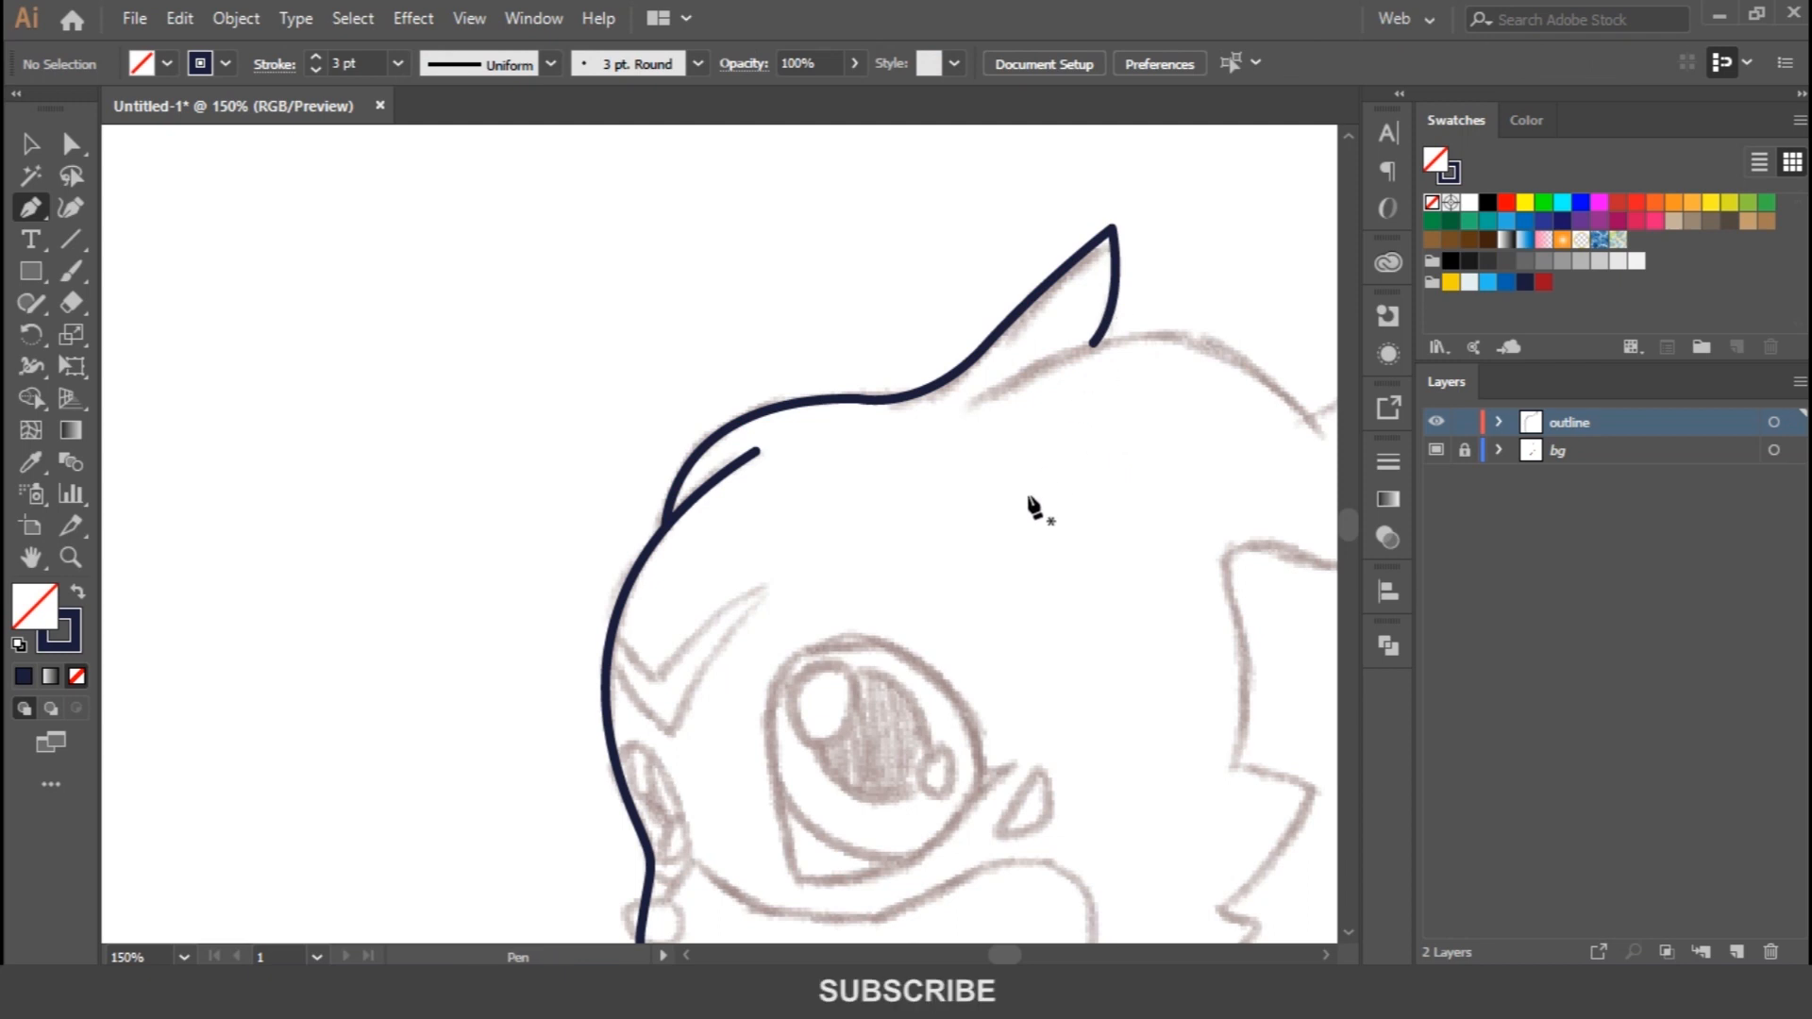
Round the sharp tip of the small front ear outline
key("v")
left_click(994, 230)
key("a")
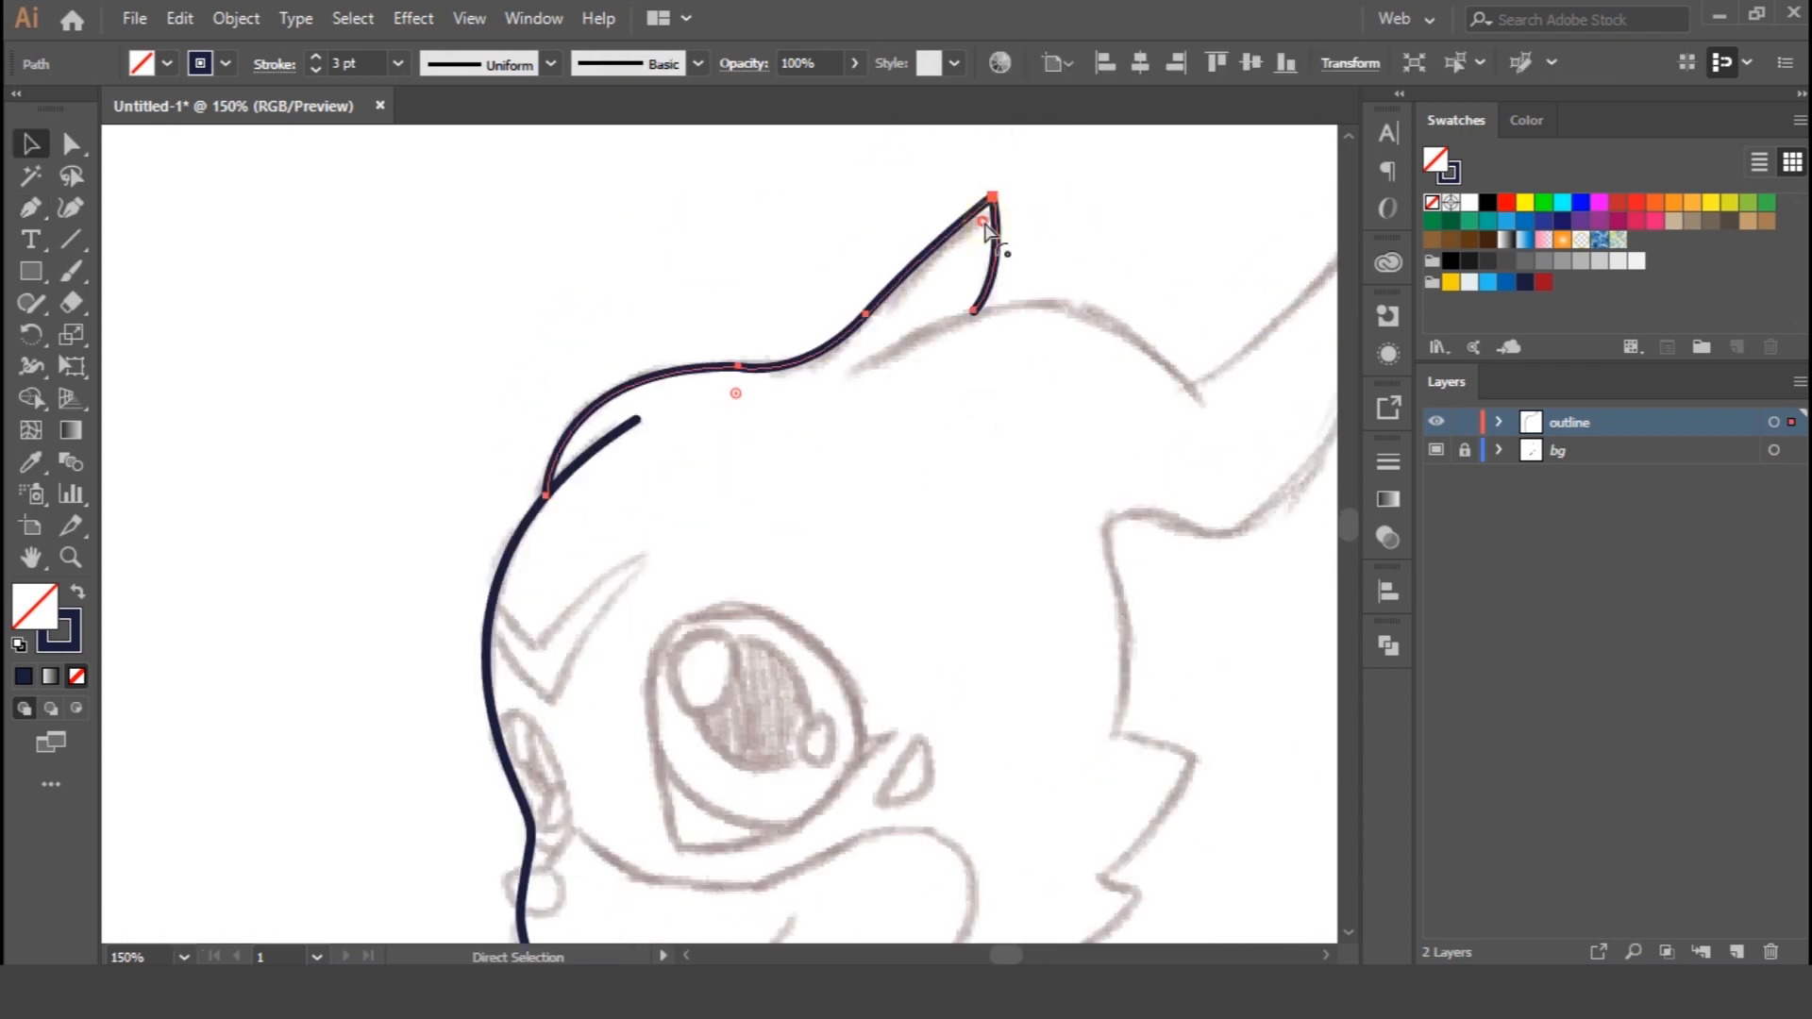
Trace the curved top of the head from behind the front ear to the base of the rear ear with the Pen tool
key("p")
left_click_drag(1197, 397, 1246, 464)
left_click(1108, 510, "ctrl")
Trace the long pointed rear ear along both edges of the sketch and round its tip
left_click_drag(1112, 506, 589, 589)
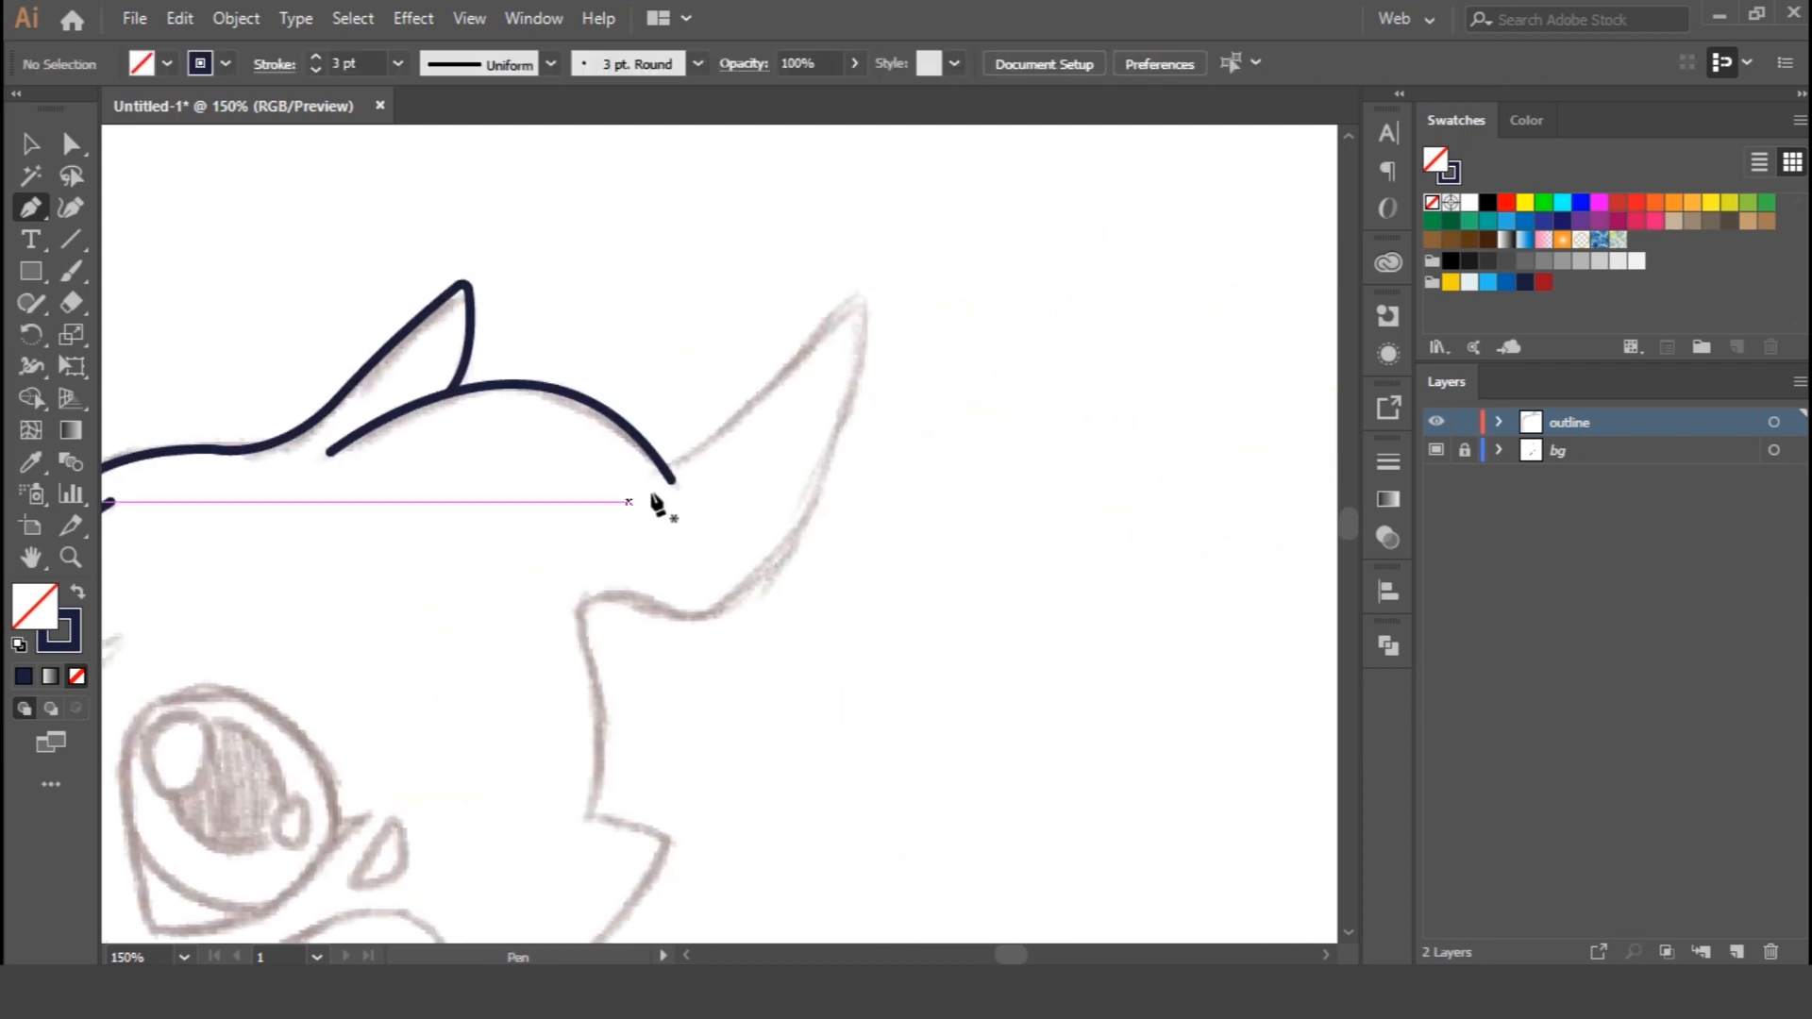
left_click(661, 464)
left_click_drag(863, 290, 935, 182)
left_click(864, 291, "alt")
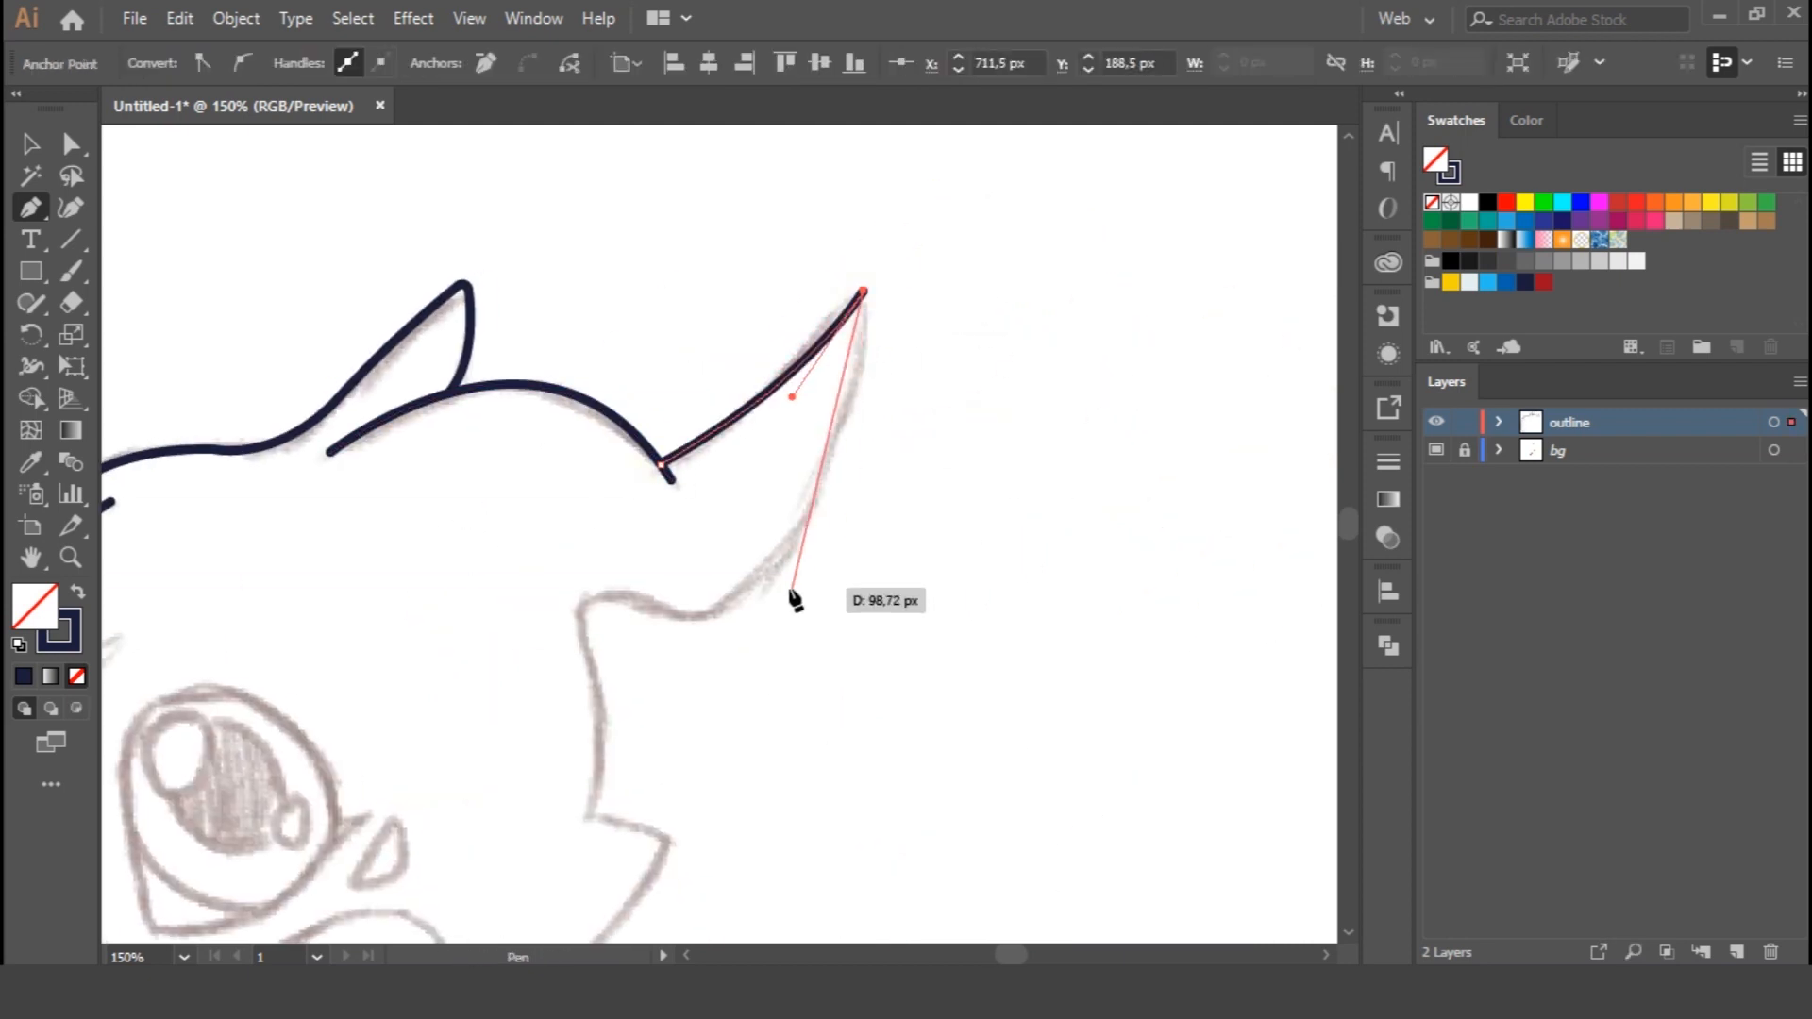
left_click_drag(705, 616, 652, 709)
key("v")
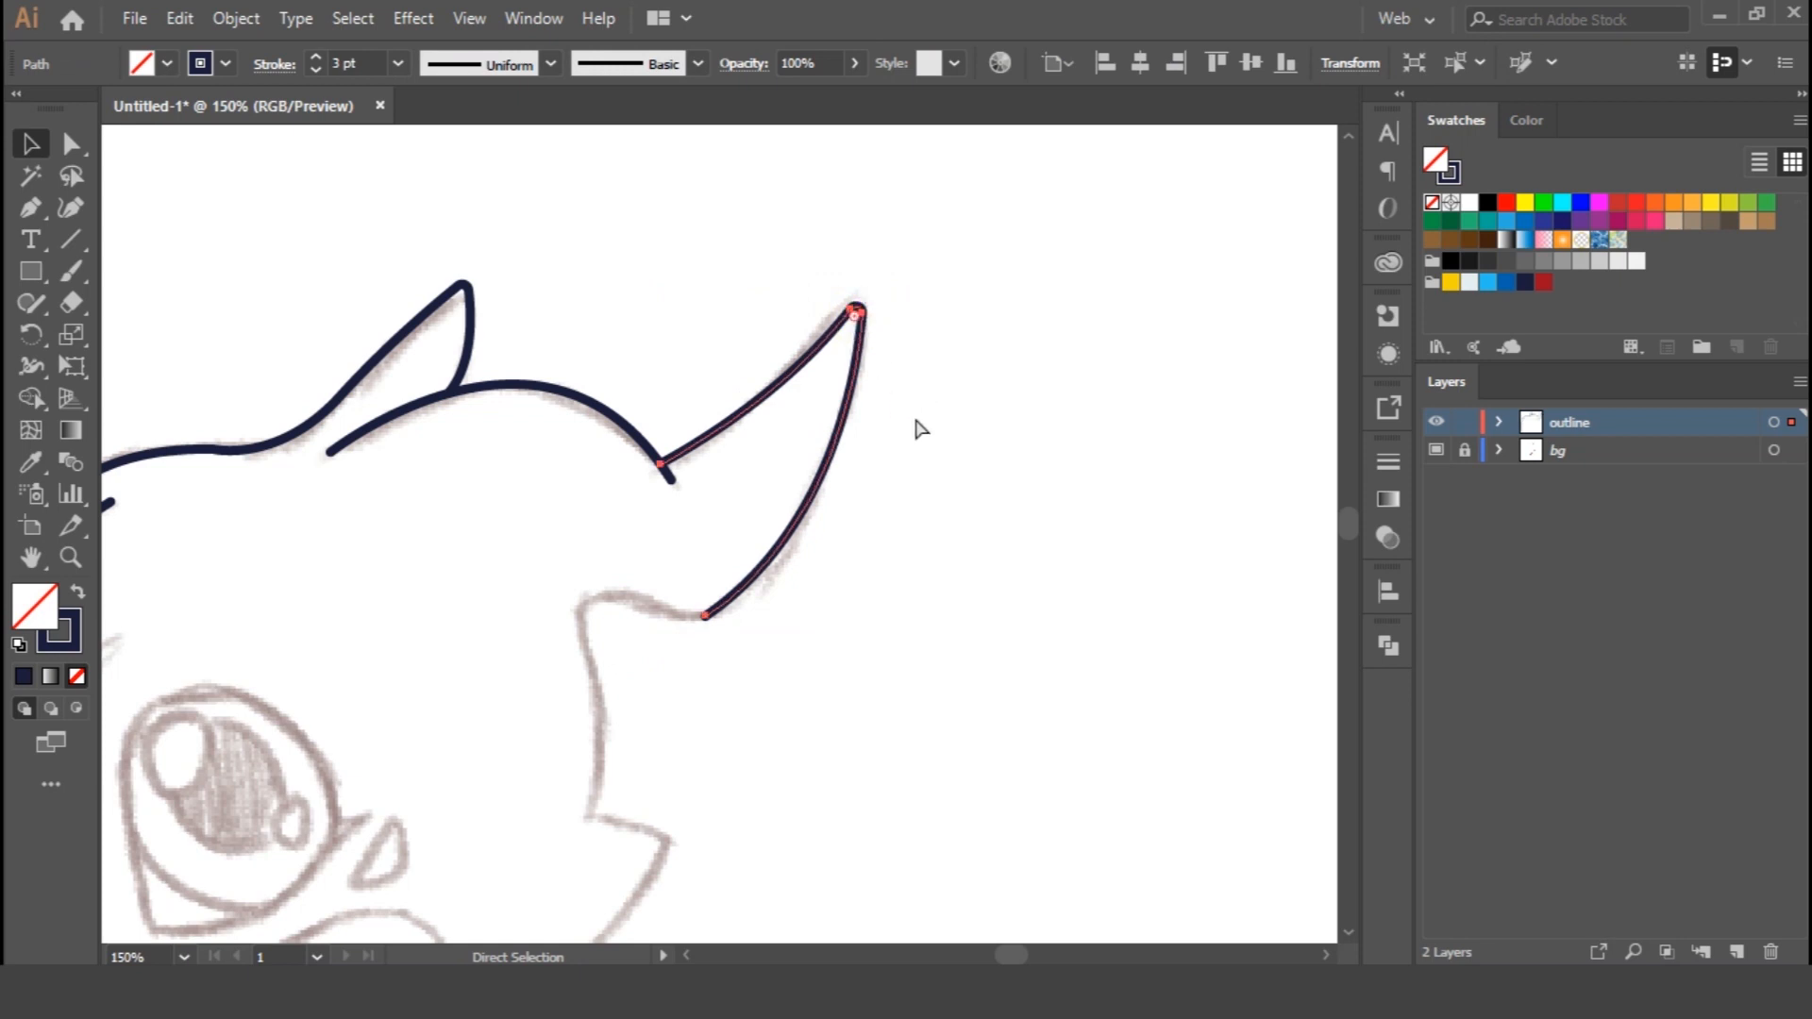
Continue the rear ear's path down the back of the head, tracing the jagged cheek fur to the underside of the jaw
key("p")
left_click(705, 616)
mouse_move(705, 619)
left_mouse_down()
mouse_move(880, 560)
mouse_move(782, 528)
left_mouse_up()
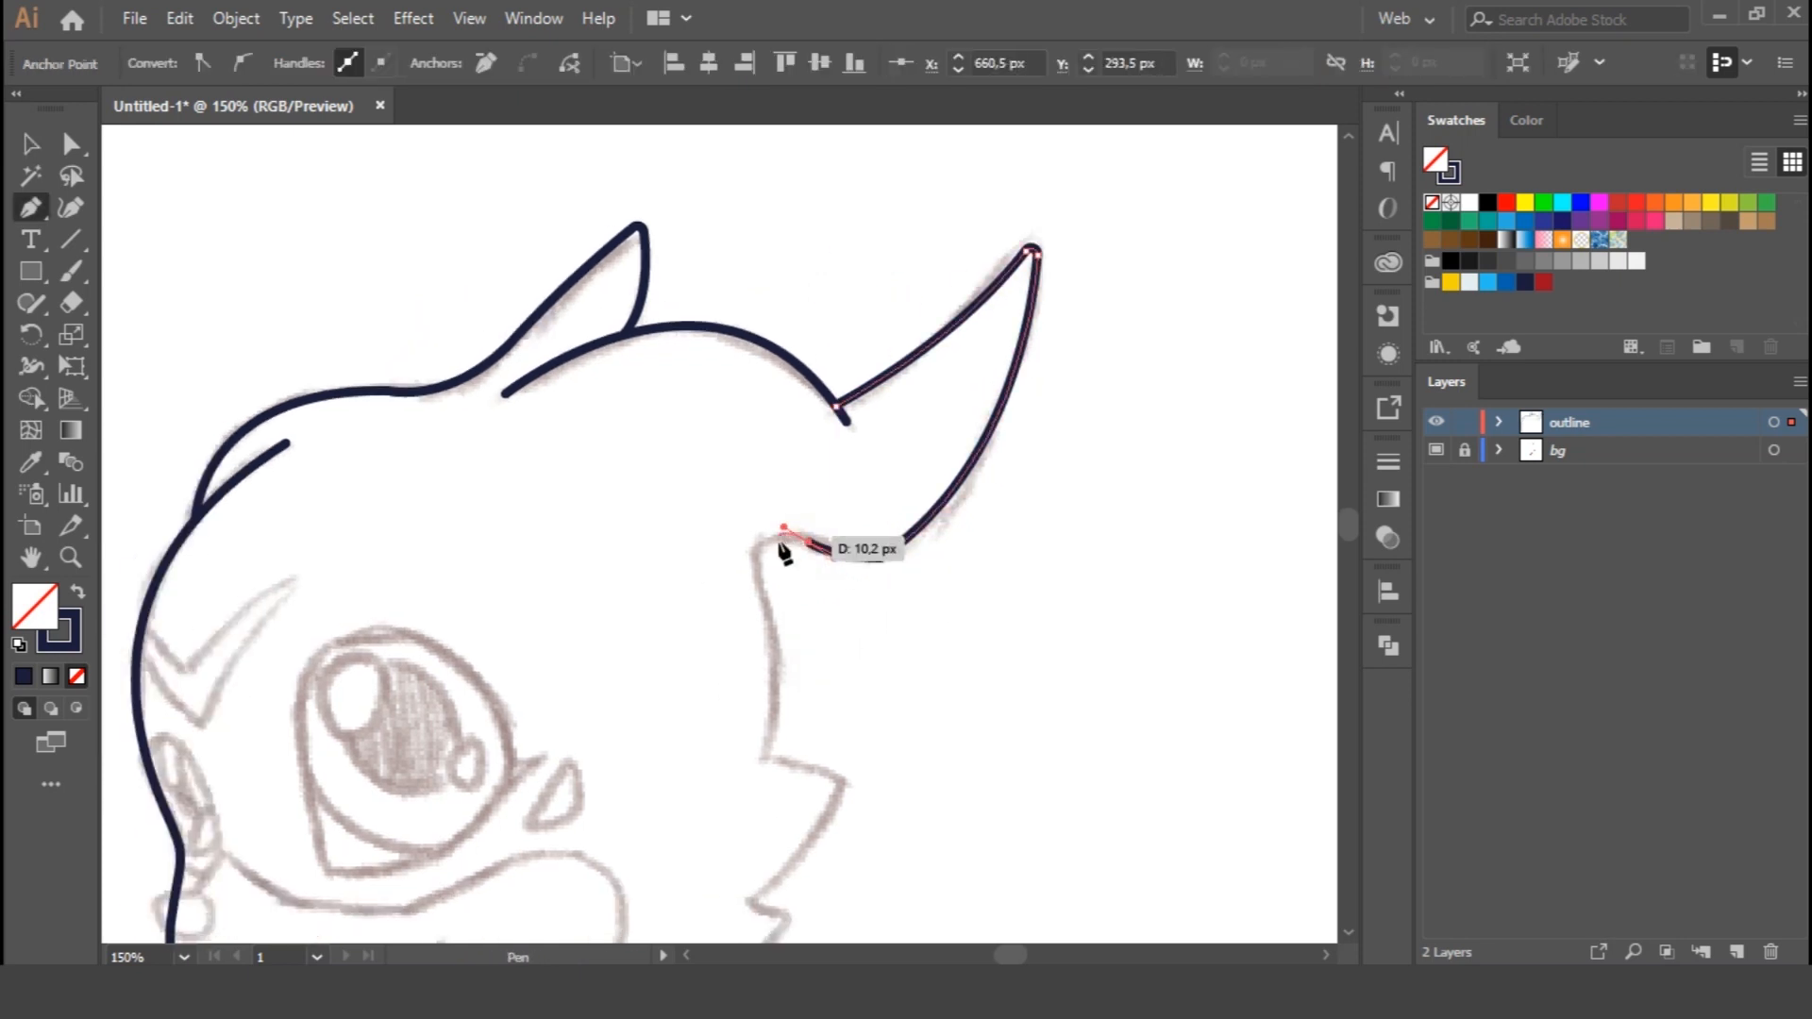
left_click_drag(770, 759, 753, 824)
scroll(866, 728, "down", 3)
left_click(770, 579)
left_click(847, 597)
left_click_drag(742, 724, 542, 695)
left_click(794, 734)
left_click(1082, 632, "ctrl")
Round the sharp corners below the rear ear and along the jagged cheek fur
key("v")
left_click_drag(988, 755, 852, 928)
left_click(907, 444)
left_click_drag(890, 426, 871, 305)
left_click_drag(888, 413, 875, 375)
left_click_drag(837, 670, 859, 686)
left_click_drag(779, 780, 802, 806)
left_click(959, 759)
left_click_drag(1041, 774, 1158, 689)
left_click_drag(853, 302, 934, 415)
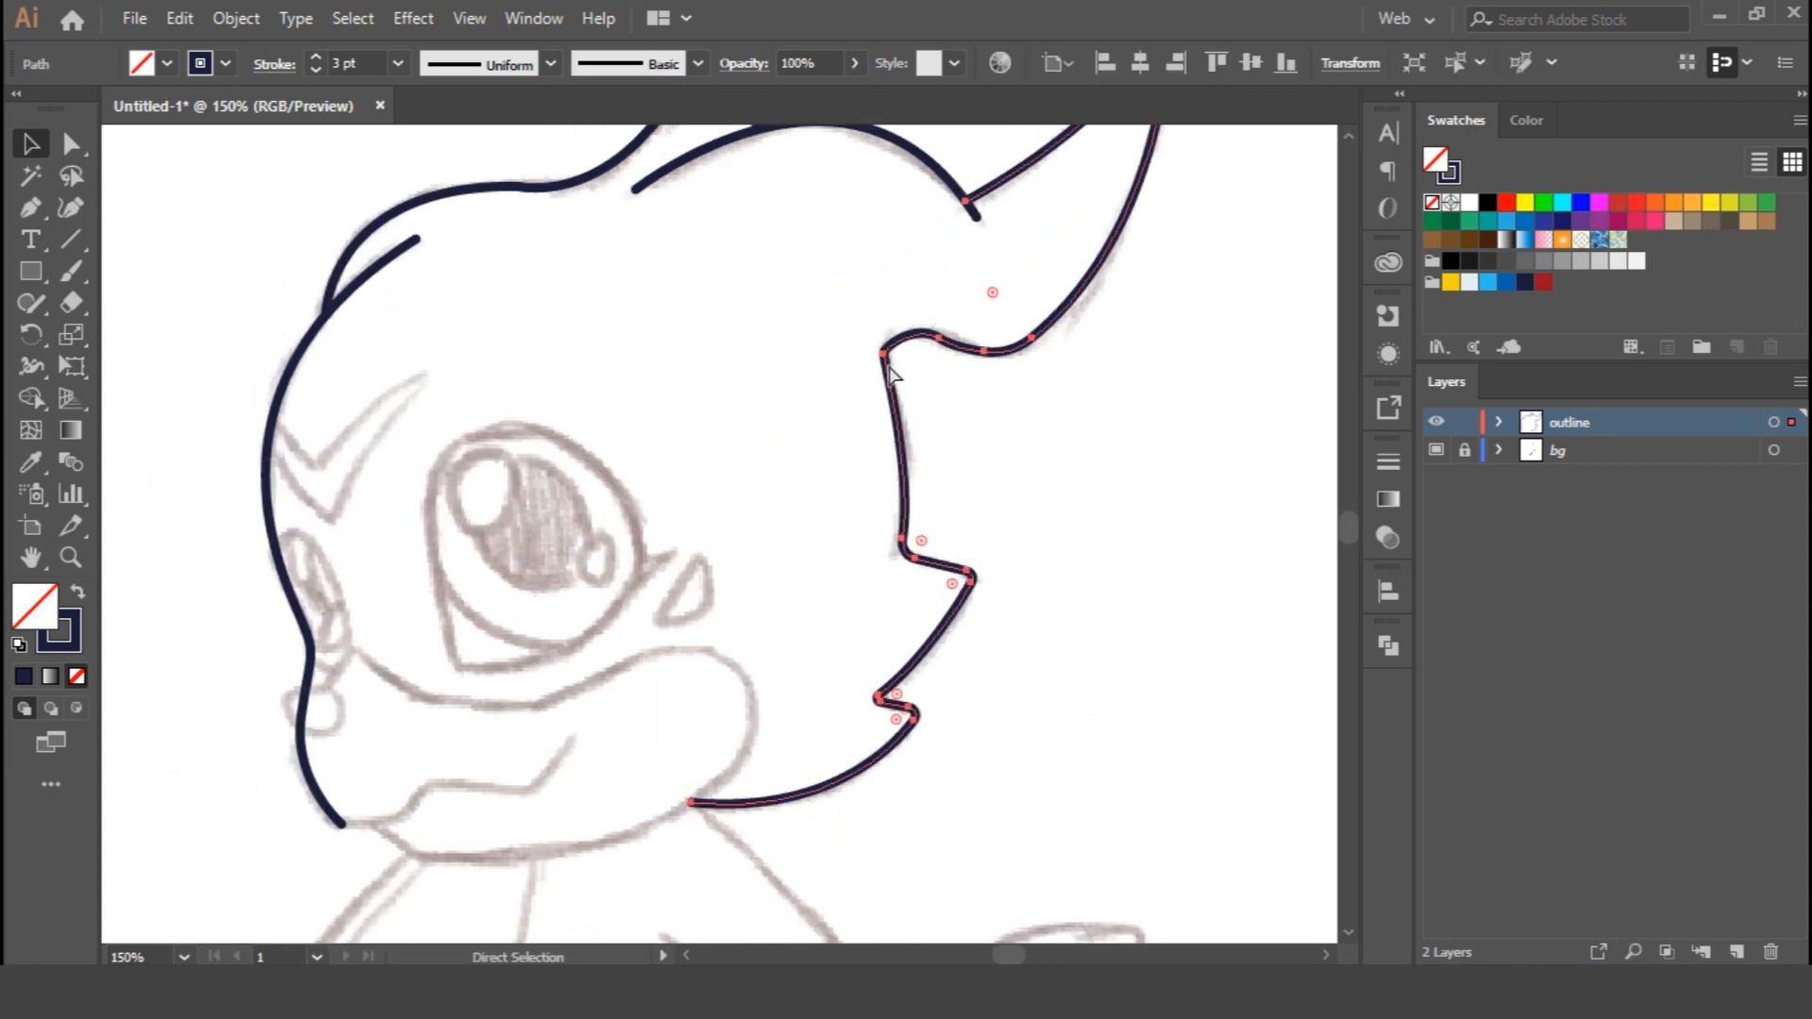
left_click(1074, 518)
Extend the face outline from the chin into the wavy mouth line, following the sketch with the Pen tool
left_click_drag(1109, 633, 1168, 498)
key("p")
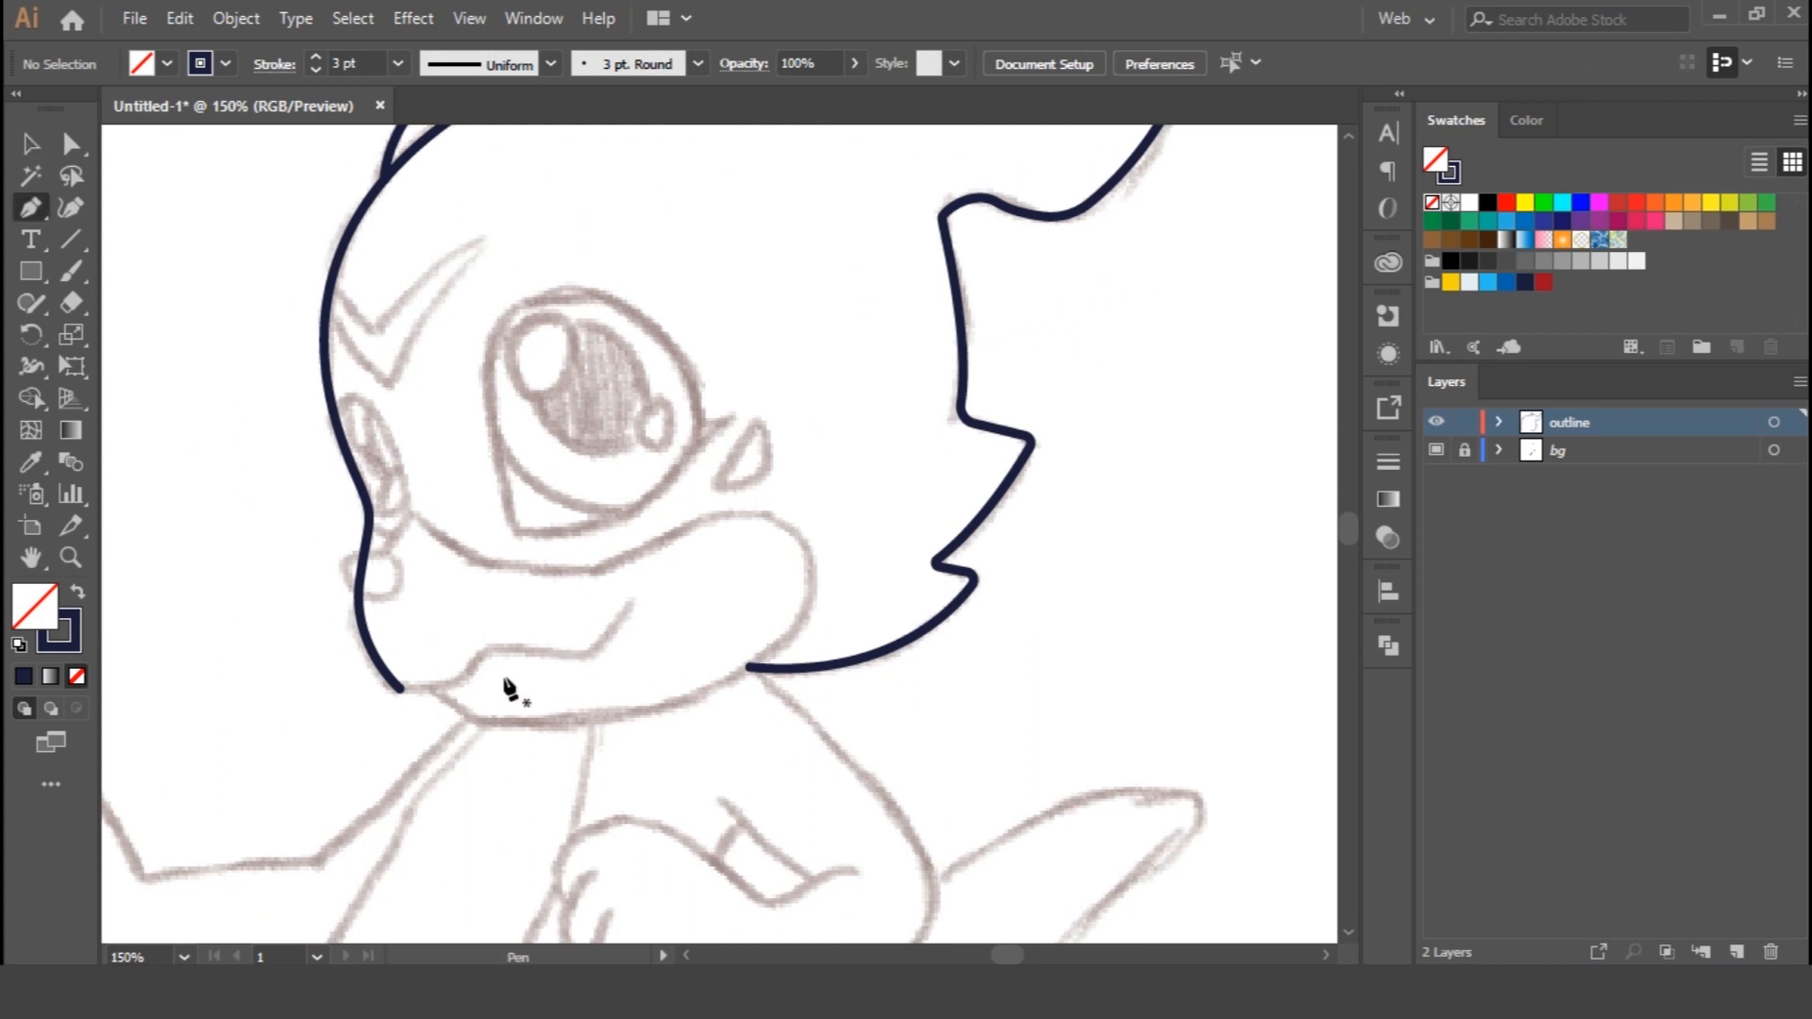
left_click(400, 688)
left_click_drag(610, 642, 609, 642)
left_click(632, 601)
left_click(647, 674, "ctrl")
Trace the muzzle outline from the mouth line around the lower jaw and cheek up to the nose, smoothing its rear curve
left_click(433, 688)
left_click_drag(524, 726, 579, 723)
left_click_drag(812, 597, 877, 478)
left_click_drag(812, 597, 817, 589)
left_click_drag(757, 516, 683, 516)
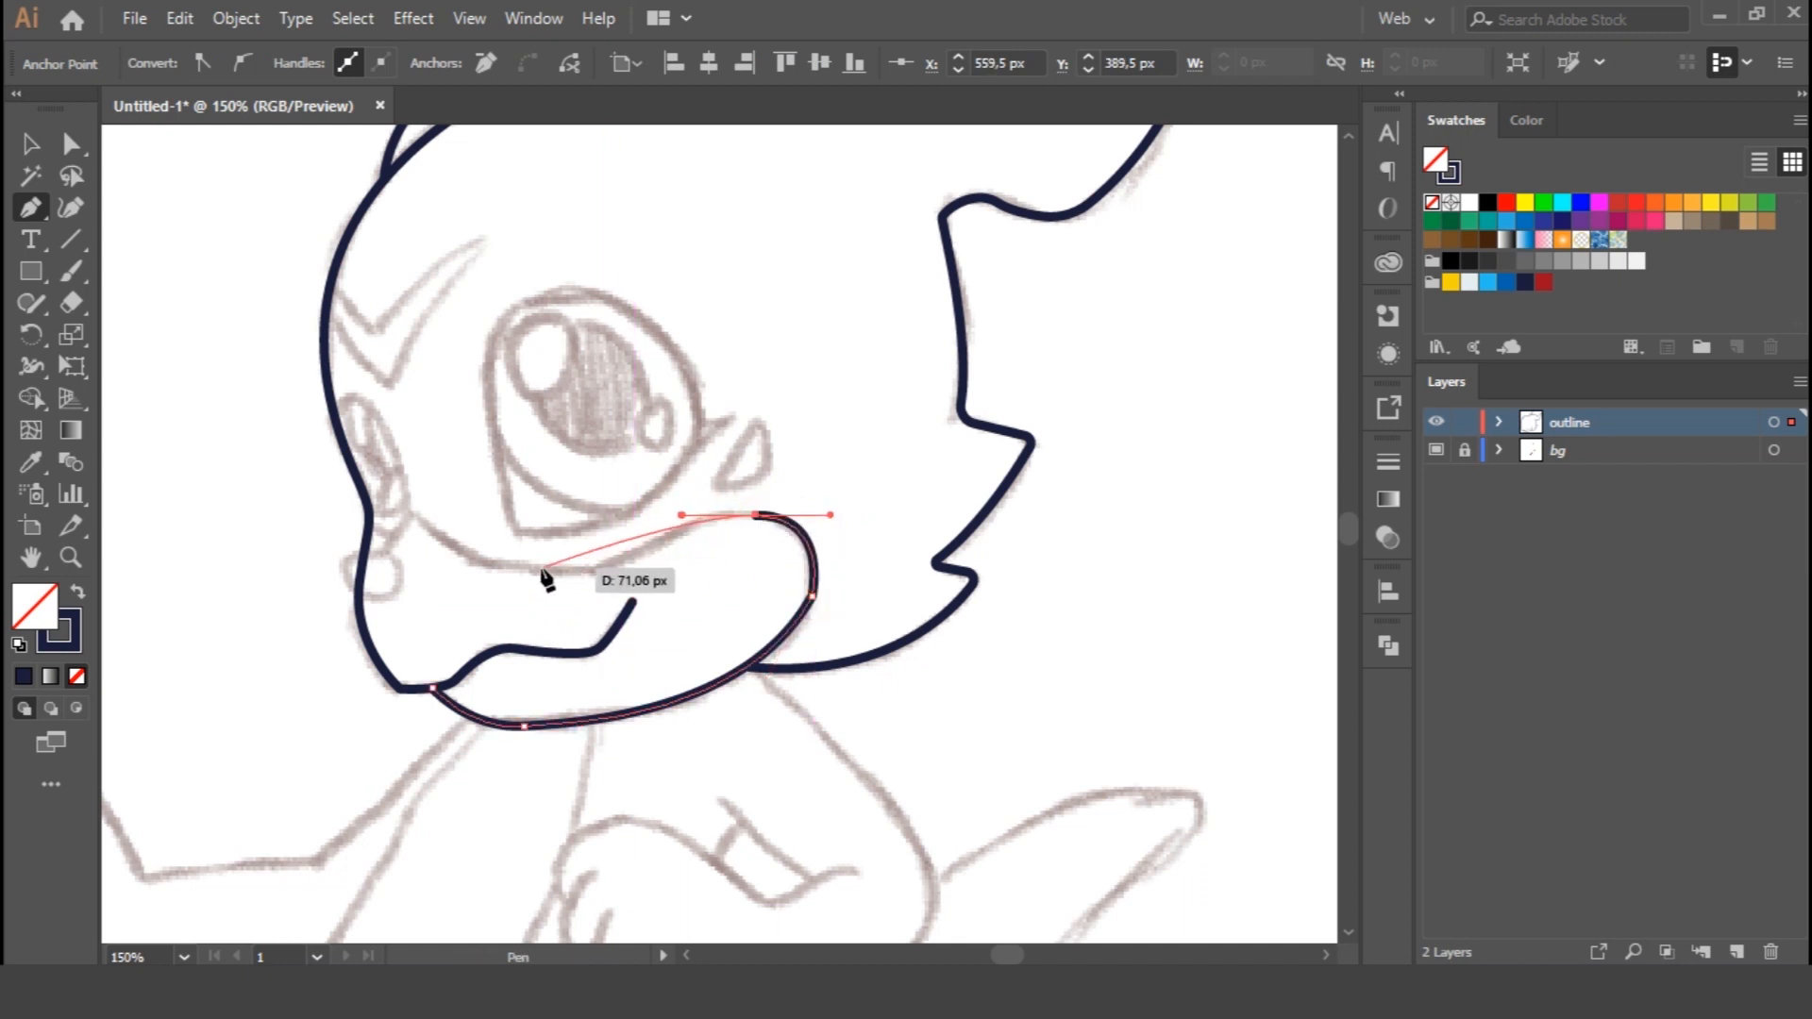
left_click_drag(536, 569, 431, 559)
left_click(410, 516)
left_click(384, 557)
left_click(624, 658, "ctrl")
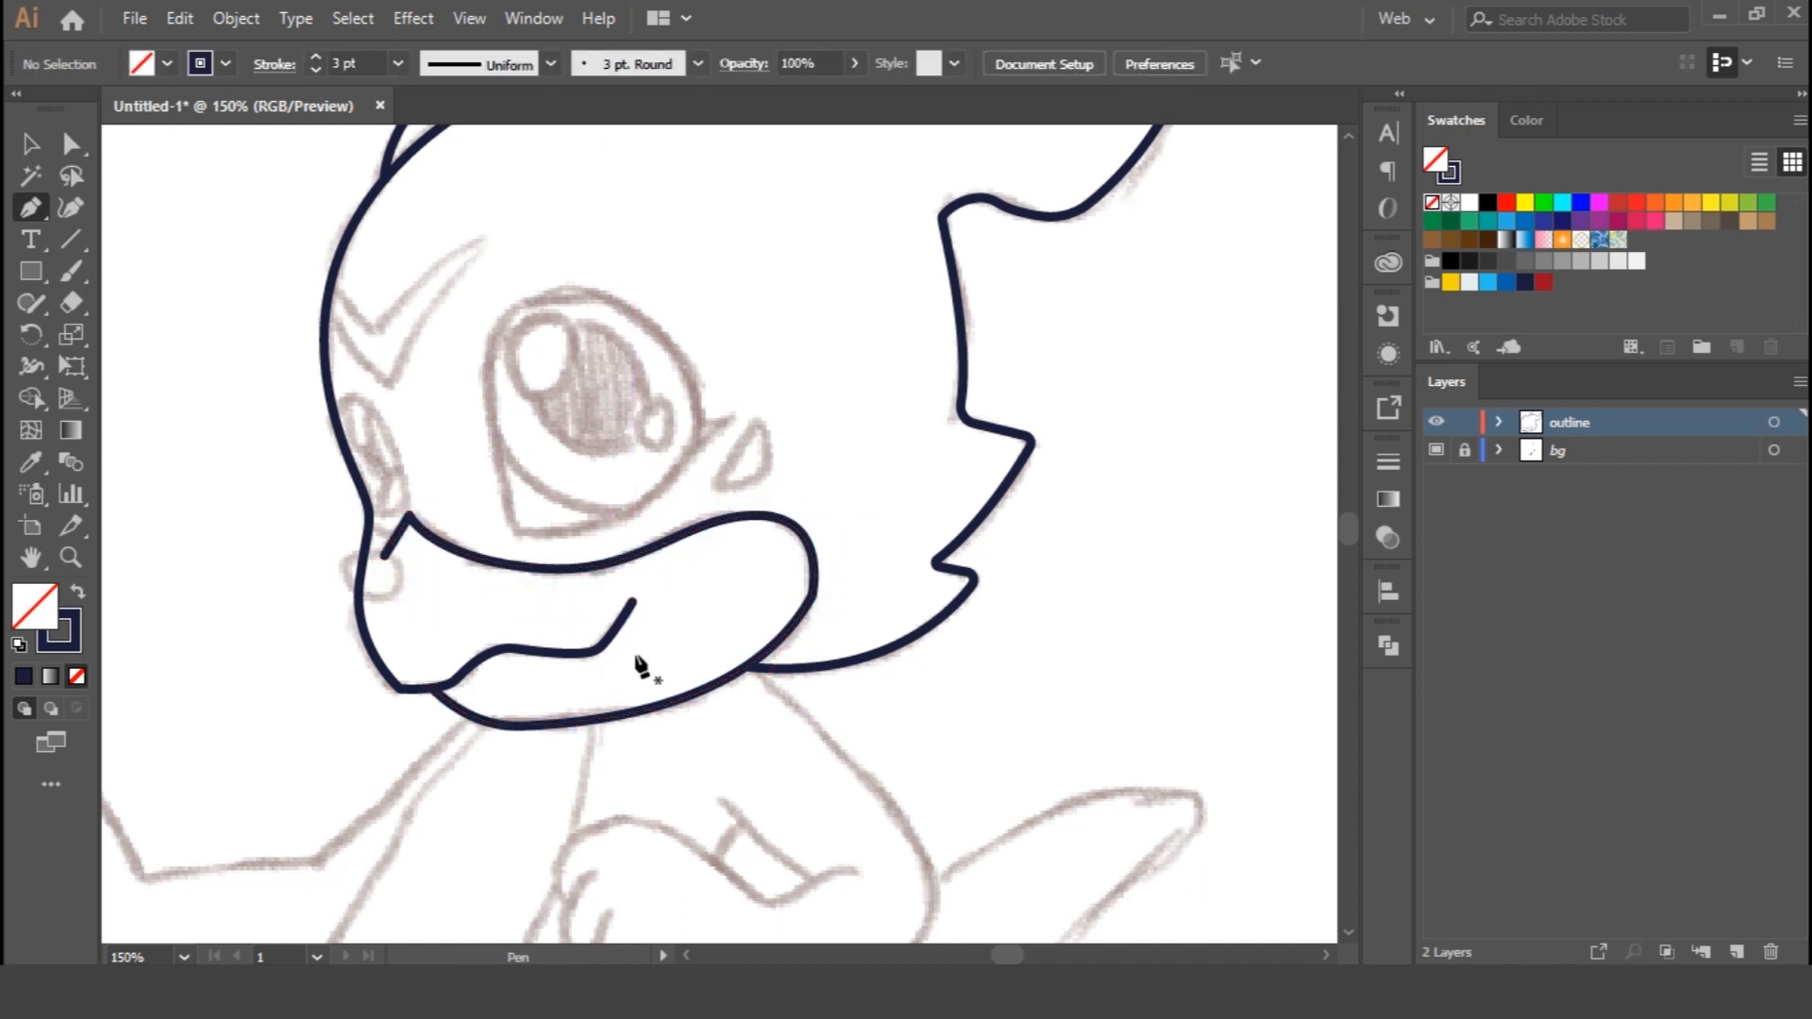
left_click(811, 601)
left_click_drag(787, 586, 894, 542)
left_click(840, 611)
Draw a small ellipse over the sketched nose, tilt it slightly and nudge it up into place
key("ctrl+plus")
left_click_drag(21, 279, 128, 335)
left_click_drag(516, 456, 604, 530)
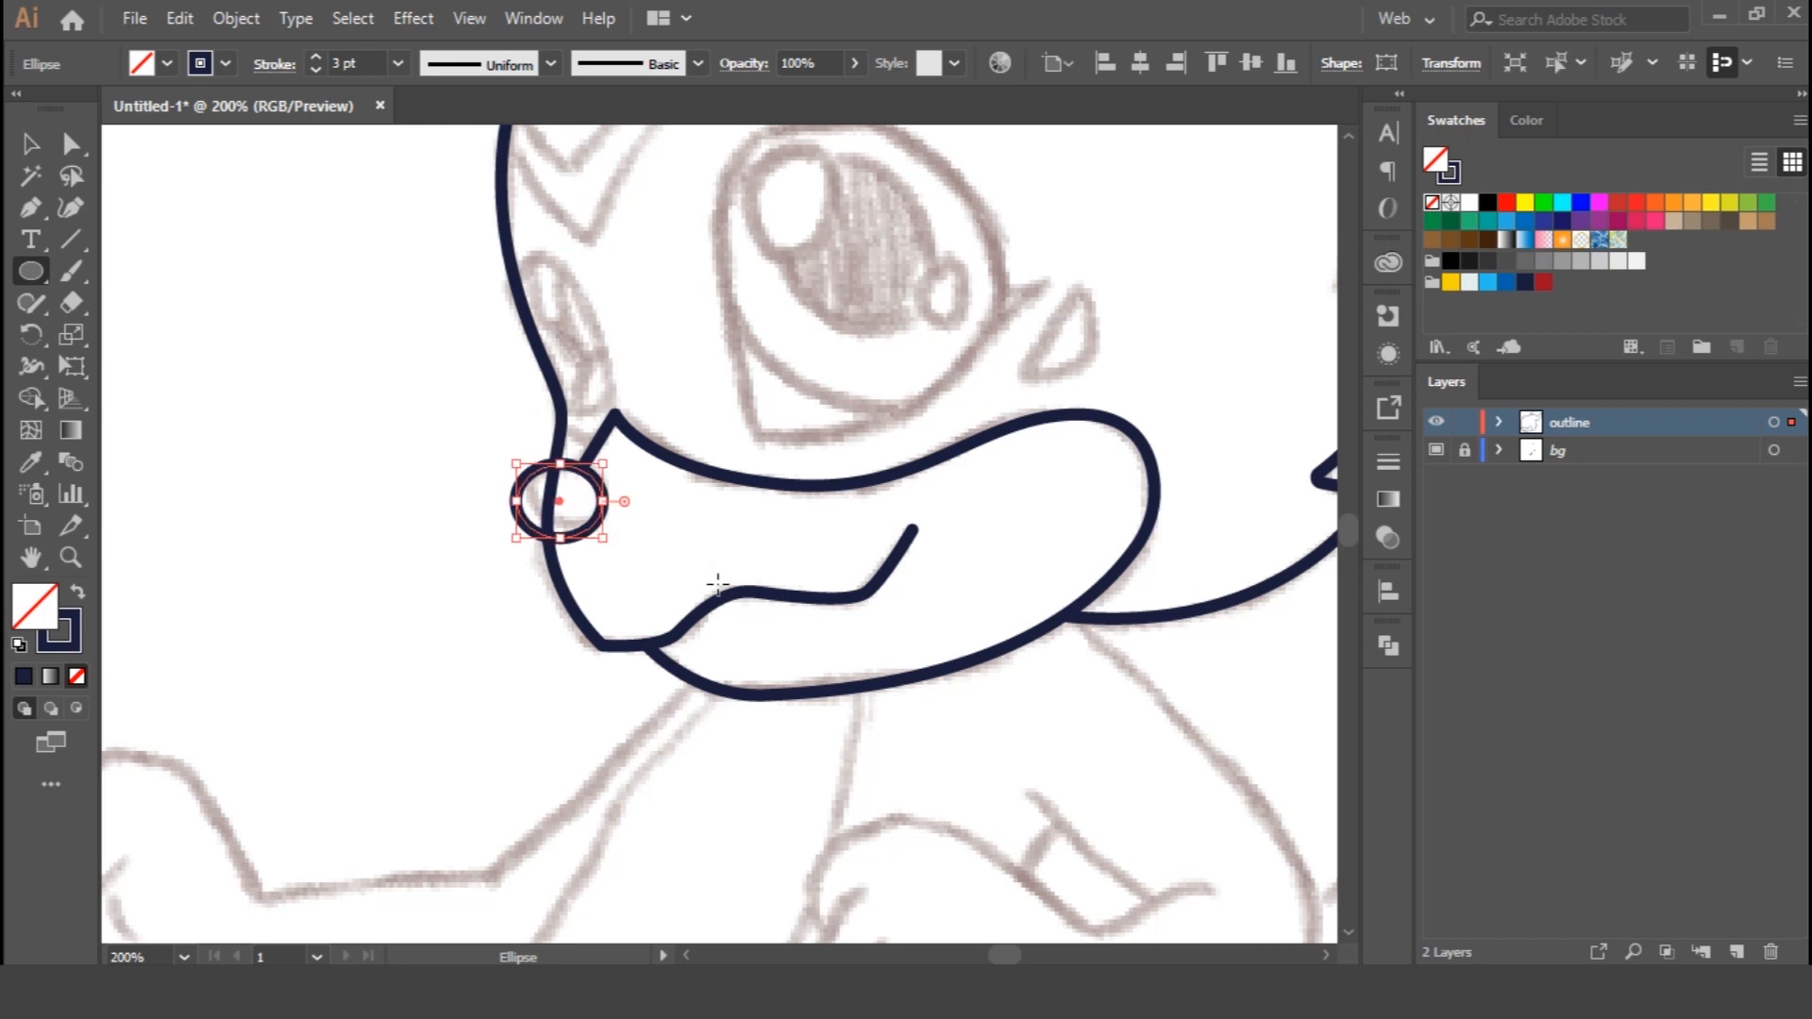
left_click_drag(619, 445, 625, 457)
key("ctrl+plus")
left_click_drag(774, 601, 766, 590)
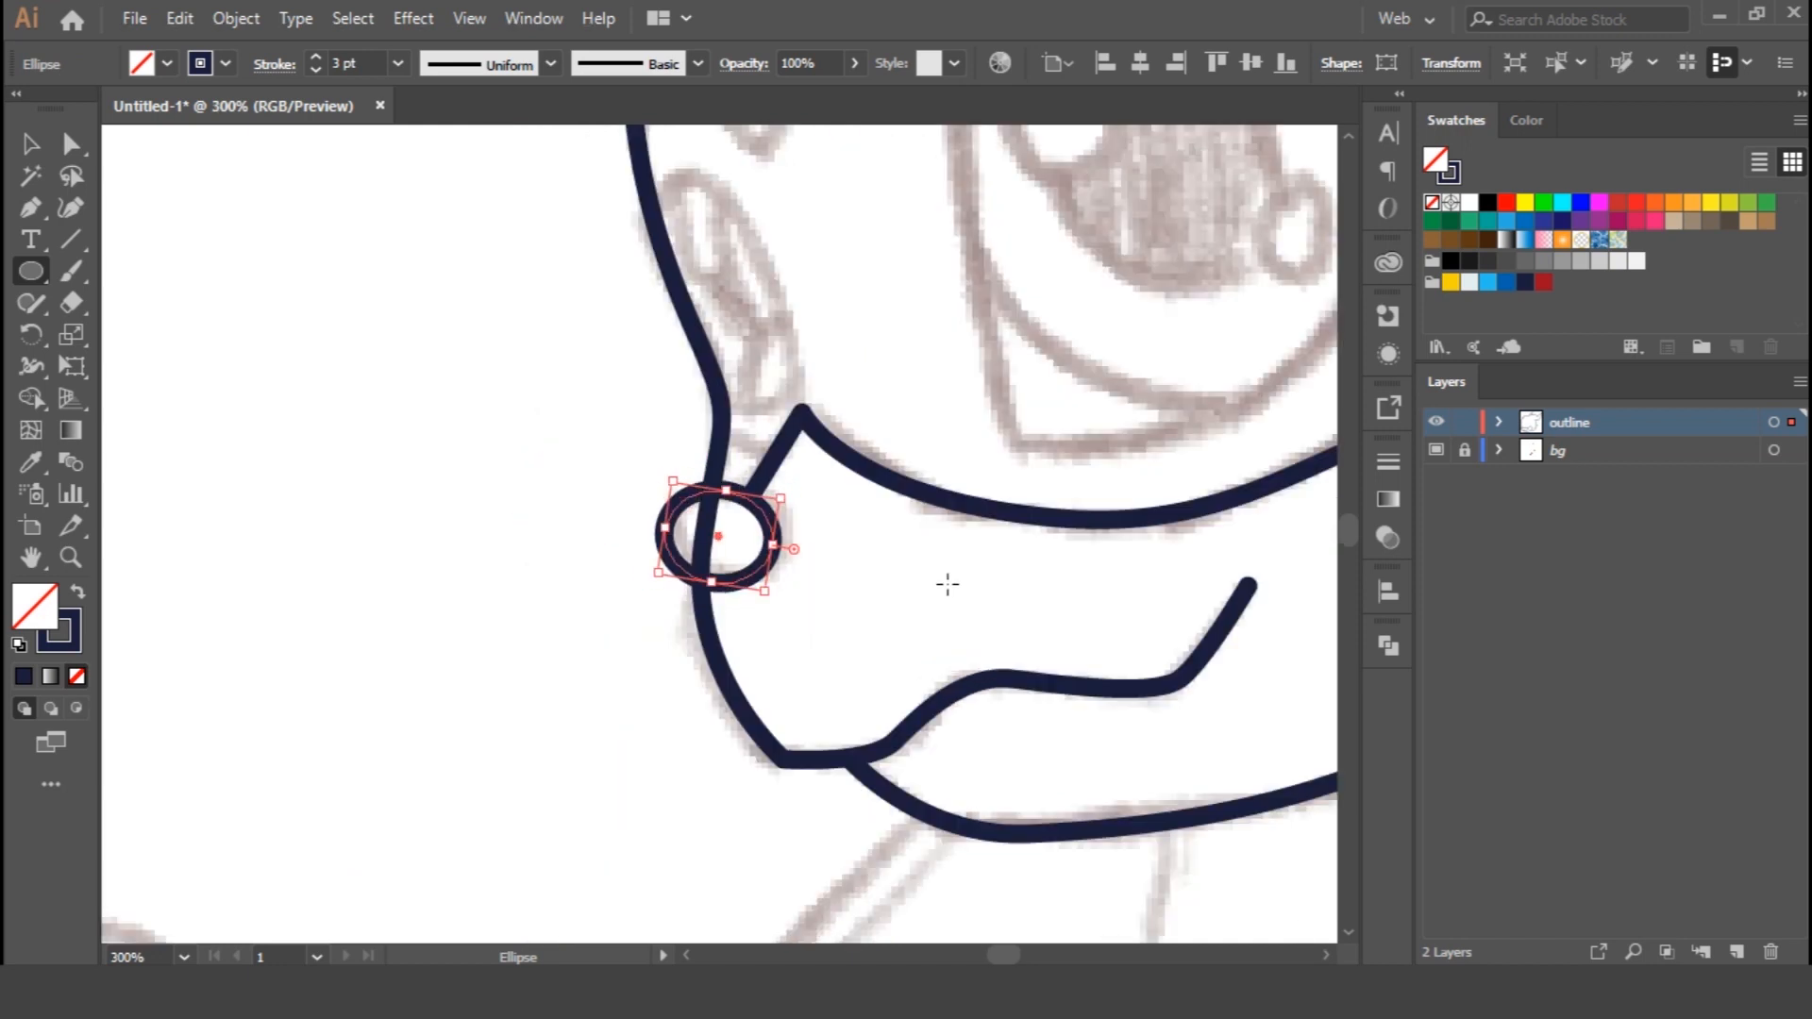
key("Up")
Merge the inside of the nose ellipse with Shape Builder to clear the face line crossing it
left_click_drag(923, 651, 935, 661)
left_click(32, 398)
left_click_drag(692, 530, 741, 536)
key("v")
left_click(469, 580)
Draw a large ellipse over the near eye, then rotate and narrow it to match the sketch
left_click_drag(994, 578, 719, 763)
key("ctrl+minus")
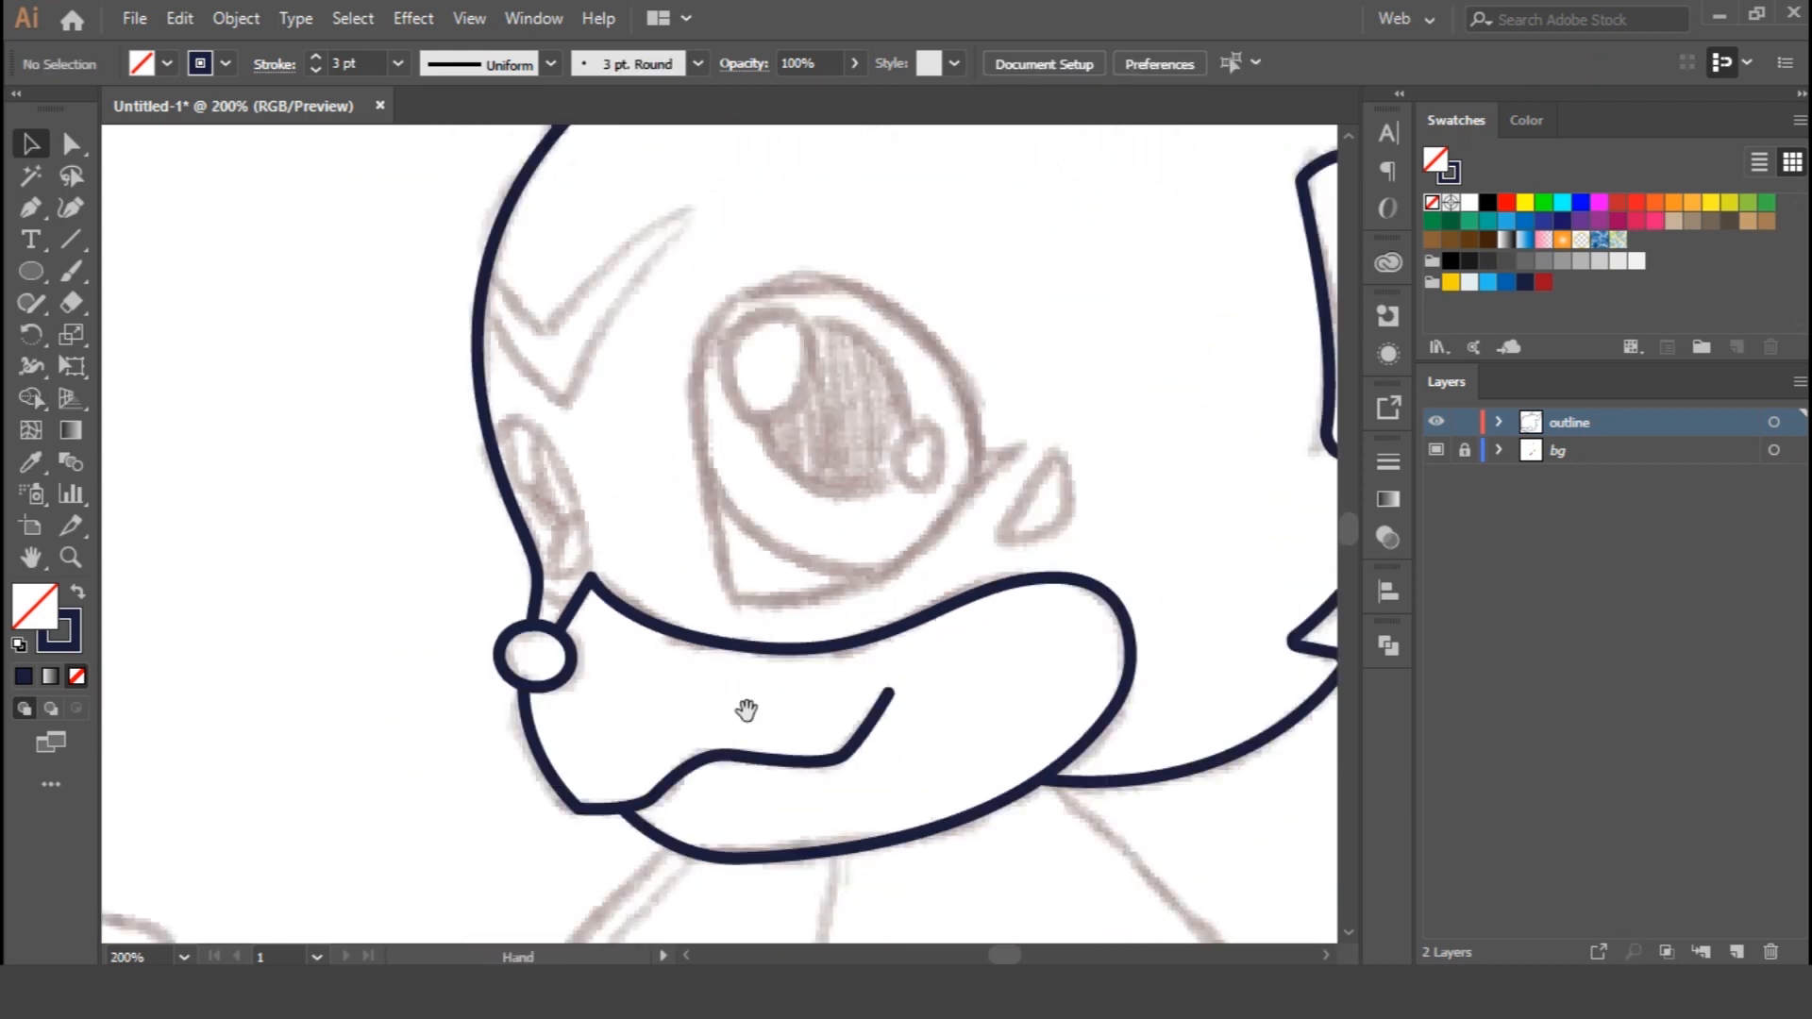
left_click_drag(618, 280, 940, 583)
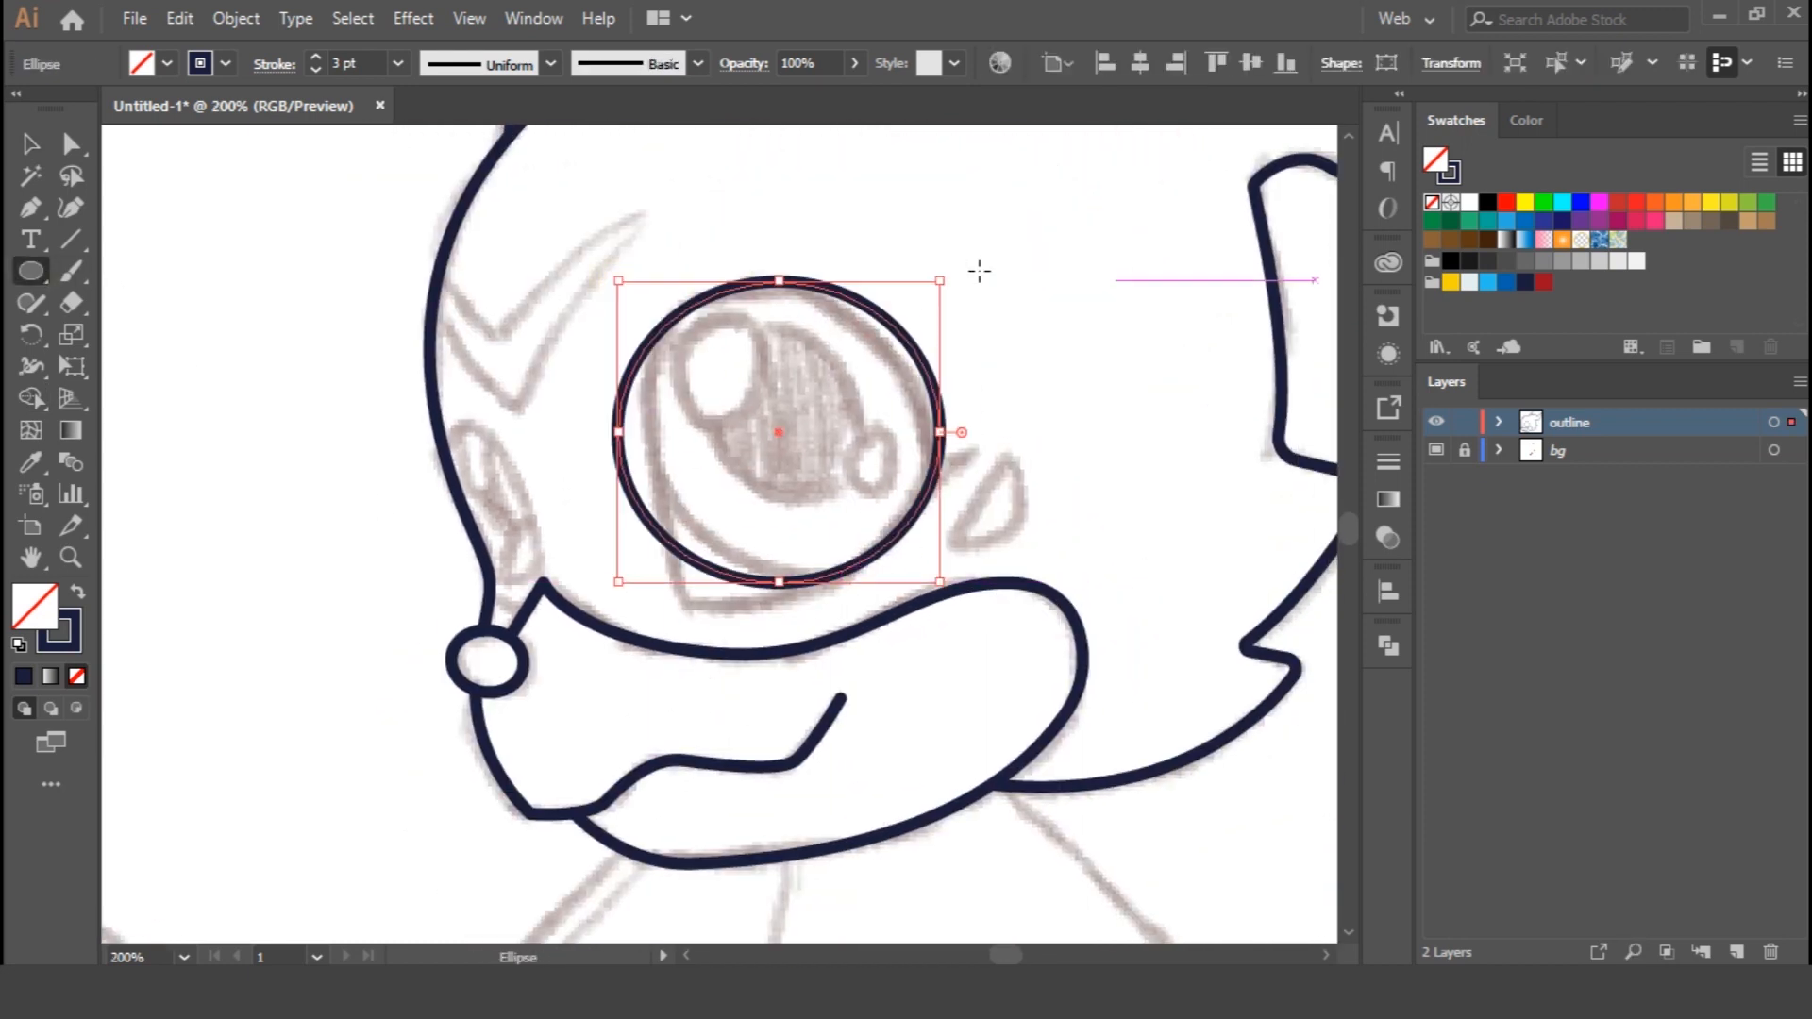
left_click_drag(949, 274, 998, 396)
left_click_drag(892, 325, 868, 337)
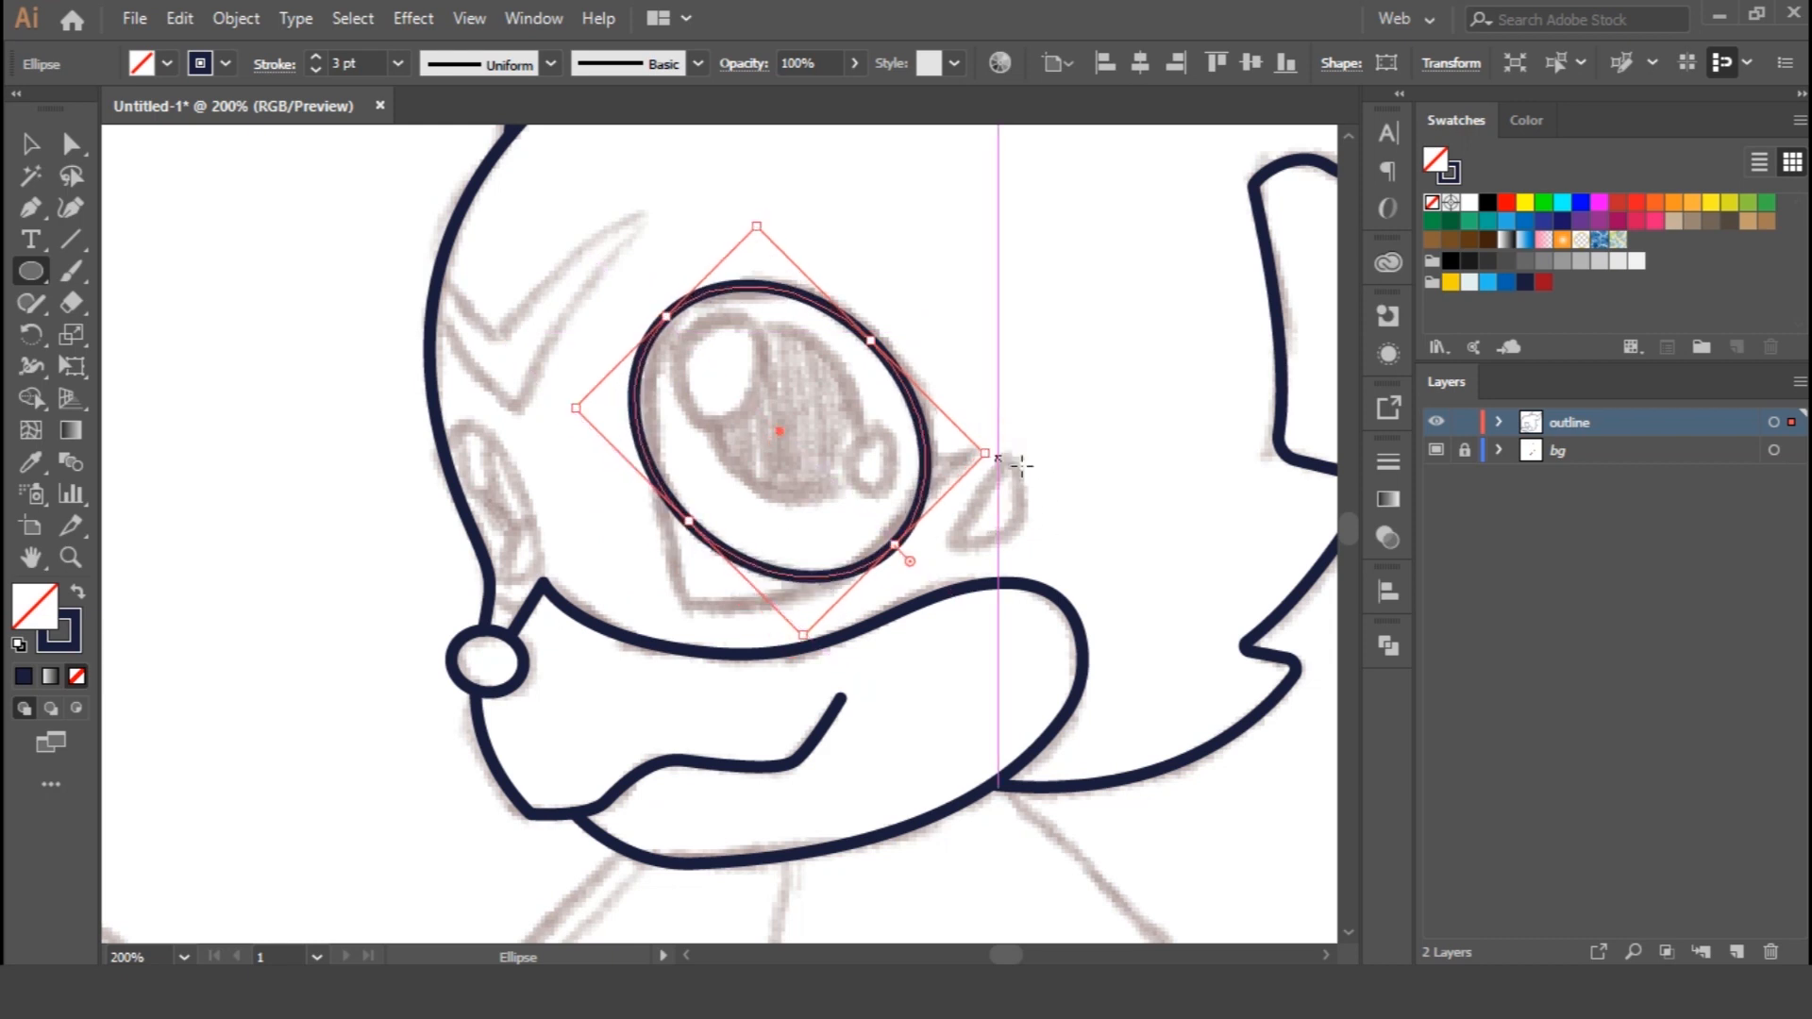
Draw a tall narrow ellipse over the far eye at the face edge and tilt it to match the sketch
key("p")
key("v")
left_click_drag(407, 442, 524, 643)
mouse_move(528, 430)
left_mouse_down()
mouse_move(477, 419)
mouse_move(619, 478)
left_mouse_up()
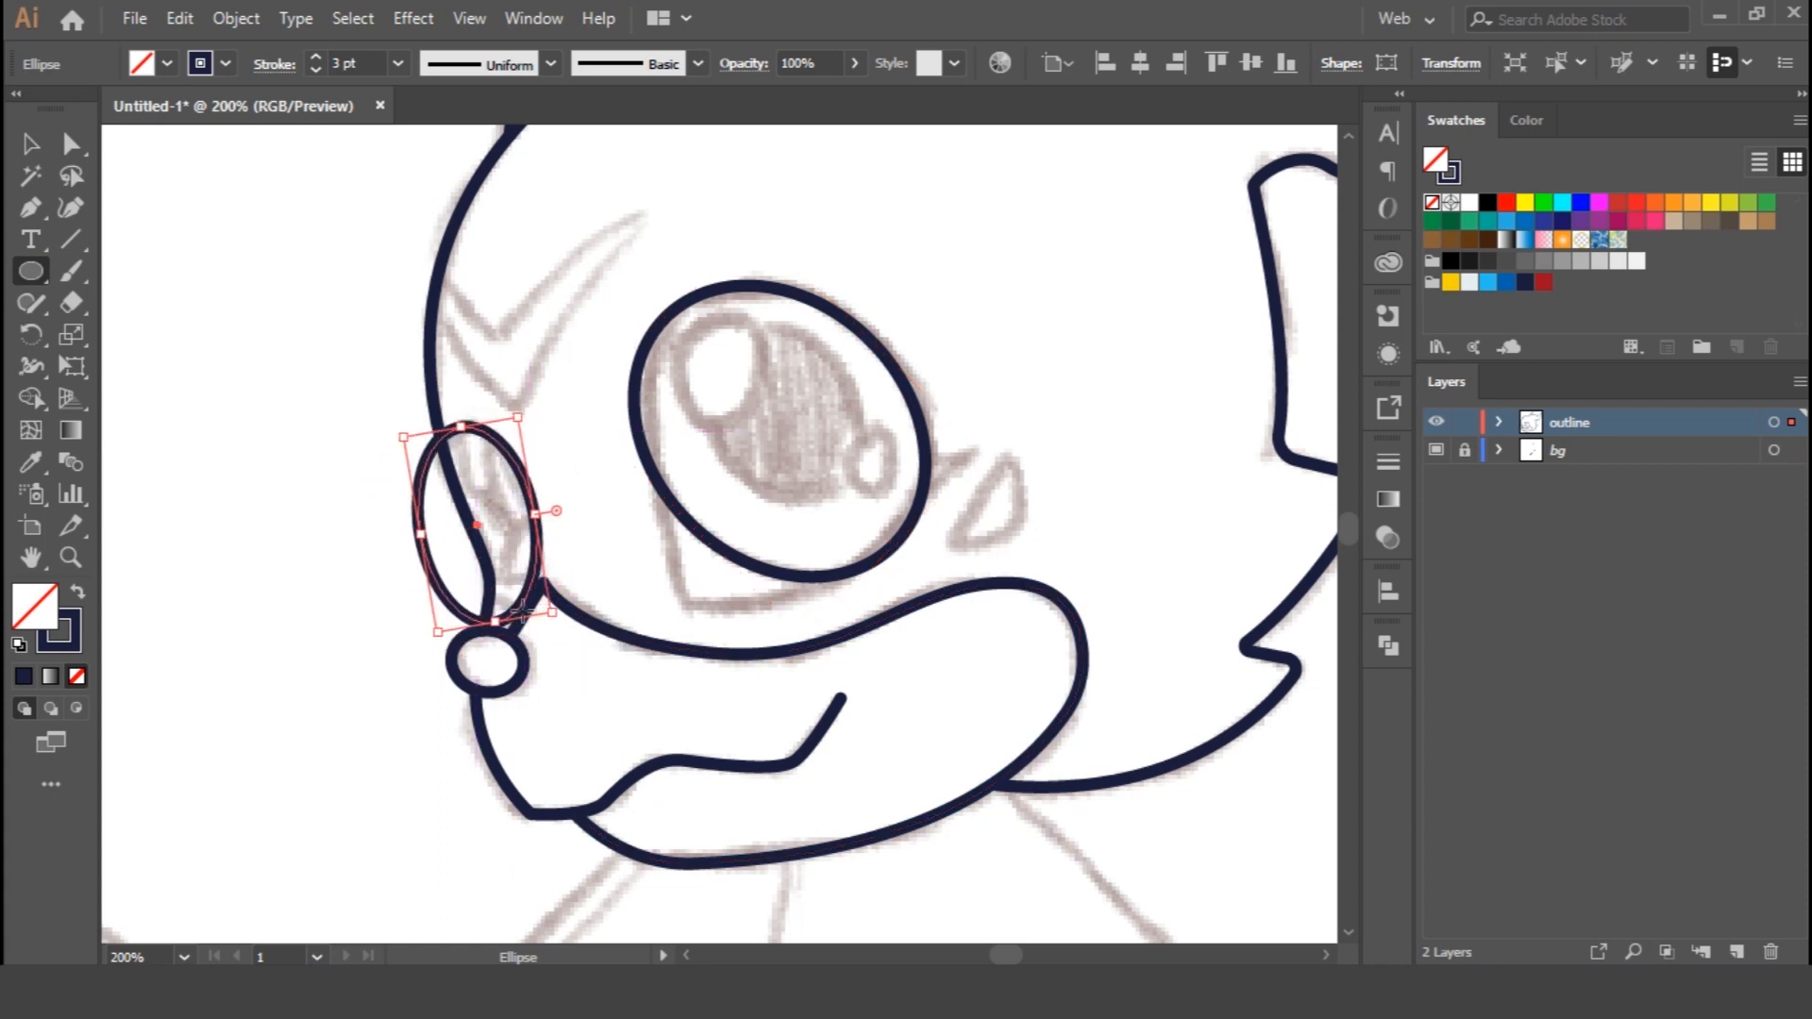
Trim away the part of the far-eye ellipse outside the face outline with Shape Builder
key("v")
left_click_drag(439, 528, 181, 338)
key("shift+m")
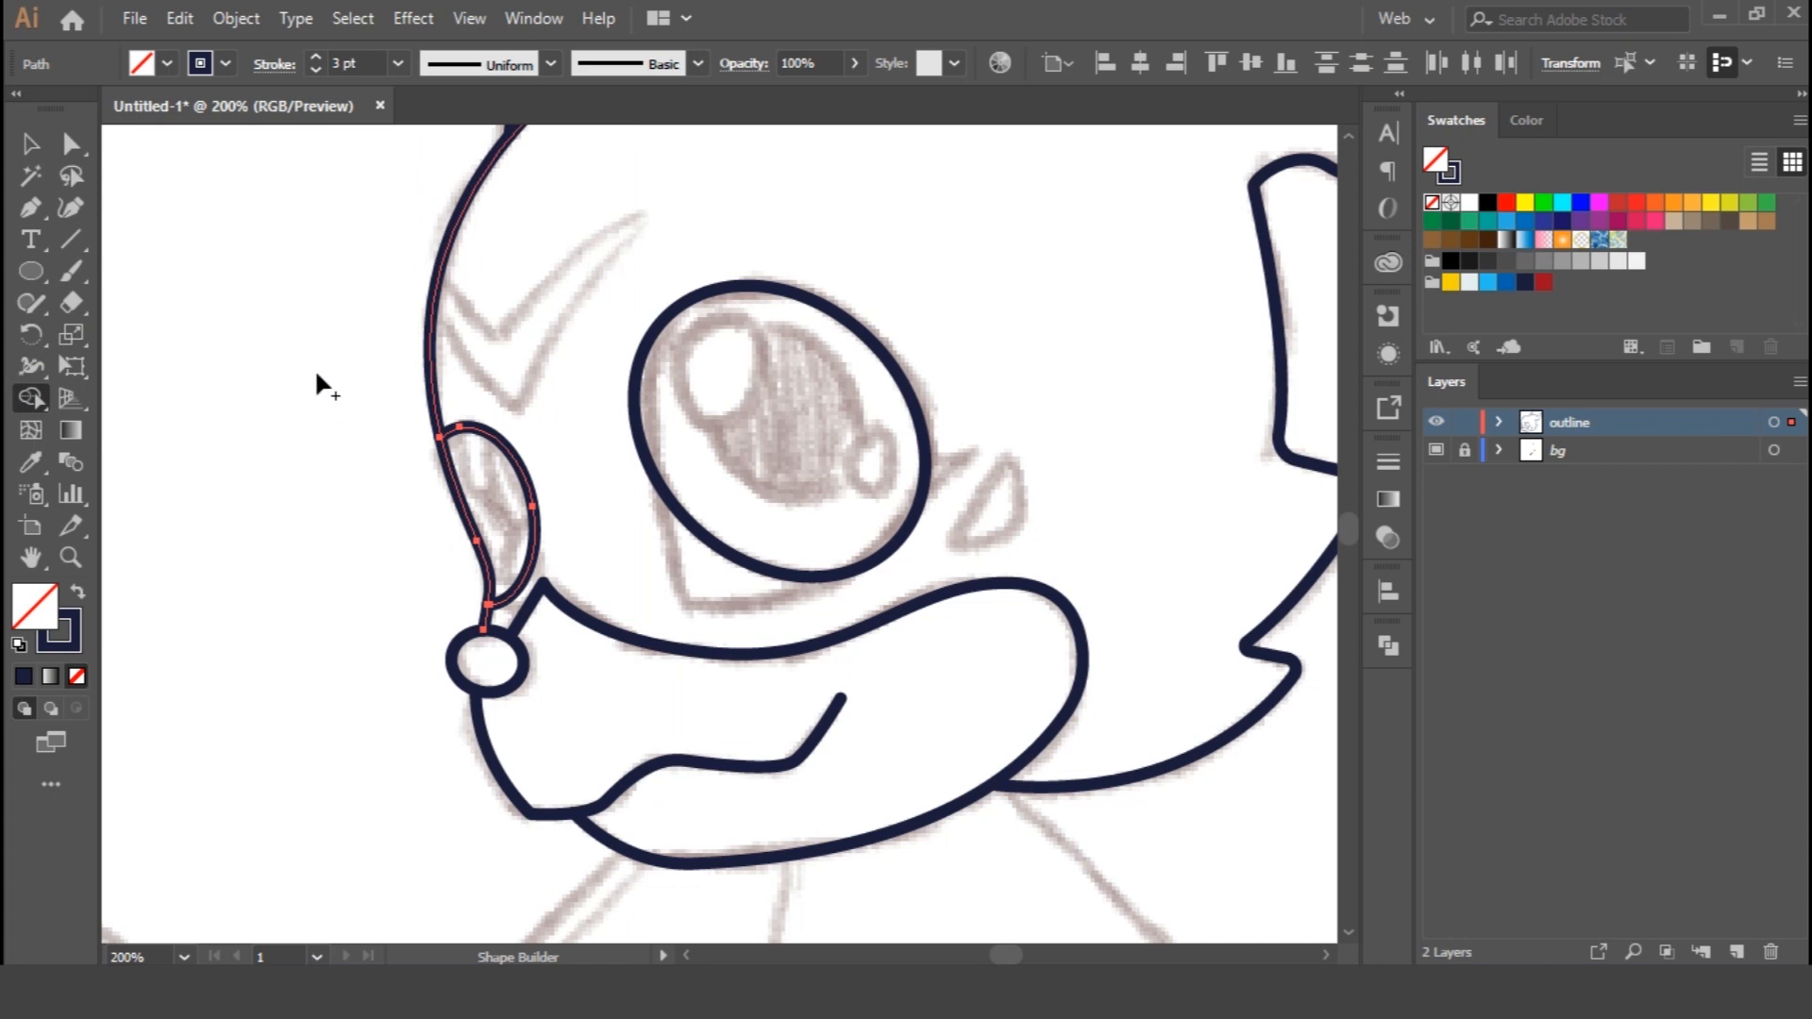
Trace the angular lower edge beneath the near eye with the Pen tool, ending on the eye's lower curve
left_click(657, 484)
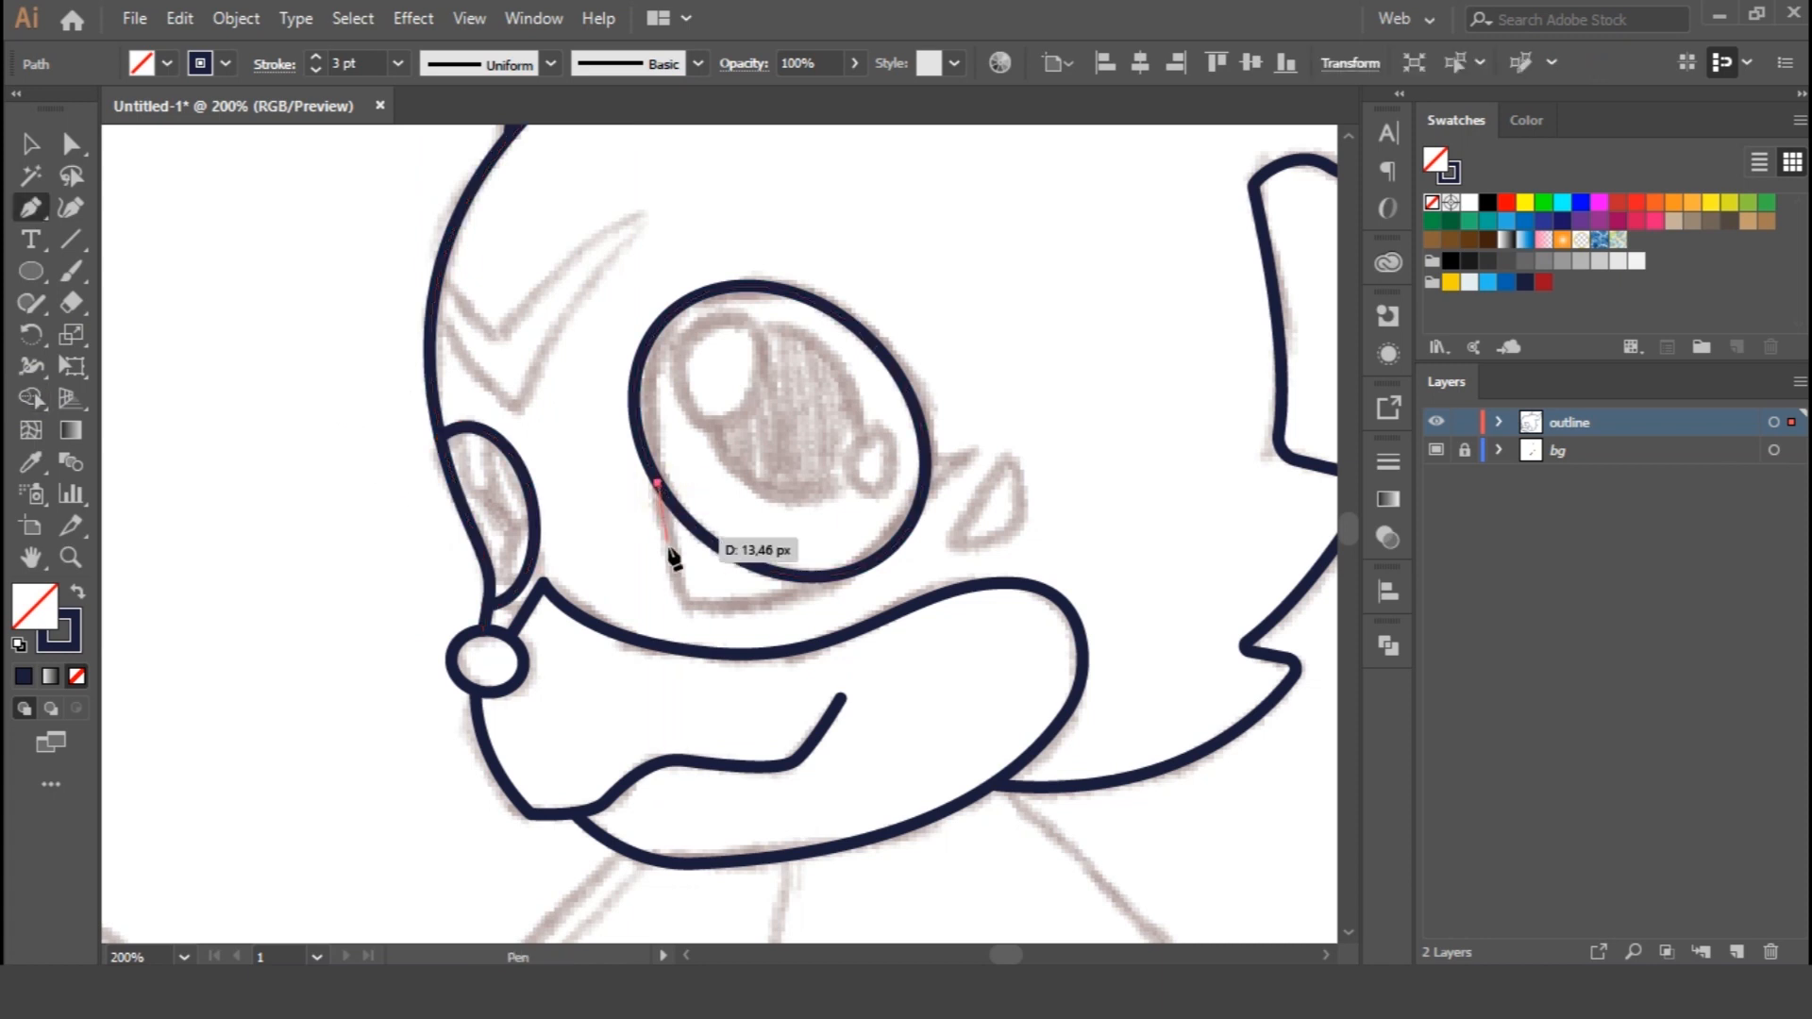
left_click(678, 600)
left_click_drag(869, 562, 939, 505)
left_click(952, 546, "ctrl")
Draw the small pointed outer corner of the near eye as a triangle joined to the eye outline
left_click(930, 451)
left_click(978, 451)
left_click(920, 509)
left_click(1136, 551, "ctrl")
Draw the closed triangular mark beside the near eye and round its corners
left_click(1014, 451)
left_click(947, 549)
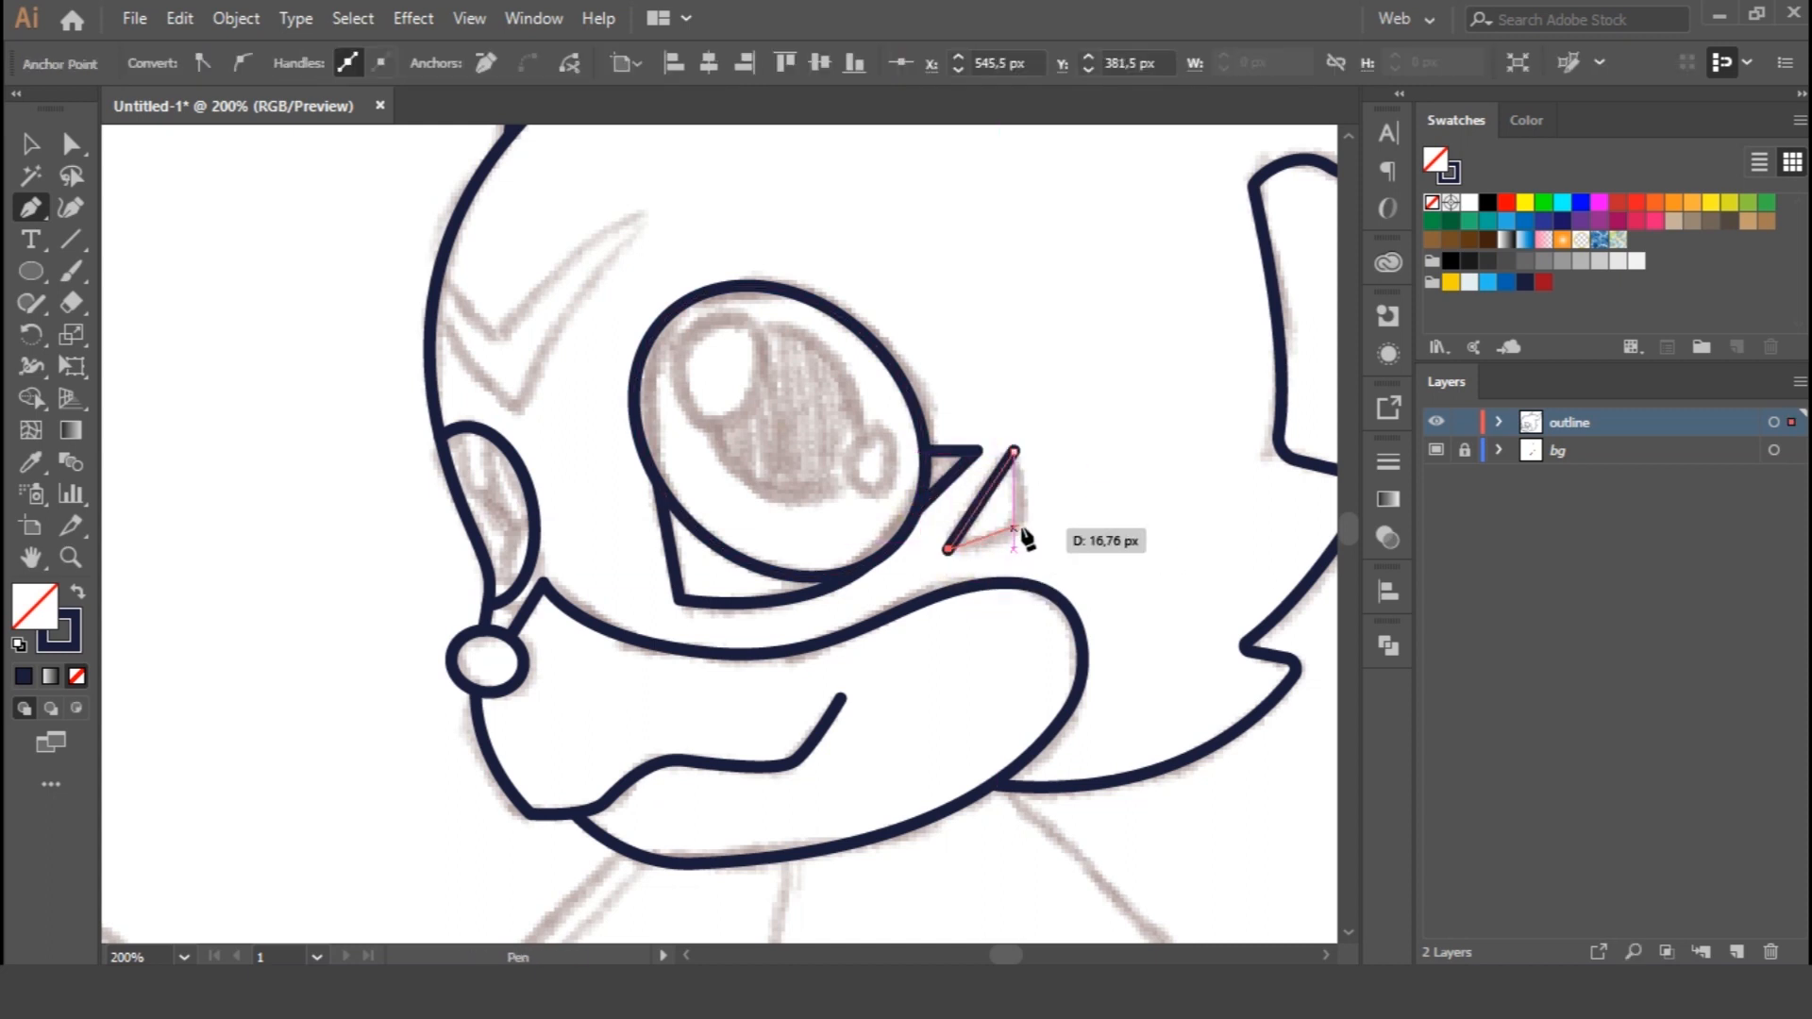
left_click(1015, 452)
key("ctrl")
key("a")
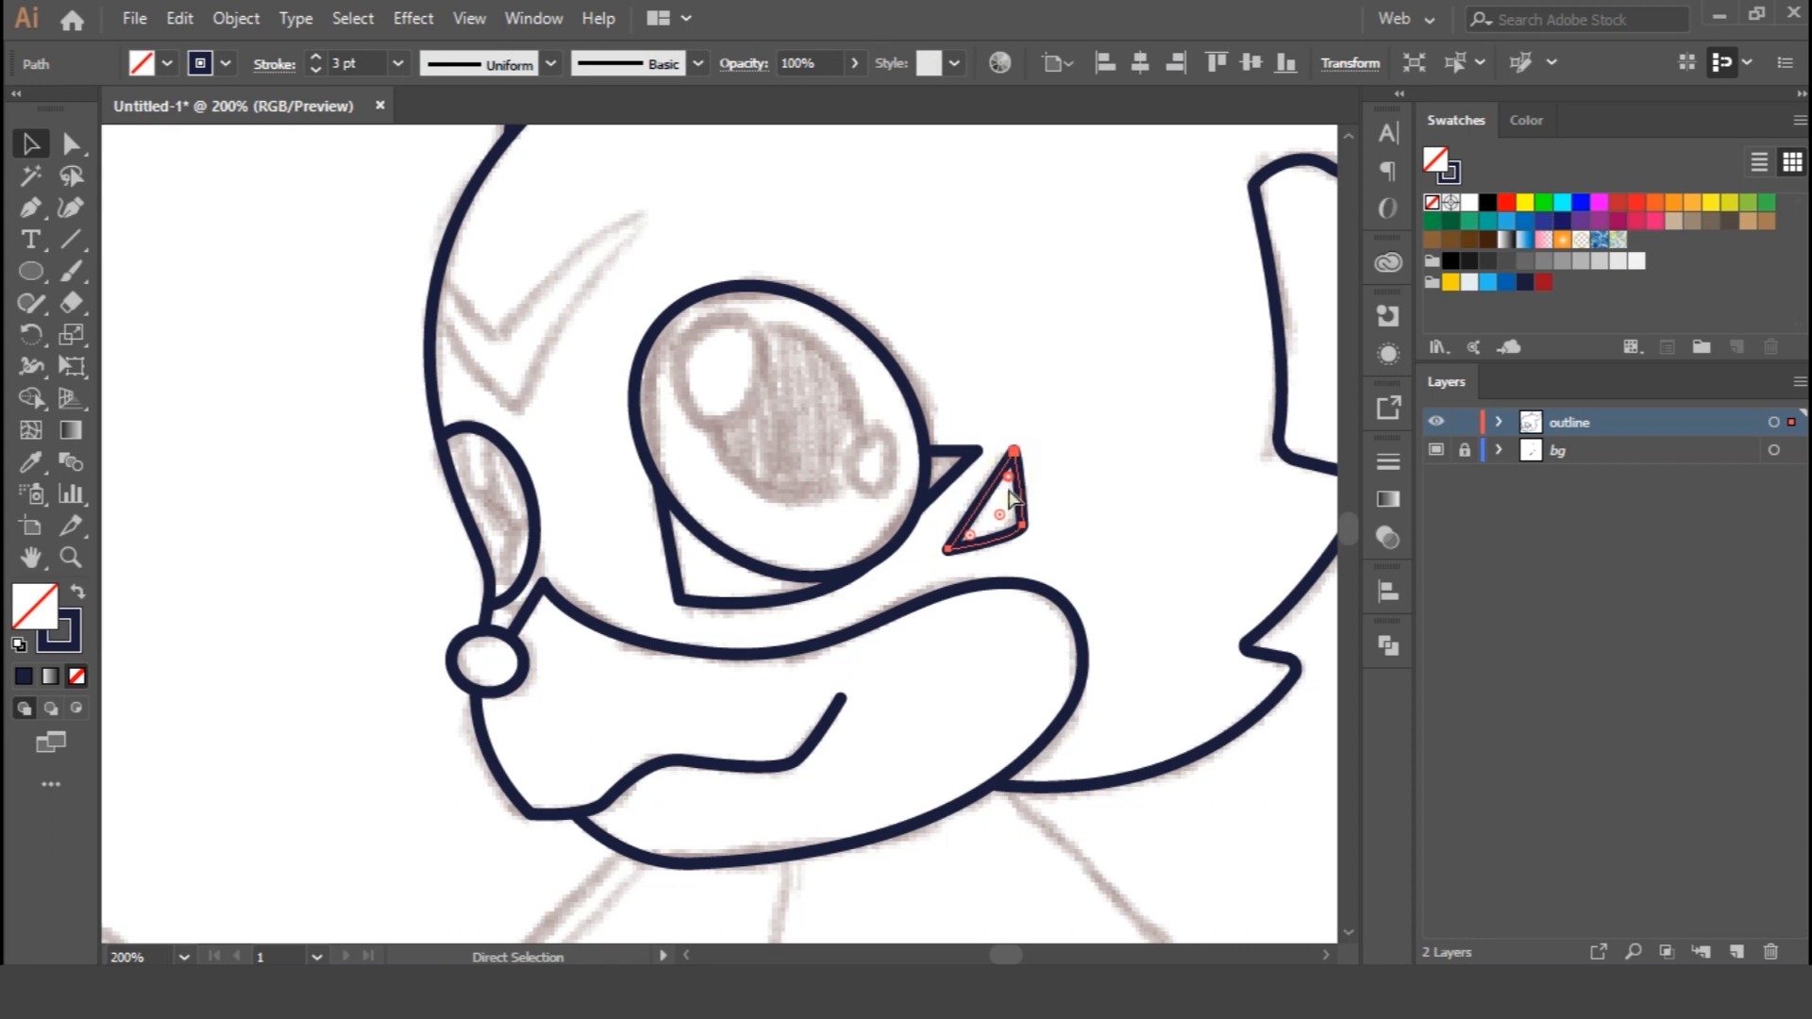
left_click_drag(971, 536, 981, 530)
left_click(1115, 407)
Trace the V-shaped forehead marking as a closed path overlapping the face outline, with curved edges toward its pointed tip
key("space")
left_click_drag(684, 421, 814, 542)
key("p")
left_click(546, 362)
left_click(626, 470)
left_click_drag(769, 337, 885, 287)
left_click(769, 337)
left_click(638, 531)
left_click_drag(532, 384, 580, 424)
left_click(546, 363)
Trim the V-shaped marking's overhang at the face outline with Shape Builder
key("v")
left_click(28, 401)
key("v")
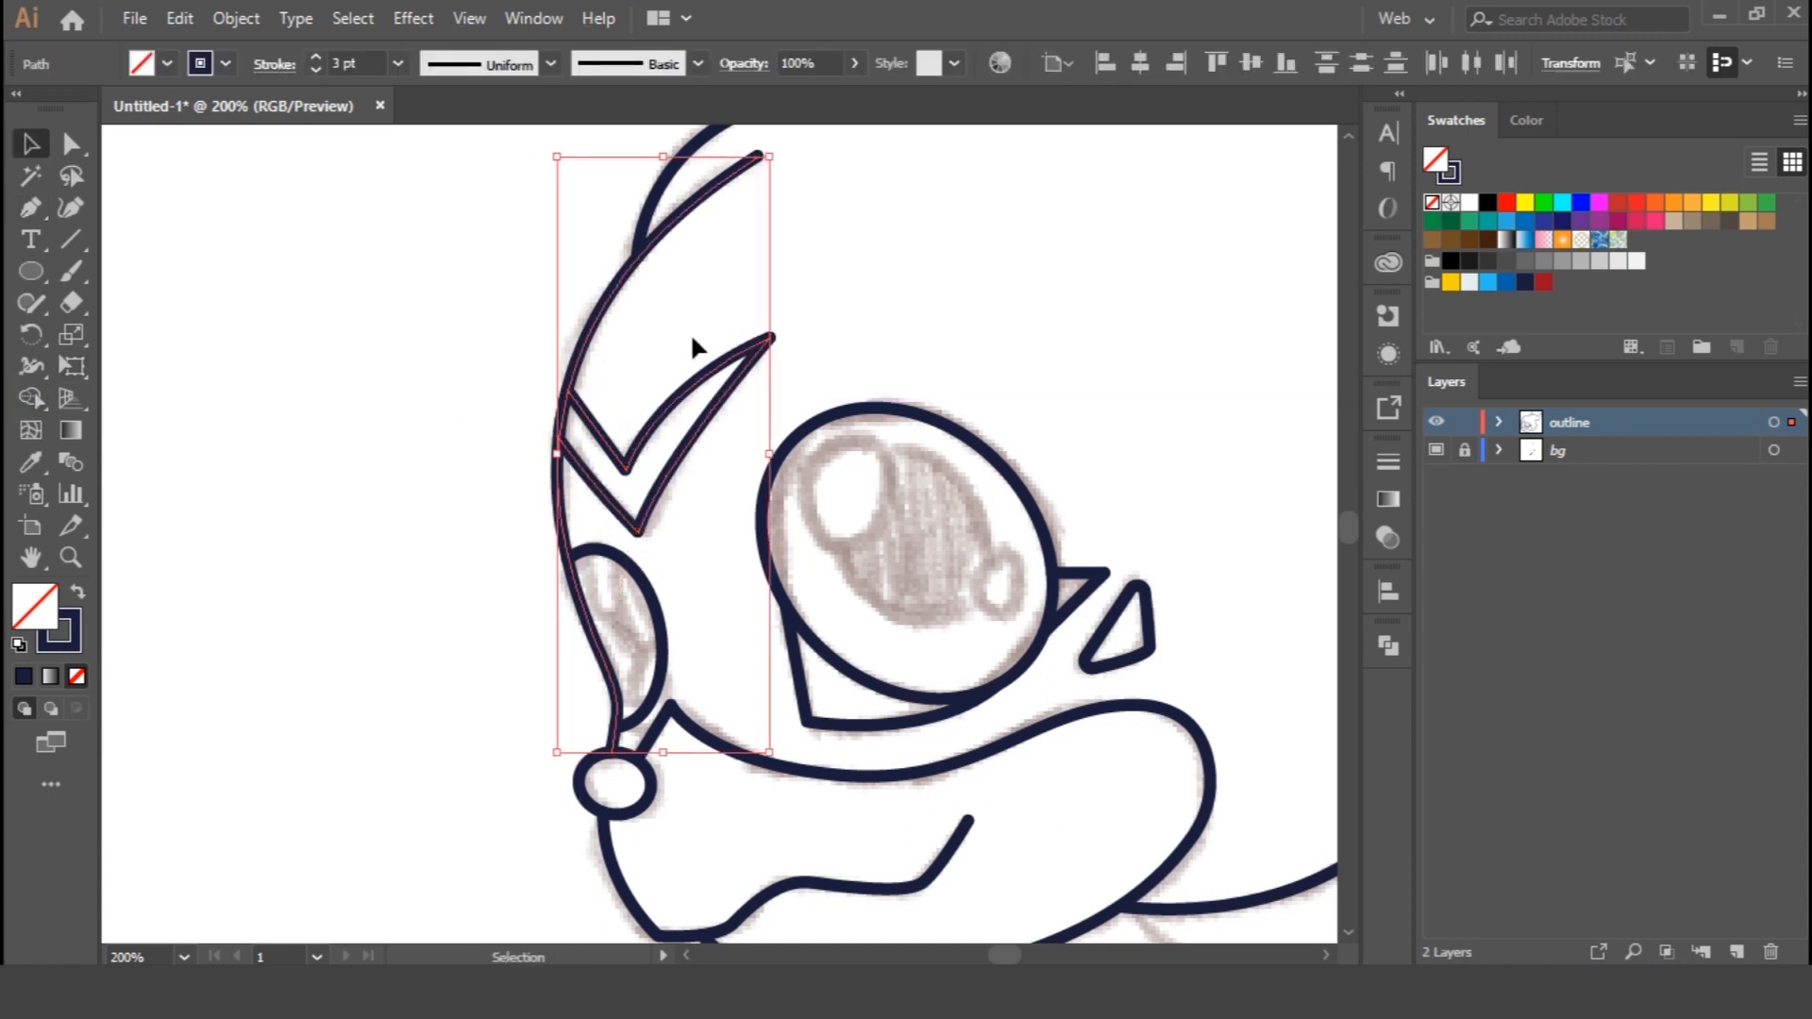
Round the corners and the pointed tip of the V-shaped forehead marking
left_click_drag(696, 352, 811, 430)
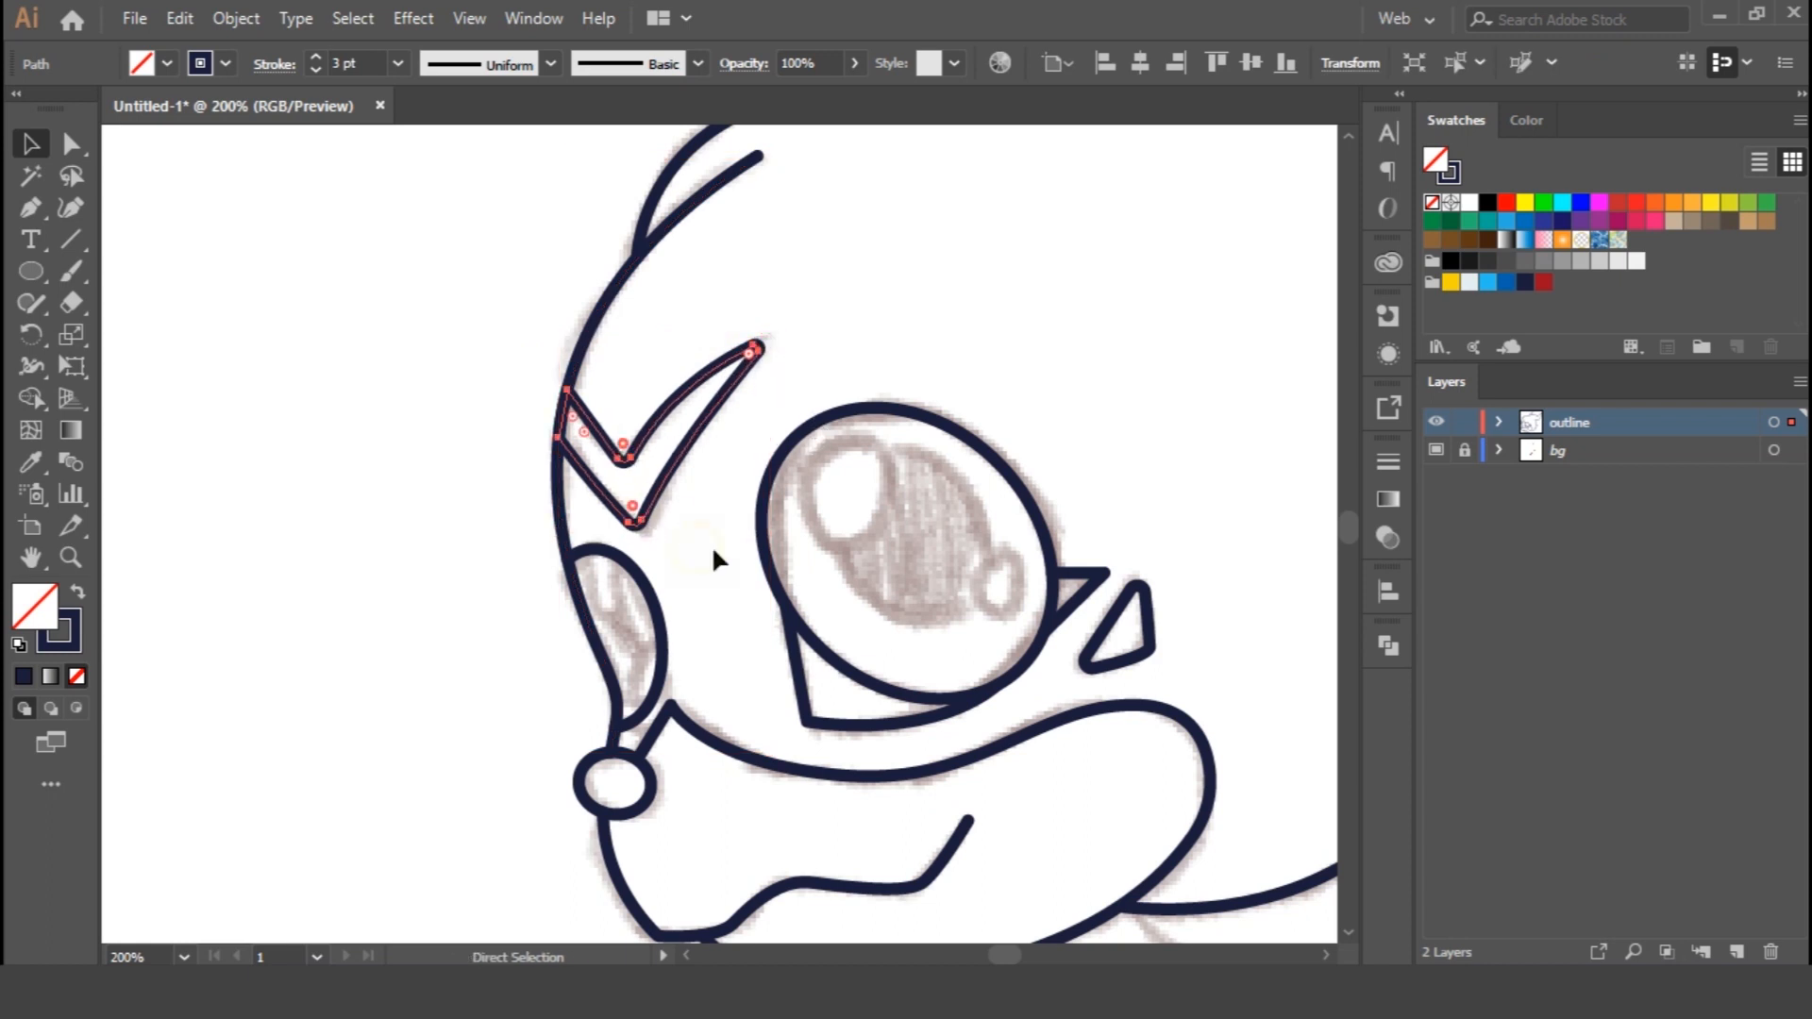
left_click(751, 353, "ctrl")
left_click(1159, 315)
Draw the near eye's tilted oval pupil with a larger highlight circle at its upper edge and a smaller one at its lower edge
left_click_drag(1109, 428, 900, 429)
left_click_drag(510, 571, 640, 499)
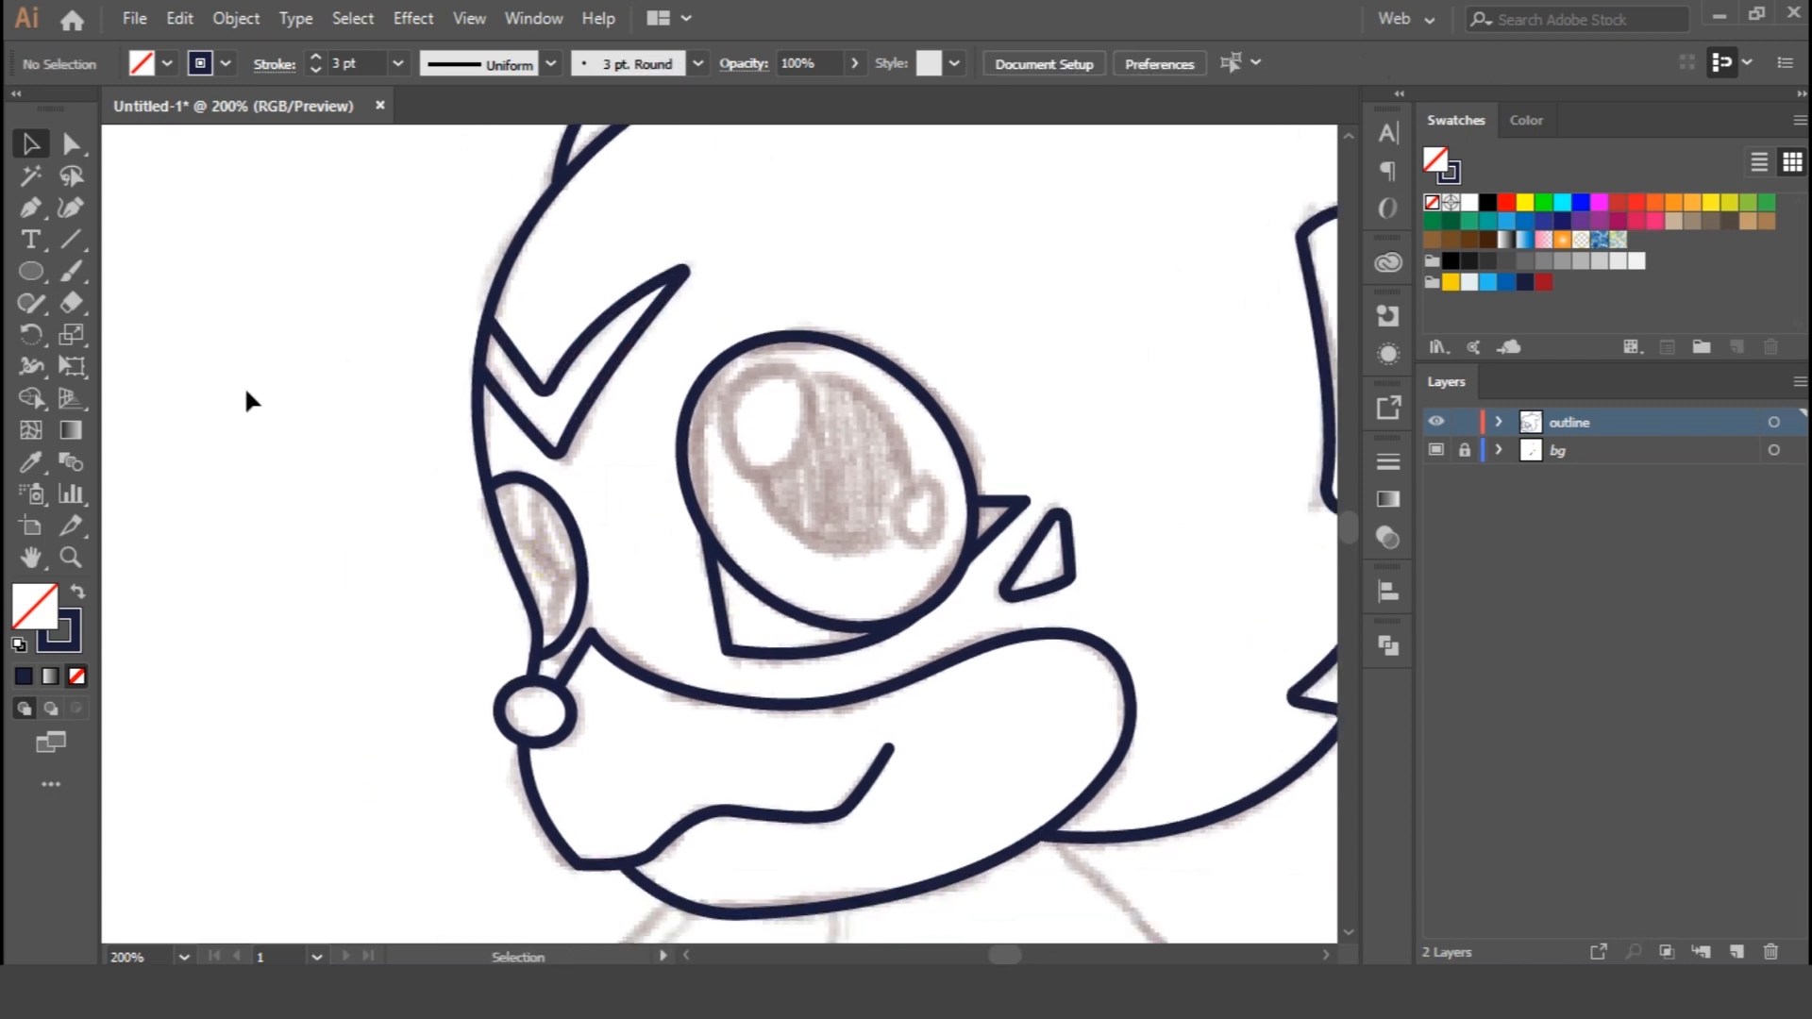
left_click_drag(720, 378, 909, 550)
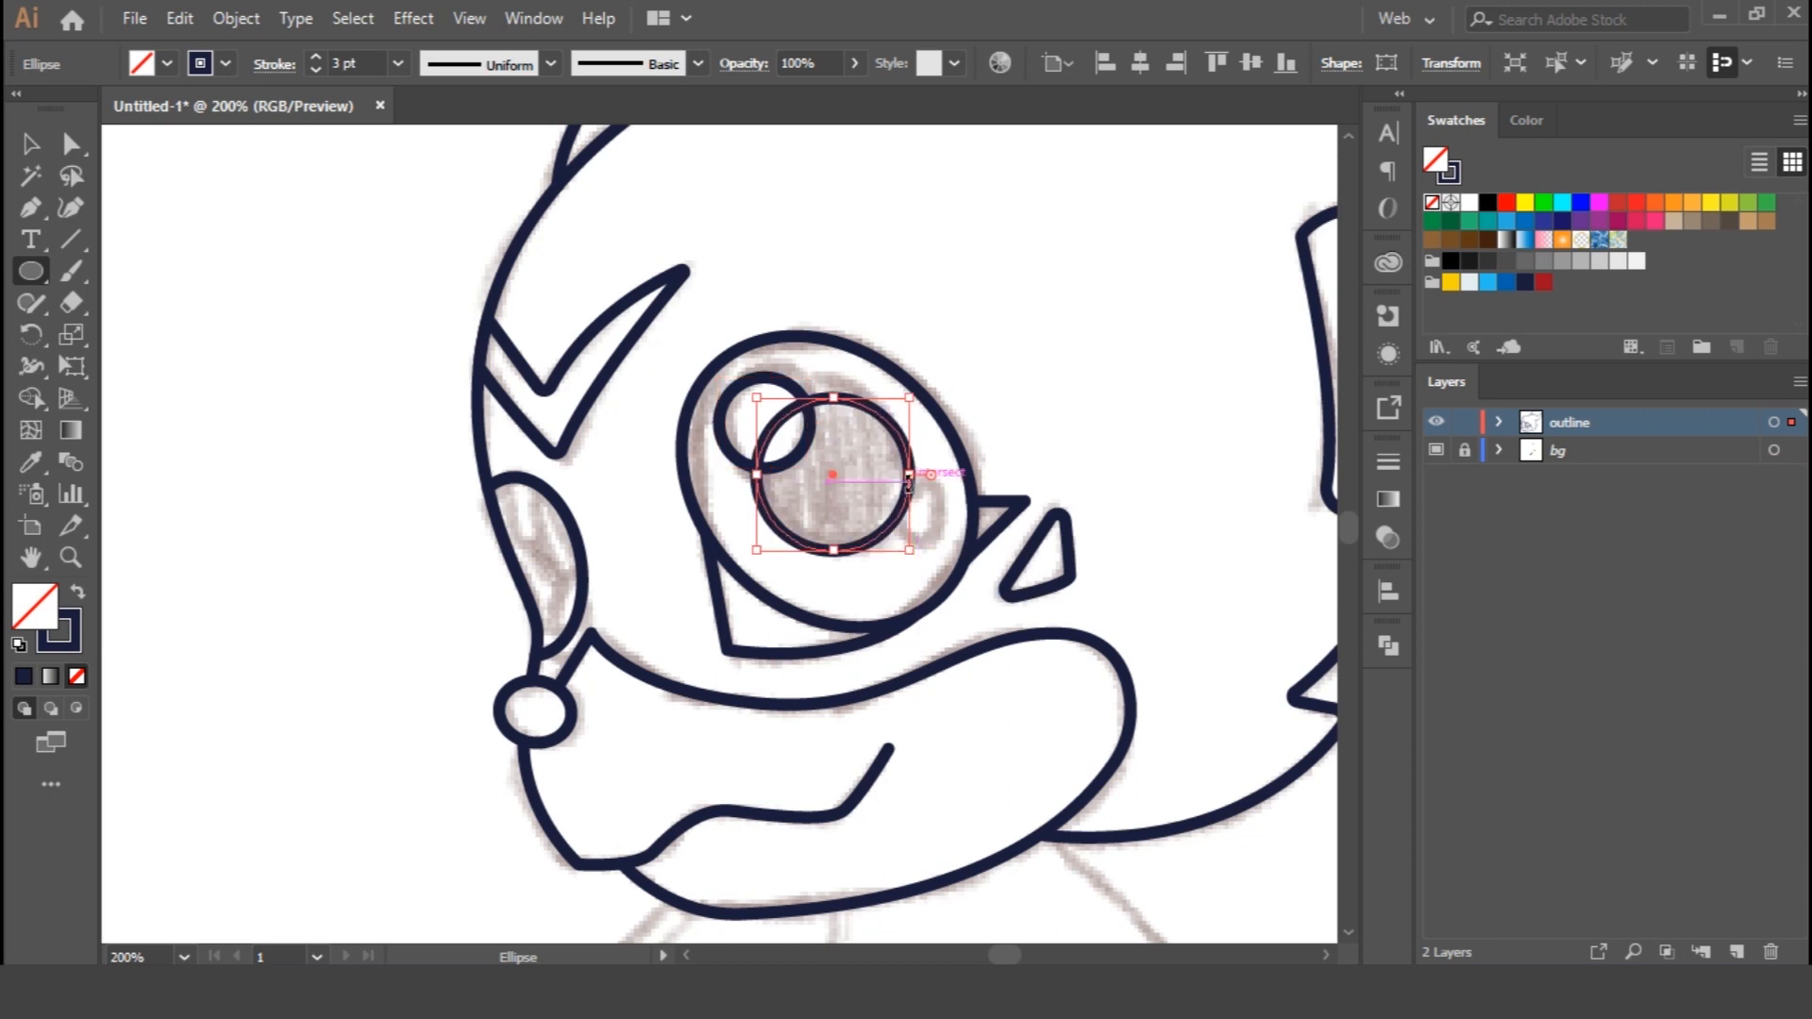
left_click_drag(909, 474, 869, 474)
left_click_drag(880, 389, 819, 376)
left_click_drag(862, 441, 891, 416)
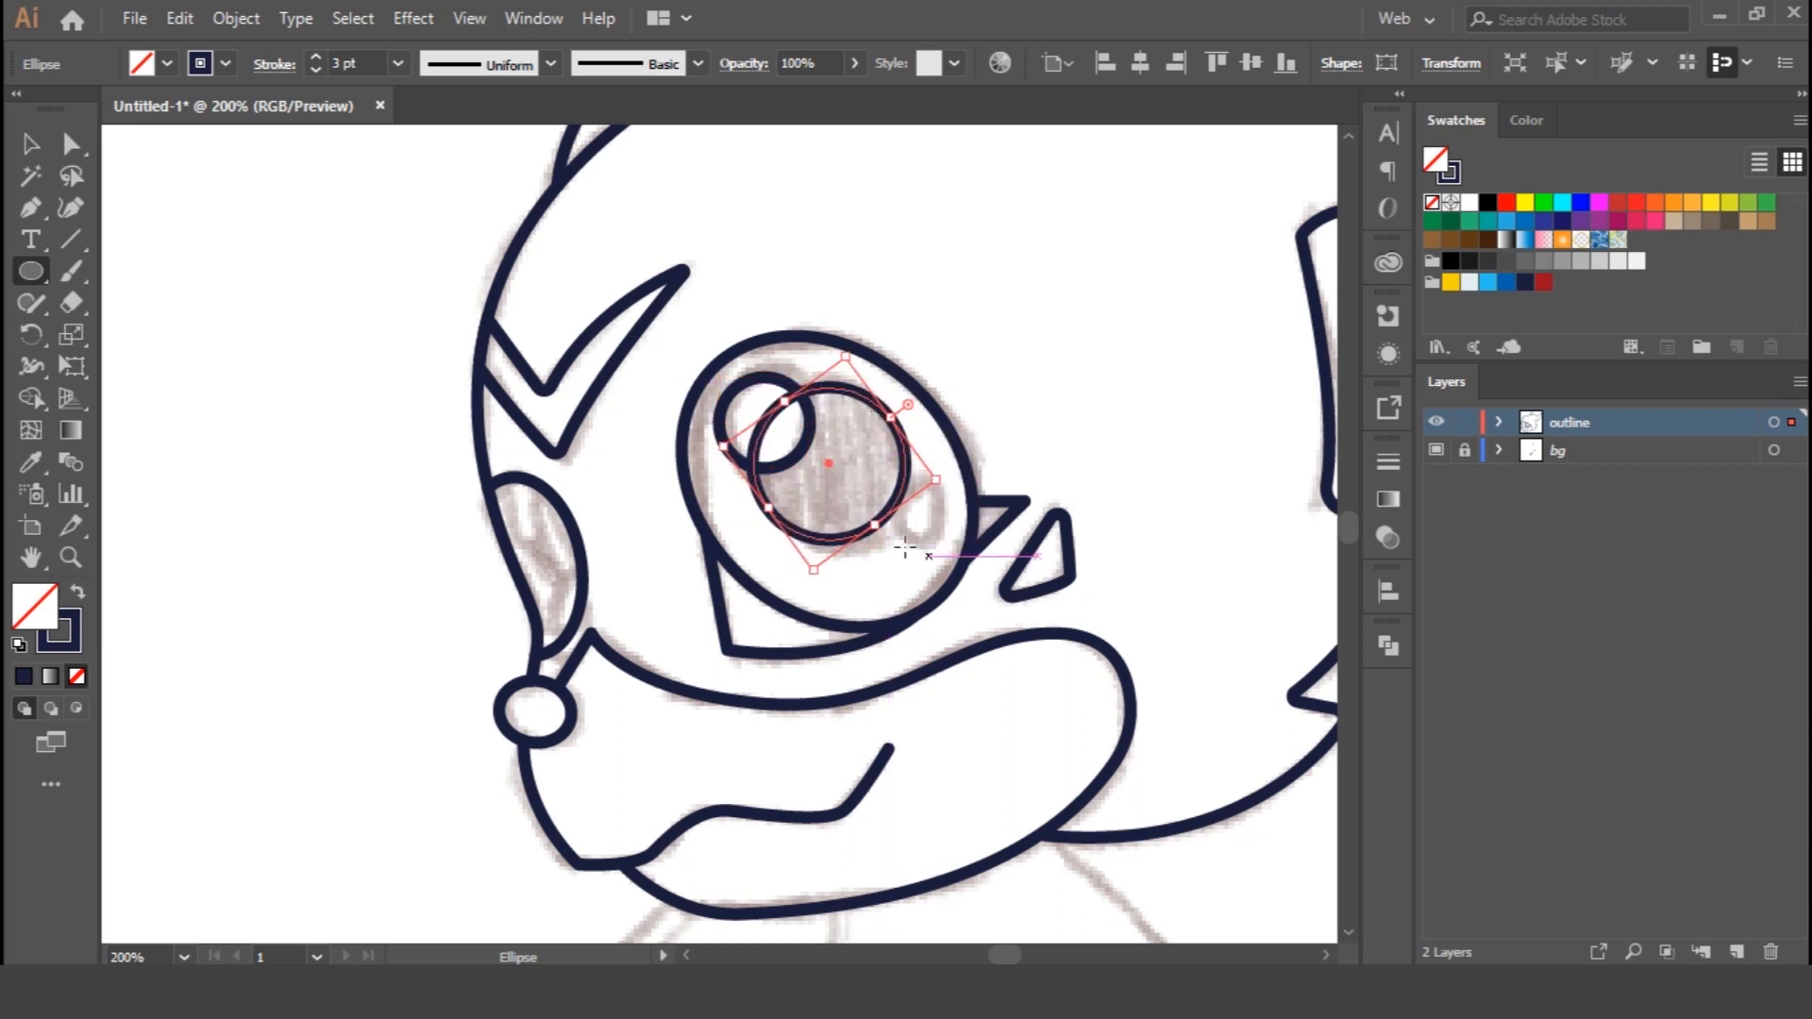
left_click_drag(886, 479, 946, 542)
key("v")
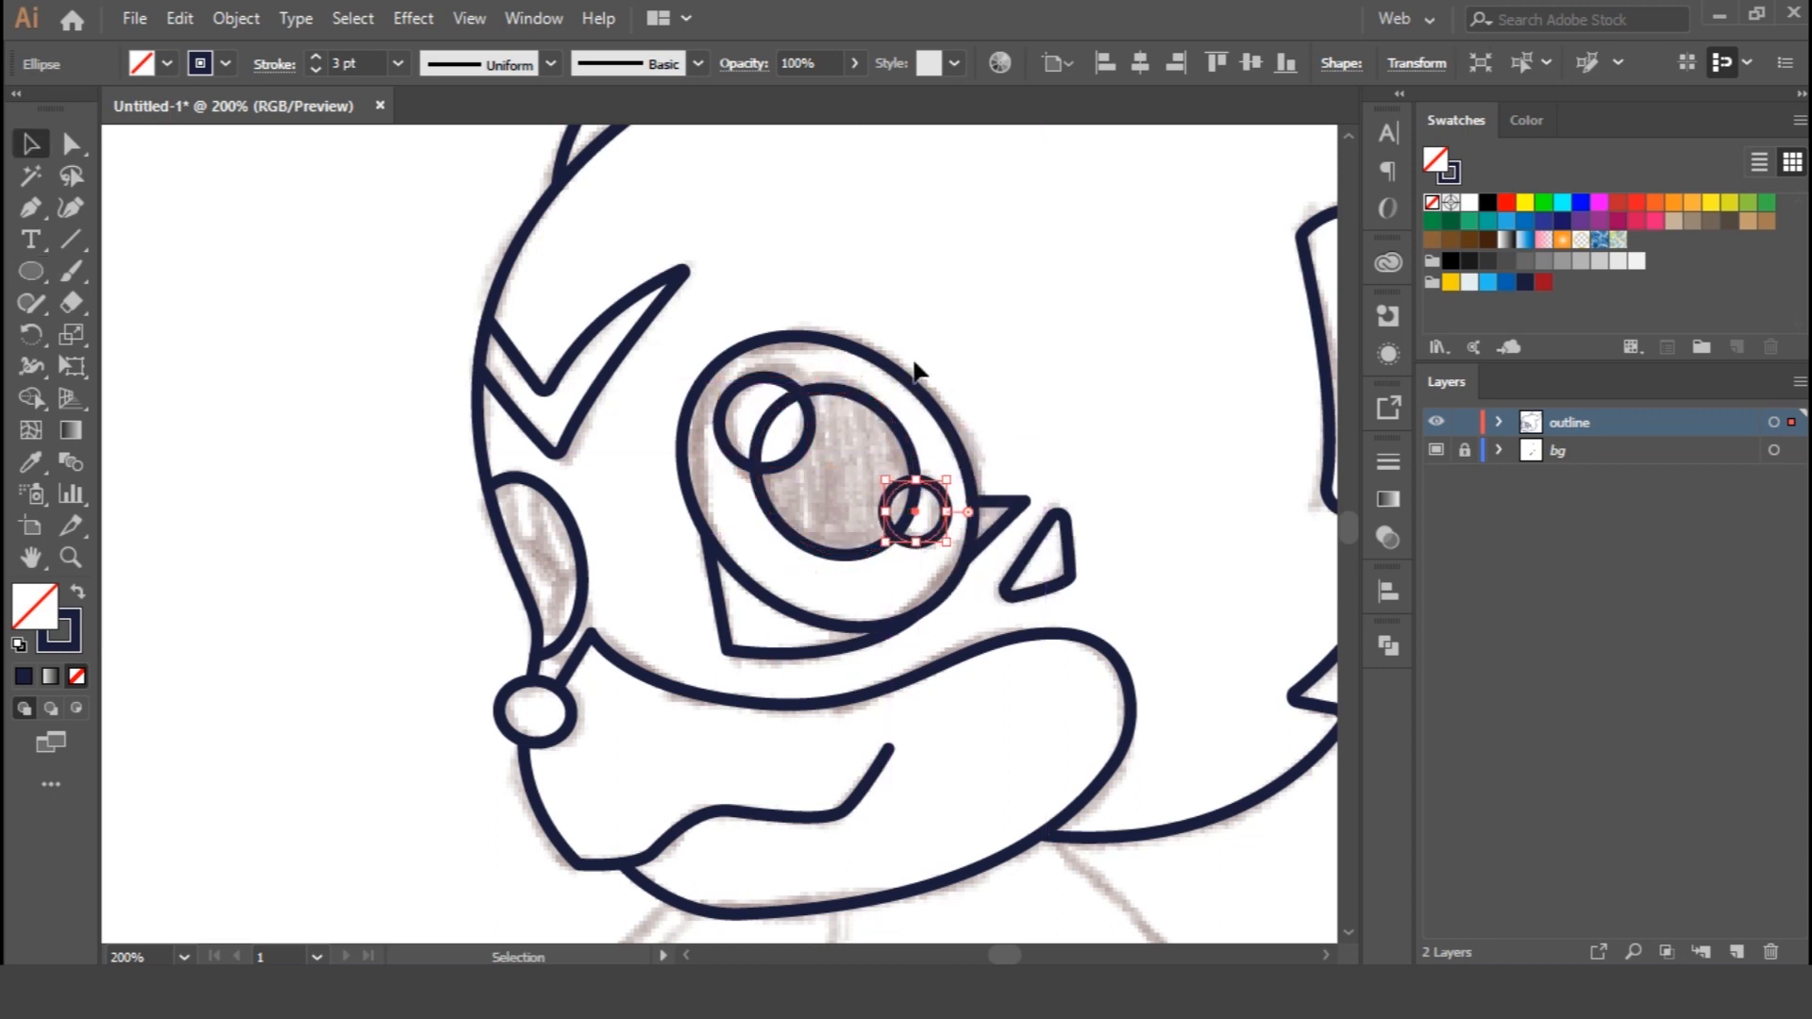
Merge the inside of both highlight circles with Shape Builder to clear the pupil line crossing them
left_click_drag(741, 415, 972, 528)
left_click(33, 398)
left_click_drag(746, 415, 788, 436)
left_click_drag(896, 502, 927, 517)
key("v")
left_click(1039, 327)
Draw and tilt small ellipses in the far eye for its pupil, upper highlight and lower highlight
left_click_drag(548, 557, 607, 507)
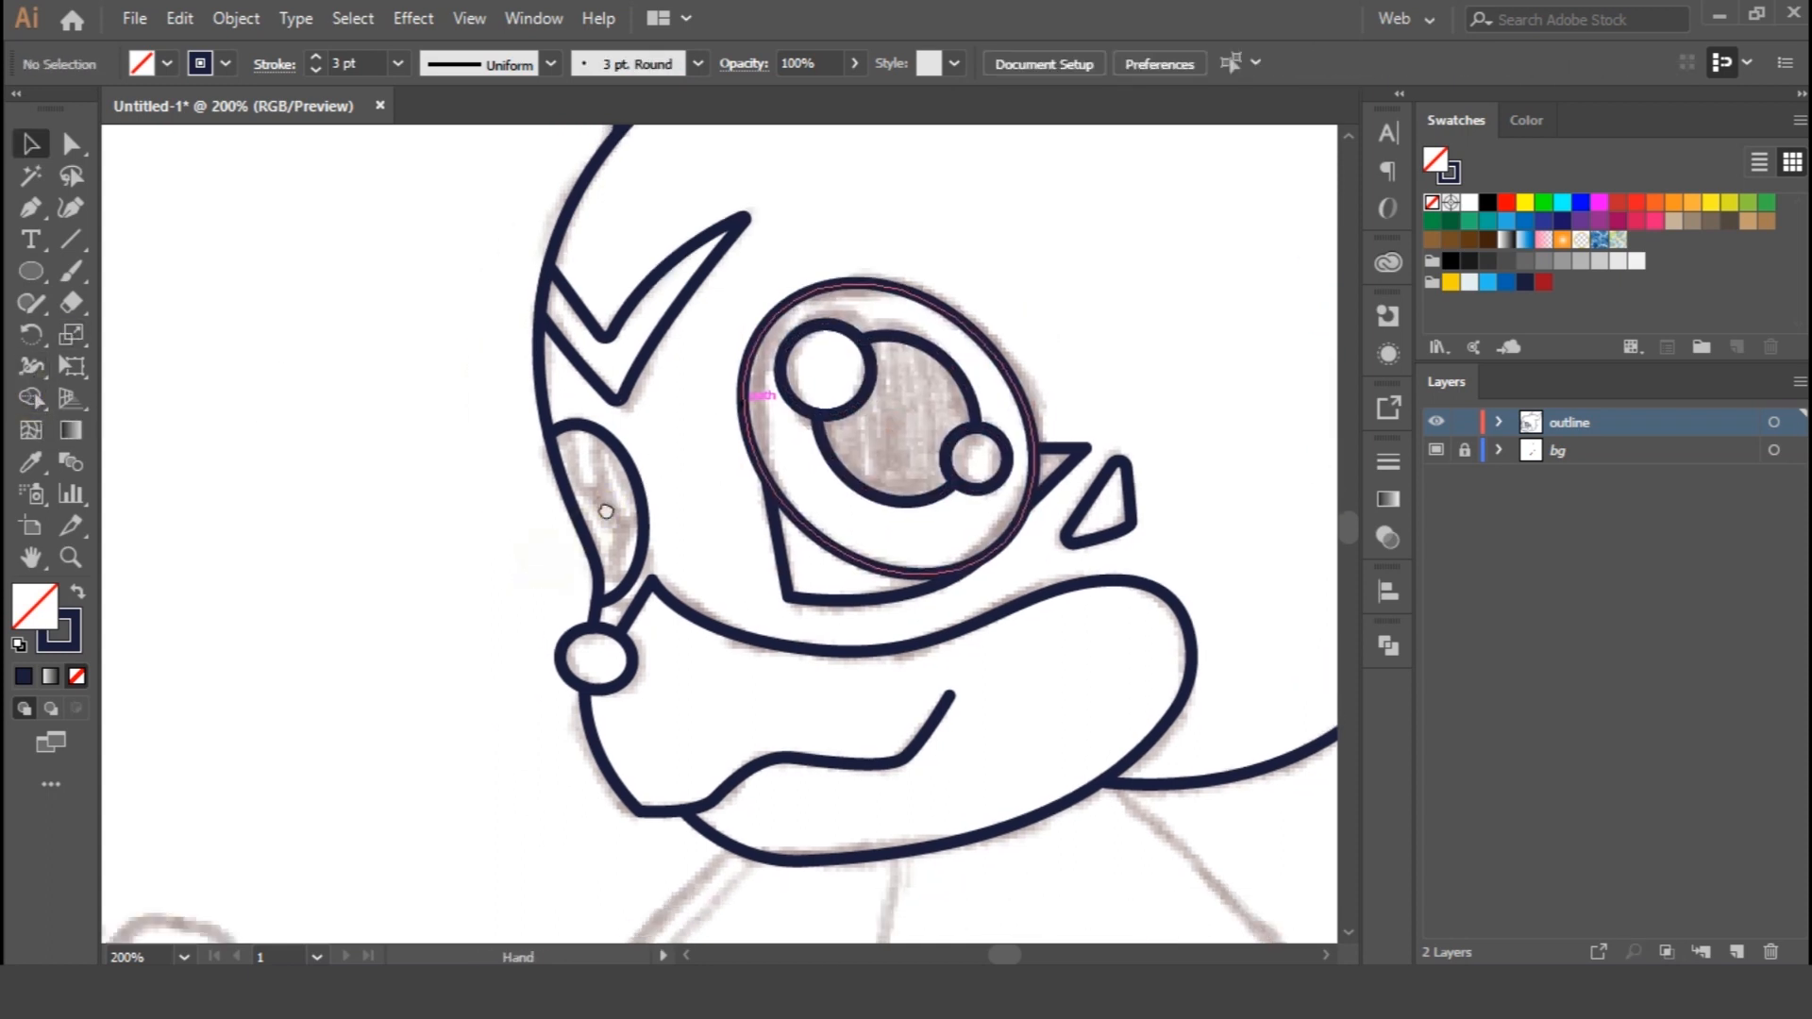
key("ctrl+plus")
left_click_drag(526, 416, 530, 460)
left_click_drag(537, 336, 522, 332)
left_click_drag(532, 406, 551, 405)
left_click_drag(346, 443, 394, 549)
left_click_drag(401, 427, 370, 421)
mouse_move(368, 493)
left_mouse_down()
mouse_move(547, 475)
mouse_move(534, 466)
left_mouse_up()
mouse_move(577, 540)
left_mouse_down()
mouse_move(566, 551)
mouse_move(703, 604)
left_mouse_up()
left_click(703, 503)
left_click(972, 545)
left_click_drag(714, 507, 657, 542)
key("v")
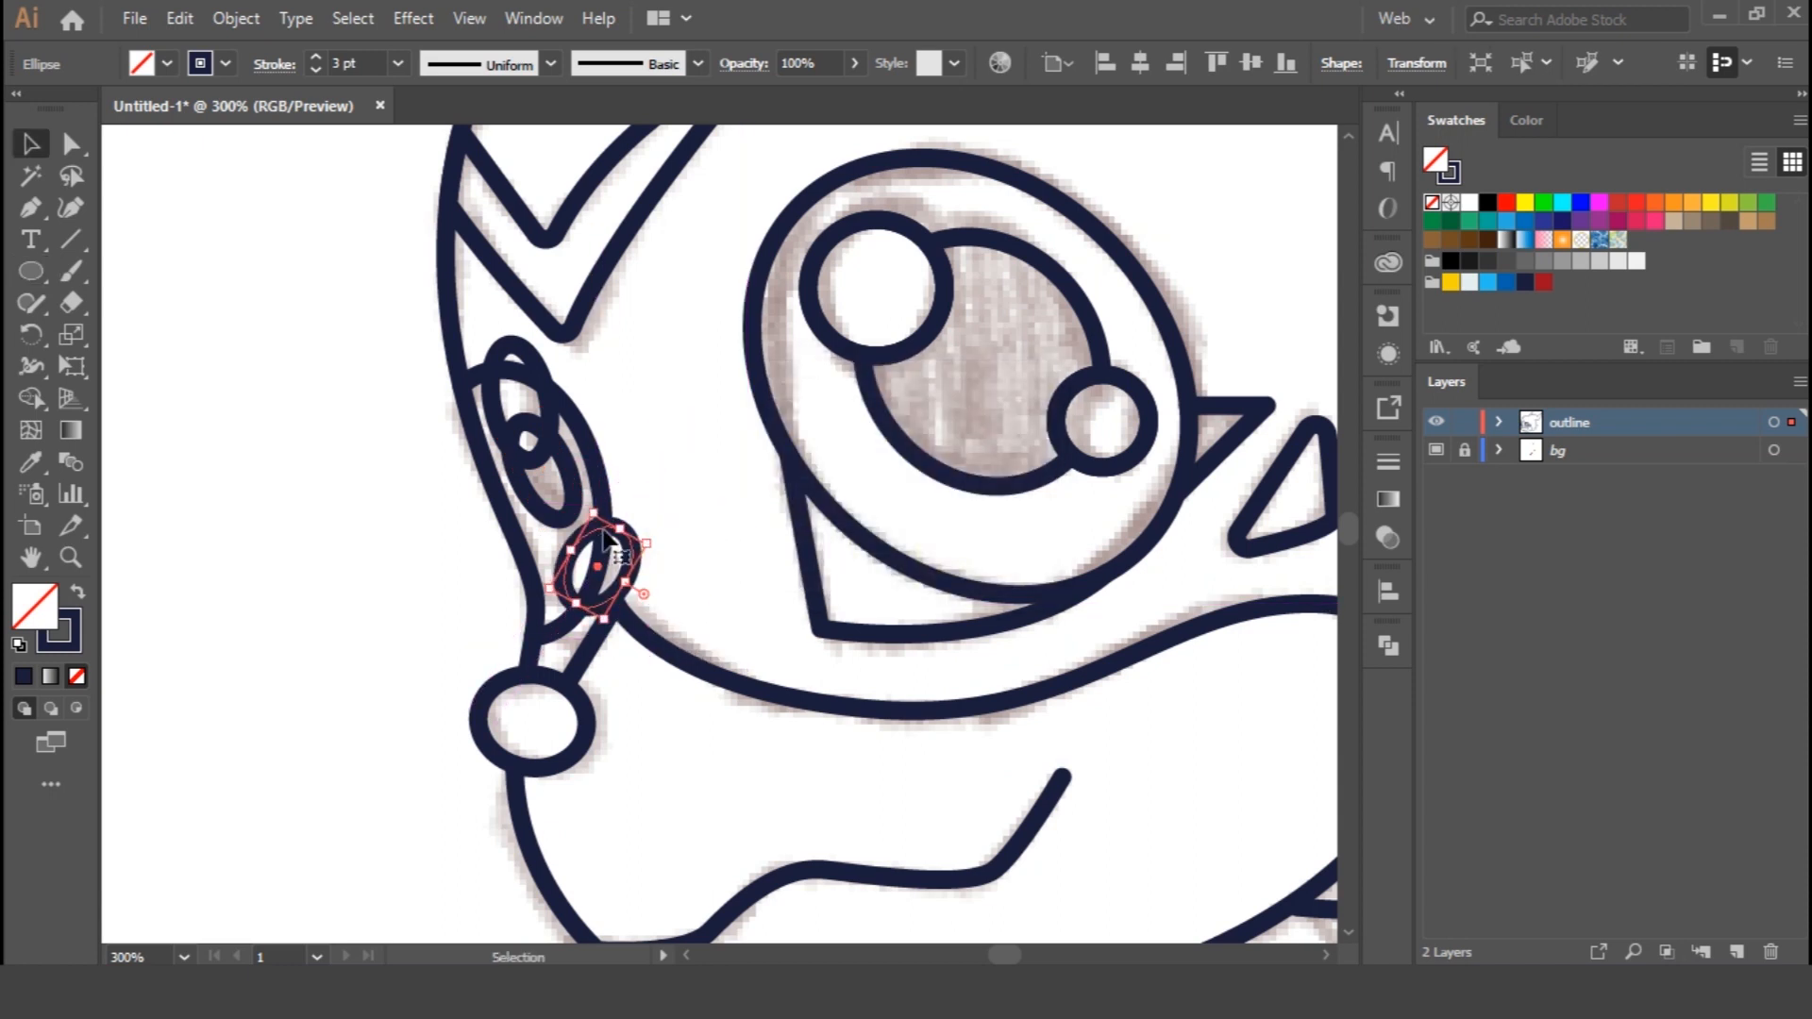
Merge the far eye's upper highlight and trim the ellipse parts outside the eye with Shape Builder
left_click_drag(761, 567, 408, 394)
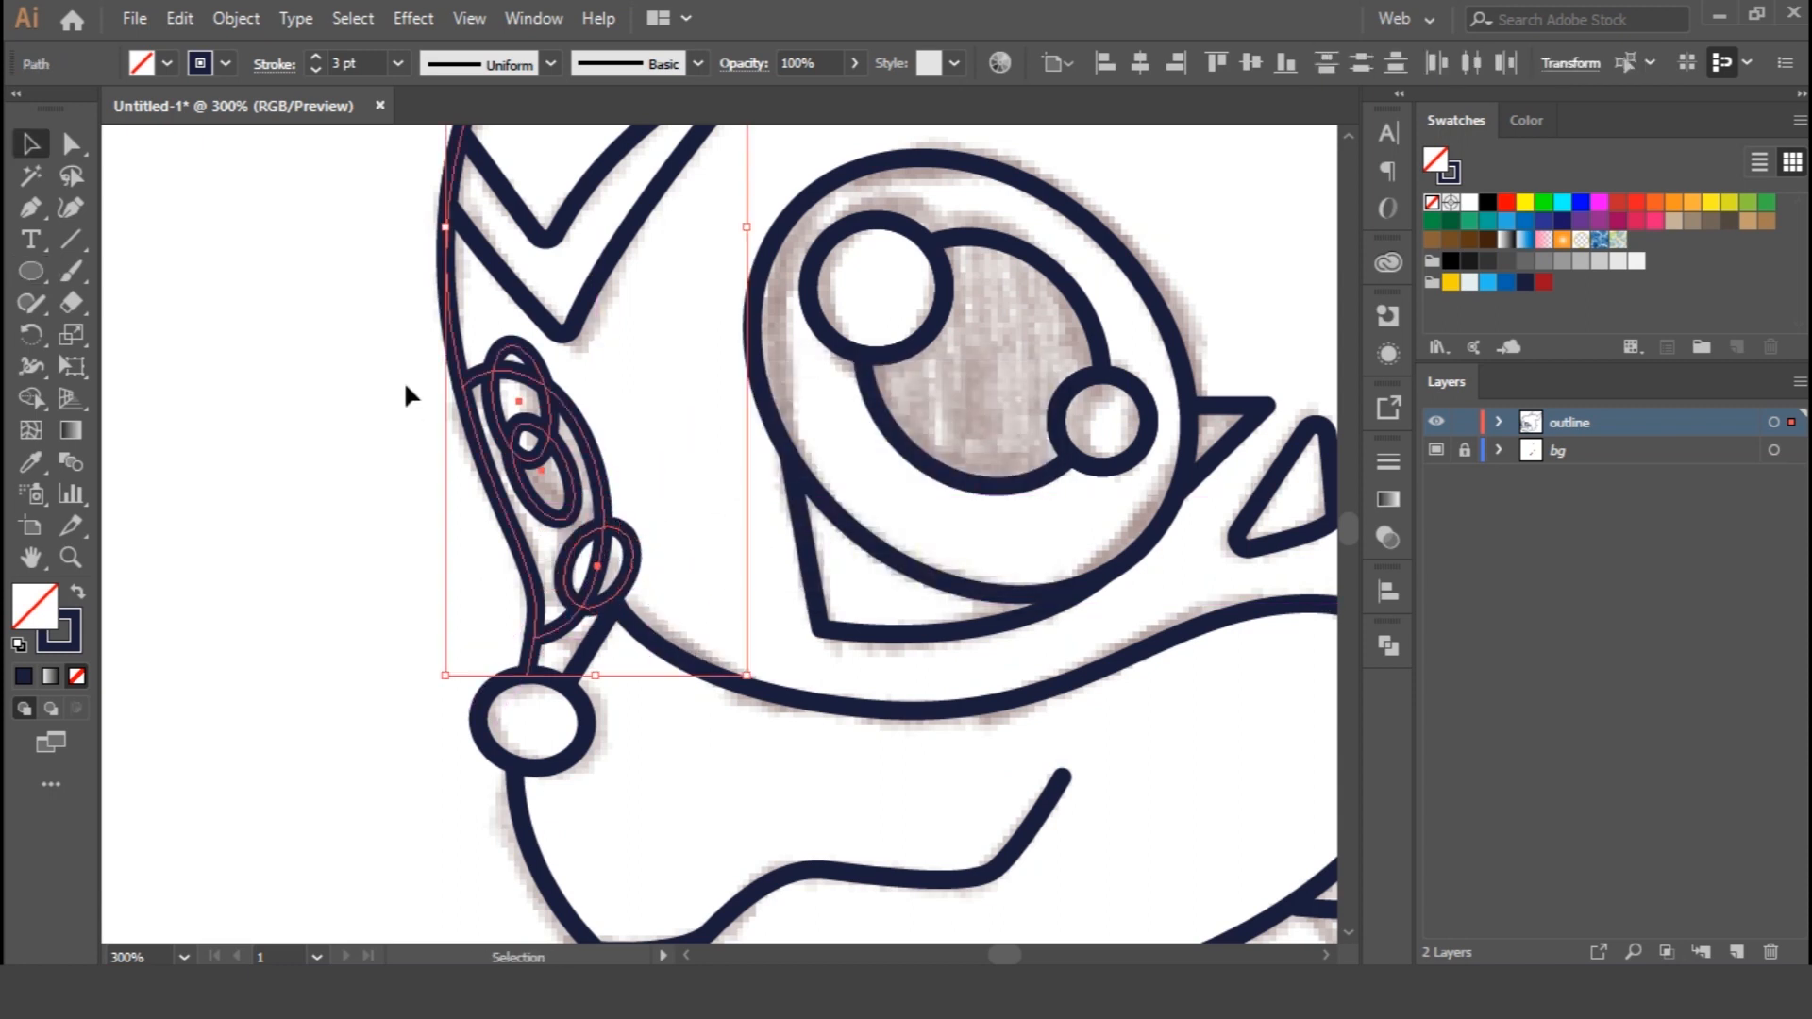
left_click(29, 397)
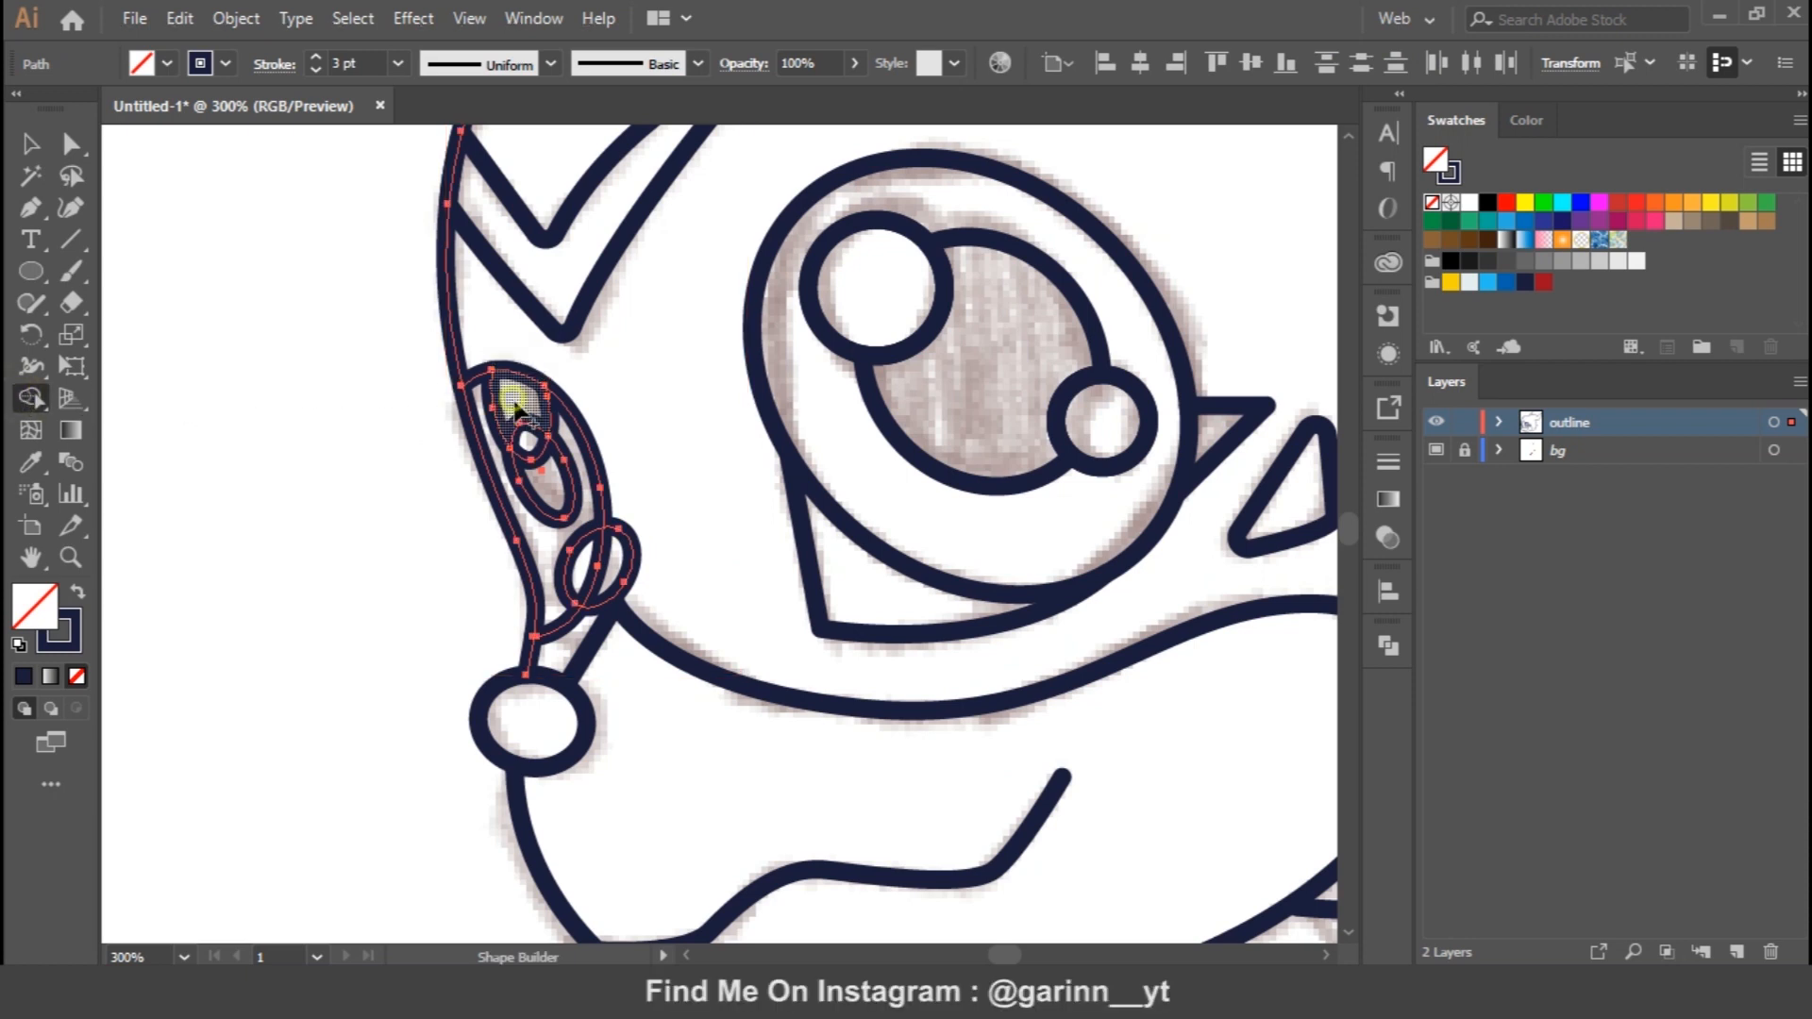
left_click_drag(514, 406, 530, 442)
key("v")
left_click(739, 527)
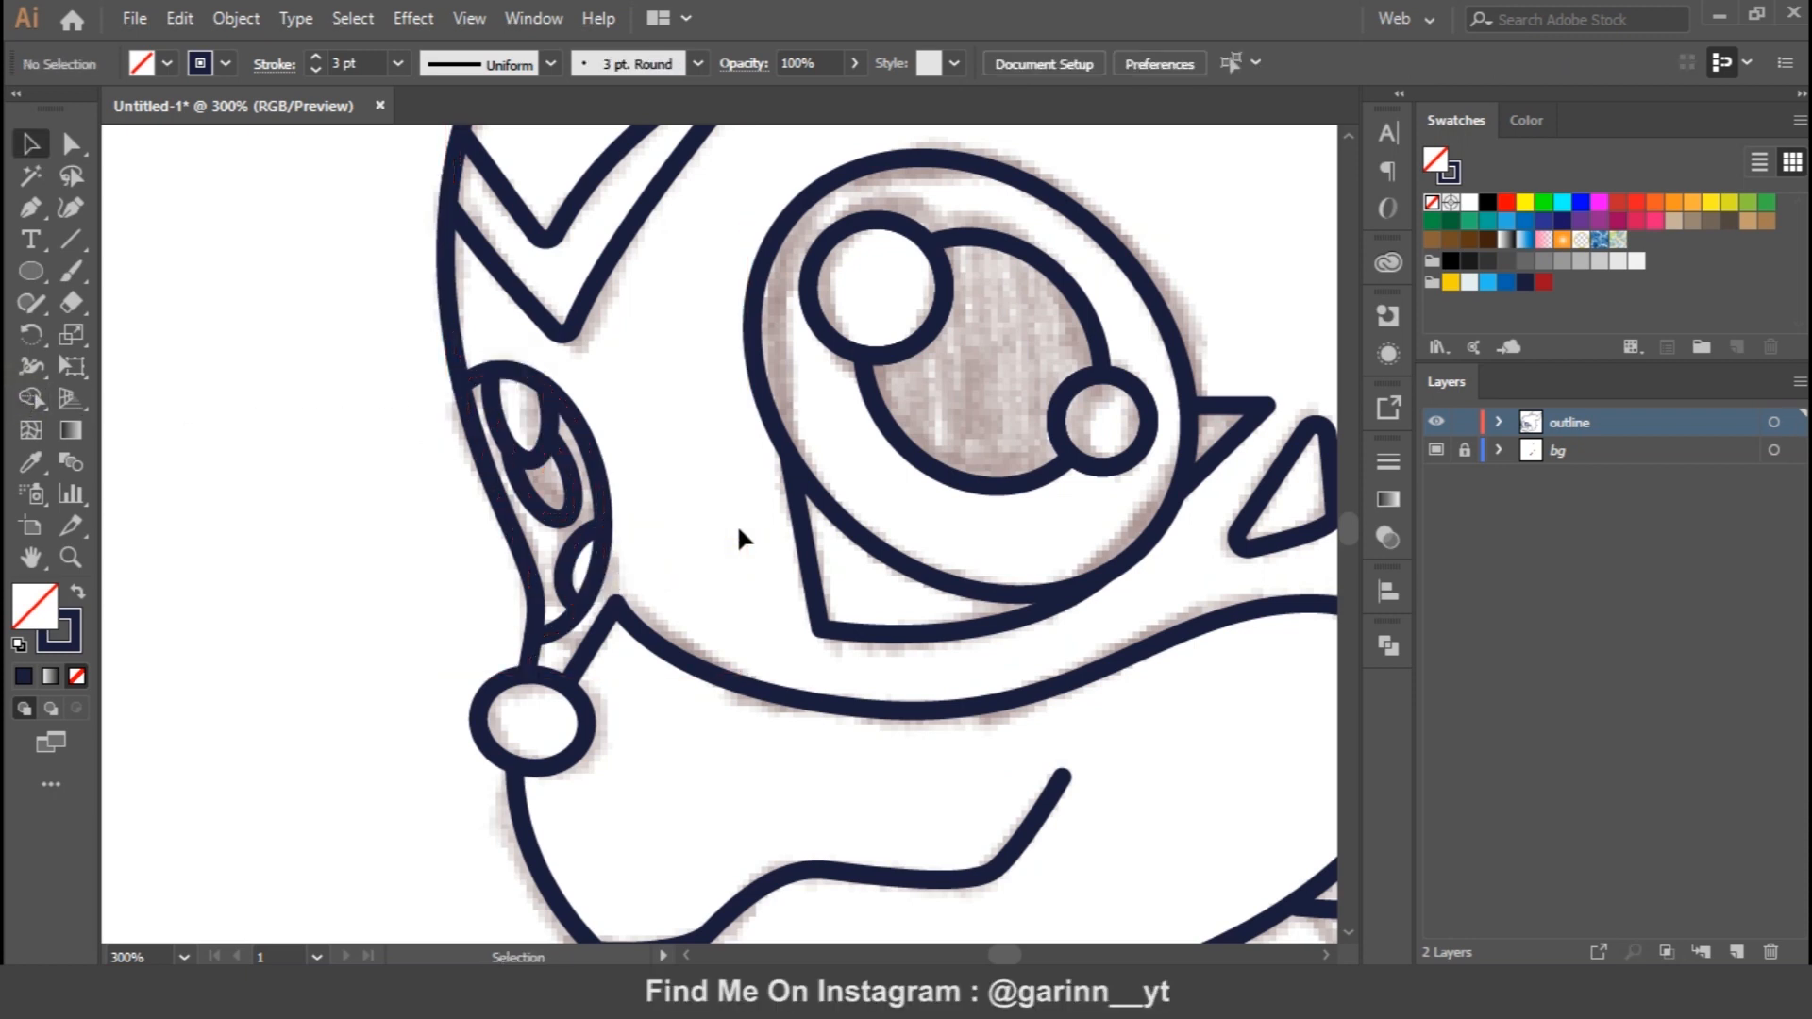
Round the muzzle outline's corner beside the nose with a radius of about 5 px
key("ctrl+minus")
key("ctrl+minus")
key("ctrl+minus")
key("ctrl+plus")
key("ctrl+plus")
left_click(658, 586, "ctrl")
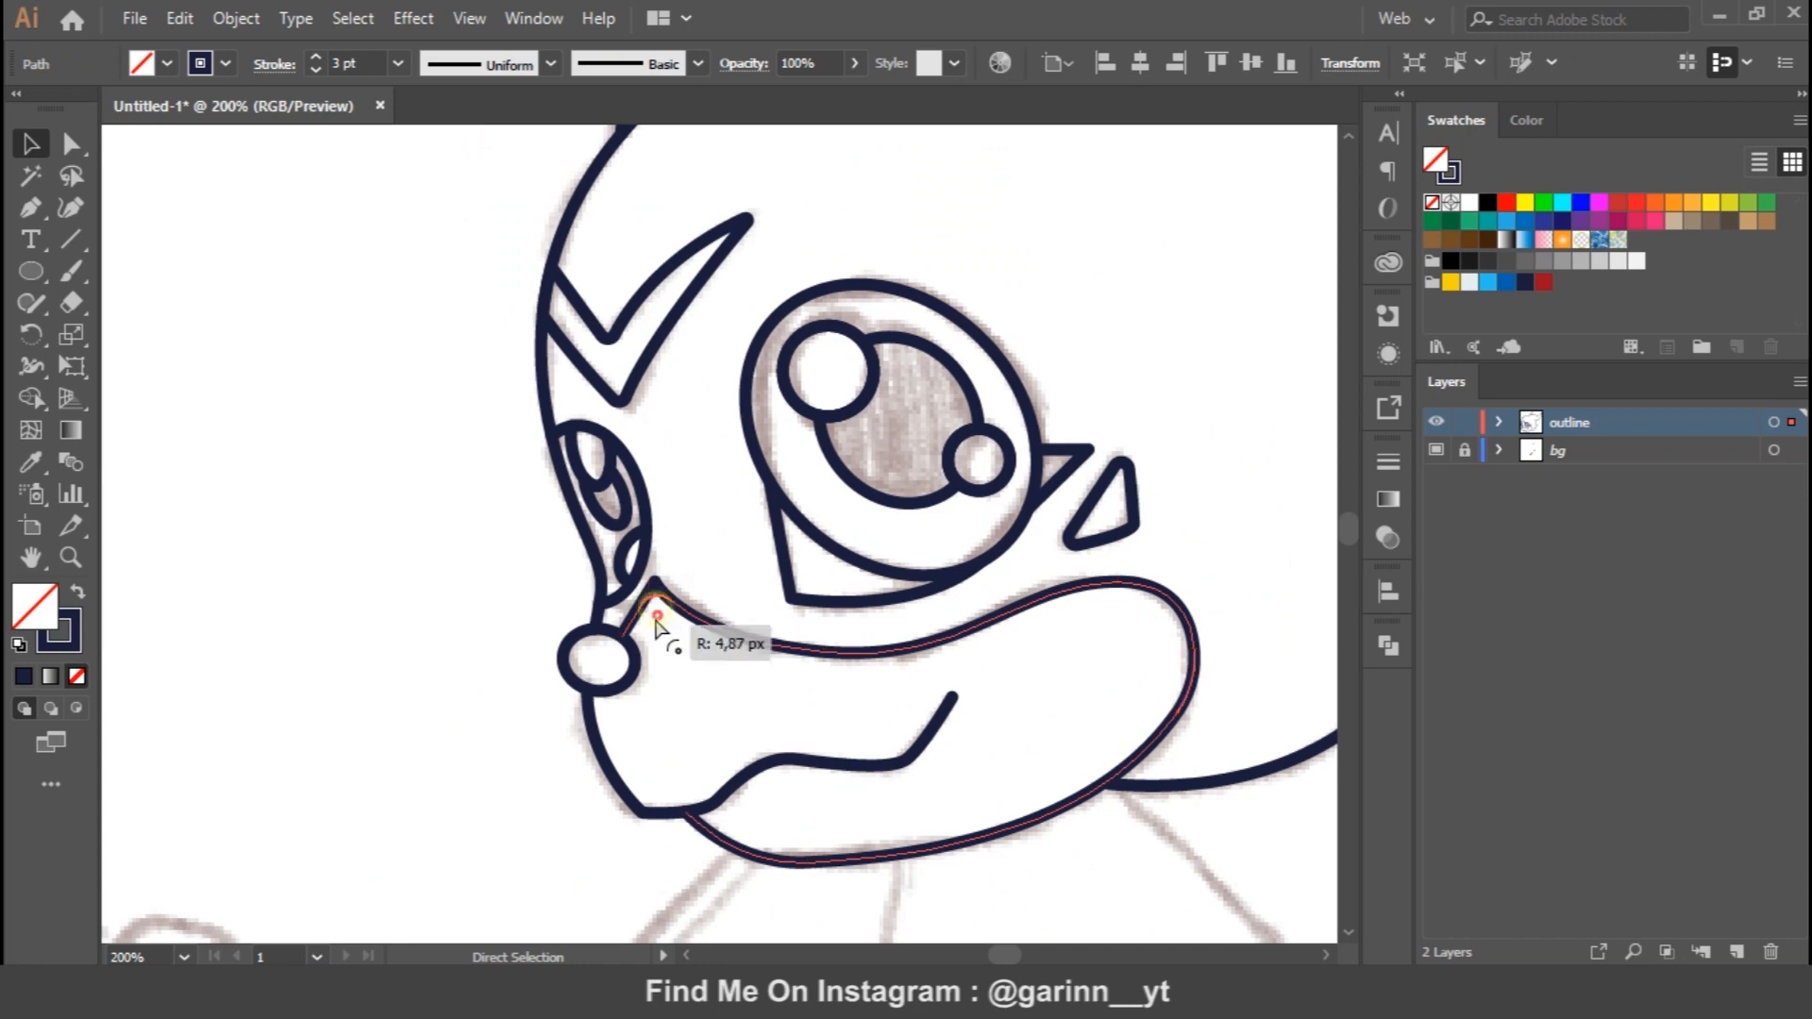
left_click(840, 622)
Trace the curved front line of the torso from under the jaw down to the near thigh
left_click_drag(953, 731, 684, 425)
key("p")
key("ctrl+minus")
left_click_drag(676, 614, 810, 327)
key("ctrl+minus")
left_click(694, 356)
left_click_drag(612, 722, 699, 892)
left_click(756, 688, "ctrl")
Trace the inner belly line from under the muzzle, past the near fist, to the top of the near thigh
left_click(762, 355)
left_click_drag(729, 472, 715, 493)
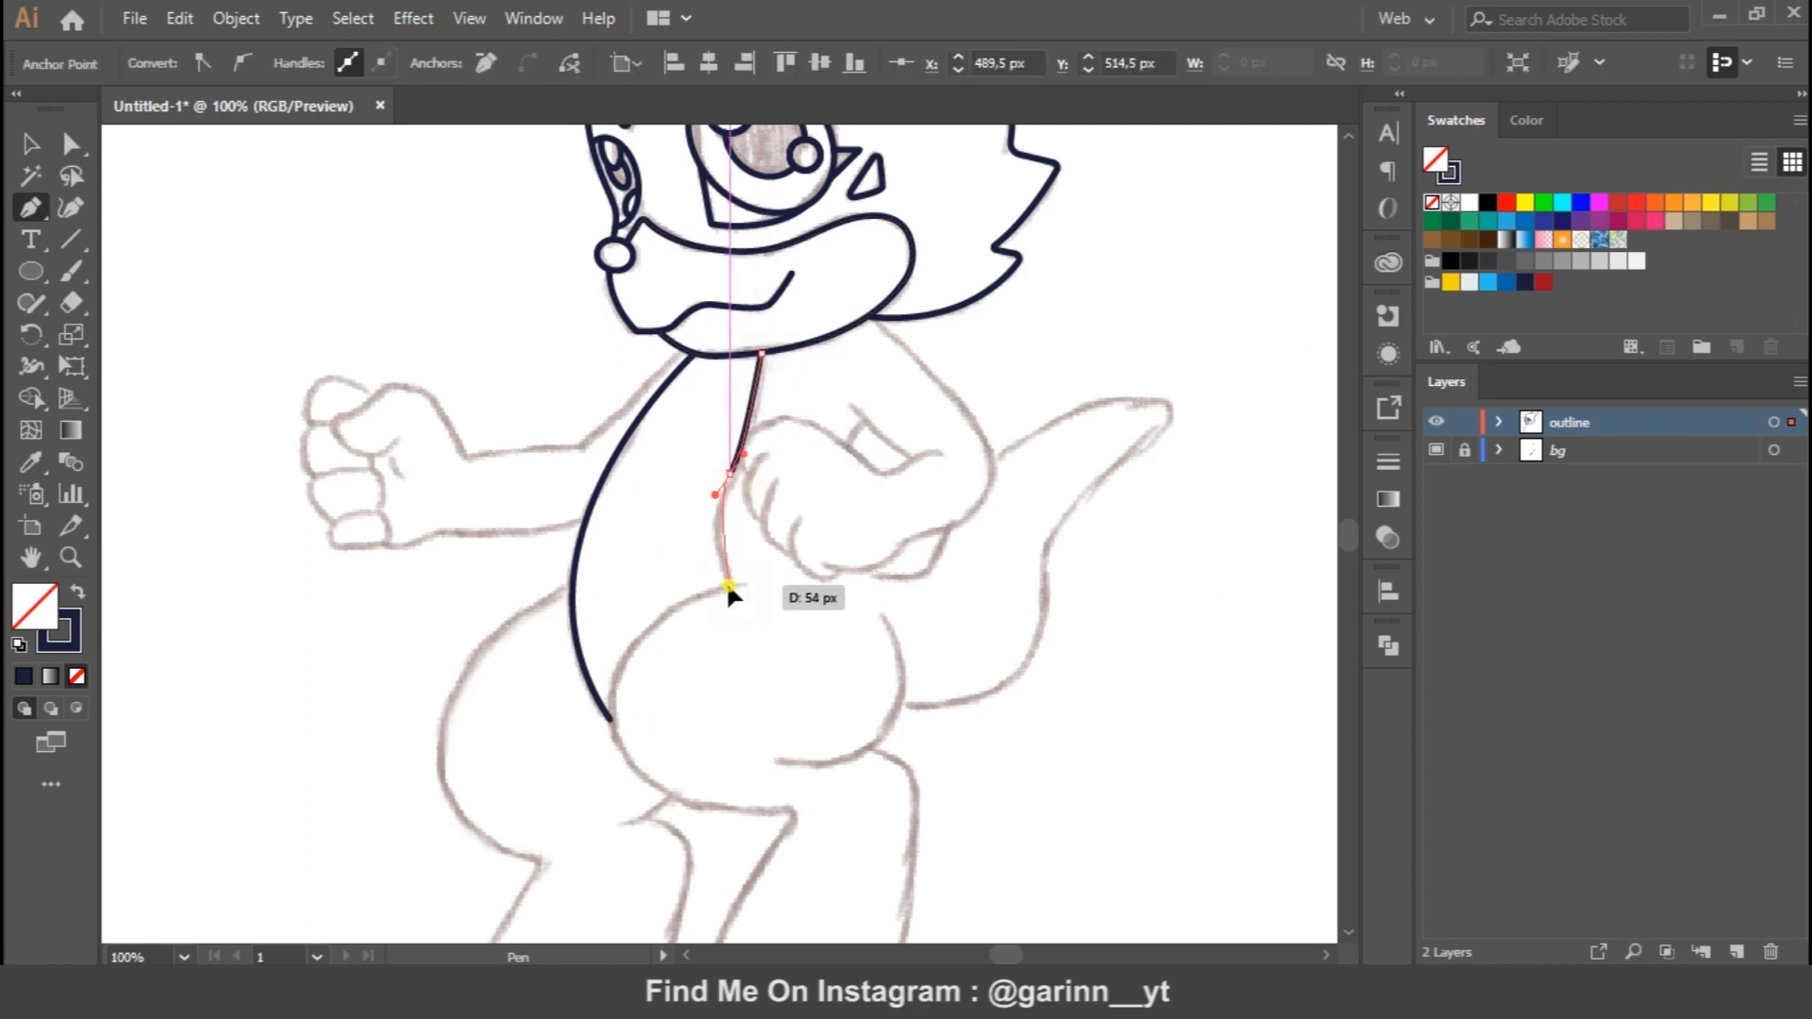
left_click(798, 581, "ctrl")
left_click(750, 431, "ctrl")
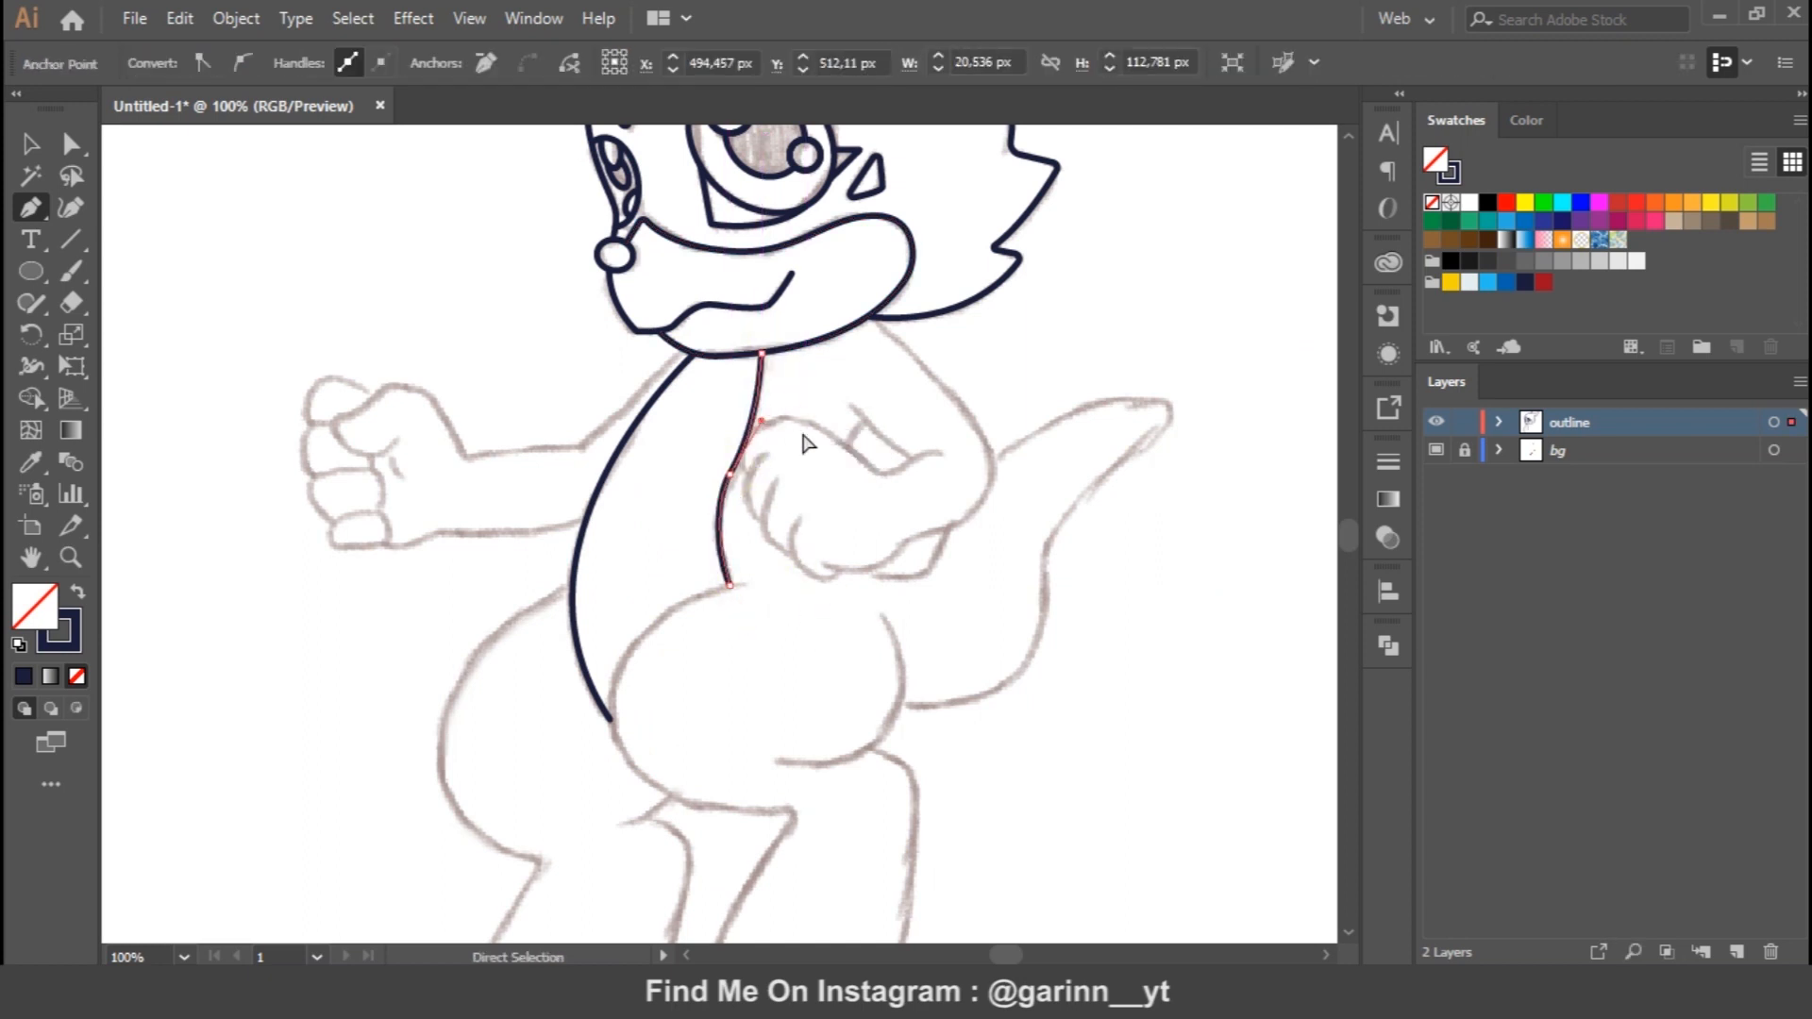
Trace the near thigh's front curve from the belly line's lower end around to the knee corner
left_click(753, 585)
left_click_drag(625, 755, 659, 836)
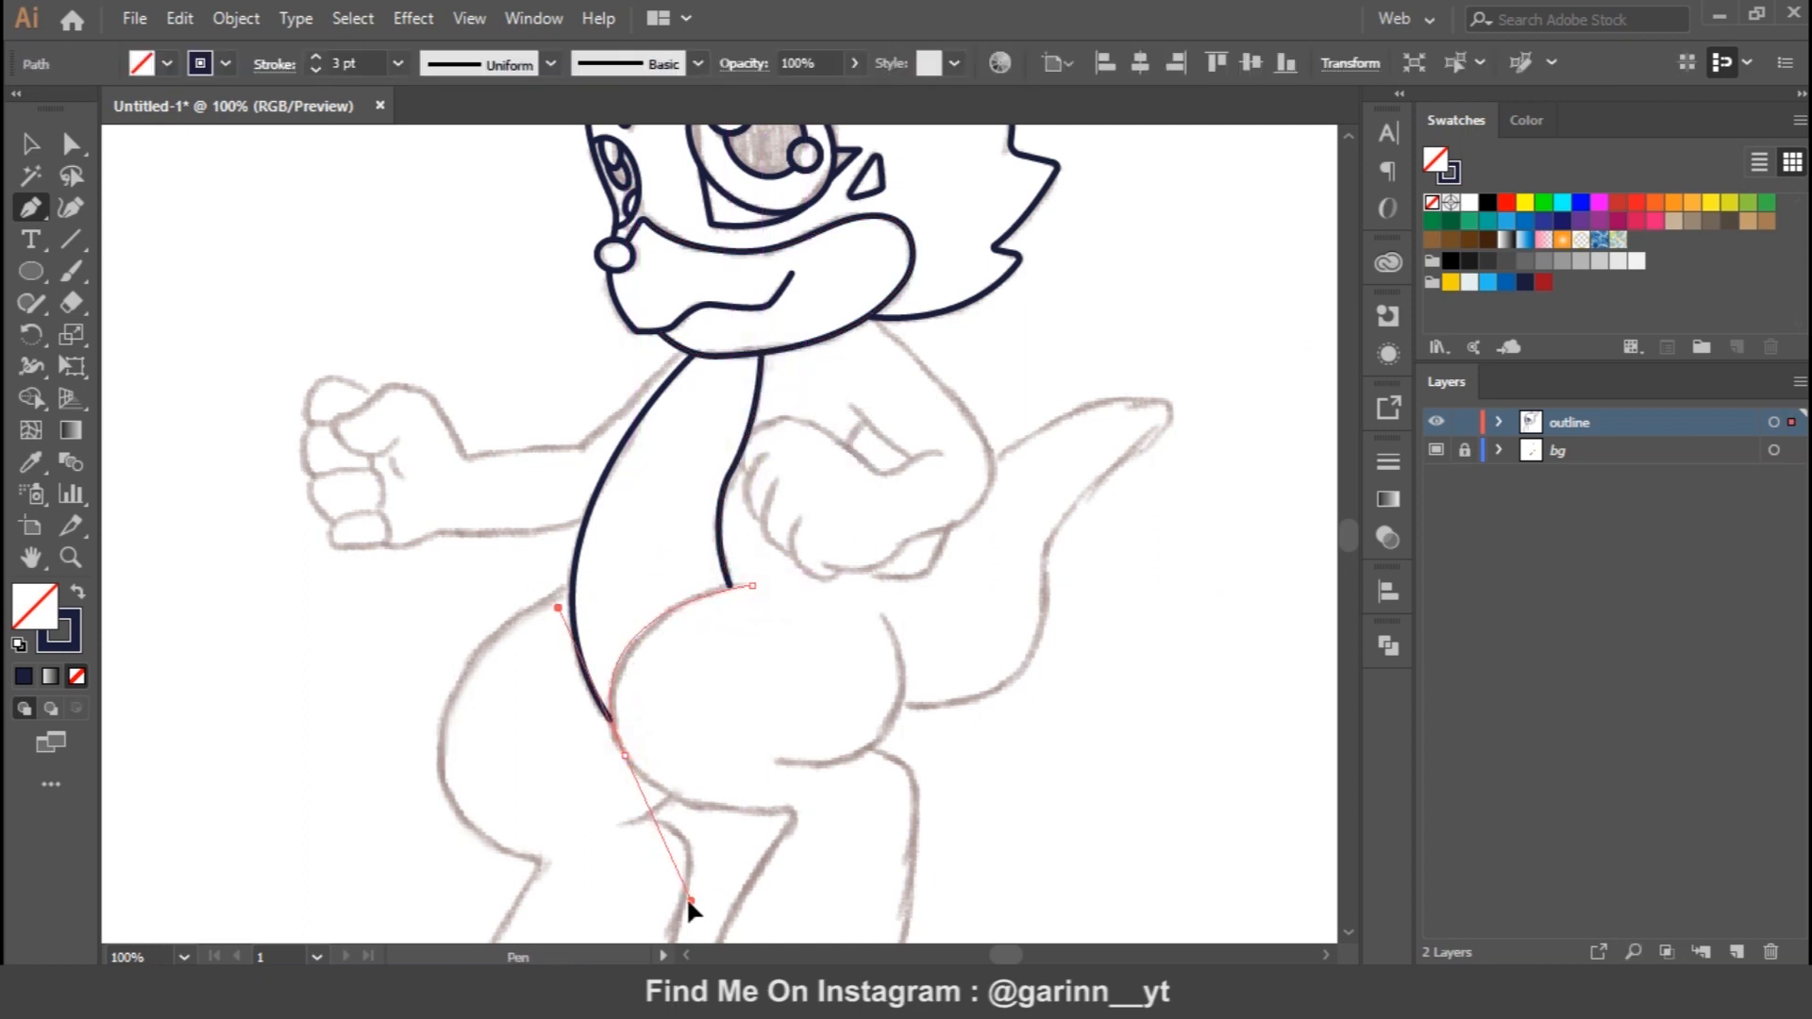
left_click_drag(689, 903, 680, 918)
left_click(625, 755)
left_click_drag(799, 820, 933, 808)
Continue the near leg down the shin, along the toe tops and back up the calf to the thigh
left_click_drag(859, 775, 886, 483)
left_click(824, 526)
left_click_drag(755, 766, 844, 796)
left_click(767, 695)
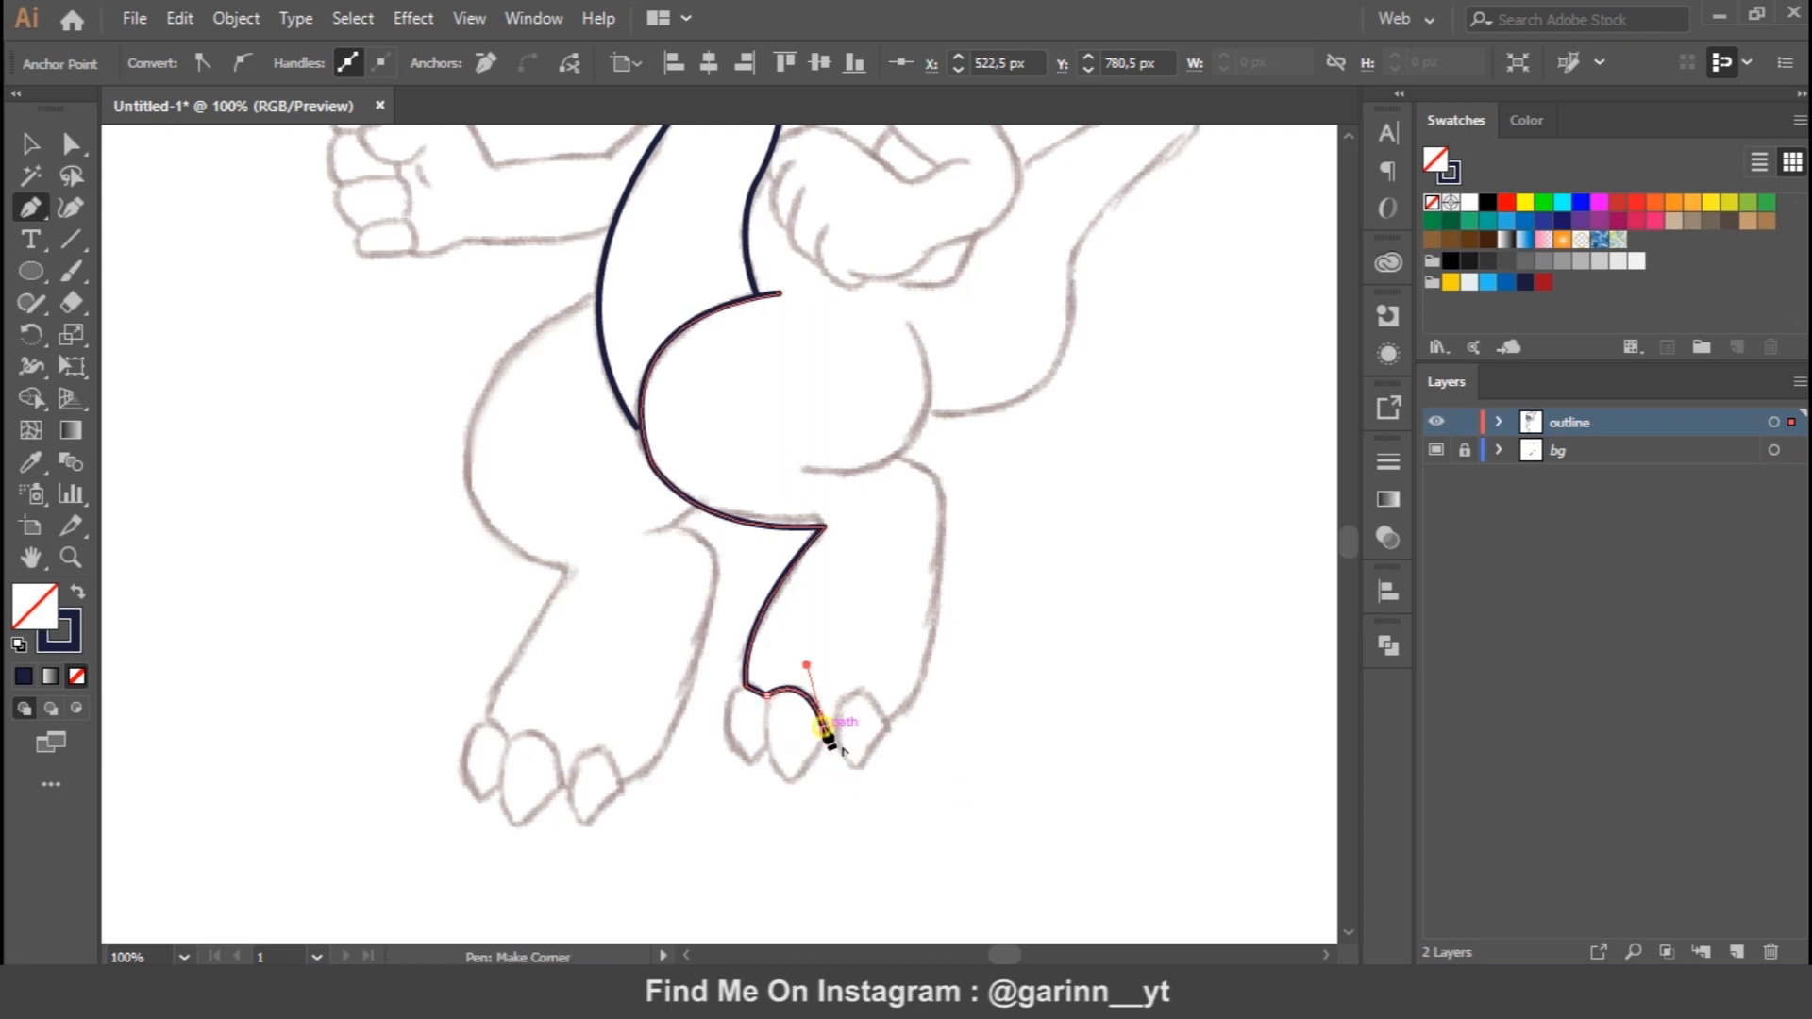
left_click_drag(936, 642, 935, 634)
left_click_drag(895, 456, 830, 444)
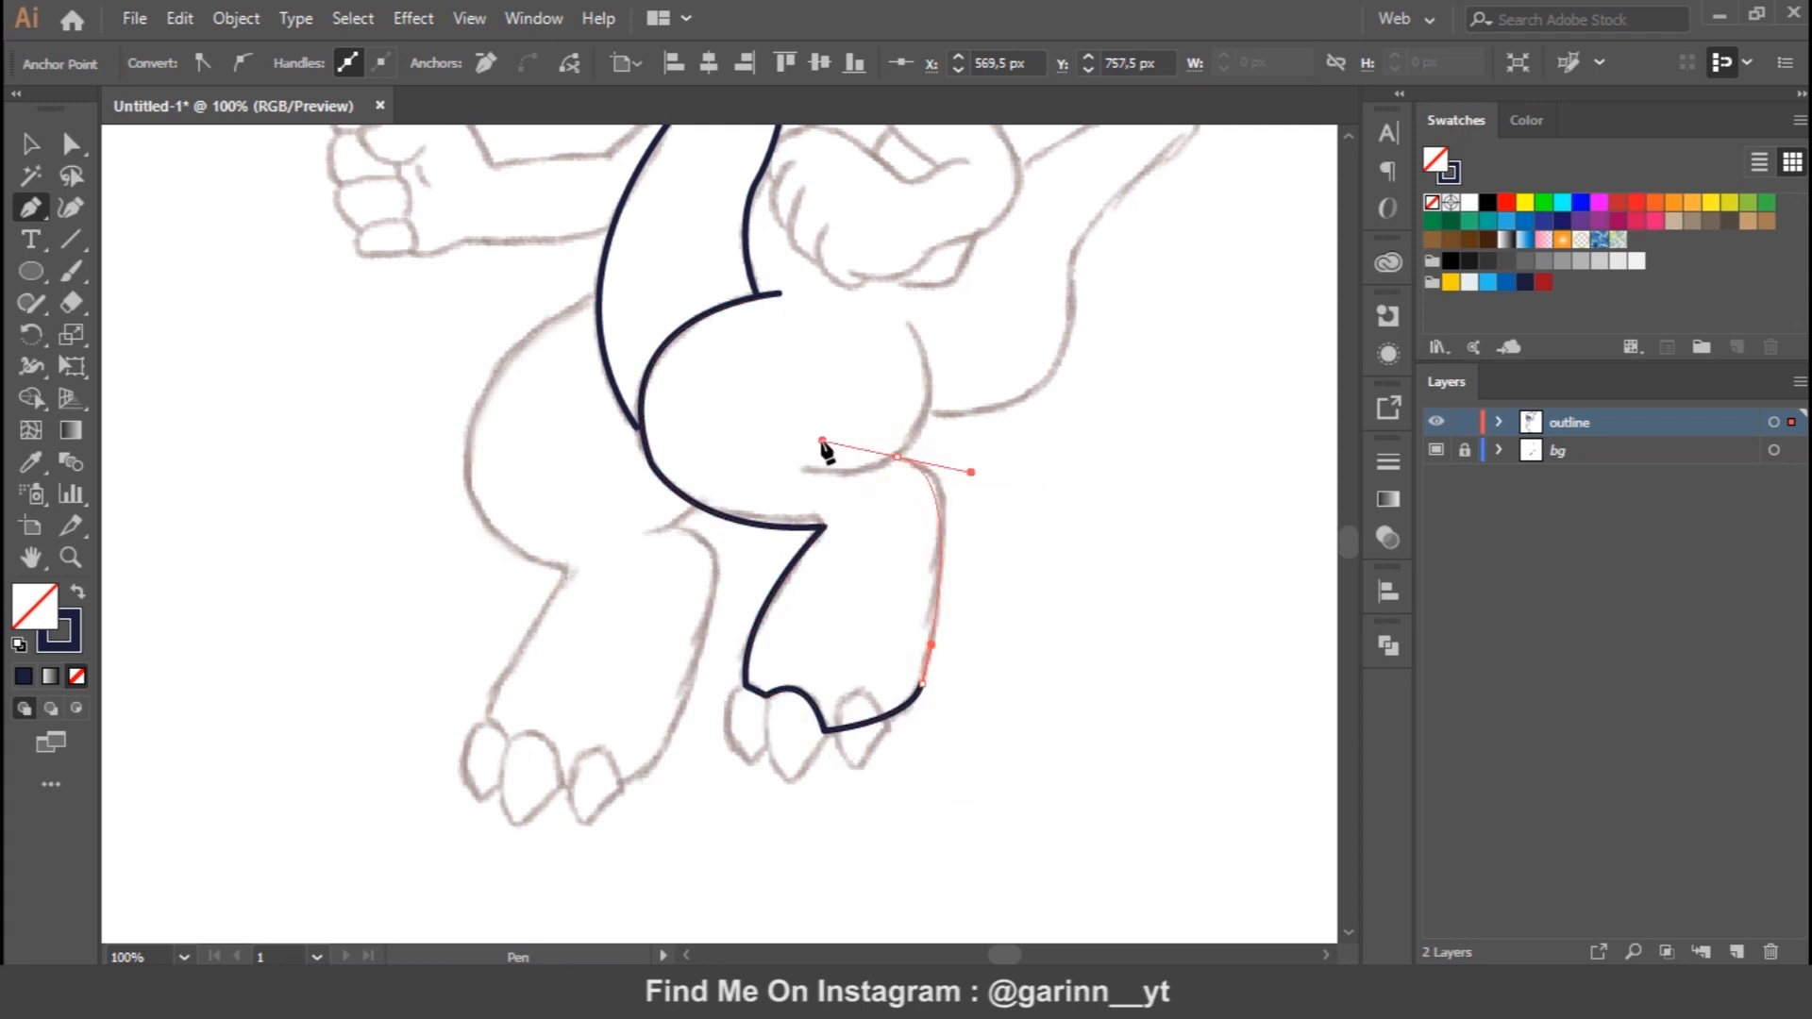
left_click(1072, 552, "ctrl")
Smooth the near thigh's front curve and slightly round the corner behind the knee
key("a")
left_click(694, 506)
left_click_drag(675, 454, 752, 408)
left_click_drag(798, 542, 788, 540)
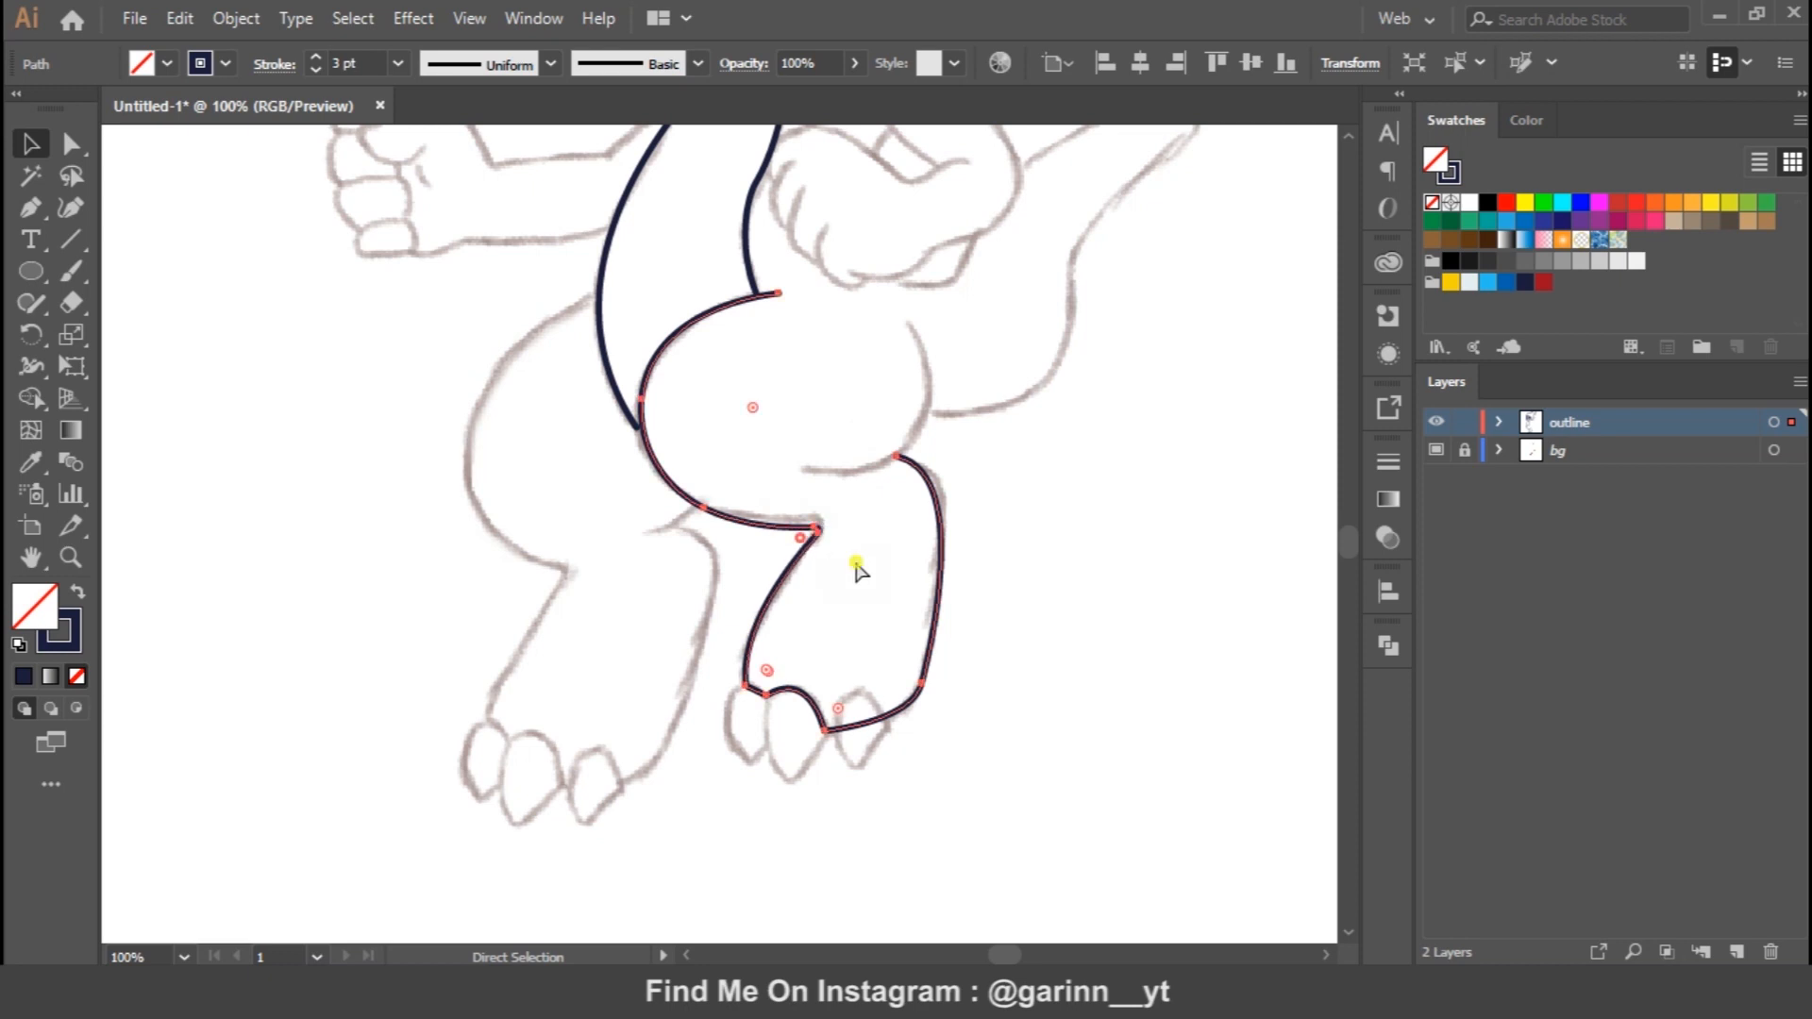
left_click(857, 564)
Adjust the lower end of the torso's front line so it meets the near thigh outline
left_click_drag(1060, 425, 1052, 459)
left_click(637, 462)
key("ctrl+plus")
key("ctrl+plus")
key("ctrl+plus")
left_click_drag(744, 701, 789, 254)
key("a")
left_click_drag(694, 721, 711, 716)
Trace the near thigh's rear curve from the hip around to its underside above the calf
left_click_drag(998, 634, 895, 849)
key("ctrl+minus")
key("ctrl+minus")
left_click_drag(894, 647, 962, 465)
key("p")
left_click(936, 392)
left_click(777, 616)
left_click_drag(696, 617, 495, 606)
left_click(1129, 599, "ctrl")
Trace the tail from the back of the near thigh out to its tip and back to the elbow
left_click_drag(1129, 599, 802, 713)
left_click(632, 644)
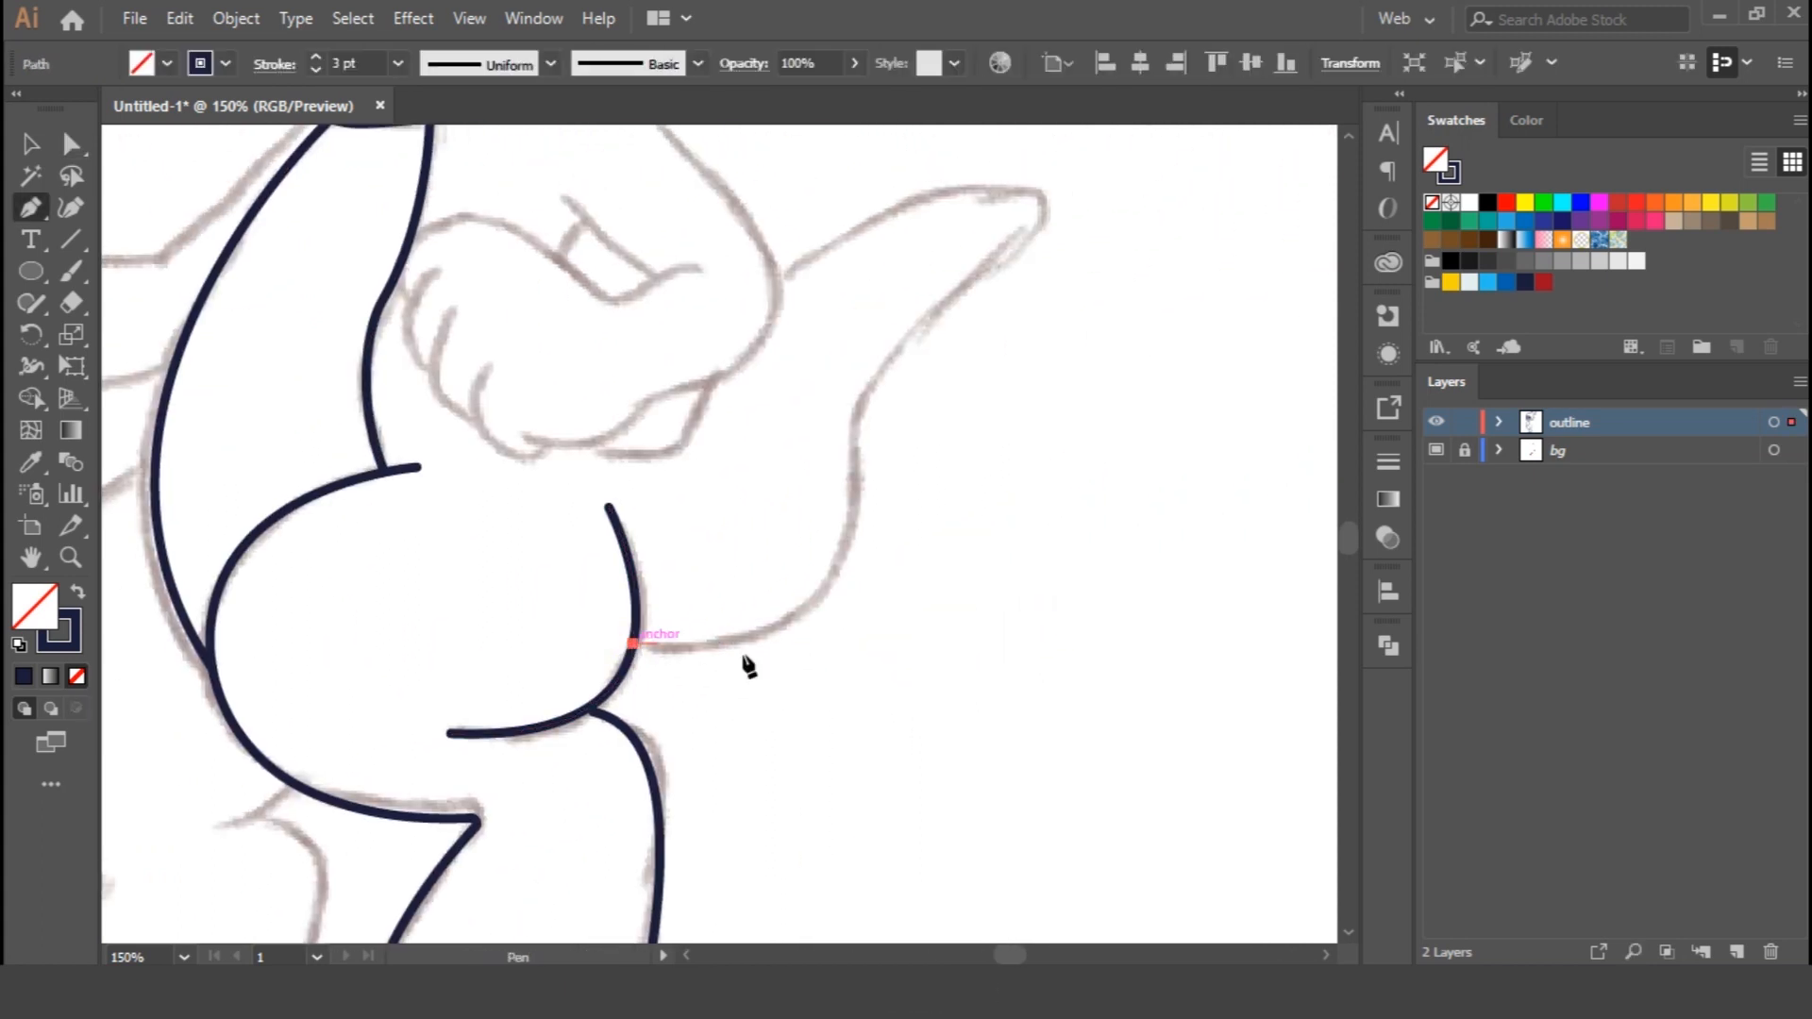
left_click_drag(859, 482, 859, 453)
left_click_drag(921, 325, 1038, 236)
left_click(1061, 202)
left_click_drag(779, 279, 673, 411)
Round the tail tip's corner with a radius of about 5 px
key("v")
left_click(1061, 202)
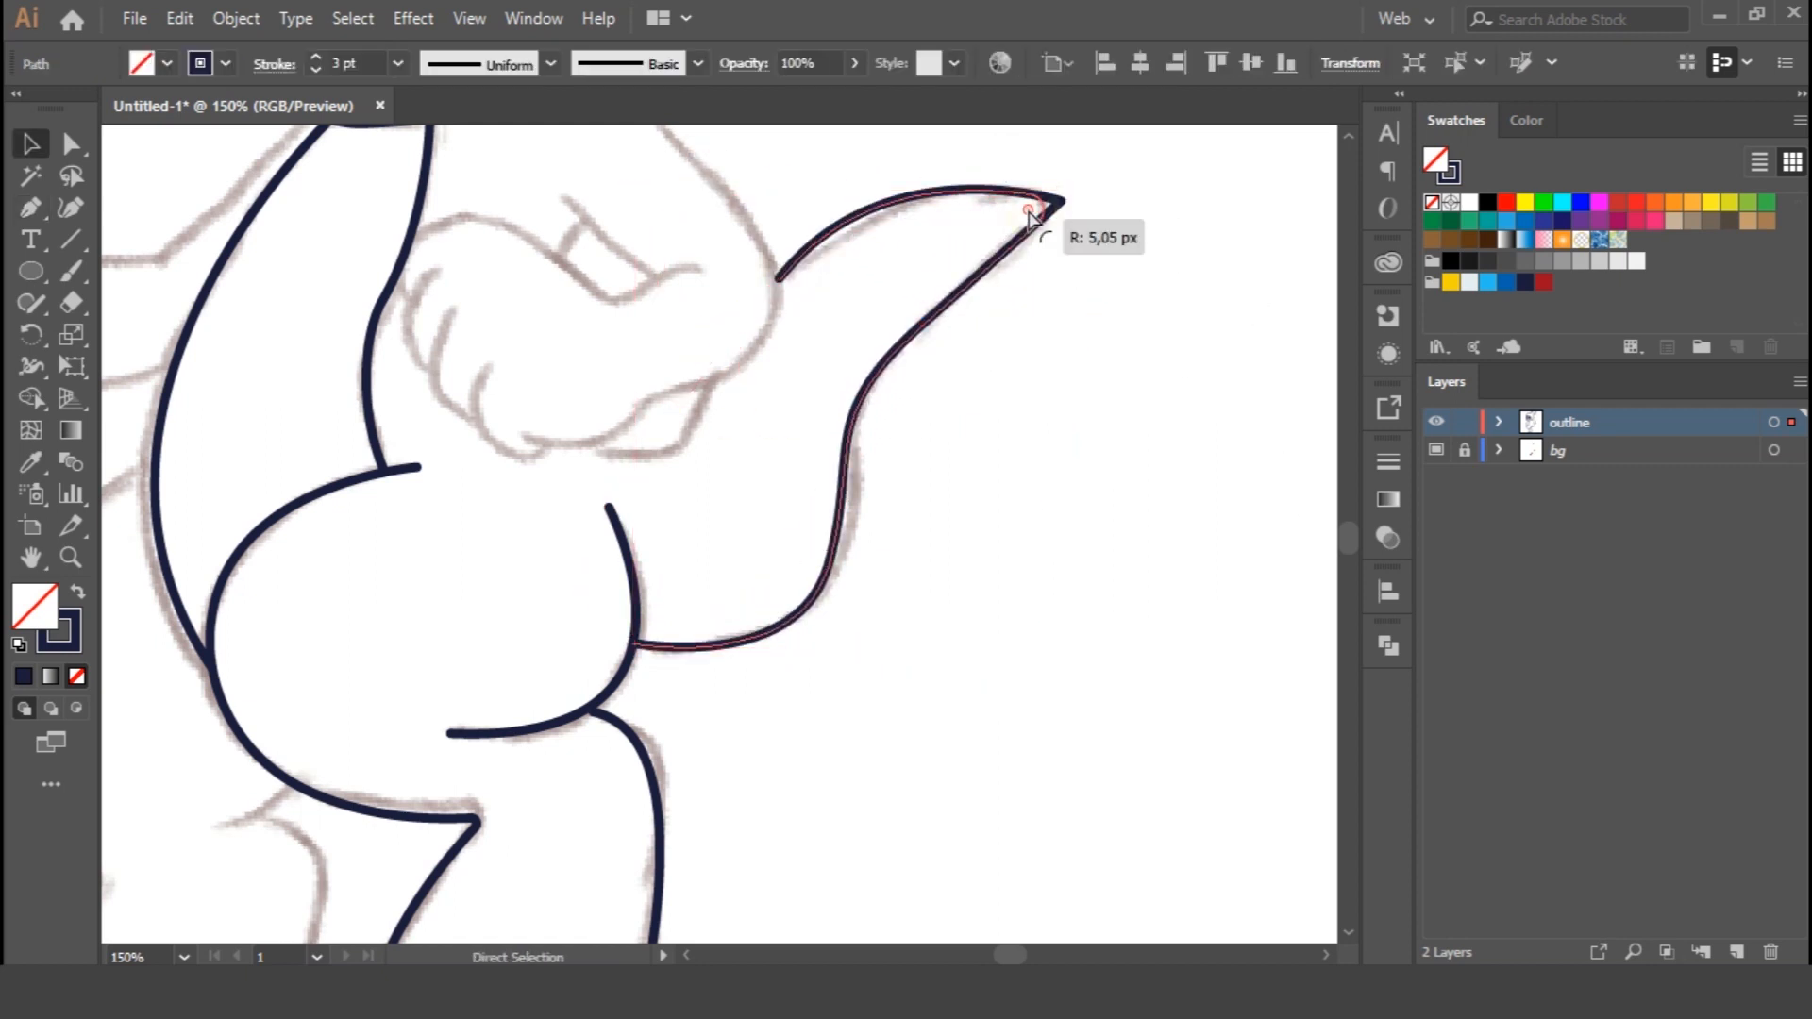
left_click(1152, 300, "ctrl")
Trace the top of the near fist and the forearm's upper edge as one wavy line to the inner elbow
left_click_drag(1050, 450, 1265, 693)
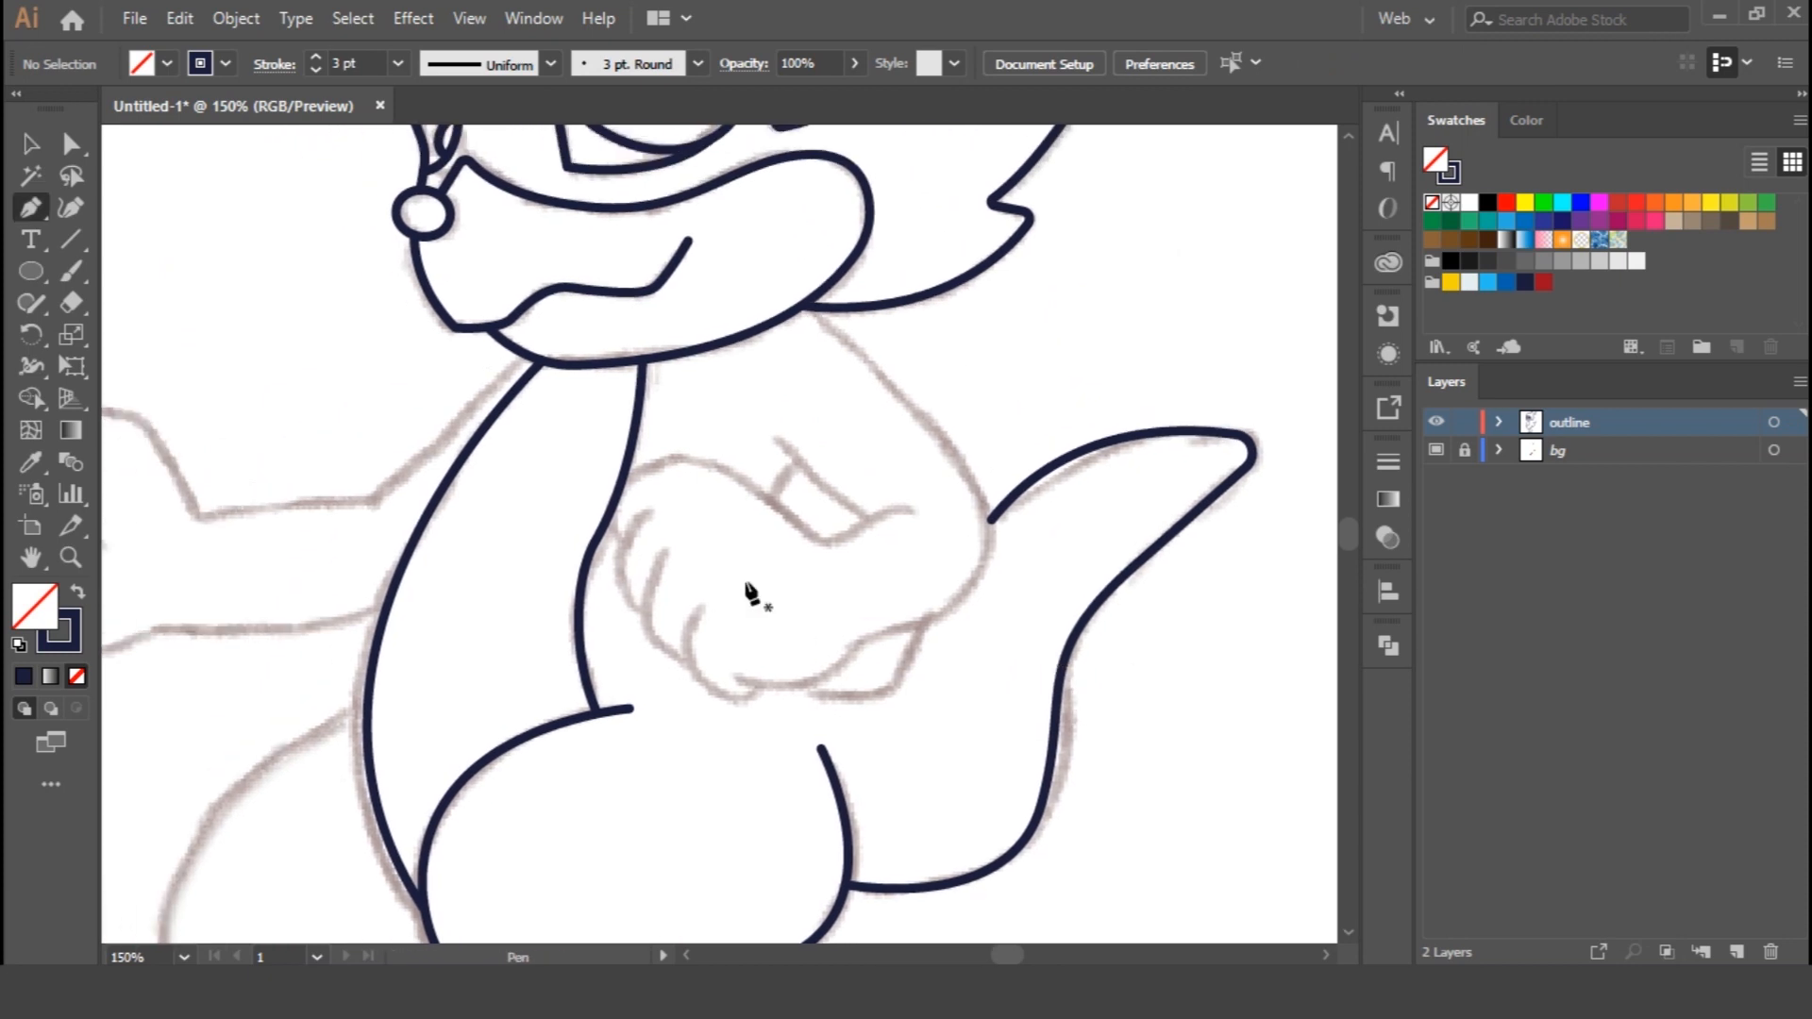
left_click(623, 548)
left_click_drag(641, 469, 688, 445)
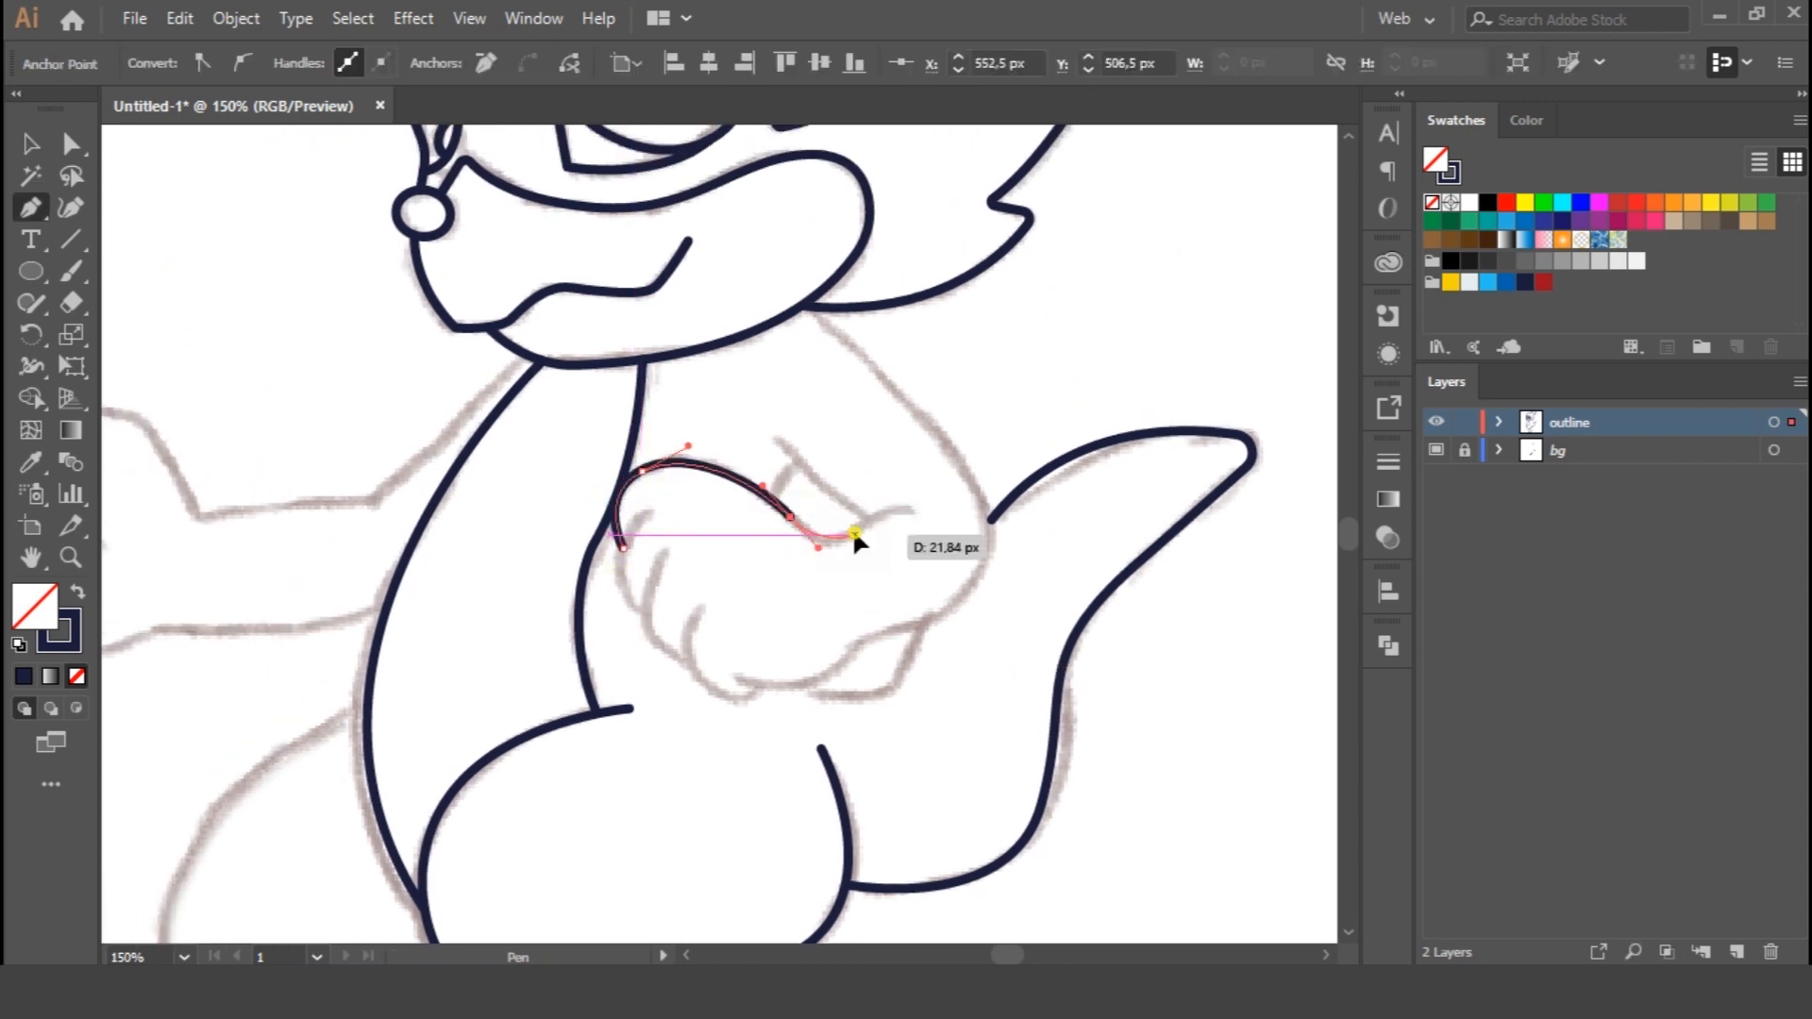
left_click_drag(936, 507, 948, 508)
left_click(902, 557, "ctrl")
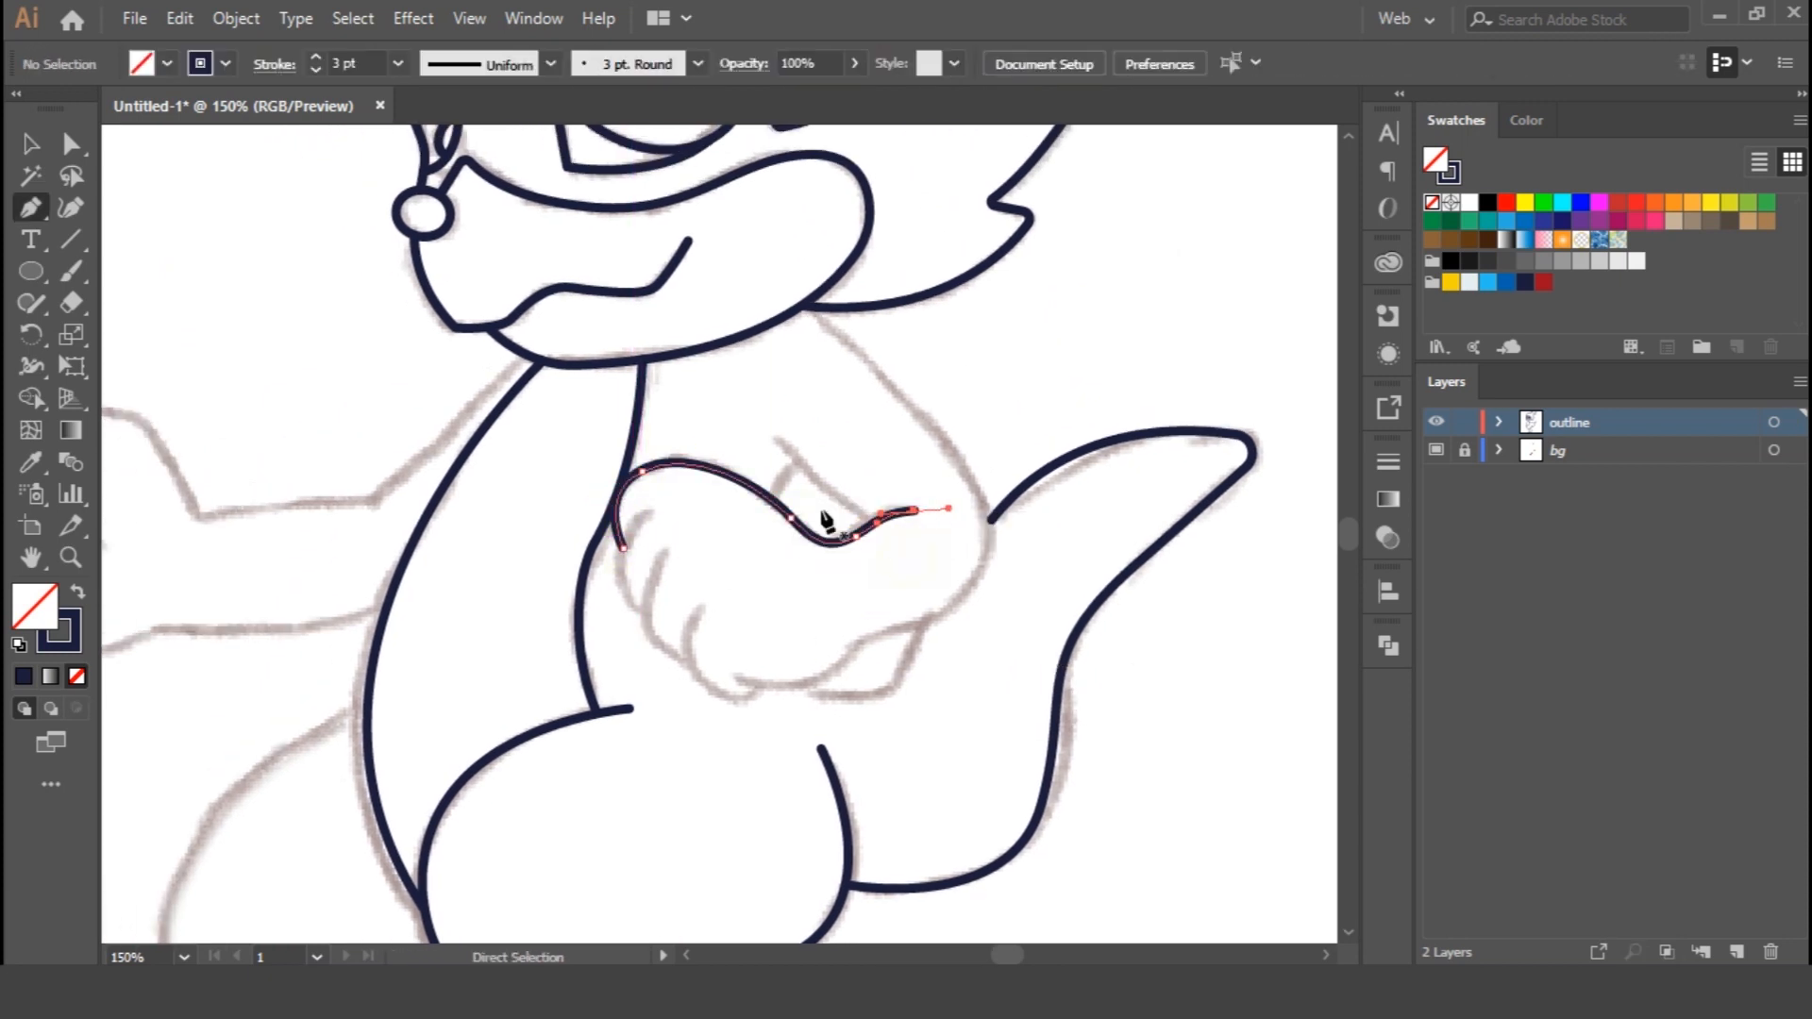
Trace the slanted line above the near forearm and the short connecting line beside it
left_click_drag(908, 573, 908, 573)
left_click(897, 573, "ctrl")
left_click(799, 461)
left_click_drag(768, 494, 758, 522)
left_click(784, 600, "ctrl")
Trace the three curved finger lines of the near fist
left_click(649, 505)
mouse_move(643, 614)
left_mouse_down()
mouse_move(697, 673)
mouse_move(772, 696)
mouse_move(864, 692)
mouse_move(775, 688)
left_mouse_up()
left_click(697, 651, "ctrl")
left_click(665, 549)
left_click(736, 642, "ctrl")
left_click(698, 610)
left_click(764, 634, "ctrl")
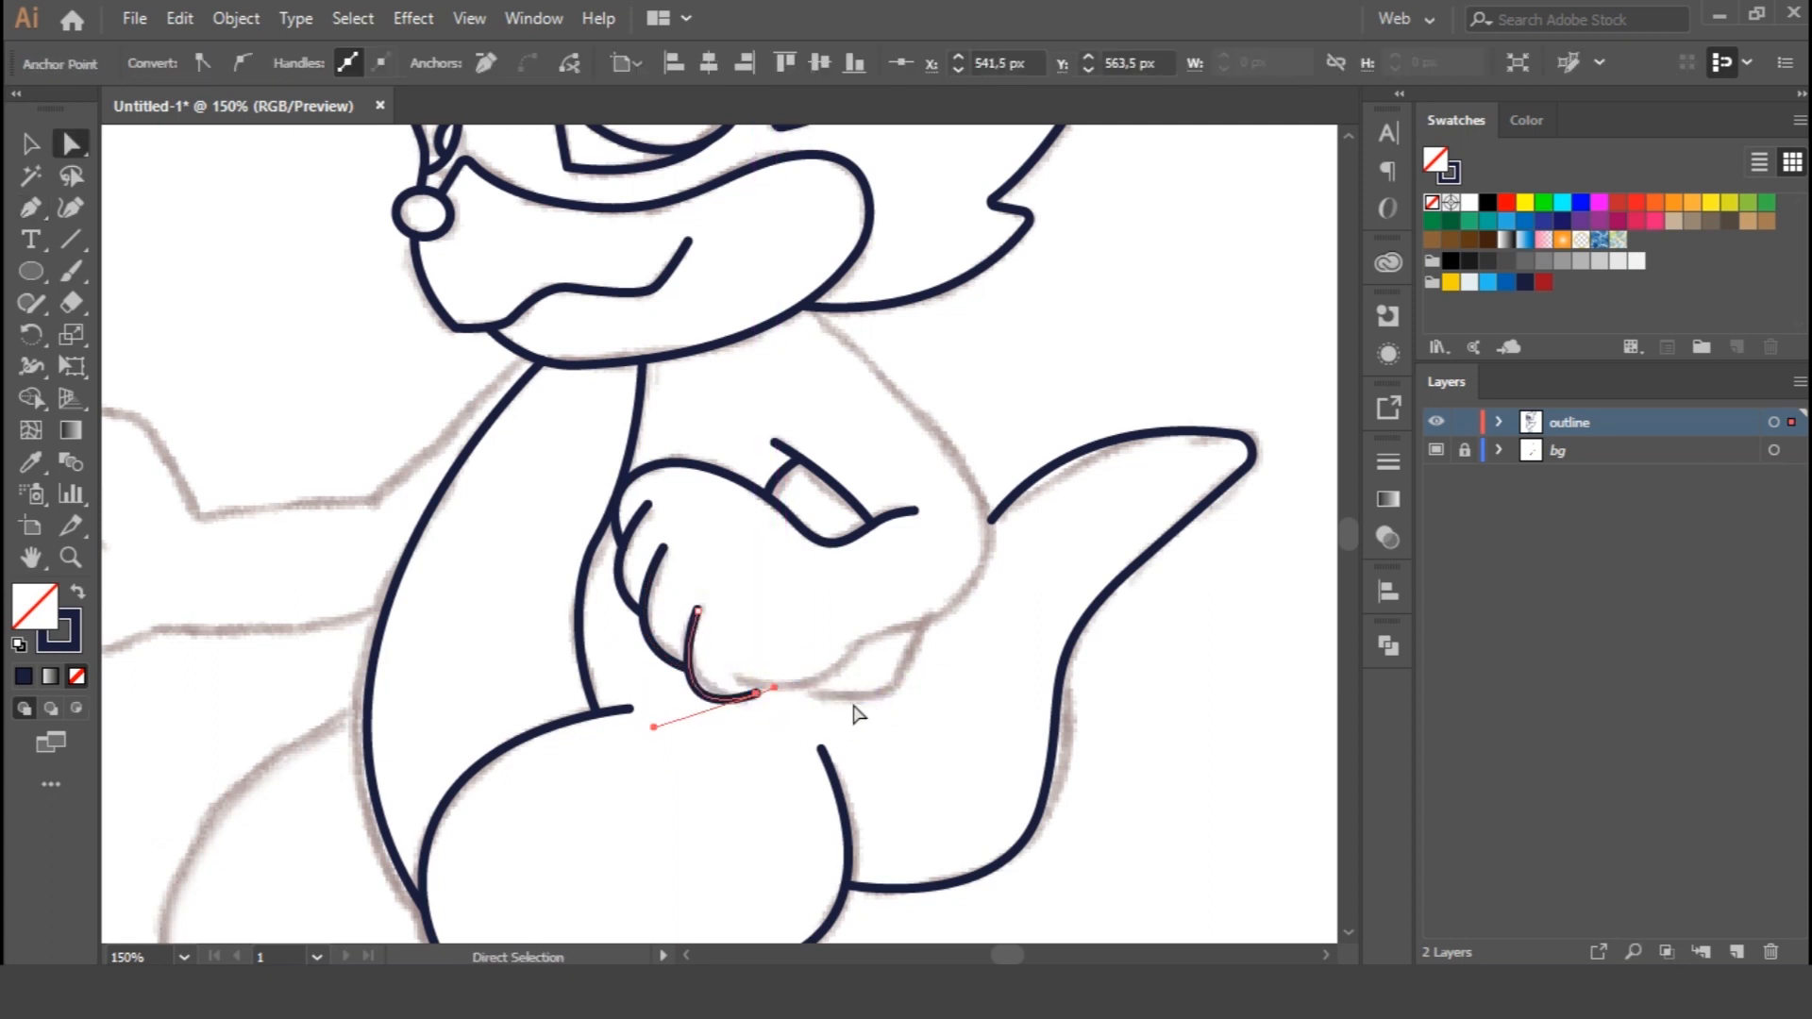
Trace the near arm from under the fist, around a rounded elbow, up to the jaw
left_click(731, 678)
left_click_drag(812, 678, 846, 652)
left_click_drag(953, 443, 1021, 489)
left_click(799, 305)
left_click(1000, 419, "ctrl")
key("v")
left_click(951, 443, "ctrl")
left_click(1090, 486)
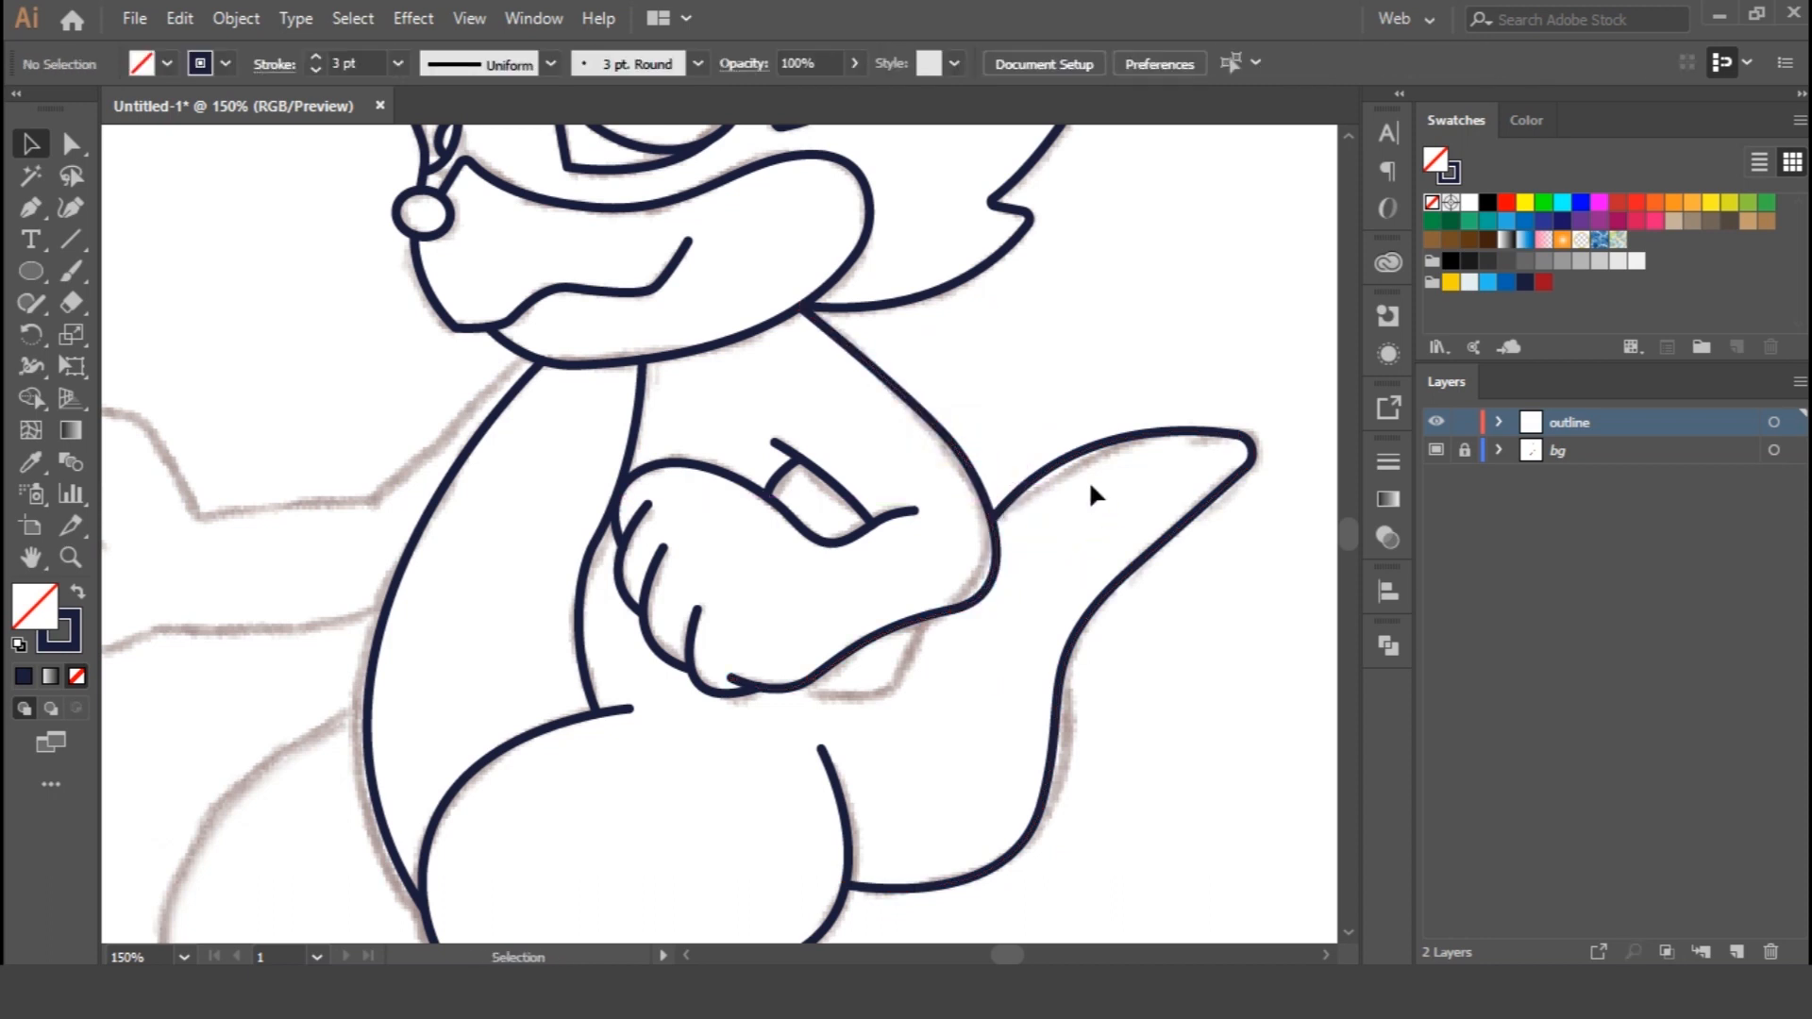
Trace the small curved shape beneath the near forearm
left_click(925, 618)
left_click_drag(804, 688, 706, 642)
left_click(991, 735, "ctrl")
Trace the far arm's upper edge from the jaw through elbow and wrist, continuing around the fist's thumb
mouse_move(536, 794)
left_mouse_down()
mouse_move(679, 715)
mouse_move(831, 780)
mouse_move(822, 794)
left_mouse_up()
left_click(829, 345)
left_click(687, 498)
left_click(502, 509)
left_click_drag(442, 412, 288, 460)
key("ctrl+plus")
left_click_drag(792, 602, 881, 533)
left_click(1035, 462, "ctrl")
Round the corners at the wrist and elbow along the far arm's upper edge
left_click_drag(1036, 462, 693, 485)
key("v")
left_click_drag(605, 579, 669, 659)
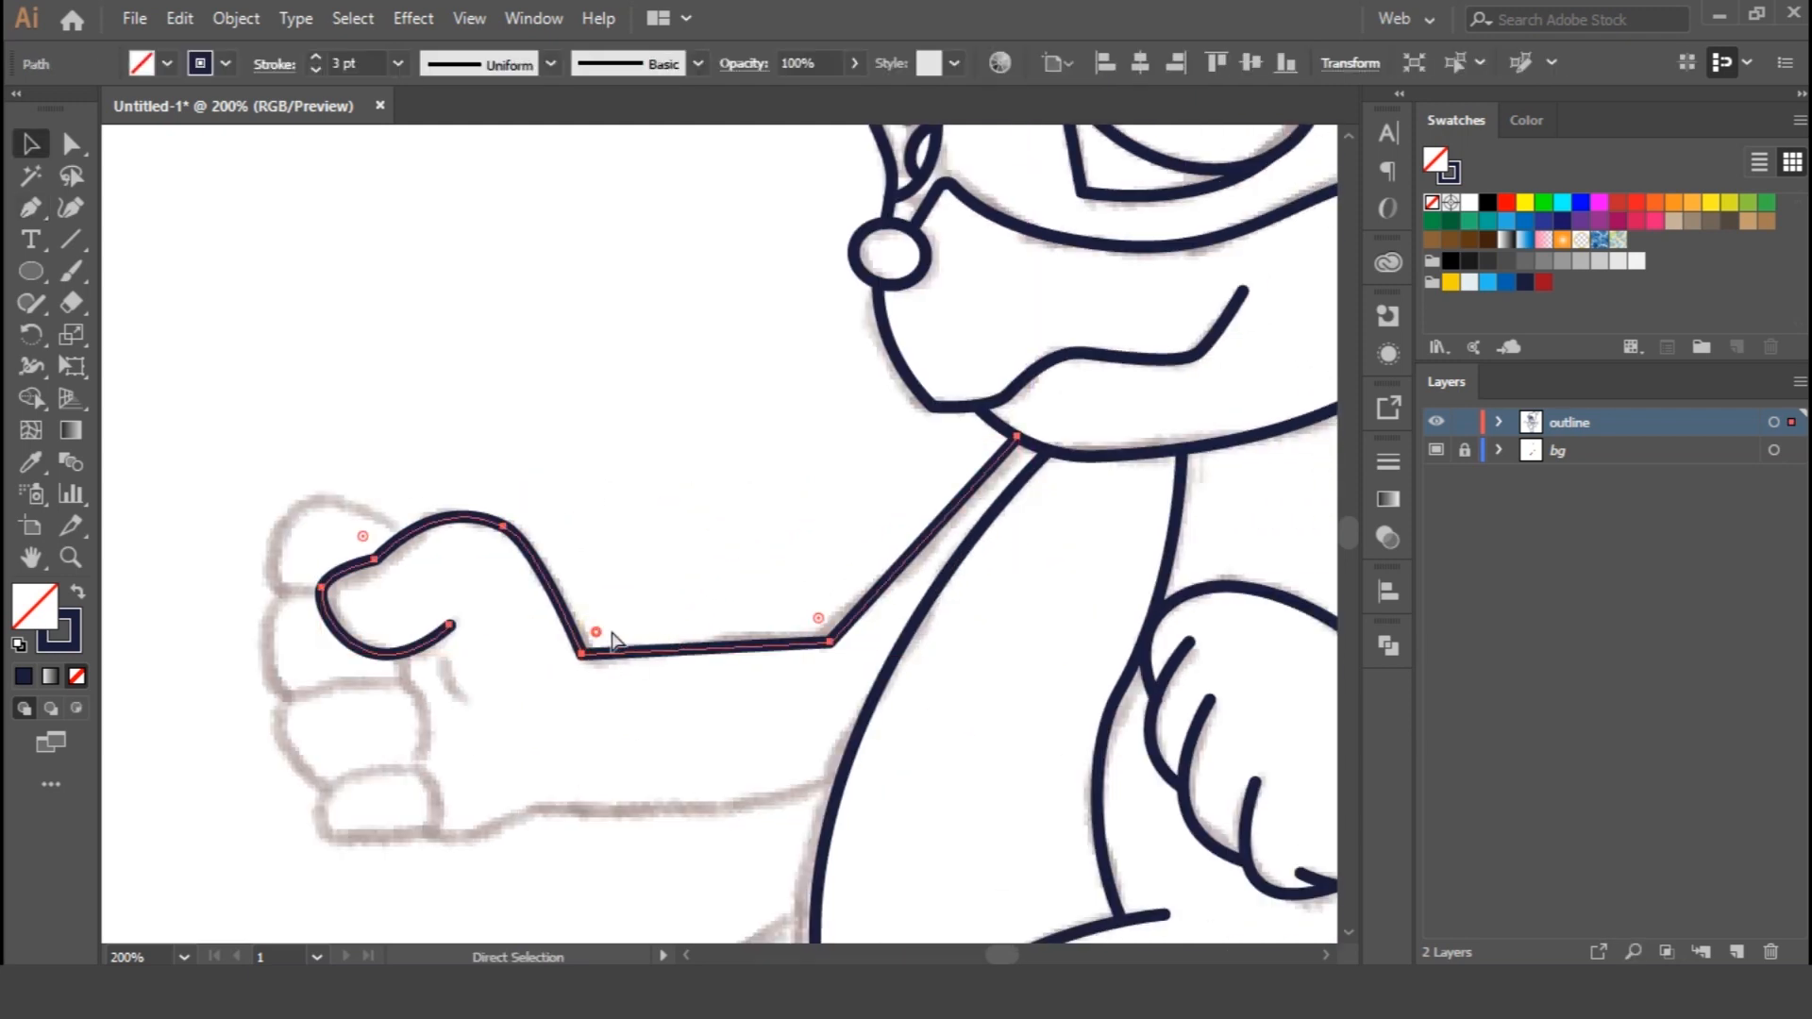
left_click_drag(818, 618, 755, 582)
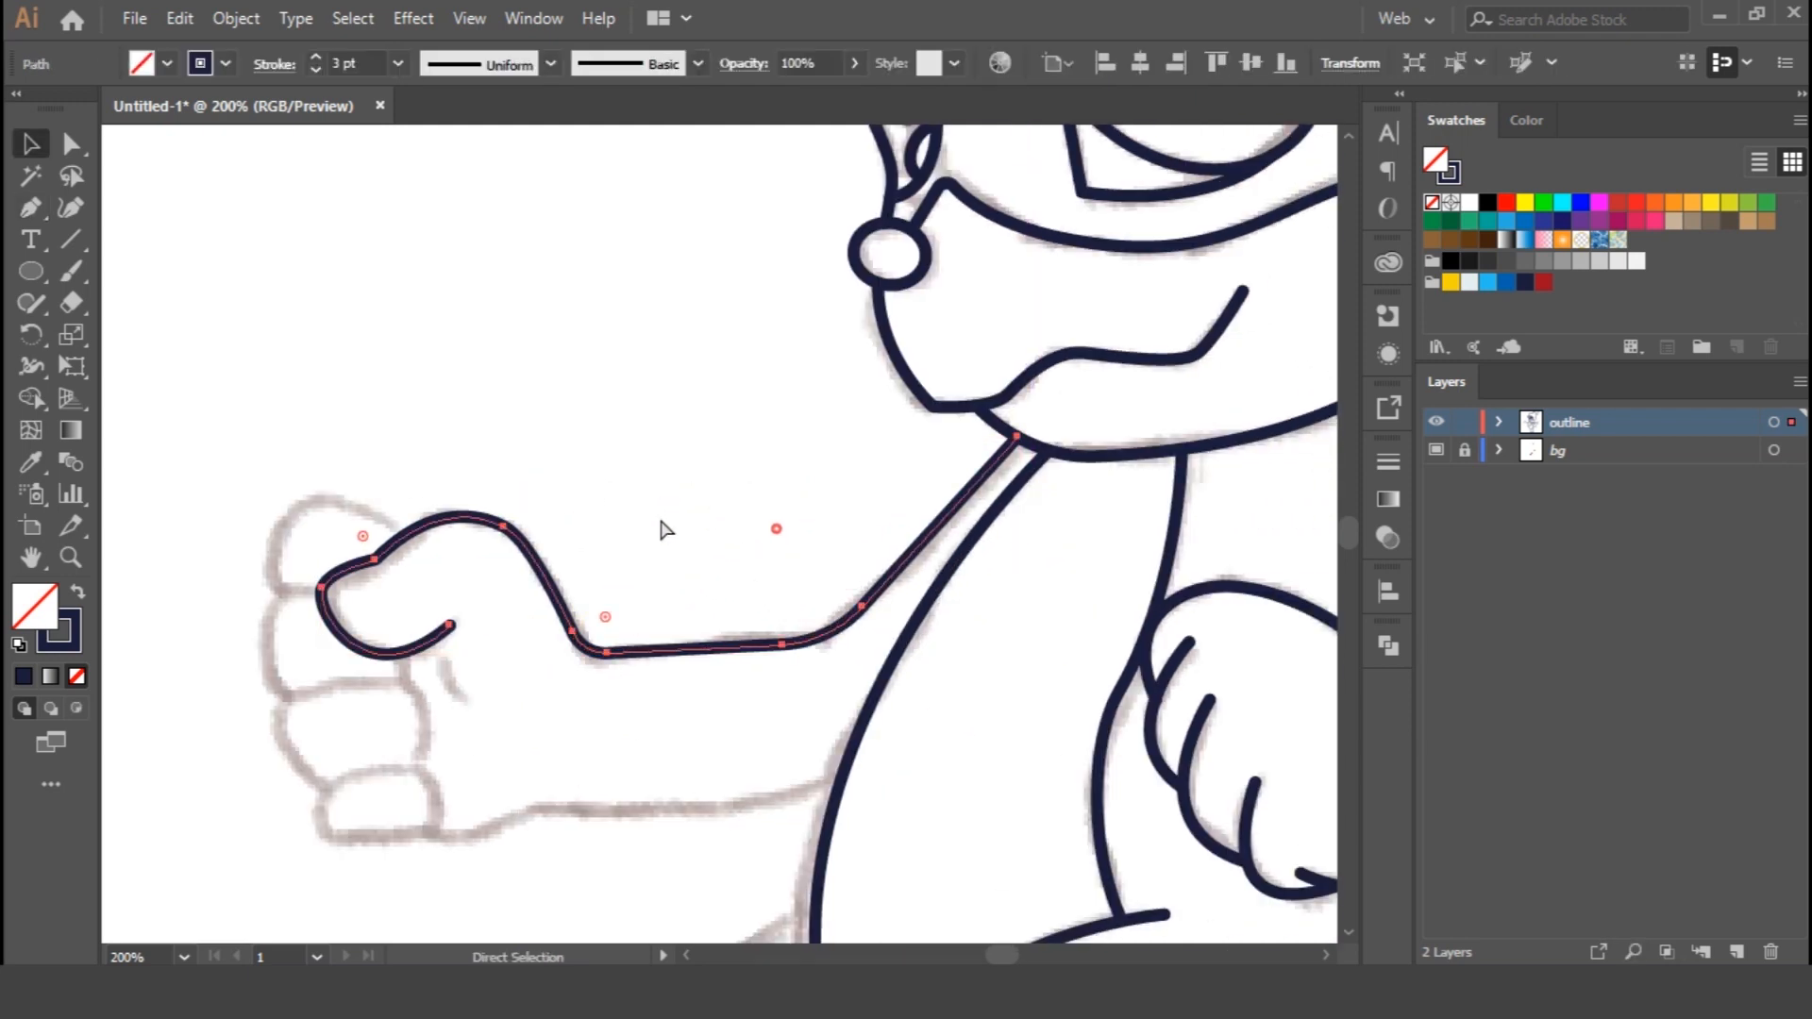
key("p")
left_click(410, 687, "ctrl")
Trace the upper two fingers of the far fist
left_click_drag(492, 764, 734, 776)
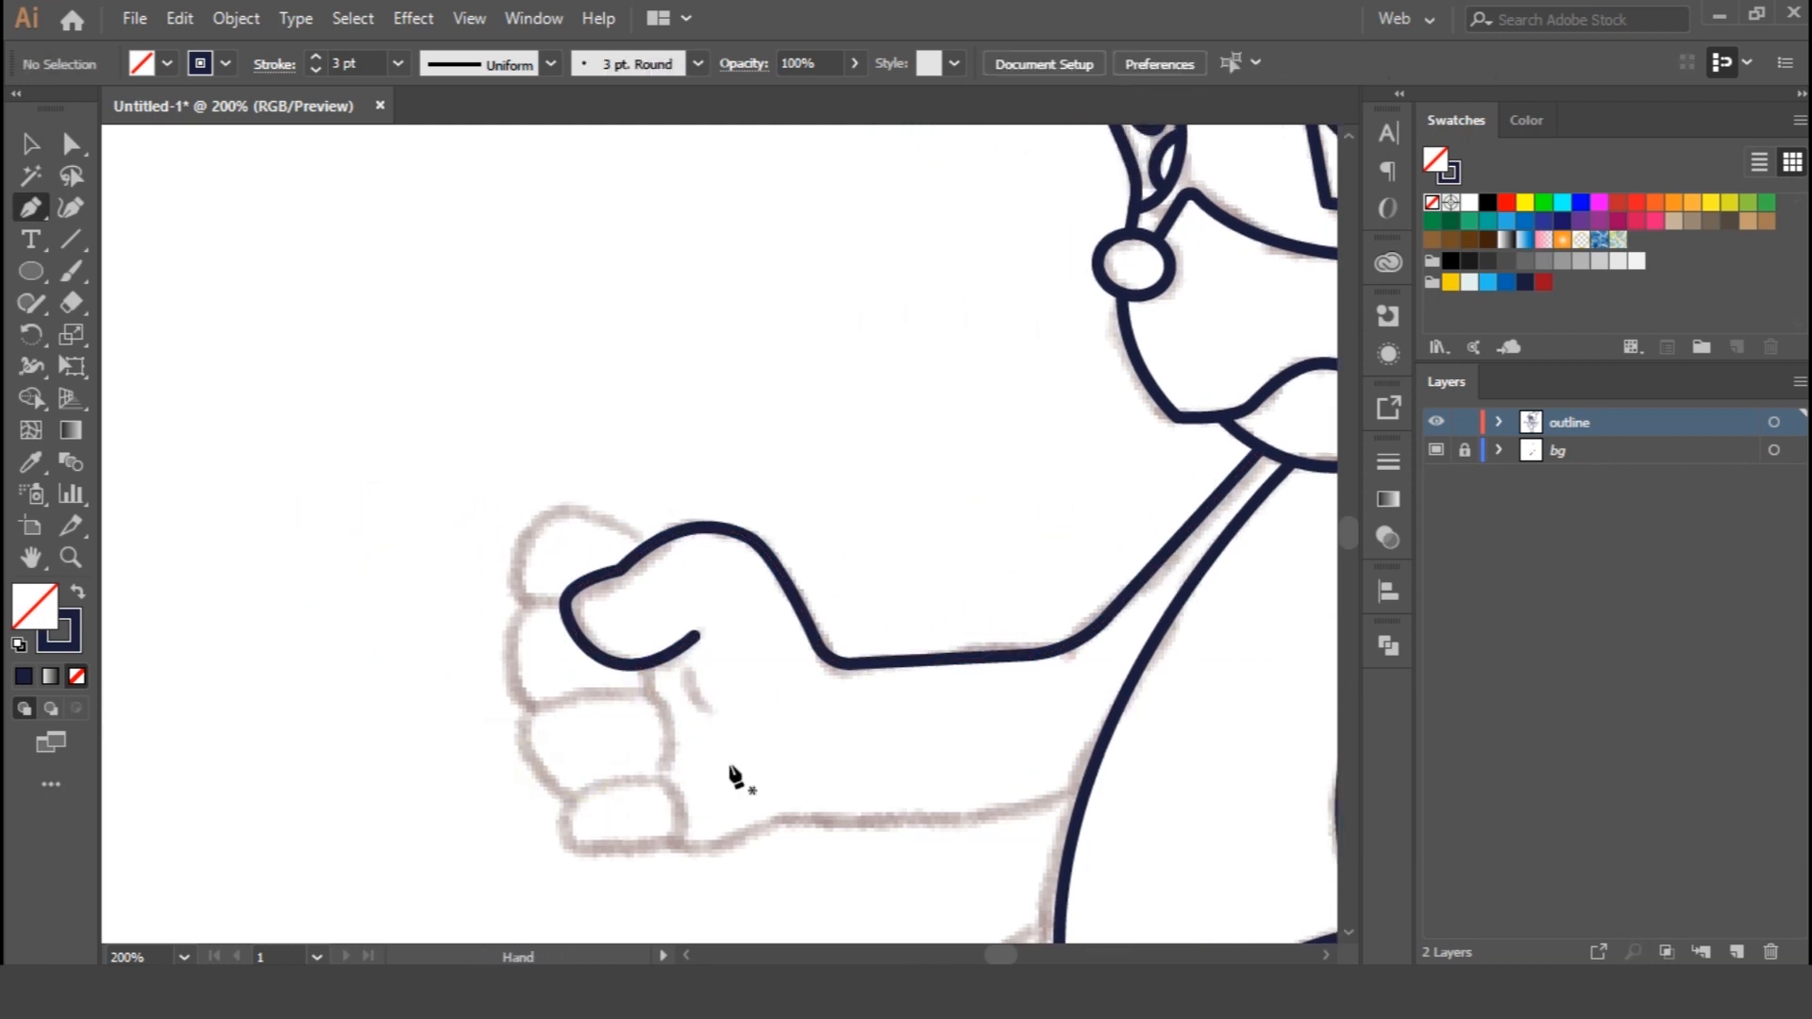
left_click(646, 546)
left_click_drag(552, 511, 506, 519)
left_click_drag(520, 606, 538, 643)
left_click(552, 628, "ctrl")
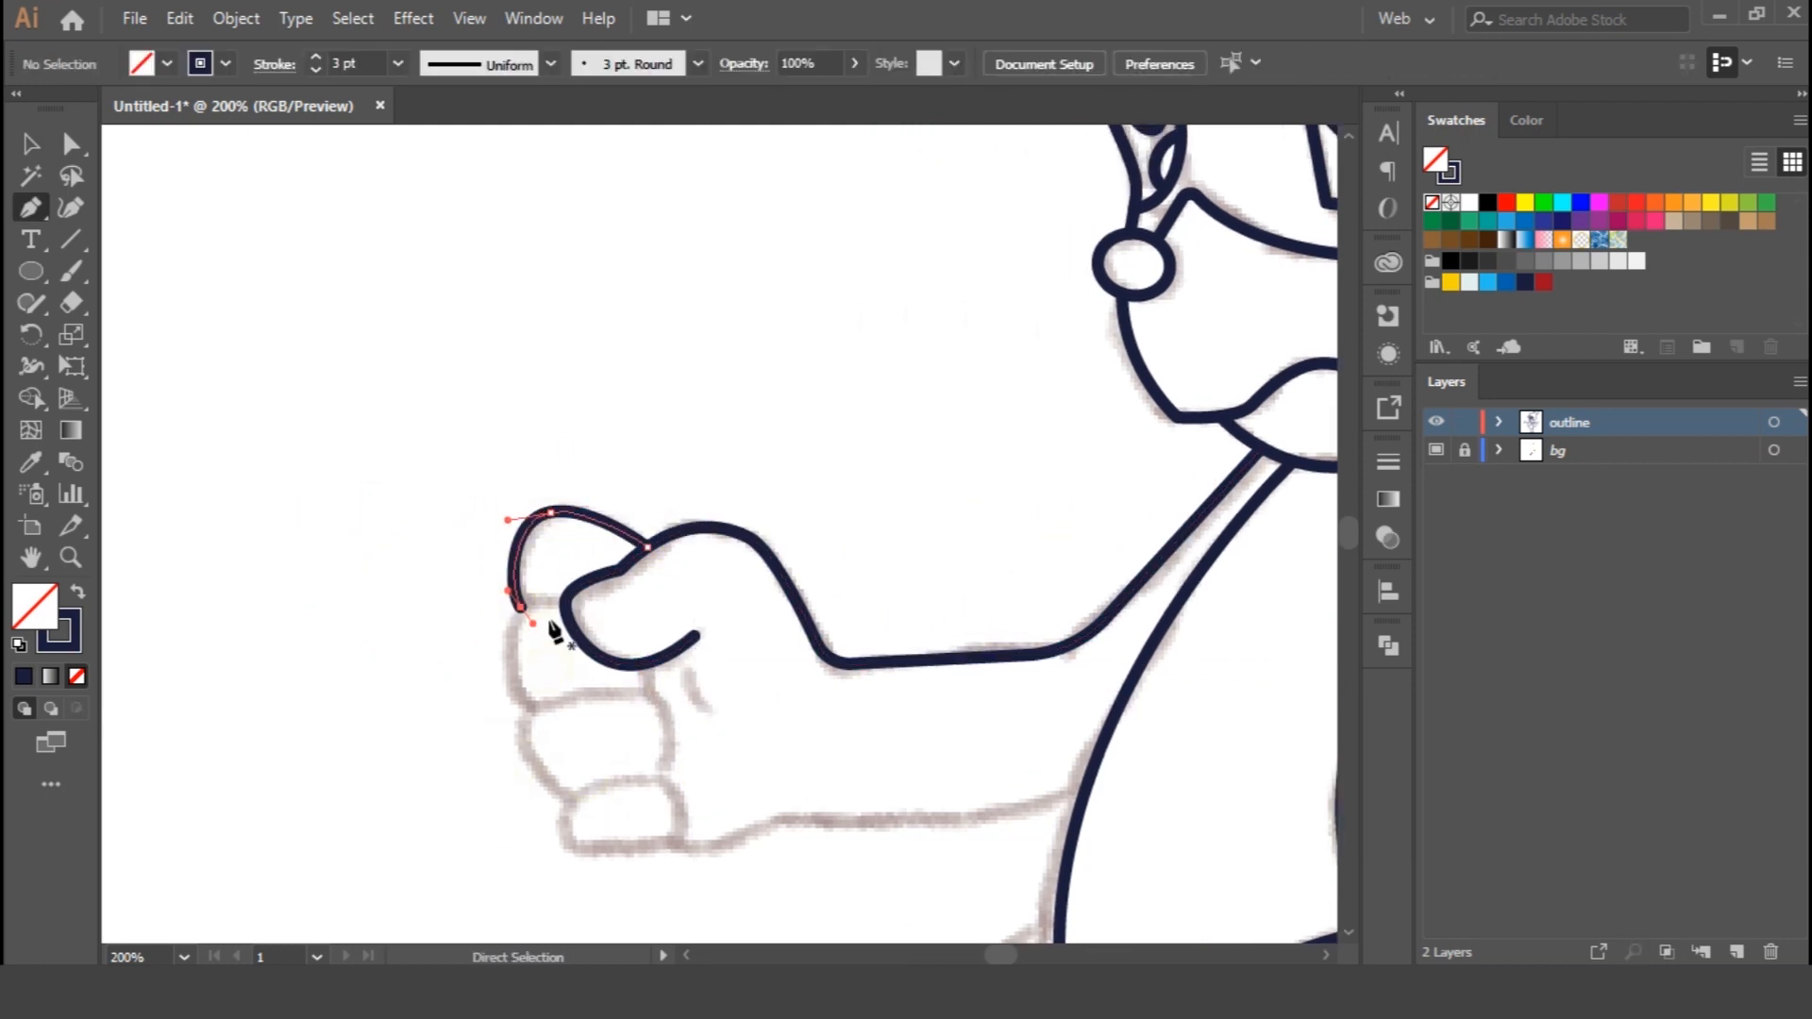
left_click(566, 598)
left_click_drag(528, 706, 664, 776)
left_click(654, 727, "ctrl")
Trace the far fist's inner finger edge and the forearm's underside up to the torso
left_click_drag(672, 838, 837, 801)
left_click_drag(960, 822, 1112, 772)
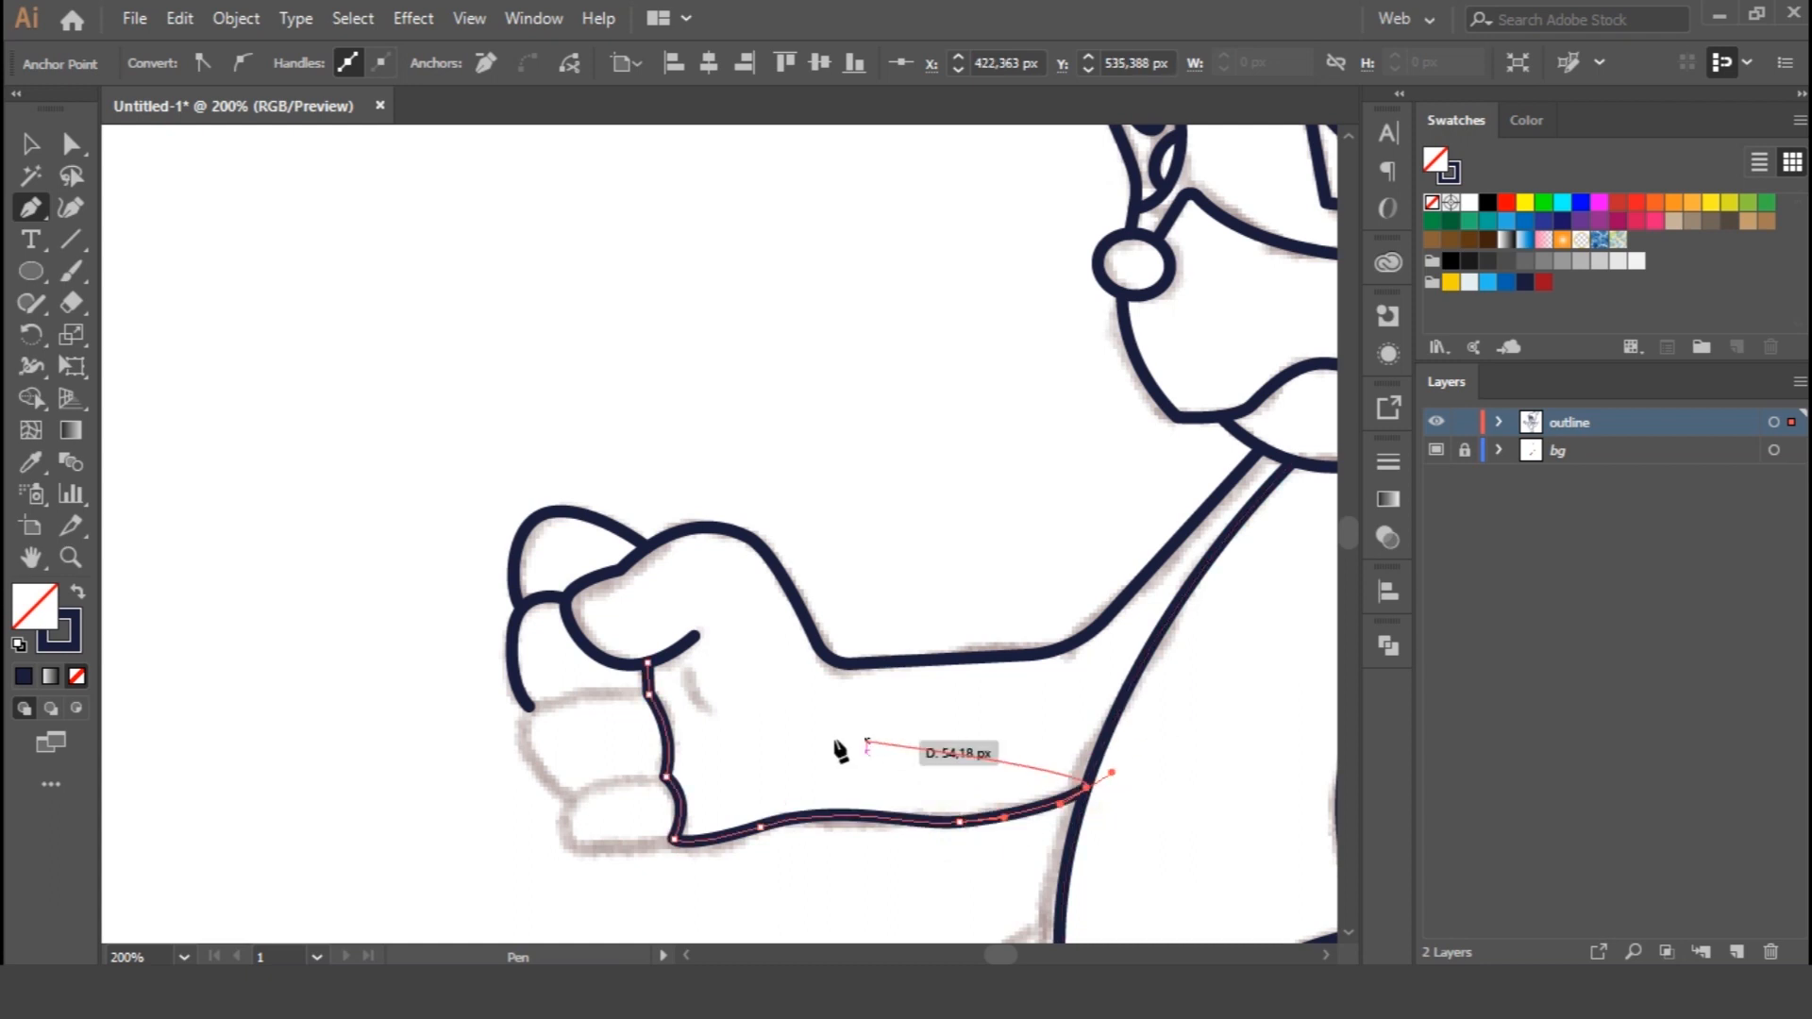
left_click(897, 743, "ctrl")
Trace the lower two fingers of the far fist, including the line dividing them
left_click(649, 695)
left_click_drag(522, 727, 517, 768)
left_click(566, 801)
left_click(637, 810, "ctrl")
left_click(666, 777)
mouse_move(566, 825)
left_mouse_down()
mouse_move(572, 852)
mouse_move(557, 826)
left_mouse_up()
left_click(560, 826, "alt")
left_click_drag(674, 843, 789, 817)
left_click(709, 930, "ctrl")
Trace the short palm crease below the far hand's thumb
left_click_drag(790, 725, 495, 750)
left_click(456, 694)
left_click(600, 745, "ctrl")
Trace the far thigh from the torso to the knee and down the shin to the toes
left_click_drag(732, 736, 551, 894)
key("ctrl+minus")
mouse_move(1129, 942)
left_mouse_down()
mouse_move(922, 735)
mouse_move(1162, 234)
left_mouse_up()
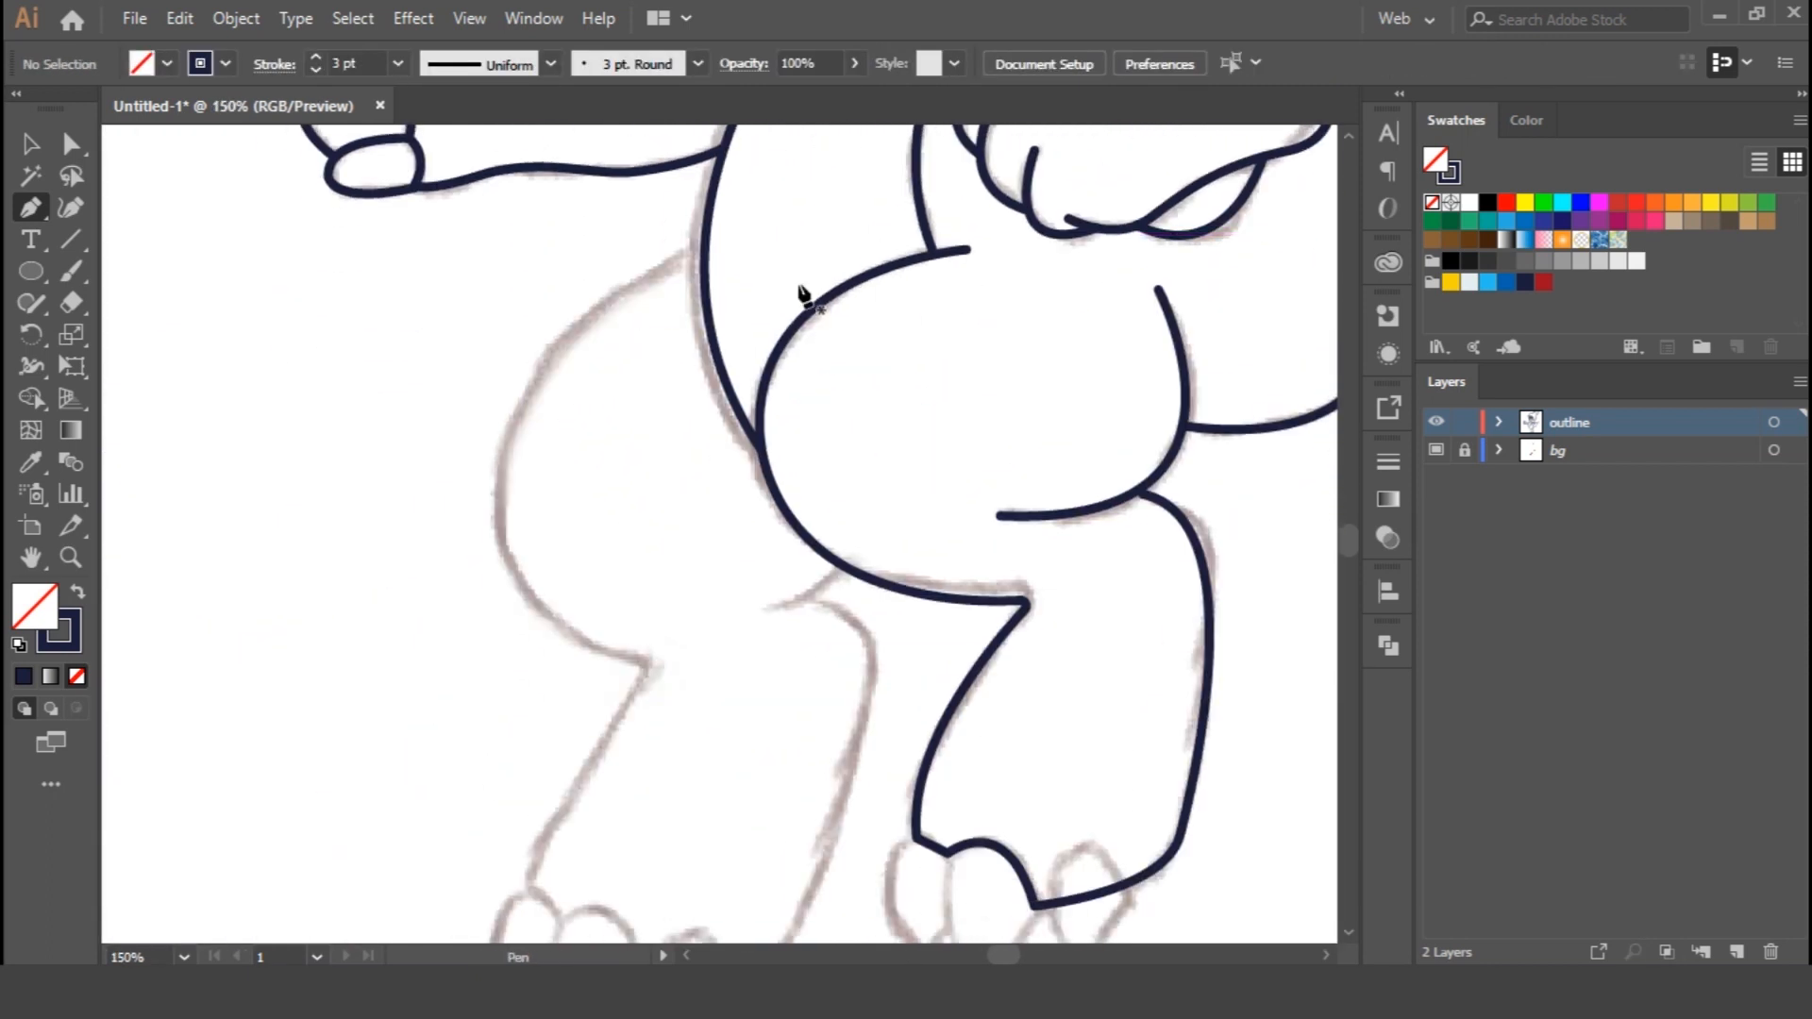
left_click(699, 253)
key("ctrl+minus")
scroll(585, 585, "down", 2)
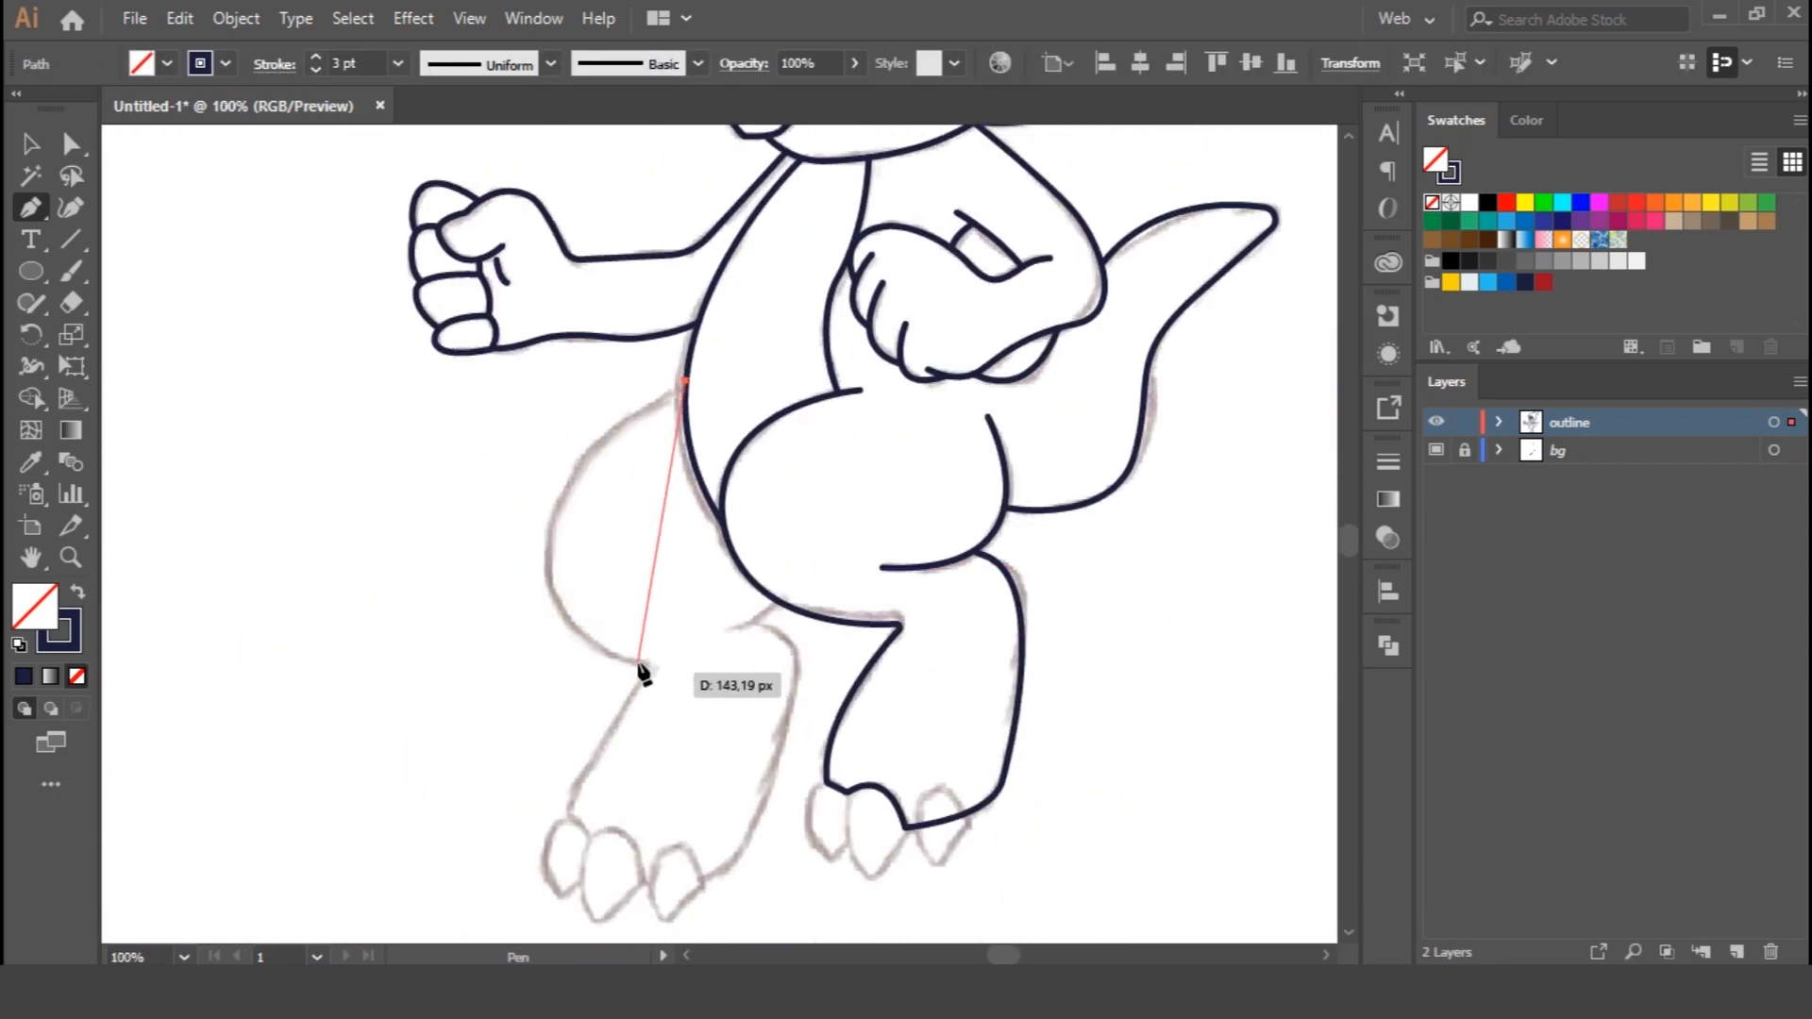
mouse_move(867, 856)
left_mouse_down()
mouse_move(607, 751)
mouse_move(595, 802)
mouse_move(732, 592)
left_mouse_up()
left_click(570, 814)
Continue the far leg outline along the arched tops of its toes
key("ctrl+plus")
left_click_drag(862, 663, 883, 824)
left_click(863, 666)
left_click(878, 676)
left_click_drag(945, 596, 979, 672)
left_click(975, 659)
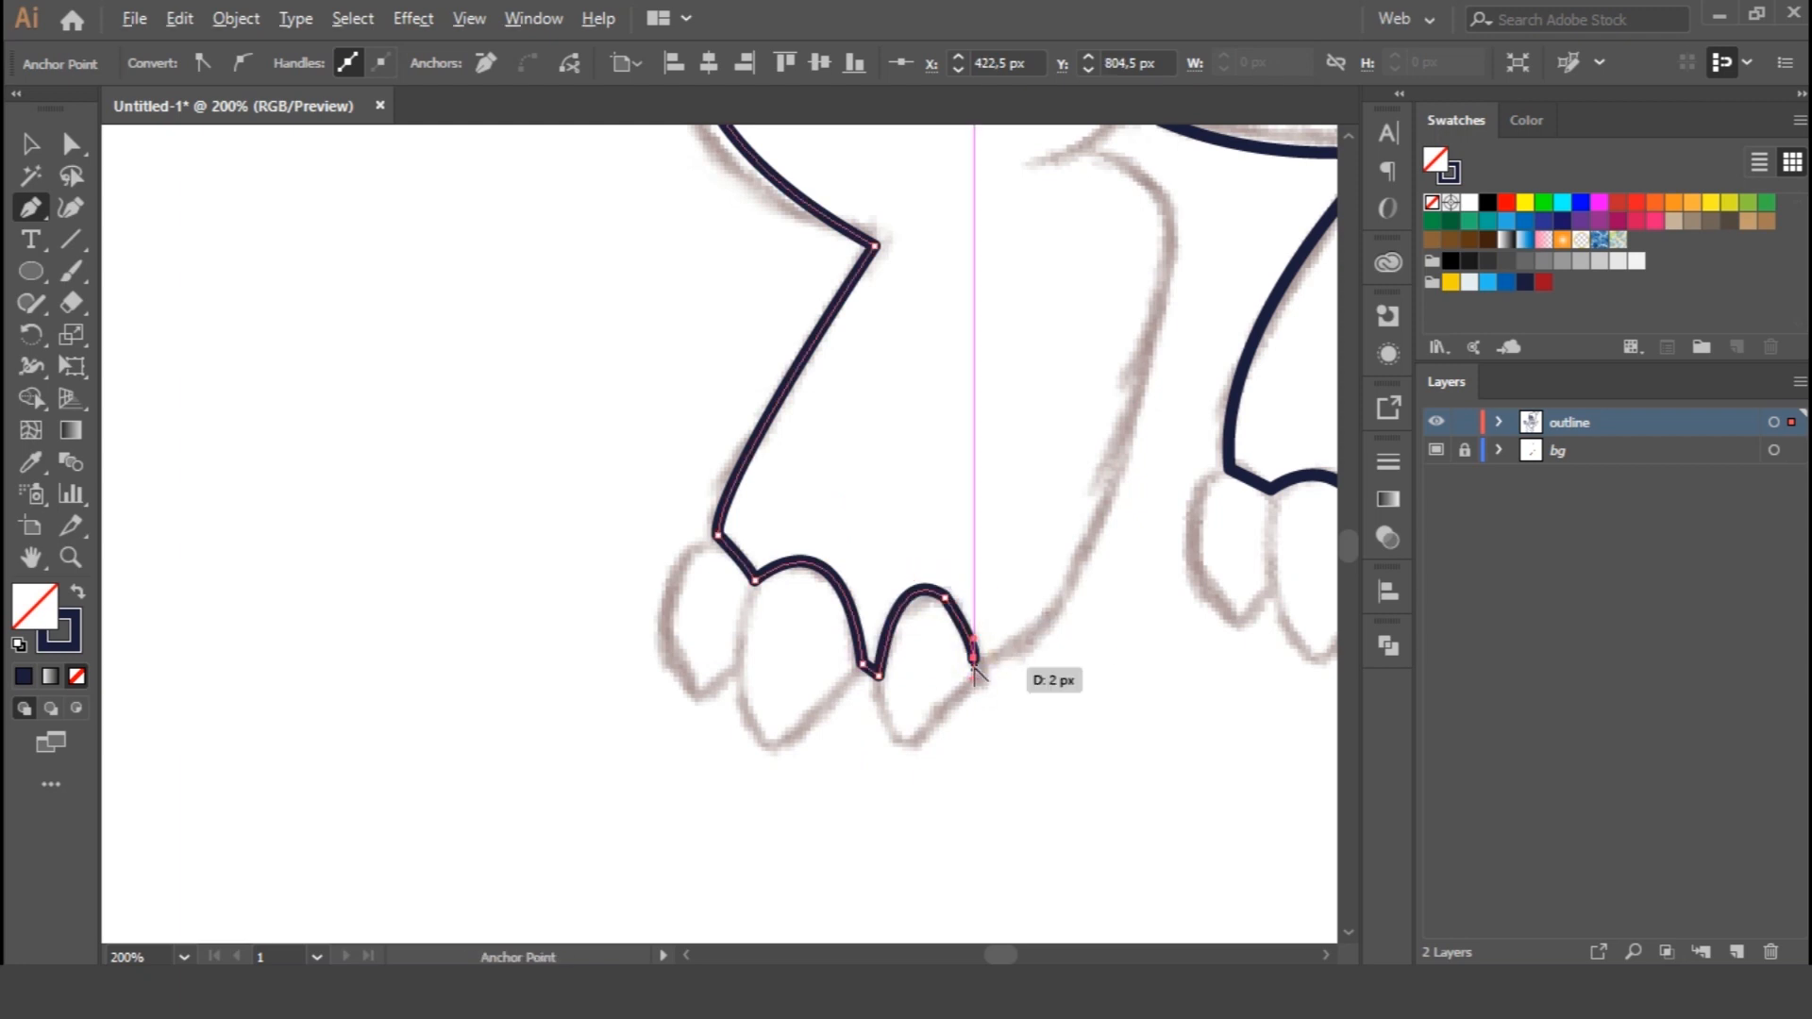
Trace the rear edge of the far lower leg up to the thigh and refine its upper curve
left_click_drag(1085, 547, 1126, 452)
left_click_drag(1129, 239, 1072, 555)
left_click_drag(1018, 459, 989, 459)
key("ctrl")
left_click_drag(1092, 507, 1152, 483)
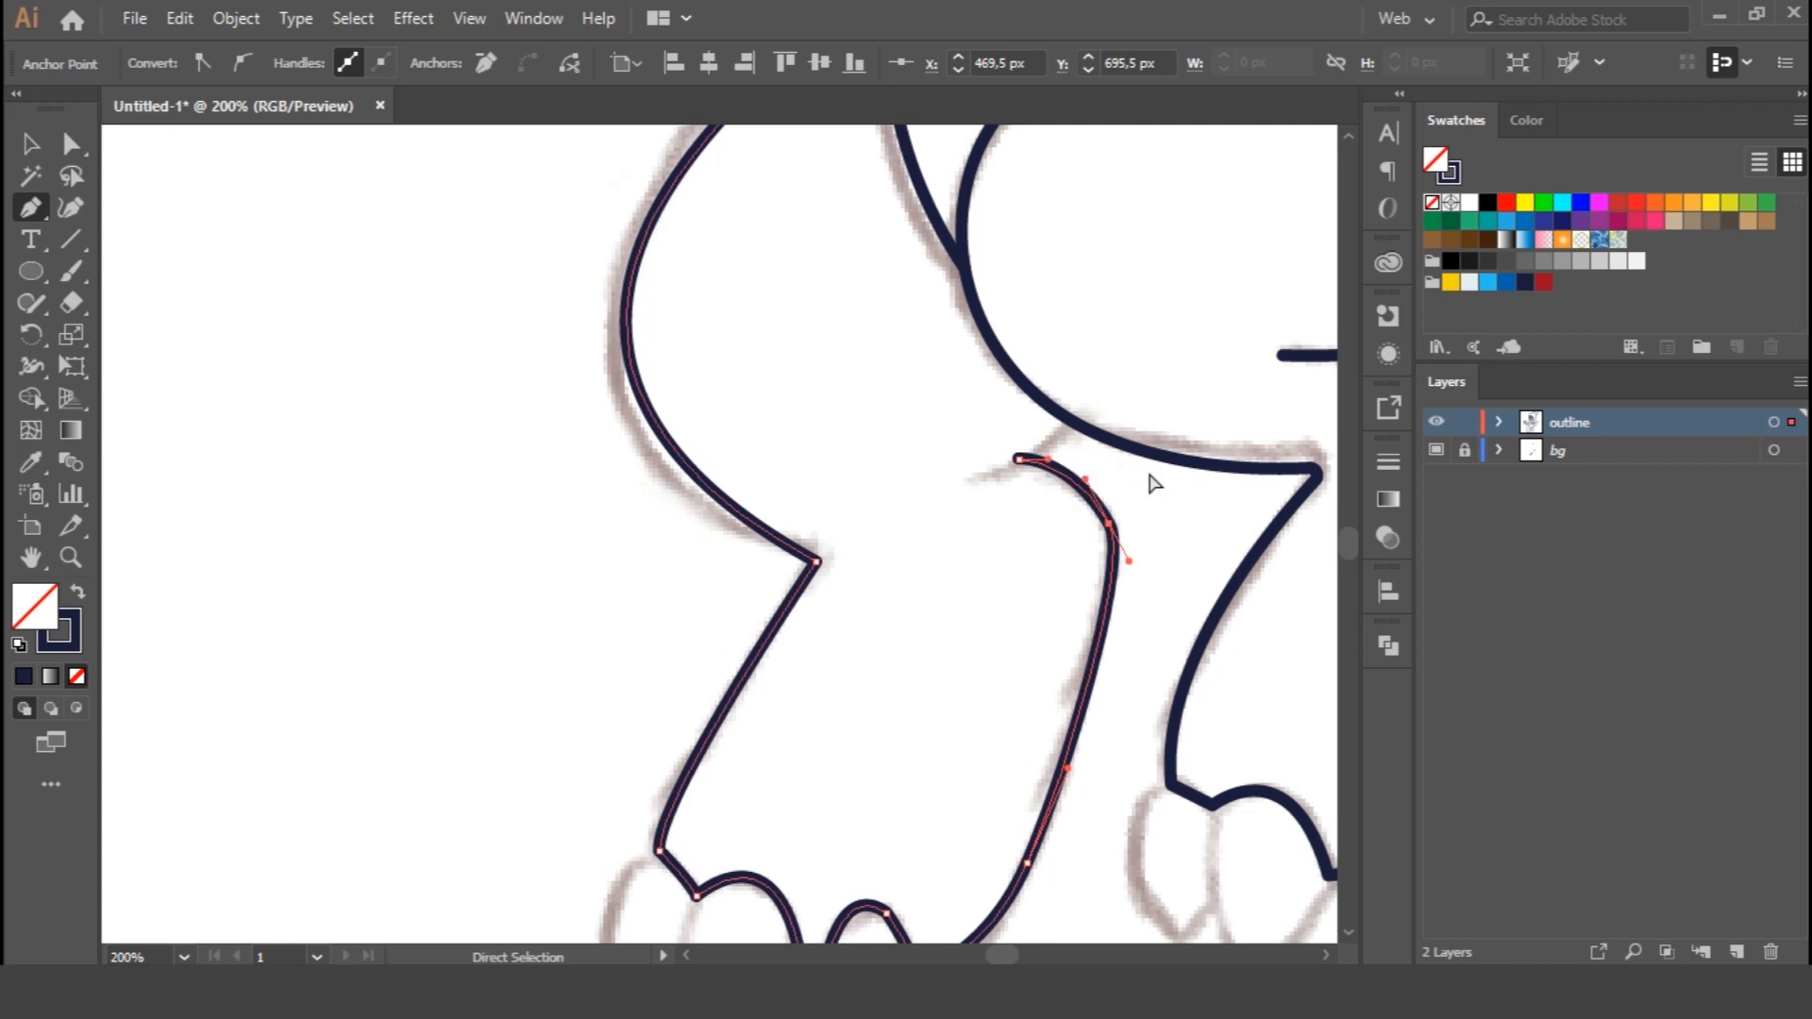
left_click(1046, 444, "ctrl")
Trace the short crease from the near thigh across the top of the far lower leg
left_click(1069, 422)
left_click_drag(968, 480, 918, 500)
left_click(985, 543, "ctrl")
Trace the foremost claw of the far foot
left_click_drag(1132, 719, 1005, 392)
left_click(585, 582)
left_click(531, 663)
left_click(560, 751)
left_click(605, 721)
left_click(636, 734, "ctrl")
Trace the middle claw of the far foot with a pointed tip
left_click(621, 632)
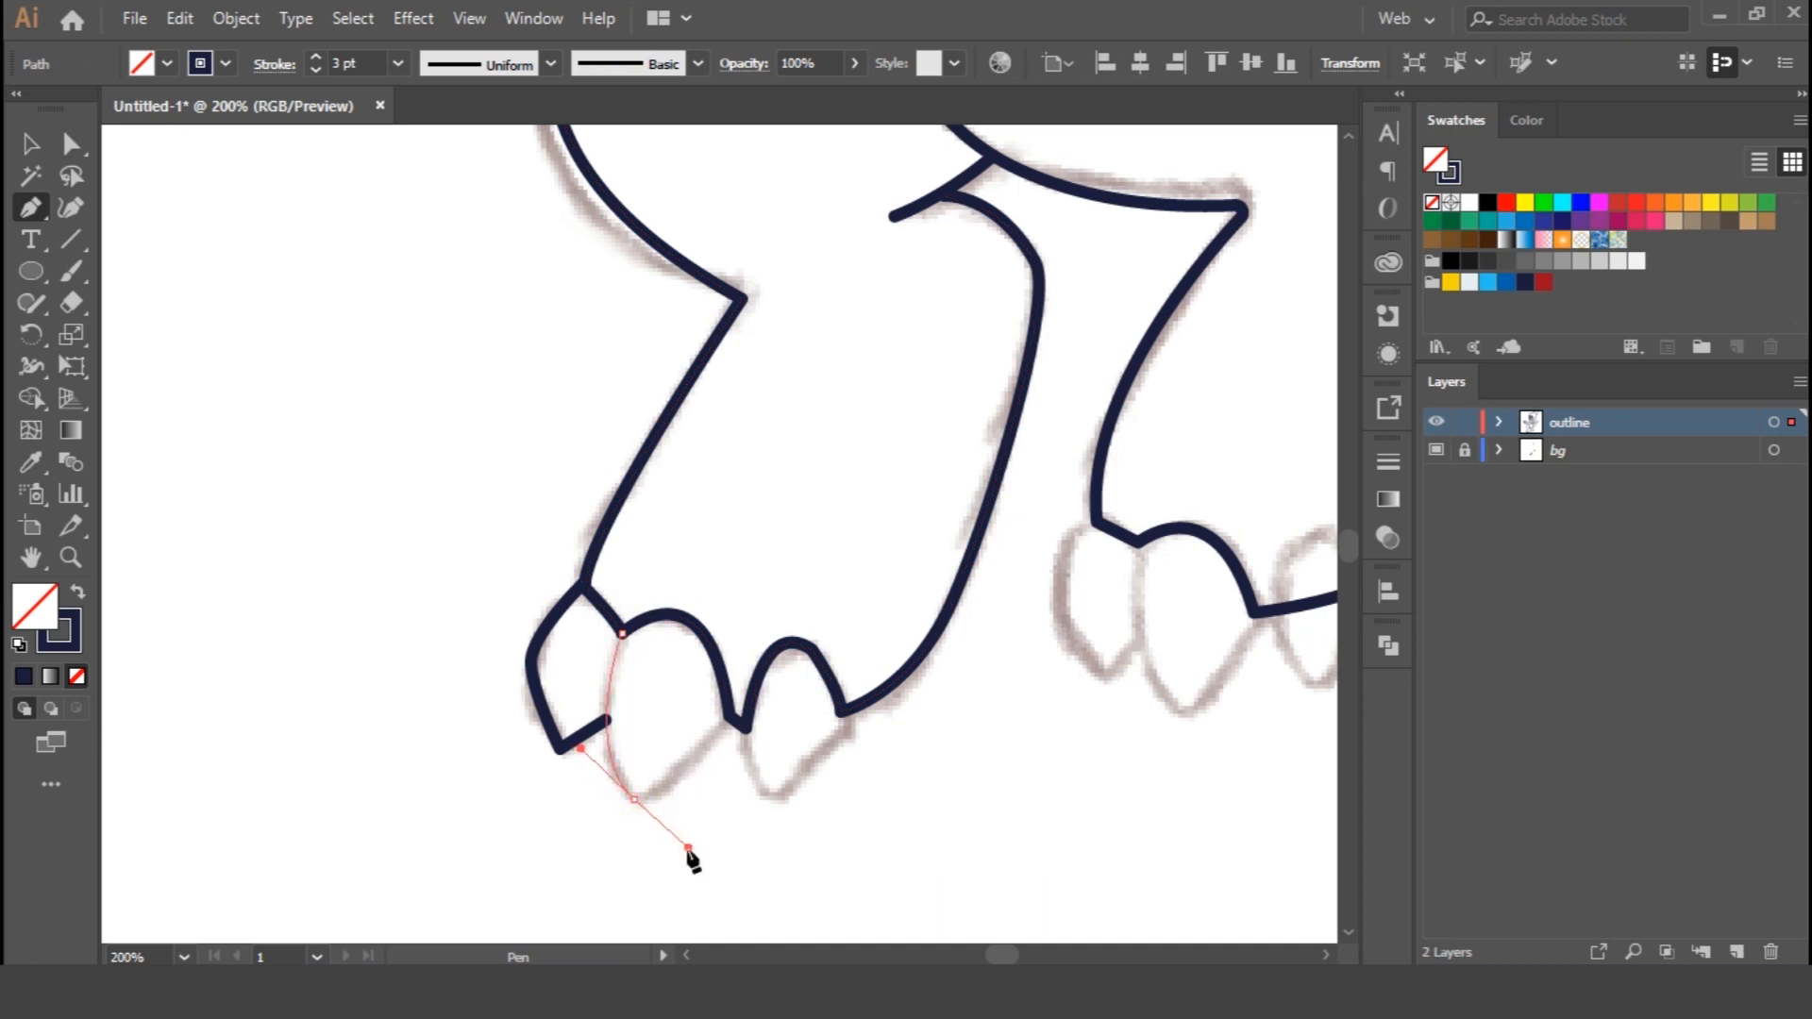
left_click_drag(688, 848, 688, 848)
left_click(634, 800)
left_click(729, 720)
left_click(777, 695, "ctrl")
Trace the rearmost claw of the far foot with a pointed tip
left_click(749, 726)
left_click_drag(771, 807, 789, 829)
left_click(771, 807)
left_click(841, 711)
left_click(840, 712)
left_click(946, 757, "ctrl")
Round the pointed tips of the far foot's three claws
key("v")
left_click(603, 762)
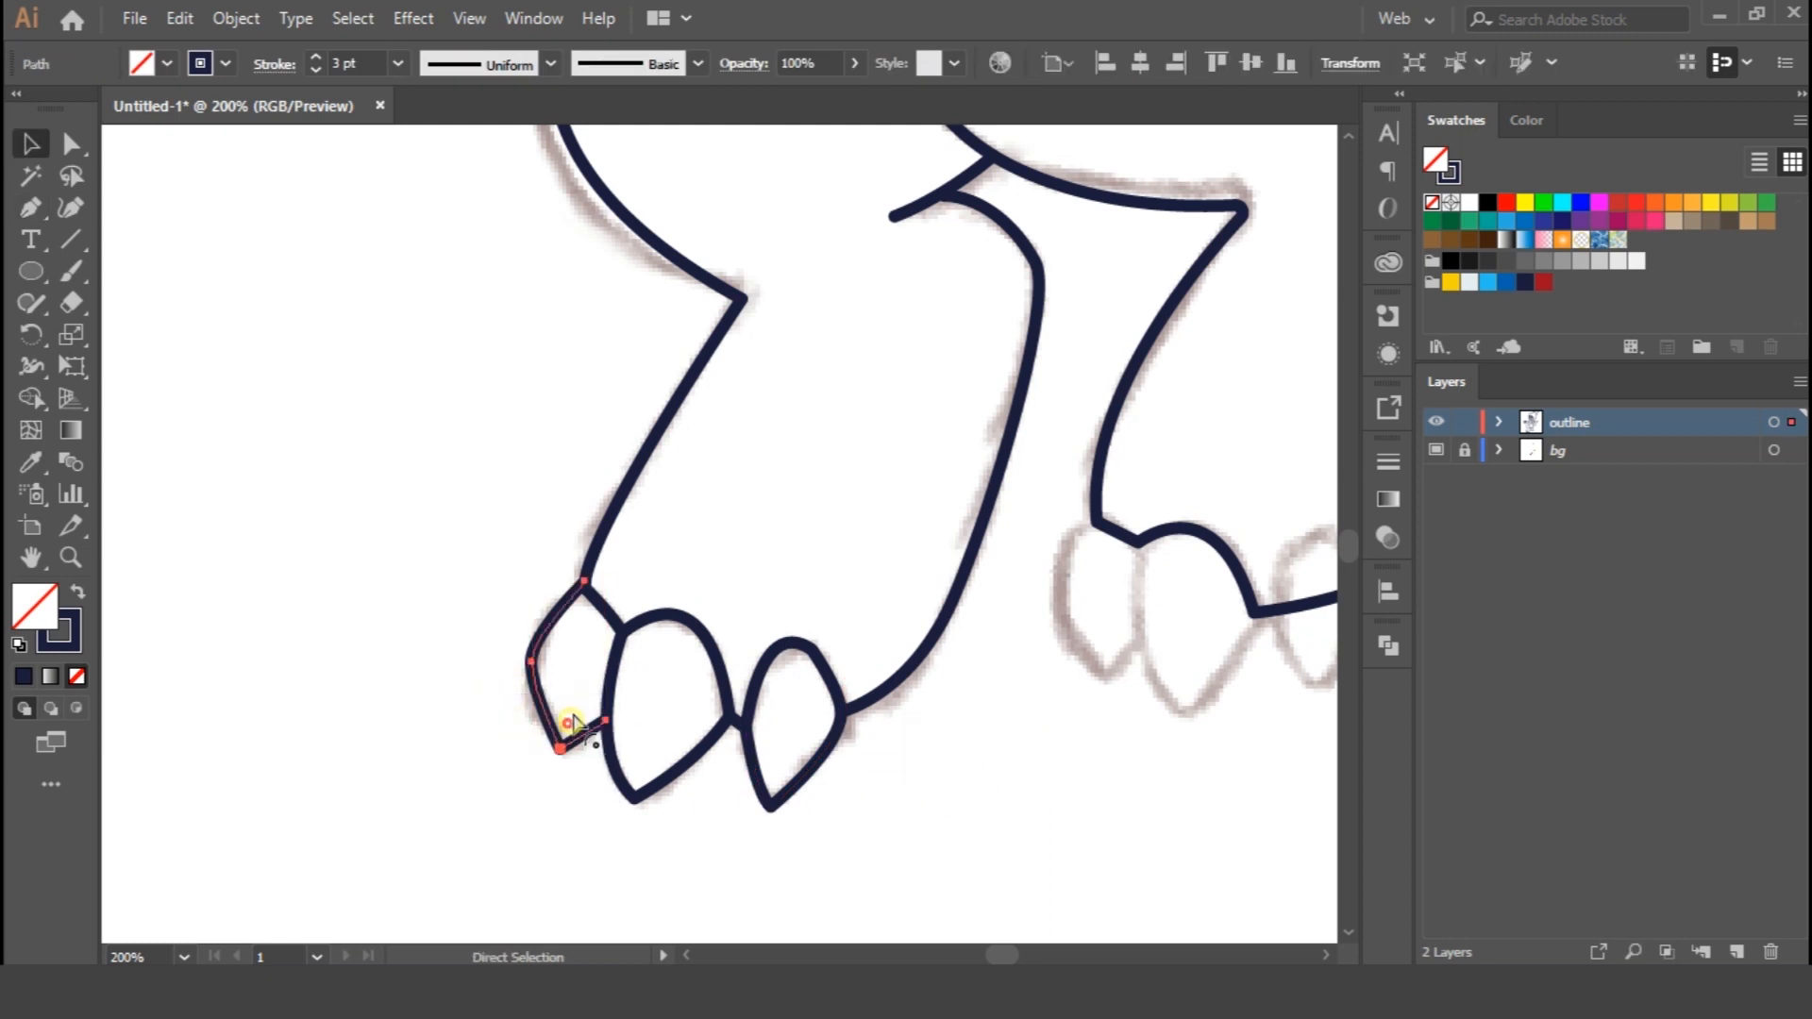
left_click(661, 789)
left_click_drag(720, 789, 807, 833)
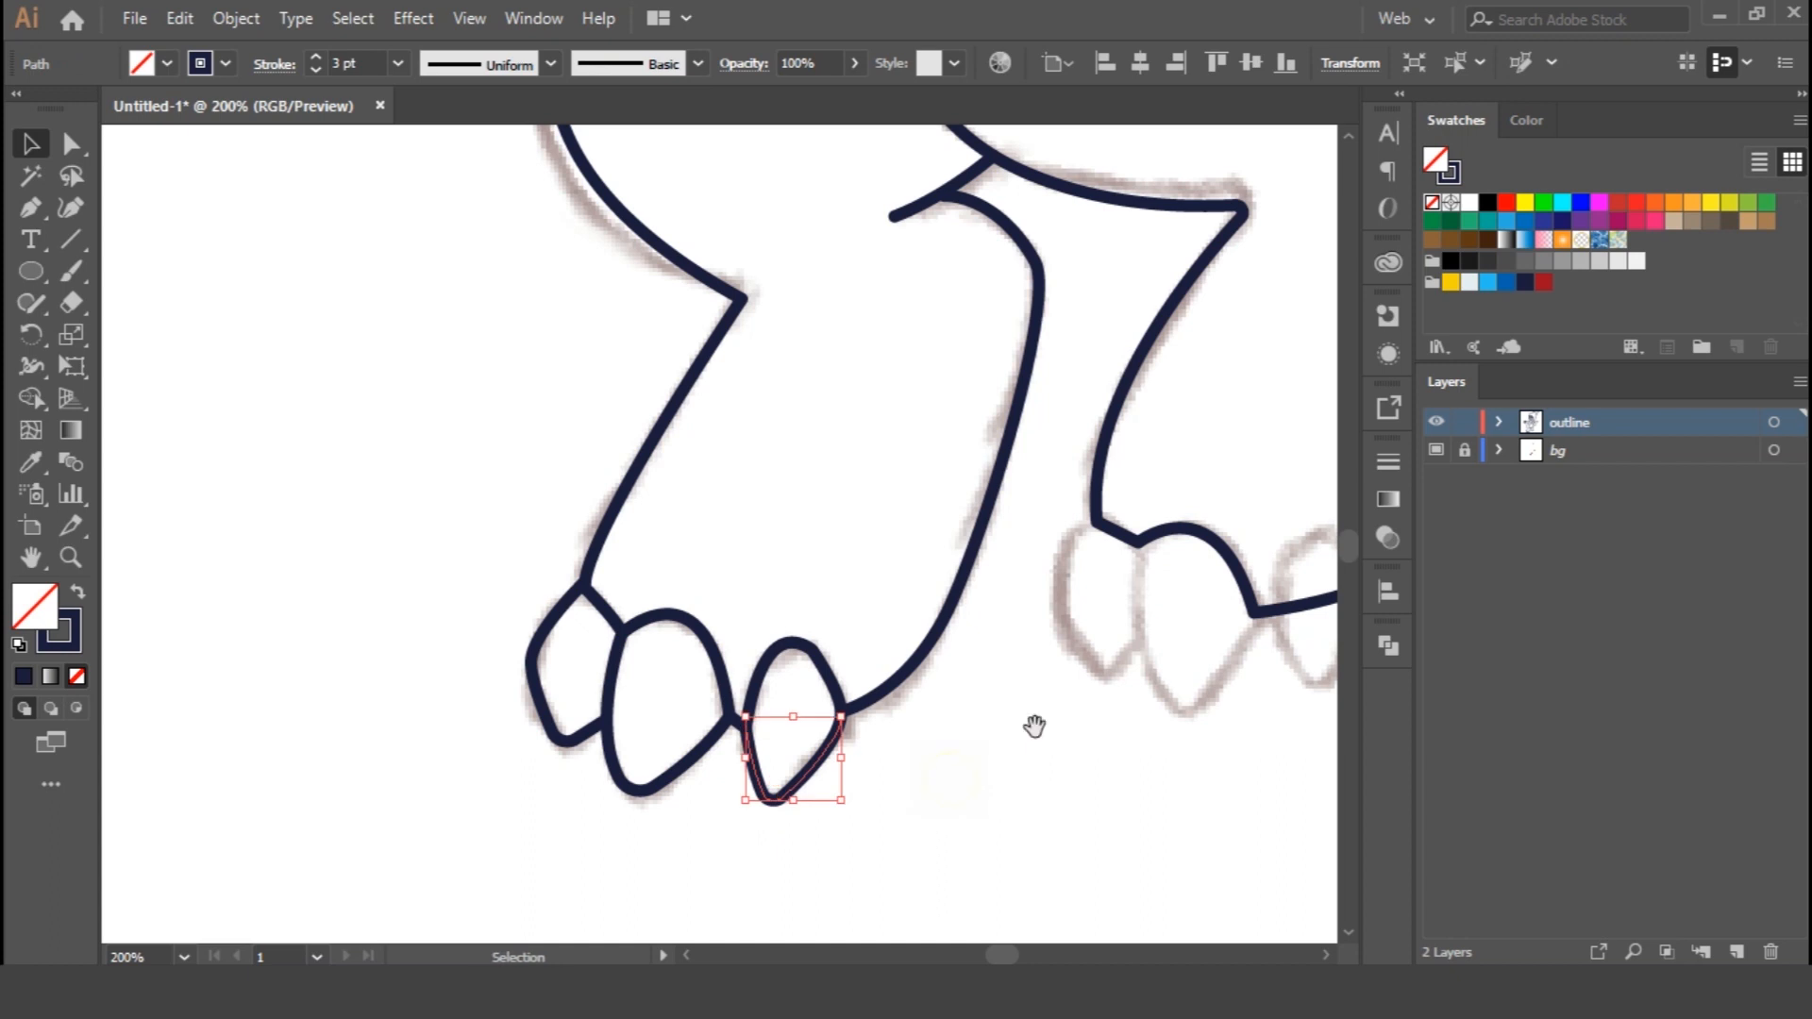
left_click(1236, 647)
Trace the foremost claw of the near foot with a pointed tip
left_click_drag(1236, 647, 923, 768)
key("p")
left_click(782, 642)
left_click_drag(746, 700, 746, 746)
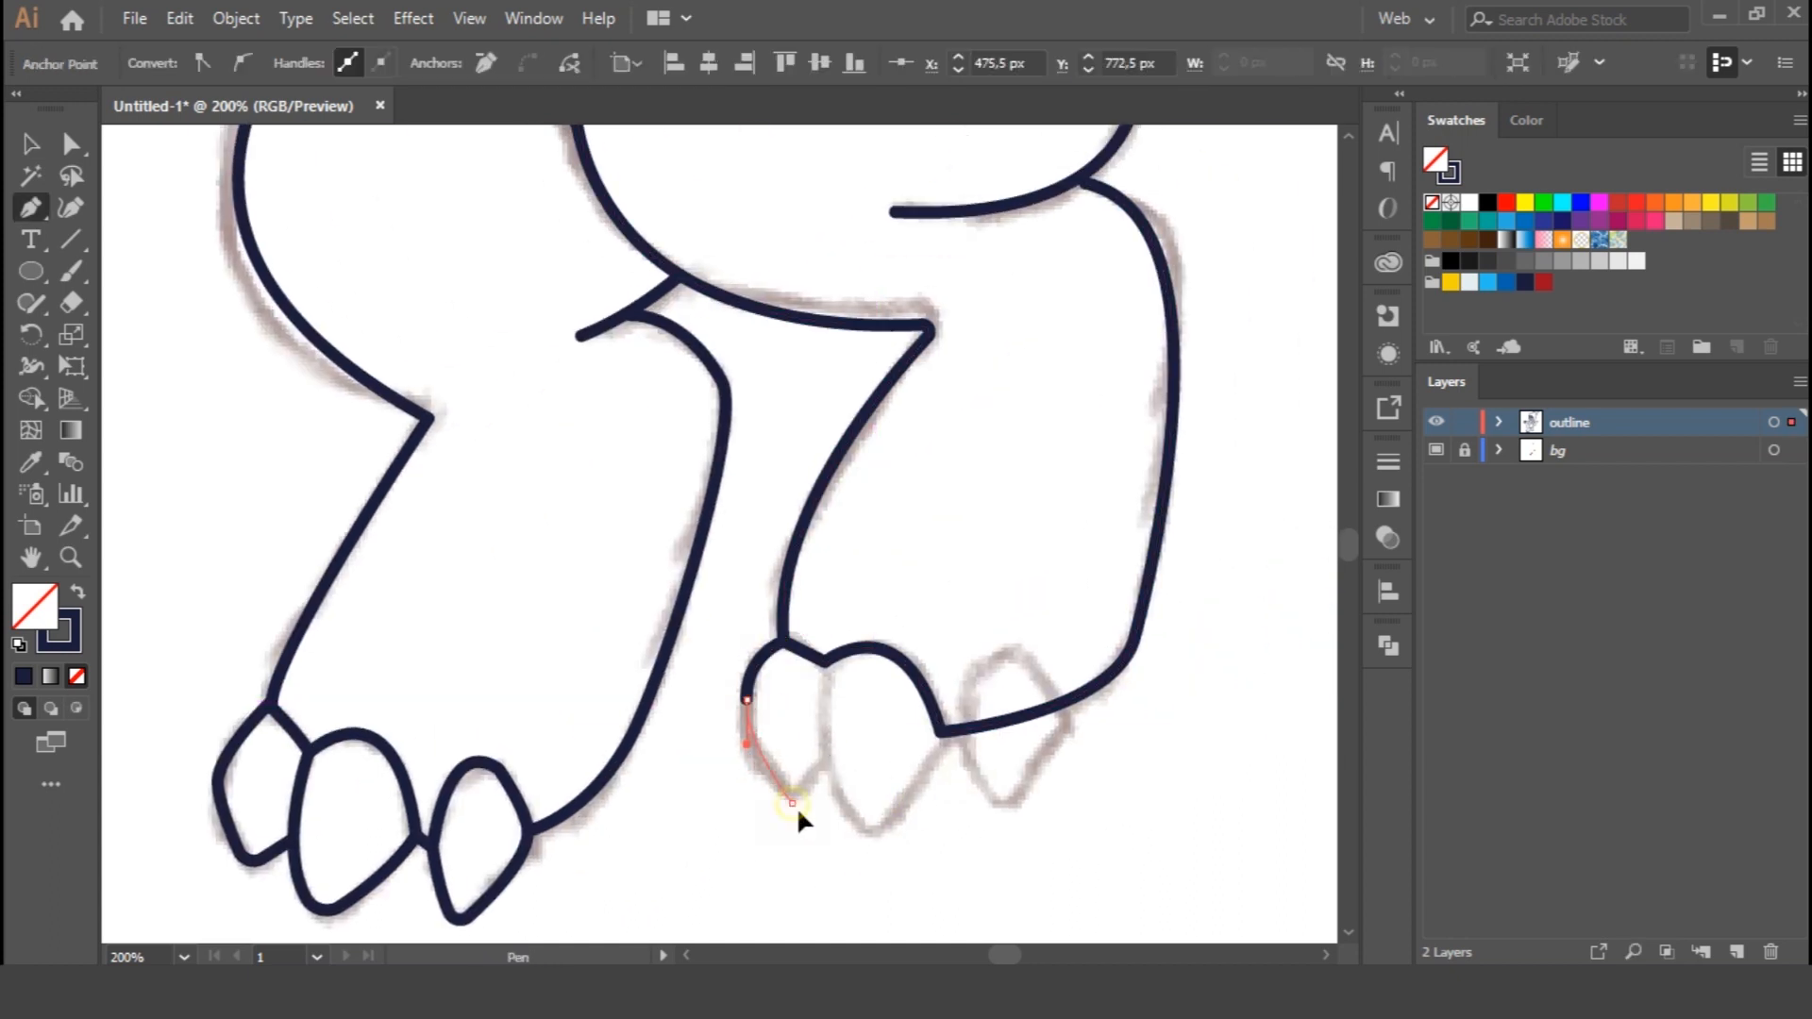
left_click(826, 761)
left_click(846, 717, "ctrl")
Trace the middle claw of the near foot, joining it to the existing toe line
left_click(826, 663)
left_click_drag(867, 836, 929, 893)
left_click(866, 836)
left_click_drag(942, 733, 951, 695)
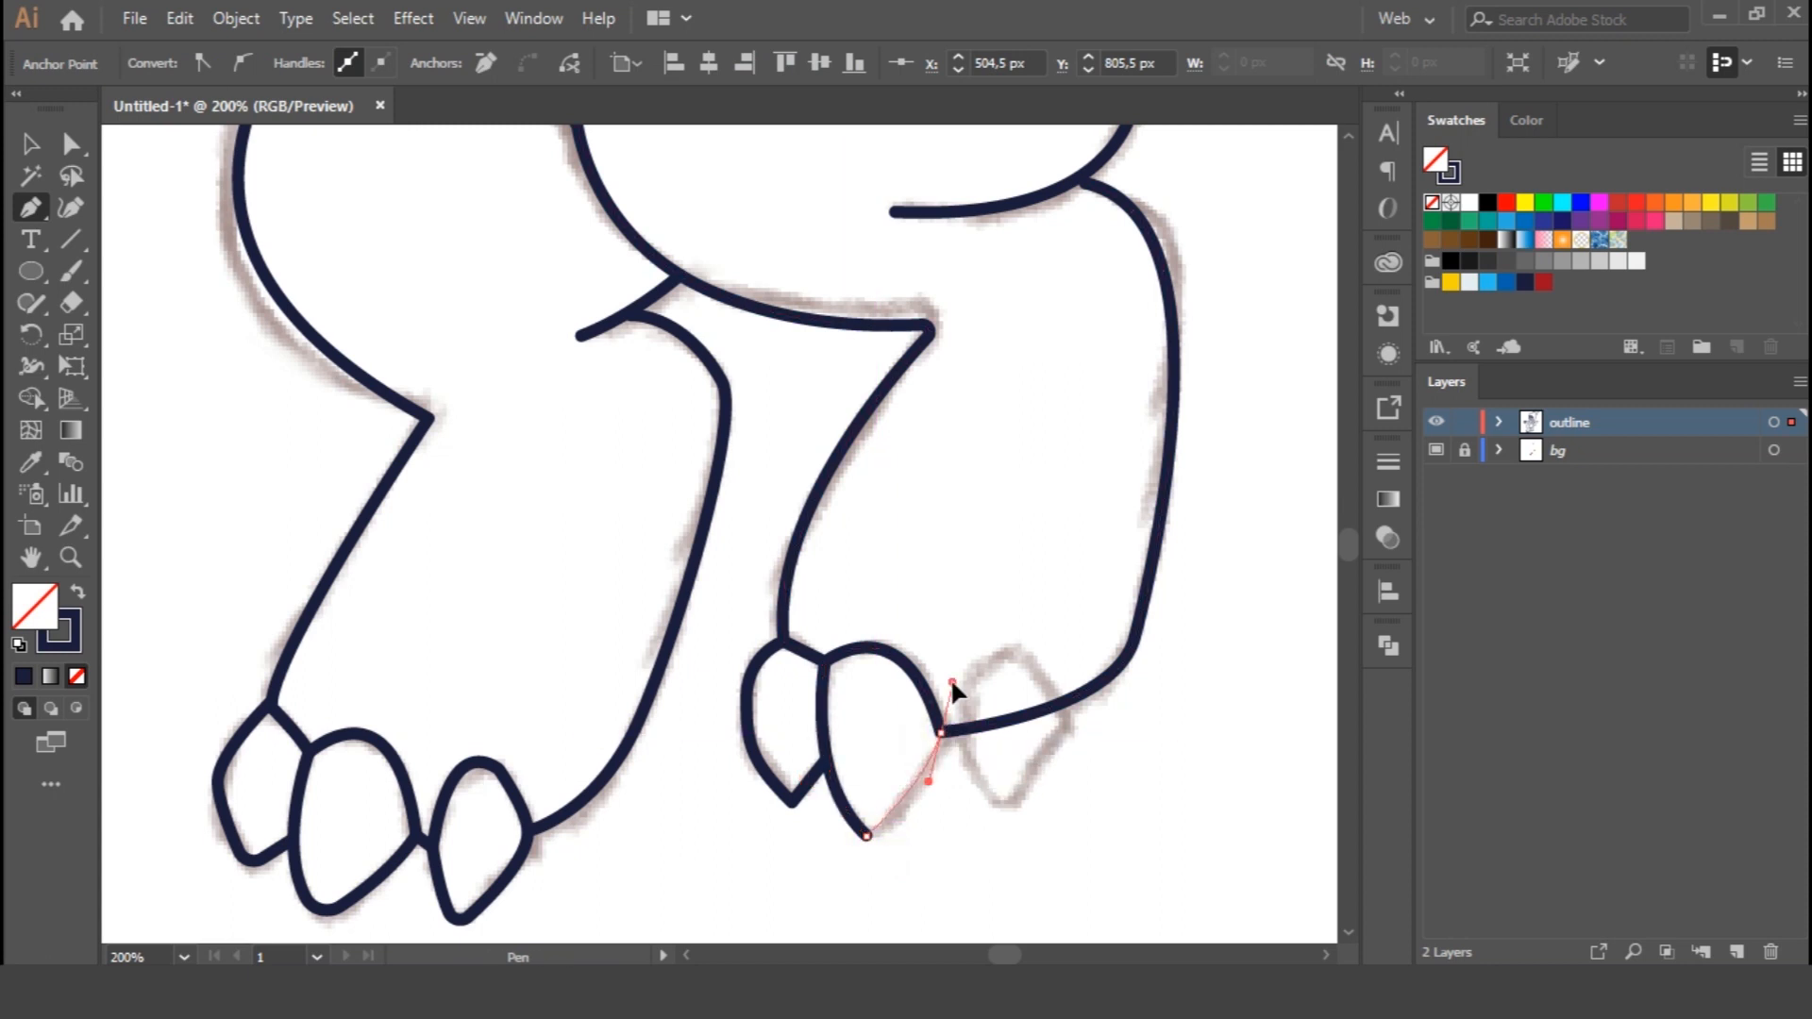
left_click(1000, 672, "ctrl")
Trace the rearmost claw of the near foot and trim away the foot line that crosses it
left_click(1006, 650)
left_click_drag(1060, 885, 1070, 895)
left_click(999, 803)
left_click_drag(1069, 719, 1038, 755)
key("v")
left_click(1106, 681, "shift")
key("v")
Round the pointed tips of the near foot's three claws
left_click_drag(720, 753, 792, 776)
key("a")
left_click_drag(833, 808, 874, 837)
key("ctrl+z")
left_click(869, 752)
left_click(883, 819)
left_click_drag(988, 835, 1029, 798)
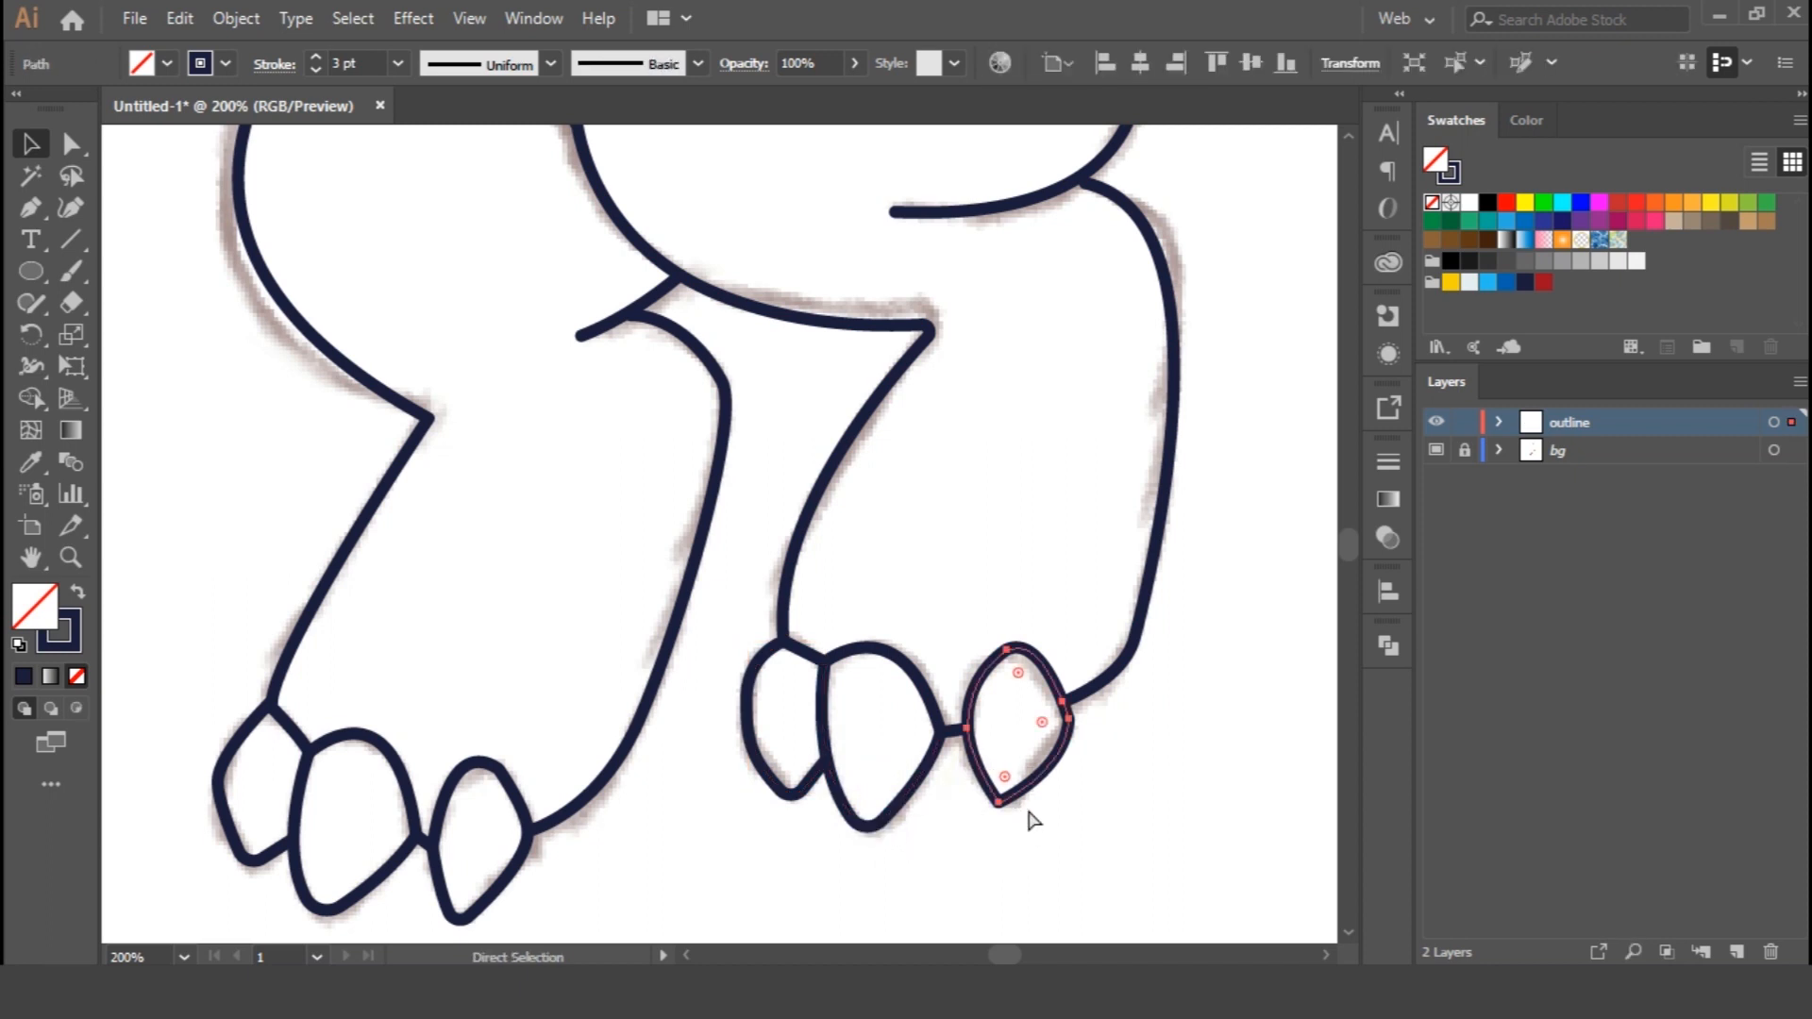
left_click_drag(1042, 725, 1044, 723)
left_click(1170, 780)
Hide the bg layer and add a layer named color between outline and bg
key("ctrl+0")
left_click(1436, 451)
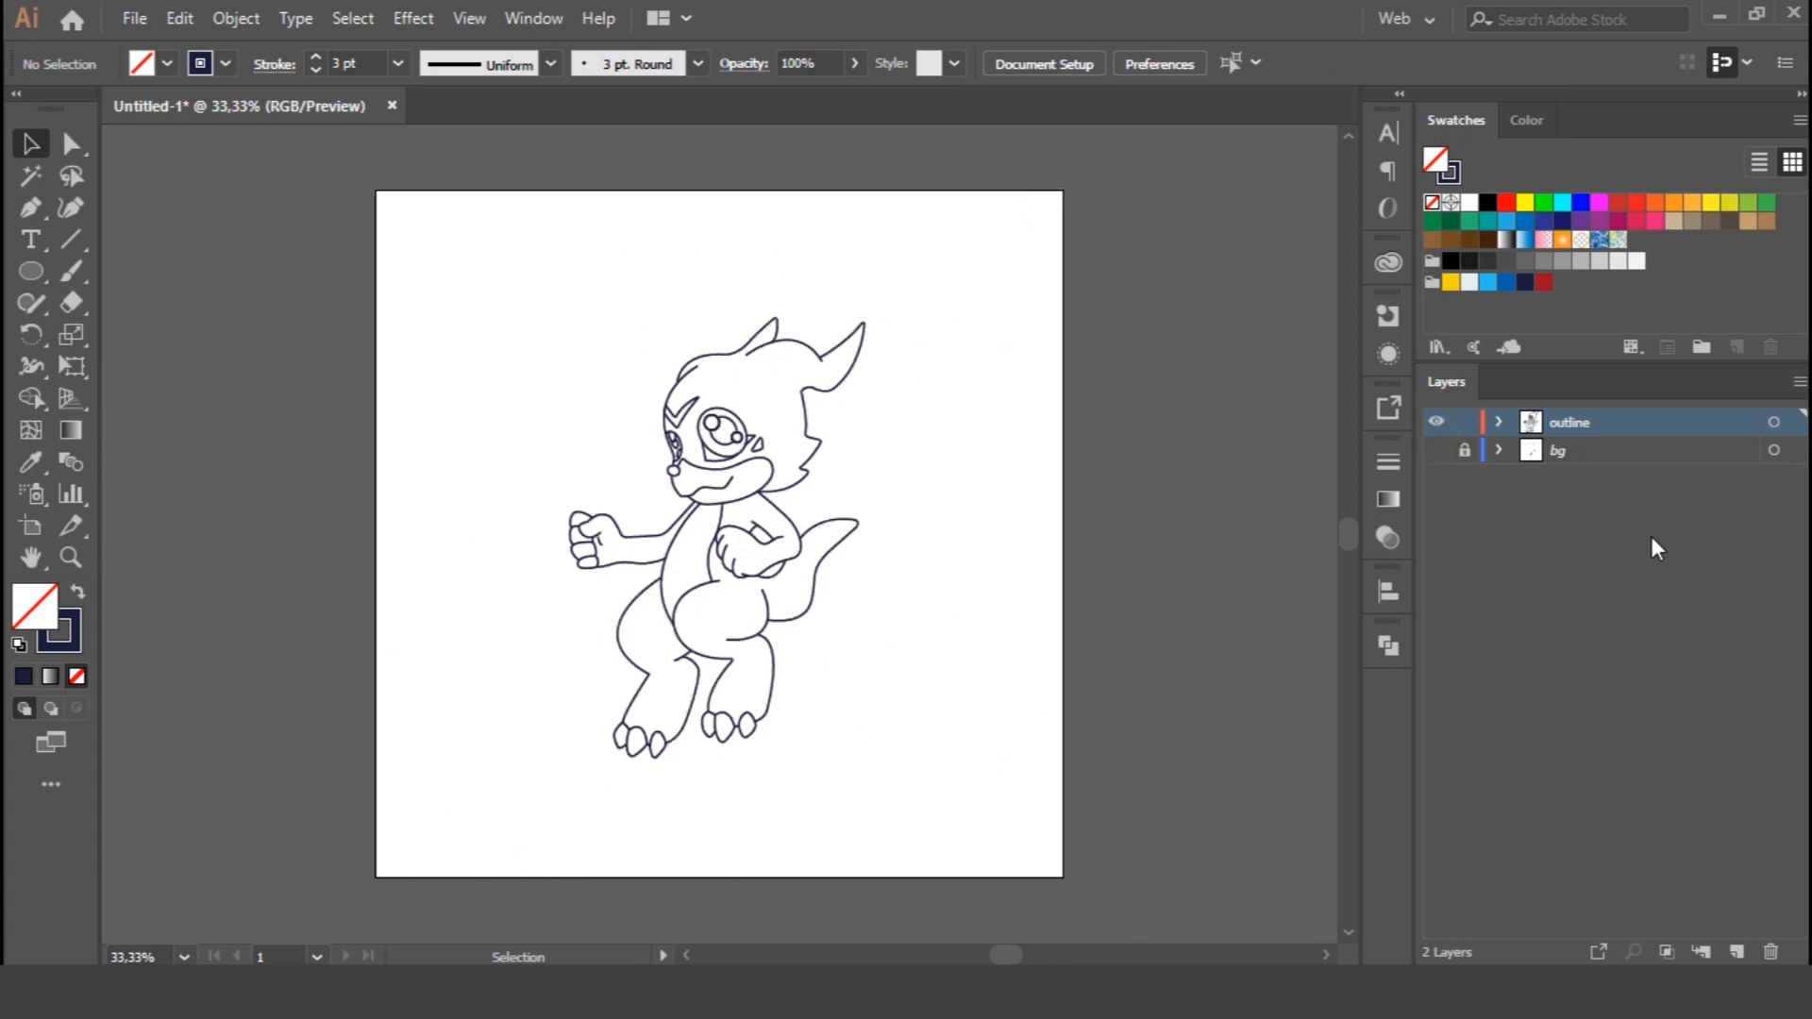
left_click_drag(1576, 419, 1572, 447)
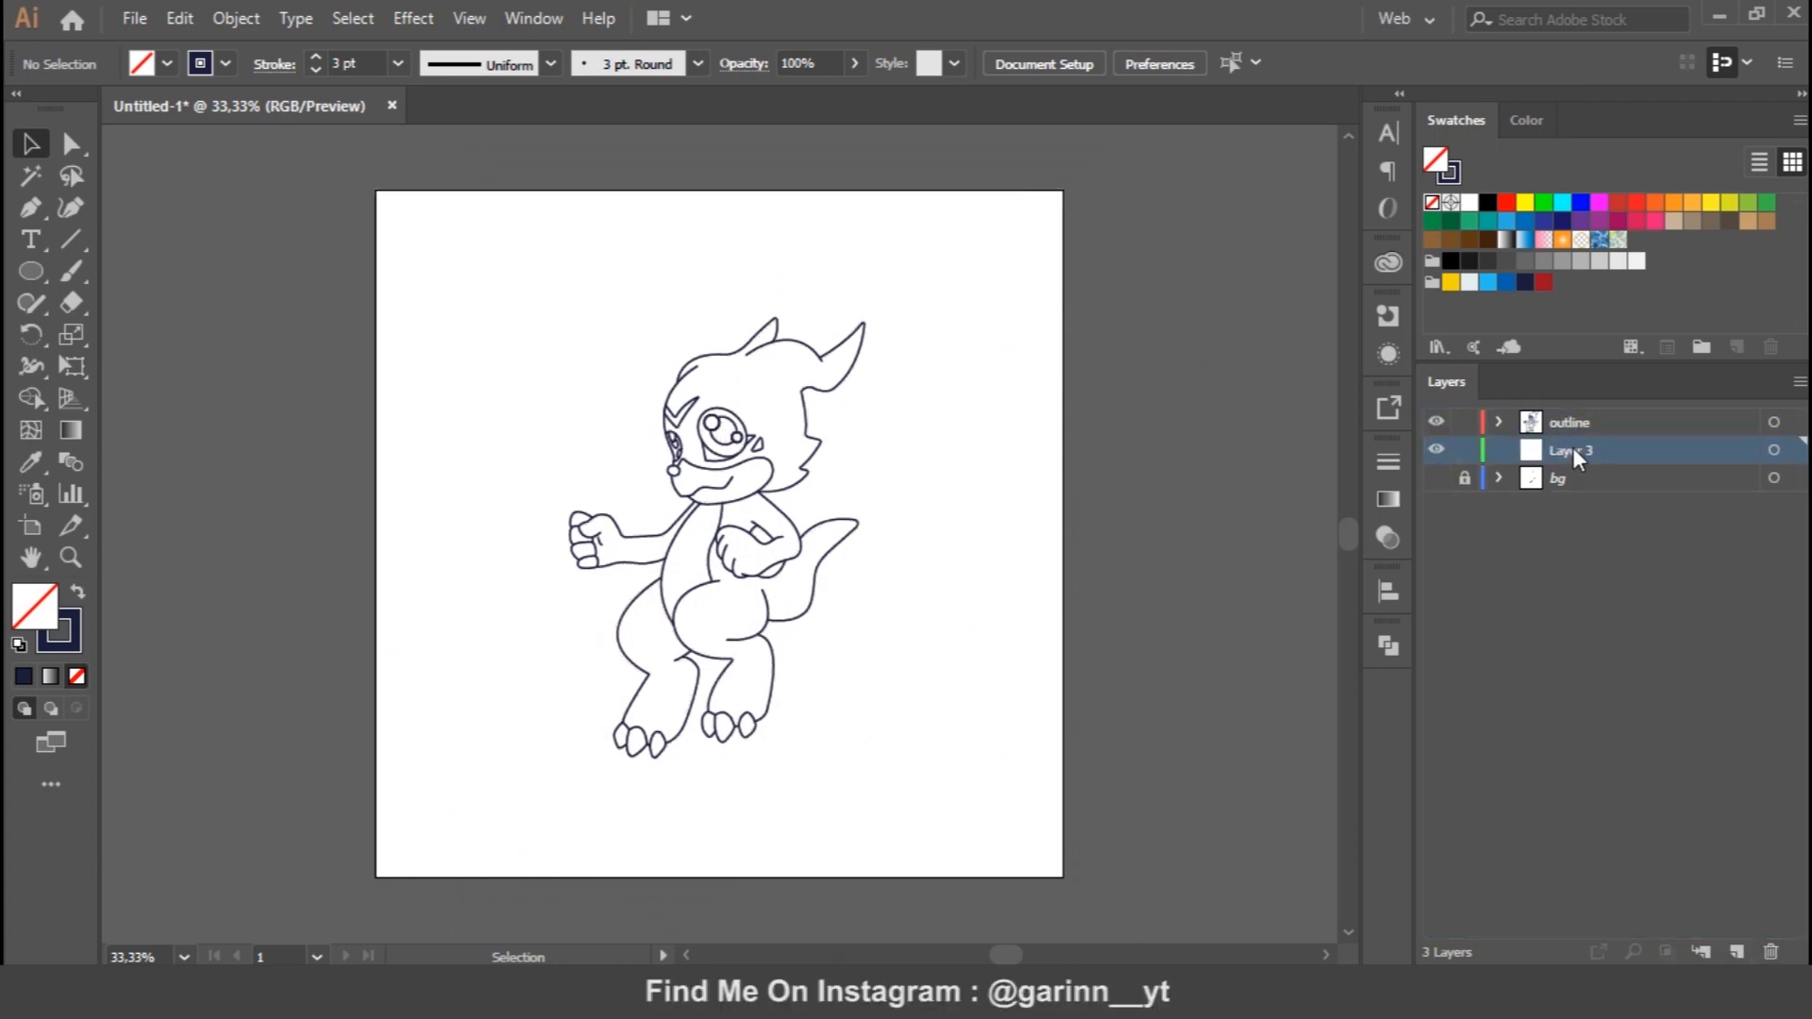
left_click_drag(471, 239, 936, 760)
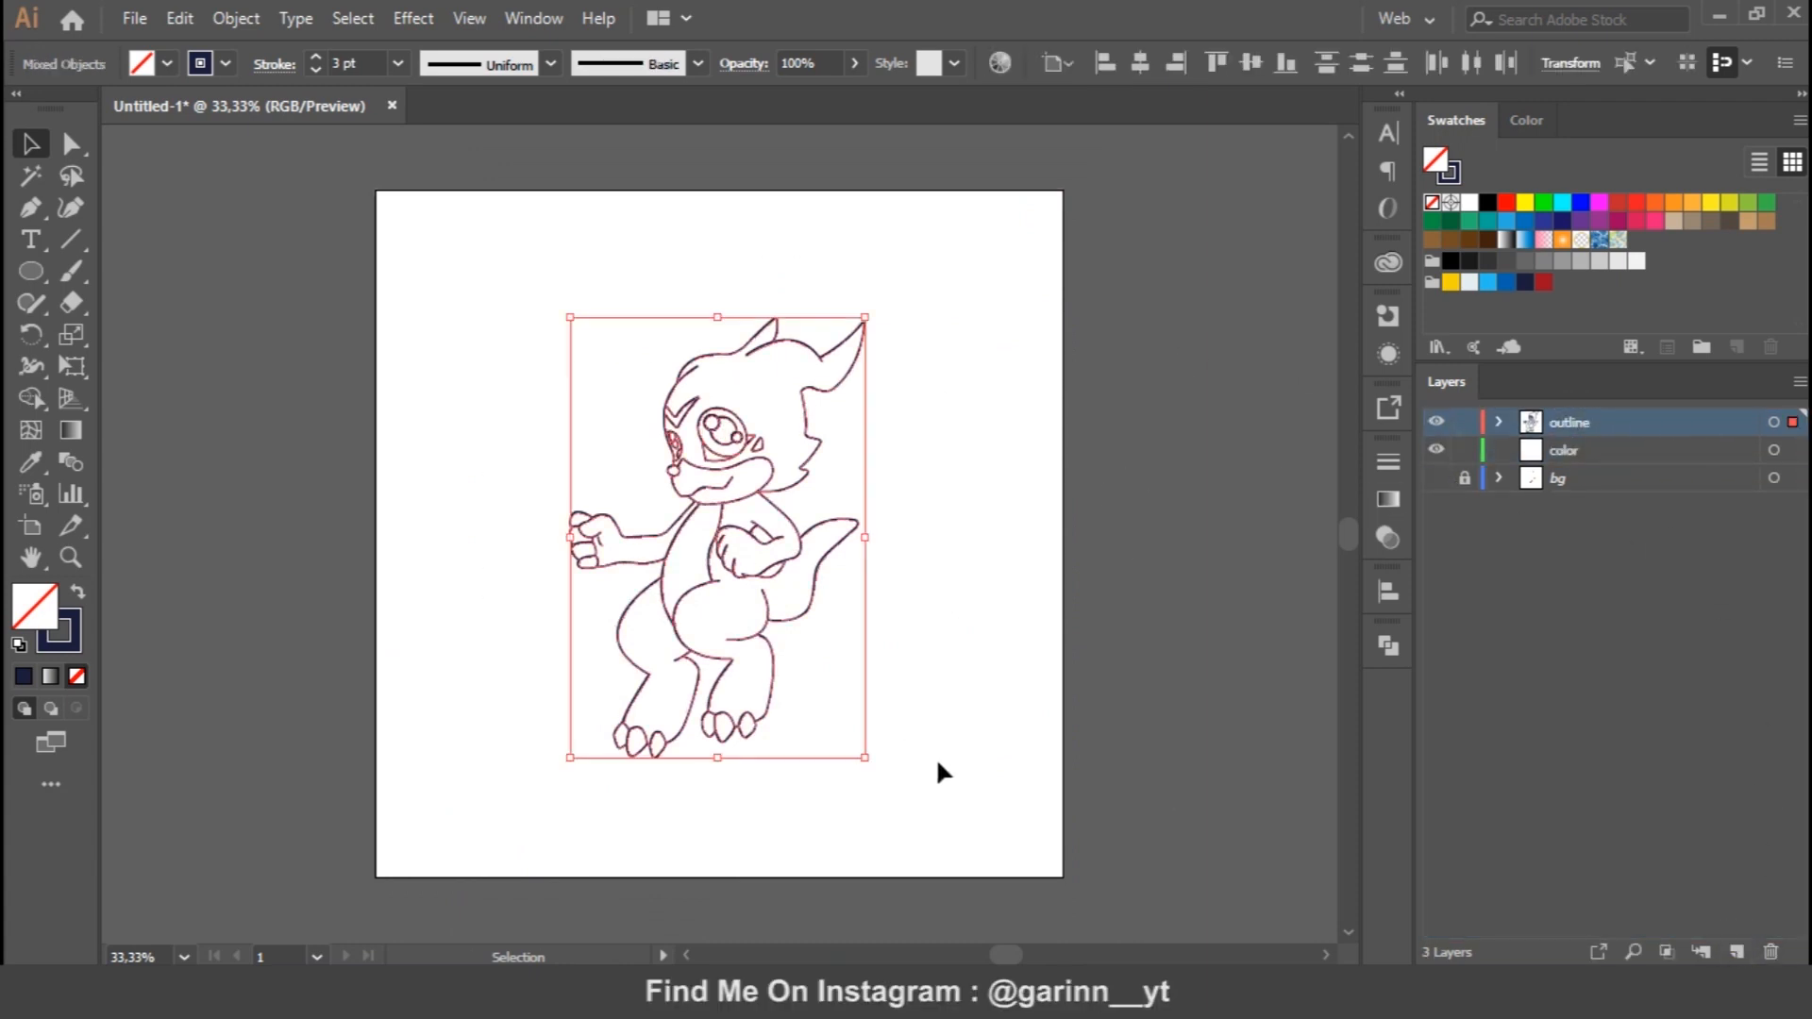
key("ctrl+y")
left_click(961, 547)
key("ctrl+1")
key("ctrl+0")
key("ctrl+y")
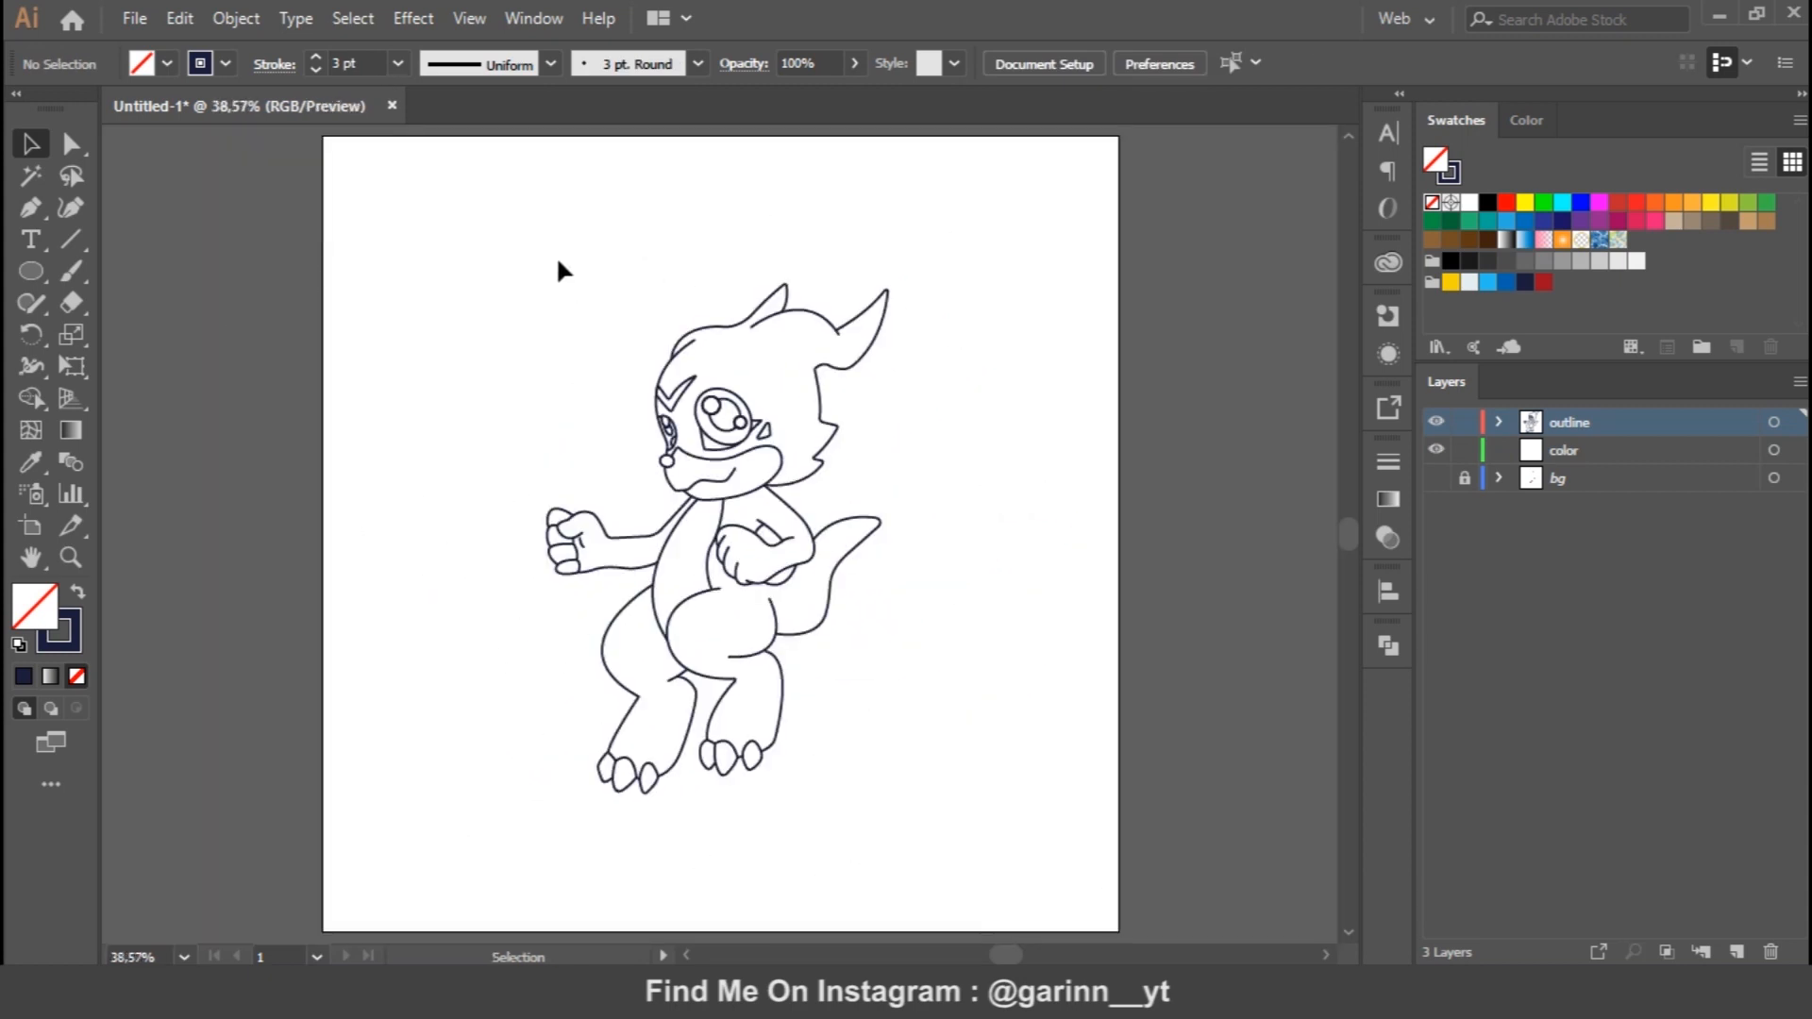
Copy the whole line art onto the color layer, keeping the original on the locked and hidden outline layer
left_click_drag(881, 704, 923, 798)
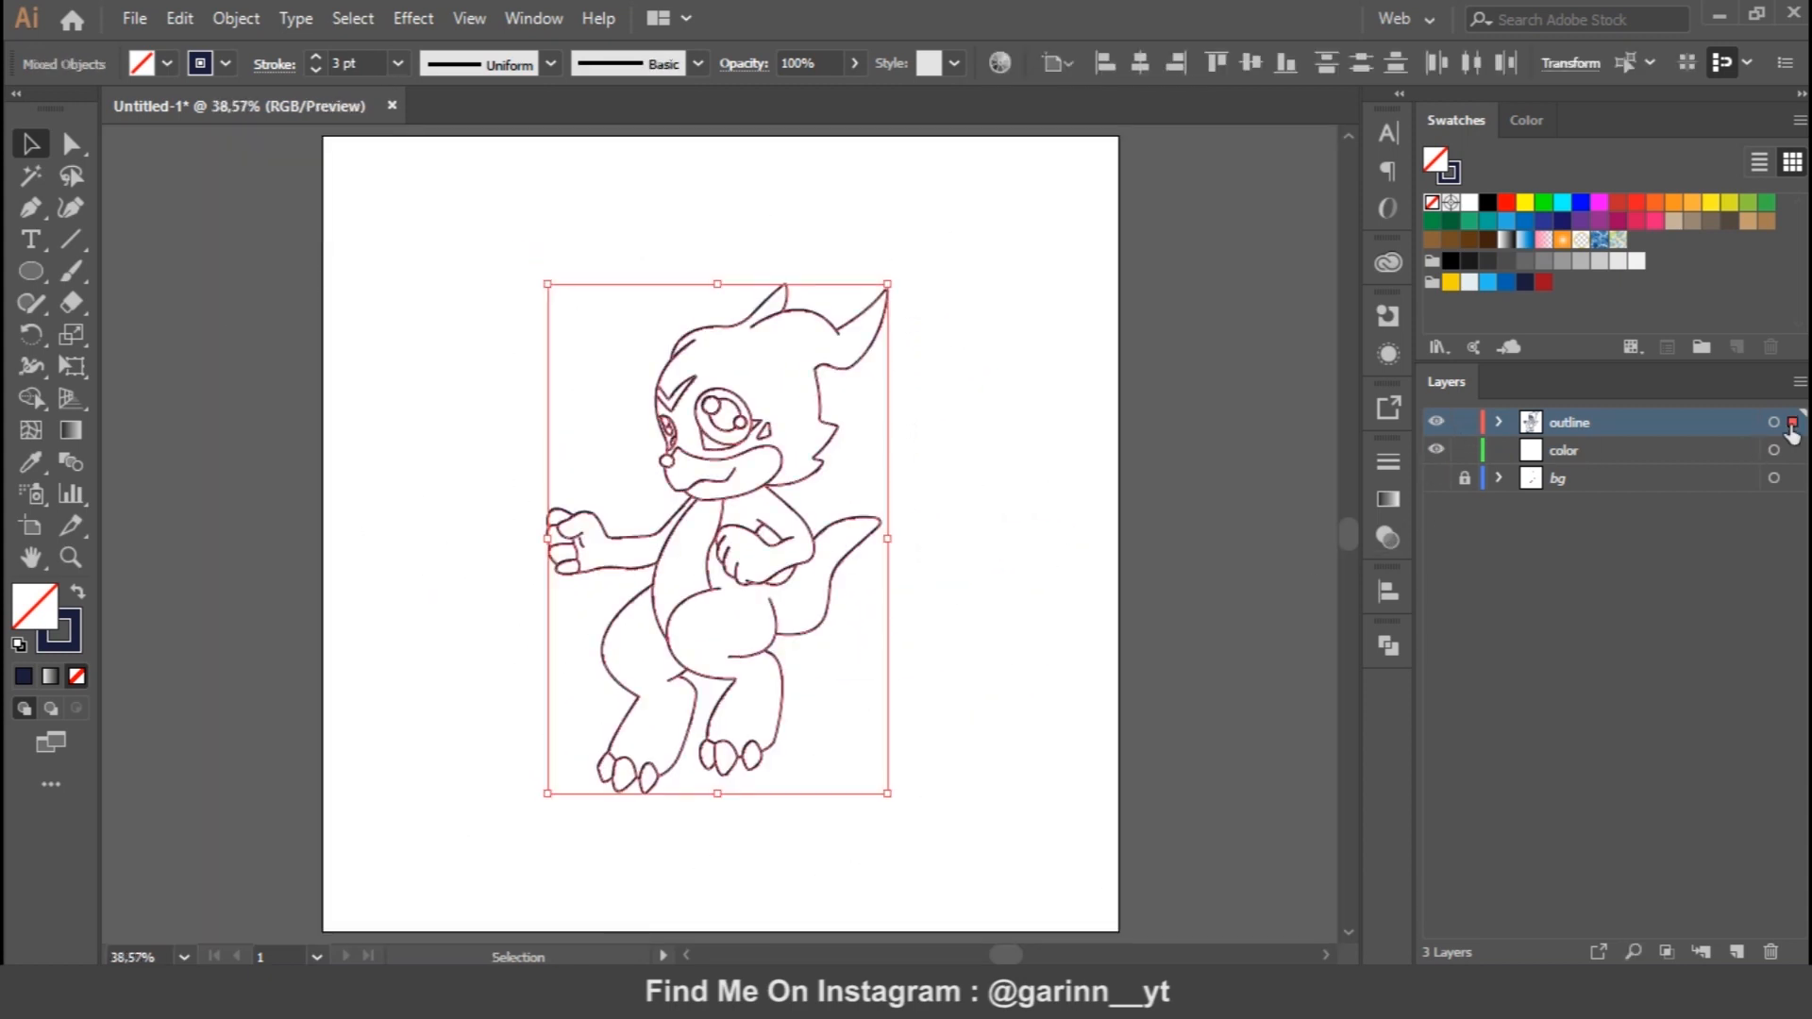
left_click_drag(1792, 424, 1792, 451)
left_click(1465, 422)
left_click(1435, 423)
Try to group the copied line art, expand its strokes and unite them into one shape
key("ctrl+g")
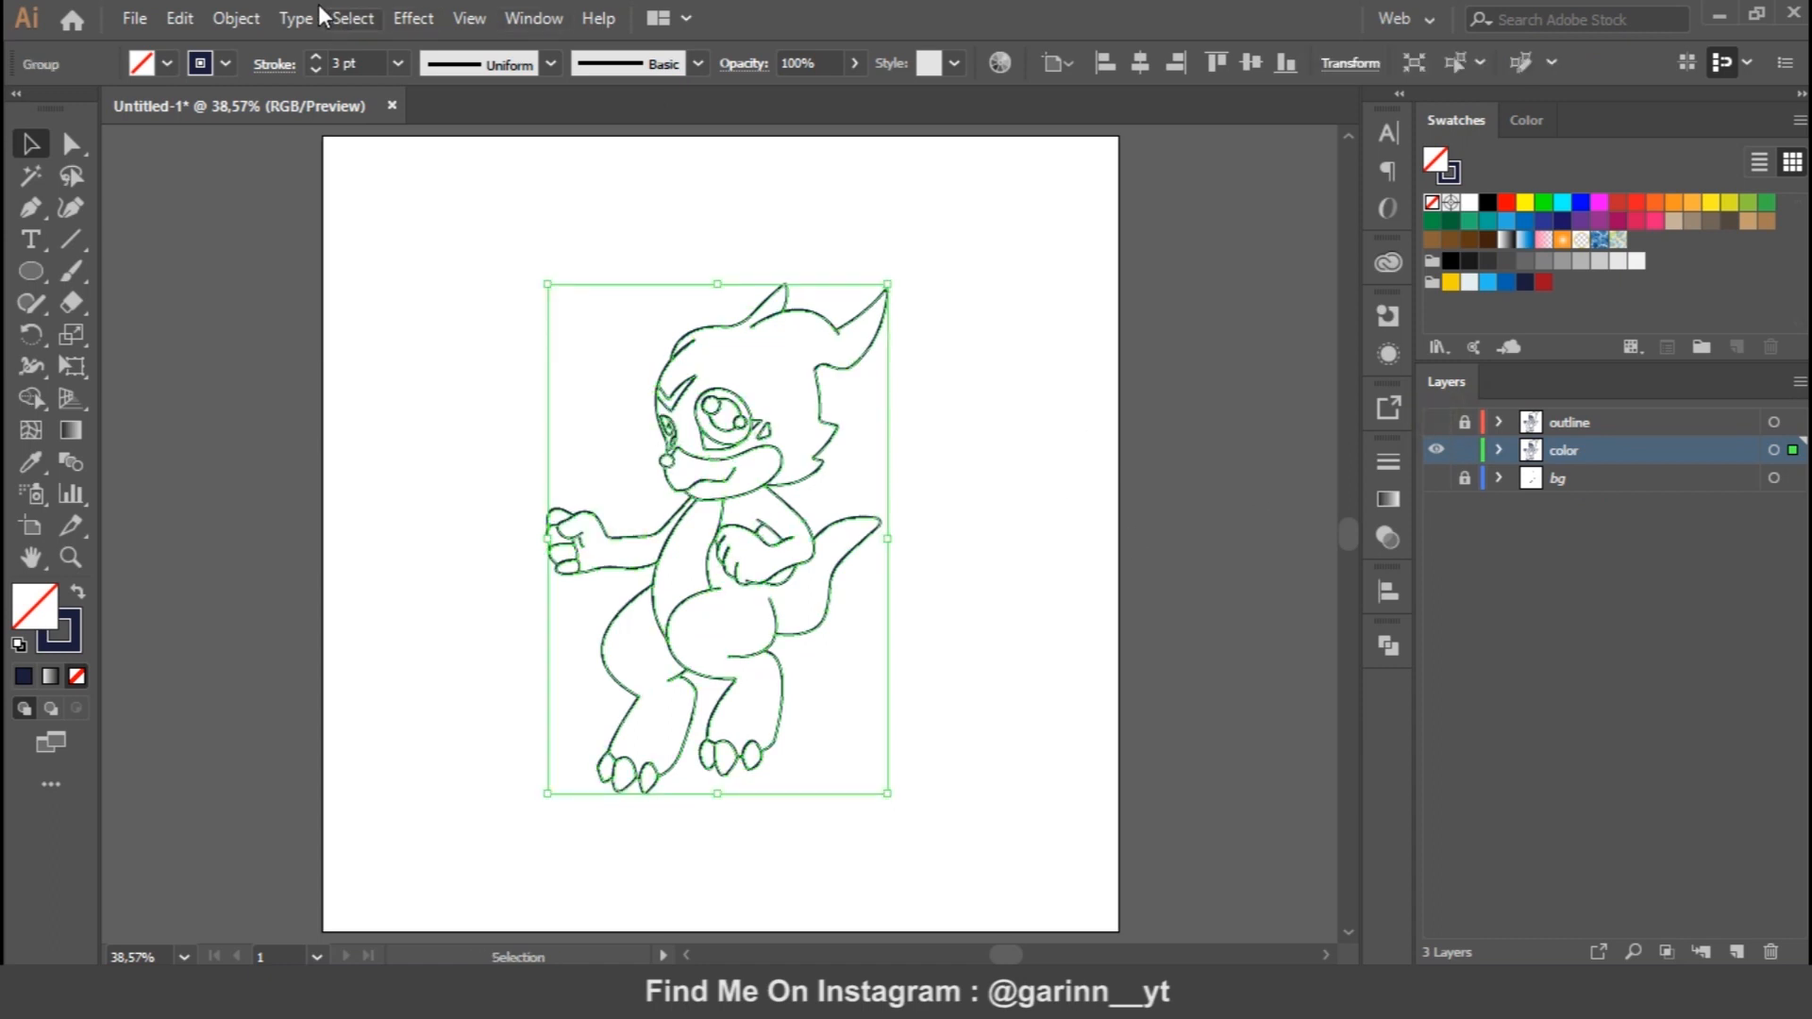
left_click(236, 17)
left_click(378, 294)
left_click(836, 648)
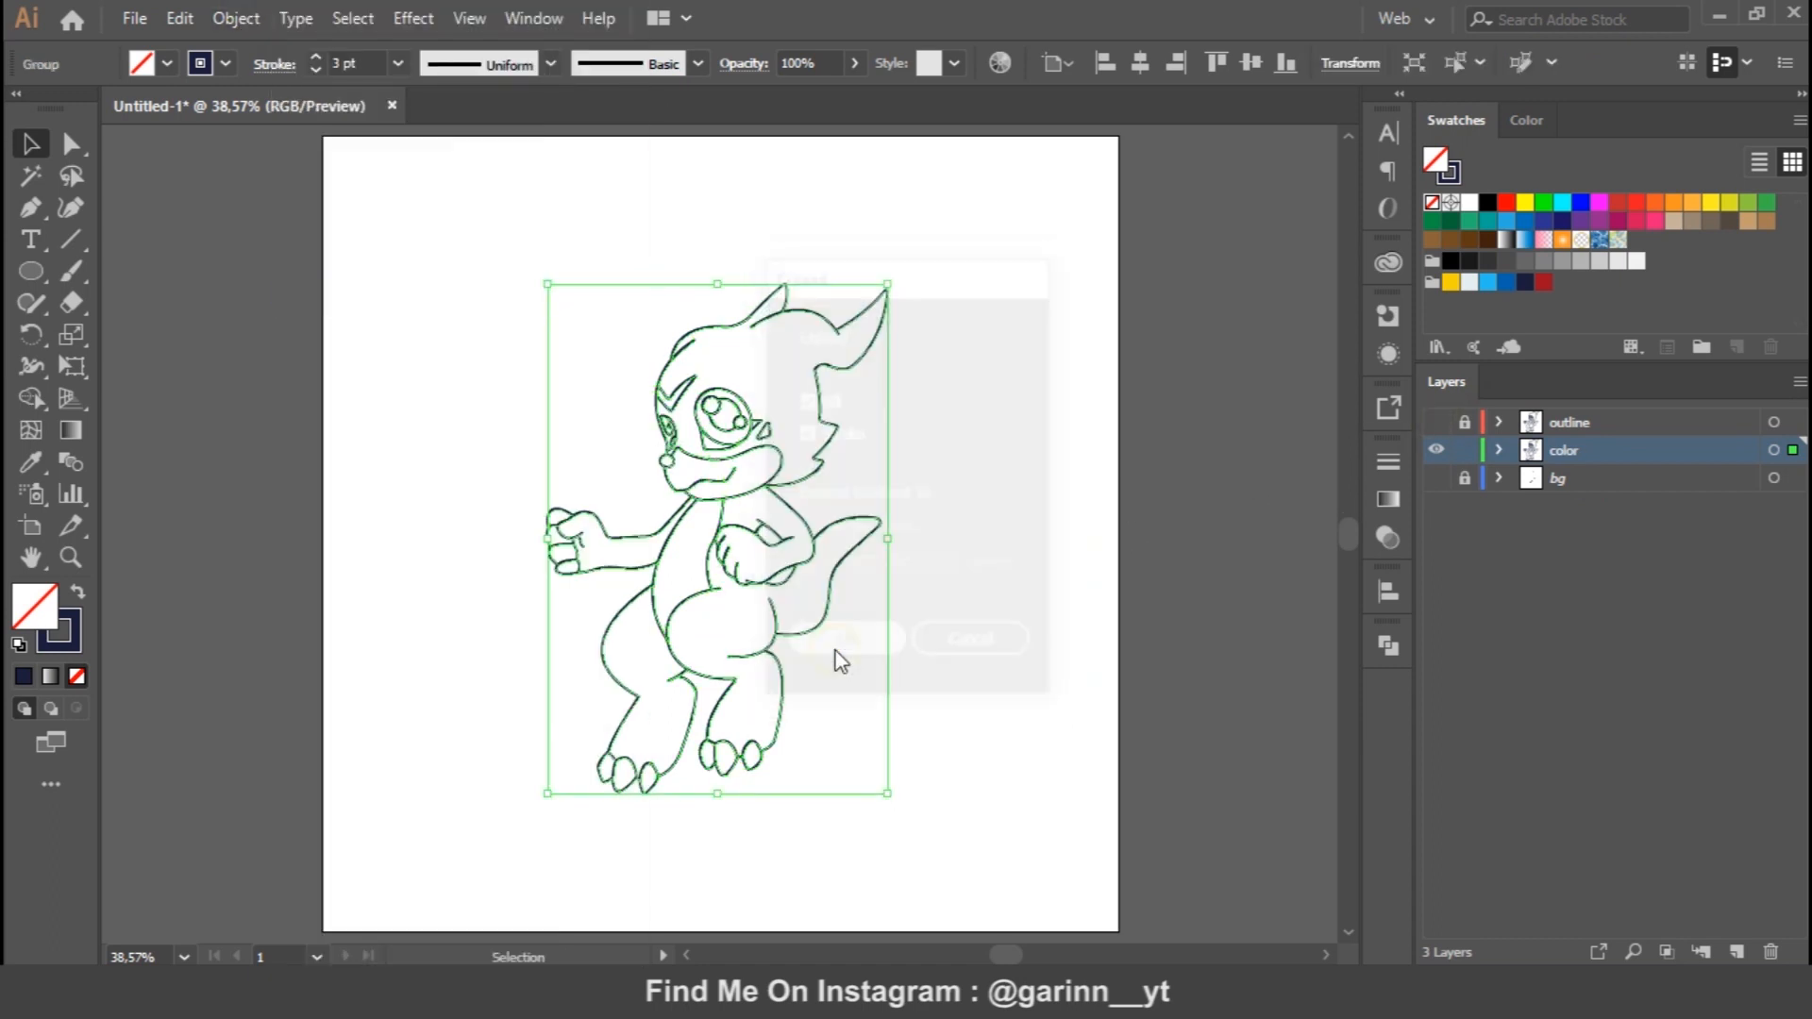
left_click(1387, 591)
left_click(1387, 645)
left_click(1081, 706)
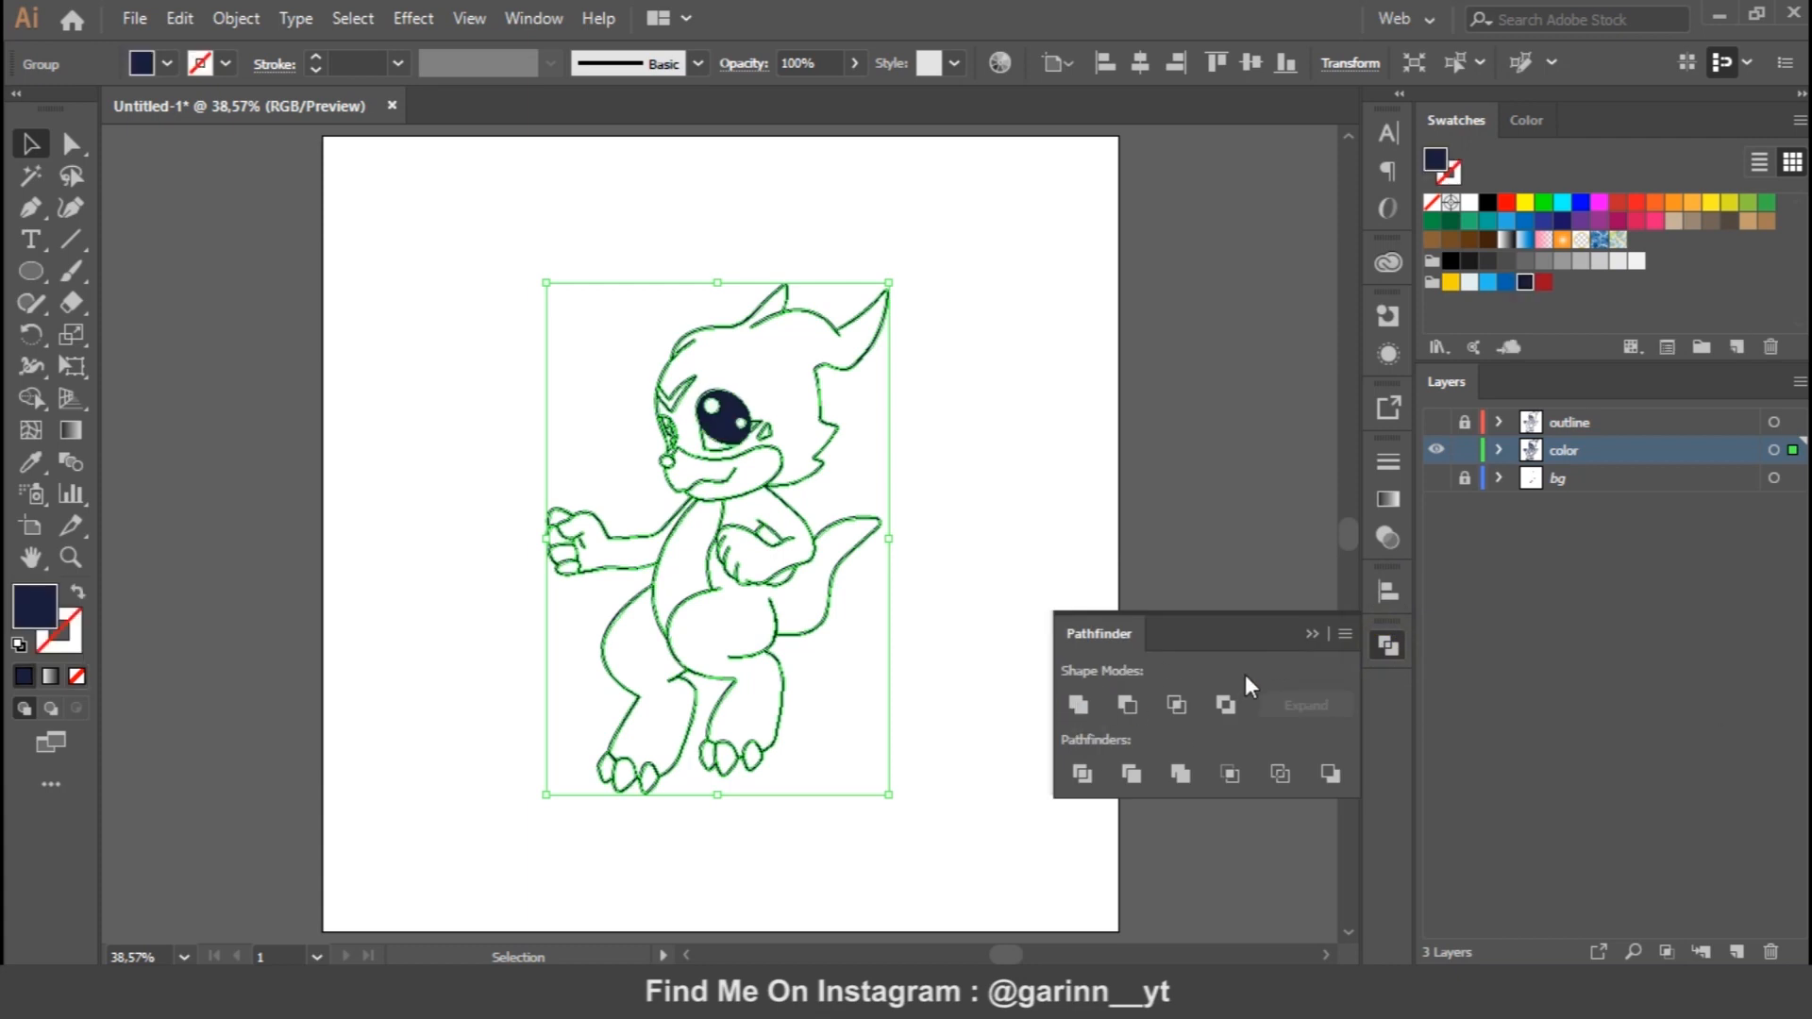
left_click(1383, 644)
Undo the uniting, expanding and grouping of the copied line art
key("ctrl+z")
left_click(1003, 508)
key("ctrl+plus")
key("ctrl+plus")
key("ctrl+plus")
key("ctrl+plus")
key("ctrl+plus")
left_click_drag(892, 397, 949, 817)
key("ctrl+z")
key("ctrl+z")
left_click(1027, 251)
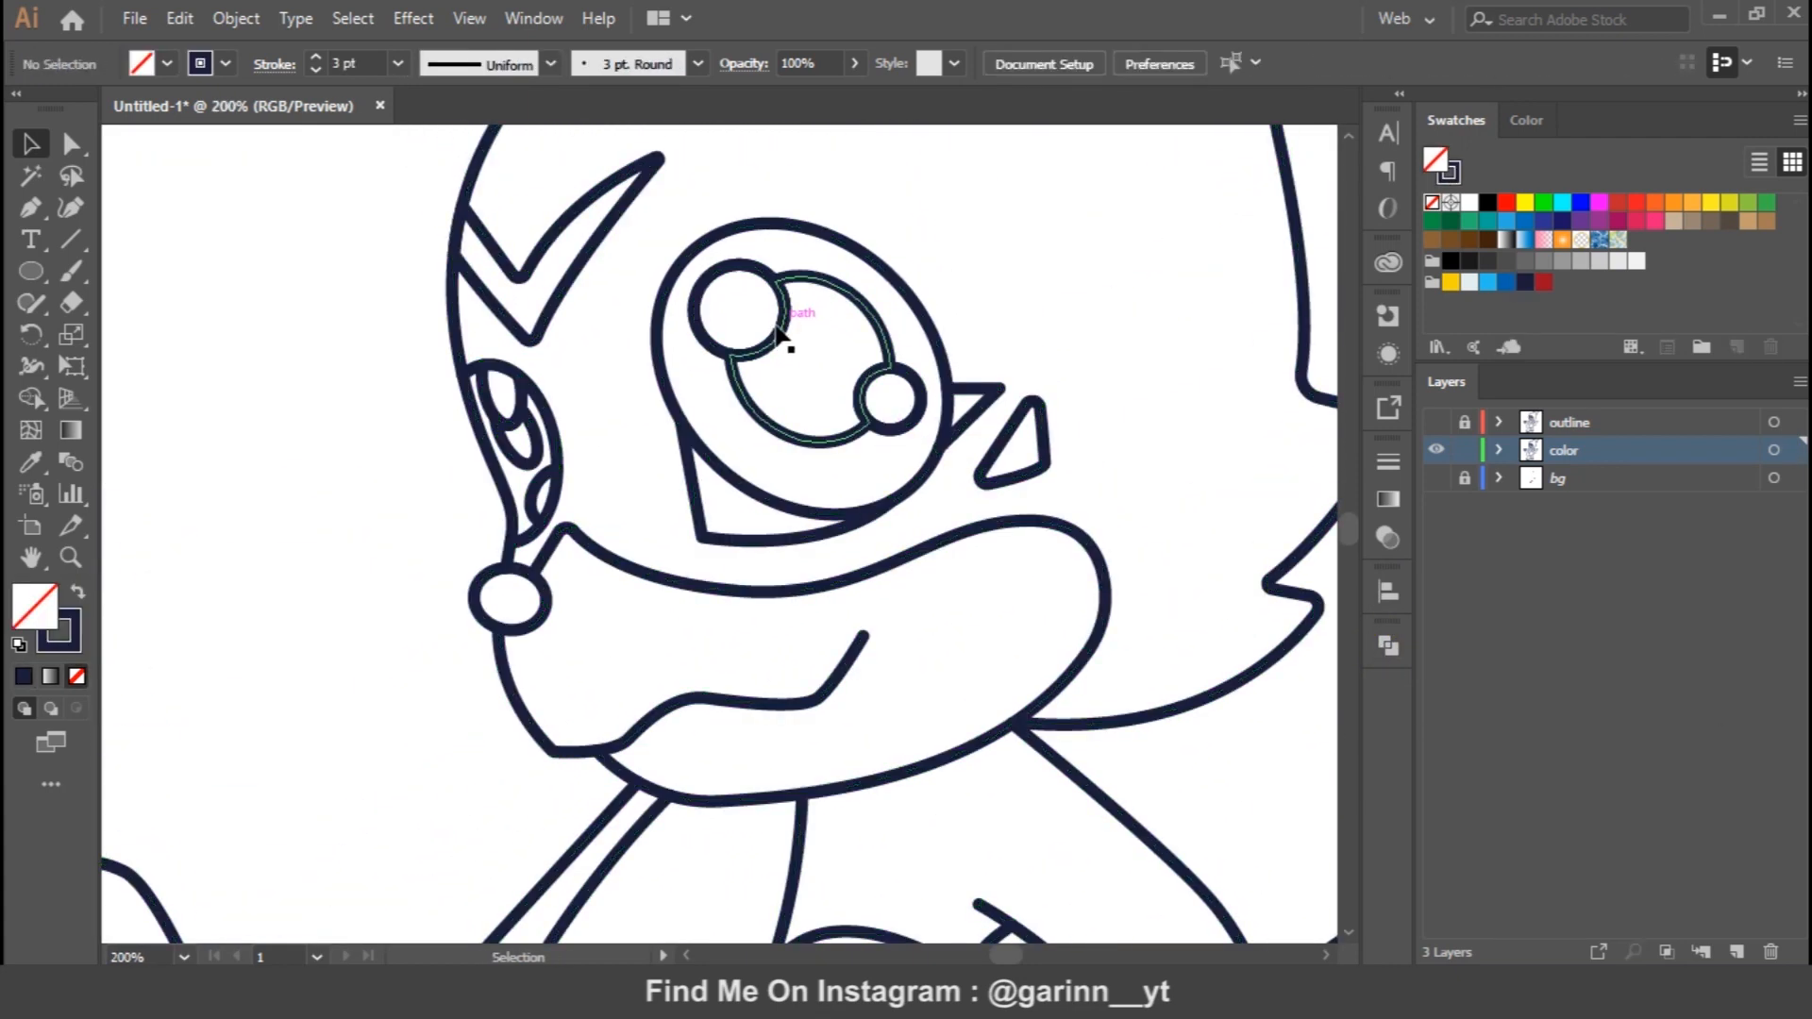
Remove the iris outline and the small highlight circle from the large eye on the color layer
left_click_drag(885, 433, 888, 436)
left_click(983, 272)
left_click(883, 370)
key("Delete")
left_click(864, 396)
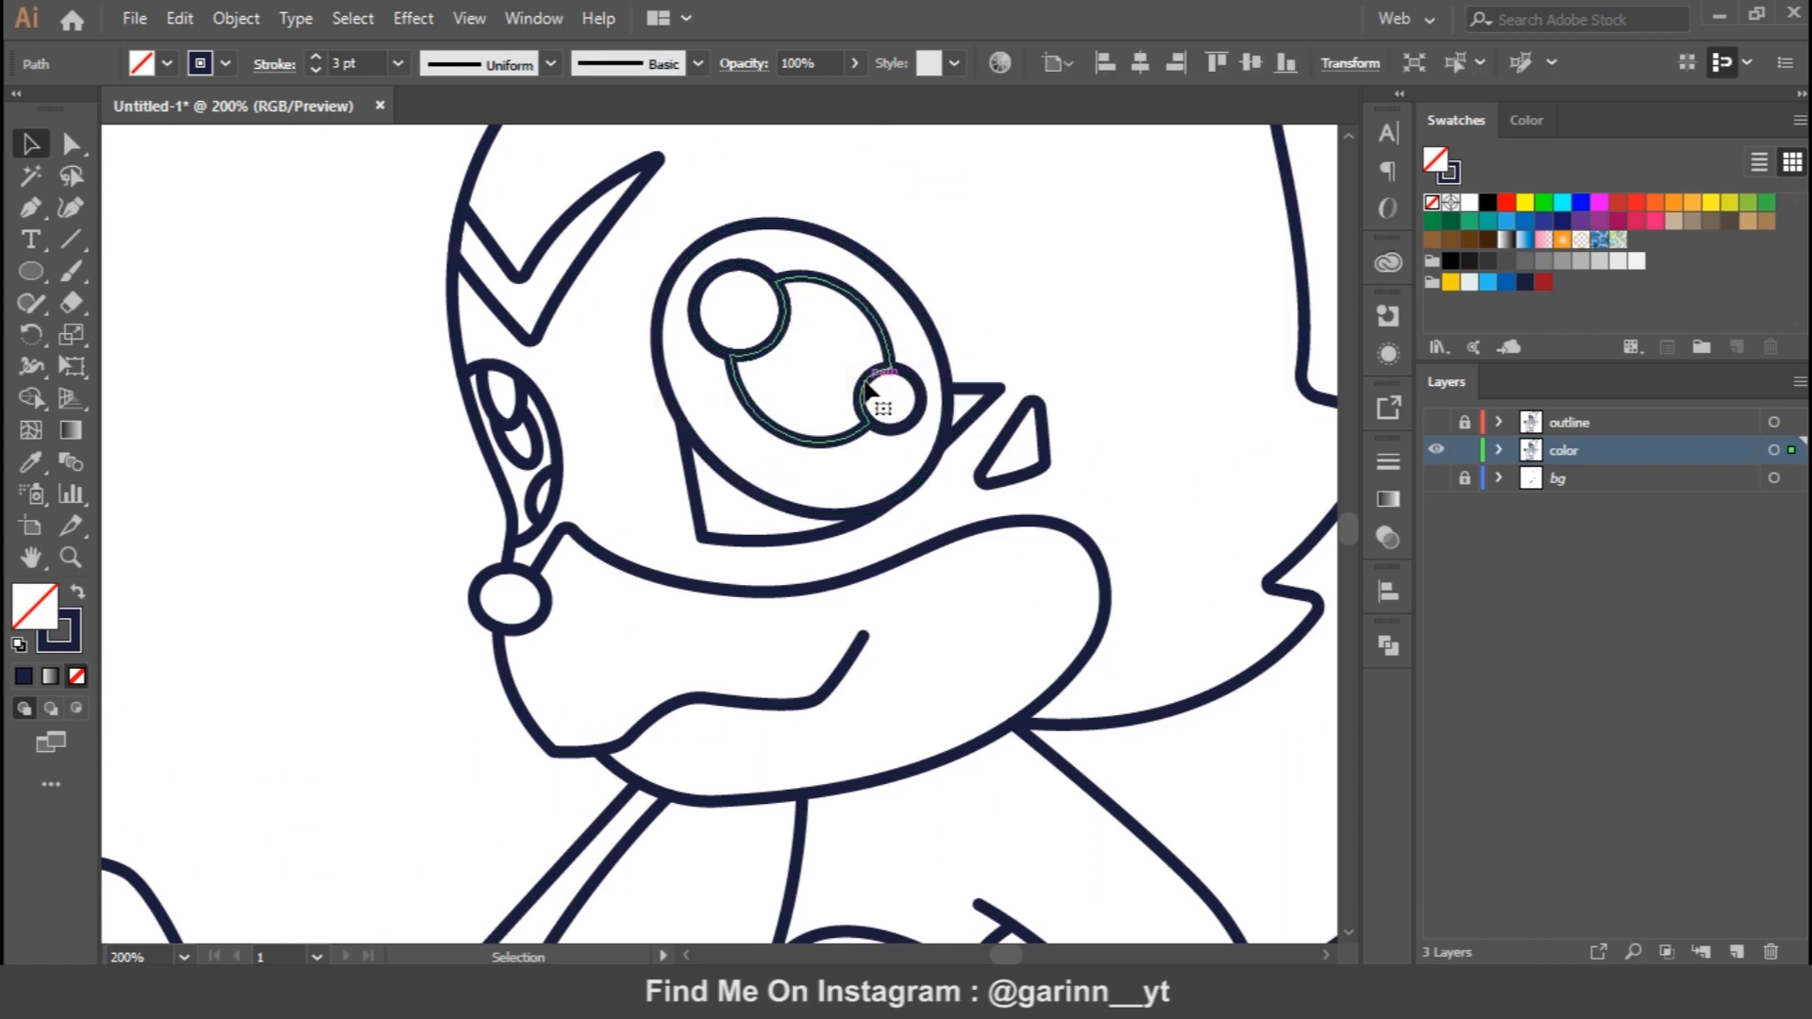
left_click(865, 401, "shift")
left_click(29, 406)
key("v")
left_click(32, 401)
left_click_drag(748, 310, 887, 399)
key("v")
left_click(1134, 227)
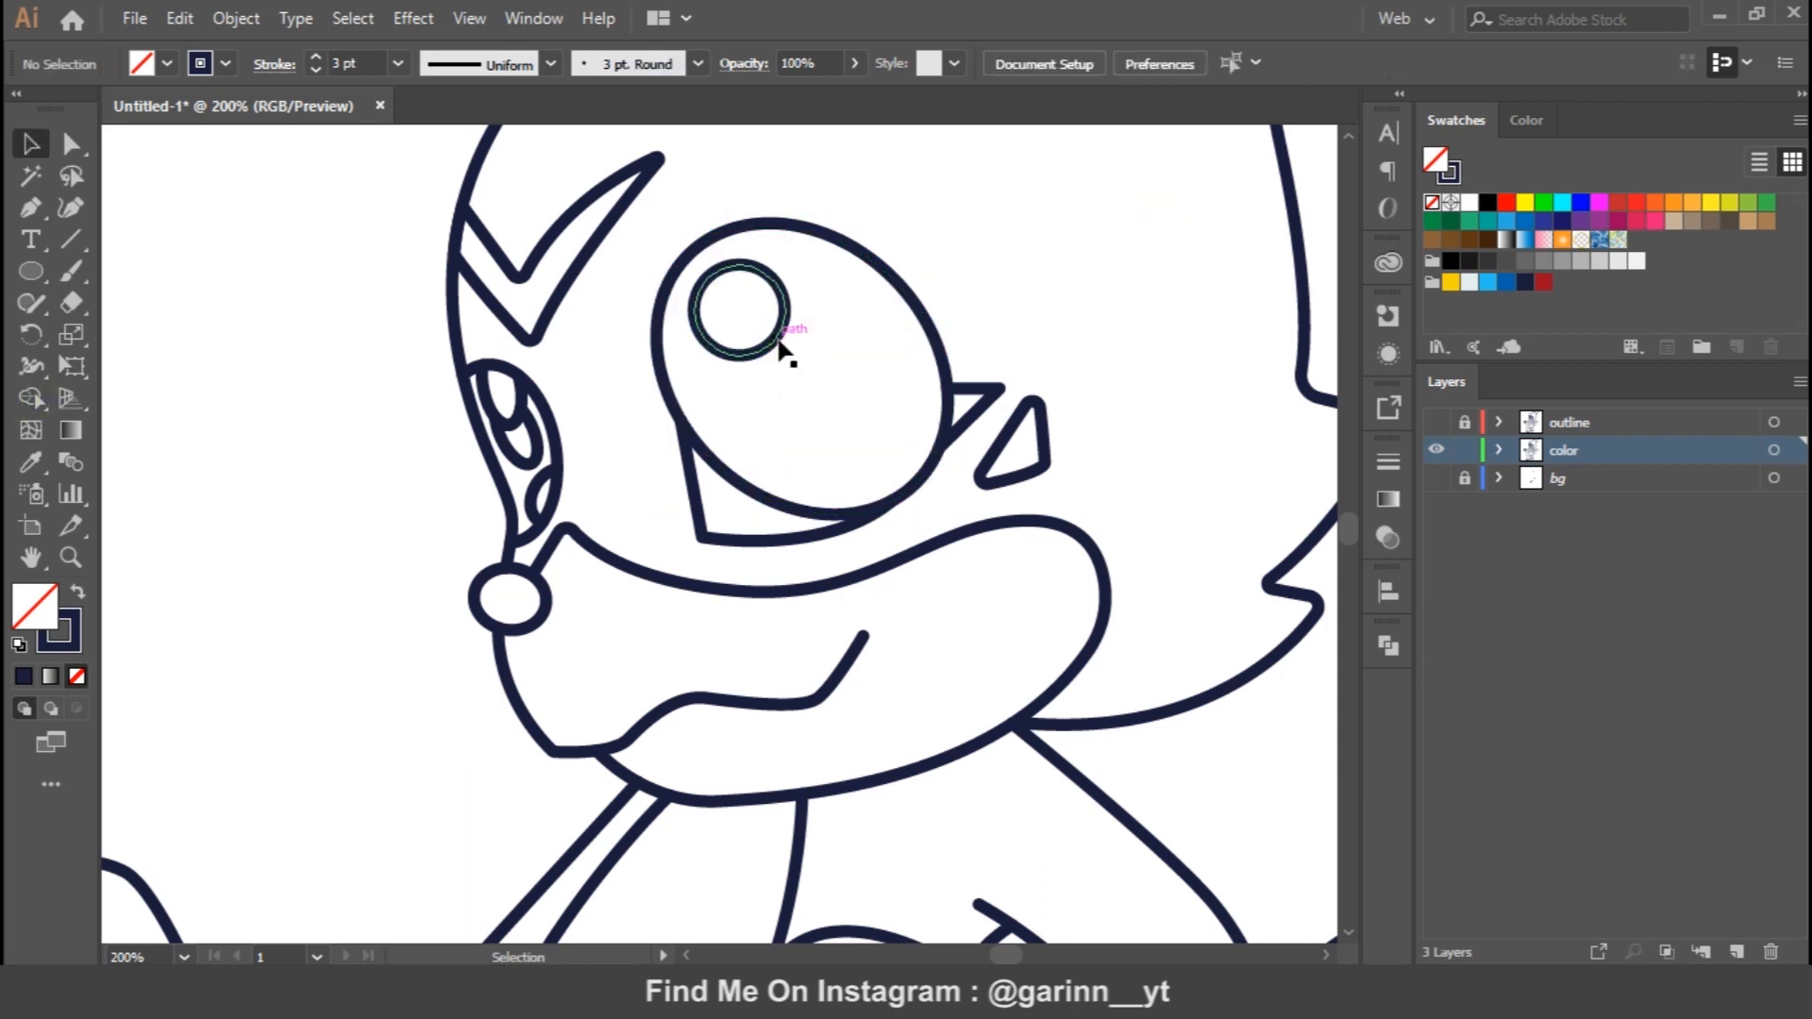
Delete the remaining large highlight circle inside the large eye
right_click(774, 344)
mouse_move(972, 752)
left_click(1175, 754)
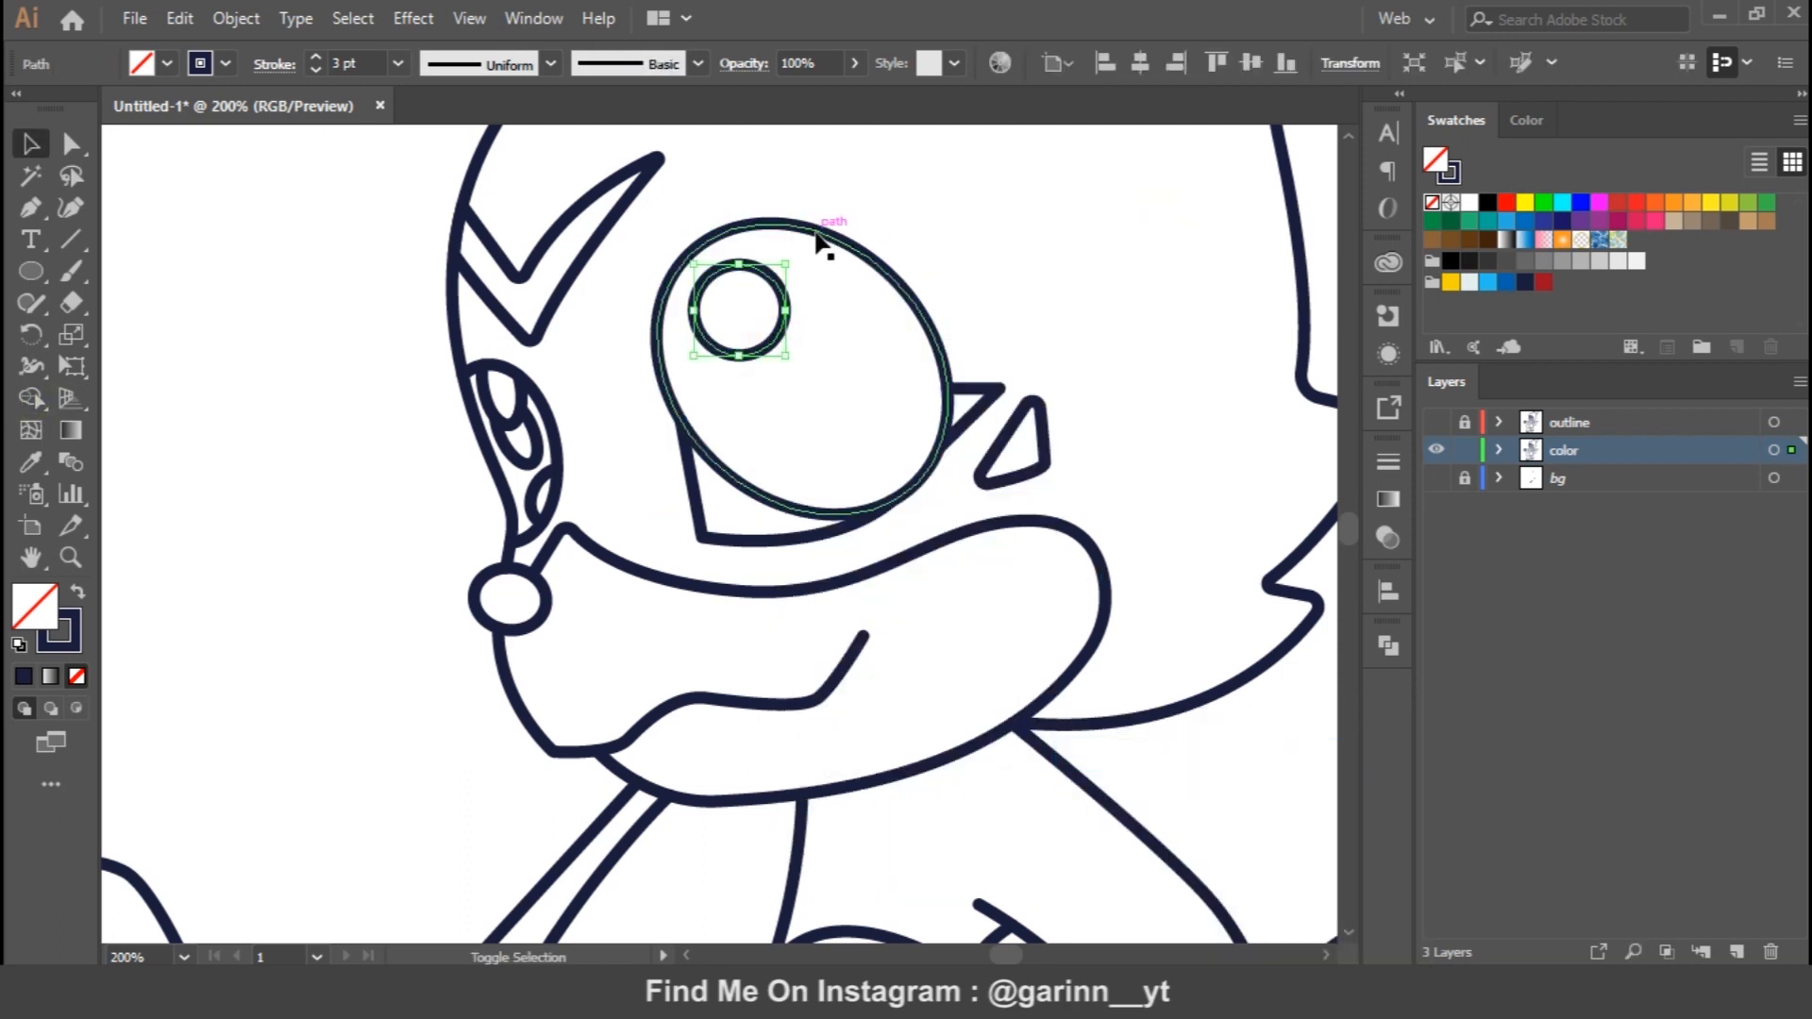
key("Delete")
Remove the inner iris shape from the narrow far eye on the color layer
left_click_drag(509, 429, 514, 395)
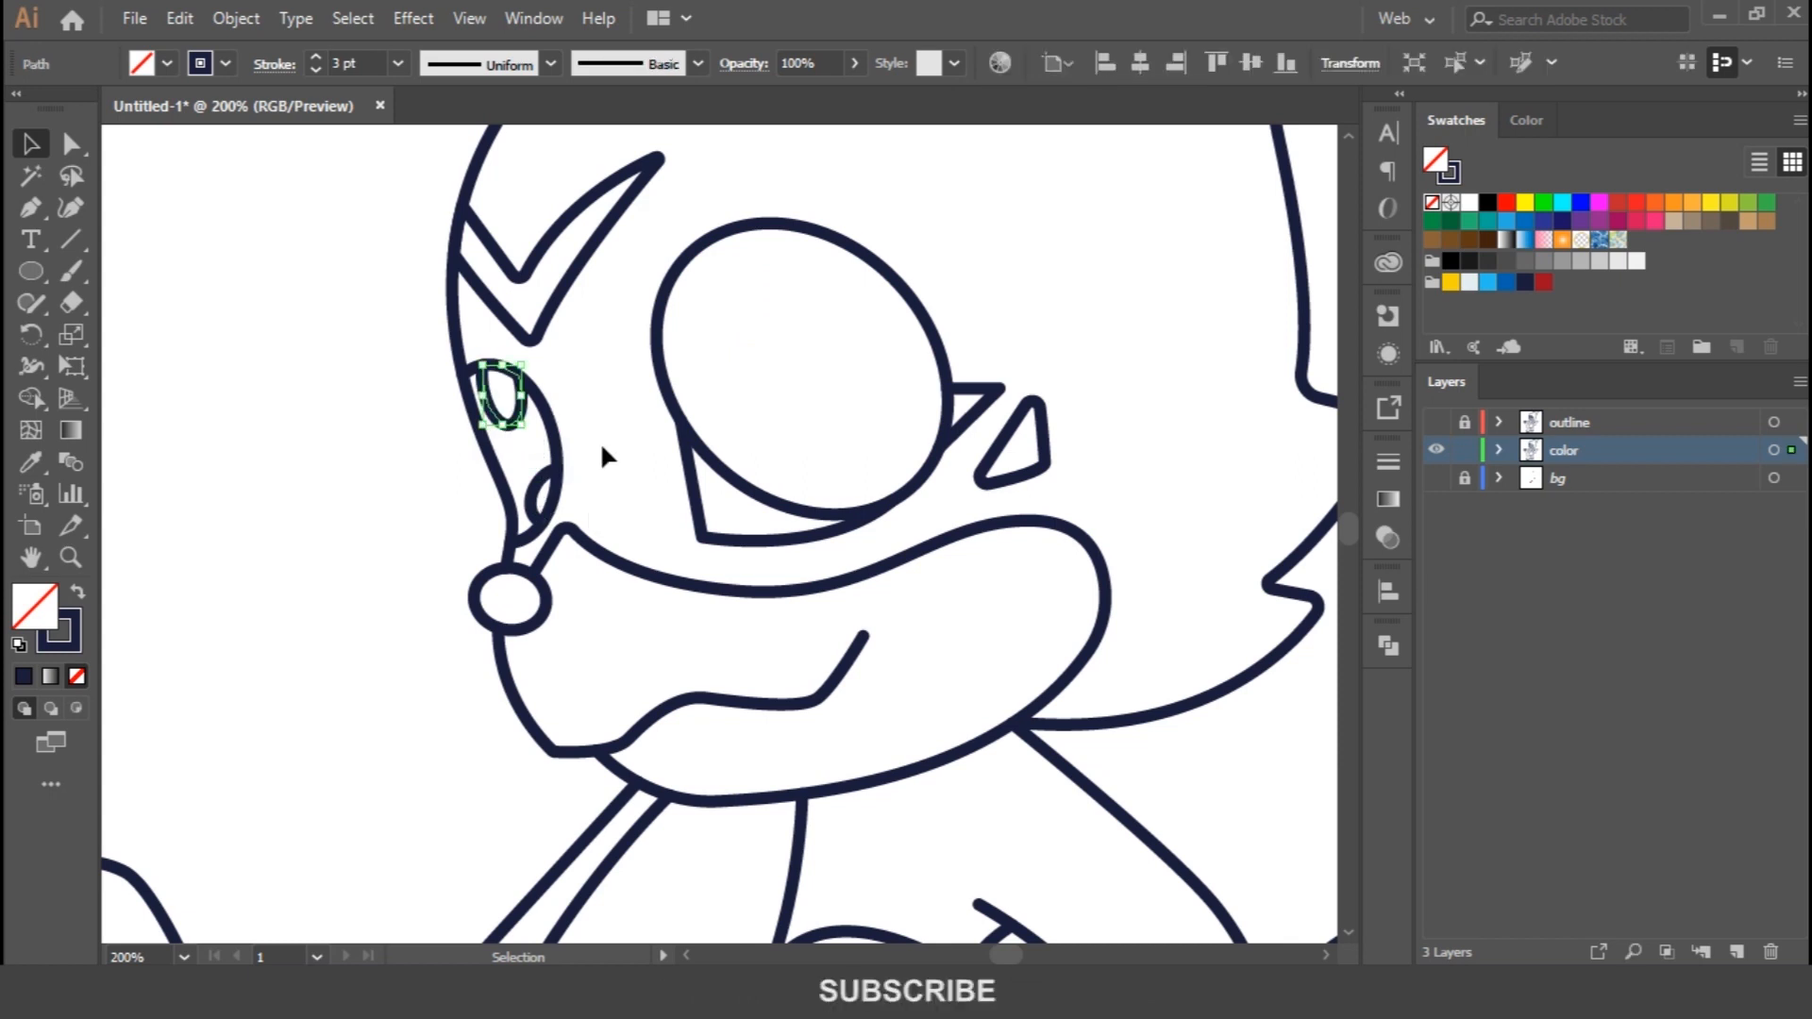
left_click(475, 338)
left_click(587, 486)
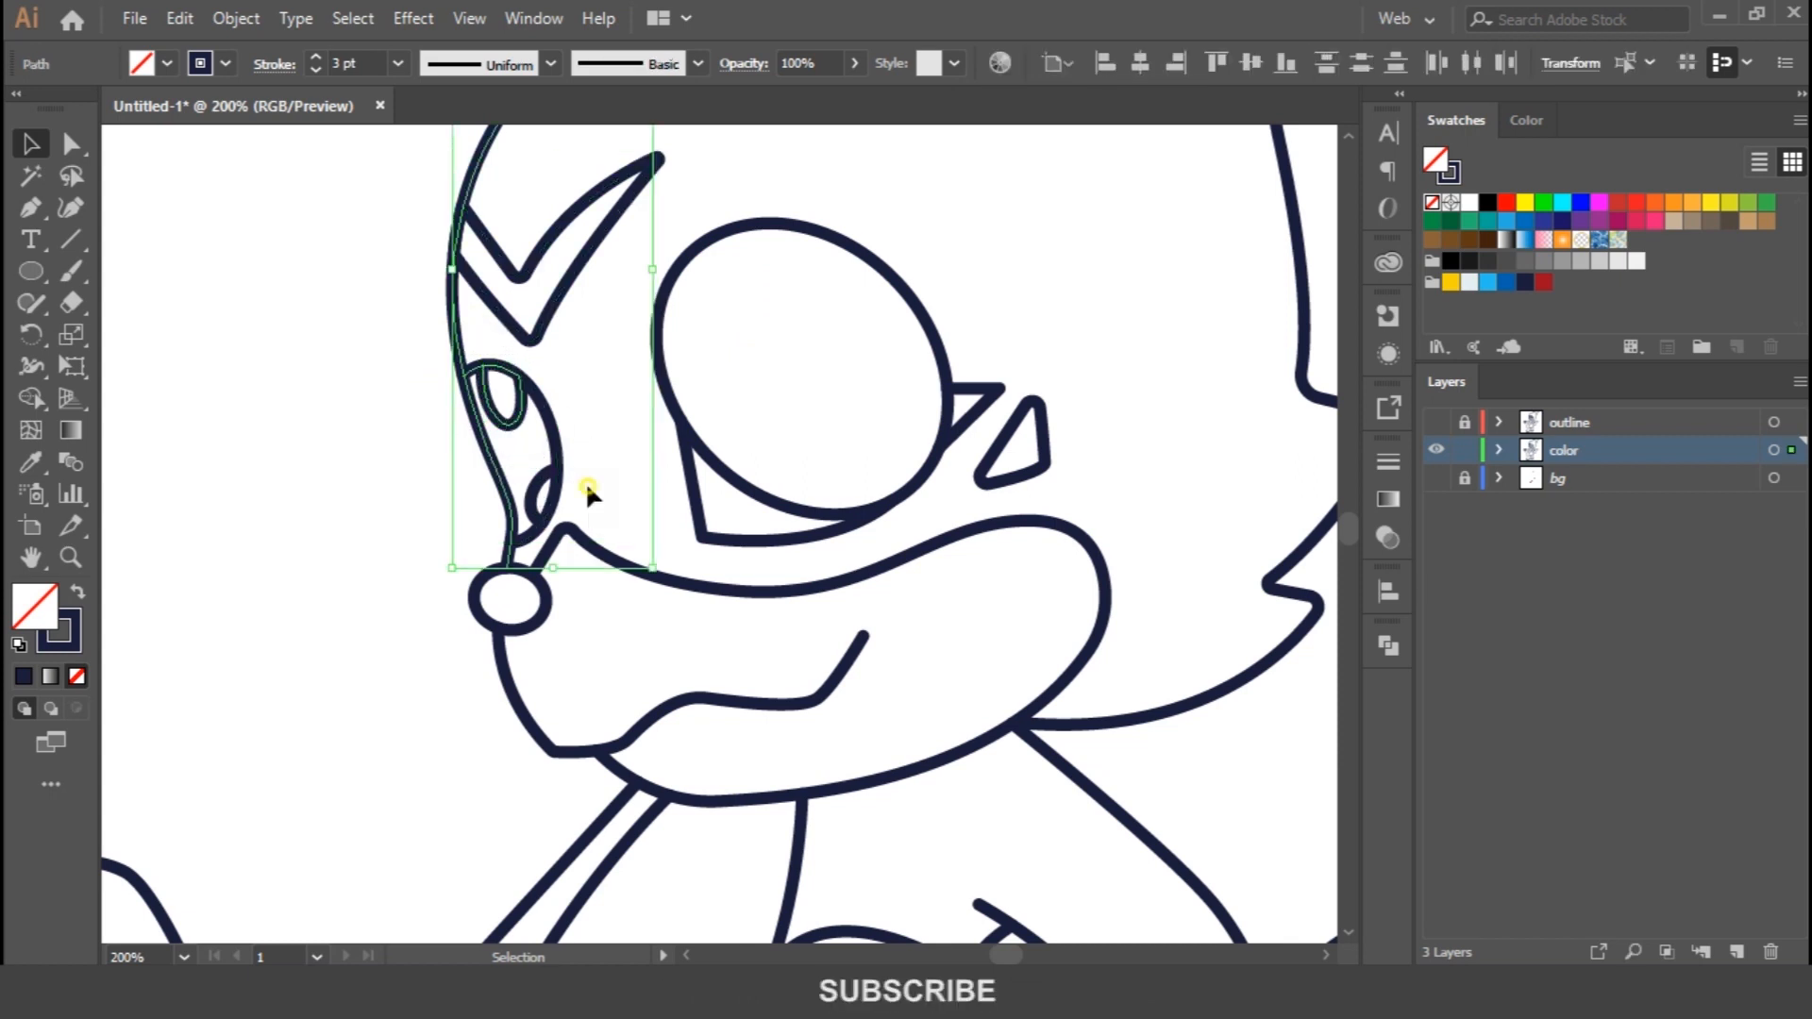
left_click(32, 397)
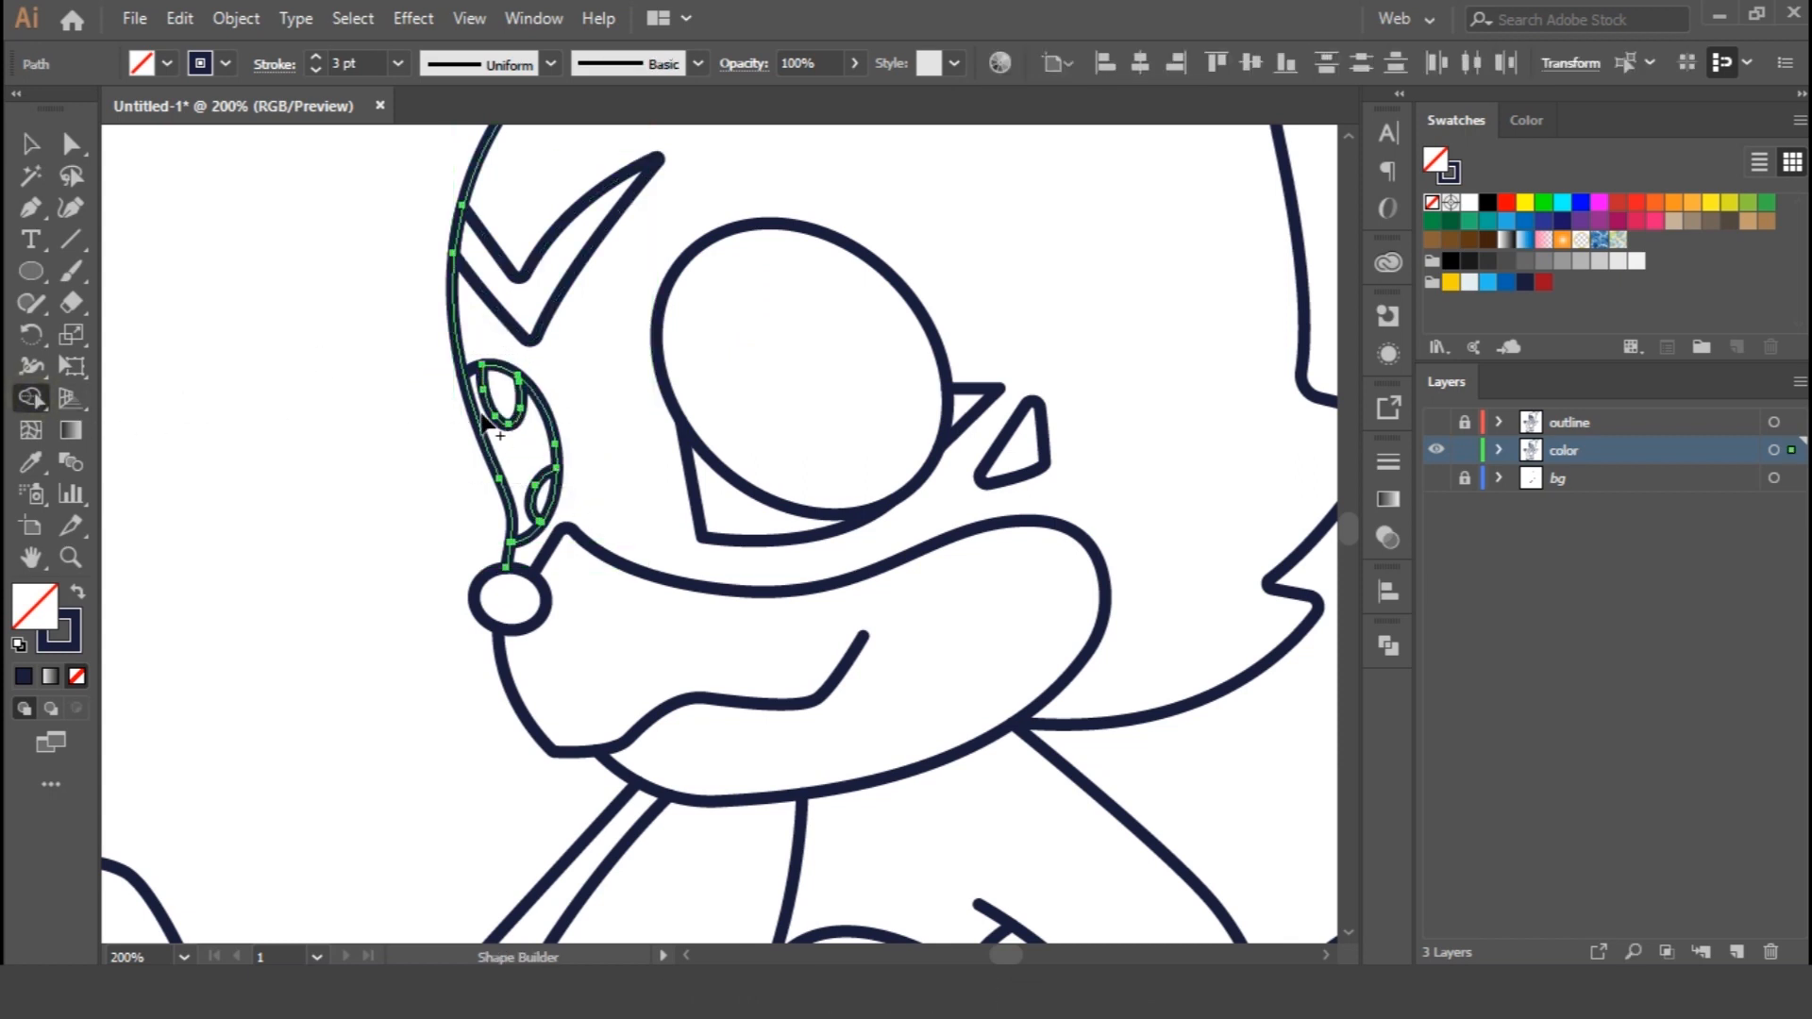
left_click(31, 143)
left_click(515, 425)
left_click(519, 416)
key("Delete")
key("ctrl+z")
Delete the upper highlight and the broken outline pieces of the narrow far eye
left_click(475, 277)
left_click(553, 424)
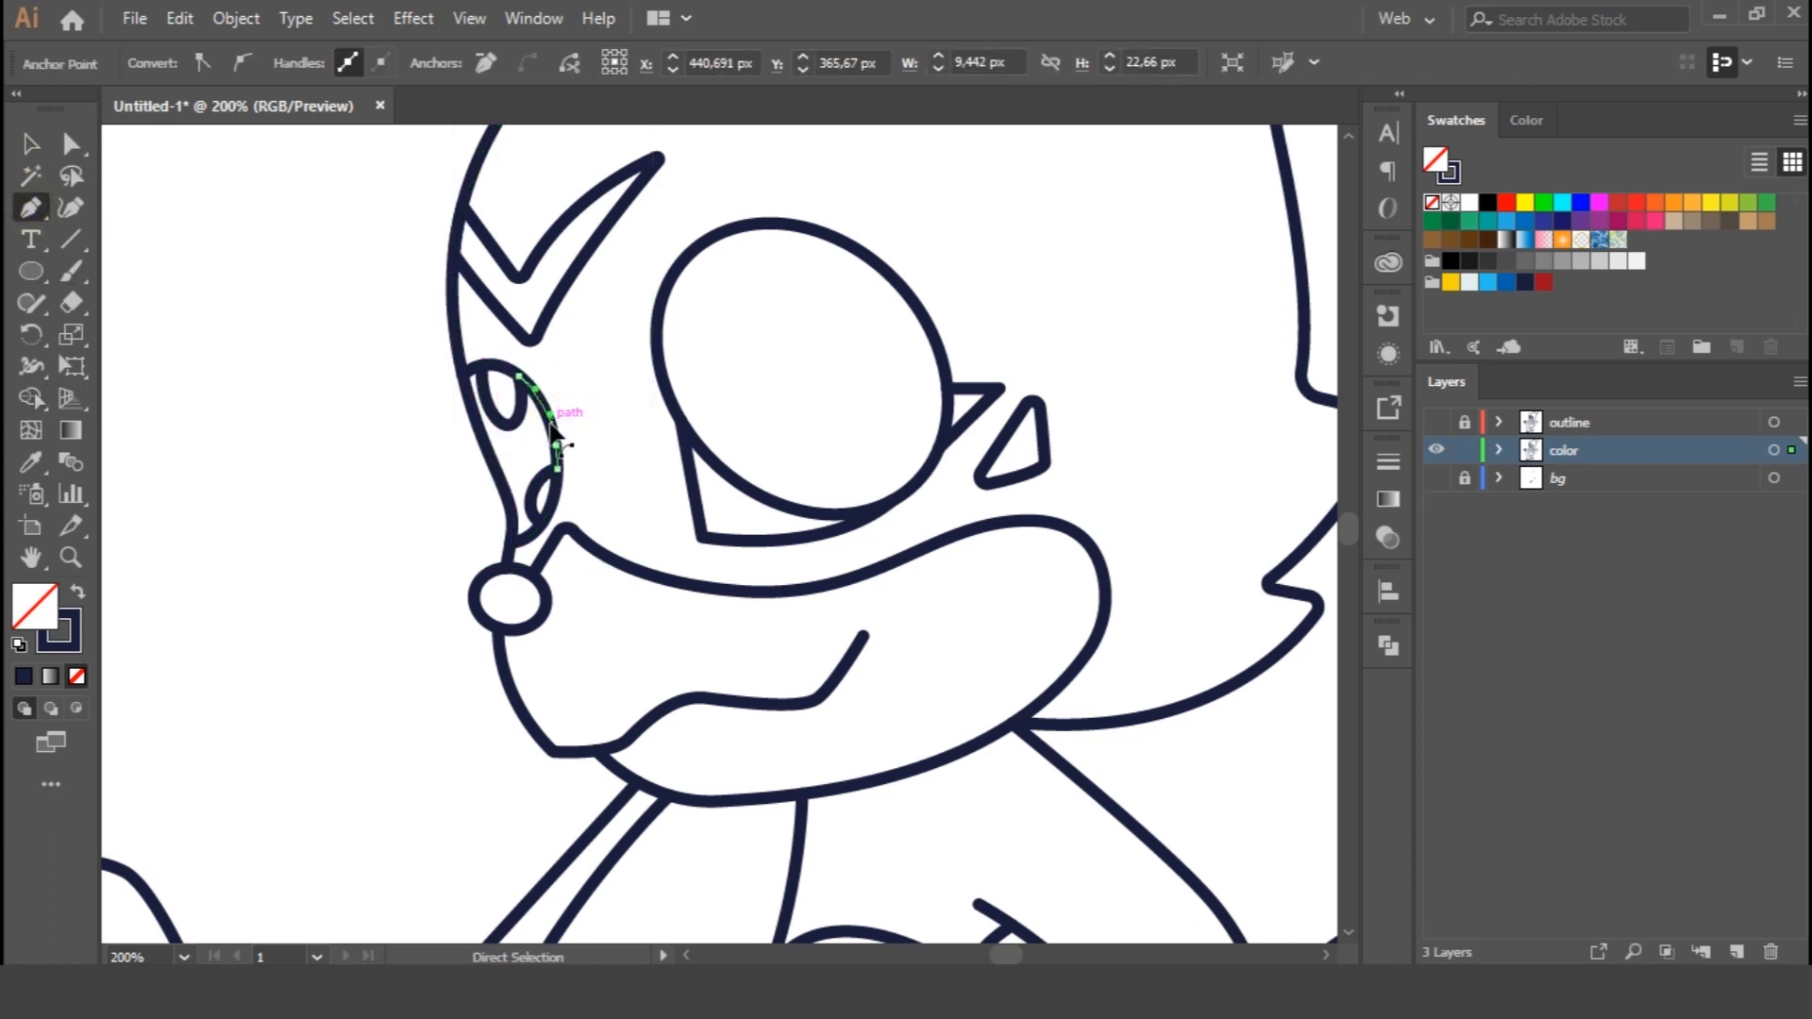
key("v")
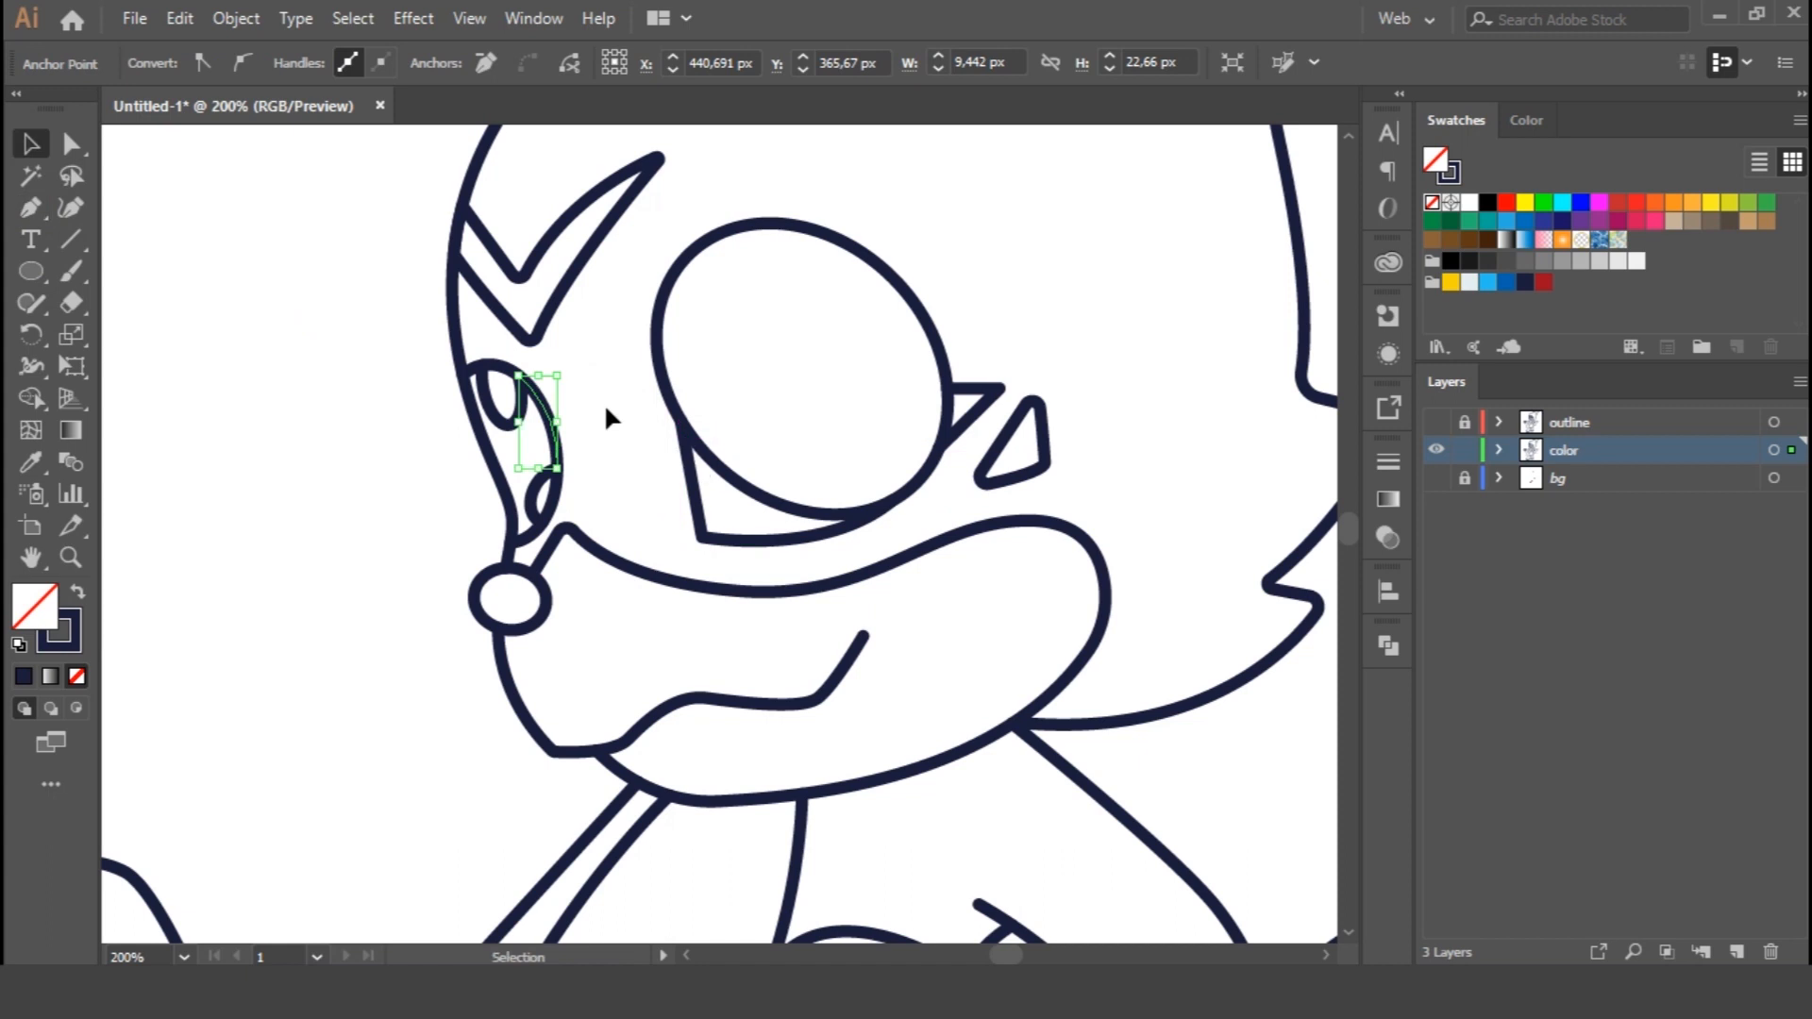
left_click(608, 407)
left_click_drag(490, 351, 562, 439)
key("Delete")
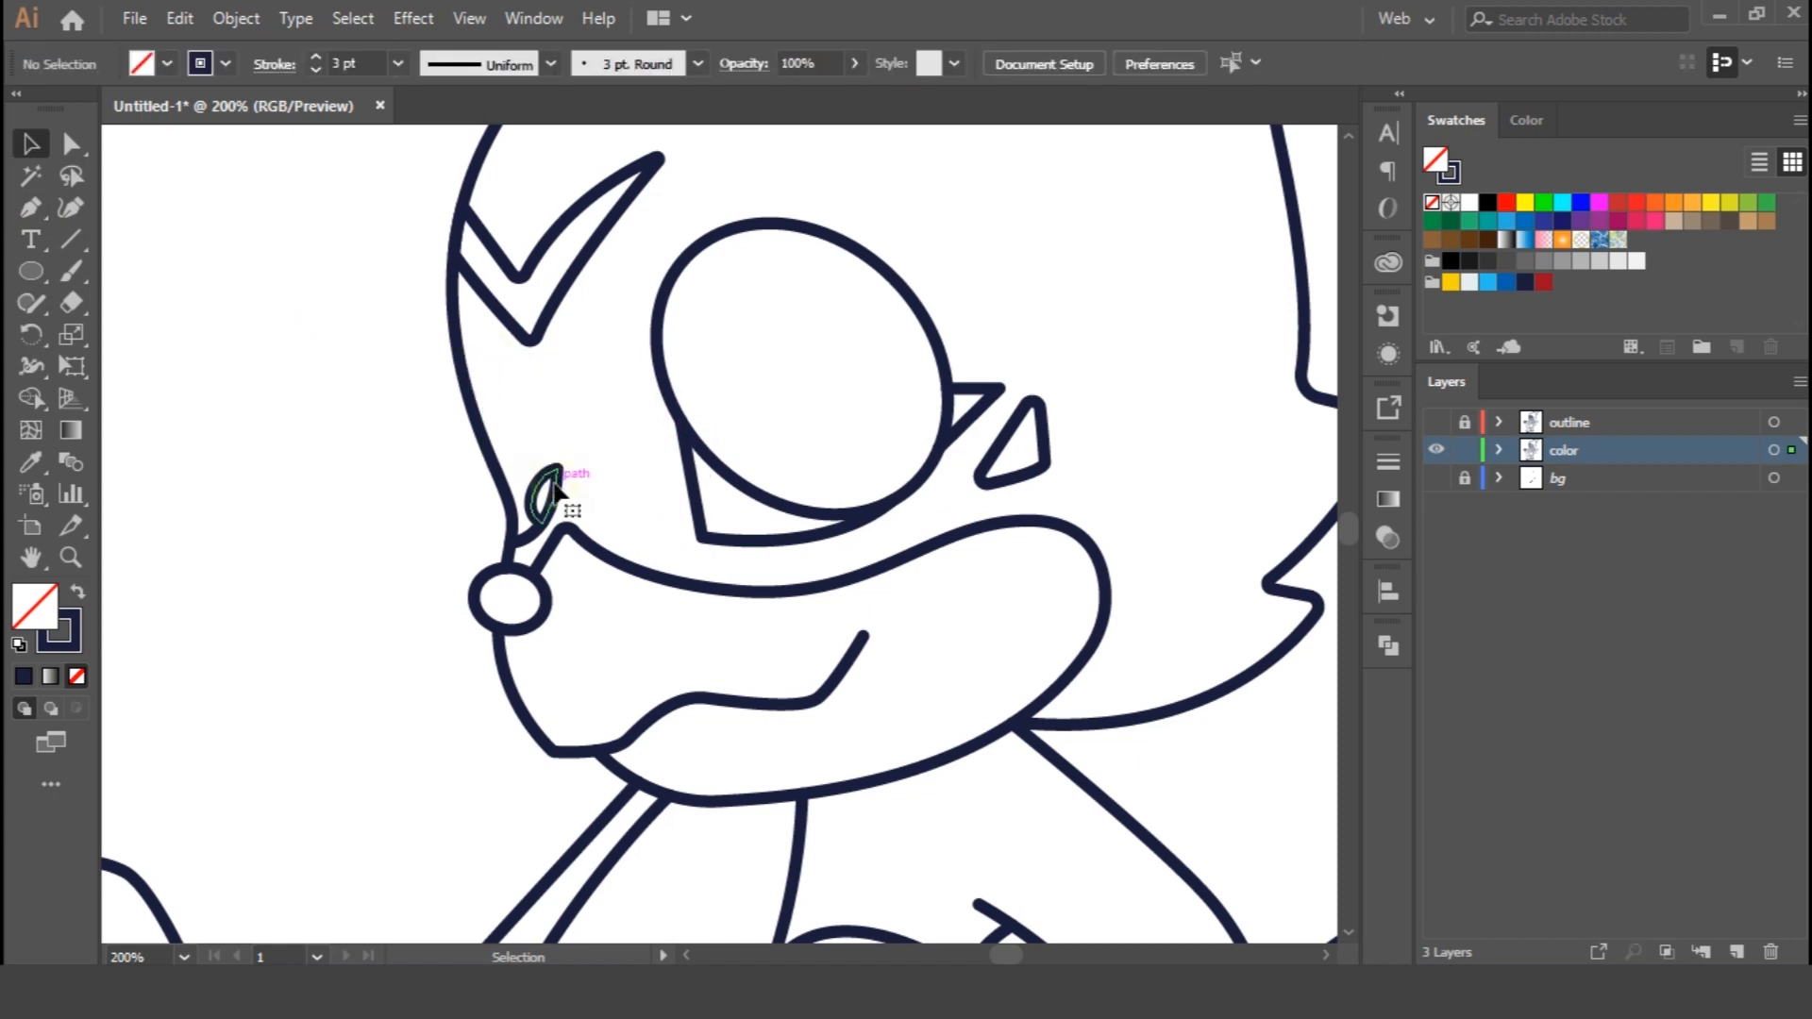
Copy the narrow far eye's outline from the outline layer to the color layer, with the outline layer locked and hidden again
left_click(1436, 424)
left_click(1466, 423)
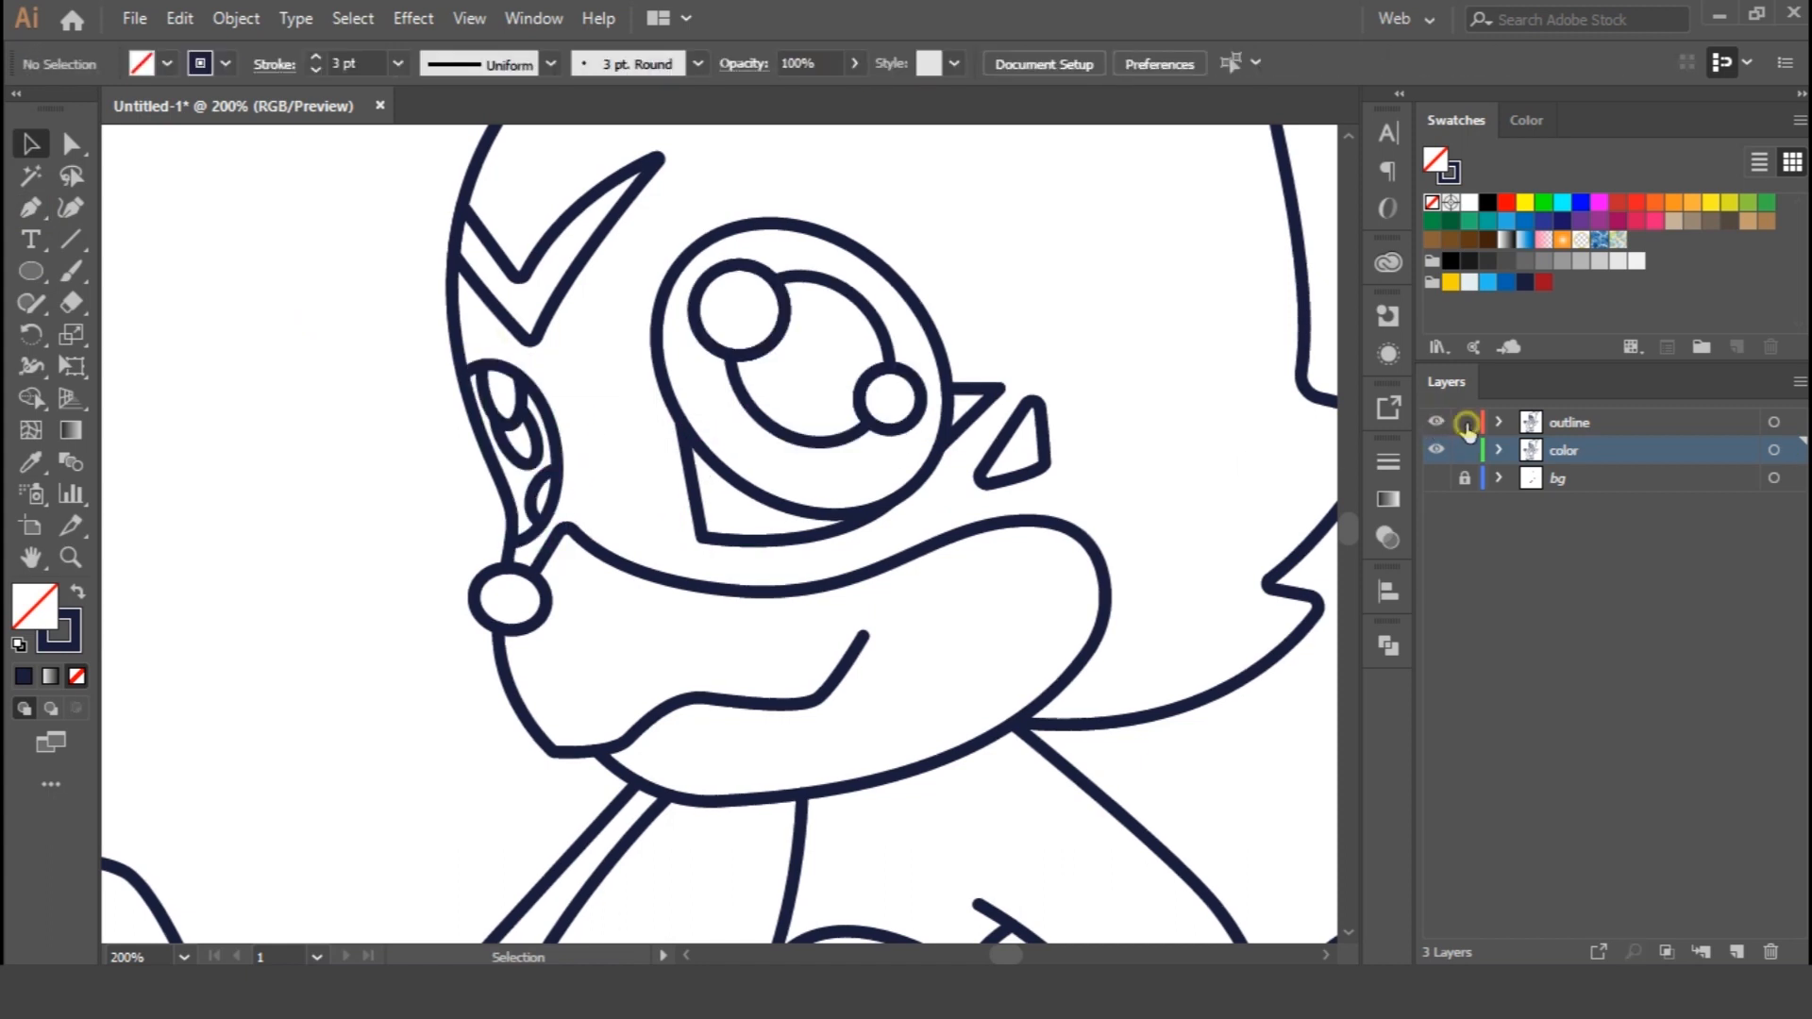
left_click(510, 376)
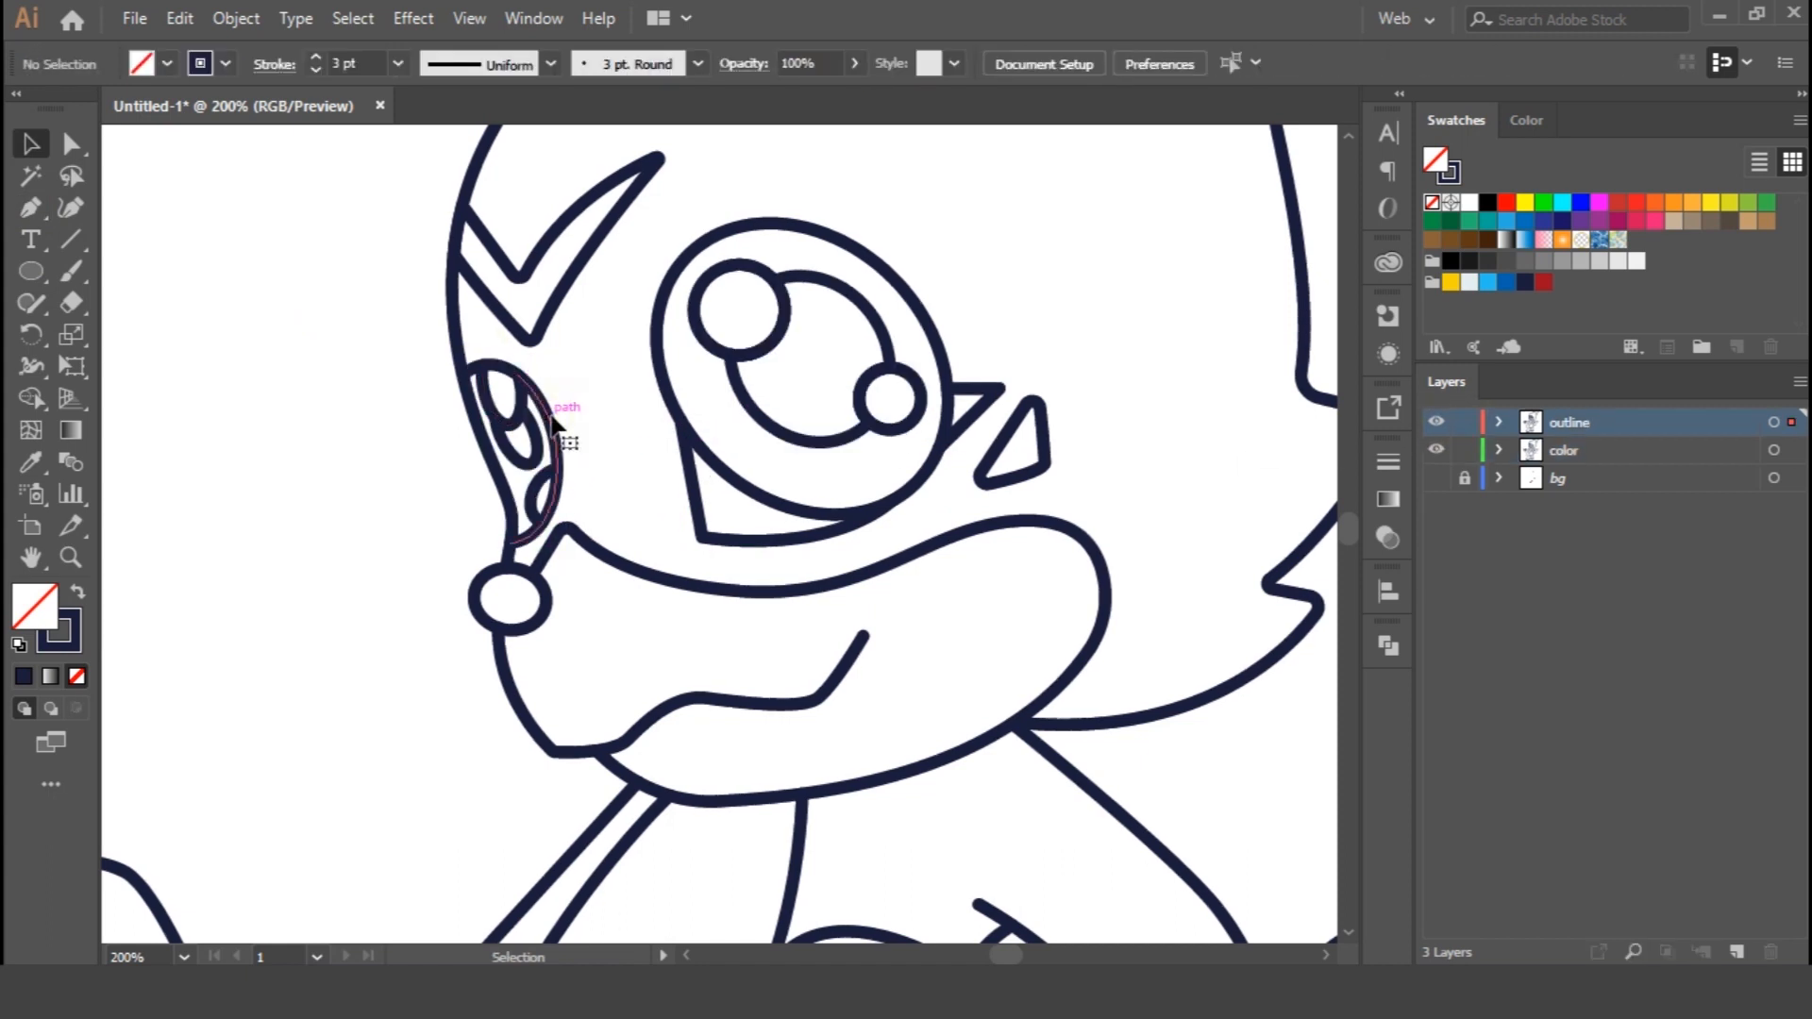
left_click(473, 375, "shift")
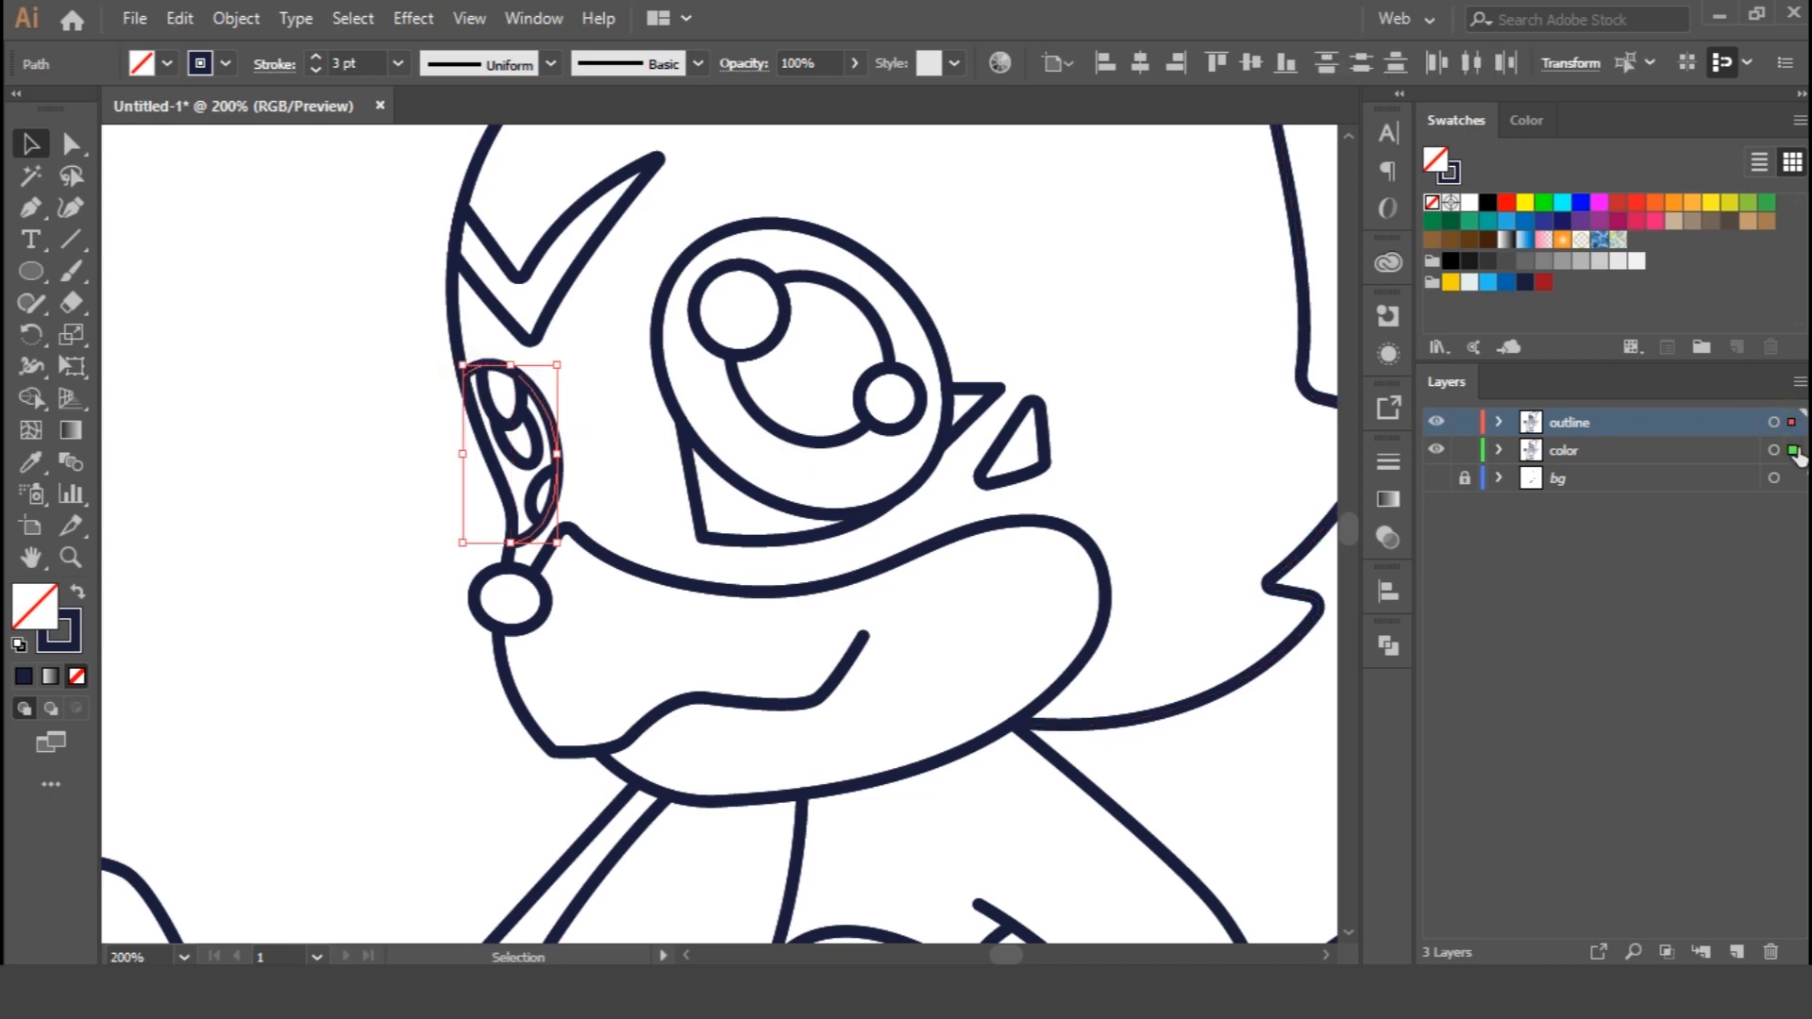
left_click_drag(1796, 454, 1793, 451)
left_click(1437, 451, "alt")
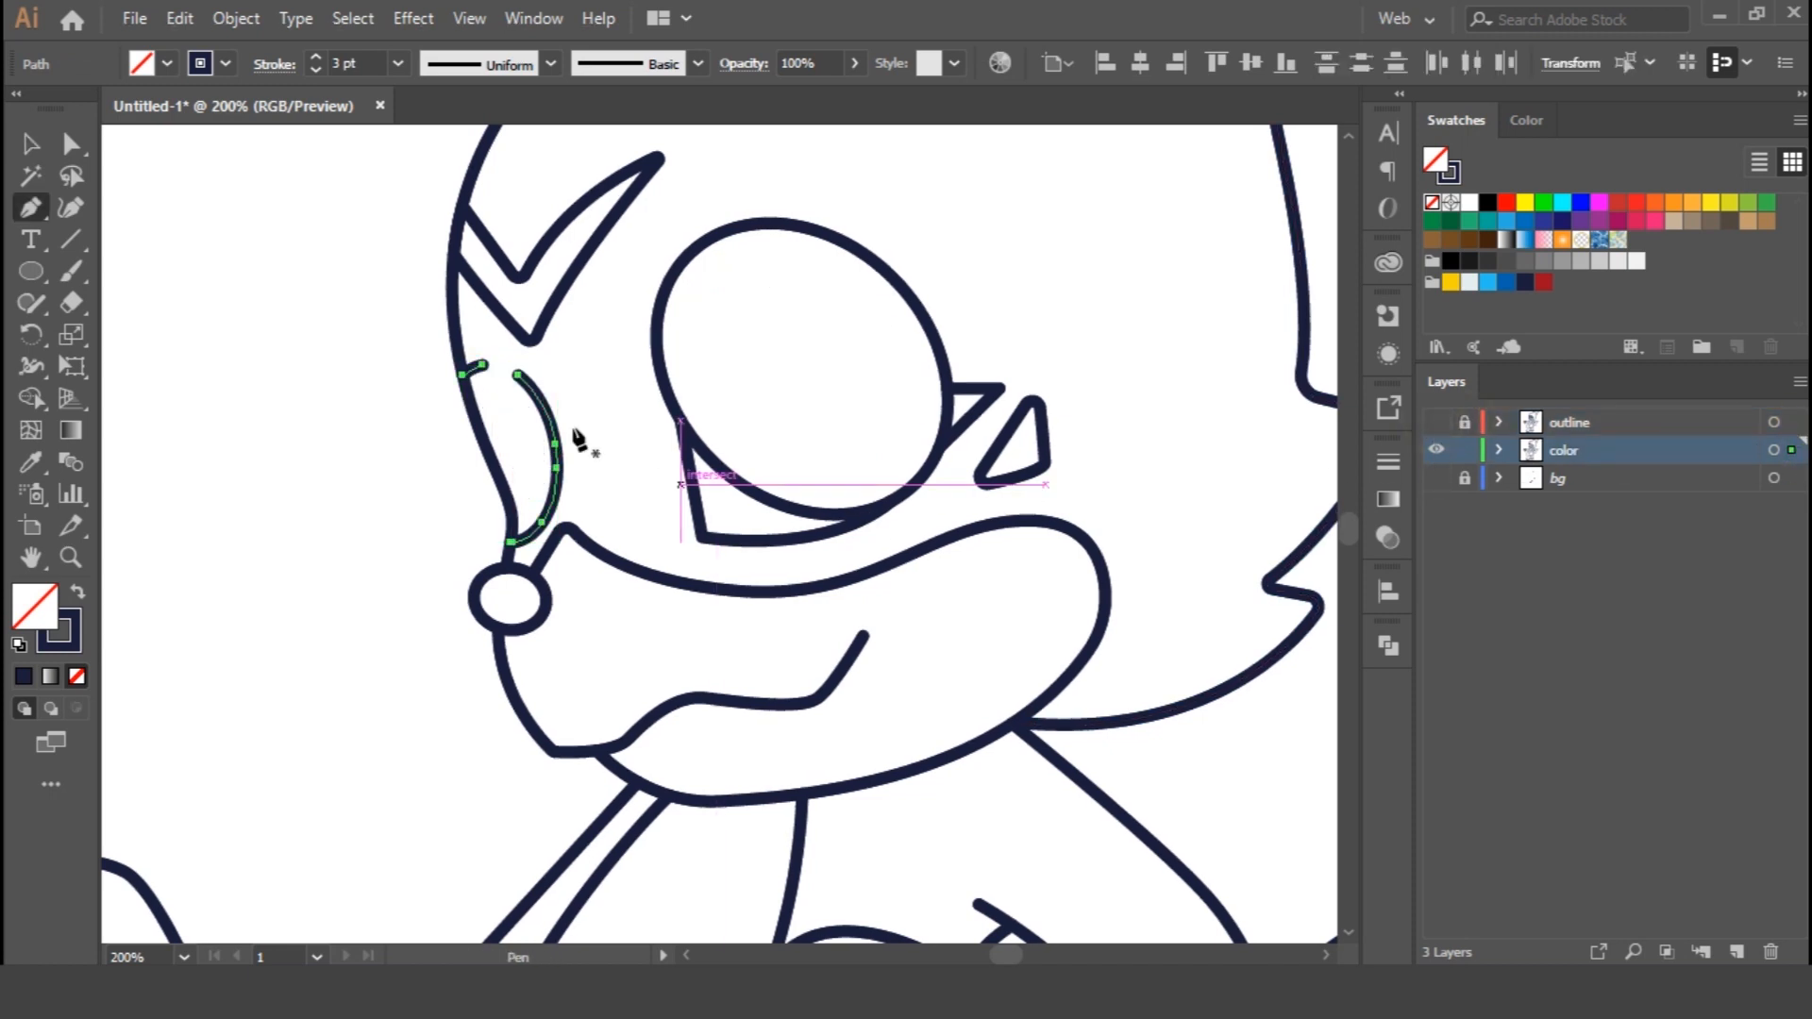
Join the gap in the narrow eye's outline and close the path with a curve extending beyond the face contour
key("p")
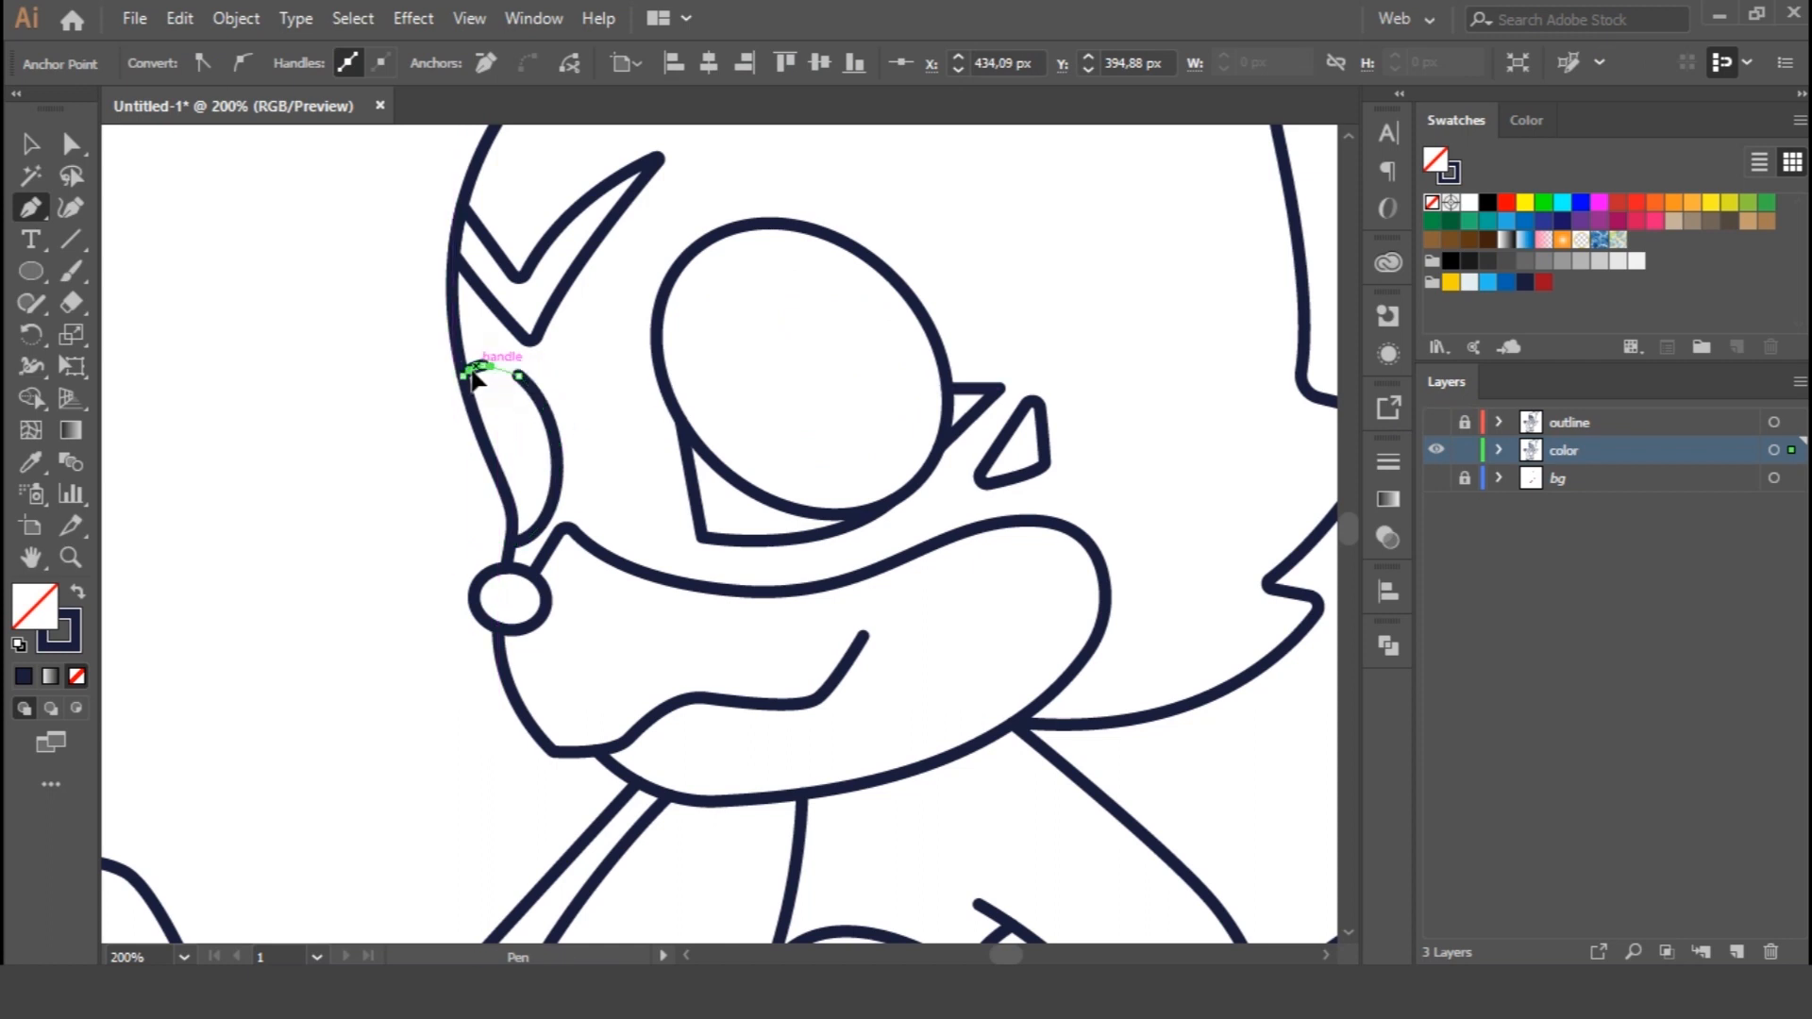
left_click(482, 365)
key("ctrl+=")
key("ctrl+=")
key("ctrl+=")
scroll(736, 566, "up", 4)
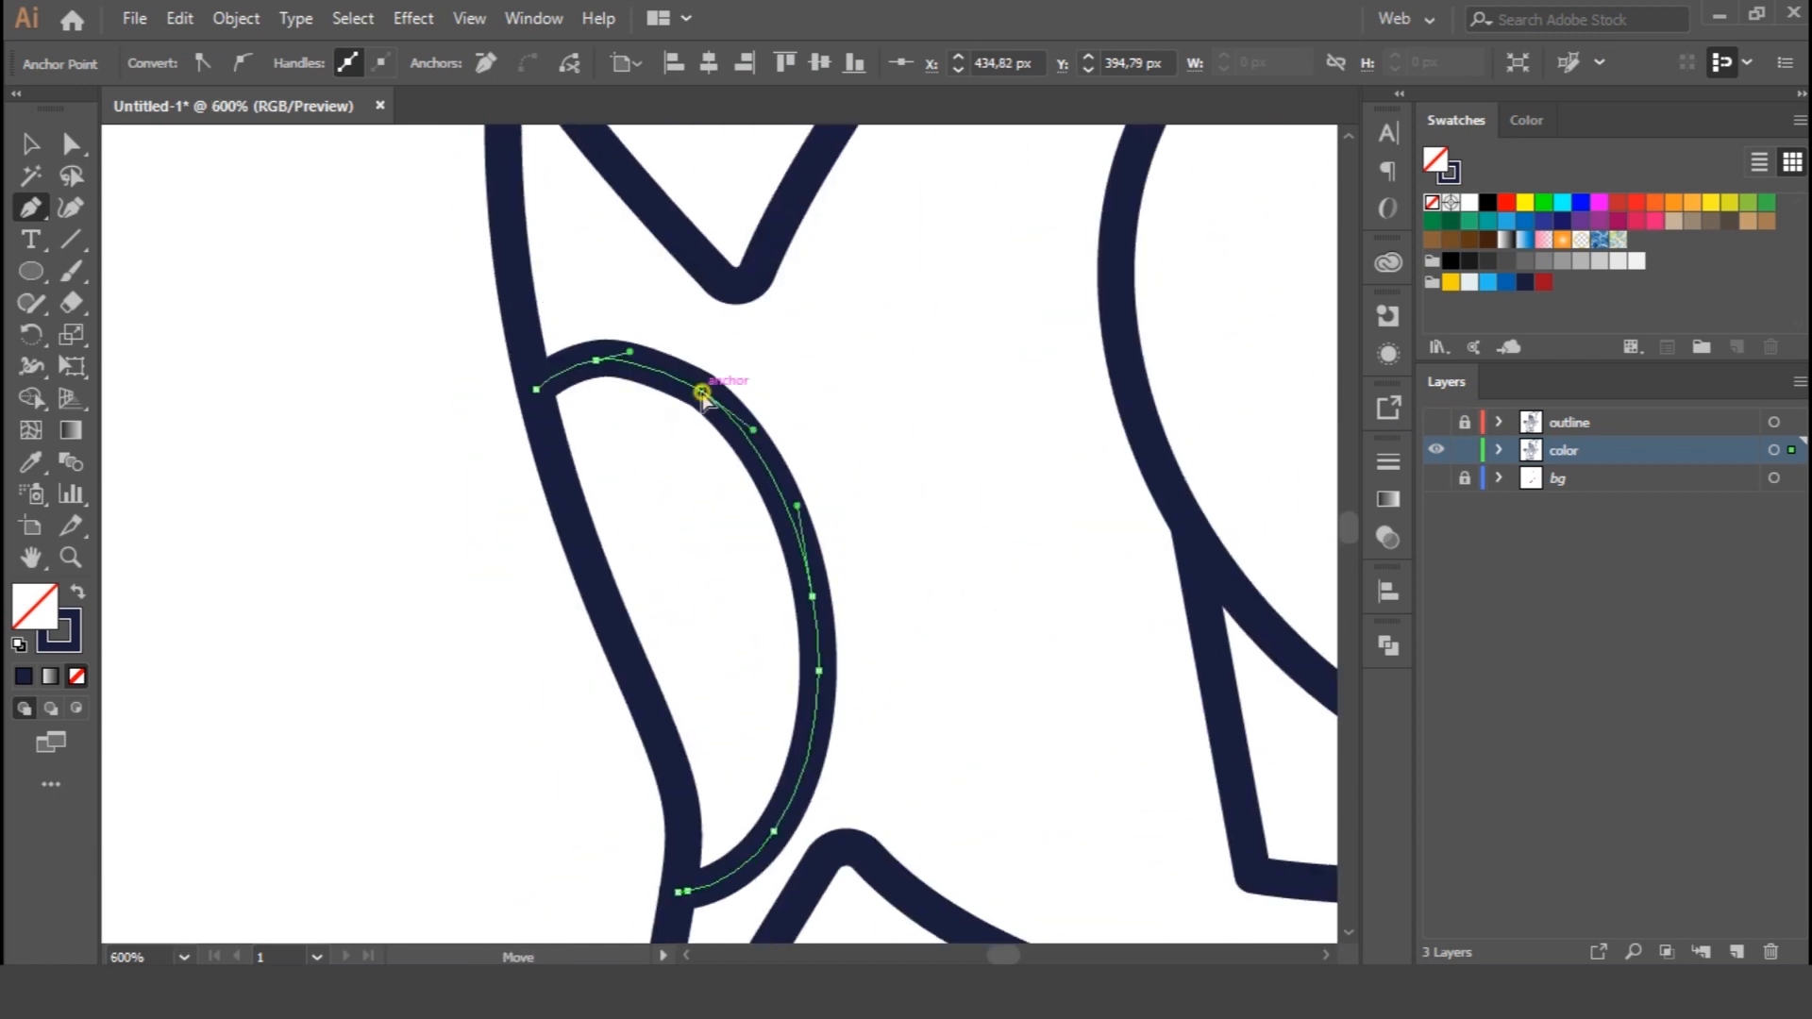
left_click_drag(631, 353, 648, 354)
left_click(538, 390, "ctrl")
left_click_drag(495, 505, 495, 676)
left_click_drag(650, 807, 578, 659)
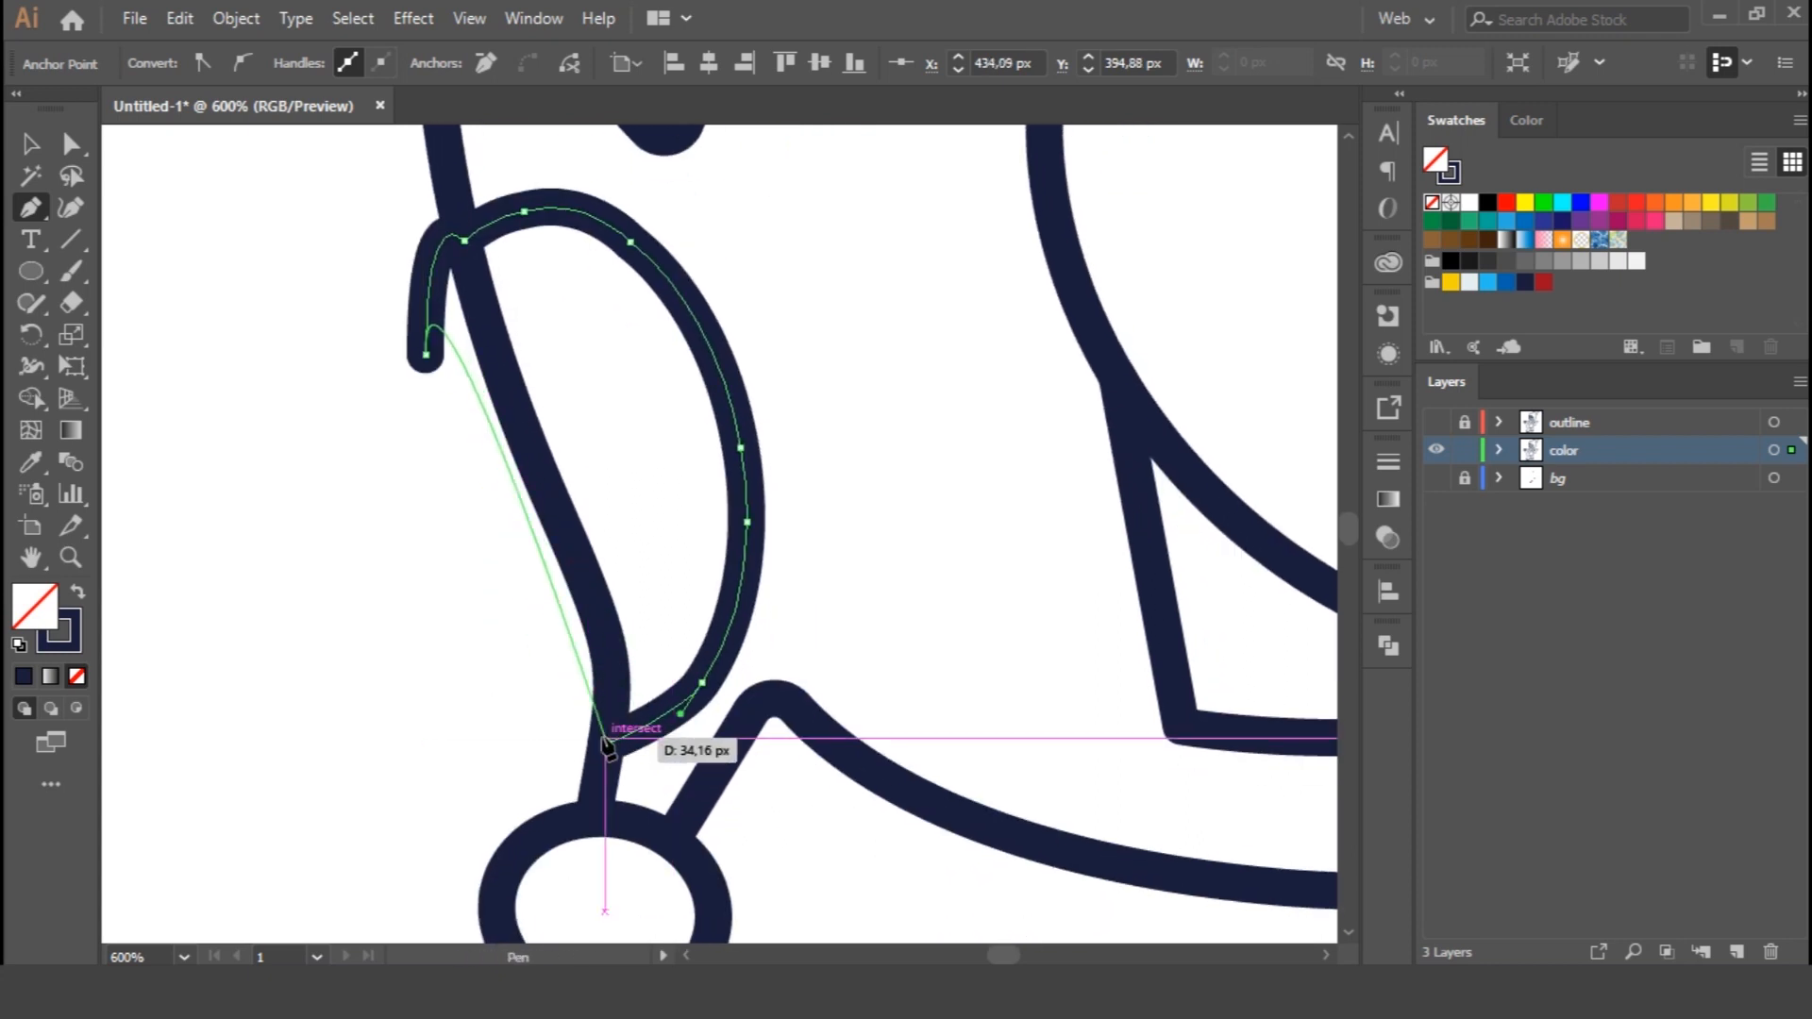
left_click(607, 743)
Trim off the part of the narrow eye outside the face contour with Shape Builder
key("v")
left_click_drag(326, 314, 573, 463)
left_click(30, 404)
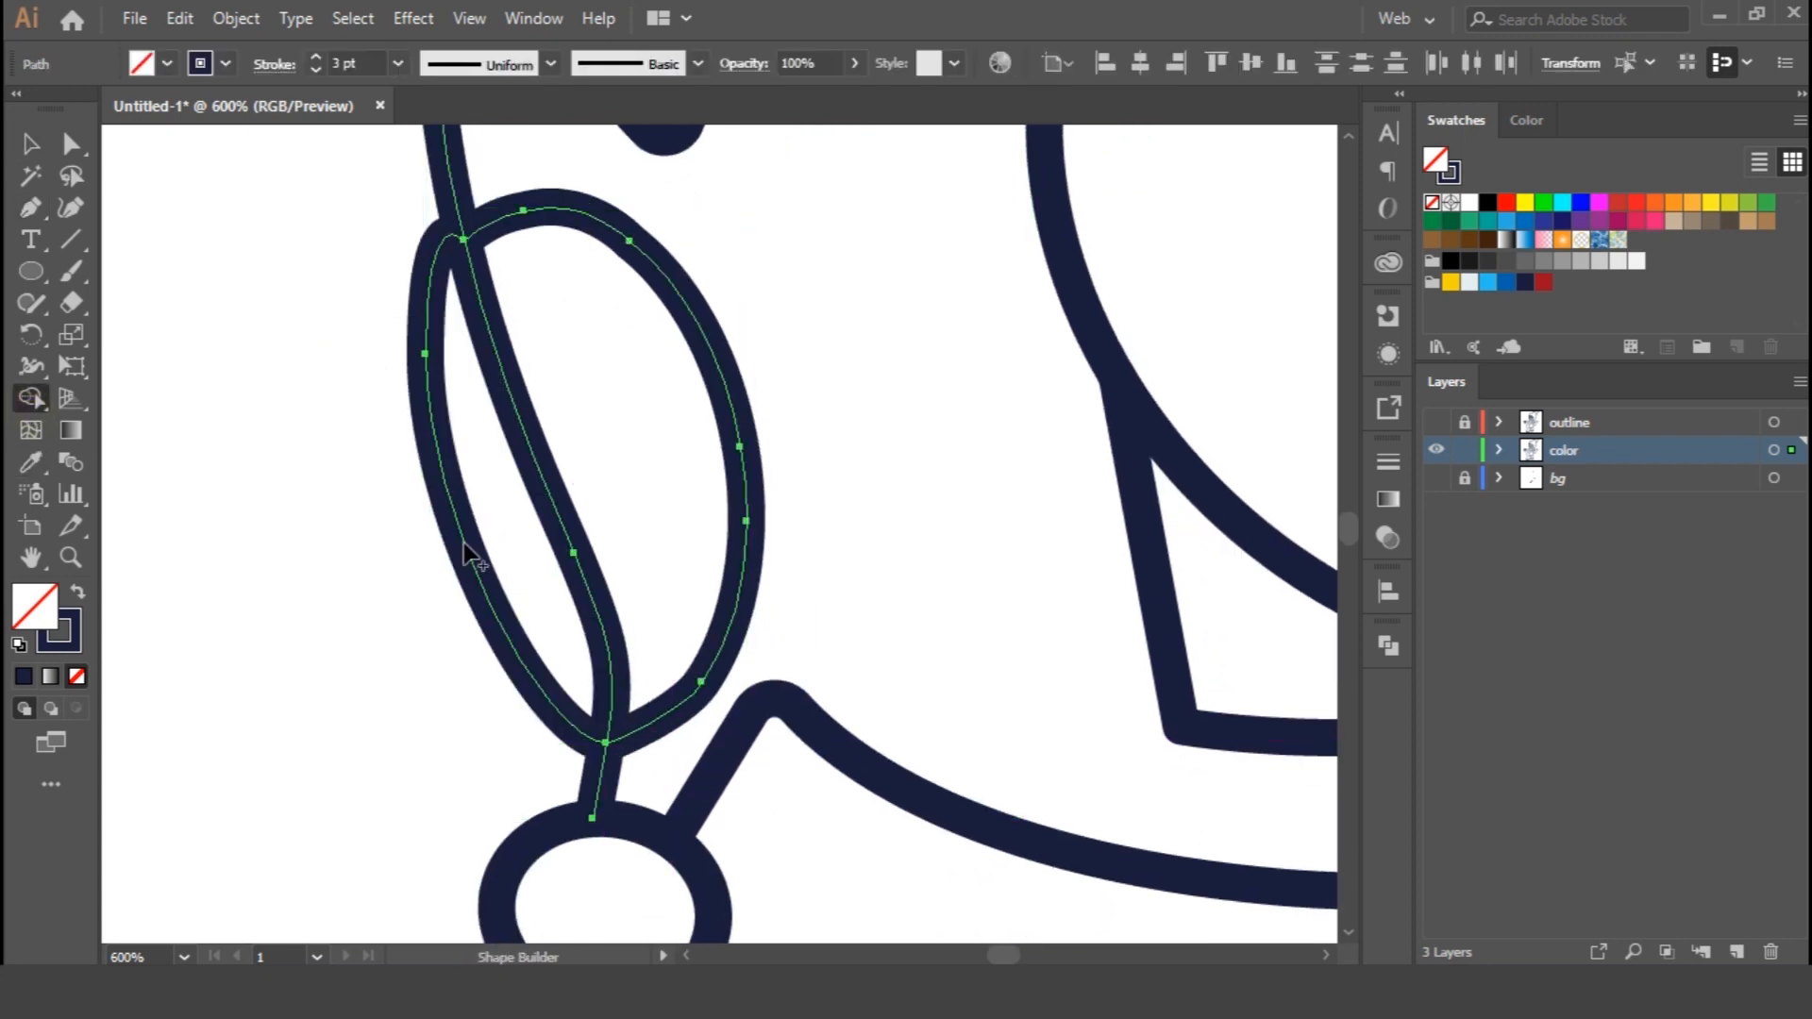
left_click(471, 555, "alt")
key("v")
left_click(350, 447)
key("ctrl+0")
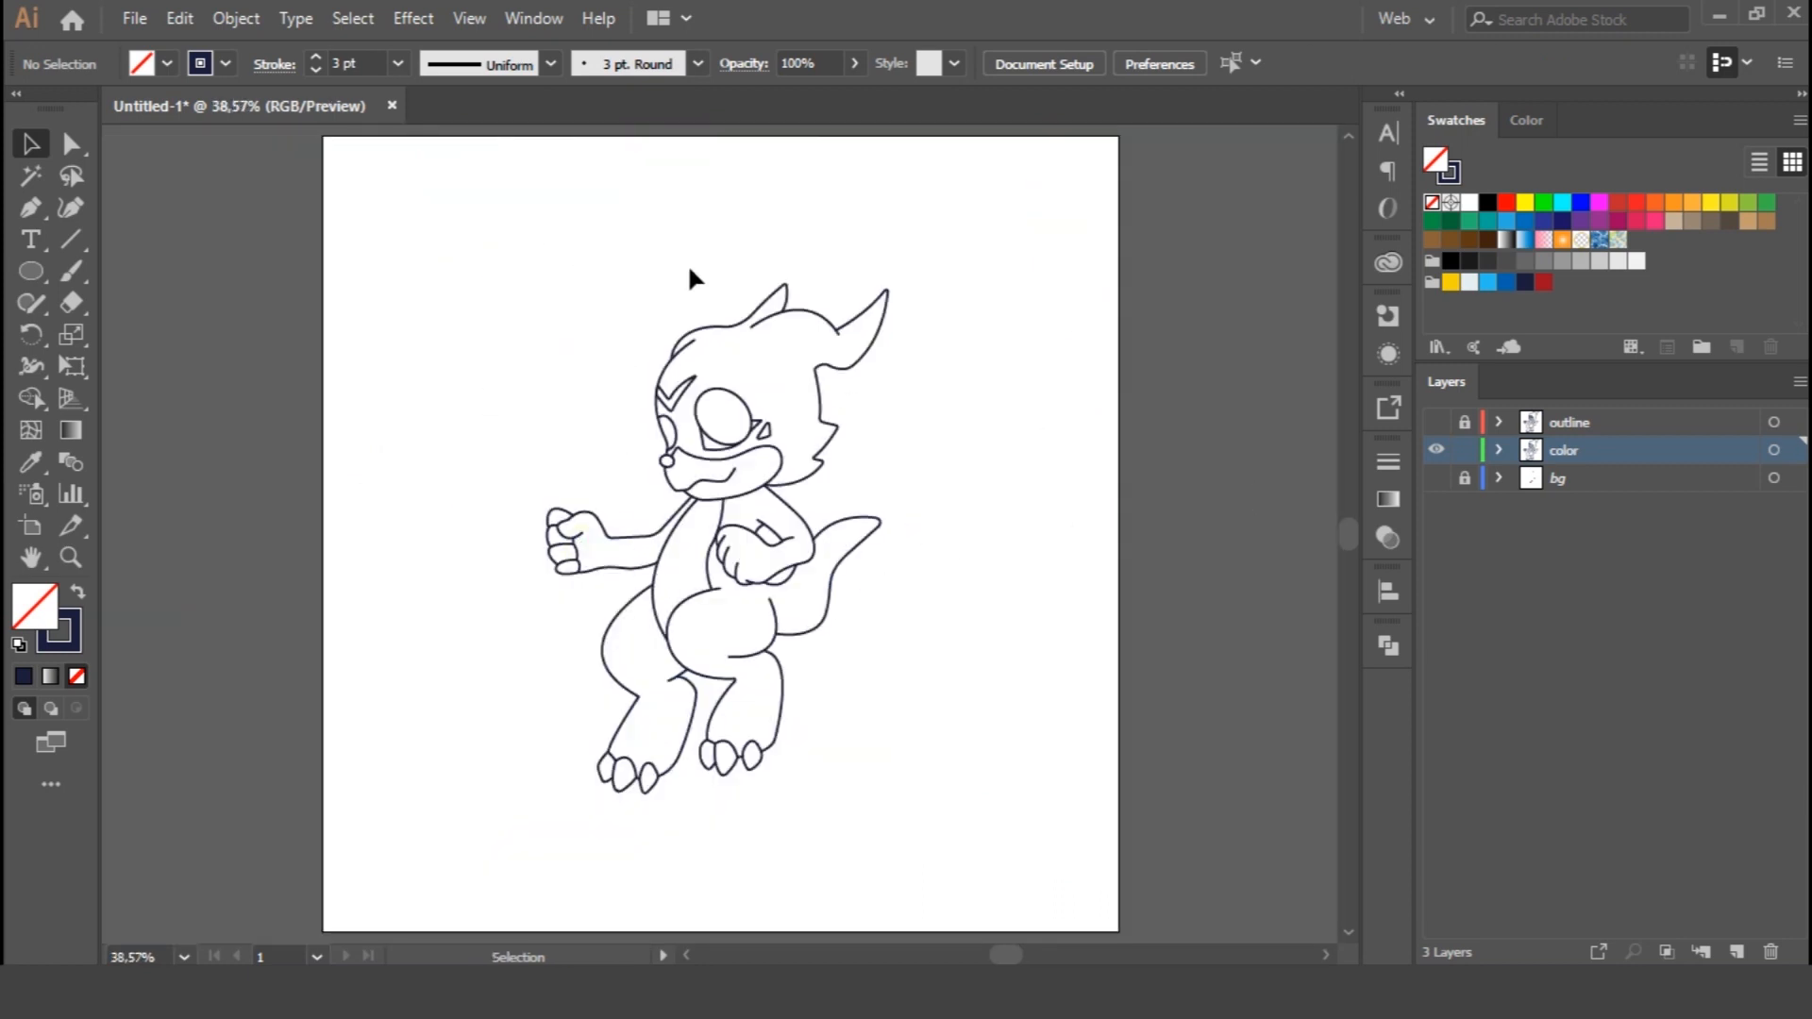
Expand all the line art on the color layer and unite it into a single shape
key("ctrl+a")
left_click(235, 18)
left_click(364, 292)
left_click(875, 649)
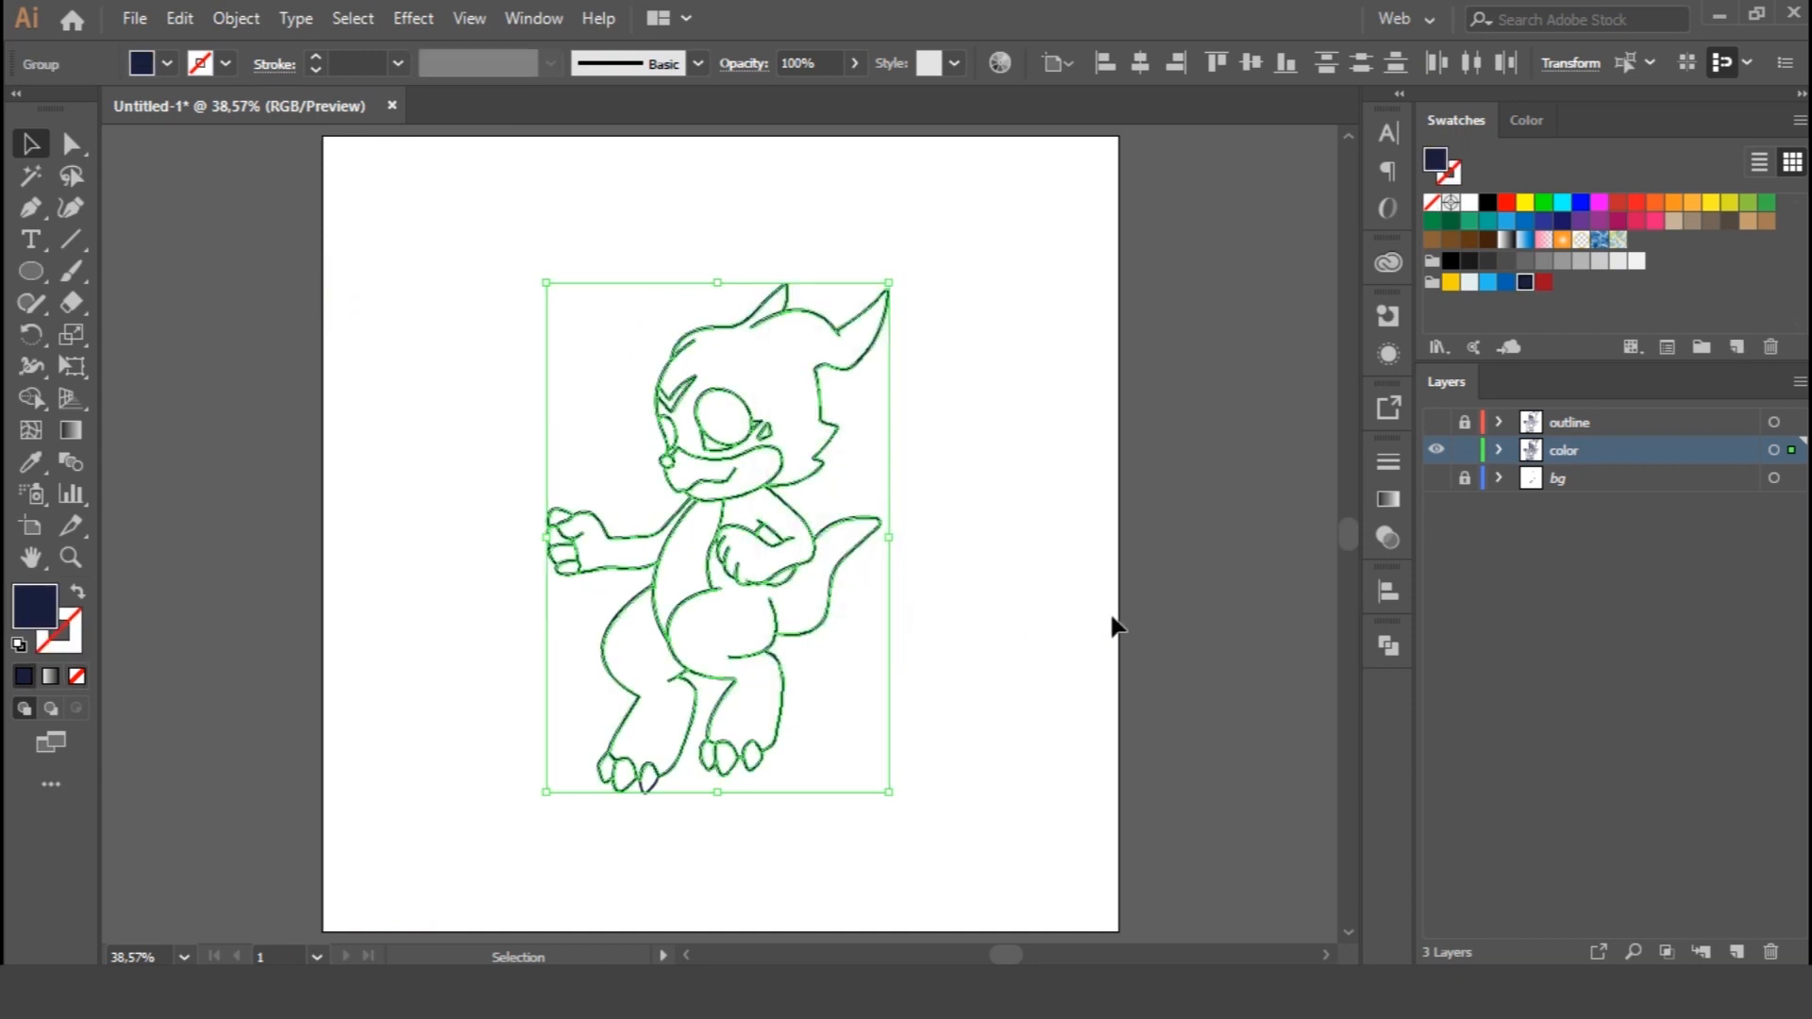
left_click(1387, 591)
left_click(1387, 646)
left_click(1077, 705)
left_click(1002, 496)
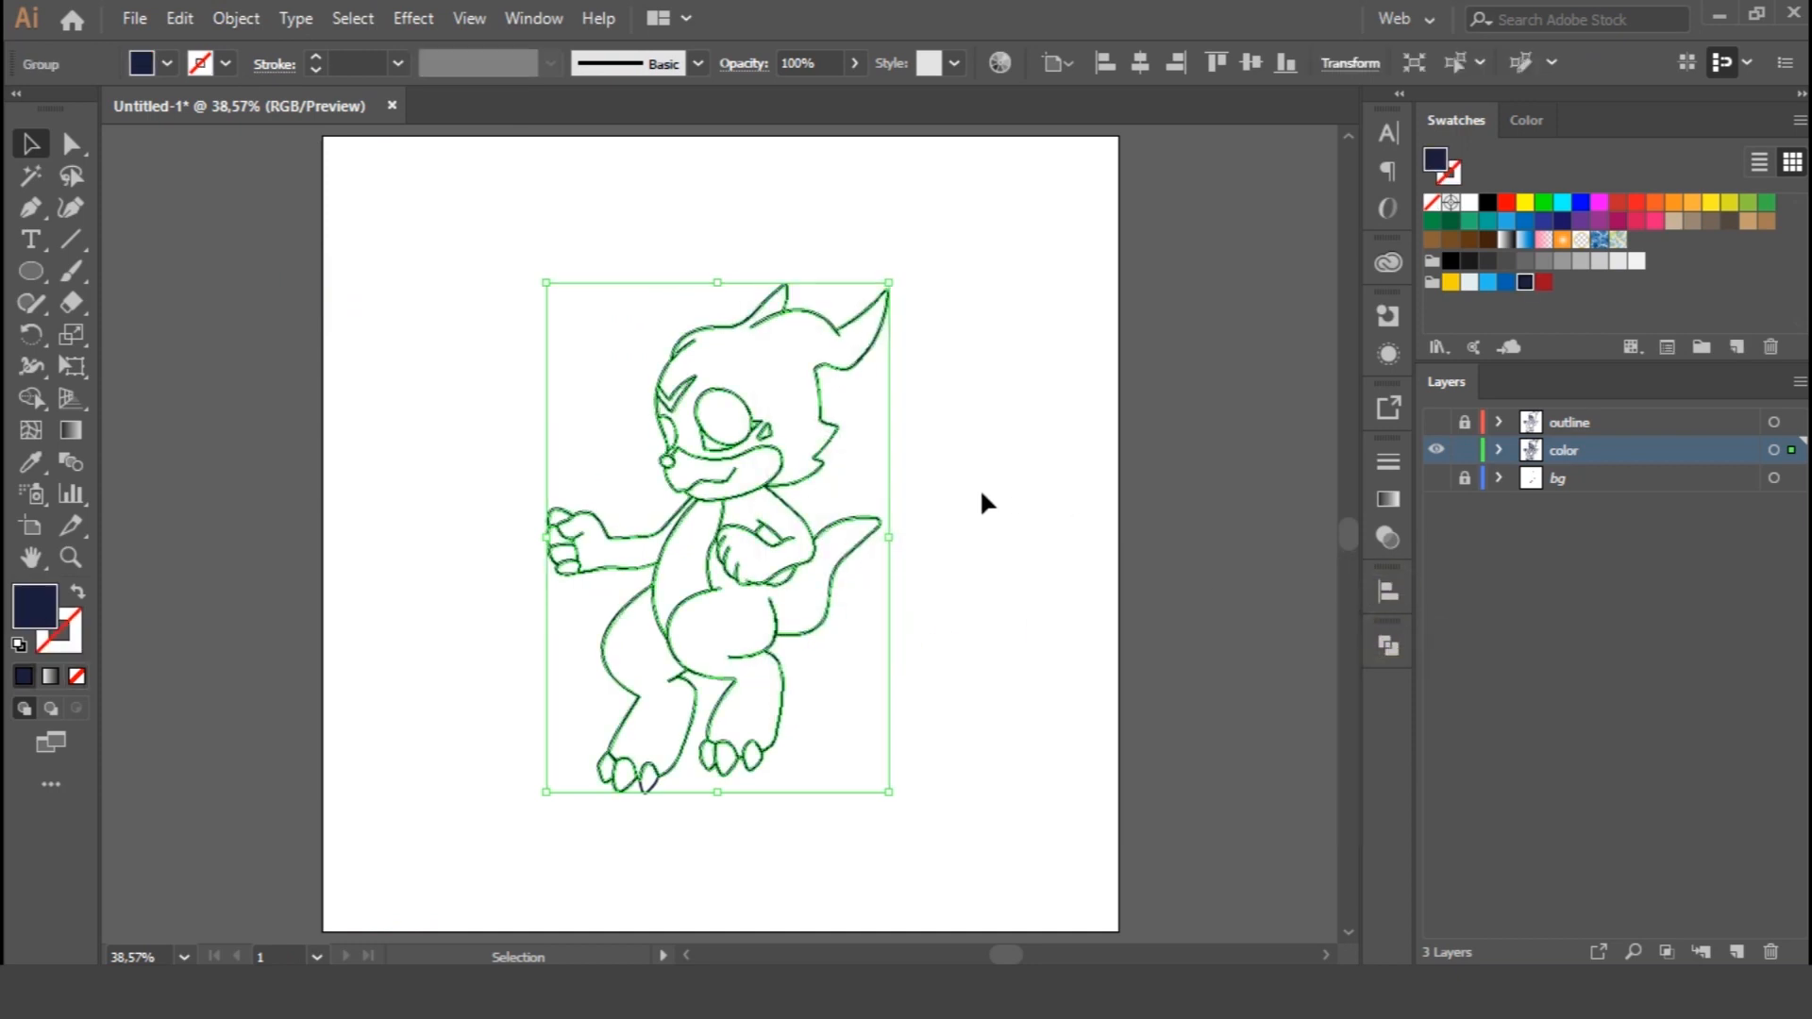
left_click(1000, 490)
Draw a light blue rectangle without a stroke covering the whole character and send it behind the line art
left_click_drag(32, 271, 142, 268)
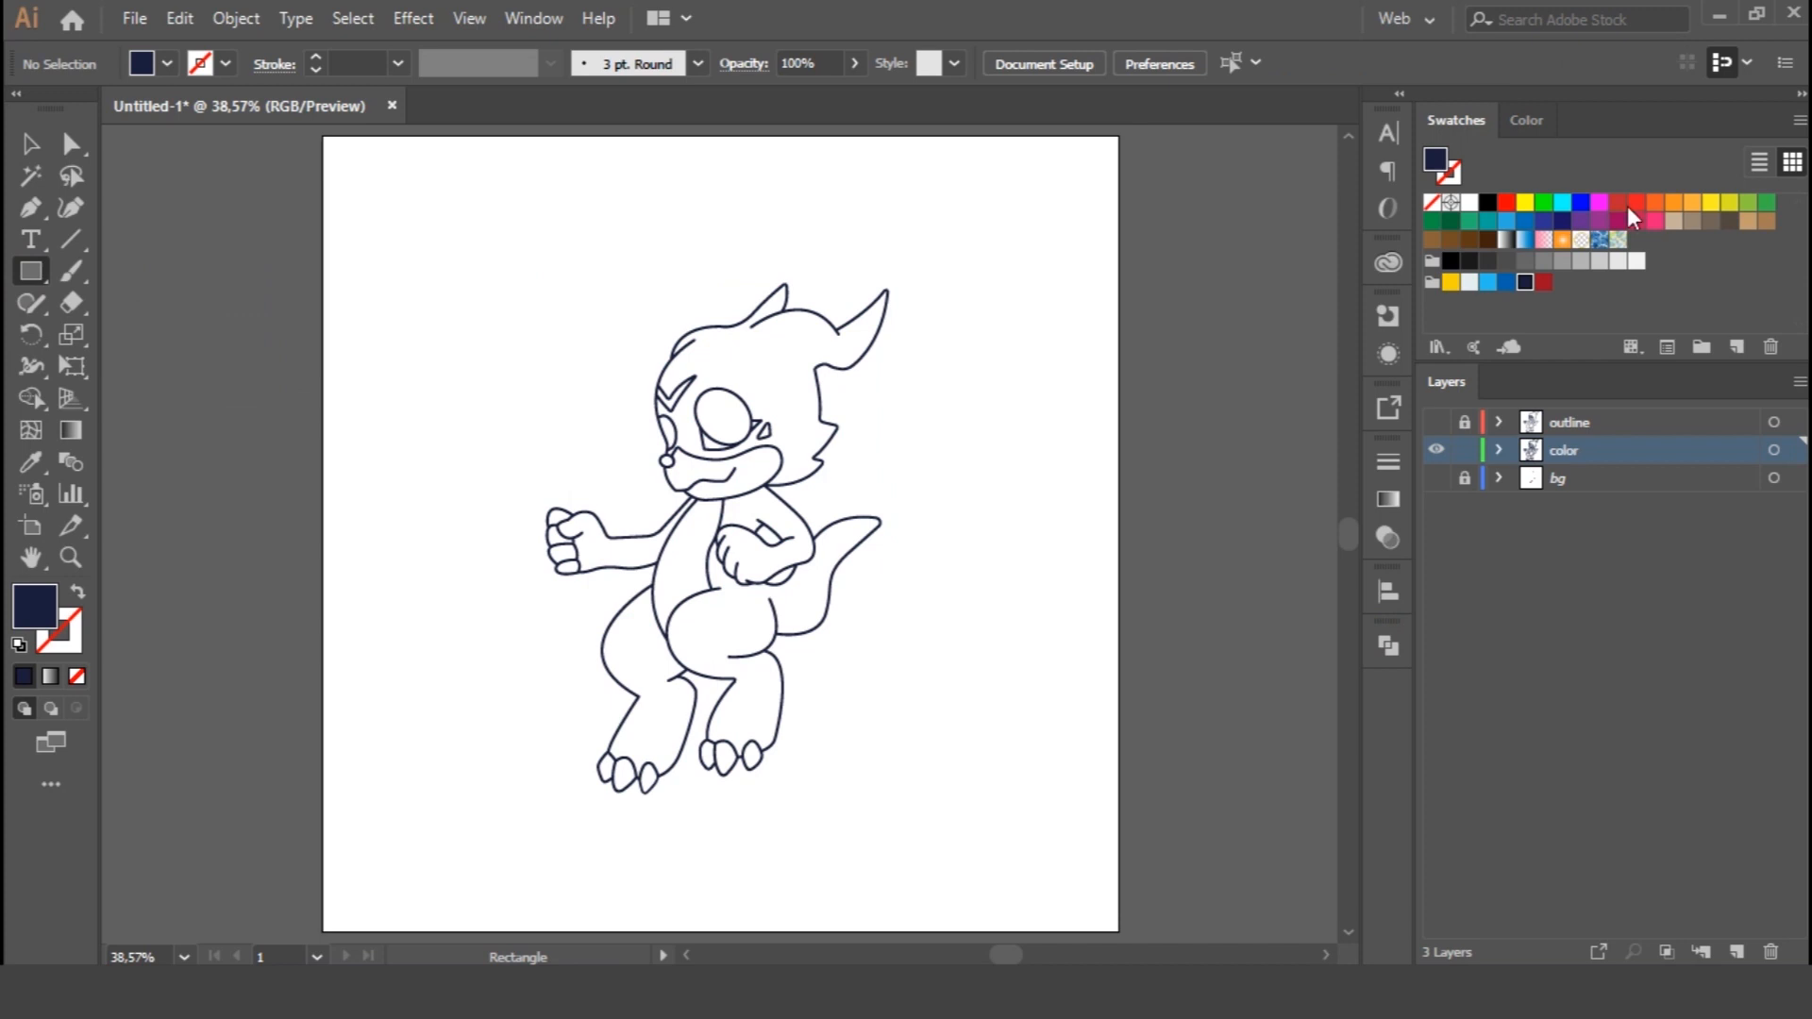
left_click_drag(513, 219, 932, 866)
right_click(897, 416)
mouse_move(1085, 831)
left_click(1261, 918)
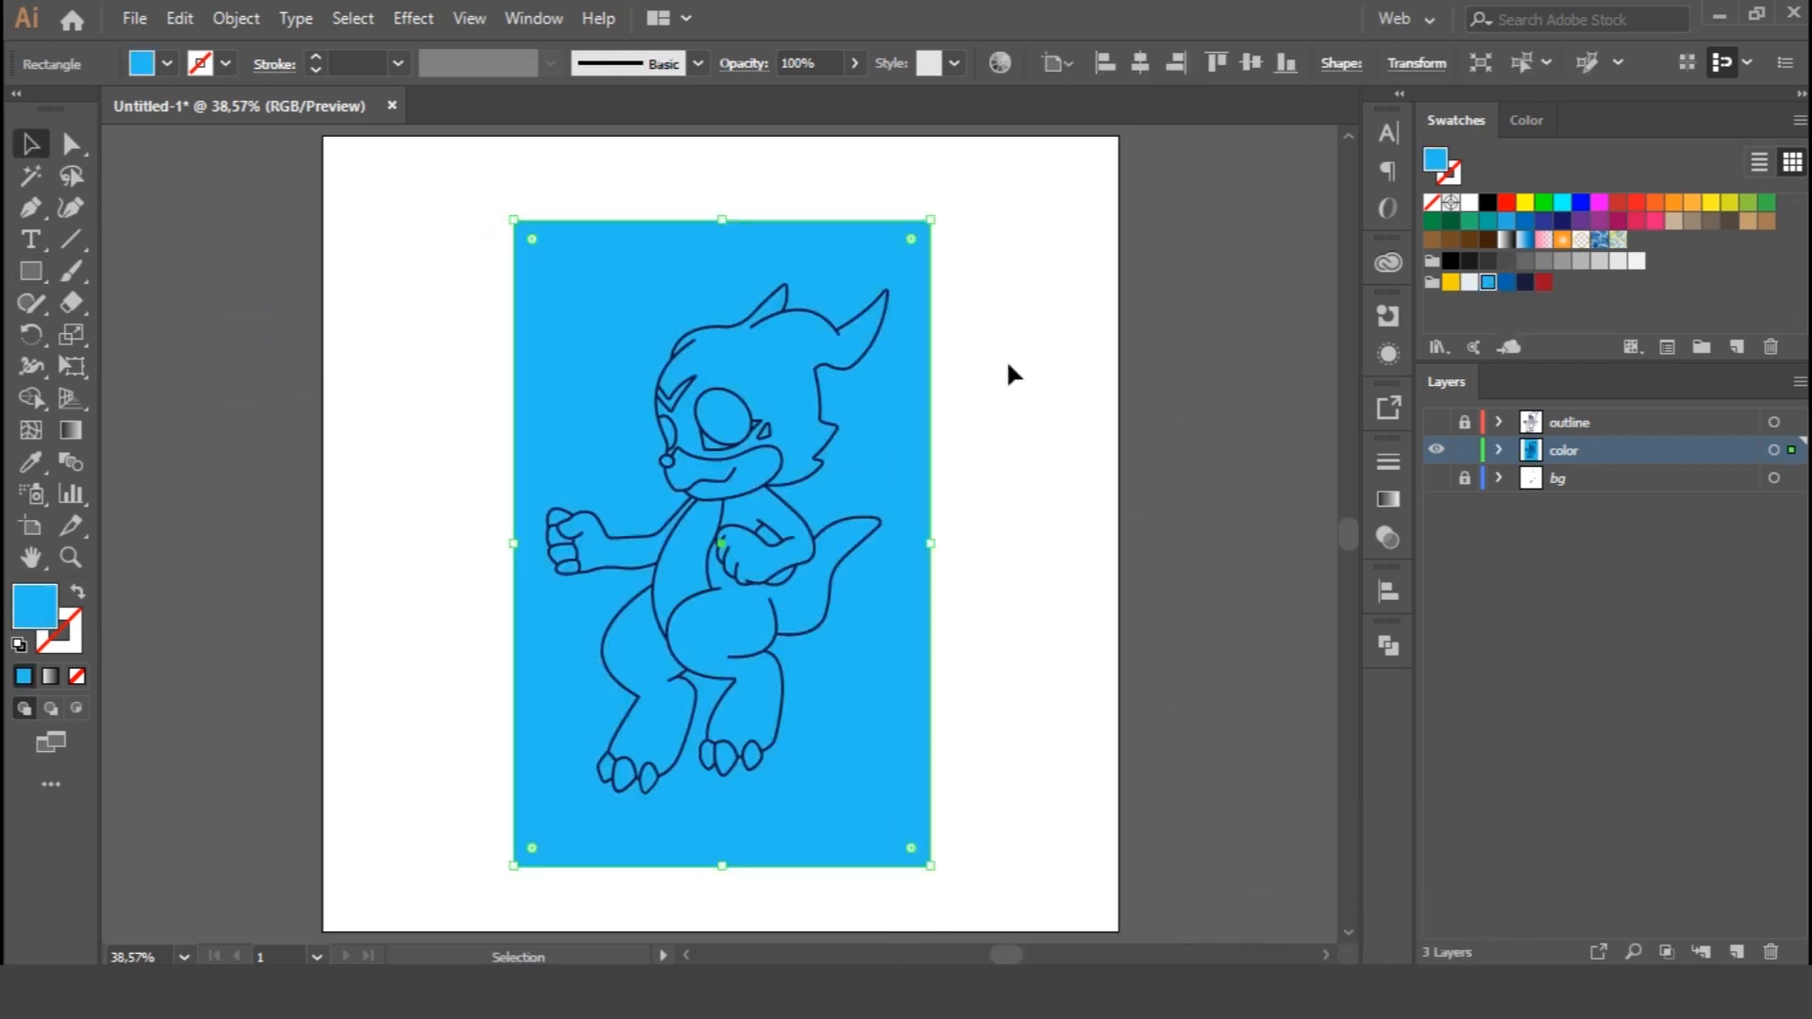
left_click(1325, 610)
Merge the line art and the blue rectangle with Pathfinder Merge and ungroup the result
left_click_drag(1387, 592, 1374, 184)
left_click_drag(404, 202, 887, 872)
left_click(1388, 126)
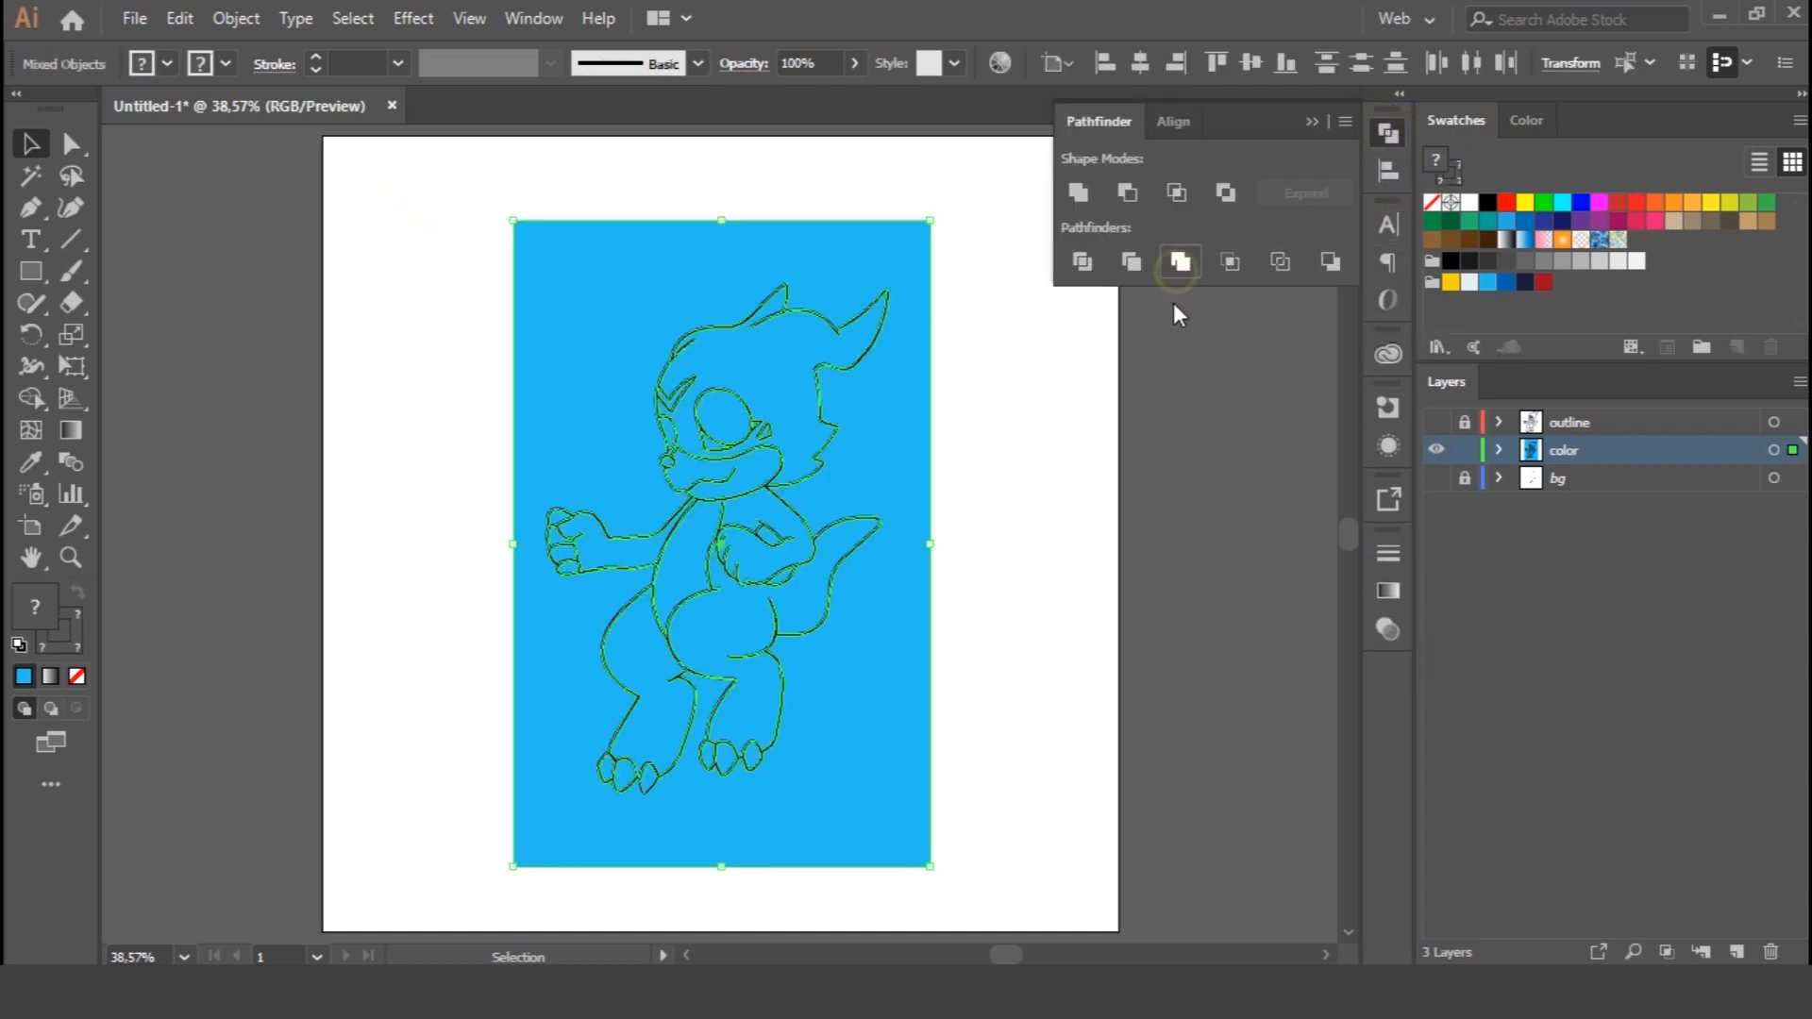
left_click(1180, 261)
left_click(1081, 473)
right_click(912, 482)
left_click(1065, 701)
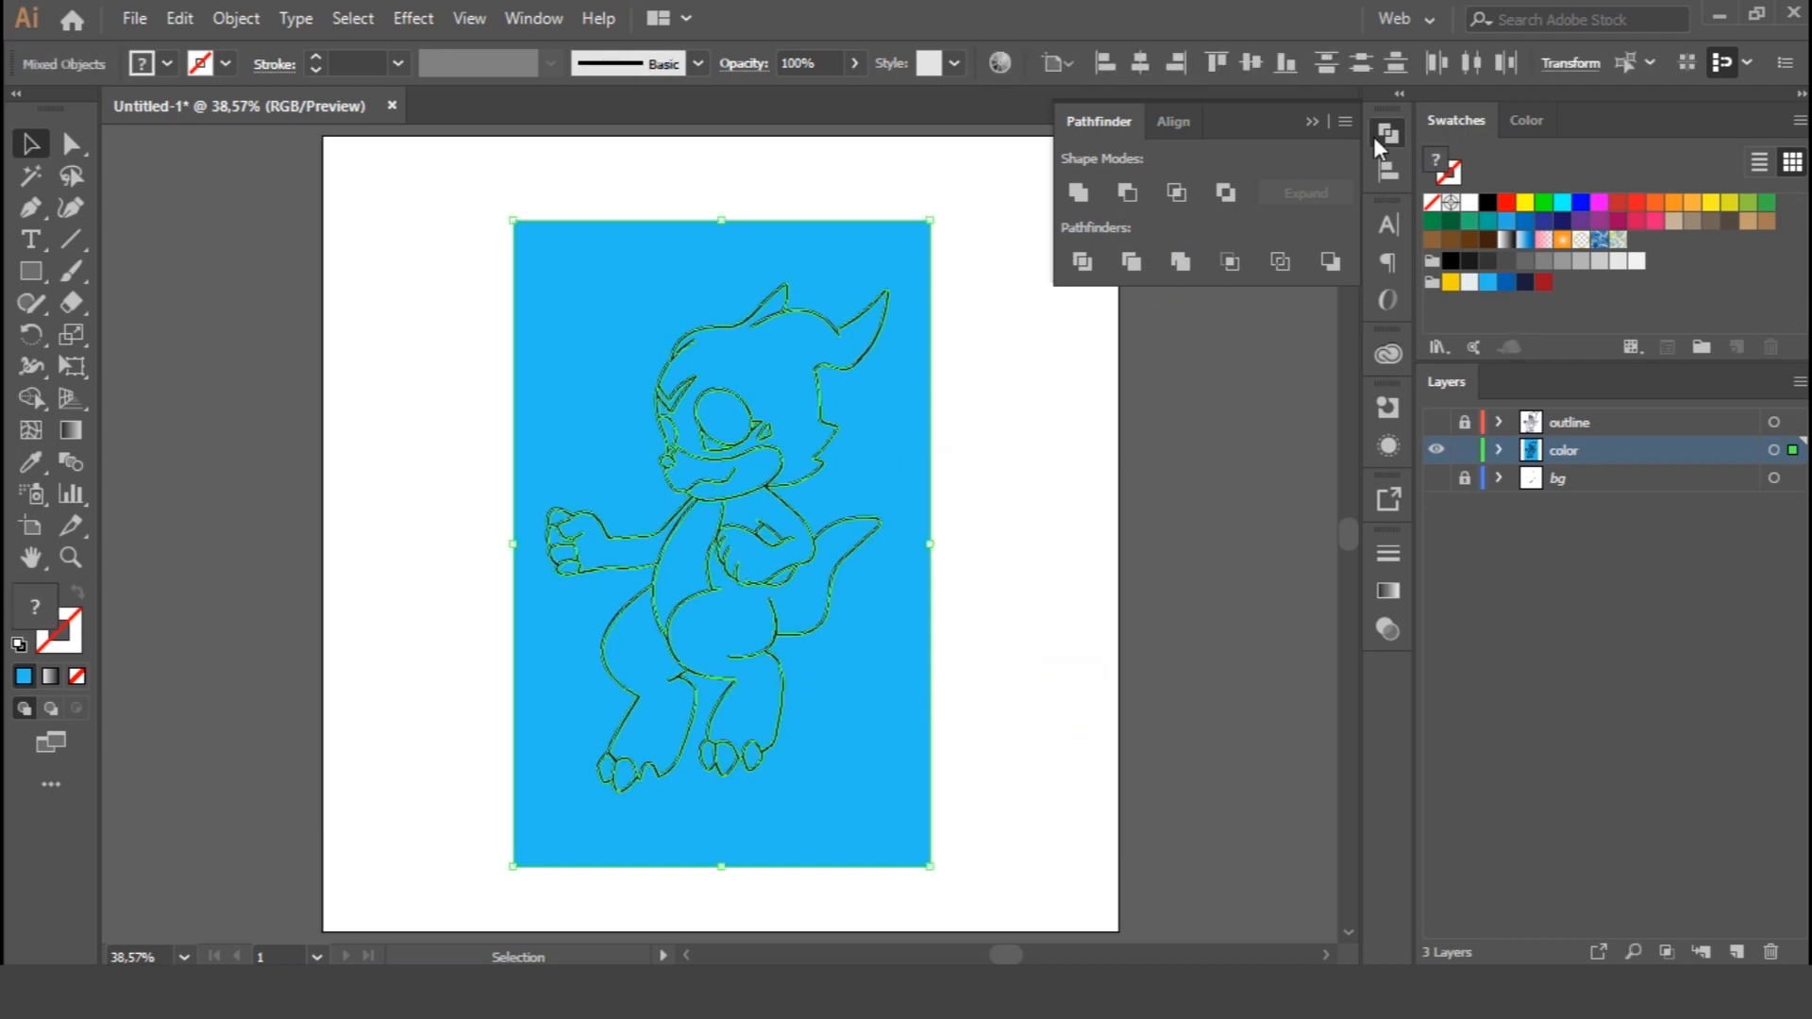
Delete the blue area surrounding the character and show the outline layer
left_click(1380, 135)
left_click(948, 485)
left_click(897, 496)
key("Delete")
key("ctrl+z")
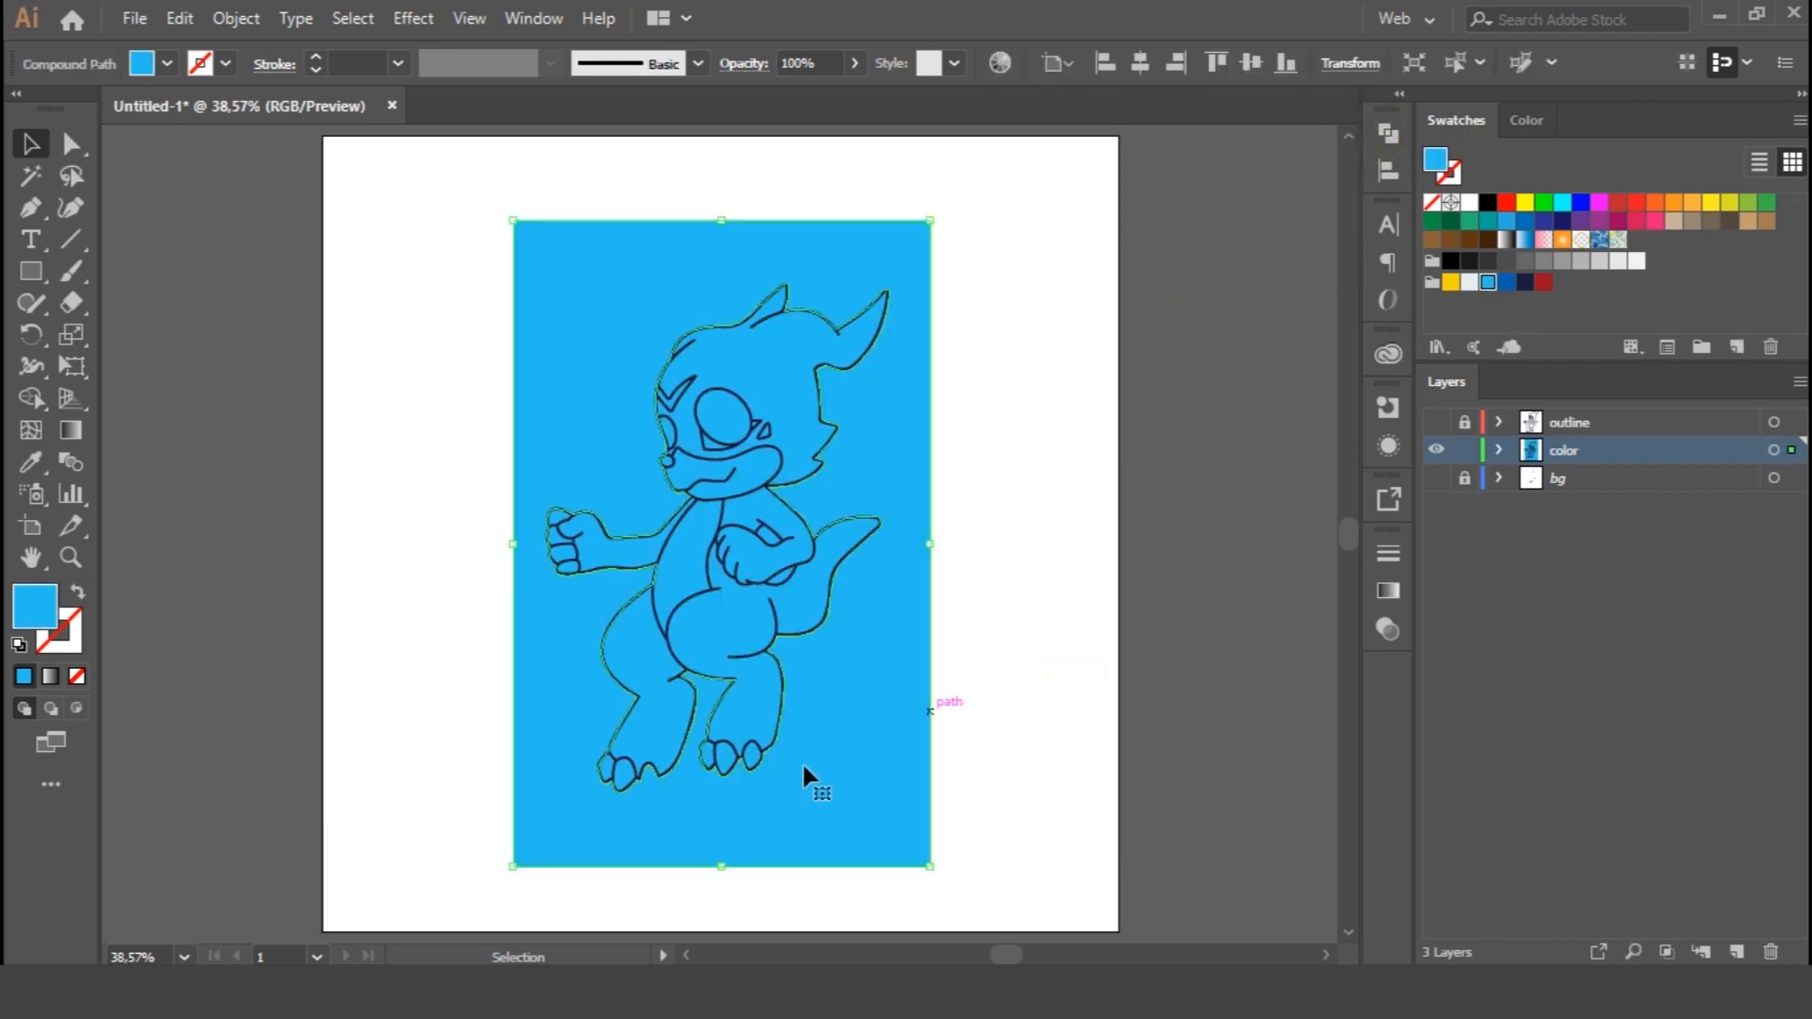
key("Delete")
left_click(1433, 422)
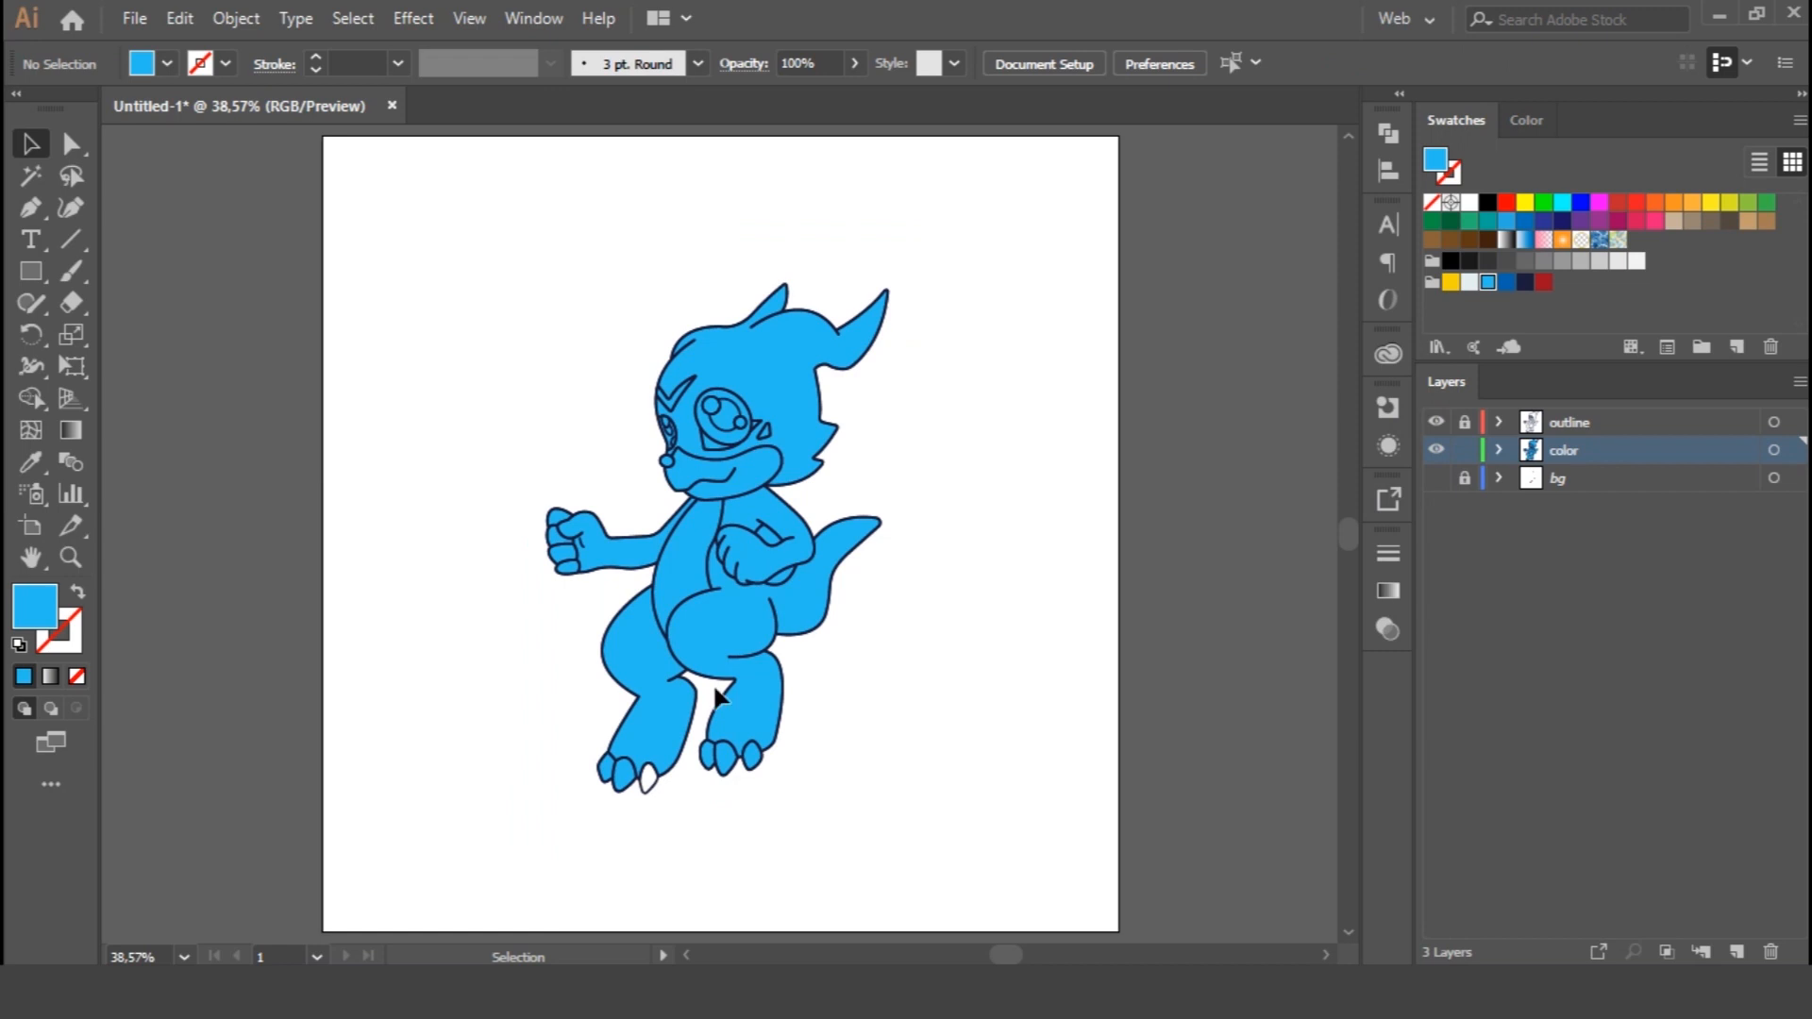
Draw a closed light blue Pen shape filling the unfilled claw on the character's left-hand foot, following its outline
scroll(793, 600, "up", 10)
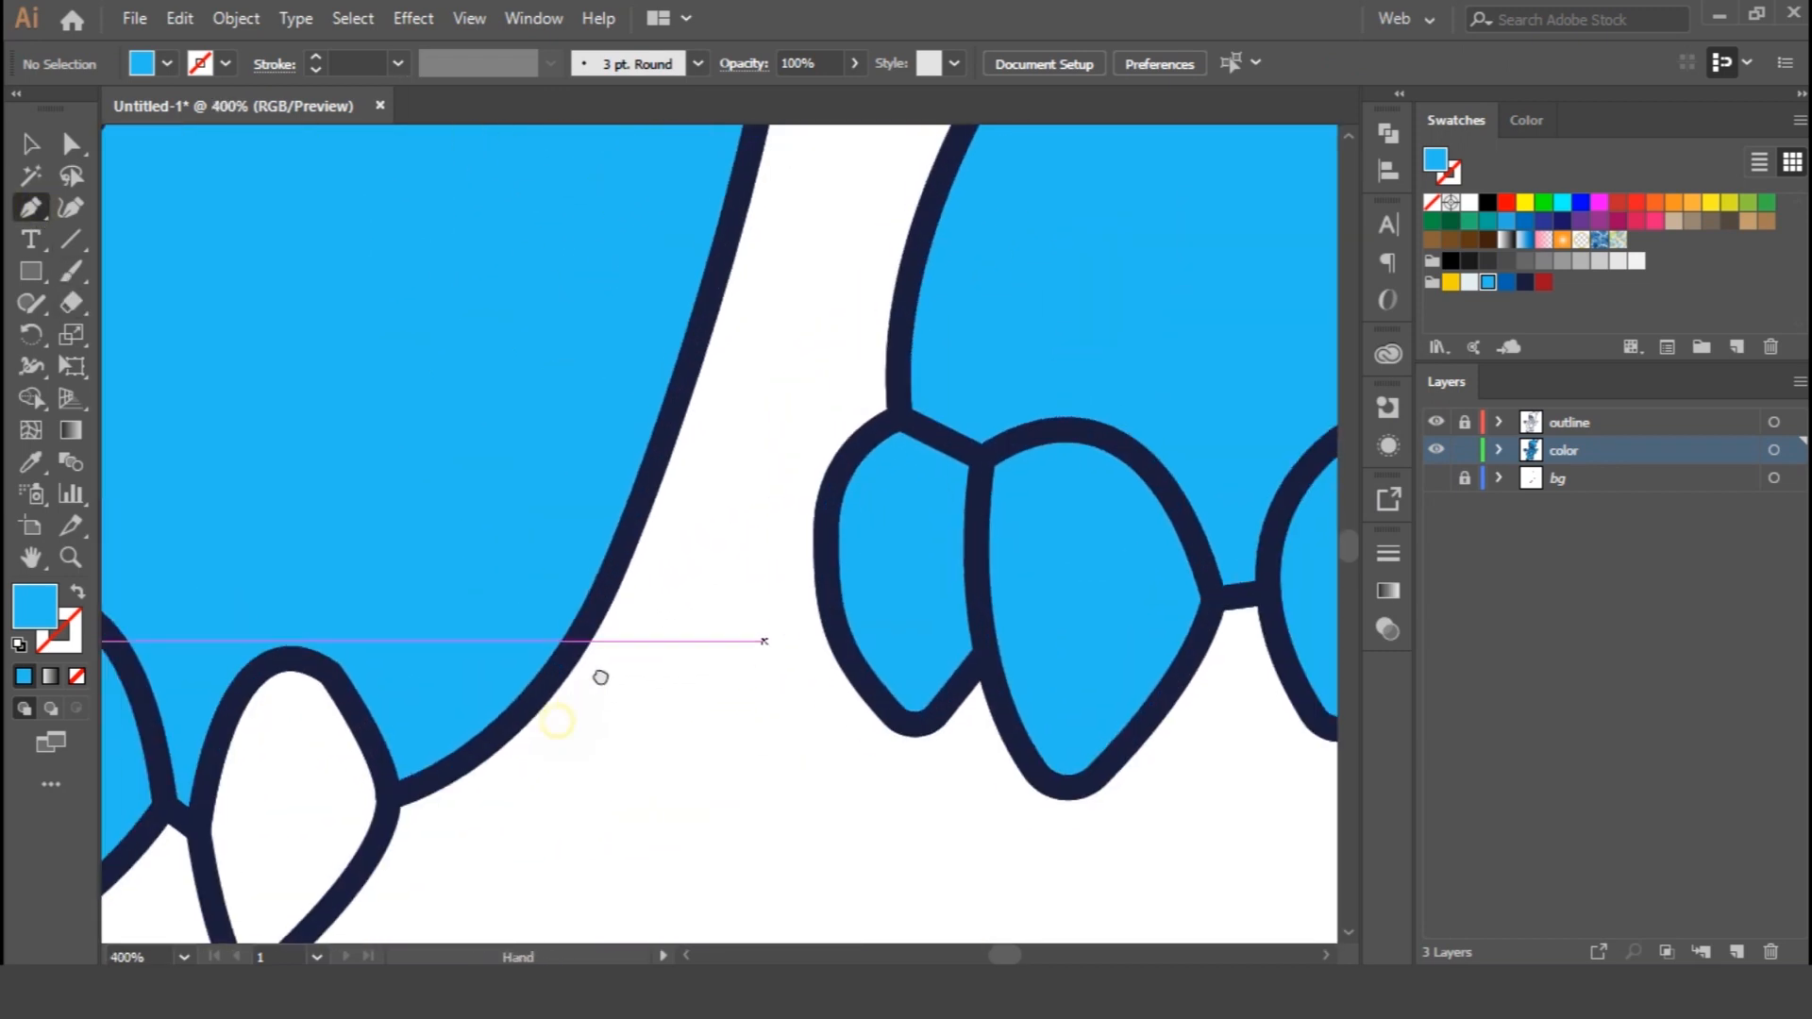
left_click_drag(601, 677, 1120, 517)
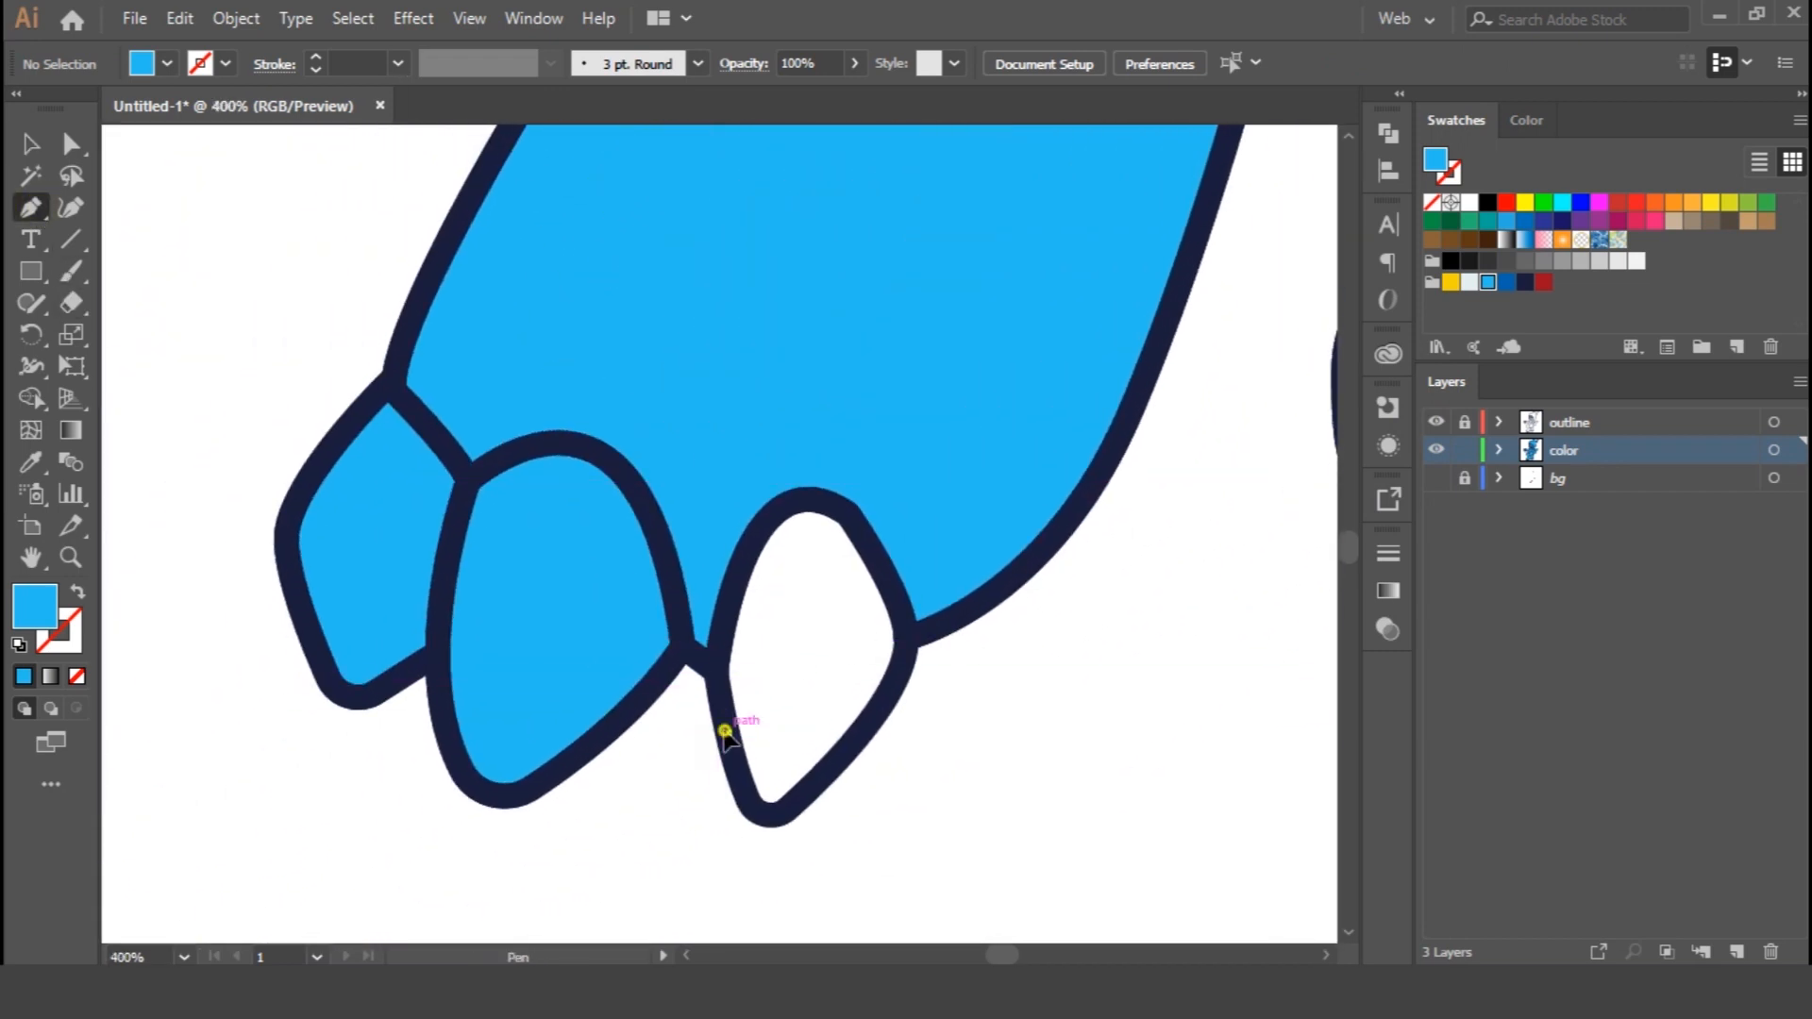
left_click(729, 732)
left_click_drag(746, 561, 850, 510)
left_click(898, 613)
left_click_drag(906, 665, 894, 714)
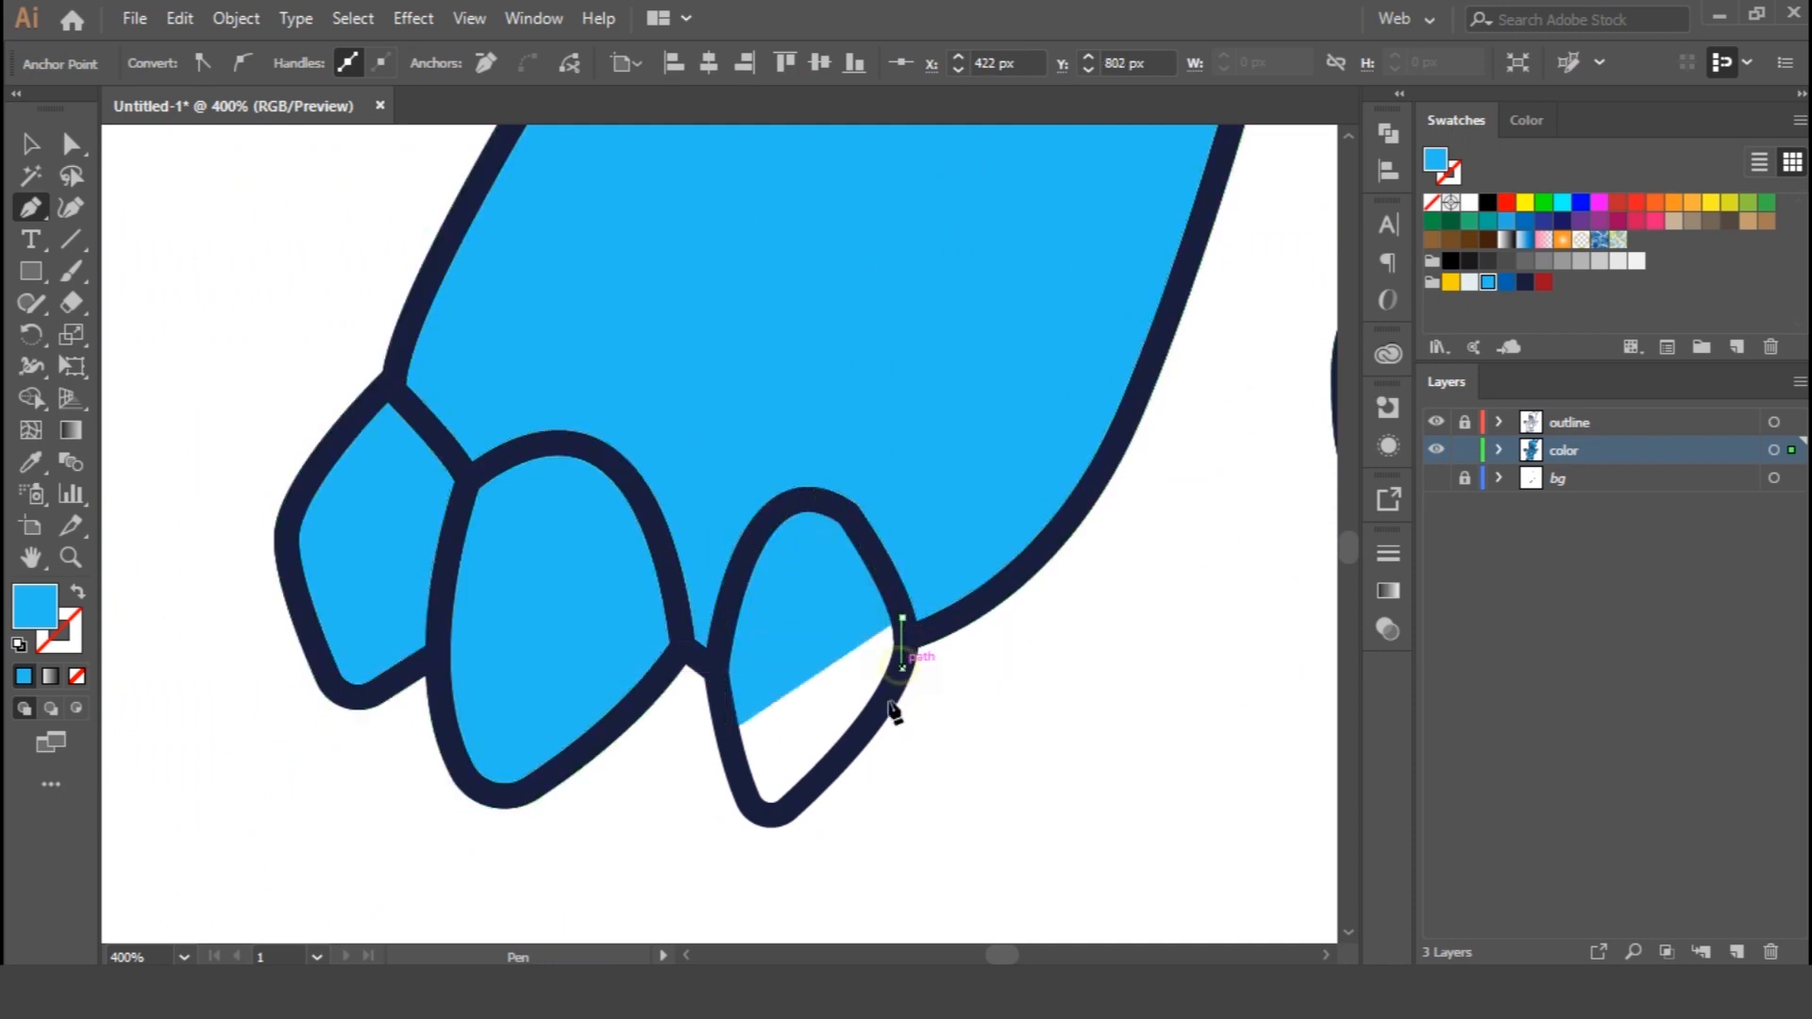
left_click_drag(804, 800, 745, 783)
left_click(803, 799)
left_click(728, 733)
key("v")
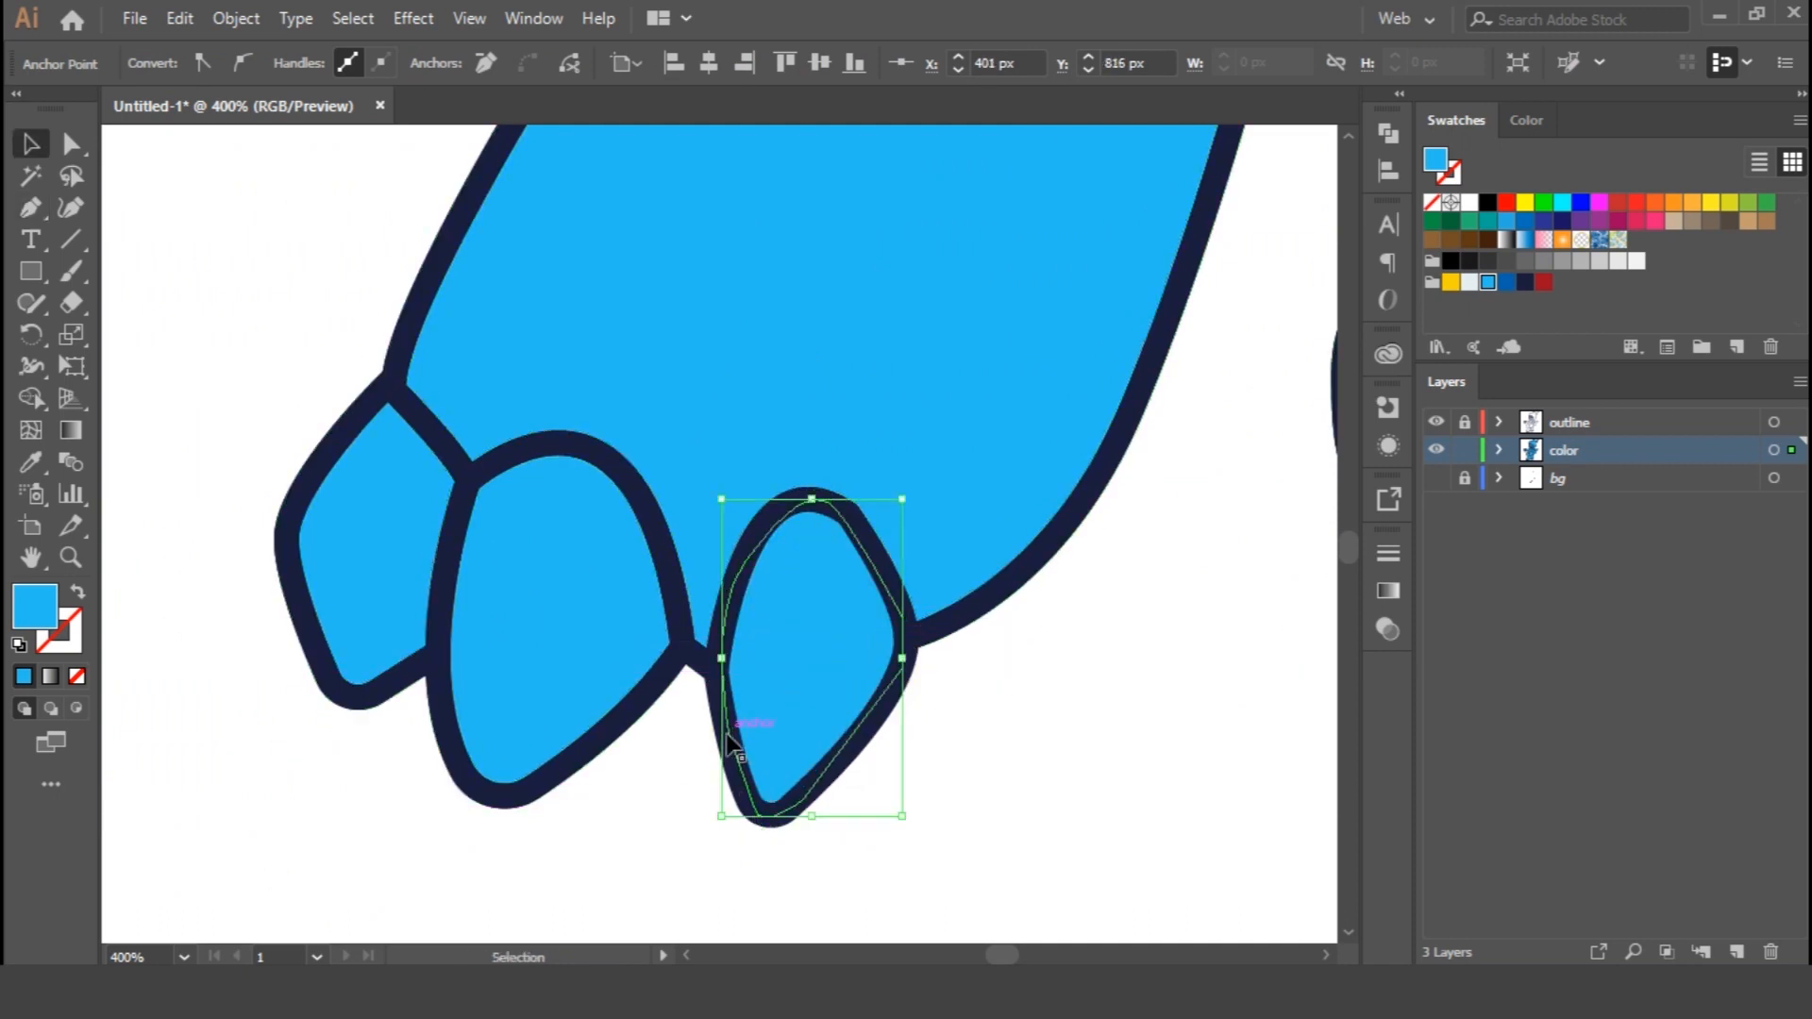
Fill all three claws of that foot with the off-white swatch
left_click(574, 640, "shift")
left_click(360, 554, "shift")
left_click(1468, 285)
left_click(1161, 631)
Fill the three claws of the other foot with the off-white swatch
left_click_drag(1280, 624, 651, 628)
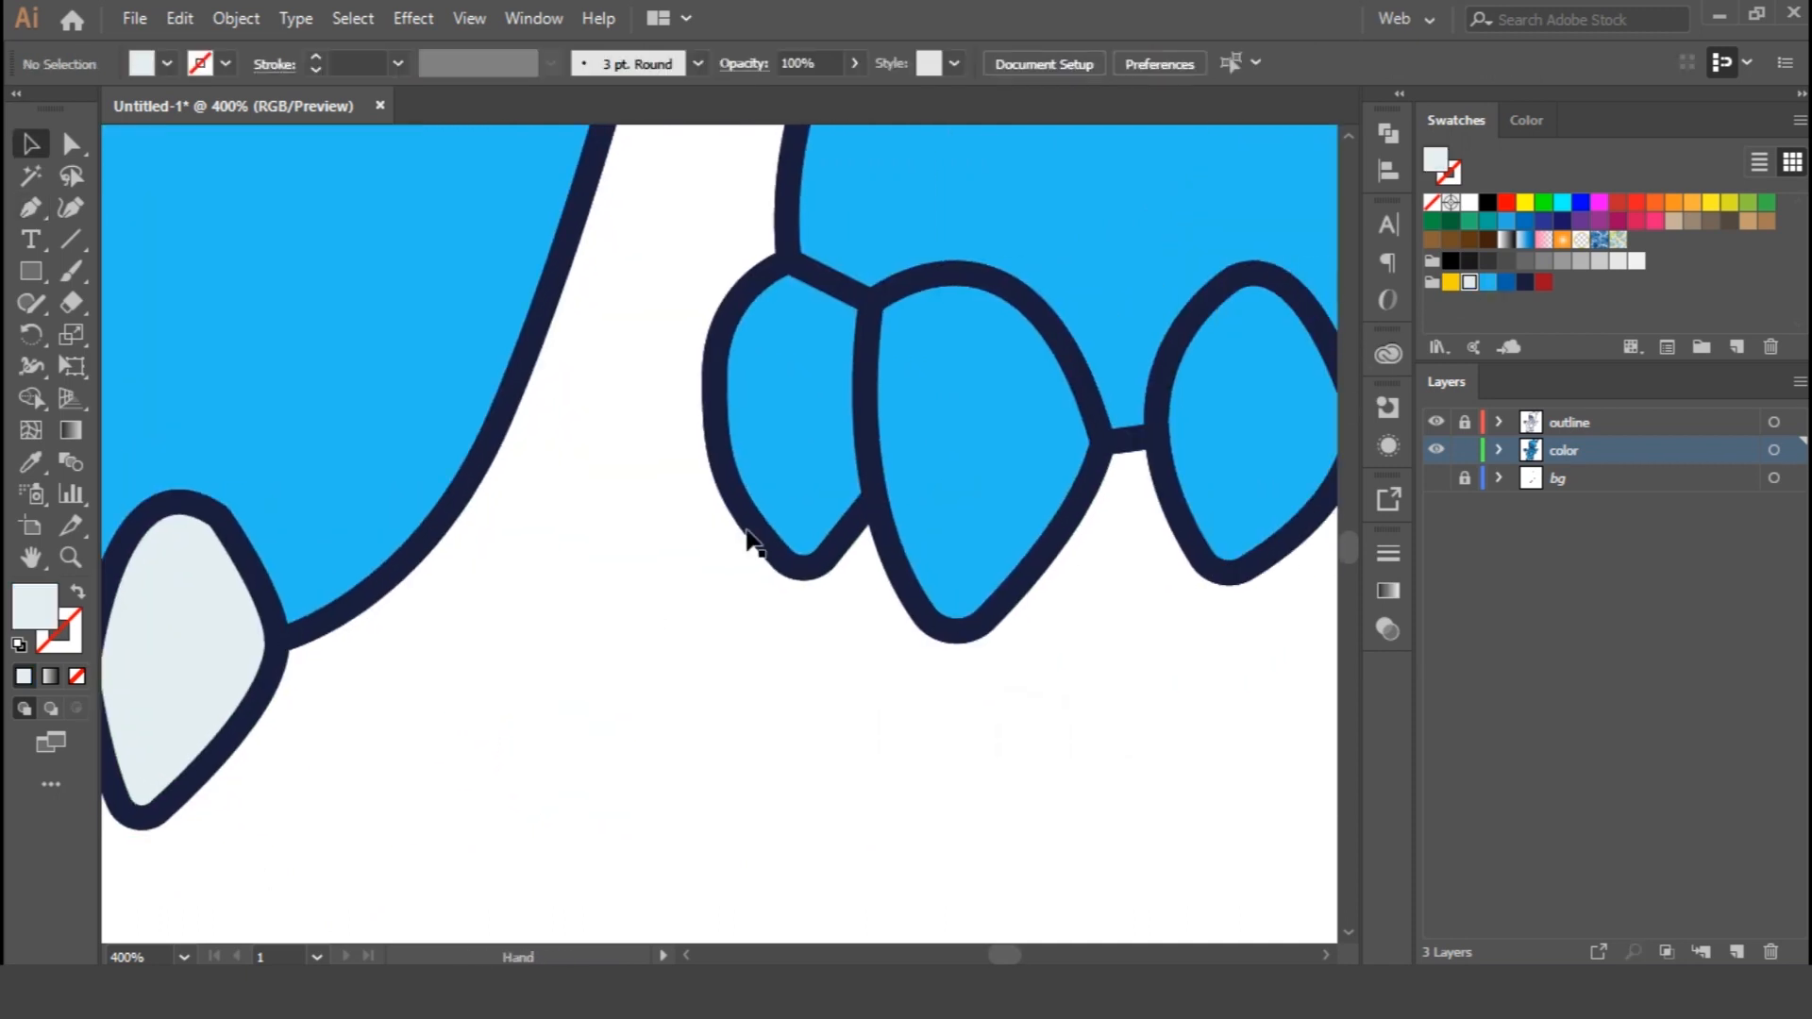
left_click(595, 467)
left_click(720, 457, "shift")
left_click(1001, 425, "shift")
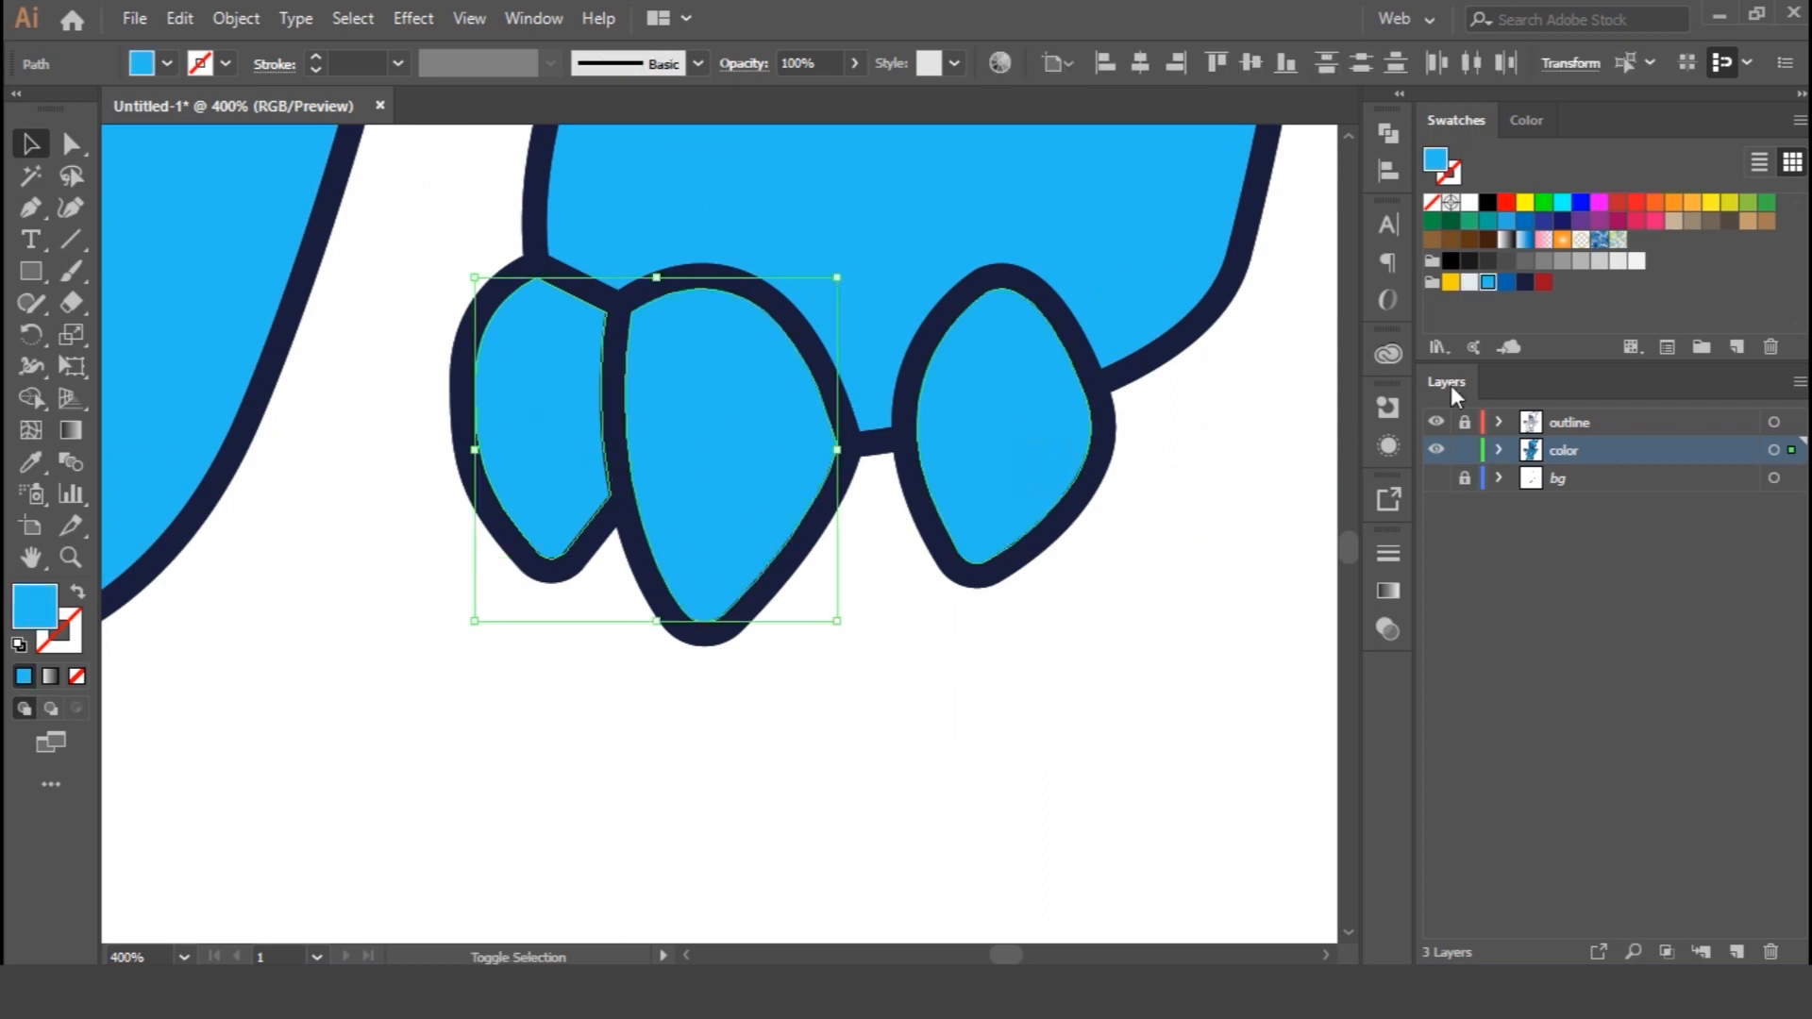
left_click(1470, 283)
left_click(1208, 658)
Delete the leftover blue fill in the gap between the bent arm and the tail
key("ctrl+1")
left_click(888, 649)
key("Delete")
Fill the muzzle and the round nose with the off-white swatch
left_click_drag(1050, 421, 1104, 477)
left_click(656, 415)
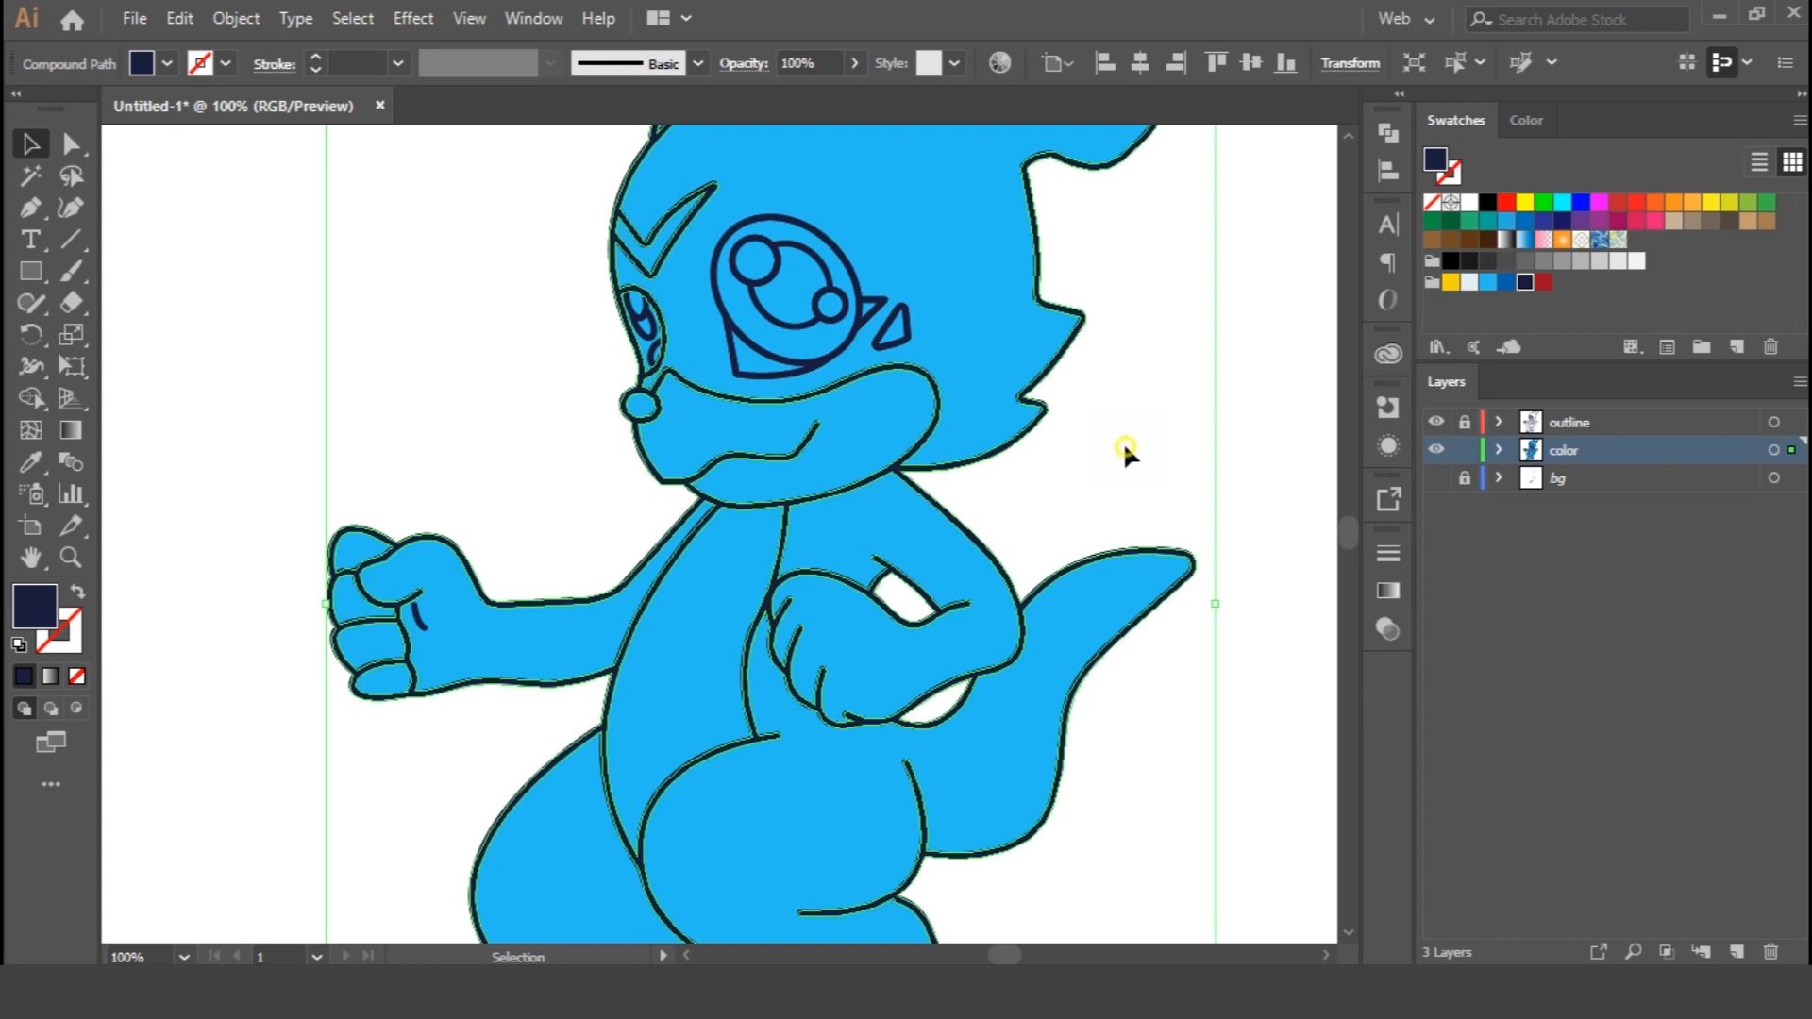
left_click(1123, 442)
left_click(710, 427)
left_click(1468, 282)
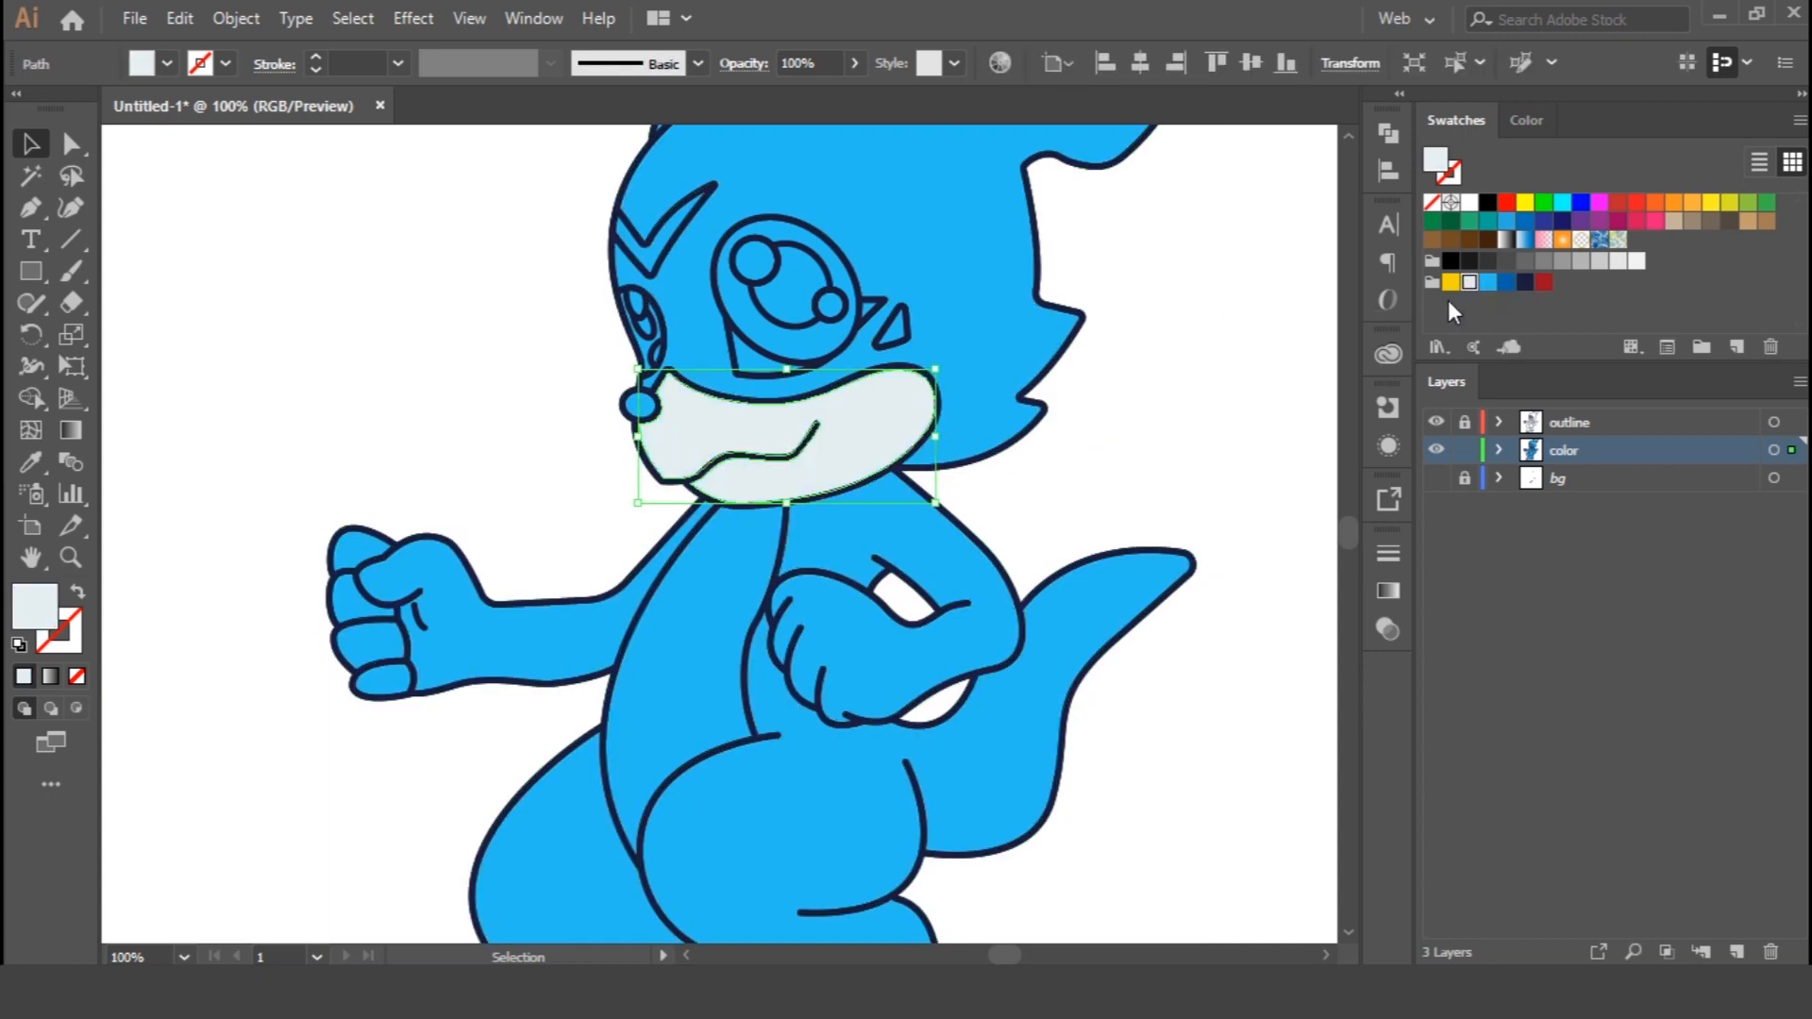
left_click(642, 409)
left_click(1159, 464)
Fill the pointed areas at the outer corner of and beneath the large eye with dark navy
left_click_drag(1009, 487, 1100, 582)
key("ctrl+plus")
key("ctrl+plus")
left_click_drag(954, 543, 769, 694)
left_click(1036, 418)
left_click(1015, 427)
left_click(1526, 283)
left_click(789, 534)
left_click(1525, 283)
left_click(242, 684)
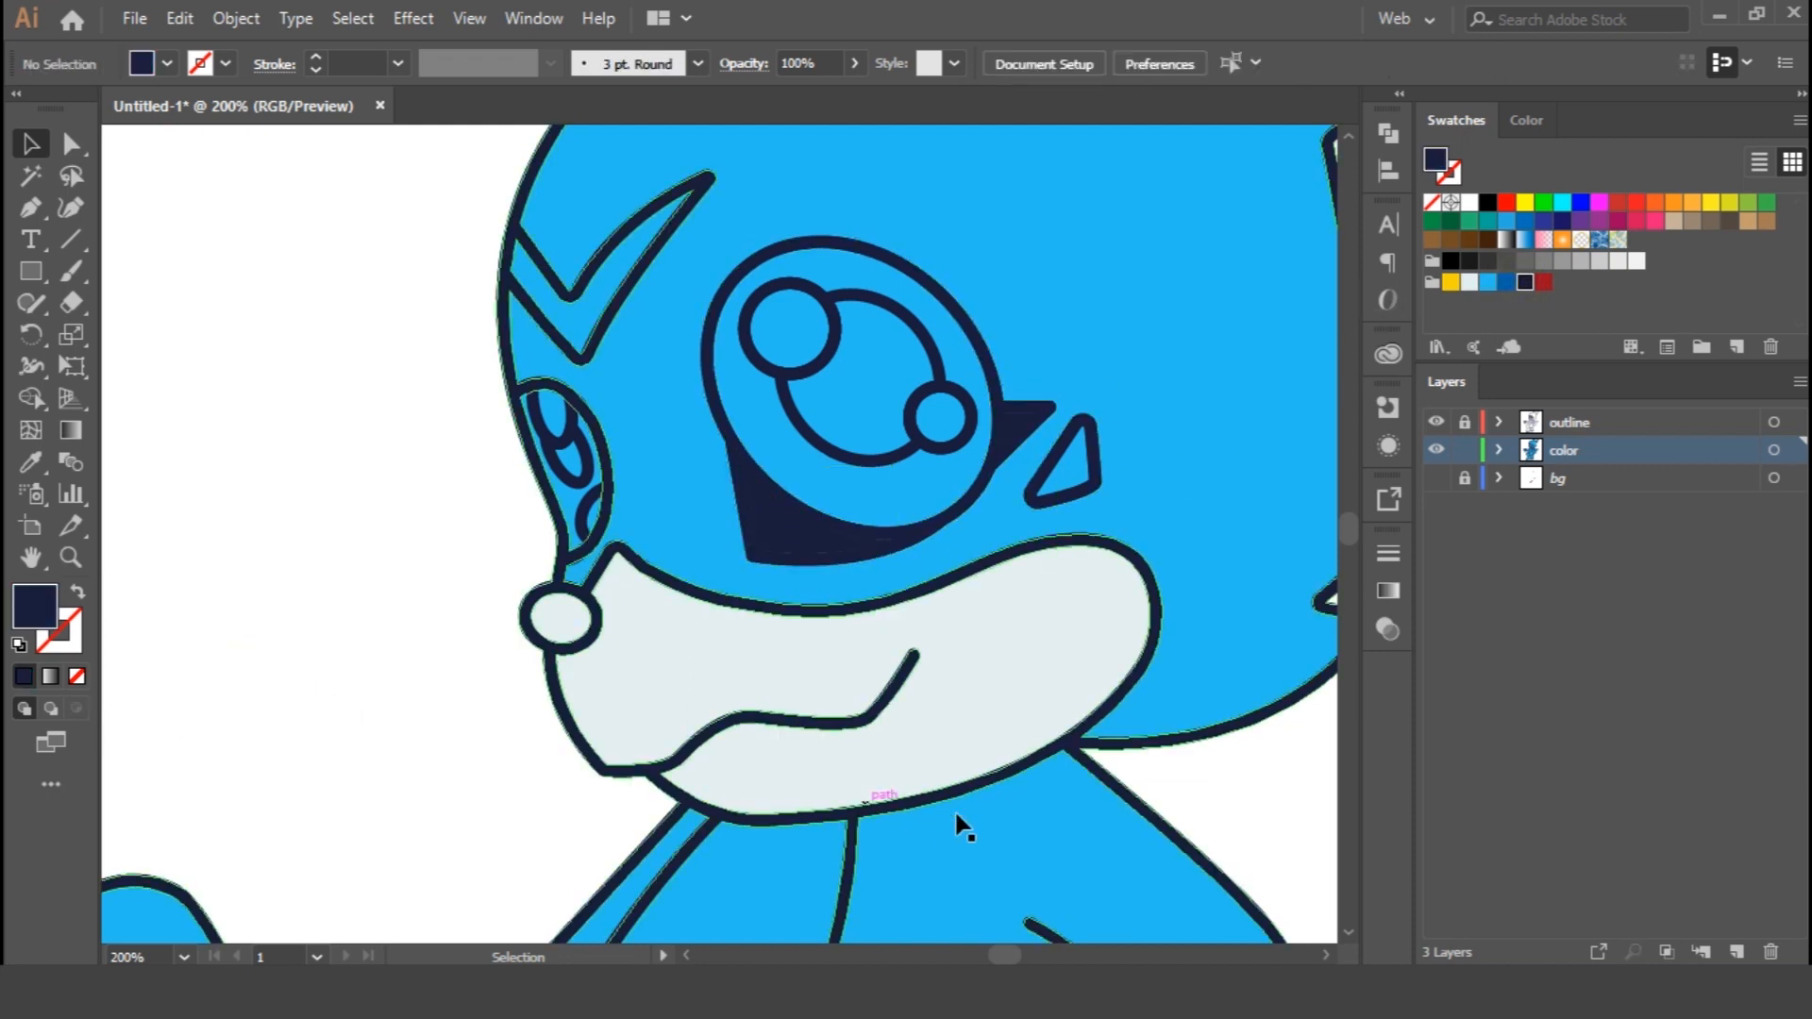
Fill the small triangular mark beside the large eye with yellow
key("ctrl+plus")
left_click(1246, 436)
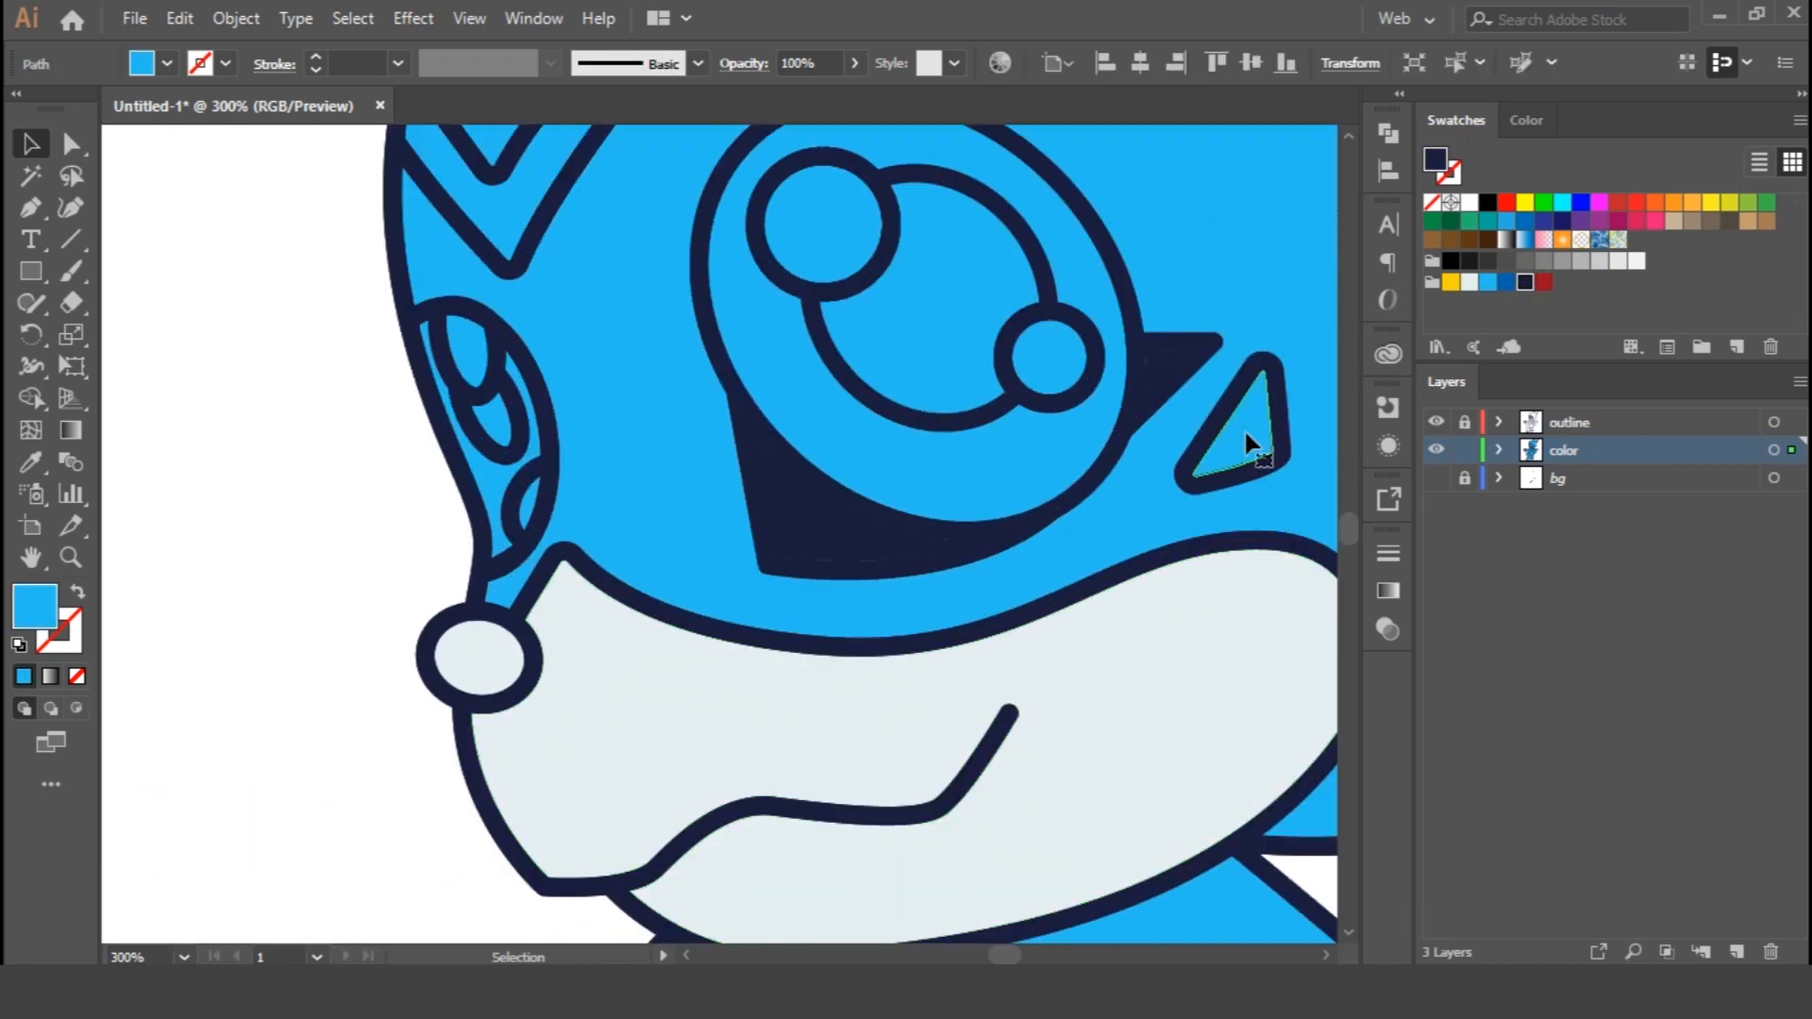
left_click(1450, 282)
Fill both the narrow eye and the large eye with the dark red swatch
left_click(958, 306)
left_click(506, 444)
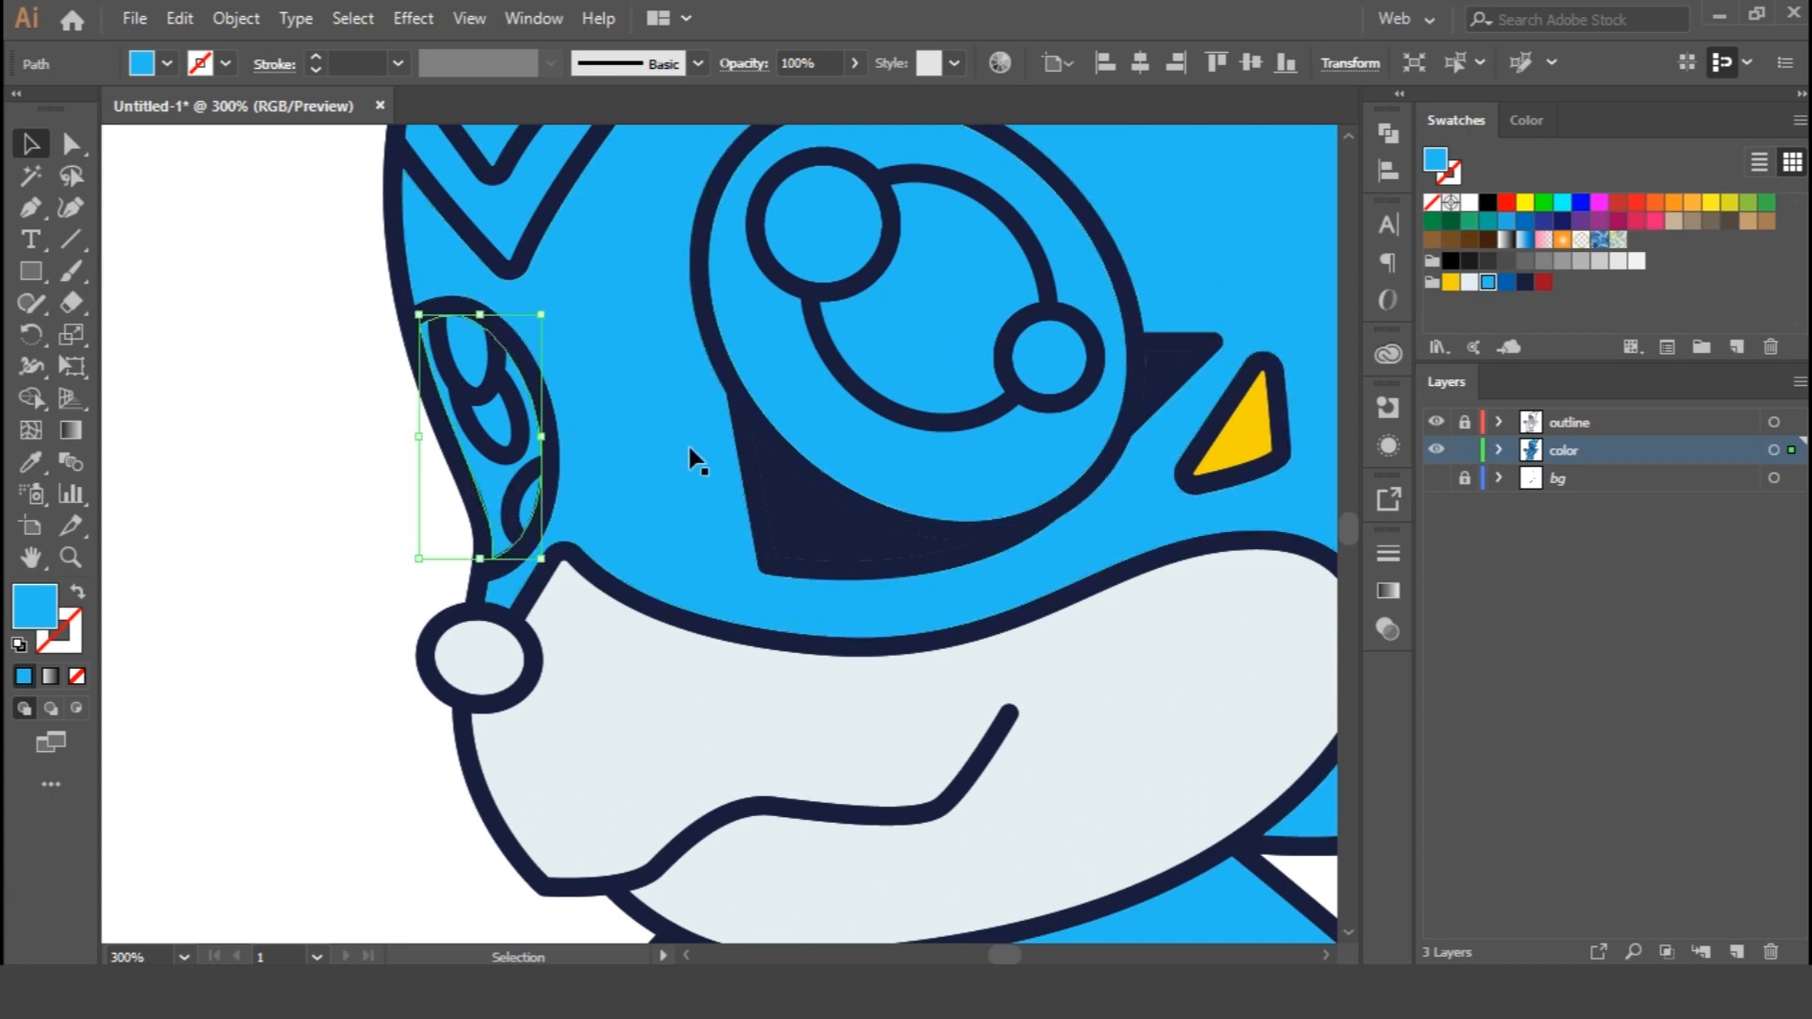
left_click(922, 443, "shift")
left_click(1544, 282)
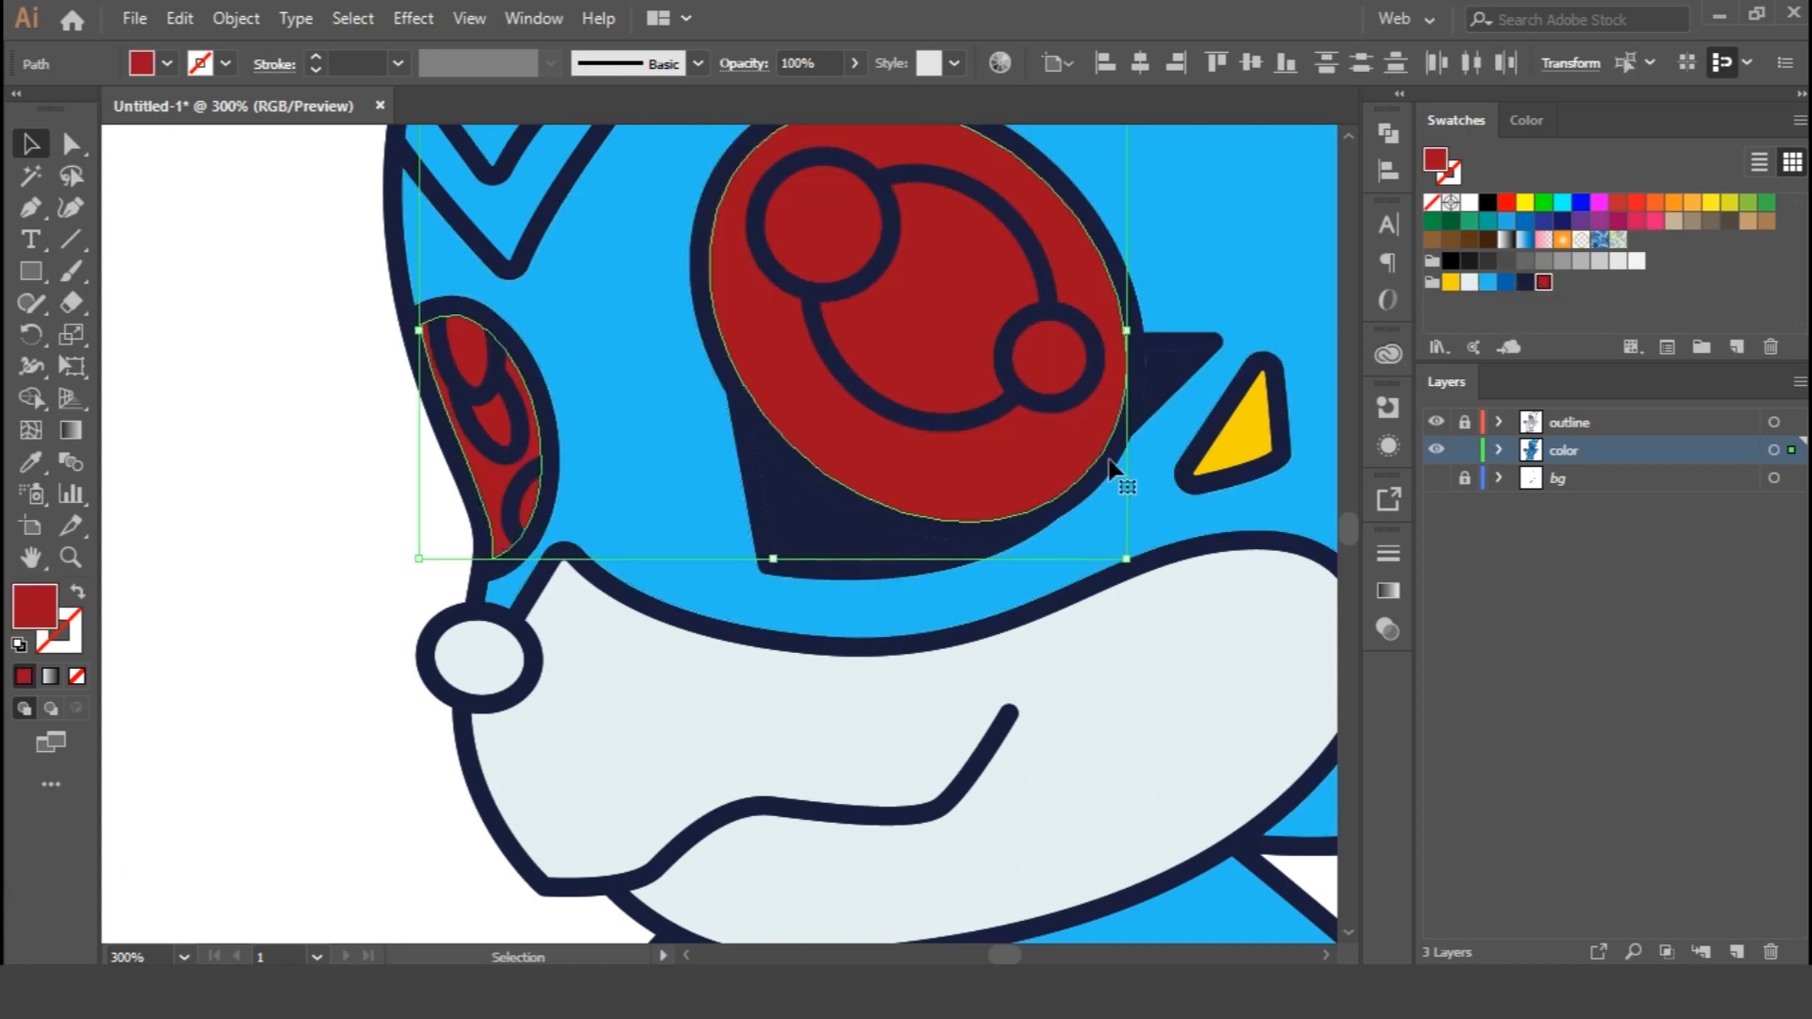
left_click_drag(1164, 547, 1062, 585)
left_click(148, 349)
Draw a circle over the lower part of the large eye and trim off the part outside the eye with Shape Builder
left_click_drag(813, 315, 1191, 719)
key("v")
left_click_drag(1056, 560, 988, 518)
left_click(655, 388, "shift")
key("shift+m")
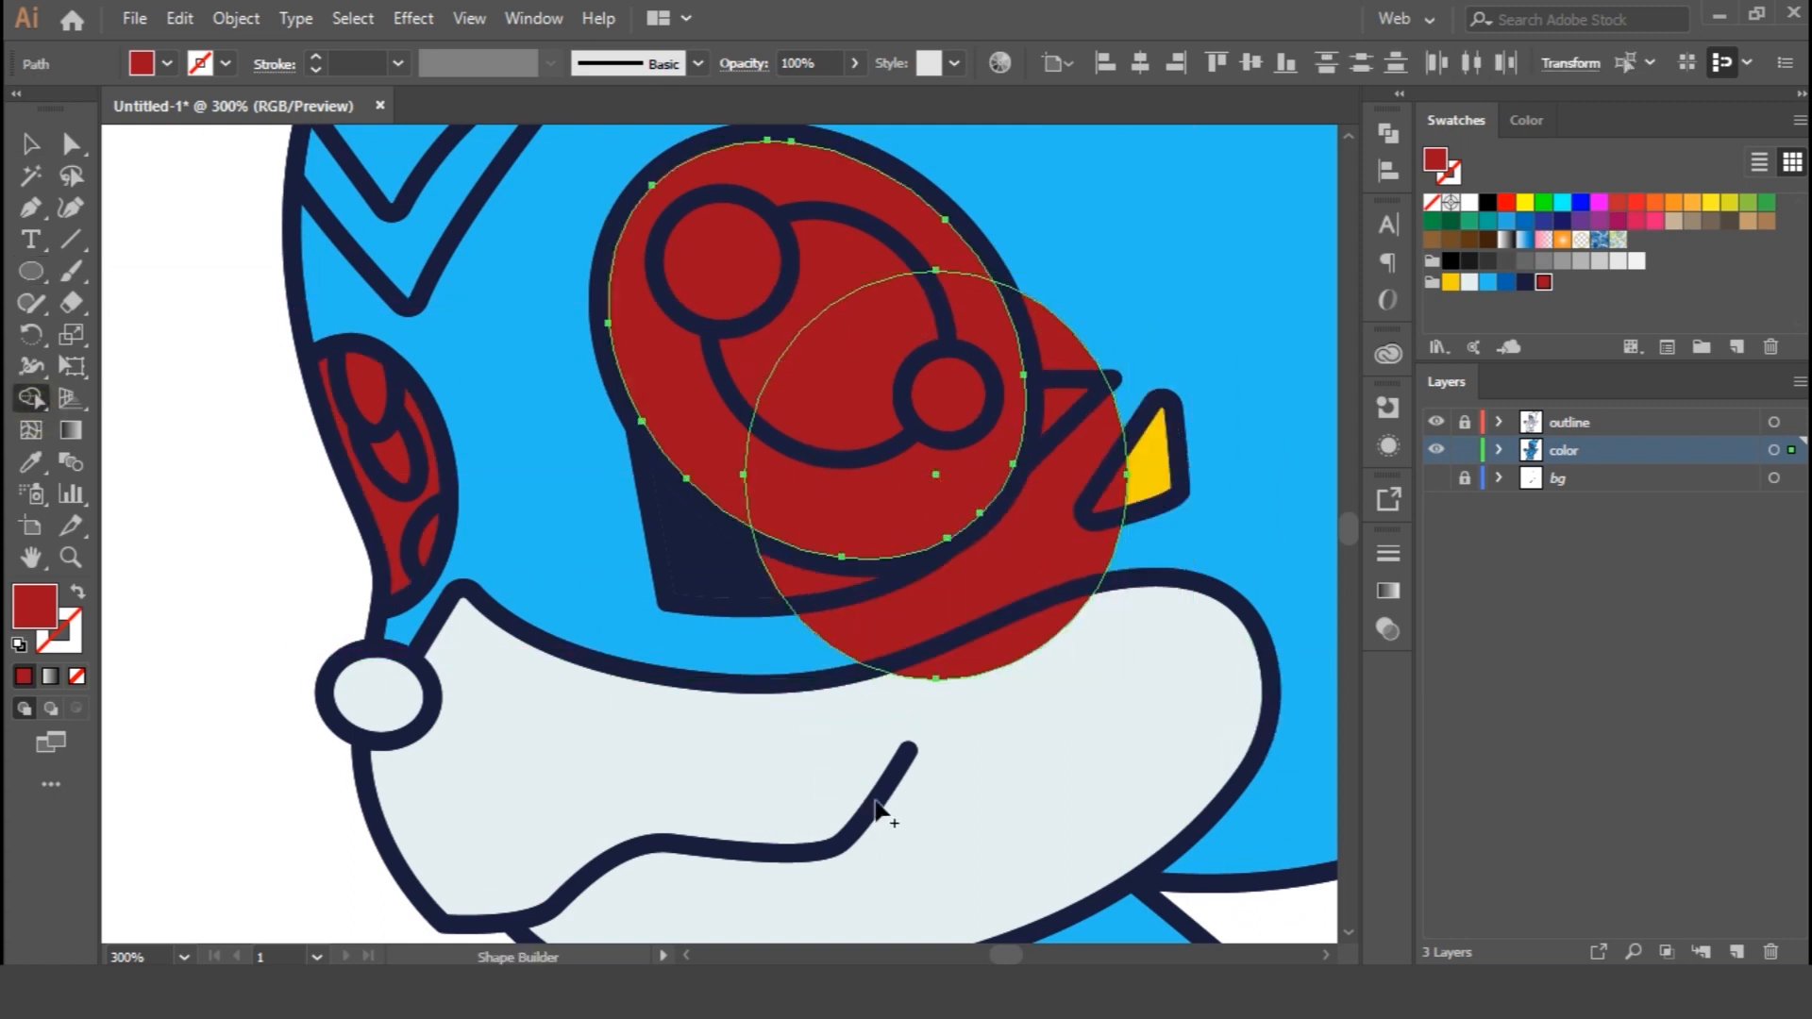
left_click(1020, 639, "alt")
Recolour the trimmed circle in the large eye to a lighter red
key("v")
left_click(1103, 280)
left_click(863, 484)
double_click(38, 604)
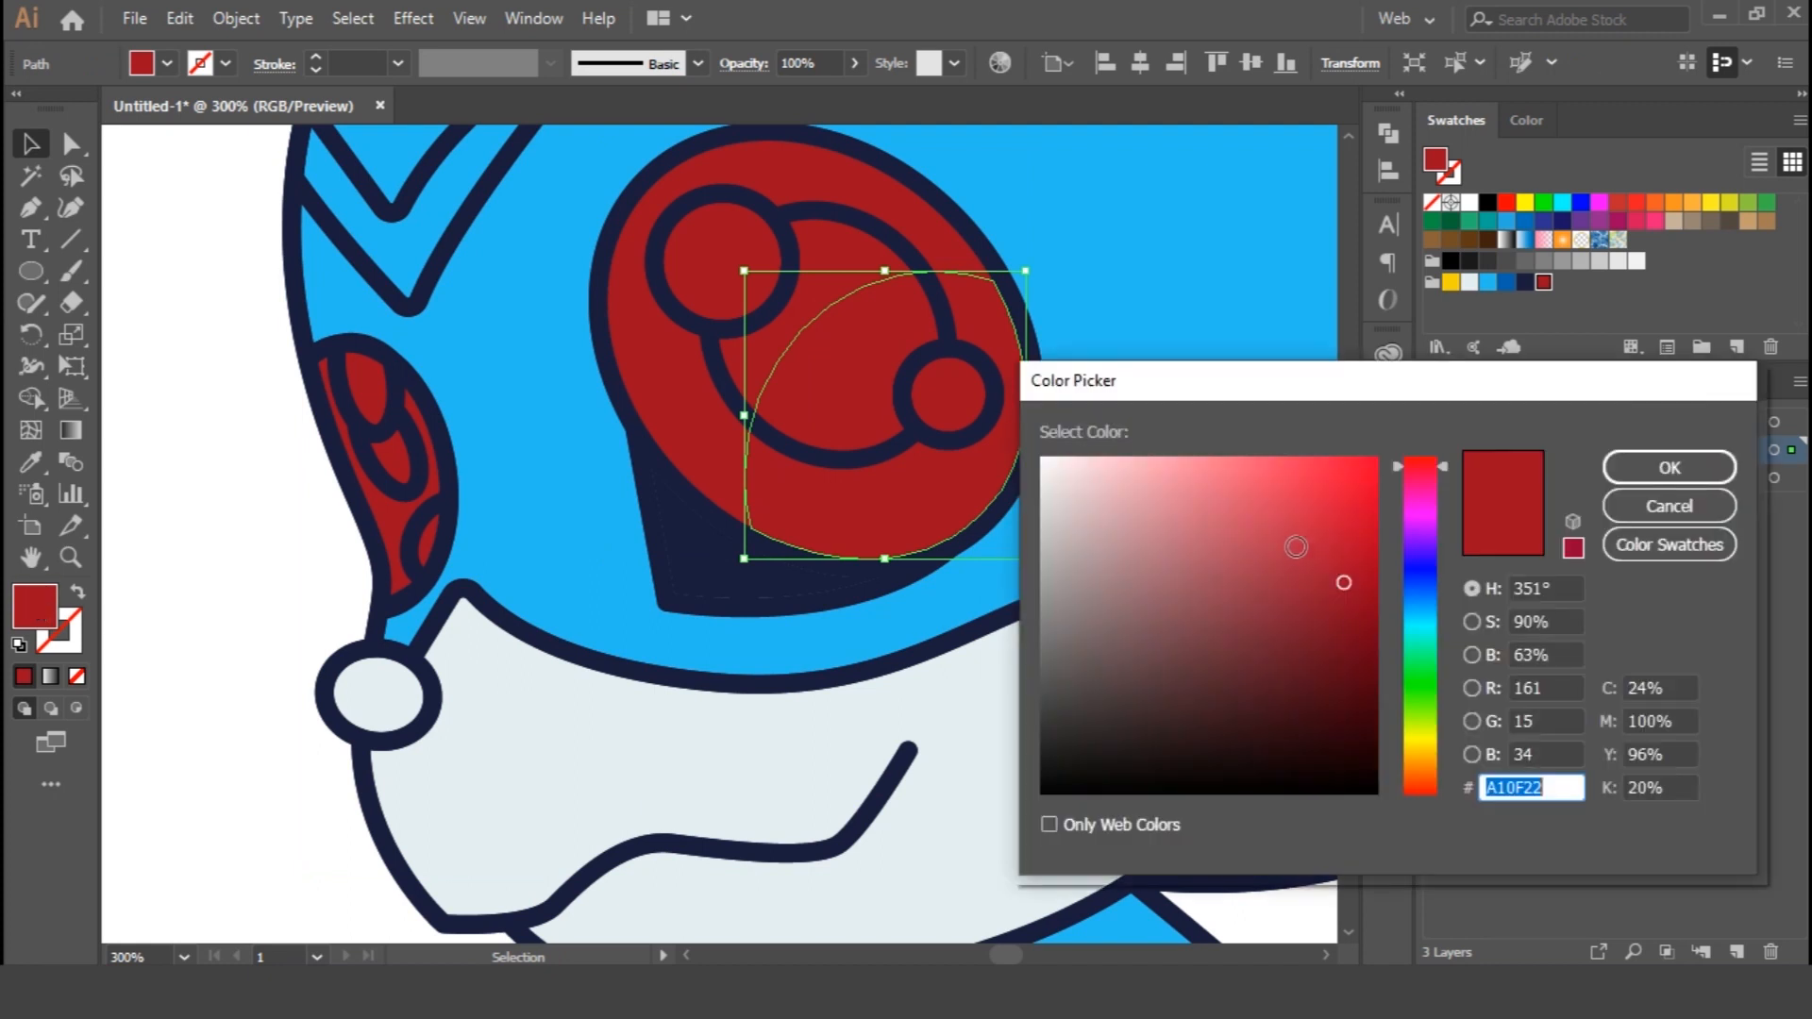
key("Return")
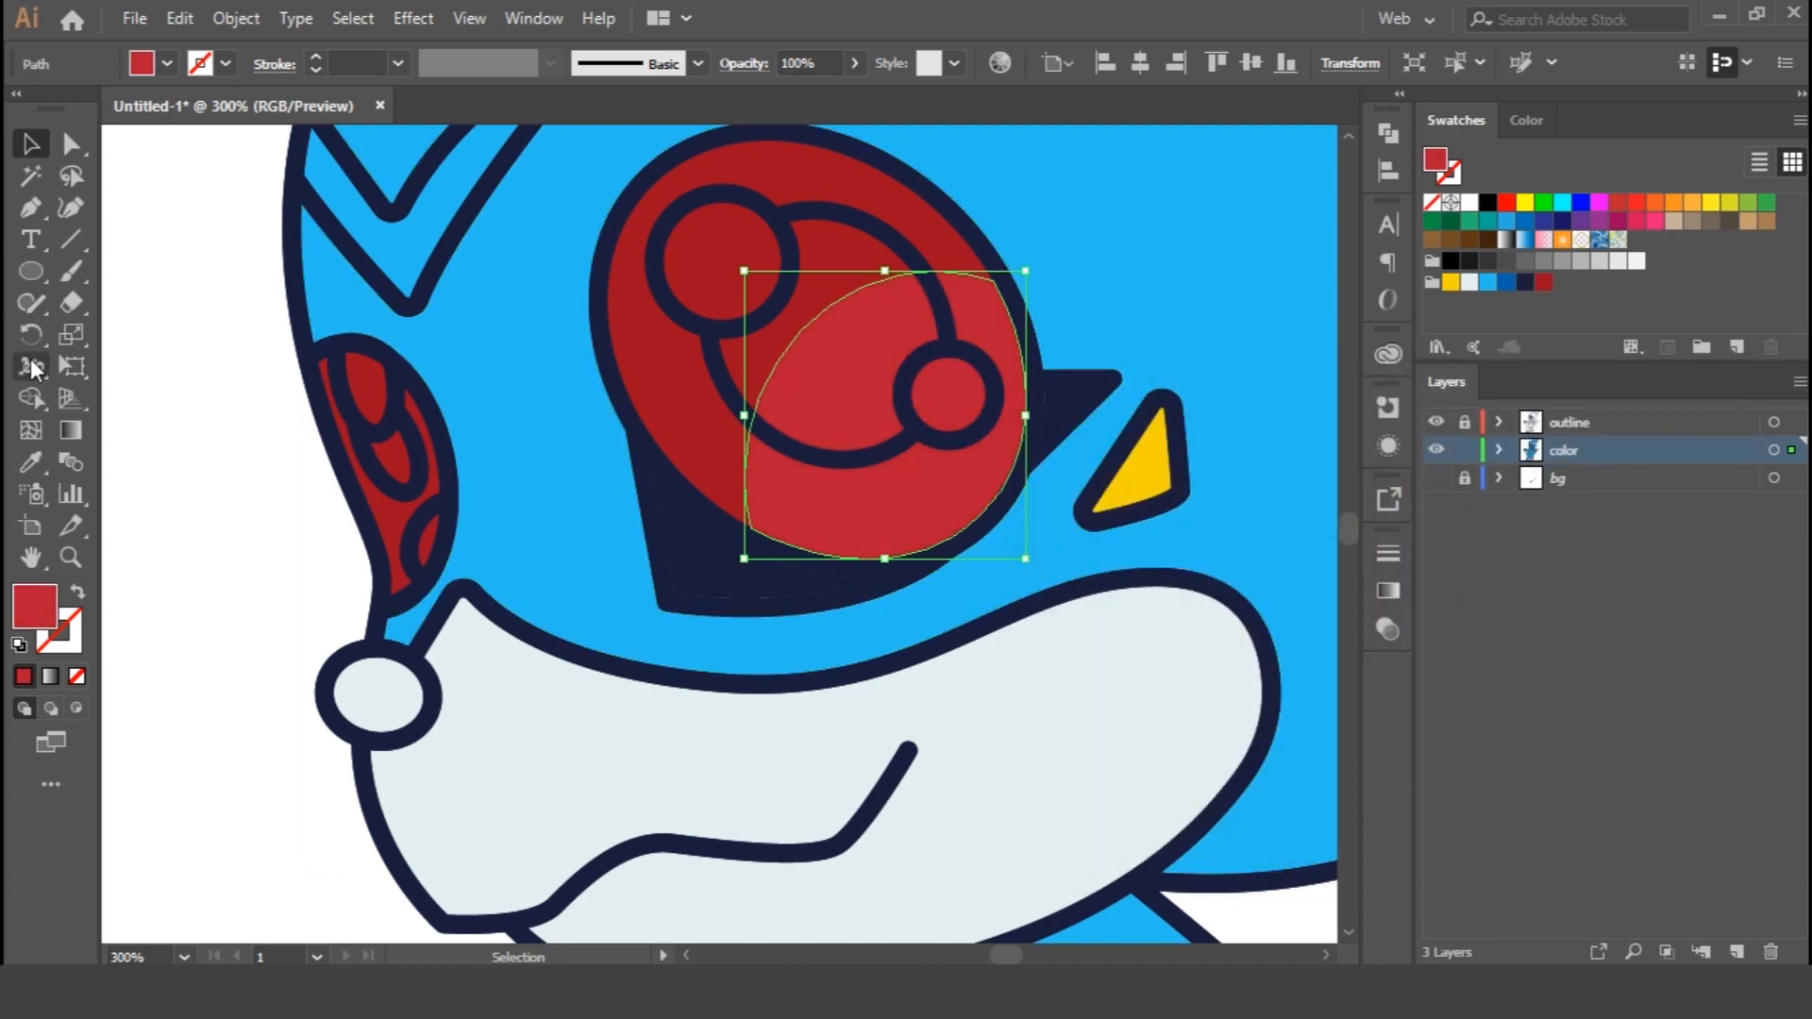
Draw a lighter red ellipse over the lower part of the narrow eye and trim off the part outside it with Shape Builder
key("l")
left_click_drag(317, 514, 453, 604)
key("v")
left_click(375, 415, "shift")
left_click(34, 401)
left_click(340, 615, "alt")
key("v")
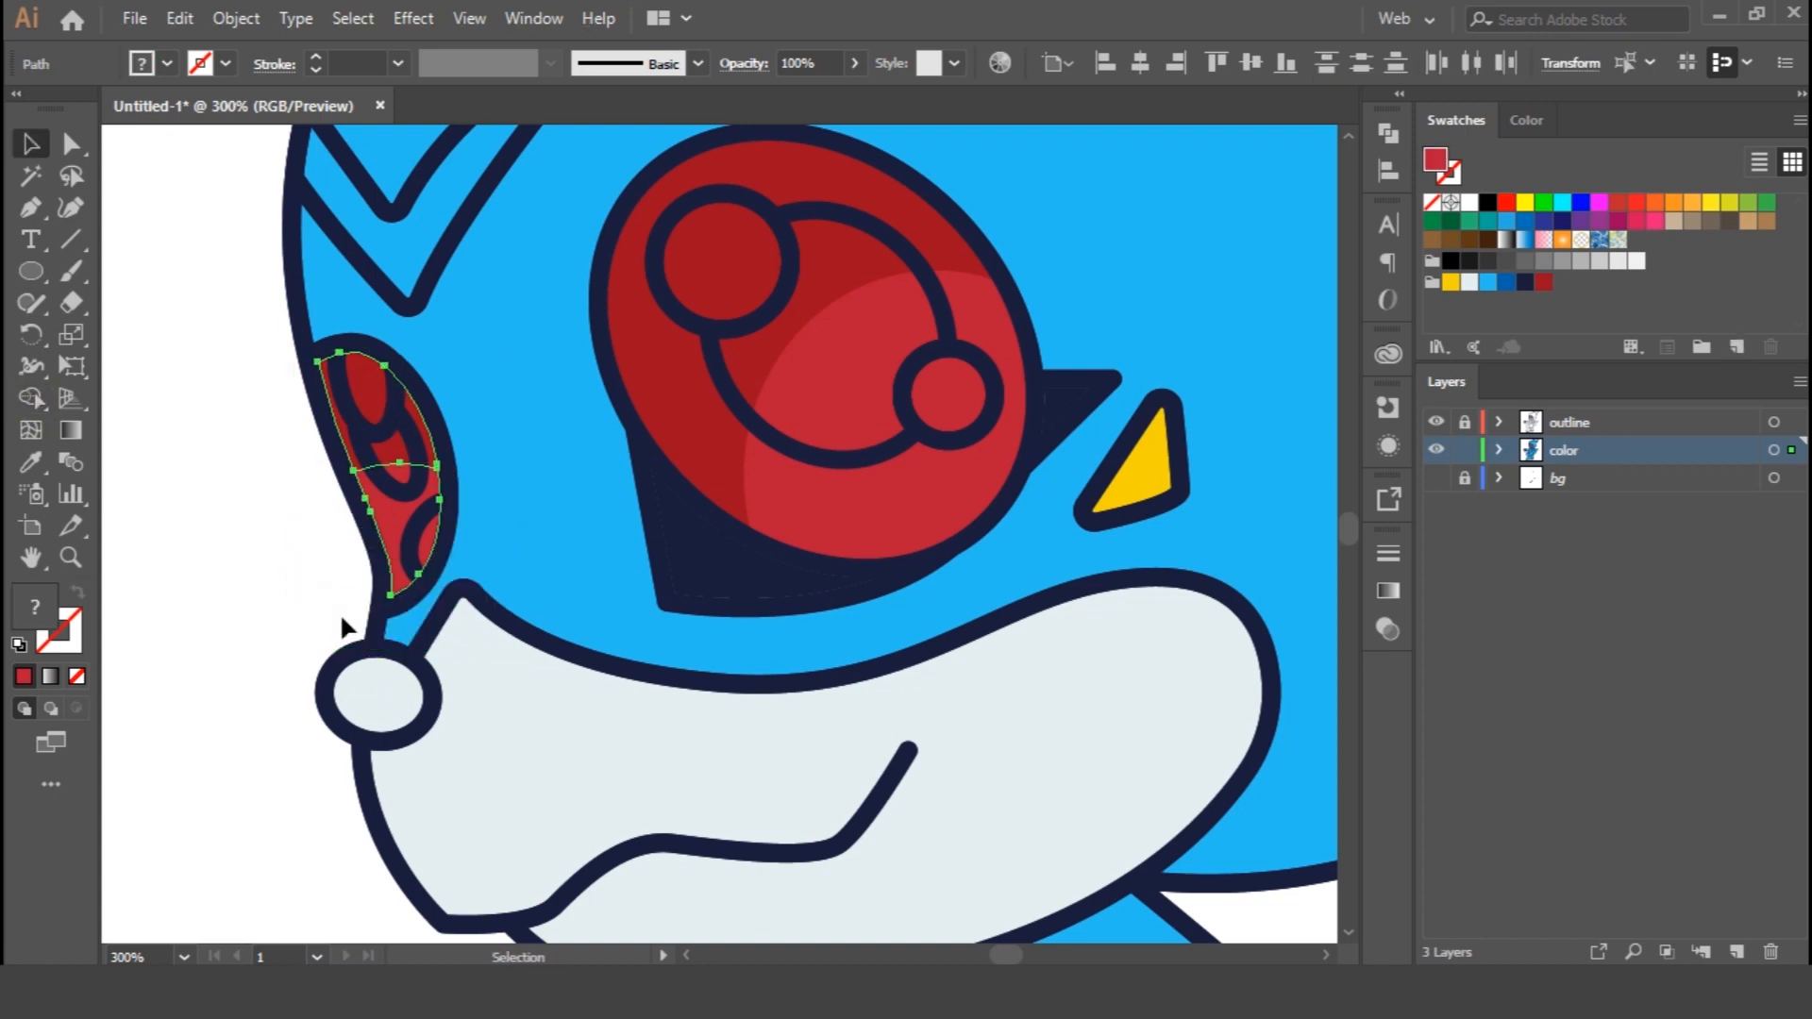
left_click(342, 623)
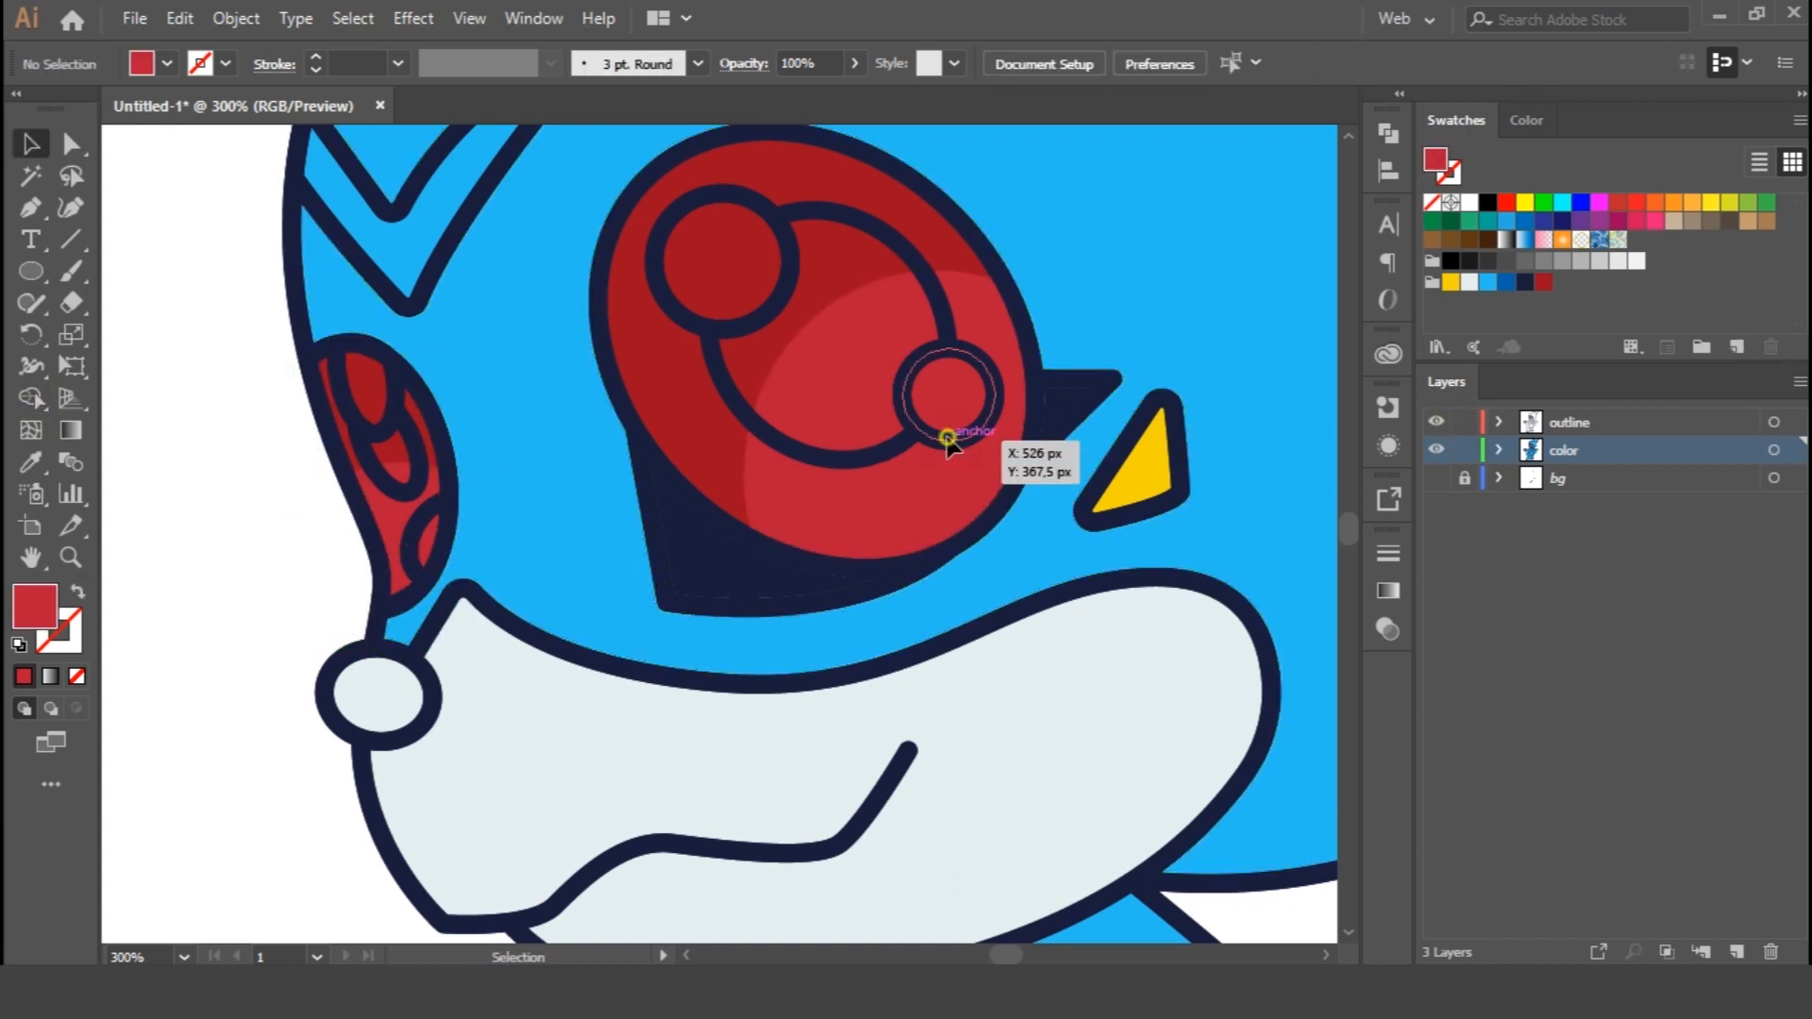
Fill the two round highlights of the large eye with white, keeping their navy outlines
left_click(942, 427)
left_click(1469, 202)
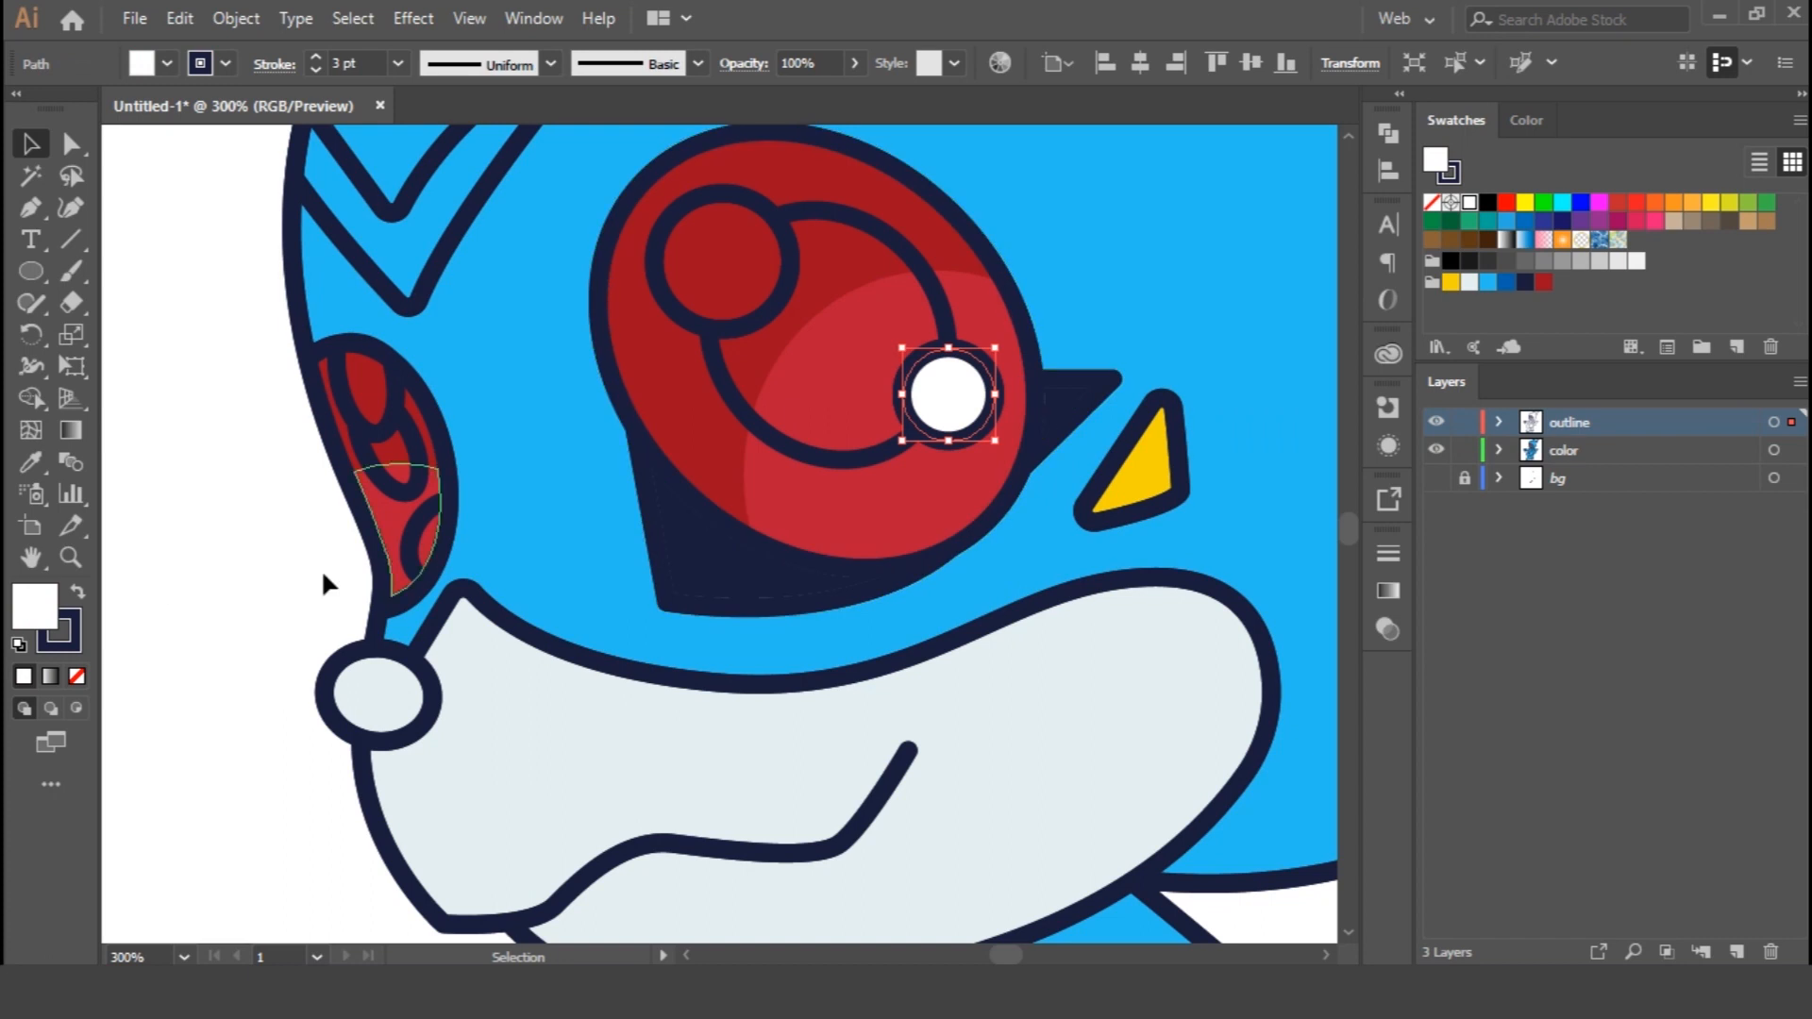
left_click(73, 642)
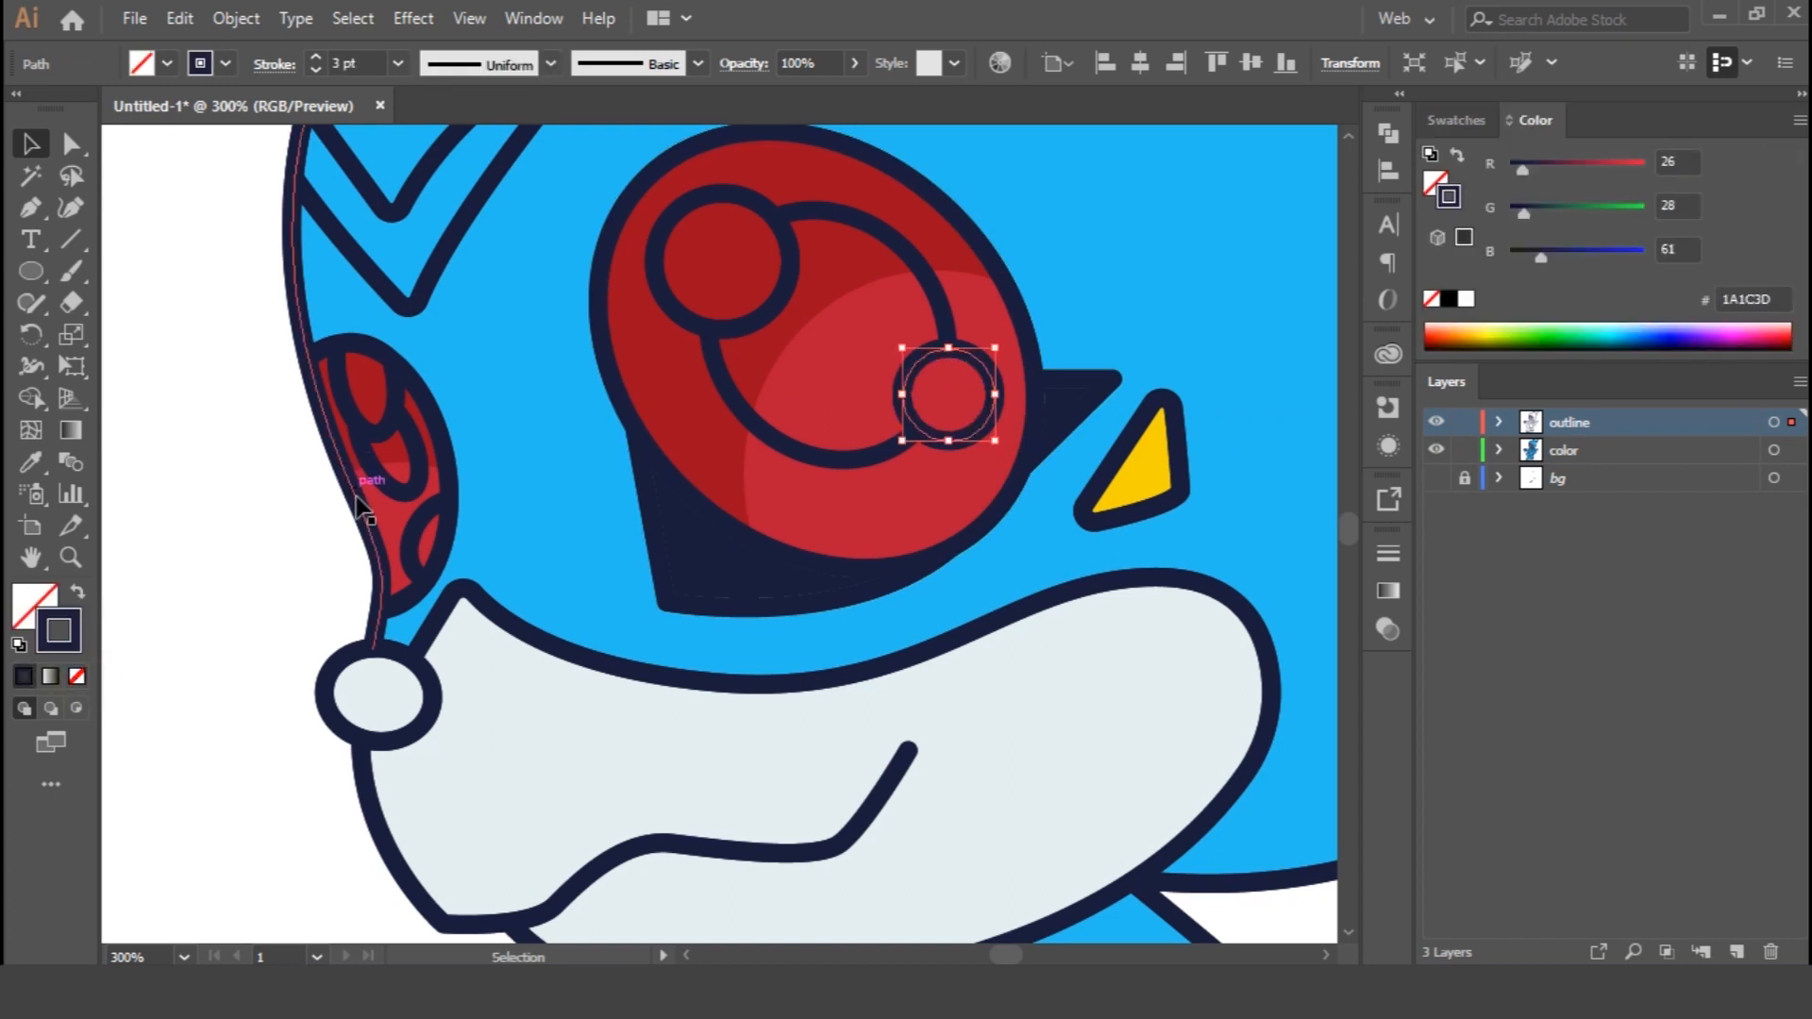
left_click(274, 548)
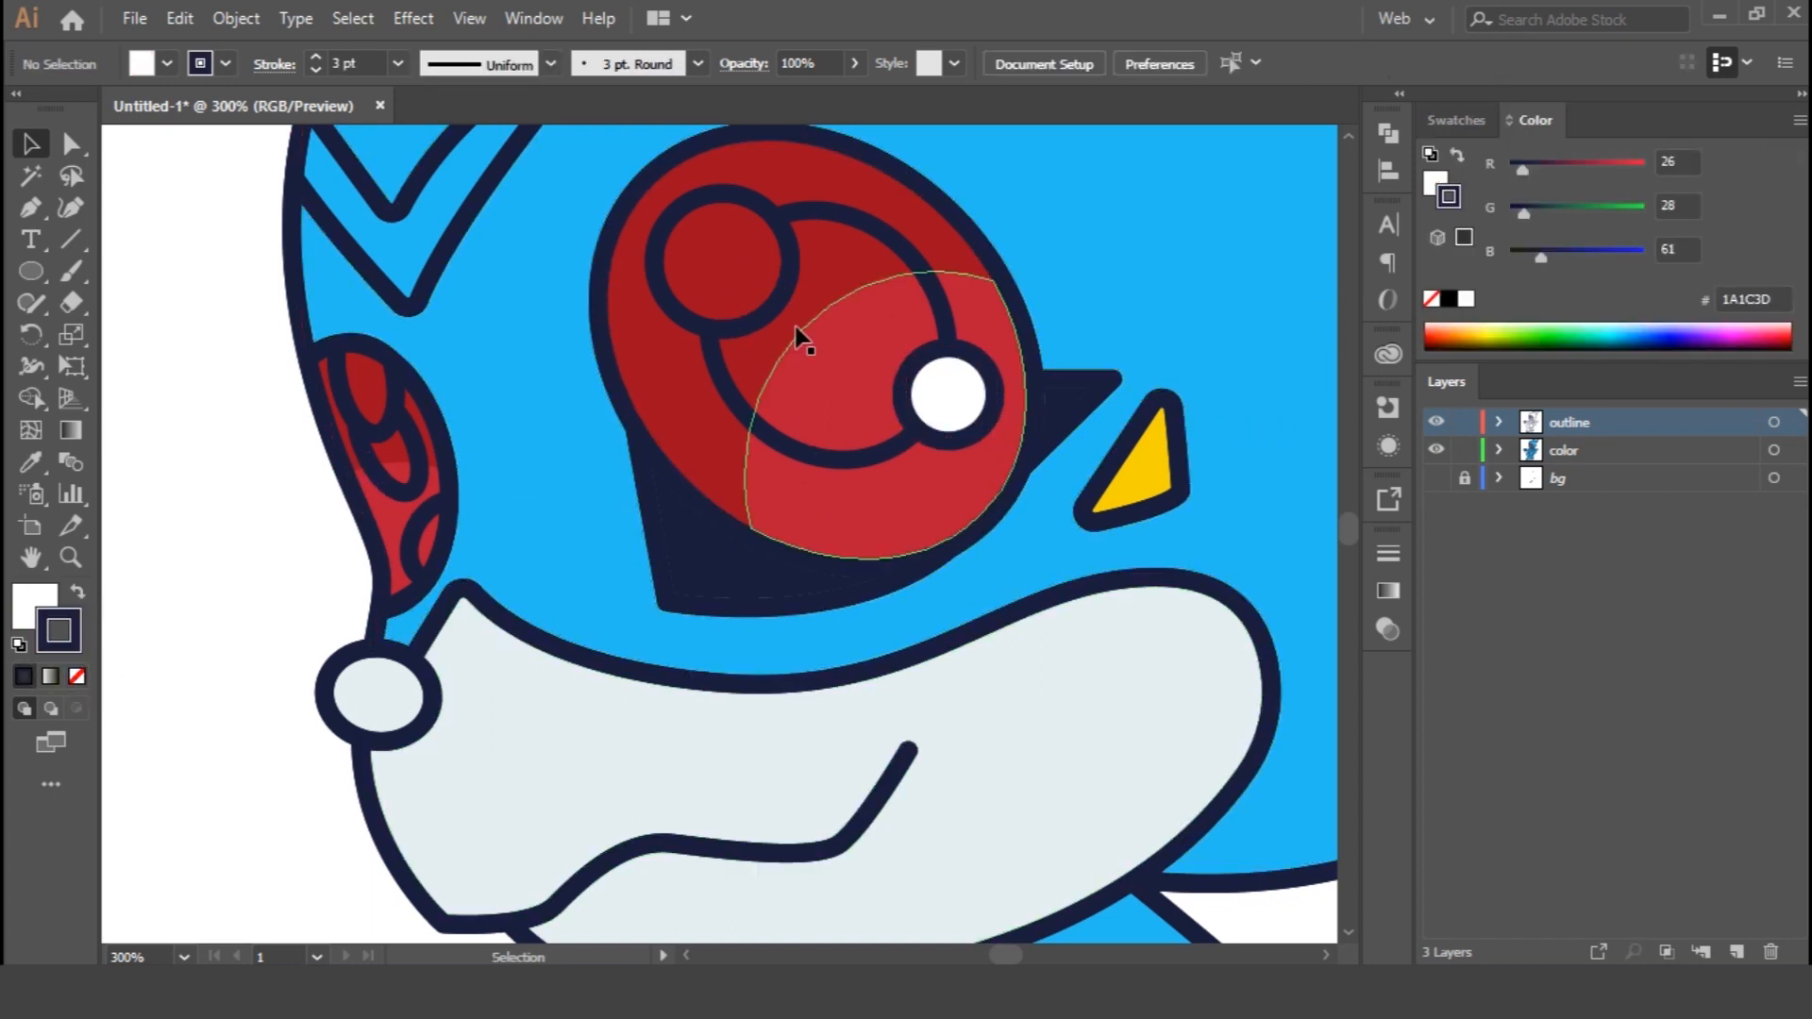
left_click(658, 291)
left_click(962, 399)
key("v")
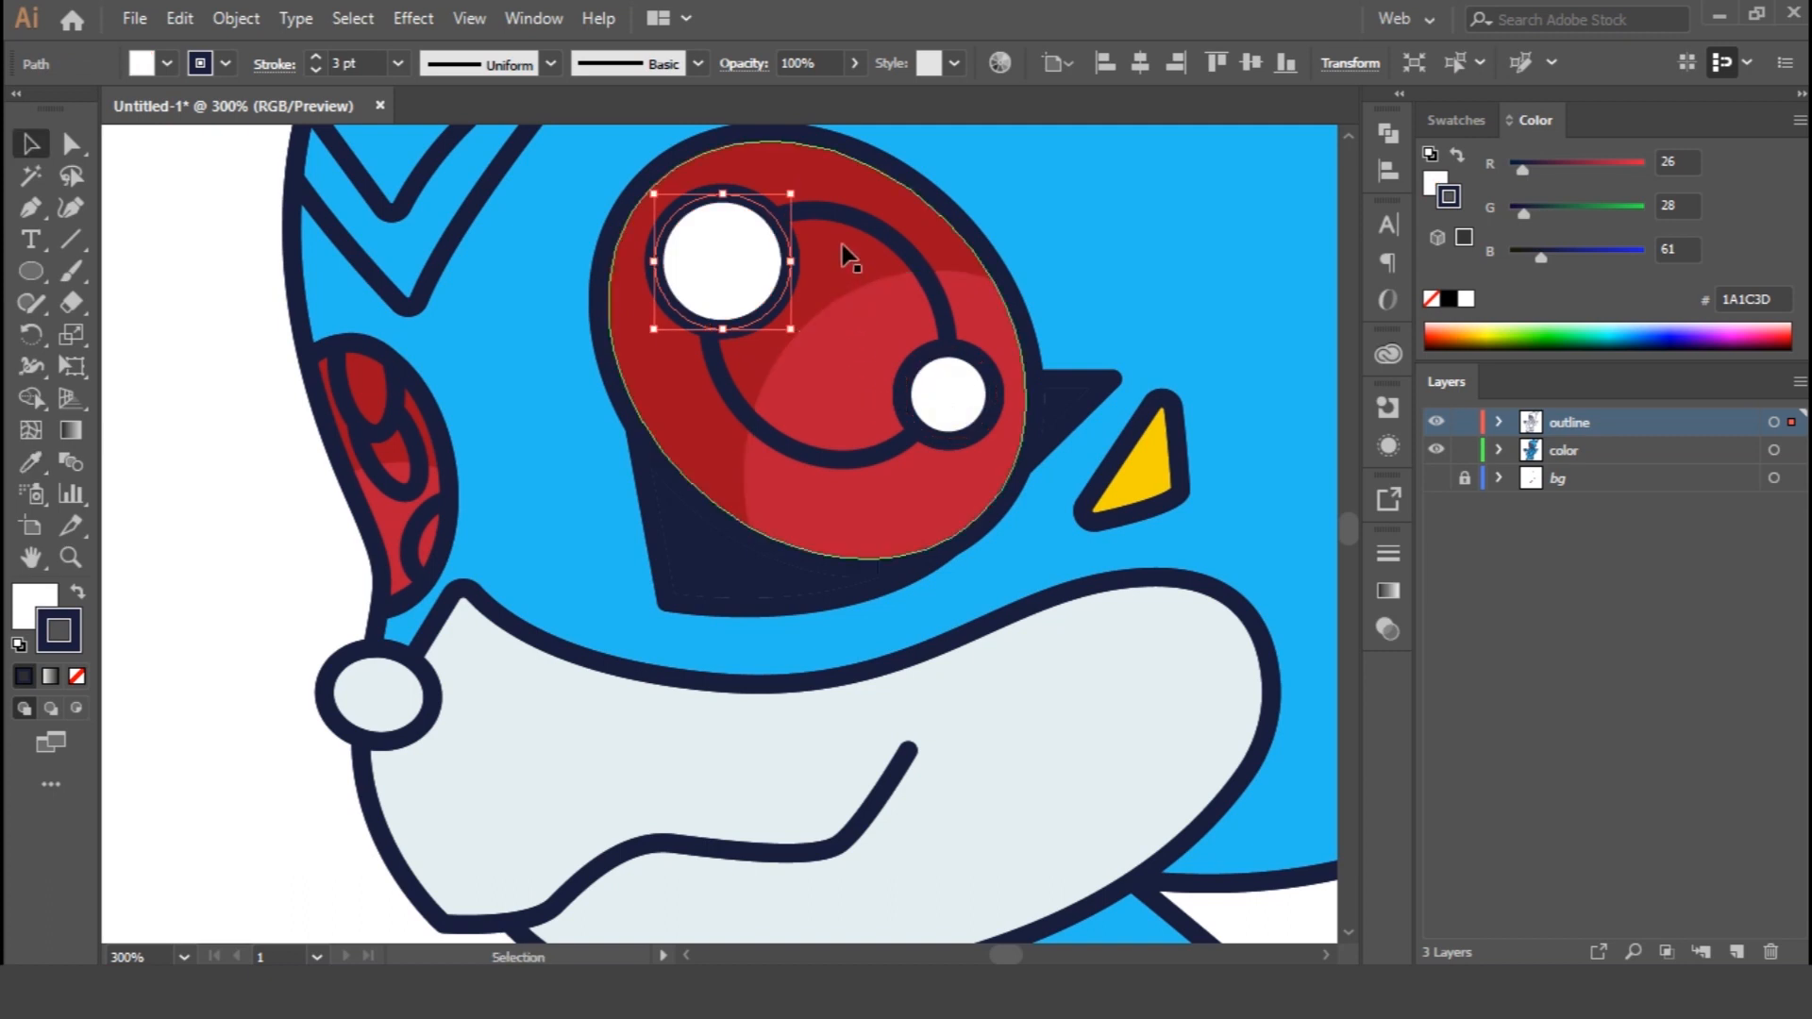
Fill the large eye's pupil with the dark navy swatch
left_click(847, 221)
left_click(73, 587)
key("ctrl+z")
left_click(1456, 119)
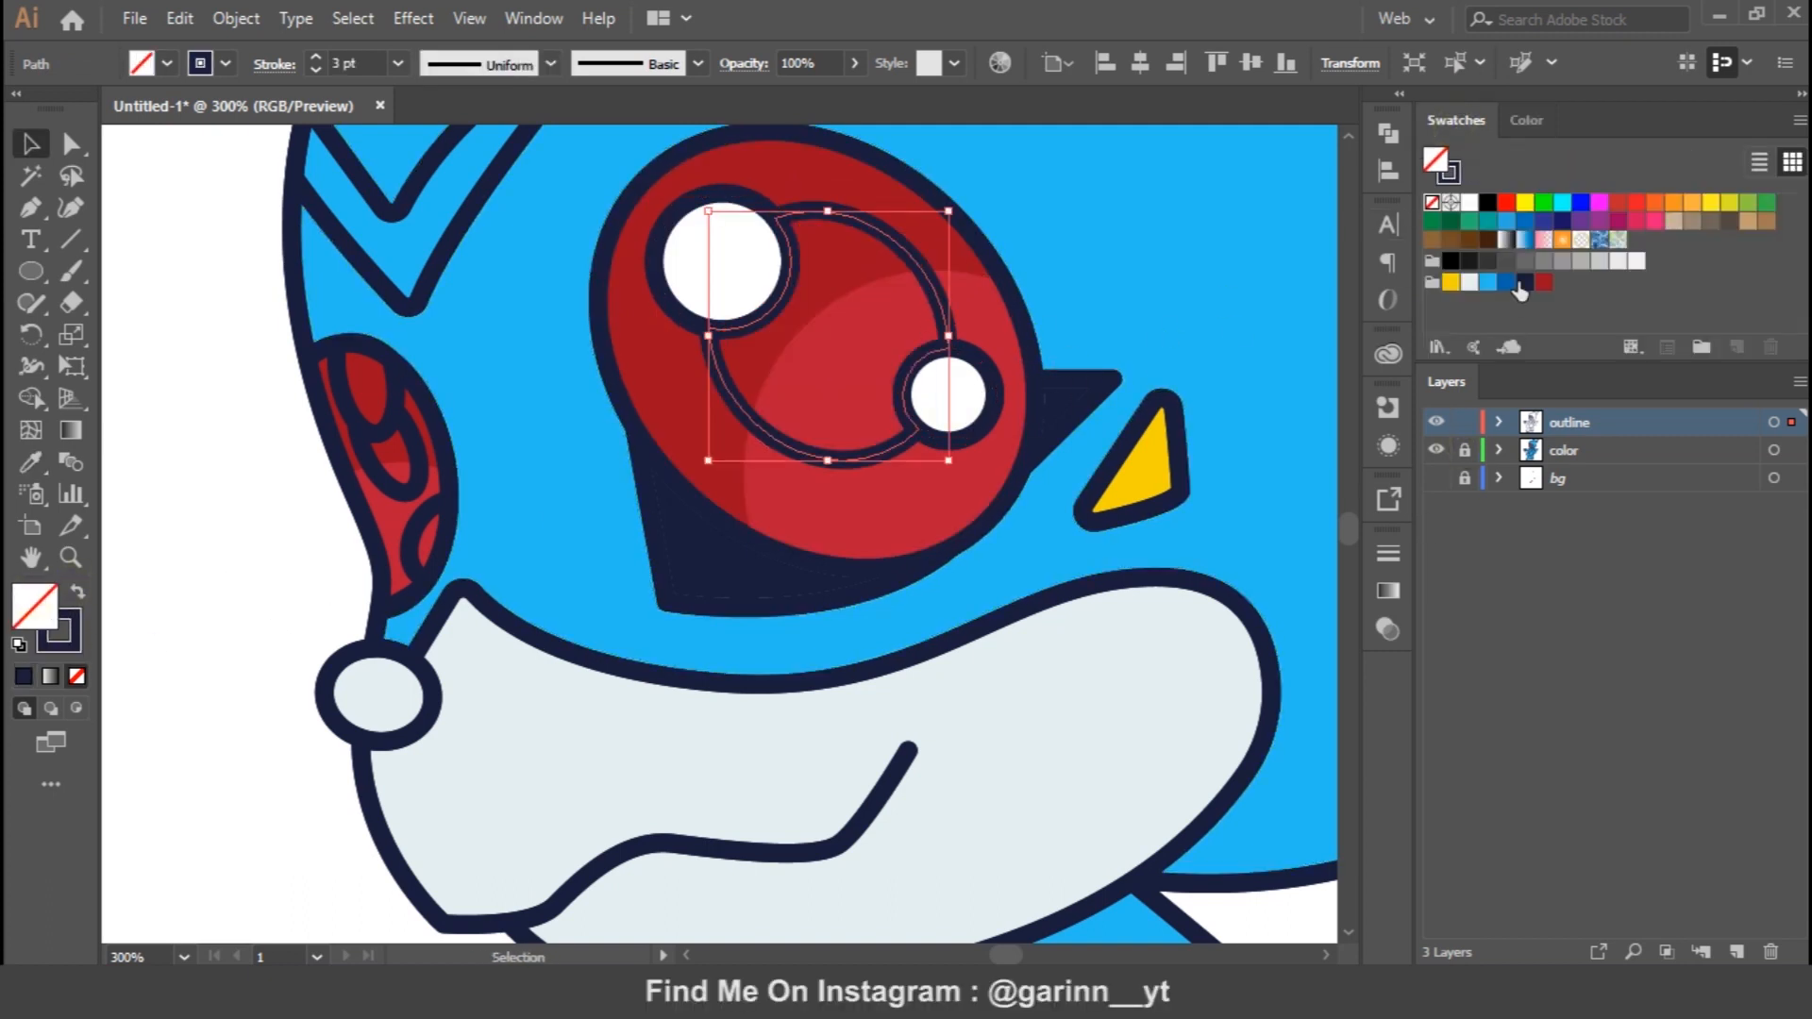
left_click(1525, 281)
Copy the large pupil's navy fill onto the narrow eye's pupil with the Eyedropper
left_click(417, 480)
key("i")
left_click(926, 376)
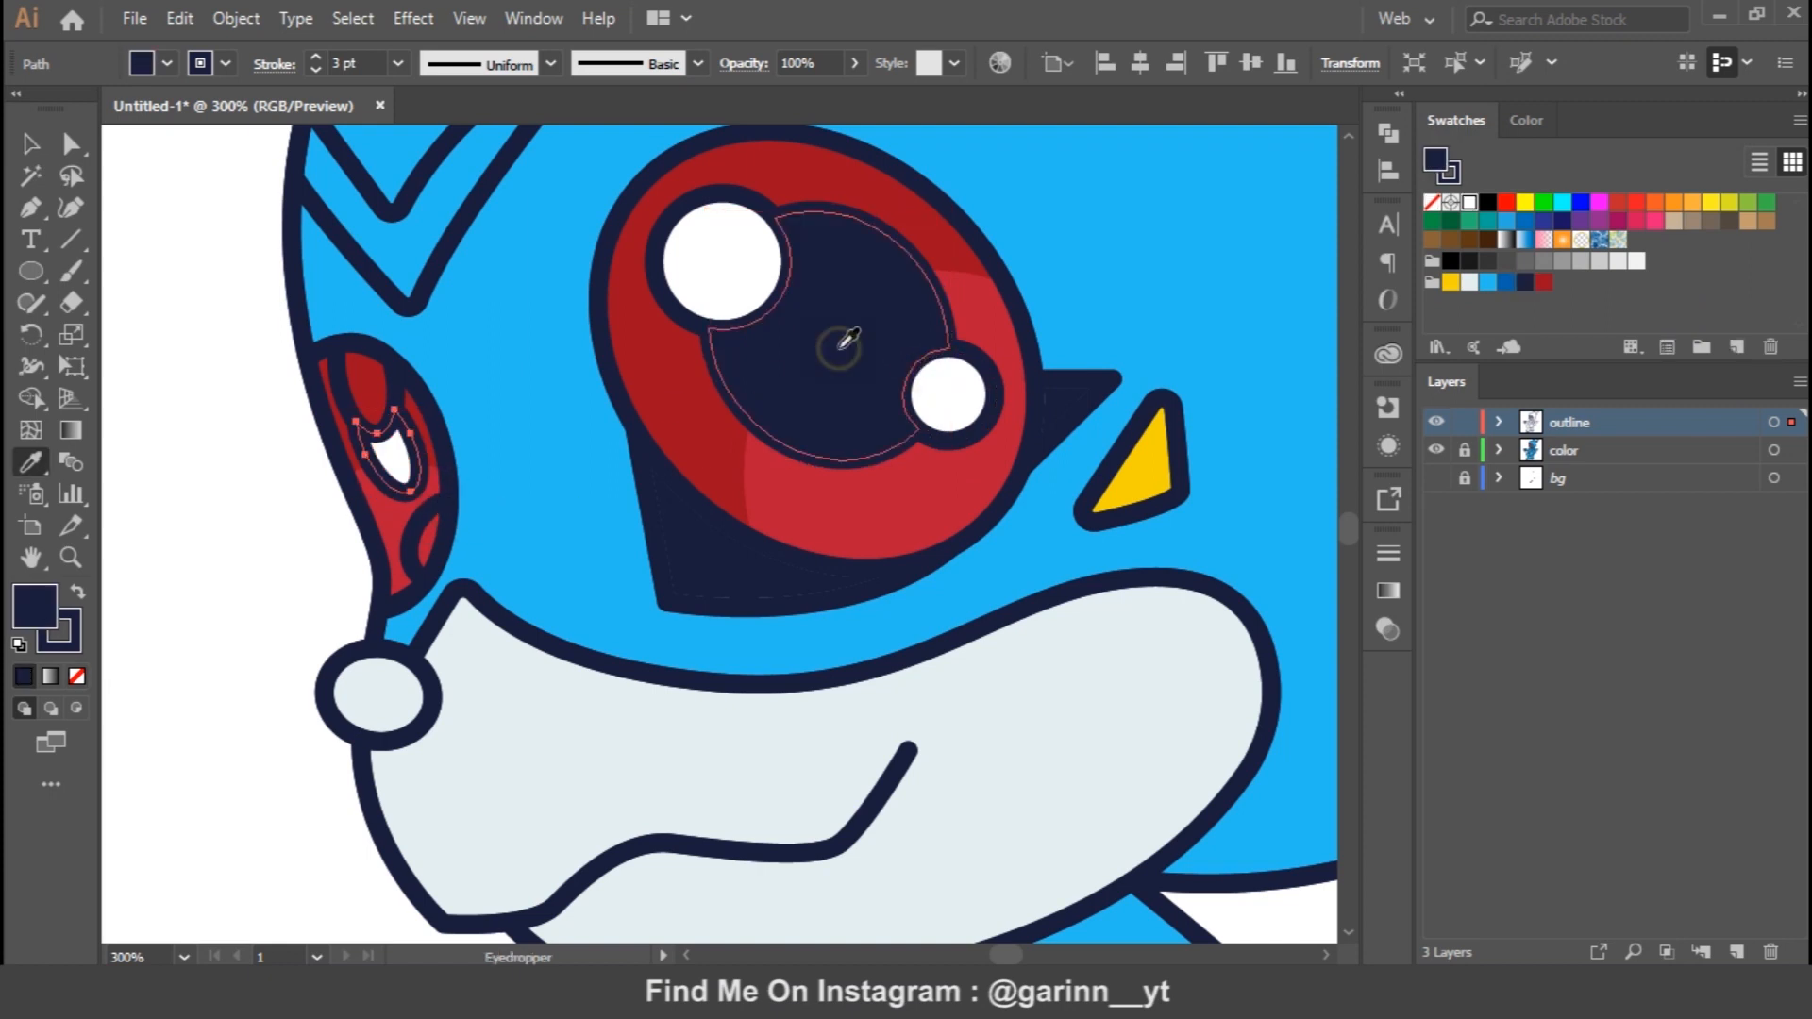
key("v")
Copy the white highlight fill onto the narrow eye's upper and lower highlights with the Eyedropper
left_click(395, 386)
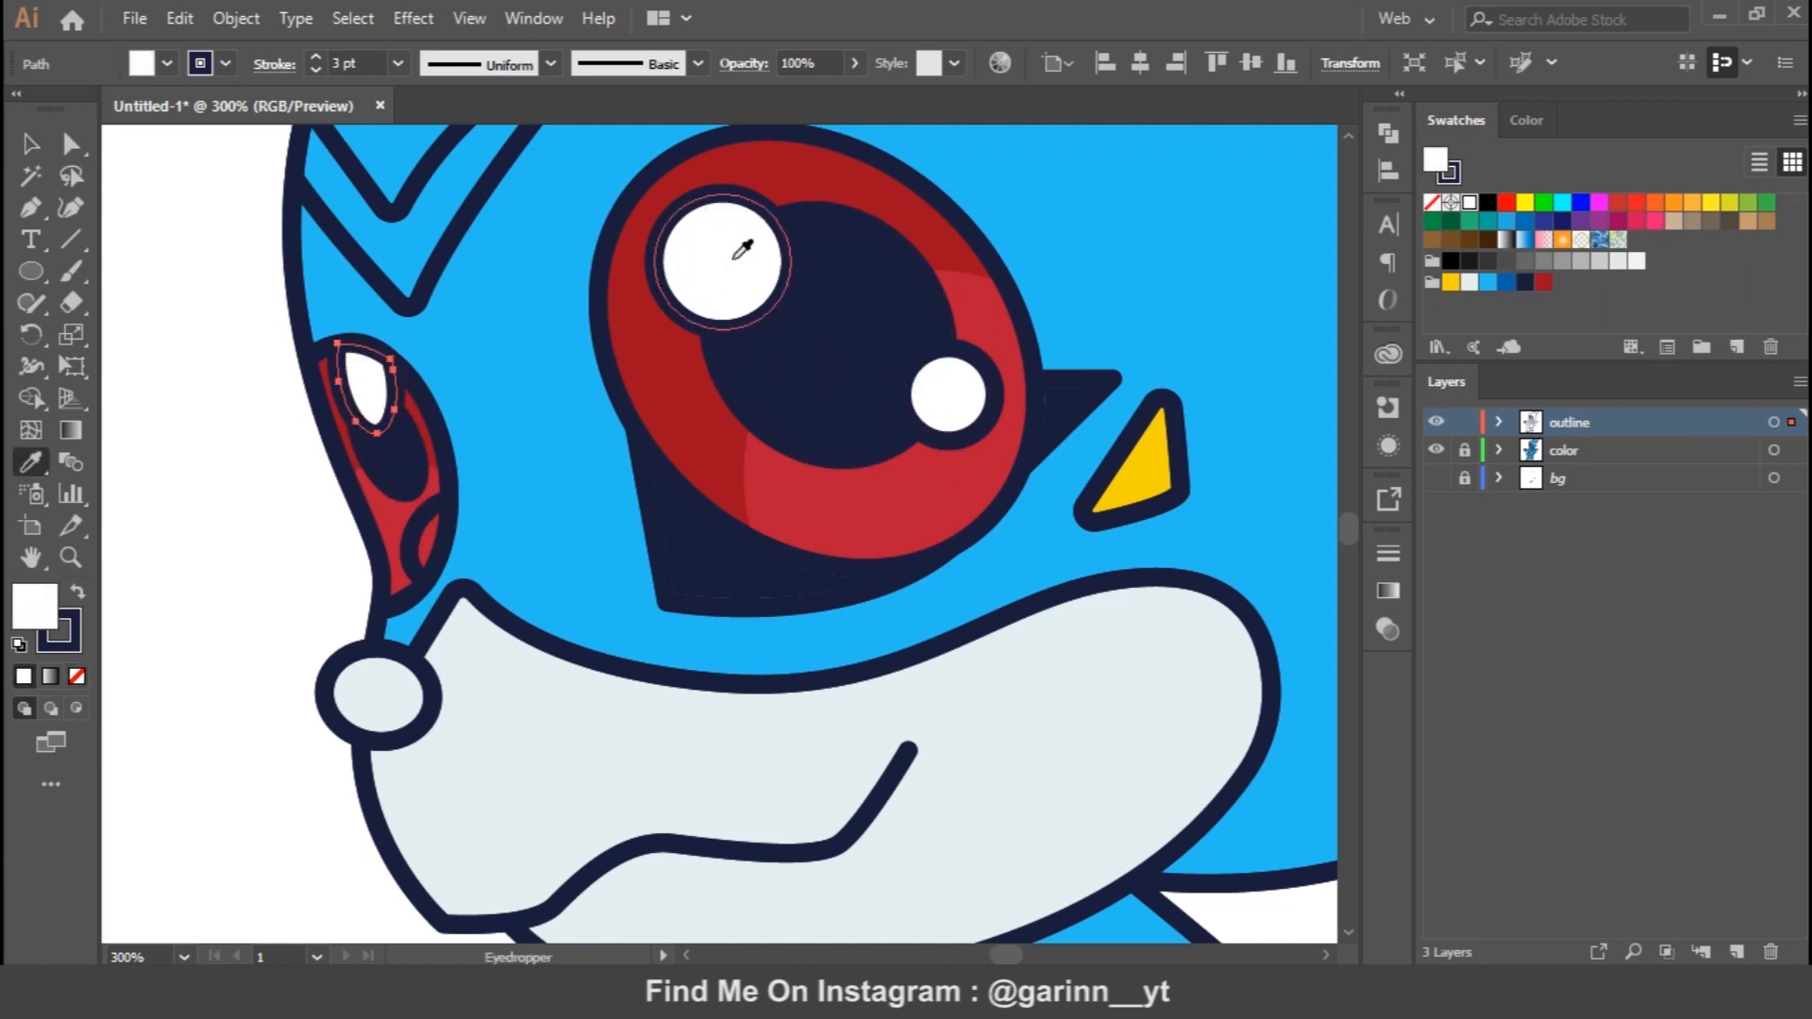
key("v")
left_click(953, 401)
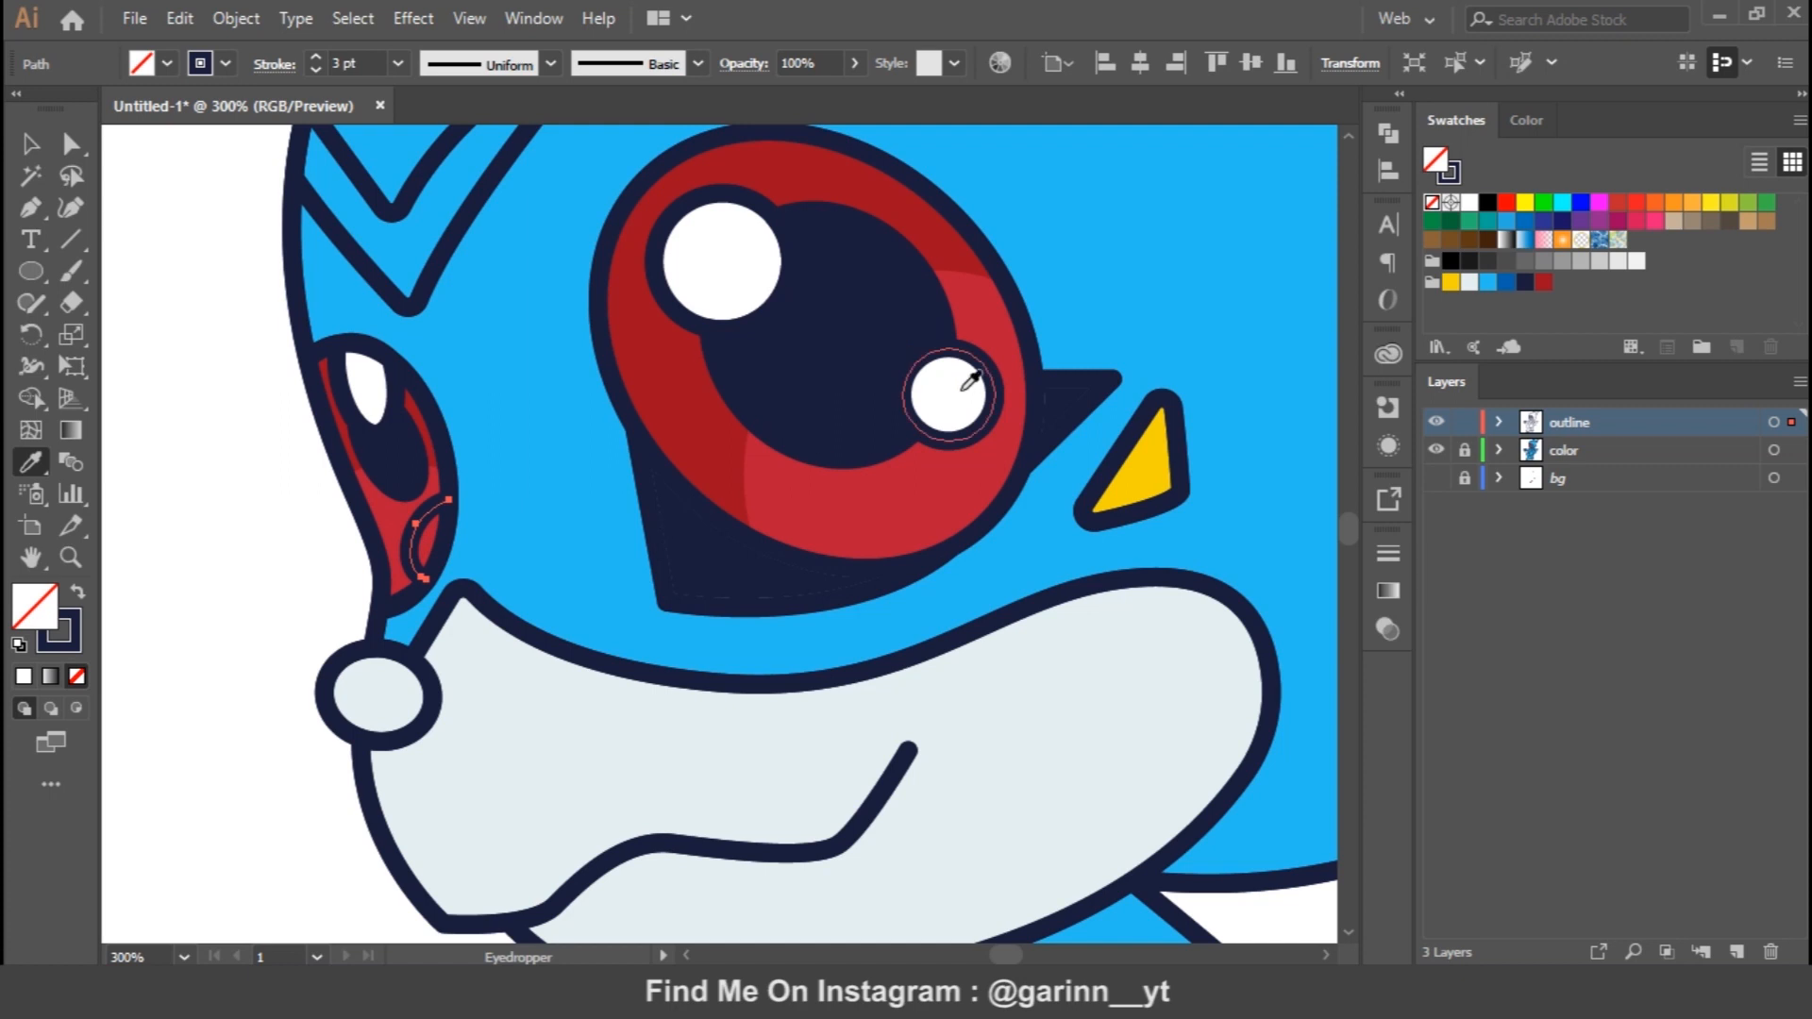
key("v")
left_click(193, 615)
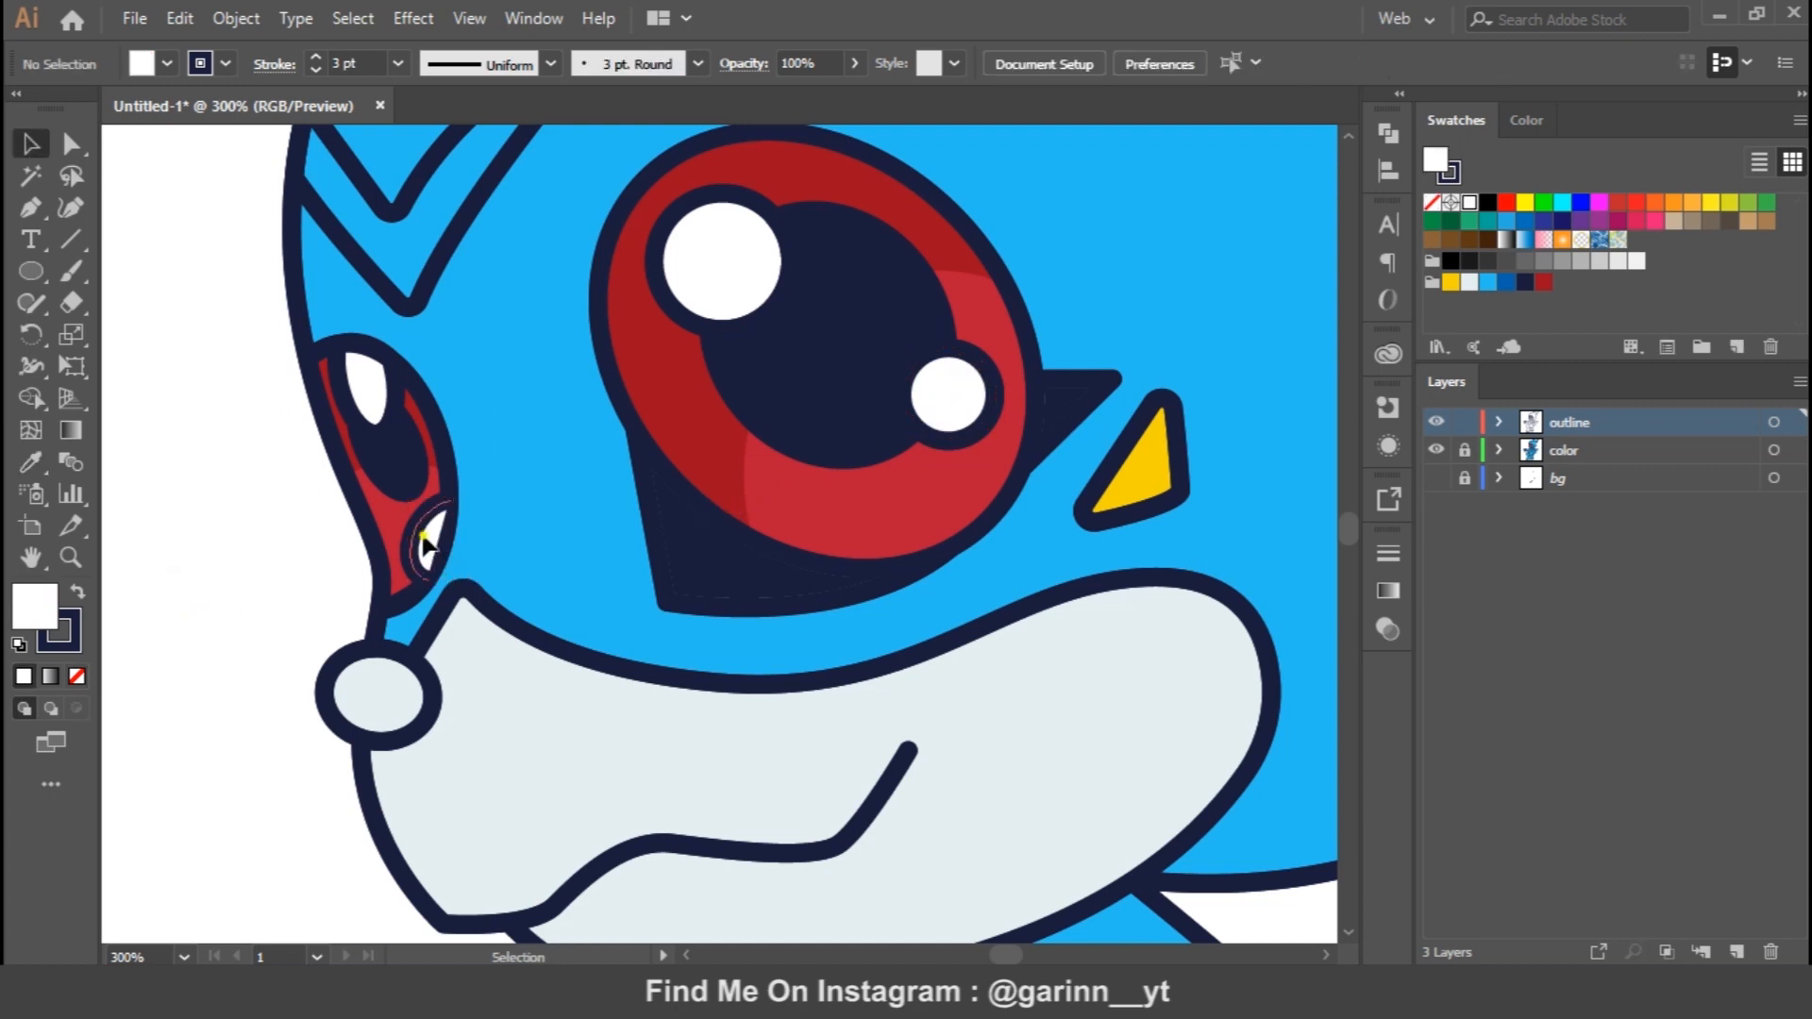
left_click(427, 546)
left_click(971, 671)
Lock the outline layer and fill the V-shaped forehead mark on the color layer with yellow
key("ctrl+minus")
key("ctrl+minus")
mouse_move(876, 904)
left_mouse_down()
mouse_move(846, 542)
mouse_move(899, 878)
left_mouse_up()
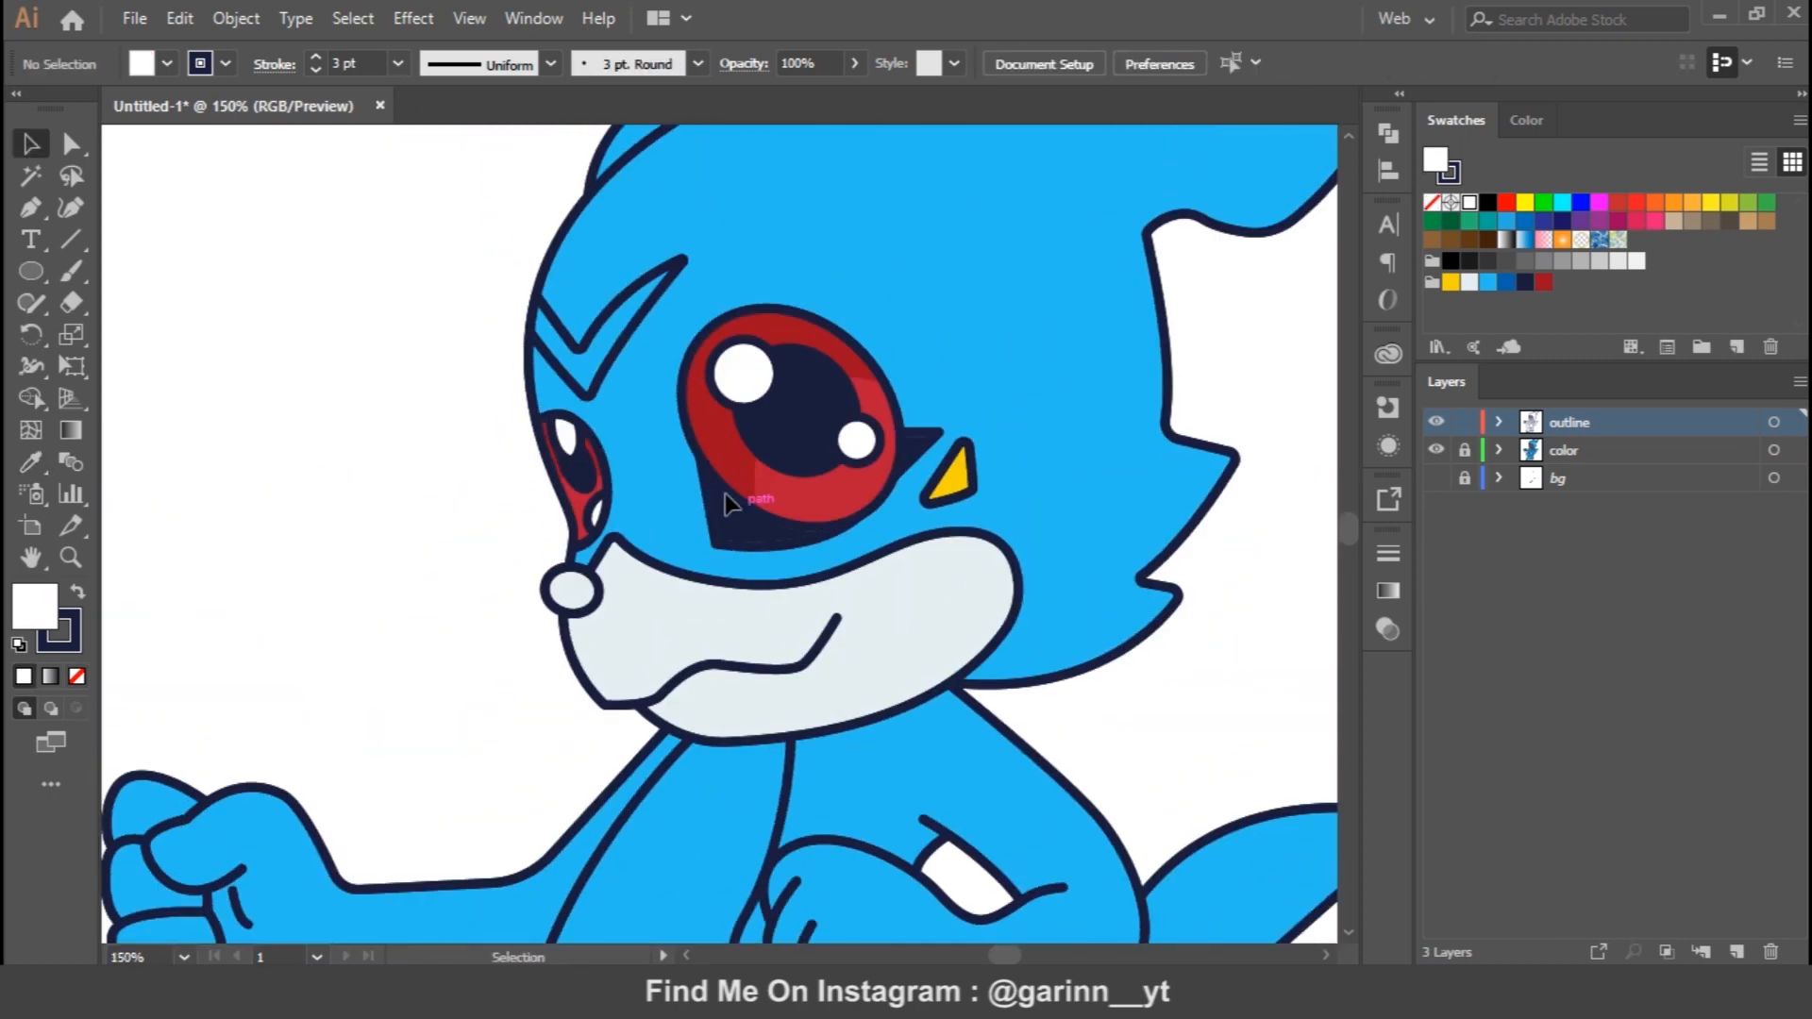
left_click(1464, 422)
left_click(635, 405)
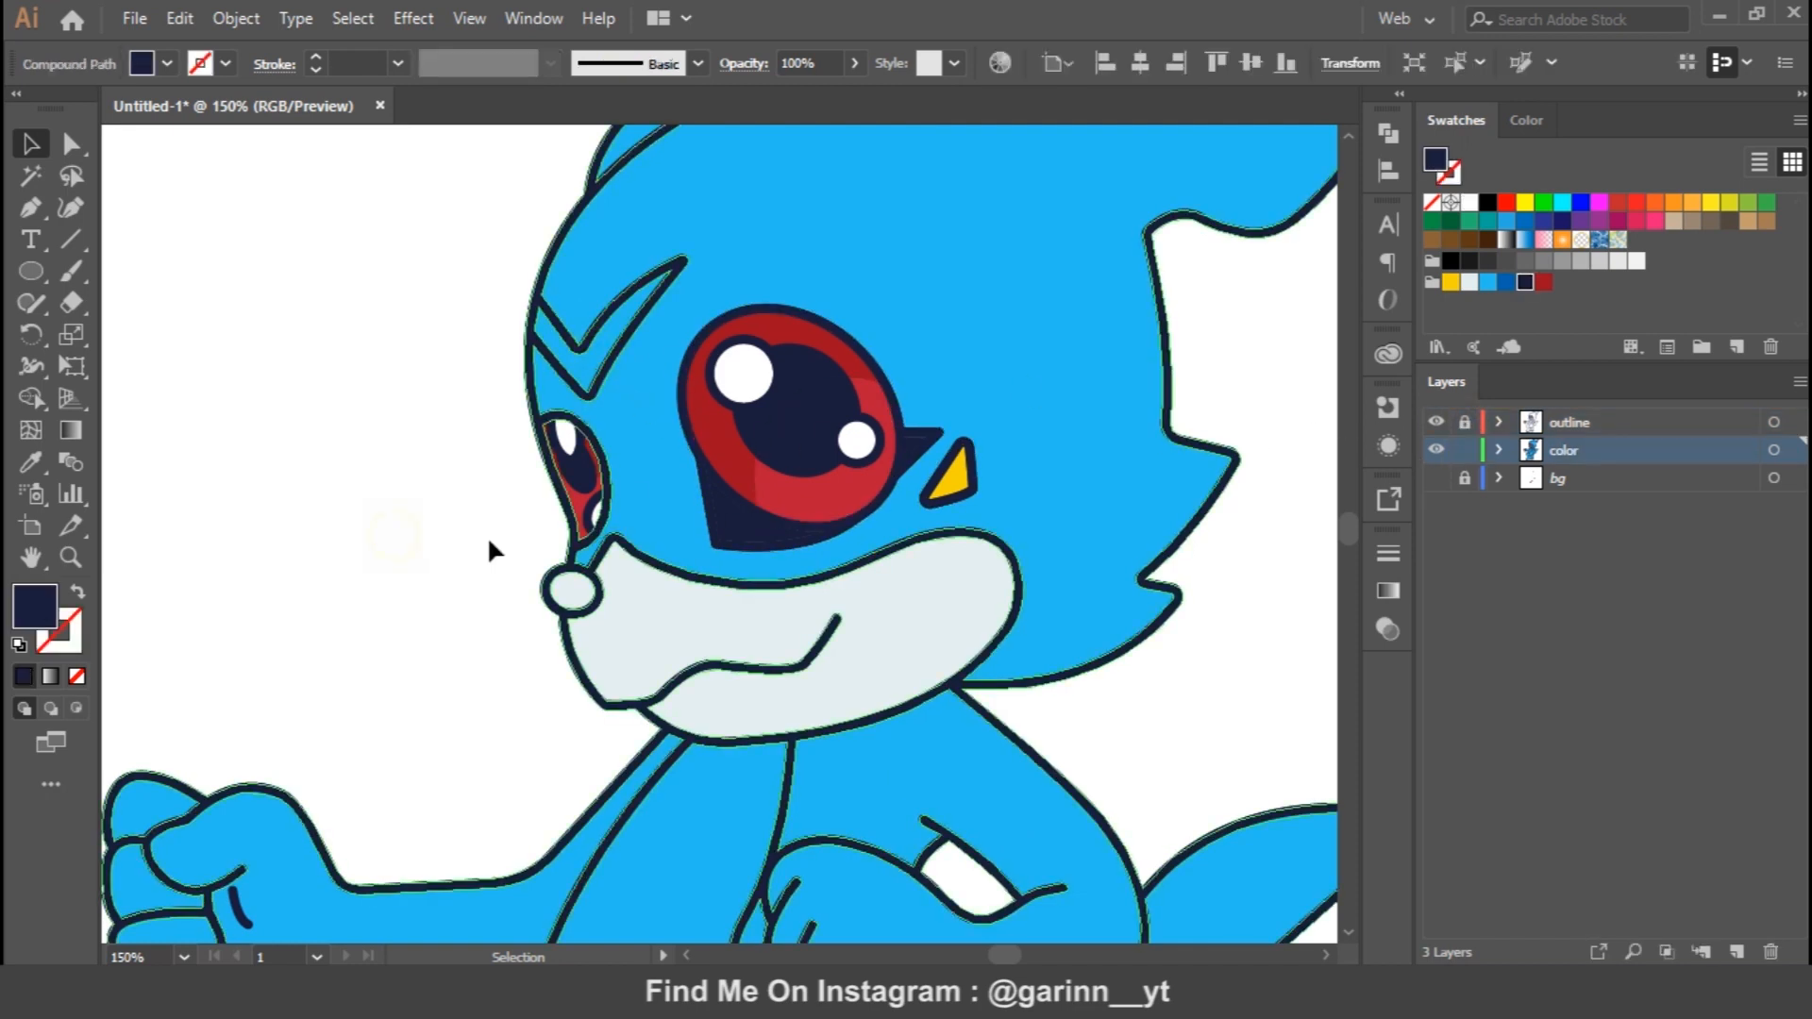
left_click(395, 535)
left_click(591, 364)
left_click(1449, 282)
Fill the chest and belly area with the off-white swatch
left_click(700, 826)
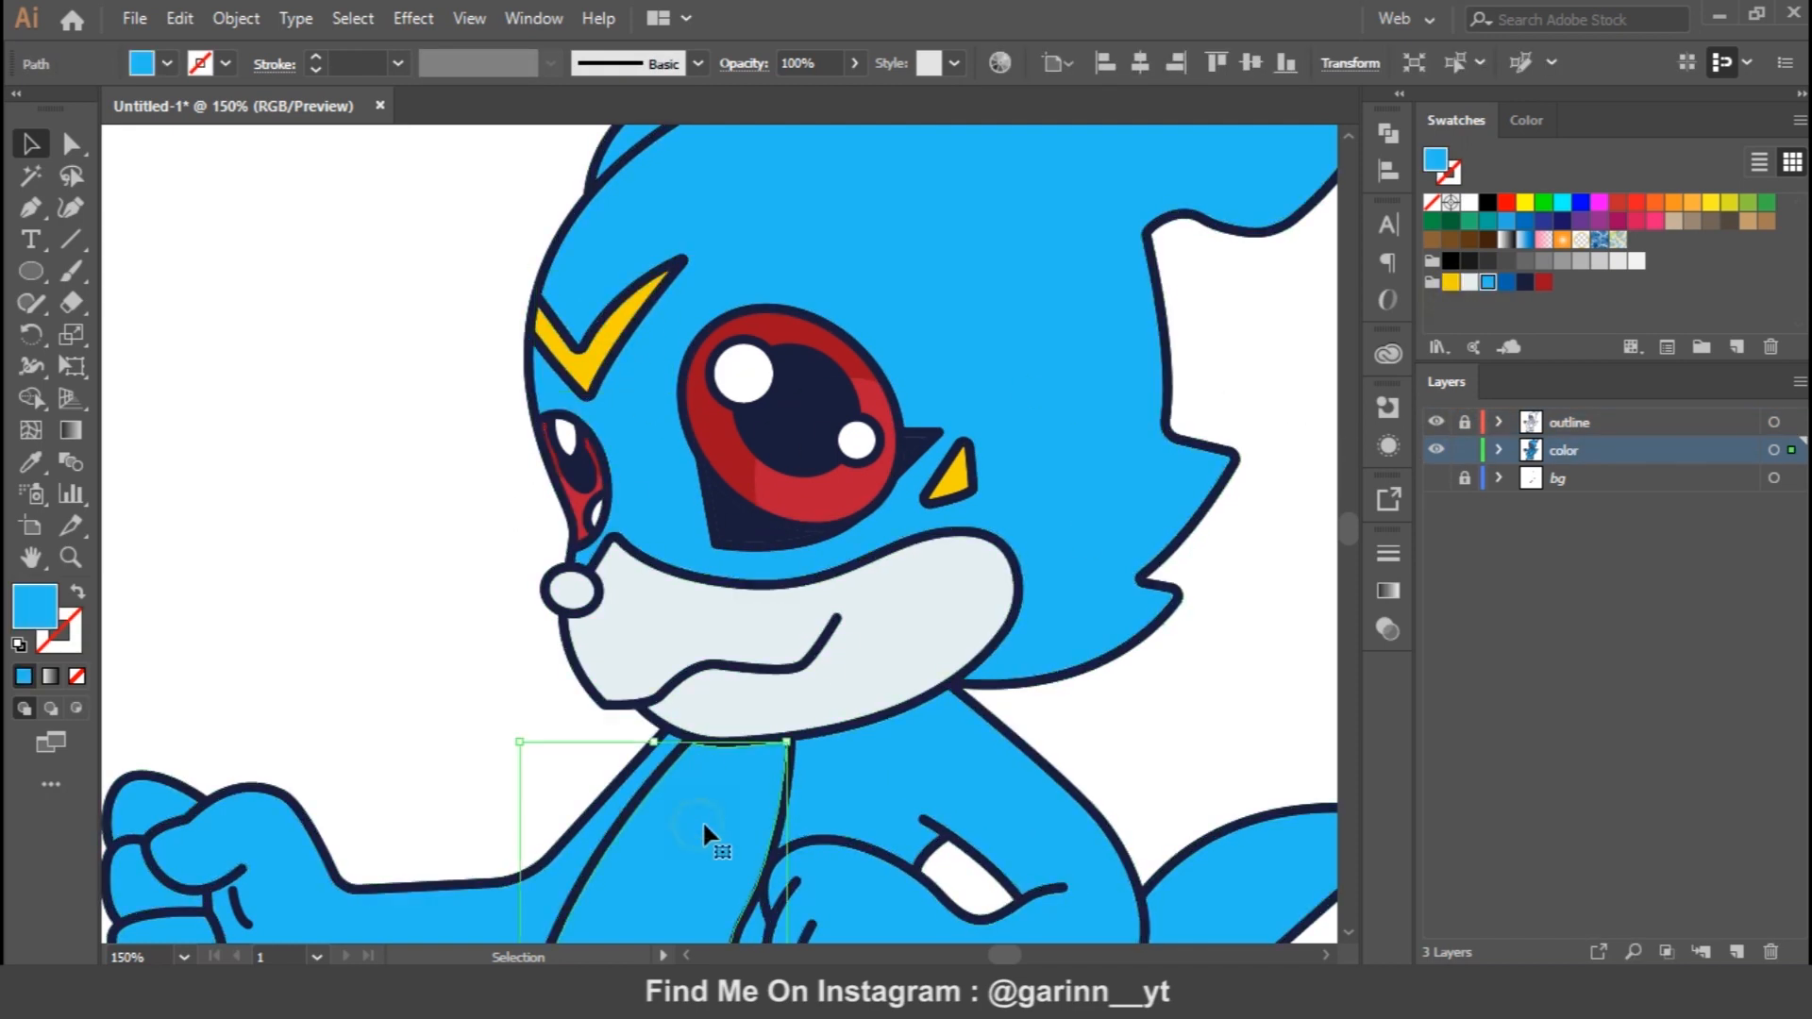
left_click(1470, 283)
left_click(316, 638)
scroll(768, 587, "down", 10)
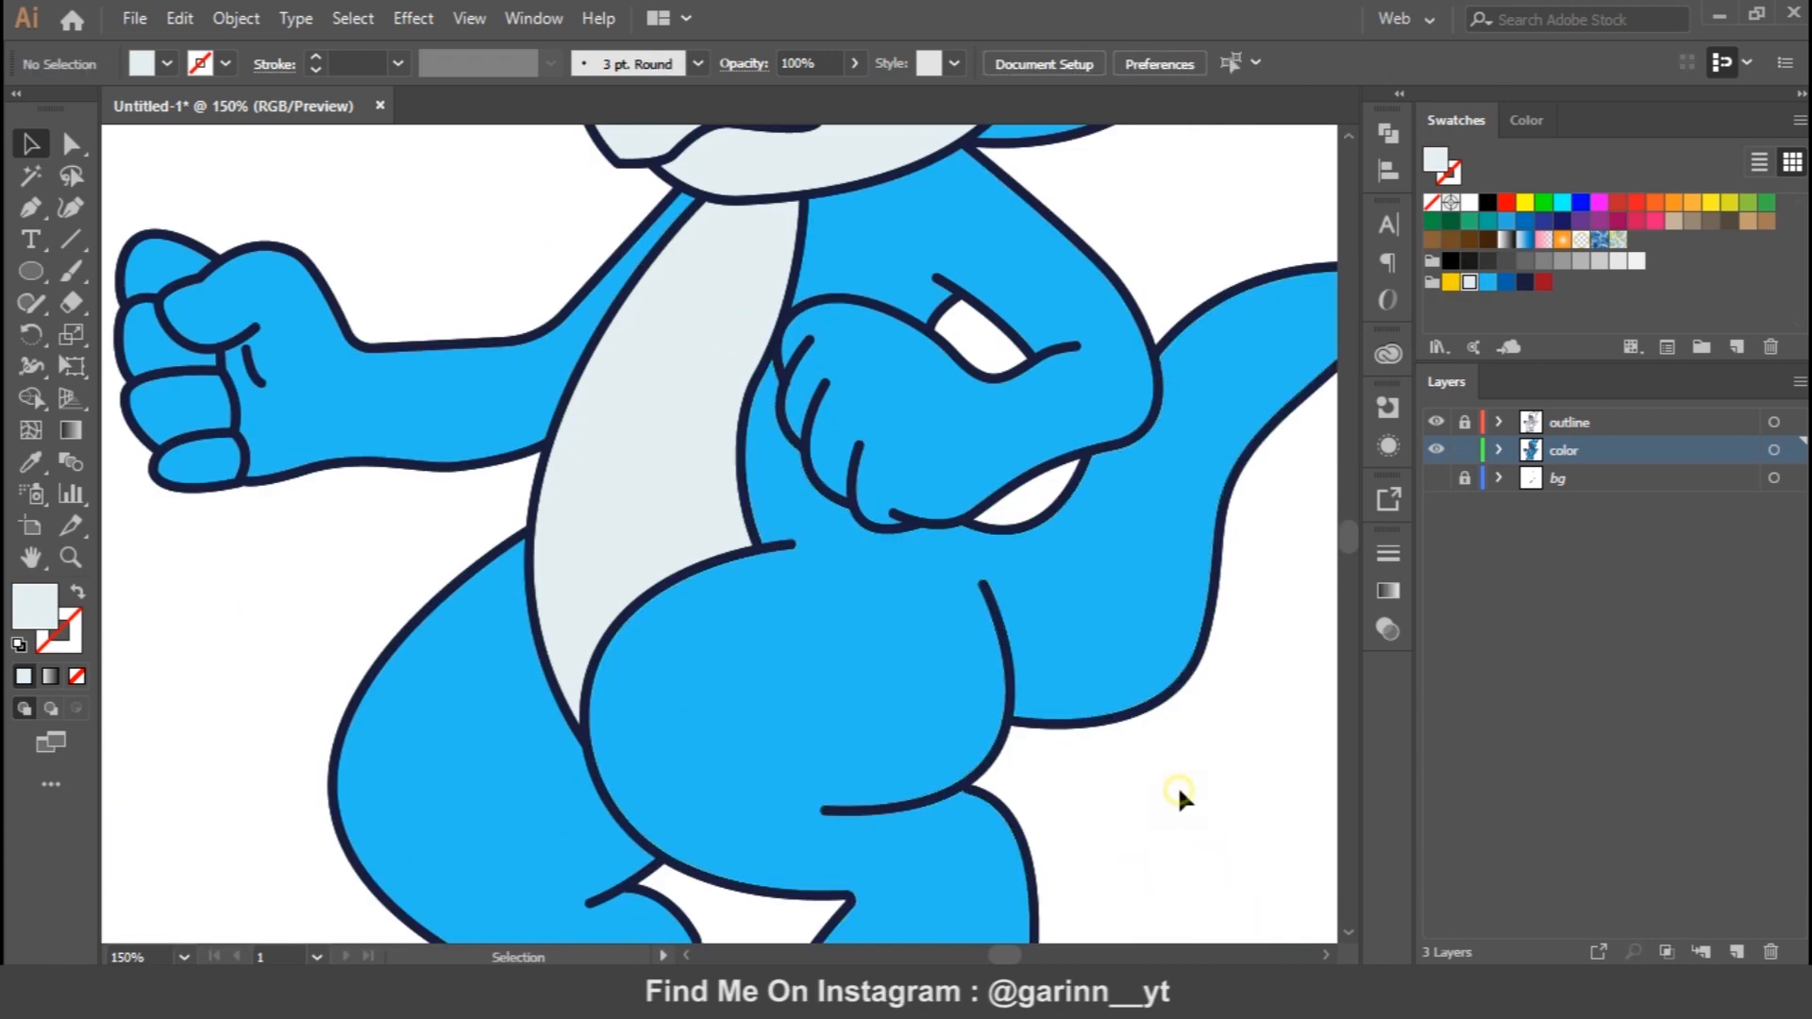
key("ctrl+minus")
key("ctrl+minus")
key("ctrl+minus")
key("ctrl+minus")
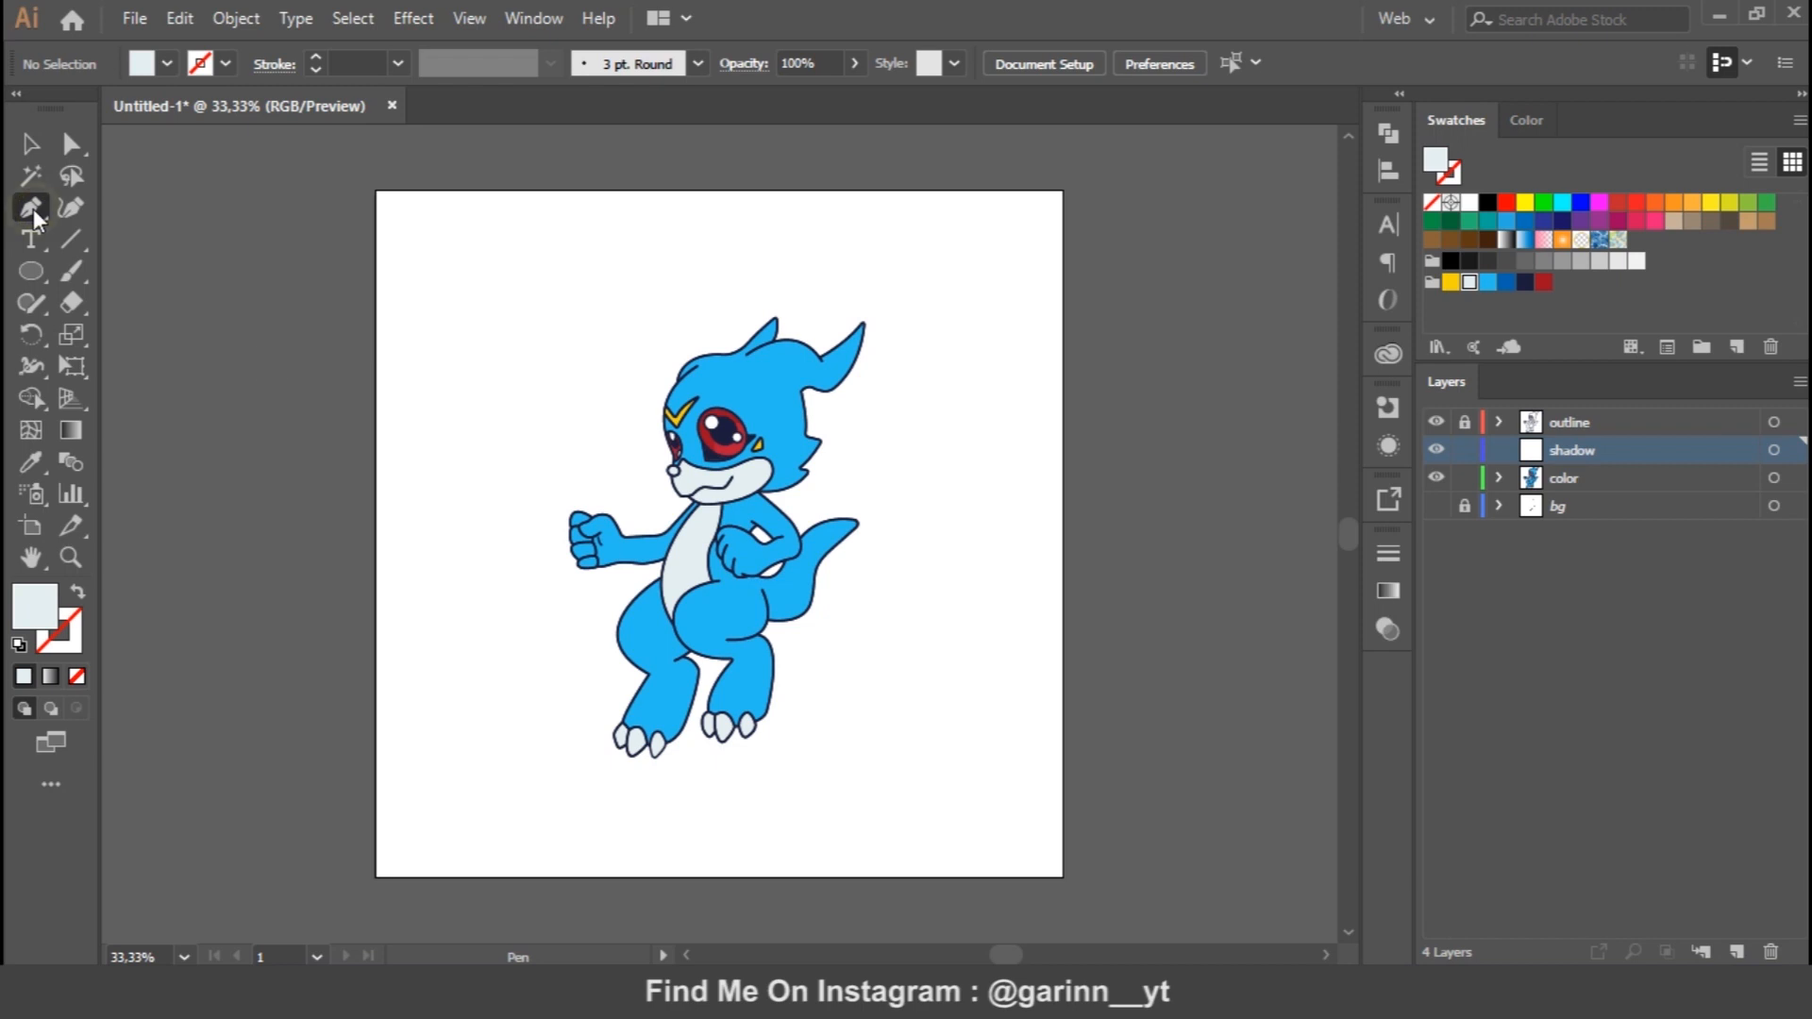
Draw a closed dark blue shadow shape along the tail's lower edge and the near thigh with the Pen tool on the shadow layer
key("ctrl+plus")
key("ctrl+plus")
key("ctrl+plus")
key("ctrl+plus")
key("ctrl+minus")
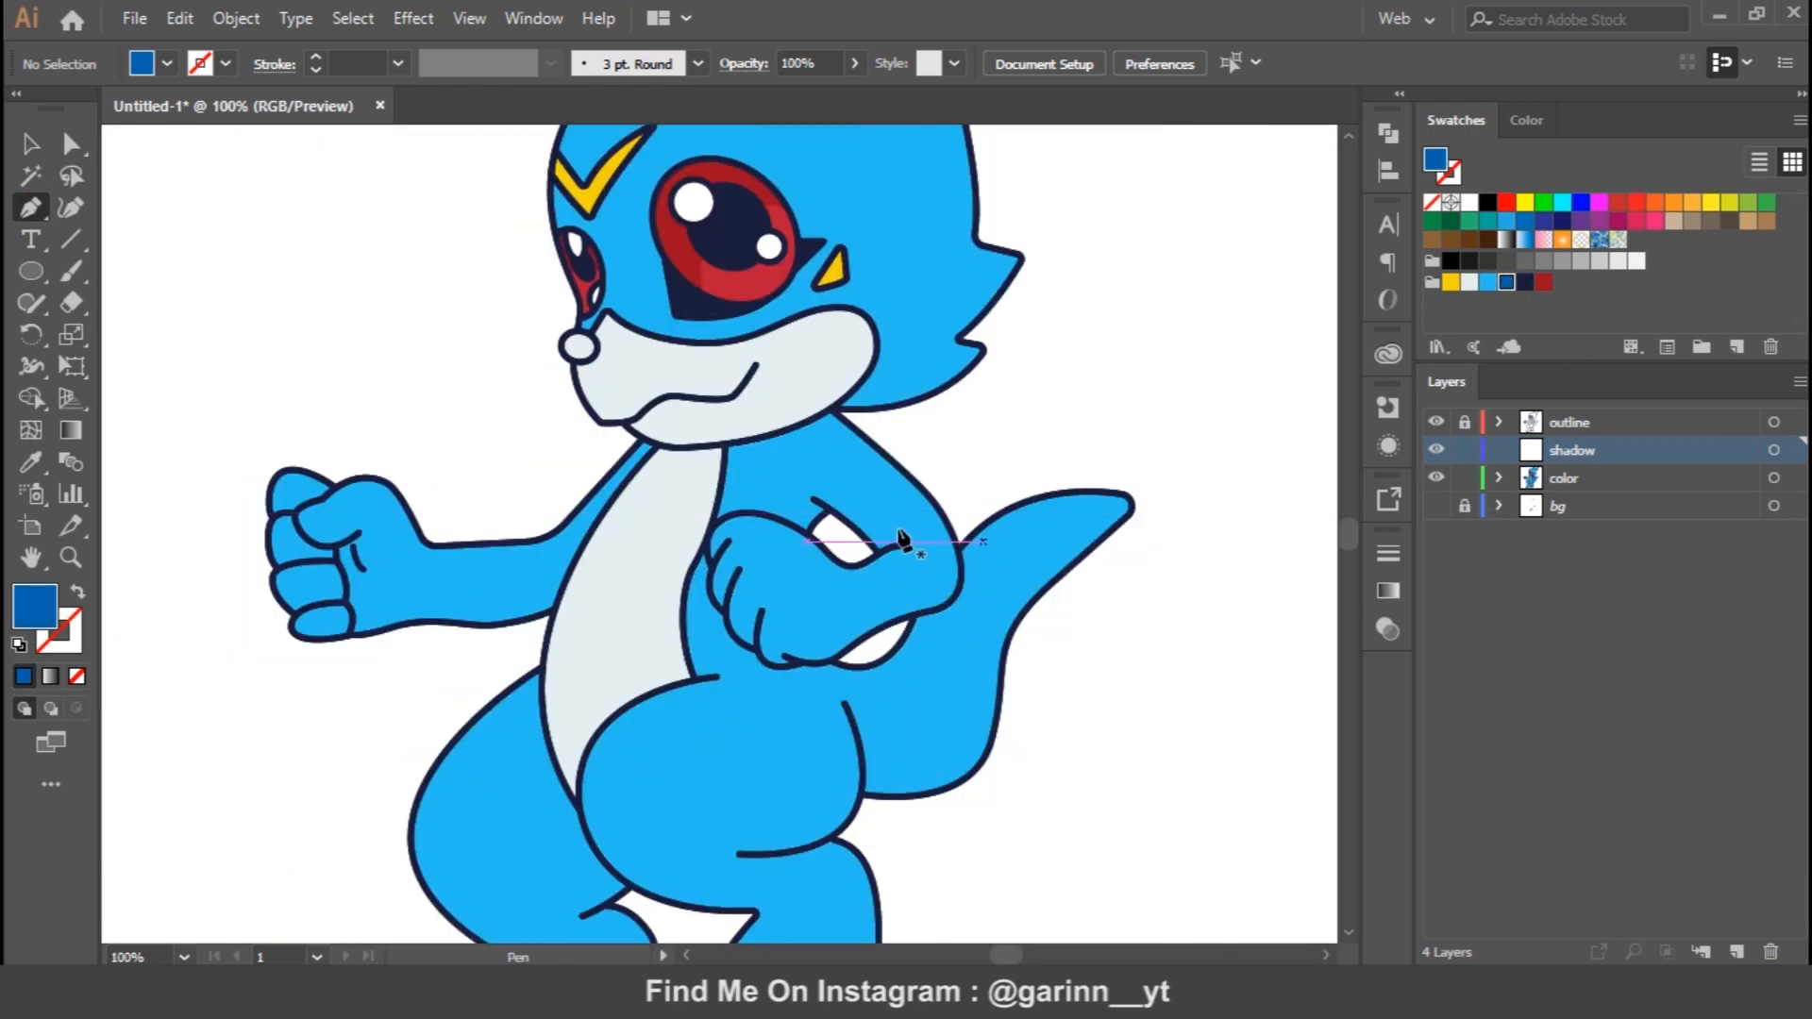
left_click_drag(1141, 734, 1135, 572)
left_click_drag(1057, 736, 1097, 576)
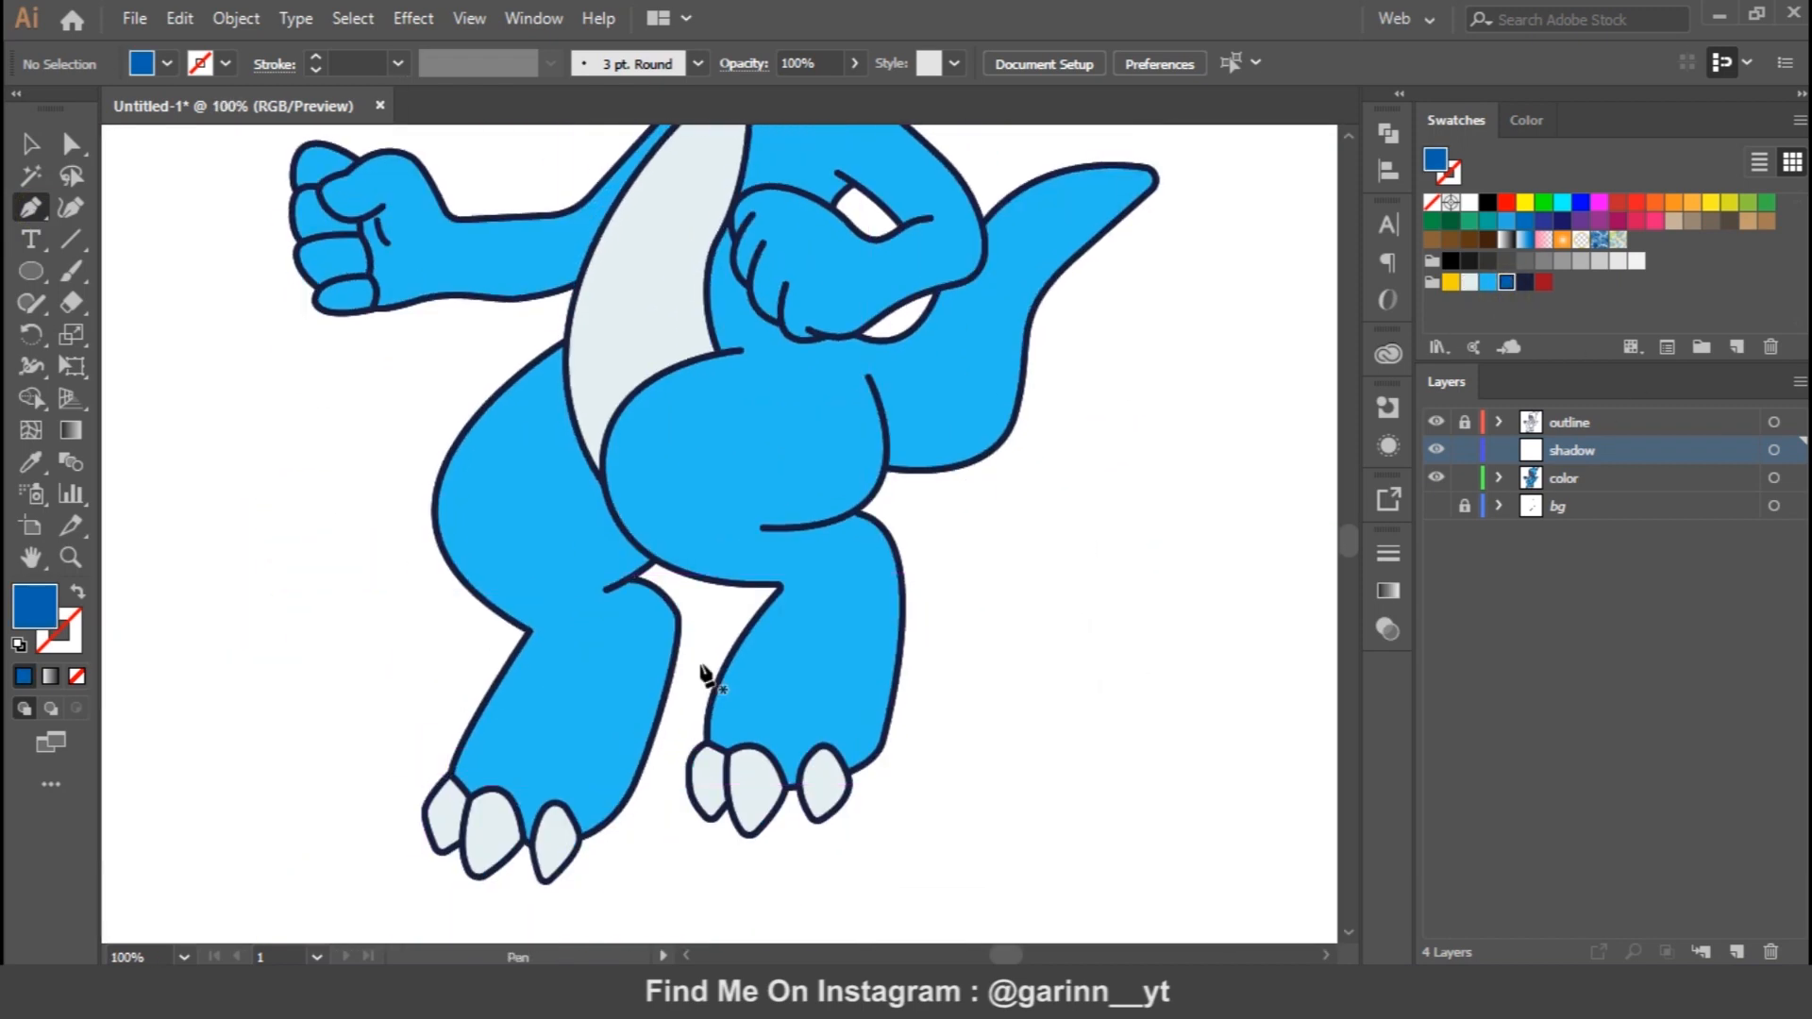
scroll(983, 606, "up", 4)
left_click_drag(1161, 354, 1189, 346)
left_click_drag(1009, 490, 893, 619)
left_click(873, 556)
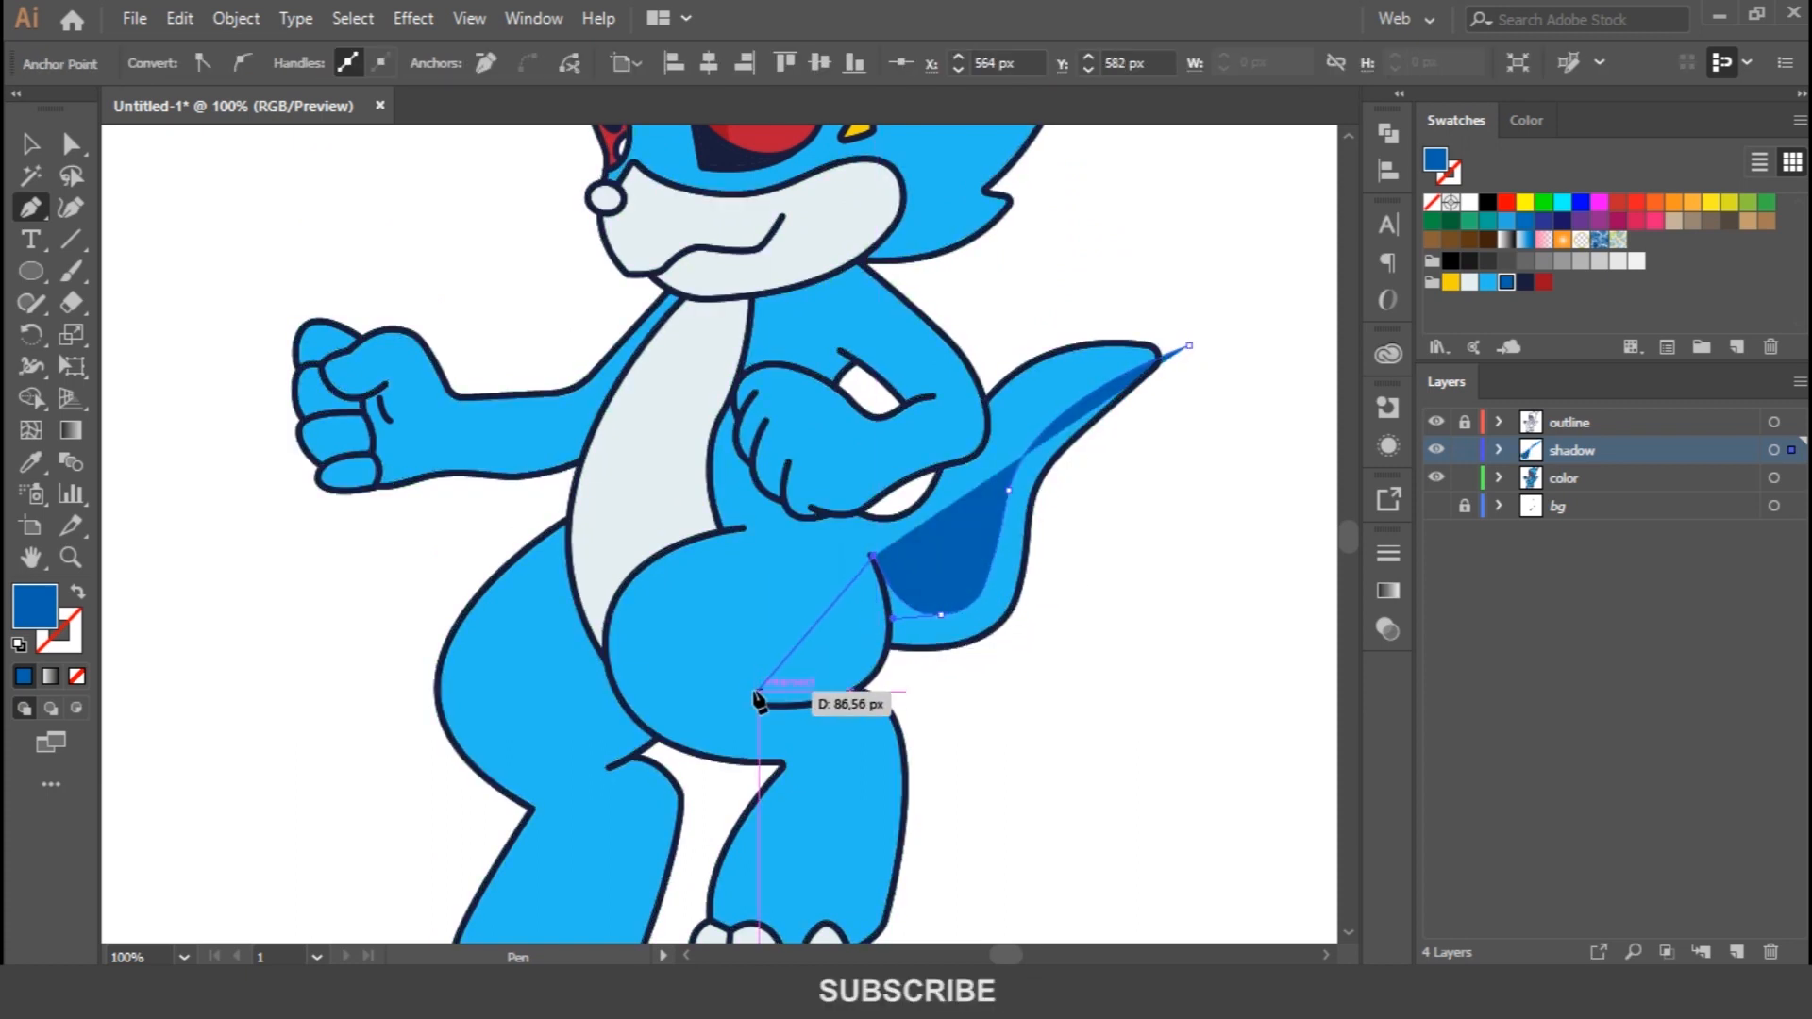
left_click_drag(619, 701, 620, 701)
left_click_drag(717, 747, 779, 746)
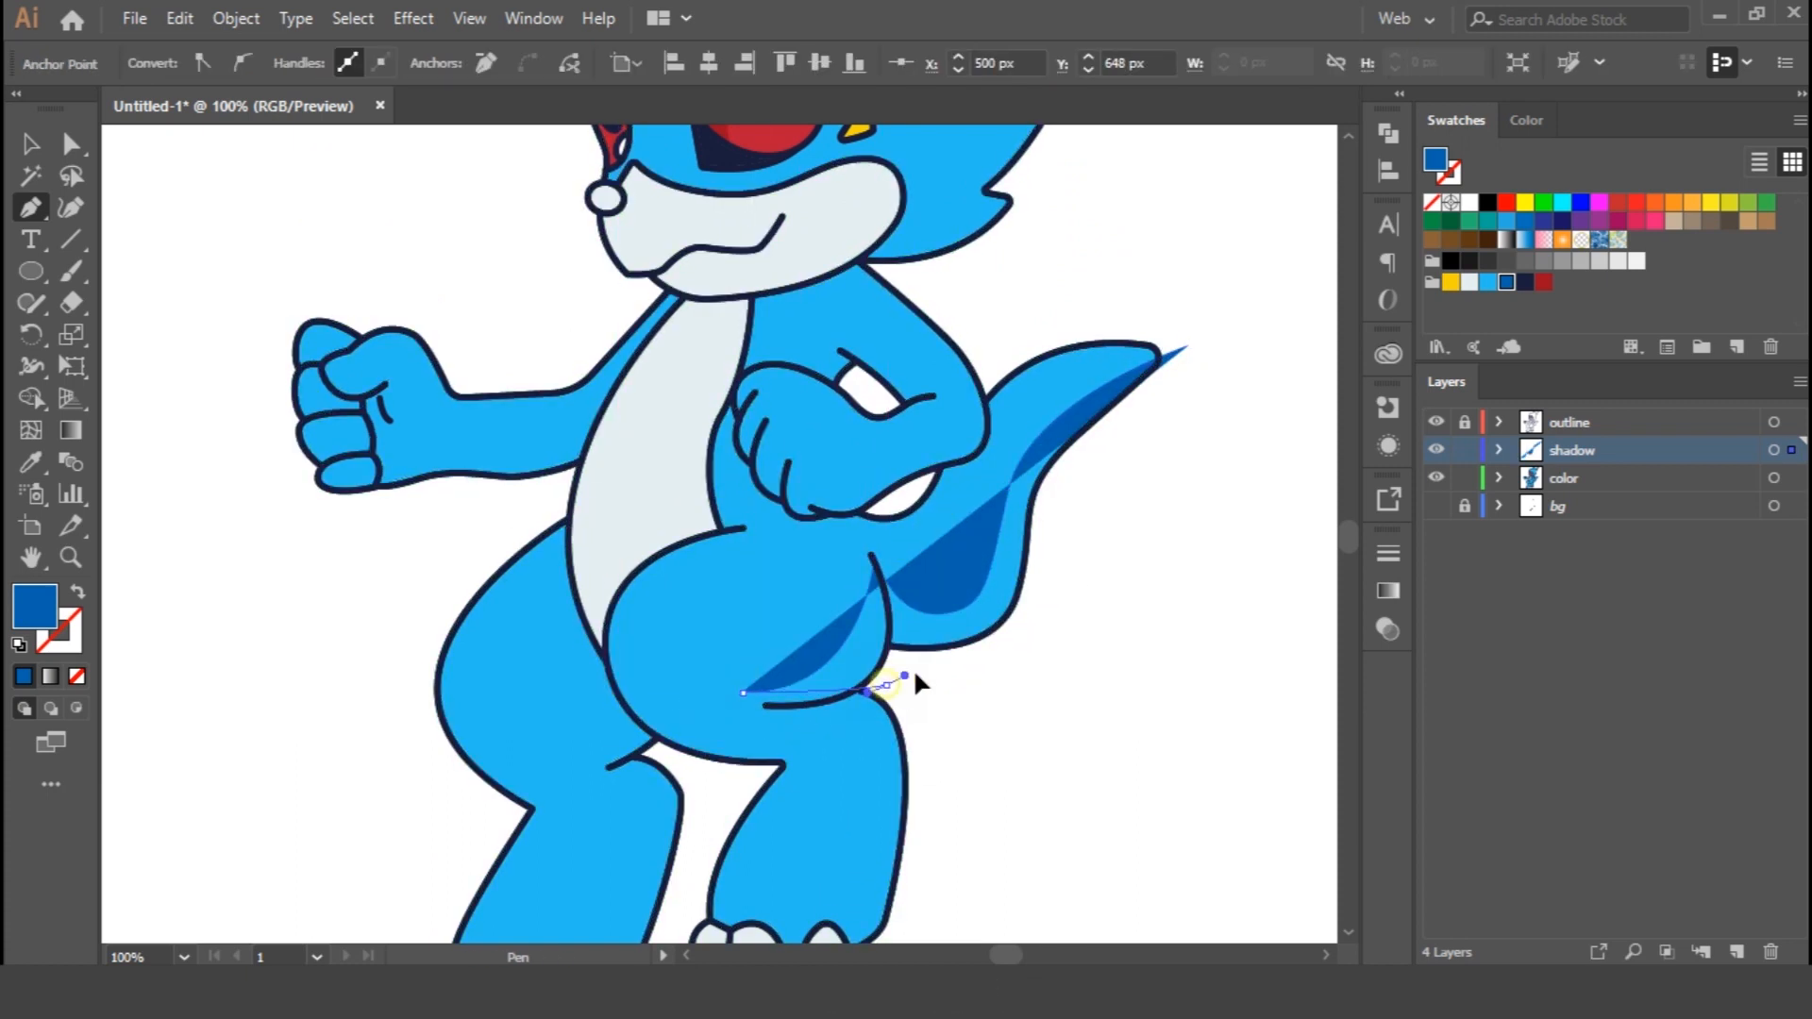
left_click_drag(887, 685, 1056, 639)
left_click(1171, 505)
left_click(1187, 346)
Trim the tail and thigh shadow to the blue body fill with the Shape Builder
key("v")
left_click(785, 545, "shift")
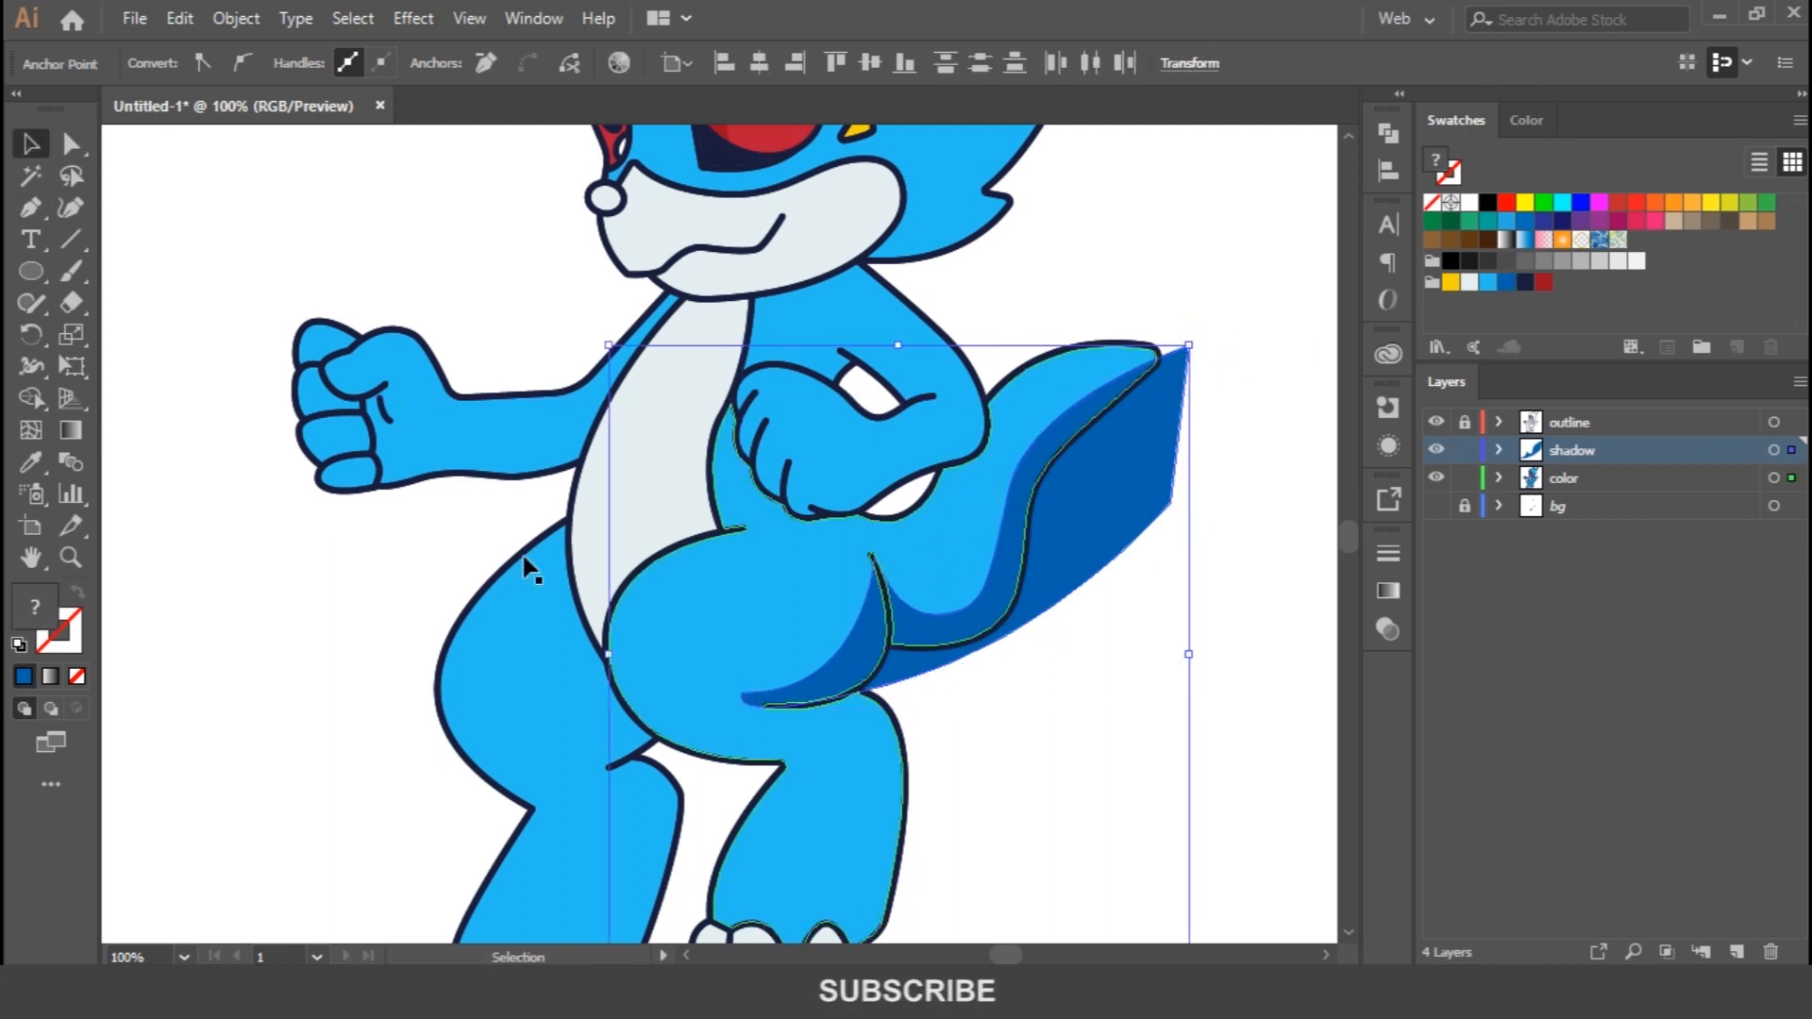
left_click(32, 398)
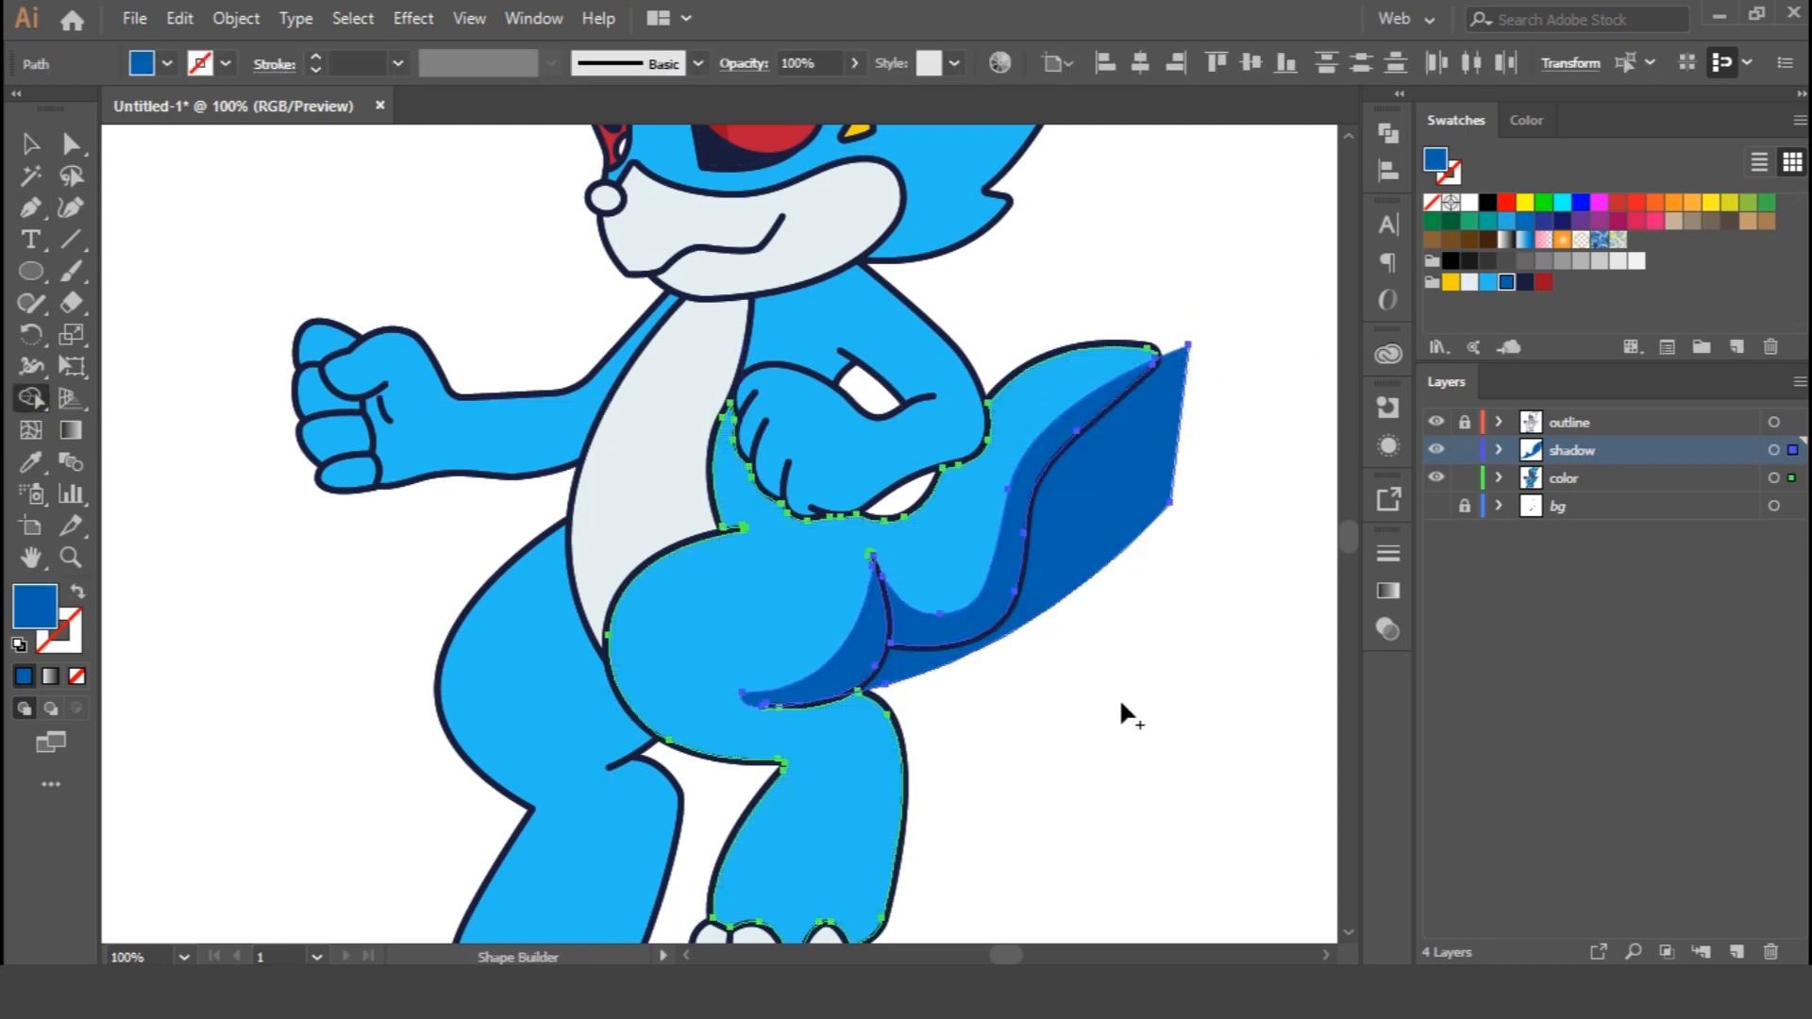
left_click(1095, 535, "alt")
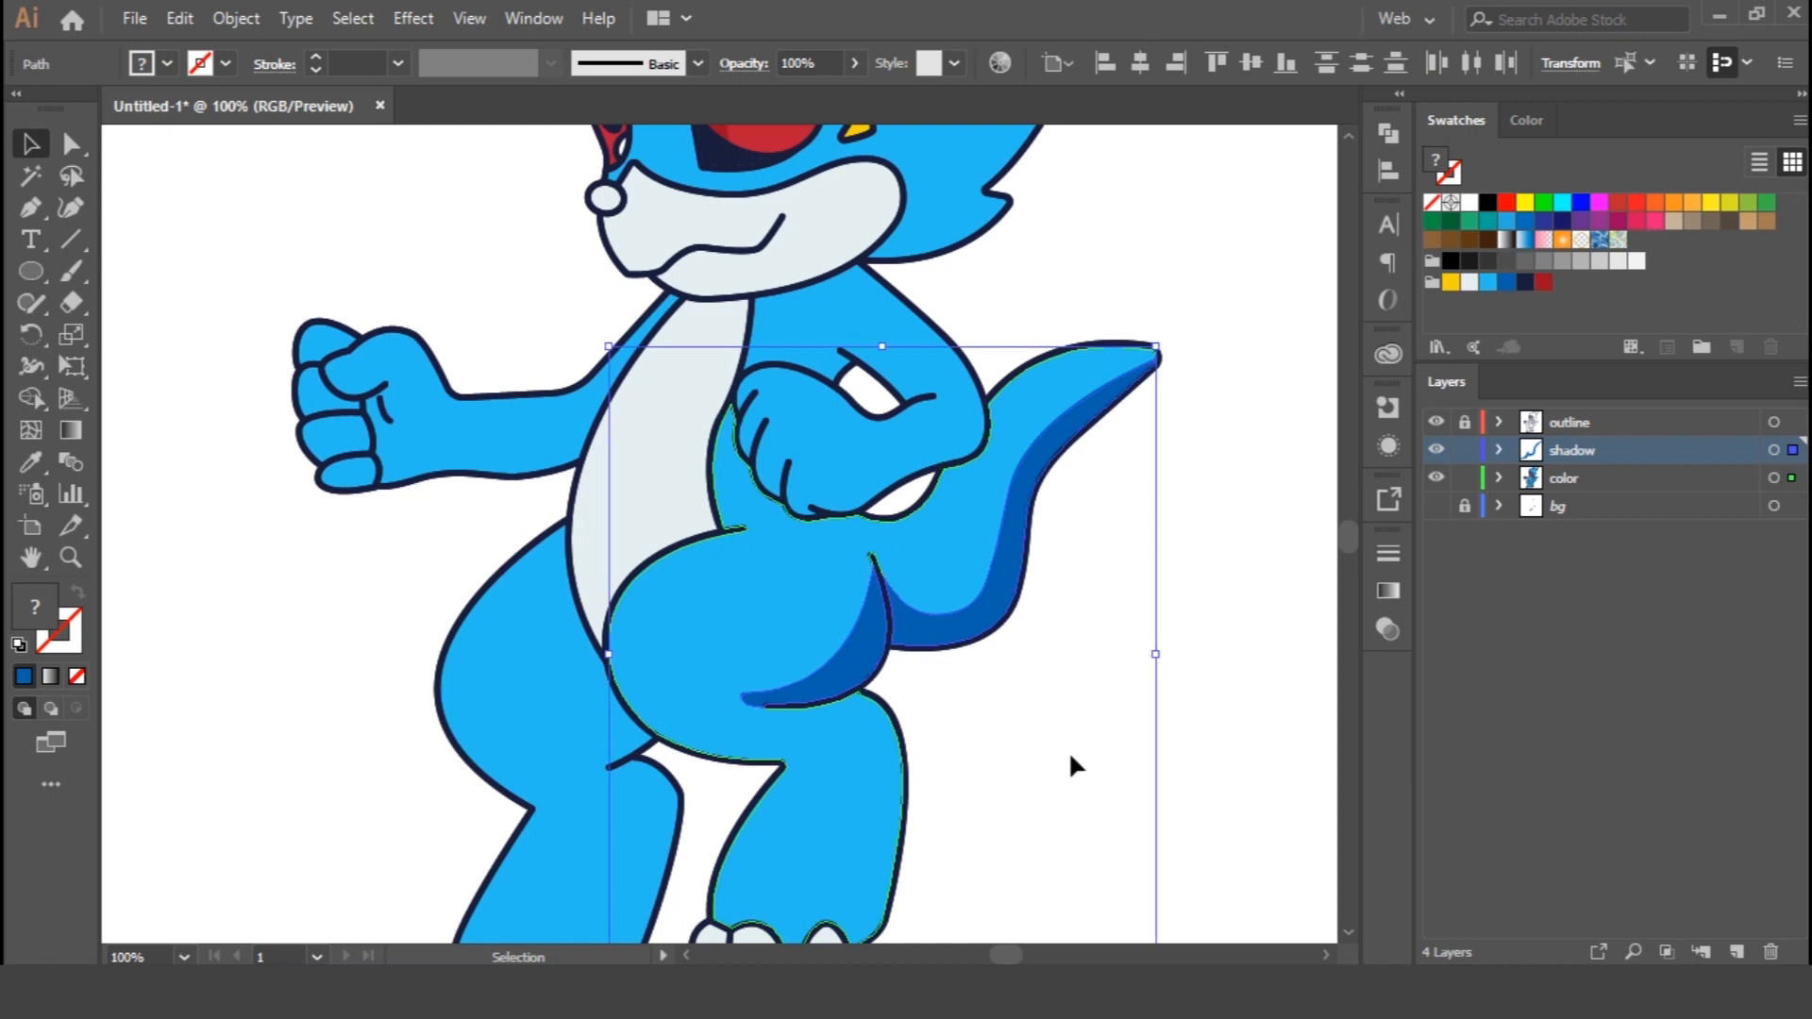
left_click(1090, 766)
Start a dark blue shadow with the Pen tool from the far leg's knee crease down the shin and across the foot above the claws
key("ctrl+minus")
key("ctrl+minus")
key("ctrl+minus")
key("ctrl+plus")
key("ctrl+plus")
key("ctrl+plus")
left_click_drag(1072, 764, 1067, 561)
key("p")
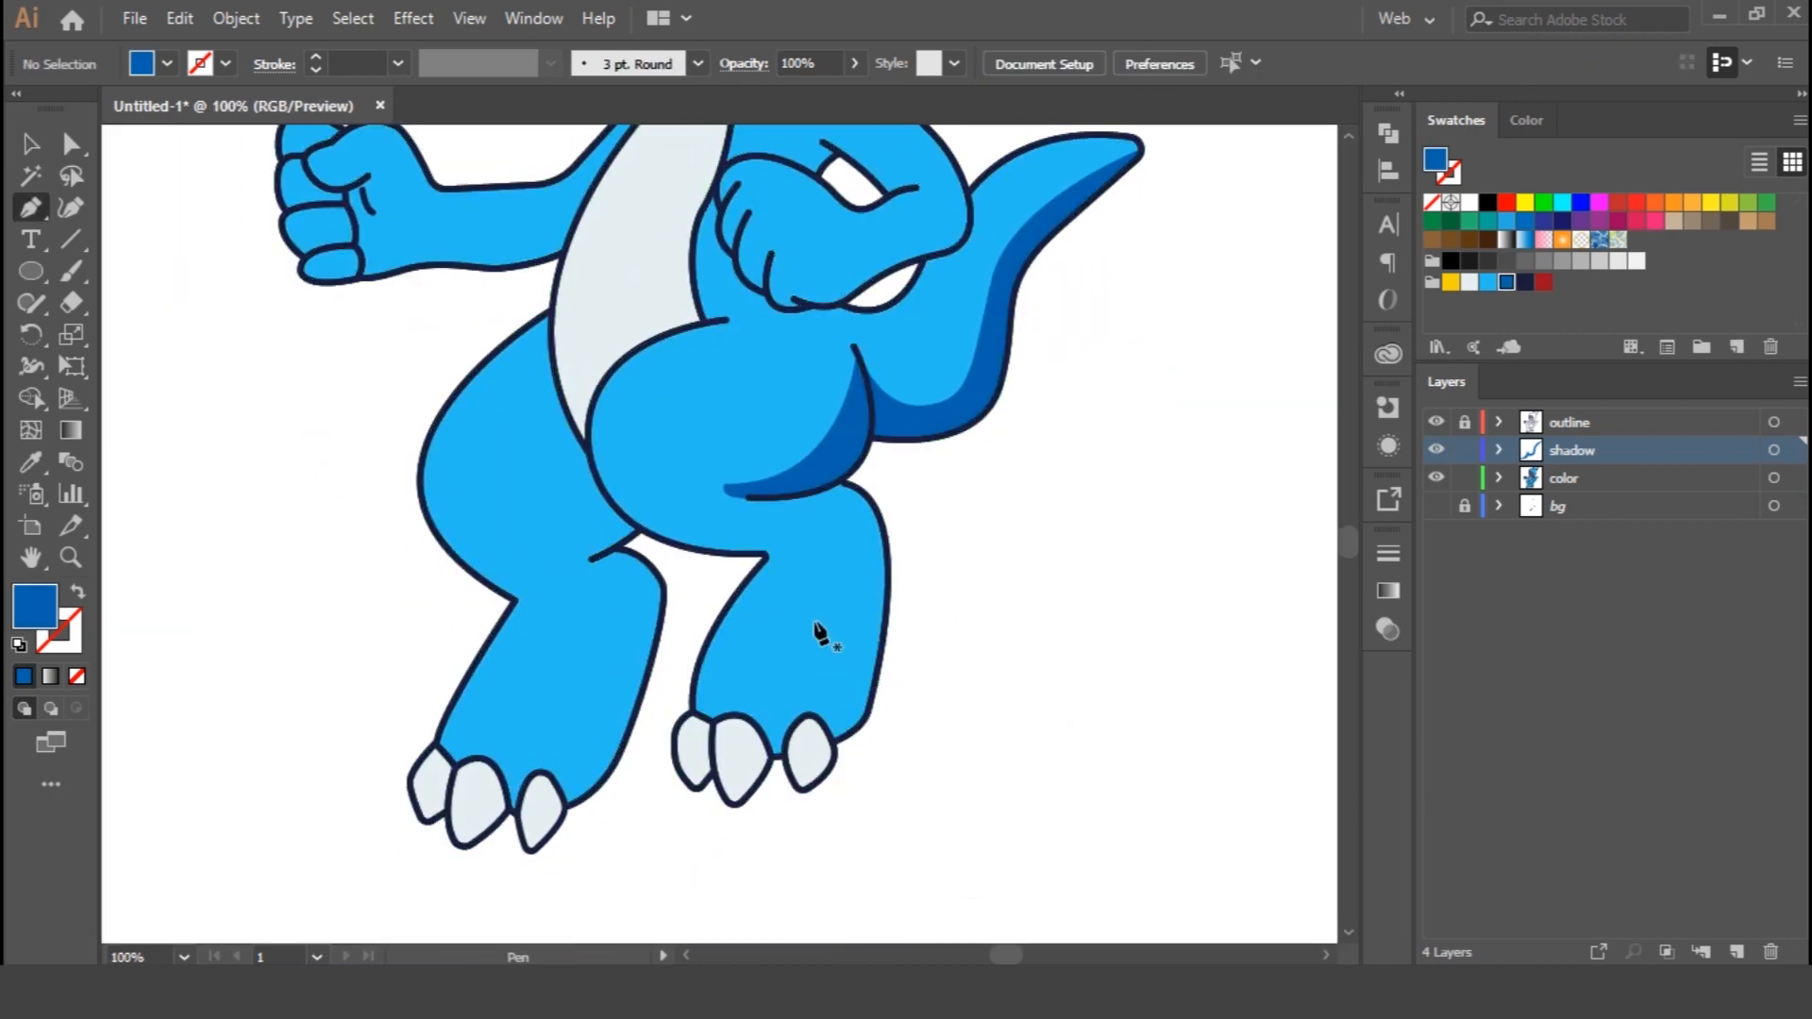
key("ctrl+plus")
left_click(552, 475)
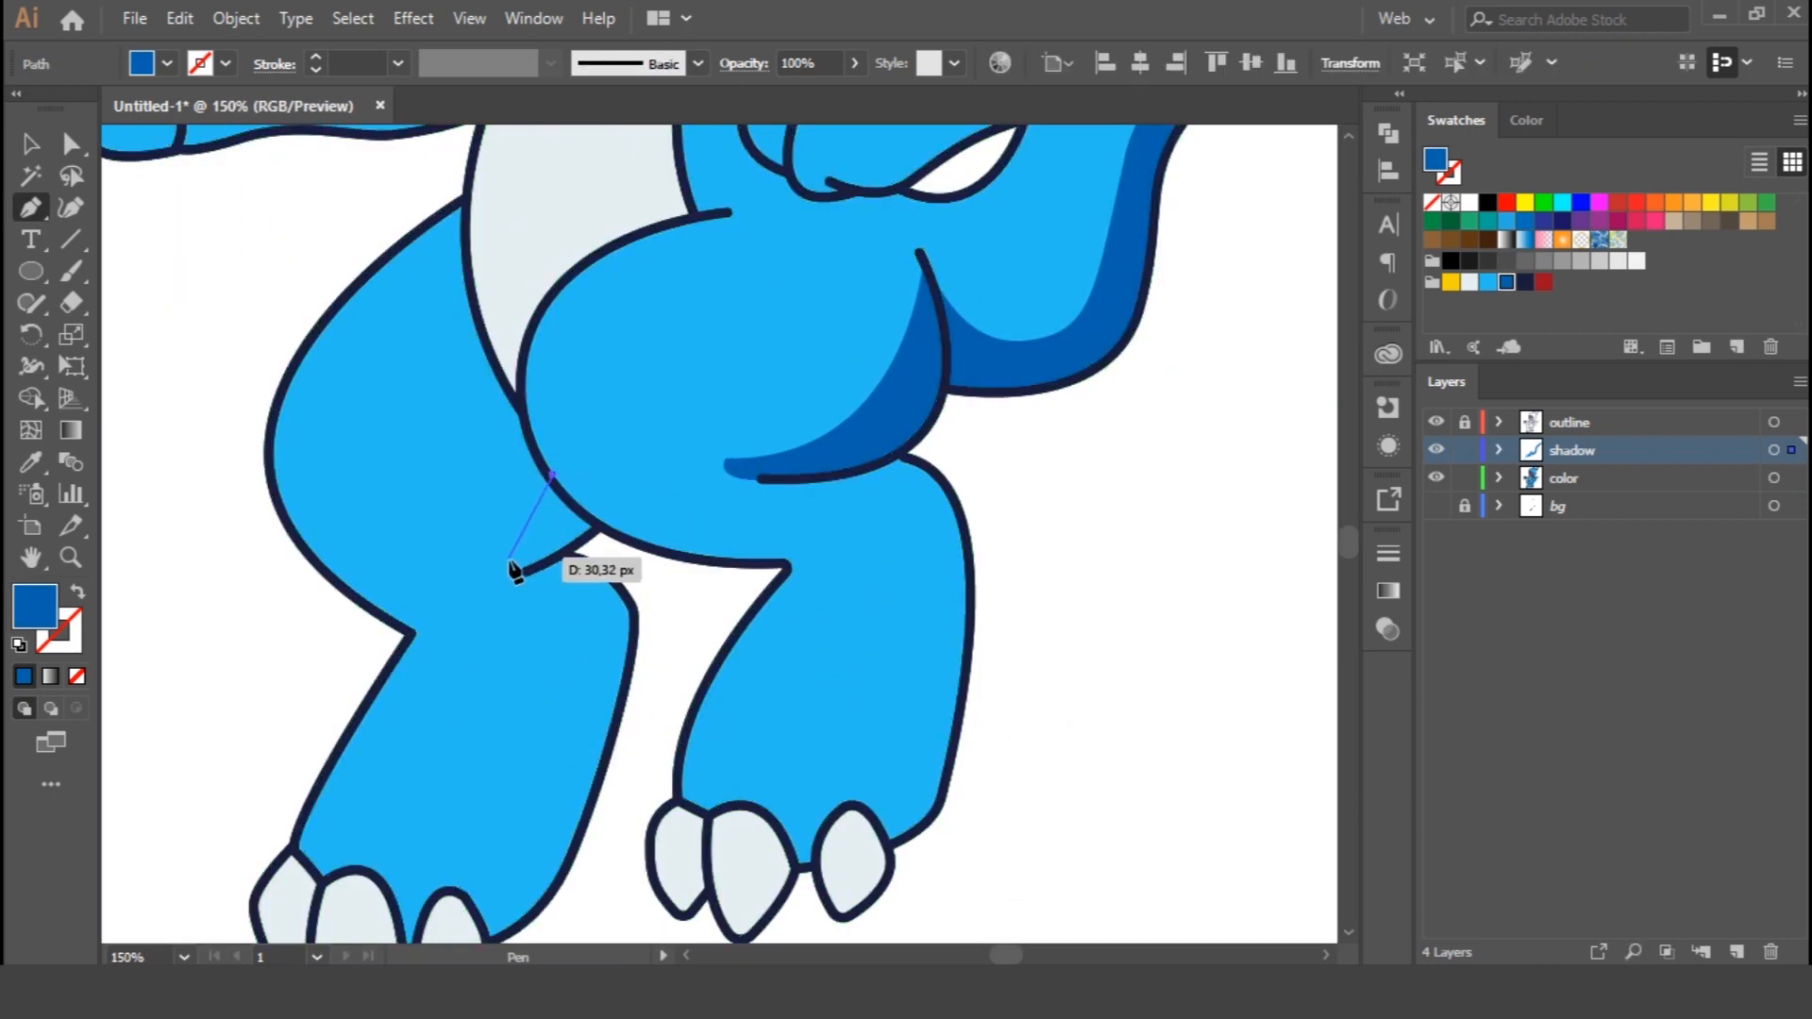
left_click_drag(466, 602, 467, 601)
left_click_drag(501, 582, 566, 602)
left_click_drag(602, 712, 788, 516)
left_click_drag(686, 668, 568, 680)
left_click(601, 653)
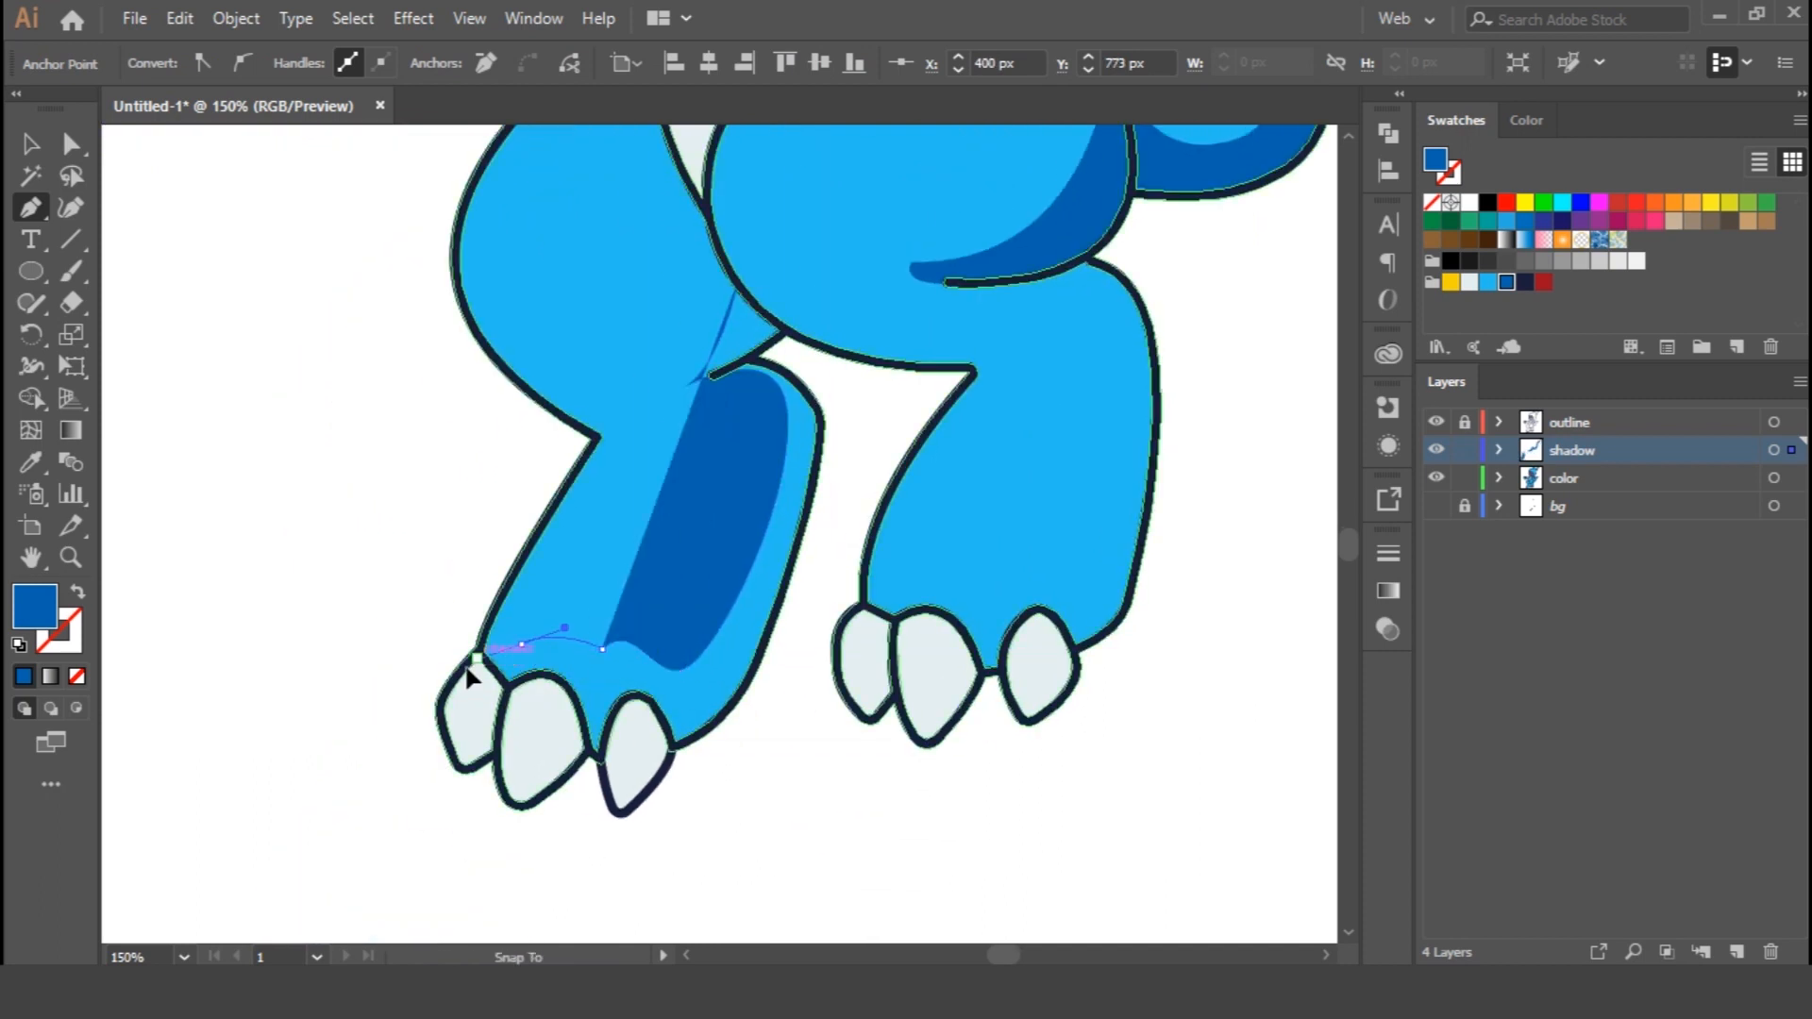
left_click_drag(444, 627, 394, 649)
left_click_drag(410, 814, 447, 840)
Close the far leg's shadow path around the outside of the foot and shin
left_click(707, 823)
left_click(761, 703)
left_click(853, 498)
left_click(864, 378)
left_click(820, 303)
left_click(740, 280)
Trim the far leg's shadow to the leg's blue fill with the Shape Builder
key("v")
left_click(572, 357, "shift")
left_click(34, 398)
left_click(824, 540, "alt")
key("v")
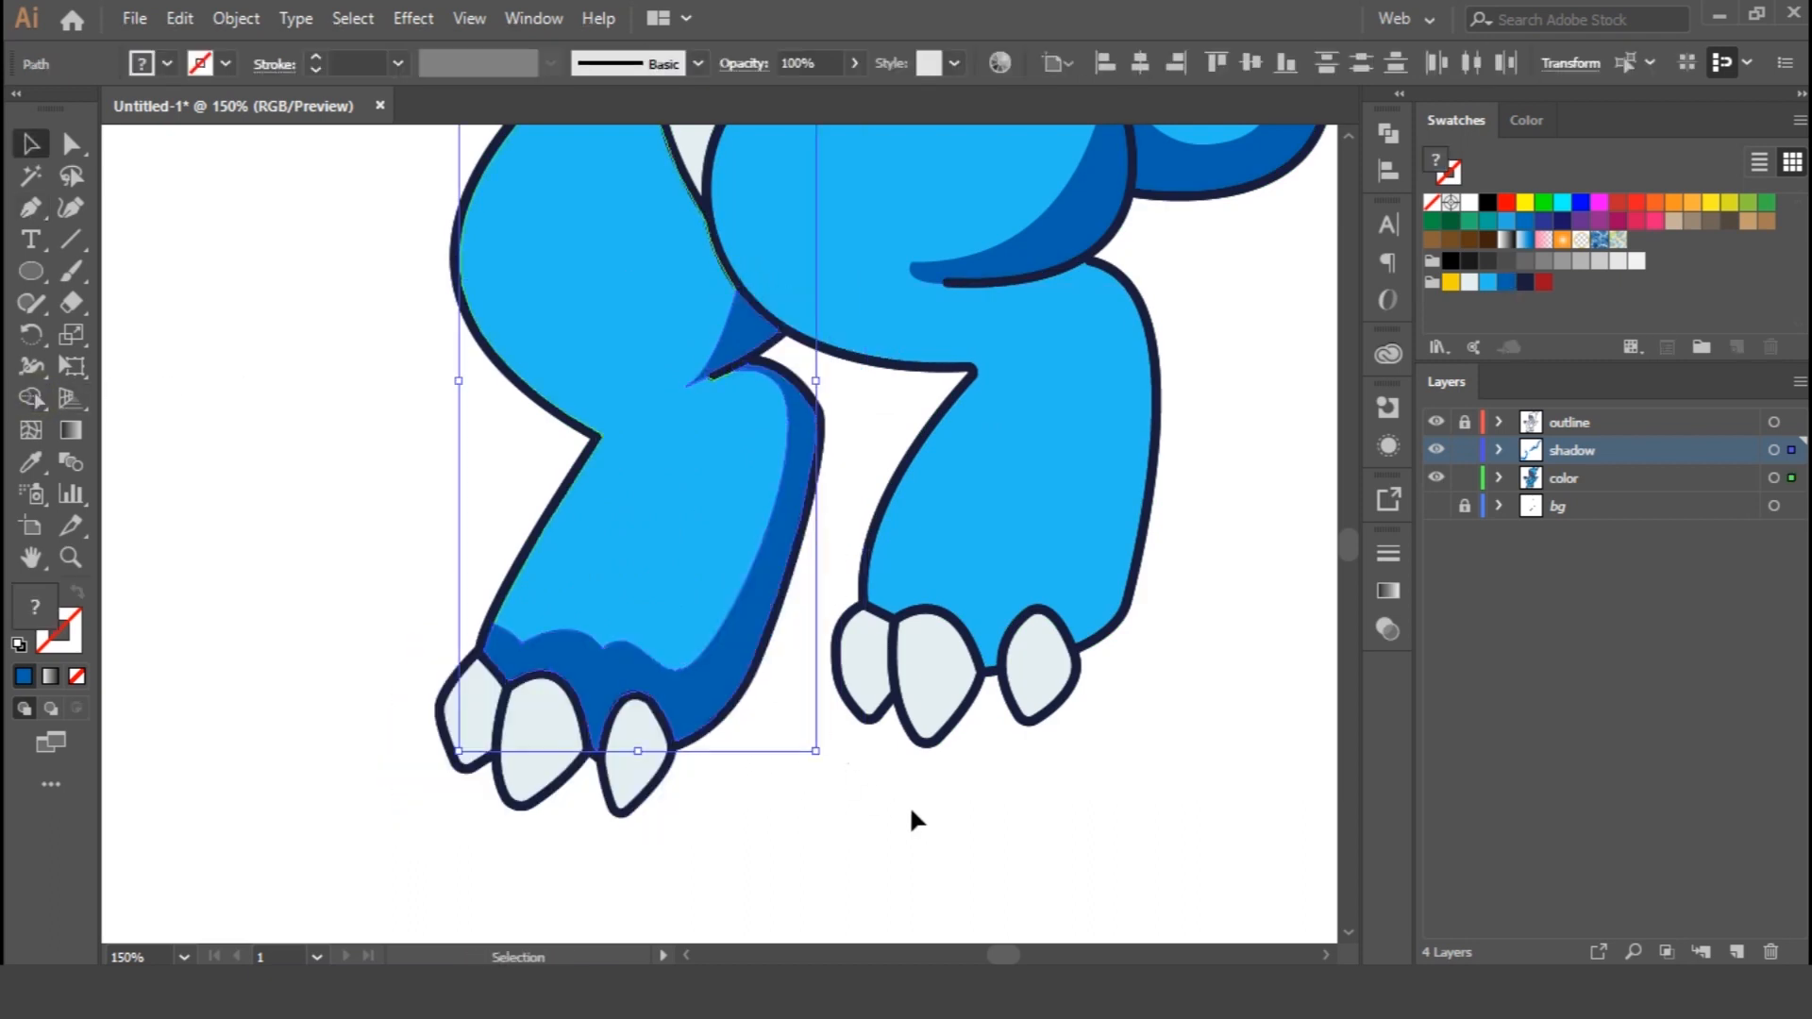
Adjust the tip of the small shadow in the far leg's knee crease with the Direct Selection tool
scroll(849, 793, "right", 5)
scroll(849, 793, "up", 2)
left_click(623, 470)
key("a")
left_click(494, 421)
left_click_drag(470, 452, 500, 436)
left_click(623, 477)
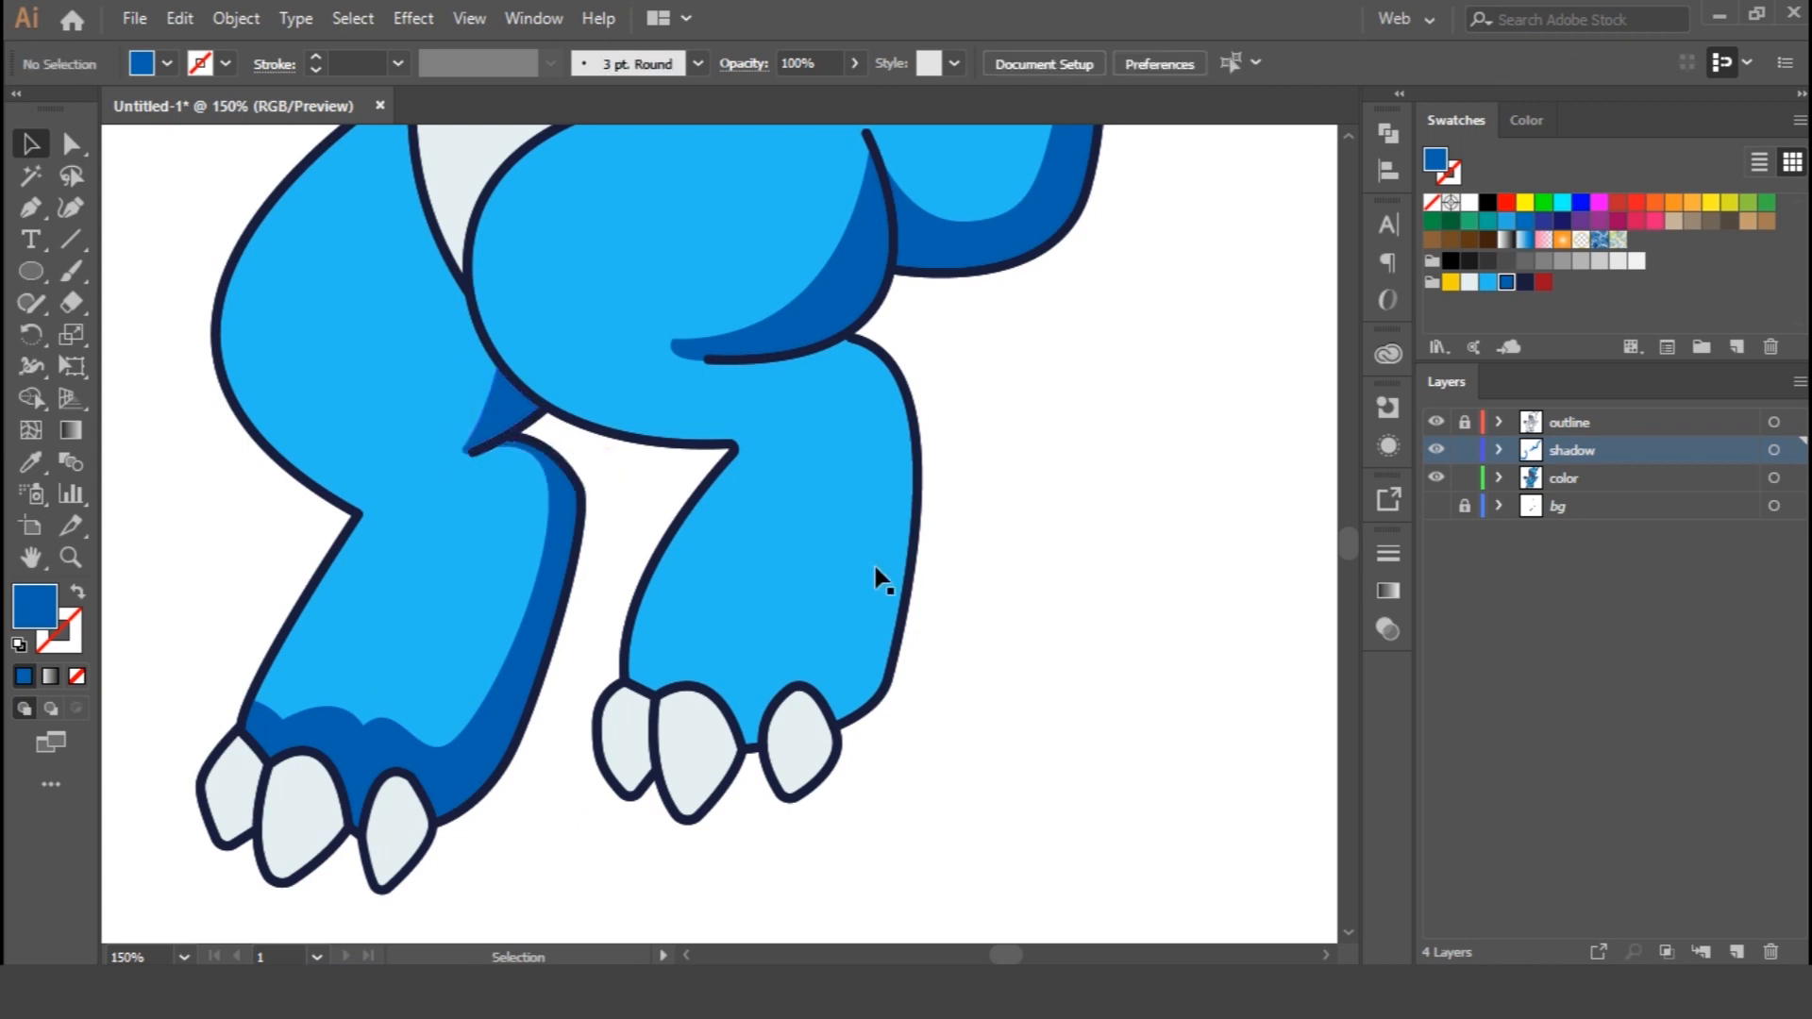
Draw a closed dark blue shadow shape down the near leg's outer side and across its foot with the Pen tool
left_click_drag(1048, 497, 1029, 647)
key("p")
left_click(794, 499)
mouse_move(866, 640)
left_mouse_down()
mouse_move(850, 797)
mouse_move(562, 817)
left_mouse_up()
left_click_drag(632, 902, 714, 919)
left_click_drag(858, 920, 974, 847)
left_click(1010, 593)
left_click(973, 469)
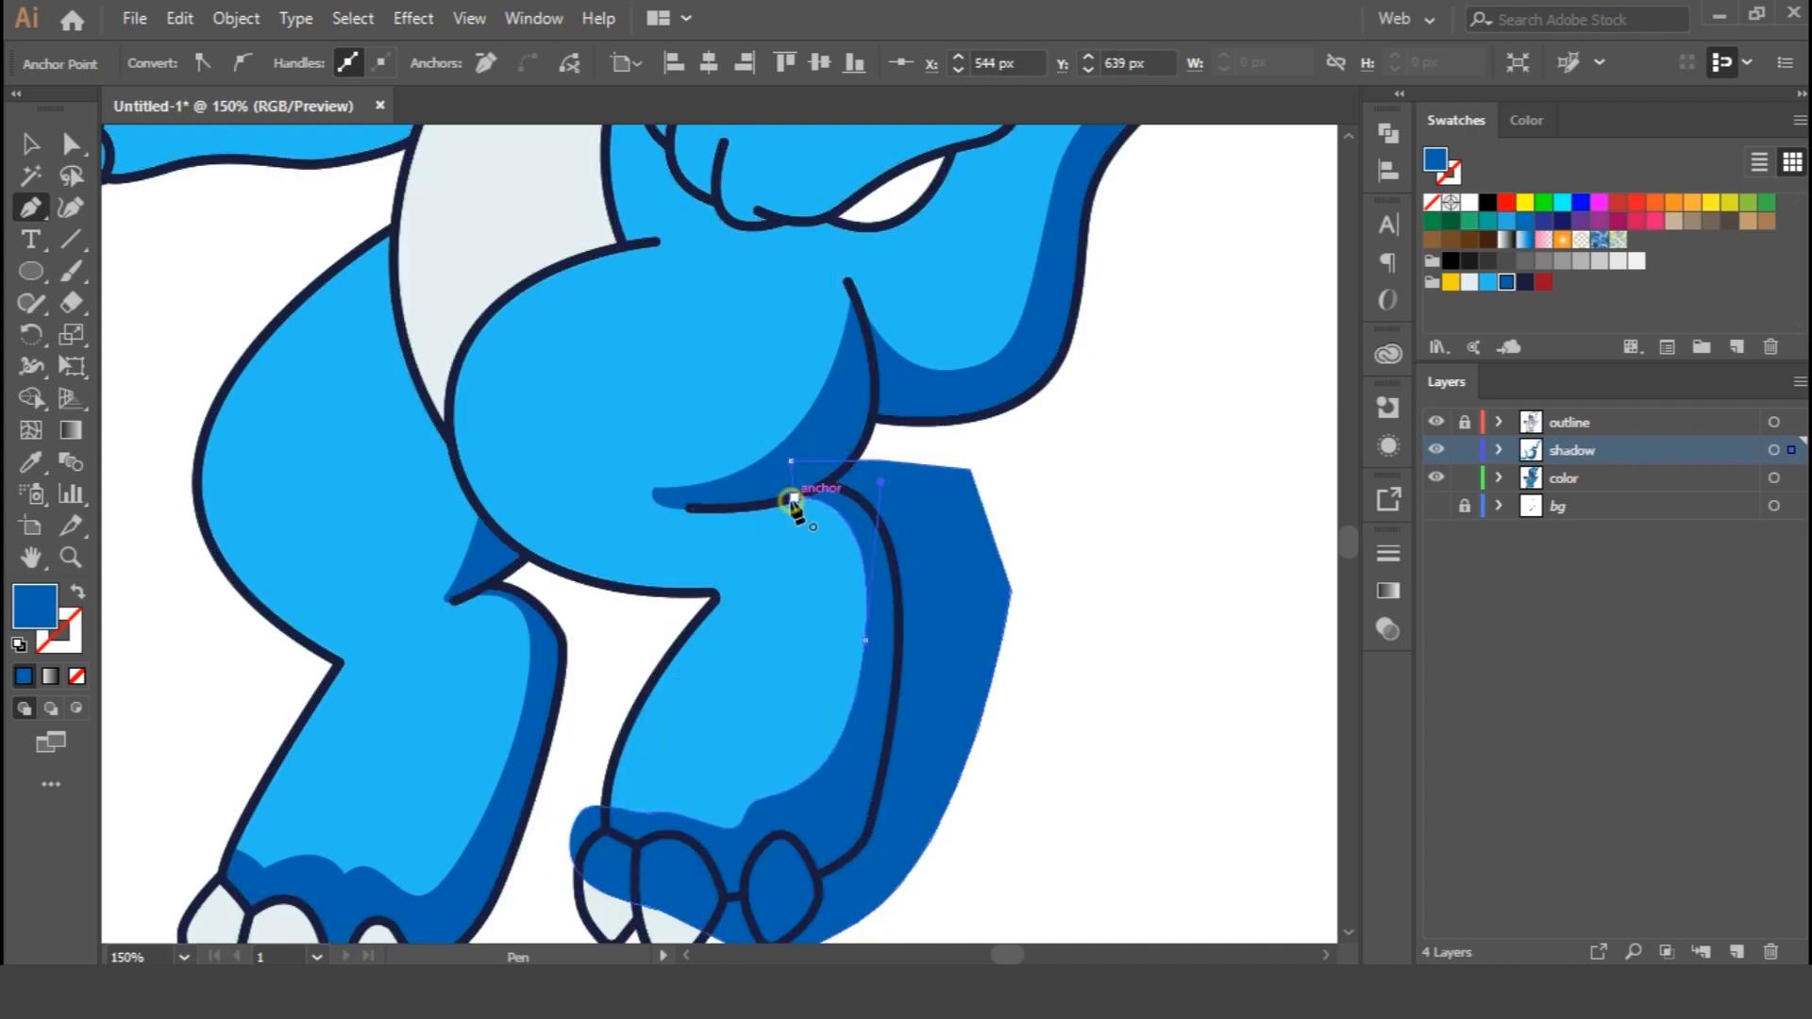
Trim the near leg's shadow to the blue body fill with the Shape Builder
key("v")
left_click(793, 628, "shift")
left_click(31, 398)
left_click(951, 566, "alt")
key("v")
left_click(978, 615)
left_click(880, 608)
left_click(1046, 576)
Draw a closed dark blue shadow shape along the bent arm's elbow and lower forearm edge up to the hand
key("space")
left_click_drag(993, 501, 1168, 875)
left_click_drag(1241, 304, 987, 355)
key("p")
left_click(898, 373)
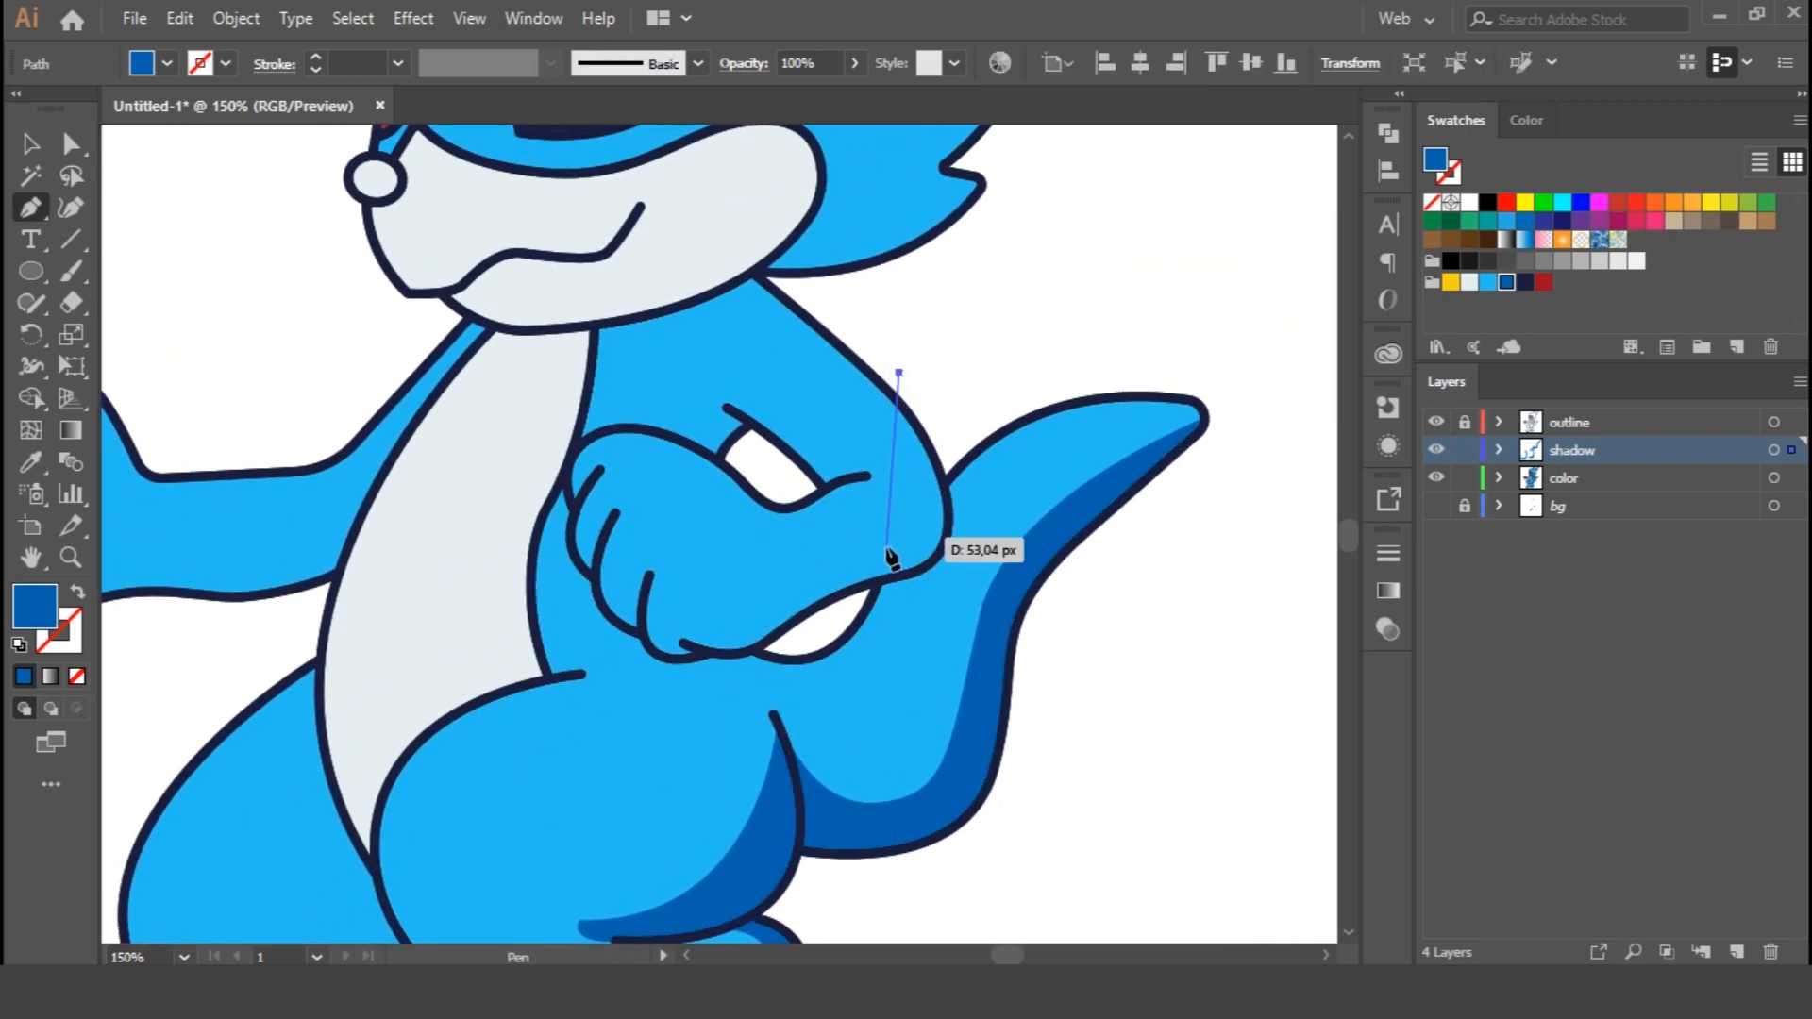
left_click_drag(649, 575, 652, 588)
left_click_drag(651, 524, 652, 523)
left_click(643, 574)
left_click_drag(690, 692, 764, 728)
left_click_drag(996, 534, 996, 493)
left_click(958, 397)
left_click(899, 373)
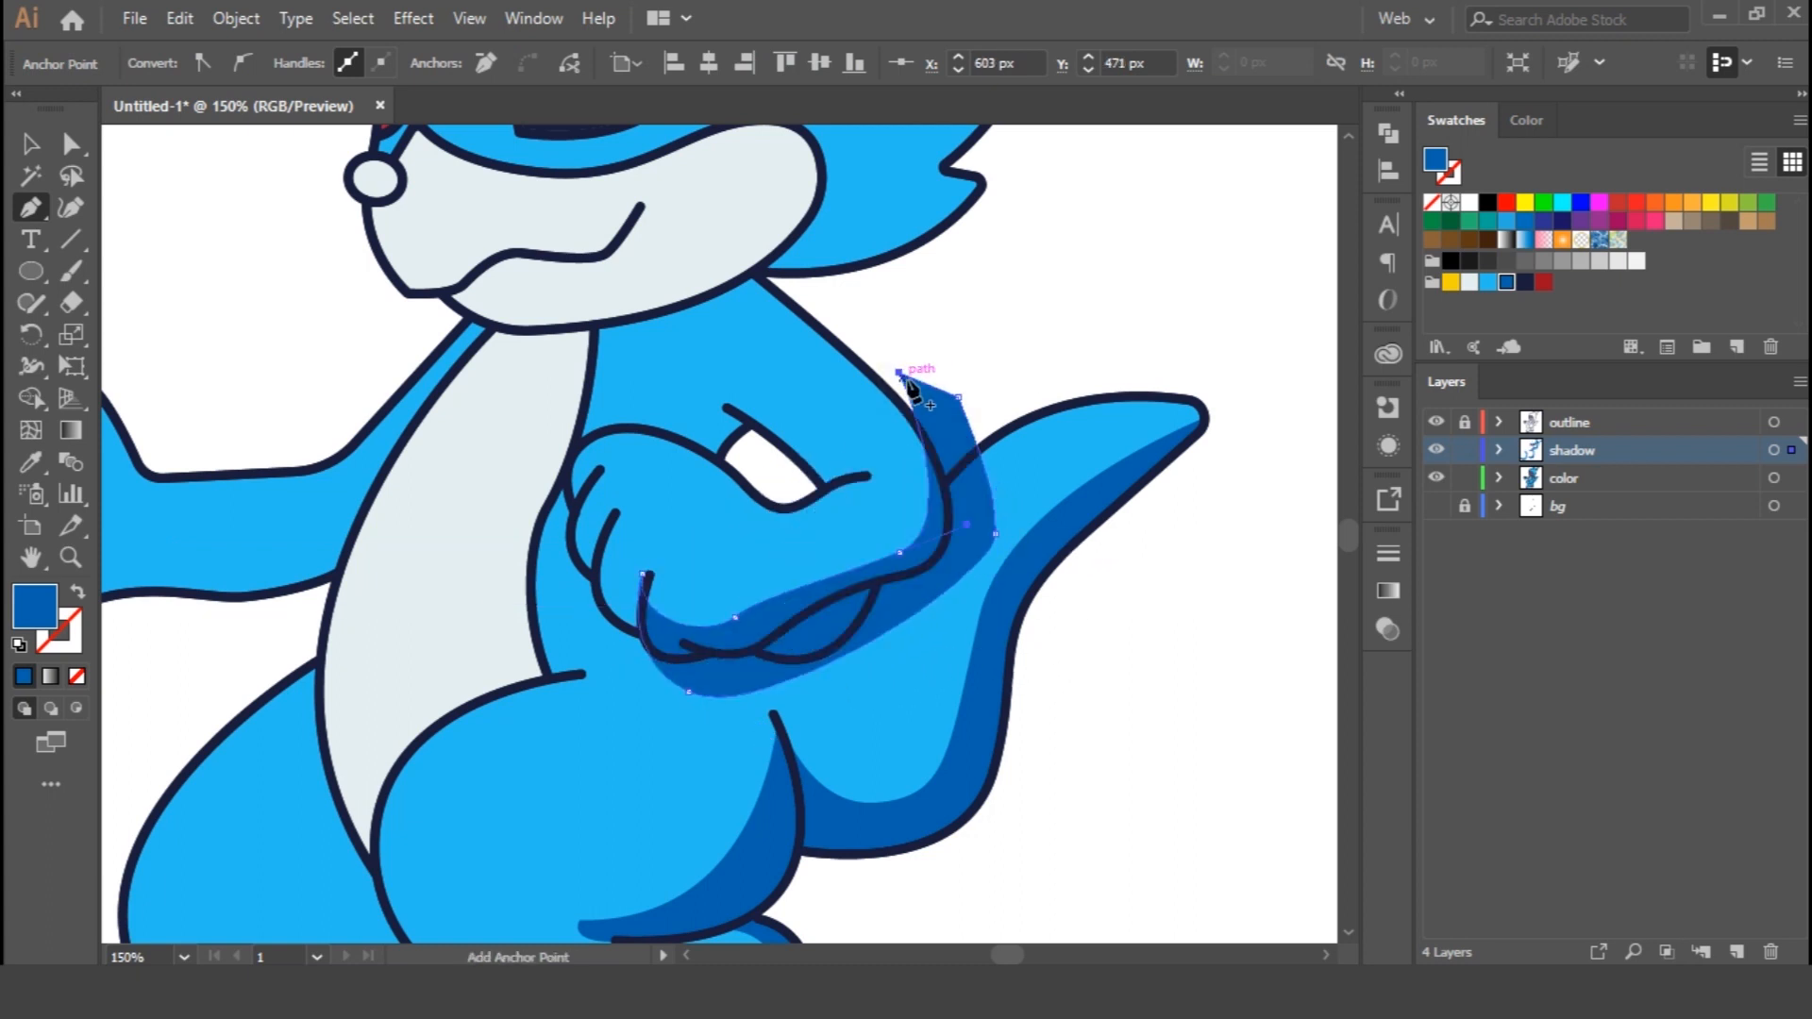
Trim the bent arm's shadow to the arm's blue fill with the Shape Builder, removing the excess outside the outline
key("v")
left_click(887, 506, "shift")
key("shift+m")
left_click(949, 581, "alt")
key("ctrl+z")
left_click(832, 628, "alt")
key("v")
left_click(1027, 352)
Draw a closed dark blue shadow shape along the outer edge of the bent arm's fingers with the Pen tool
key("space")
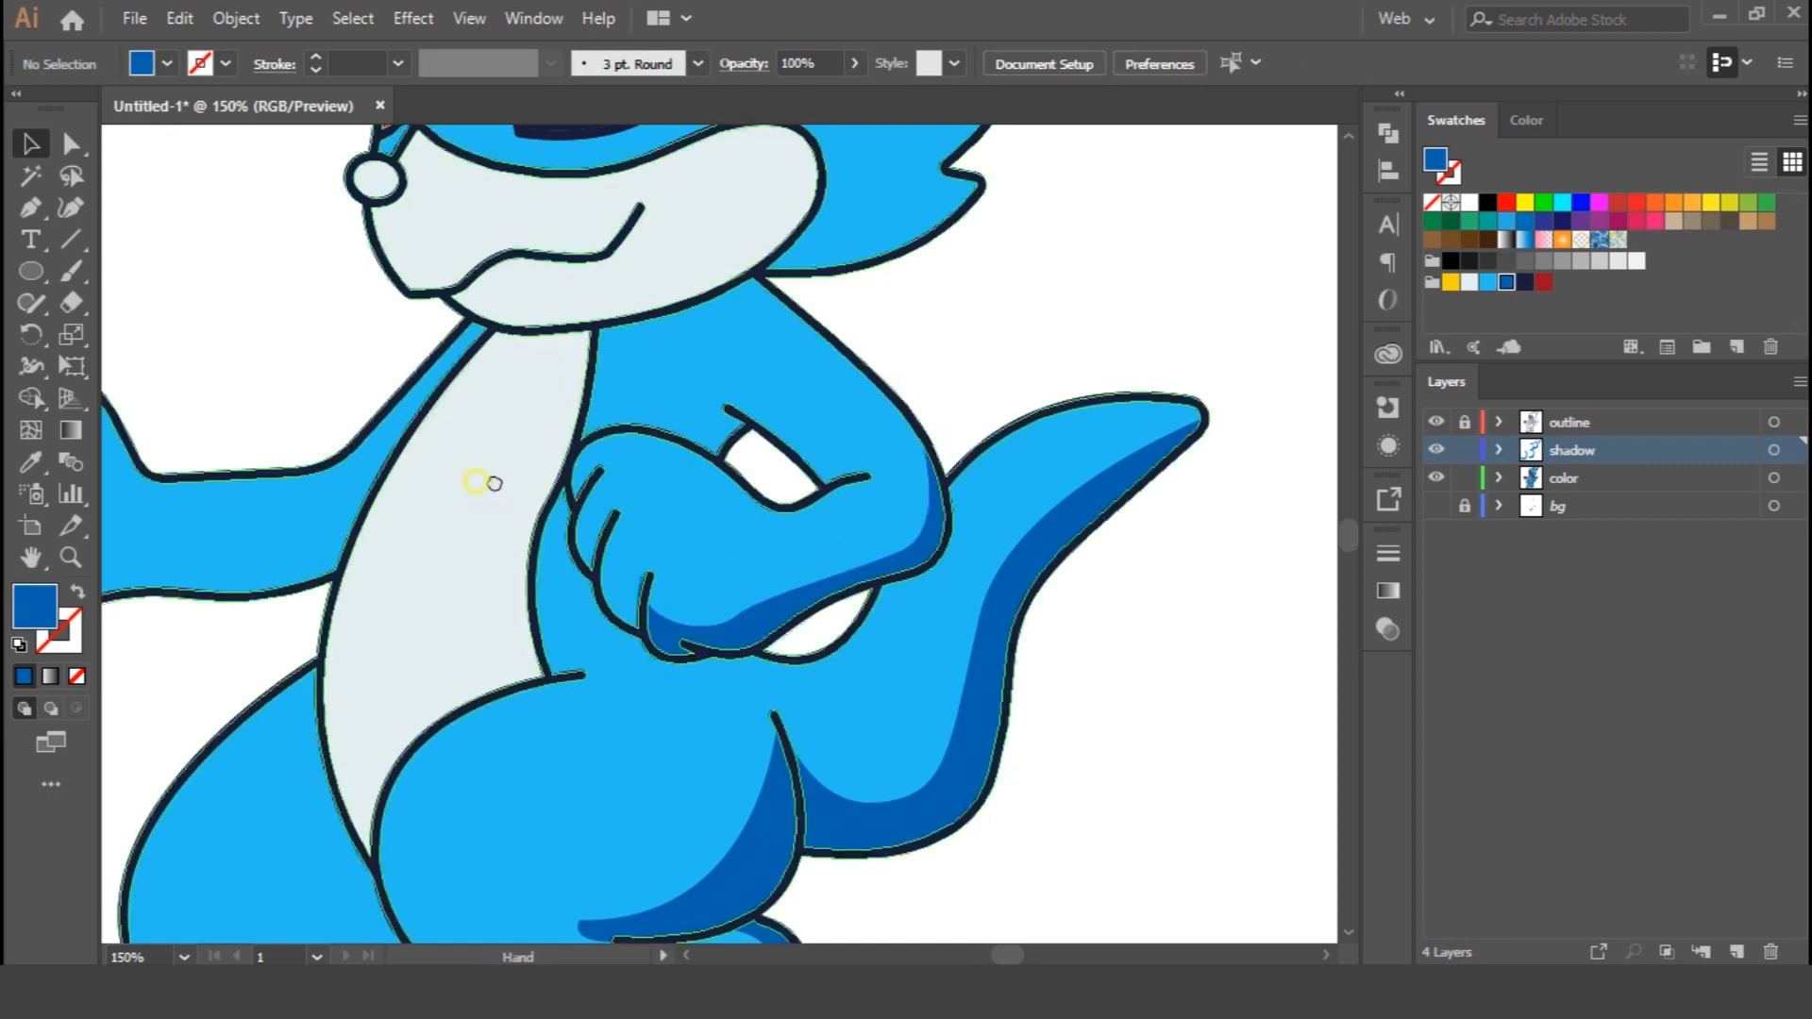
left_click_drag(476, 483, 577, 543)
key("ctrl+plus")
key("ctrl+plus")
key("space")
left_click_drag(764, 597, 651, 536)
key("p")
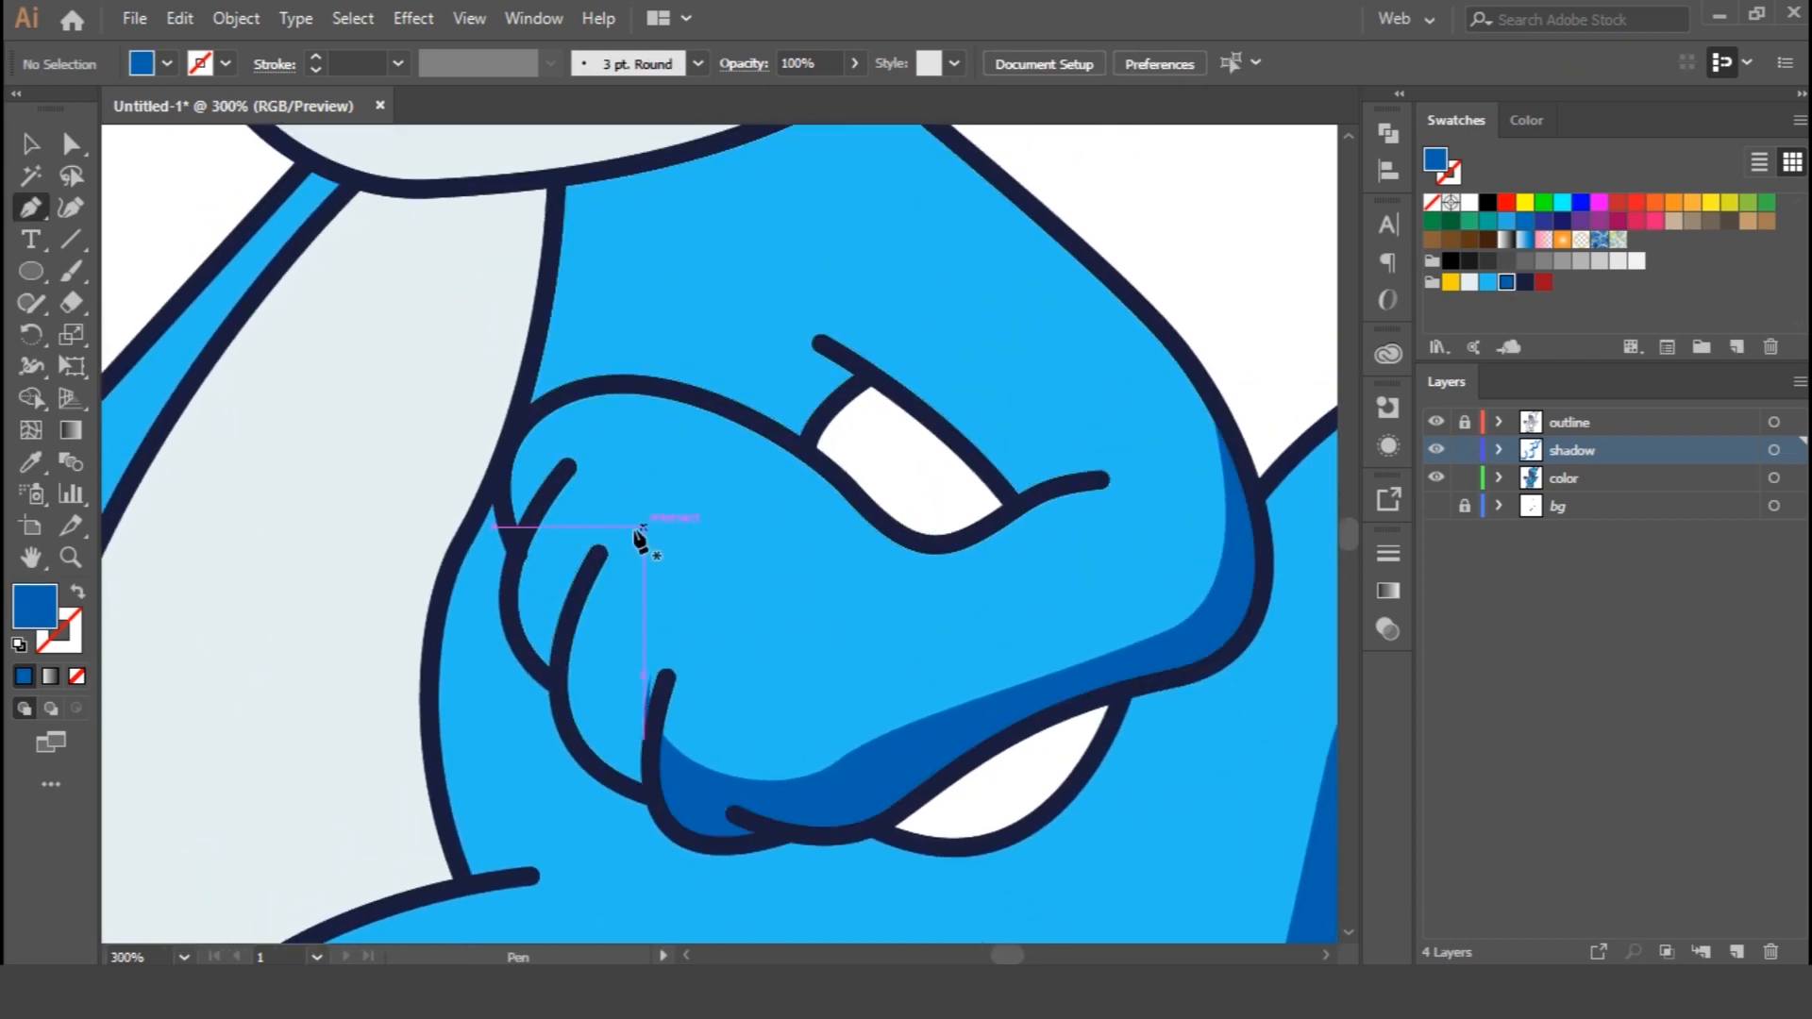
left_click(567, 462)
left_click_drag(557, 662, 701, 764)
left_click(651, 750)
left_click(472, 574)
left_click(528, 535)
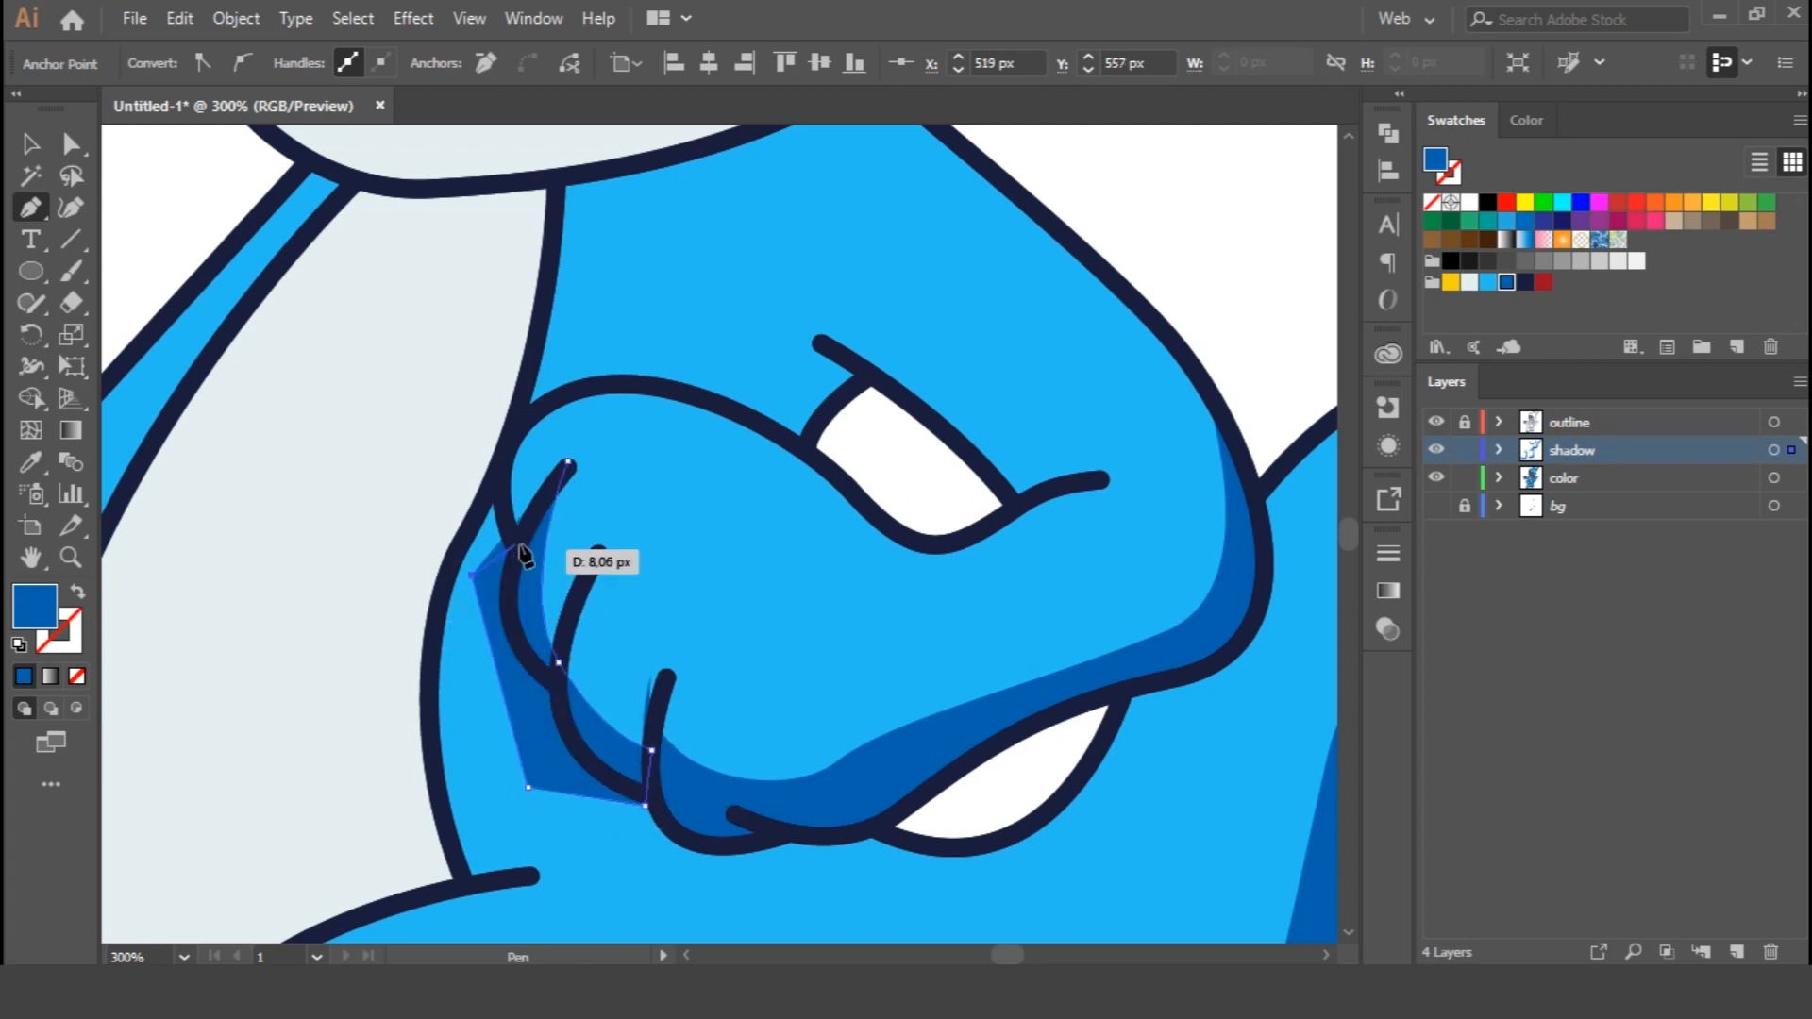
left_click(567, 462)
Trim the finger shadow to the bent arm's blue fill with the Shape Builder and clear the selection
key("v")
left_click(740, 543, "shift")
left_click(31, 398)
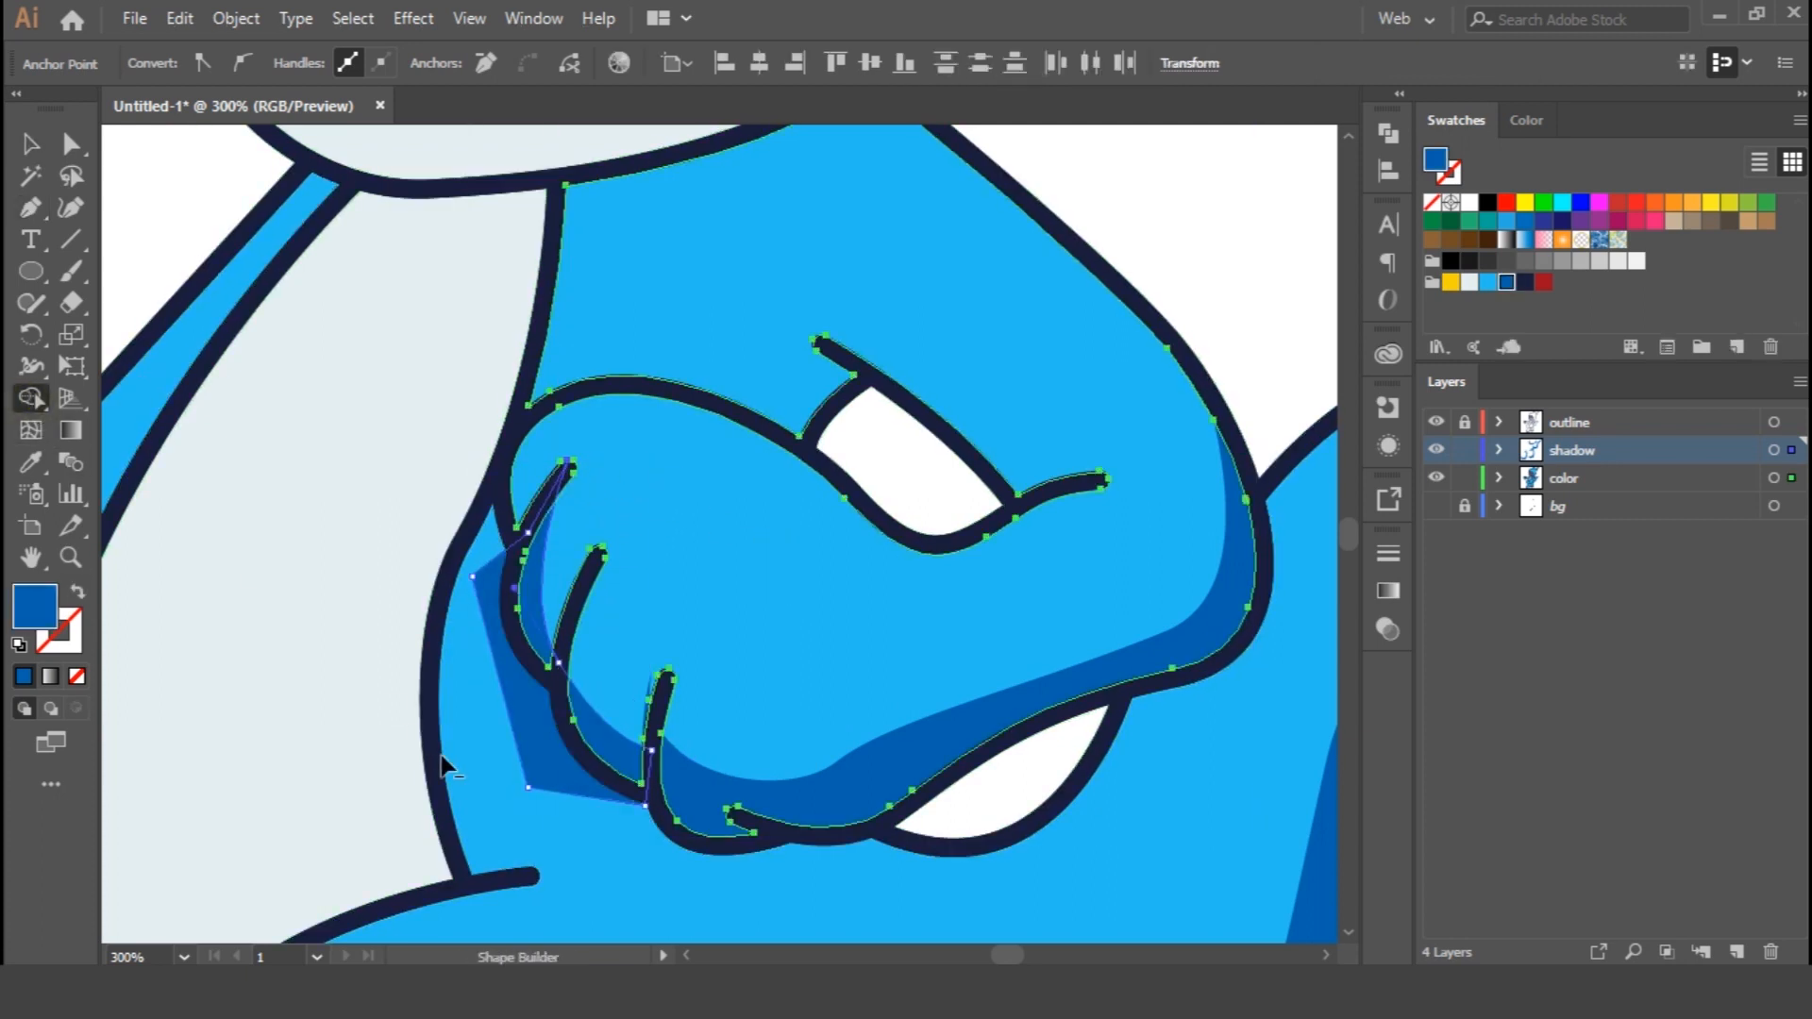
left_click(529, 740, "alt")
key("v")
left_click(676, 777)
key("ctrl+shift+a")
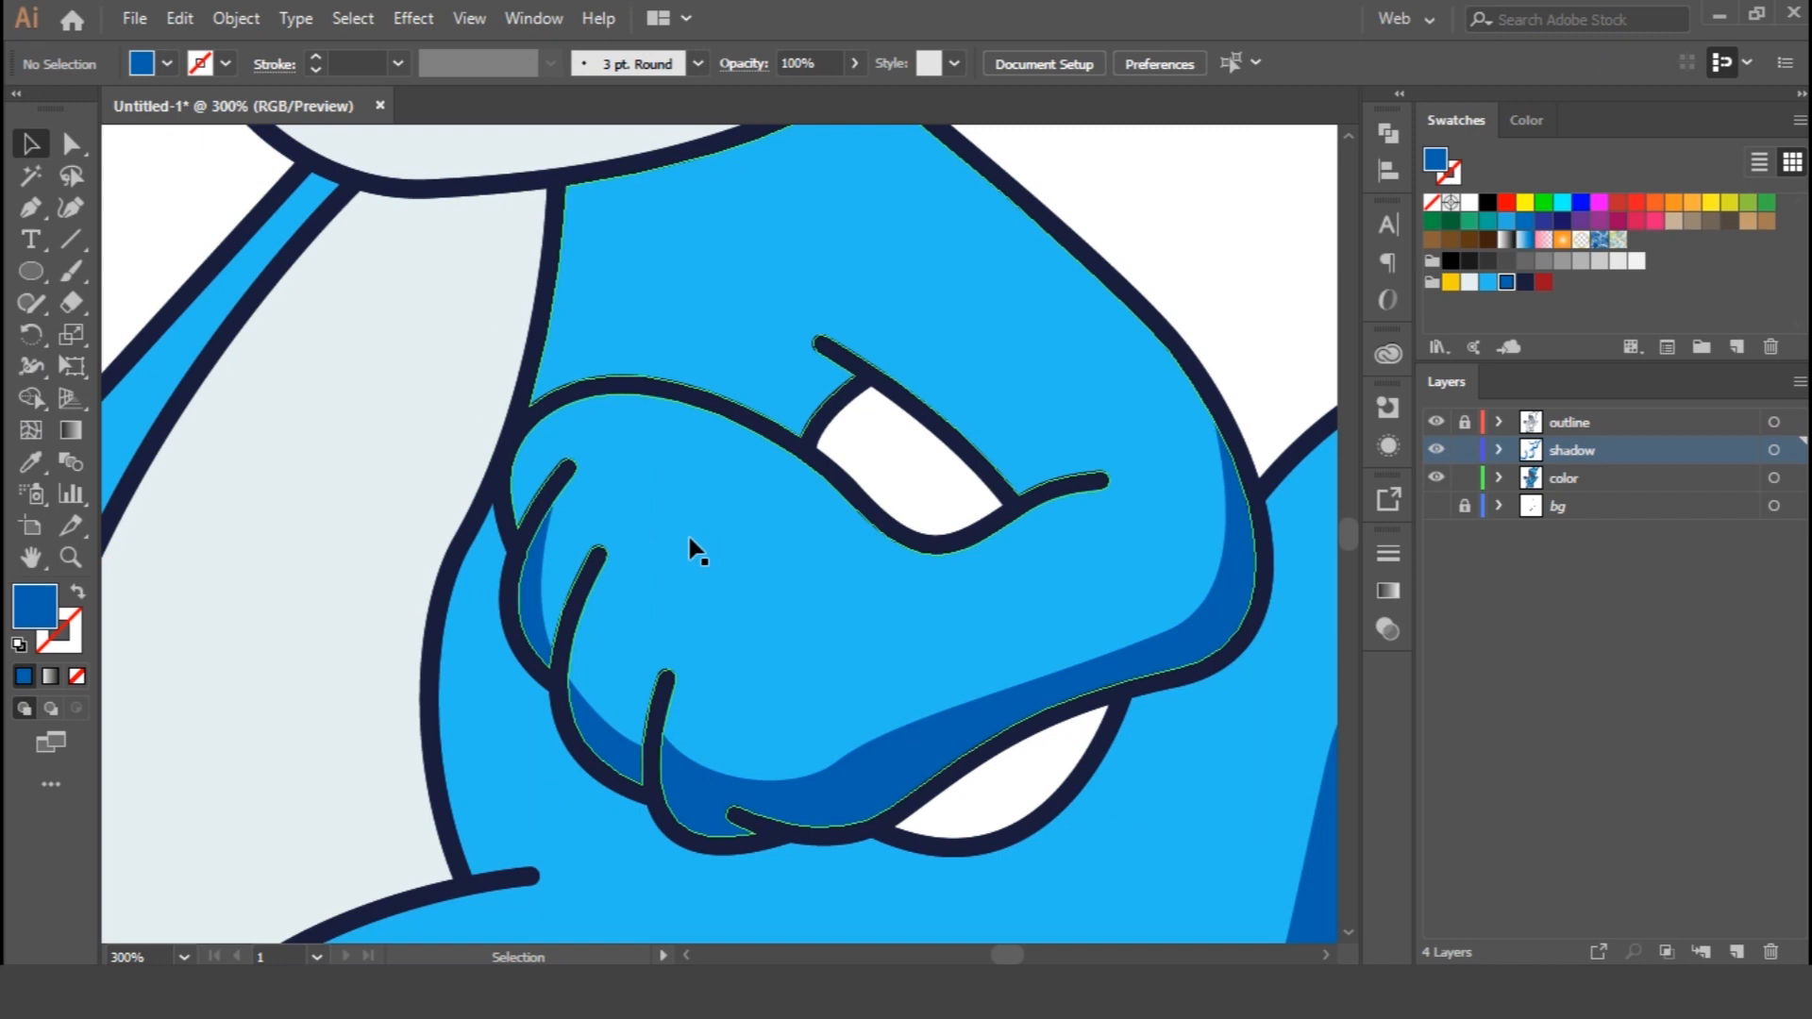
Start a dark blue shadow with the Pen tool along the outstretched arm's underside, up the palm and under the thumb
left_click_drag(587, 590, 1195, 430)
key("ctrl+minus")
key("ctrl+minus")
key("p")
left_click(782, 355)
left_click_drag(599, 519, 462, 522)
left_click(401, 525)
left_click_drag(459, 447, 484, 426)
key("ctrl+plus")
key("ctrl+plus")
left_click_drag(660, 522, 640, 528)
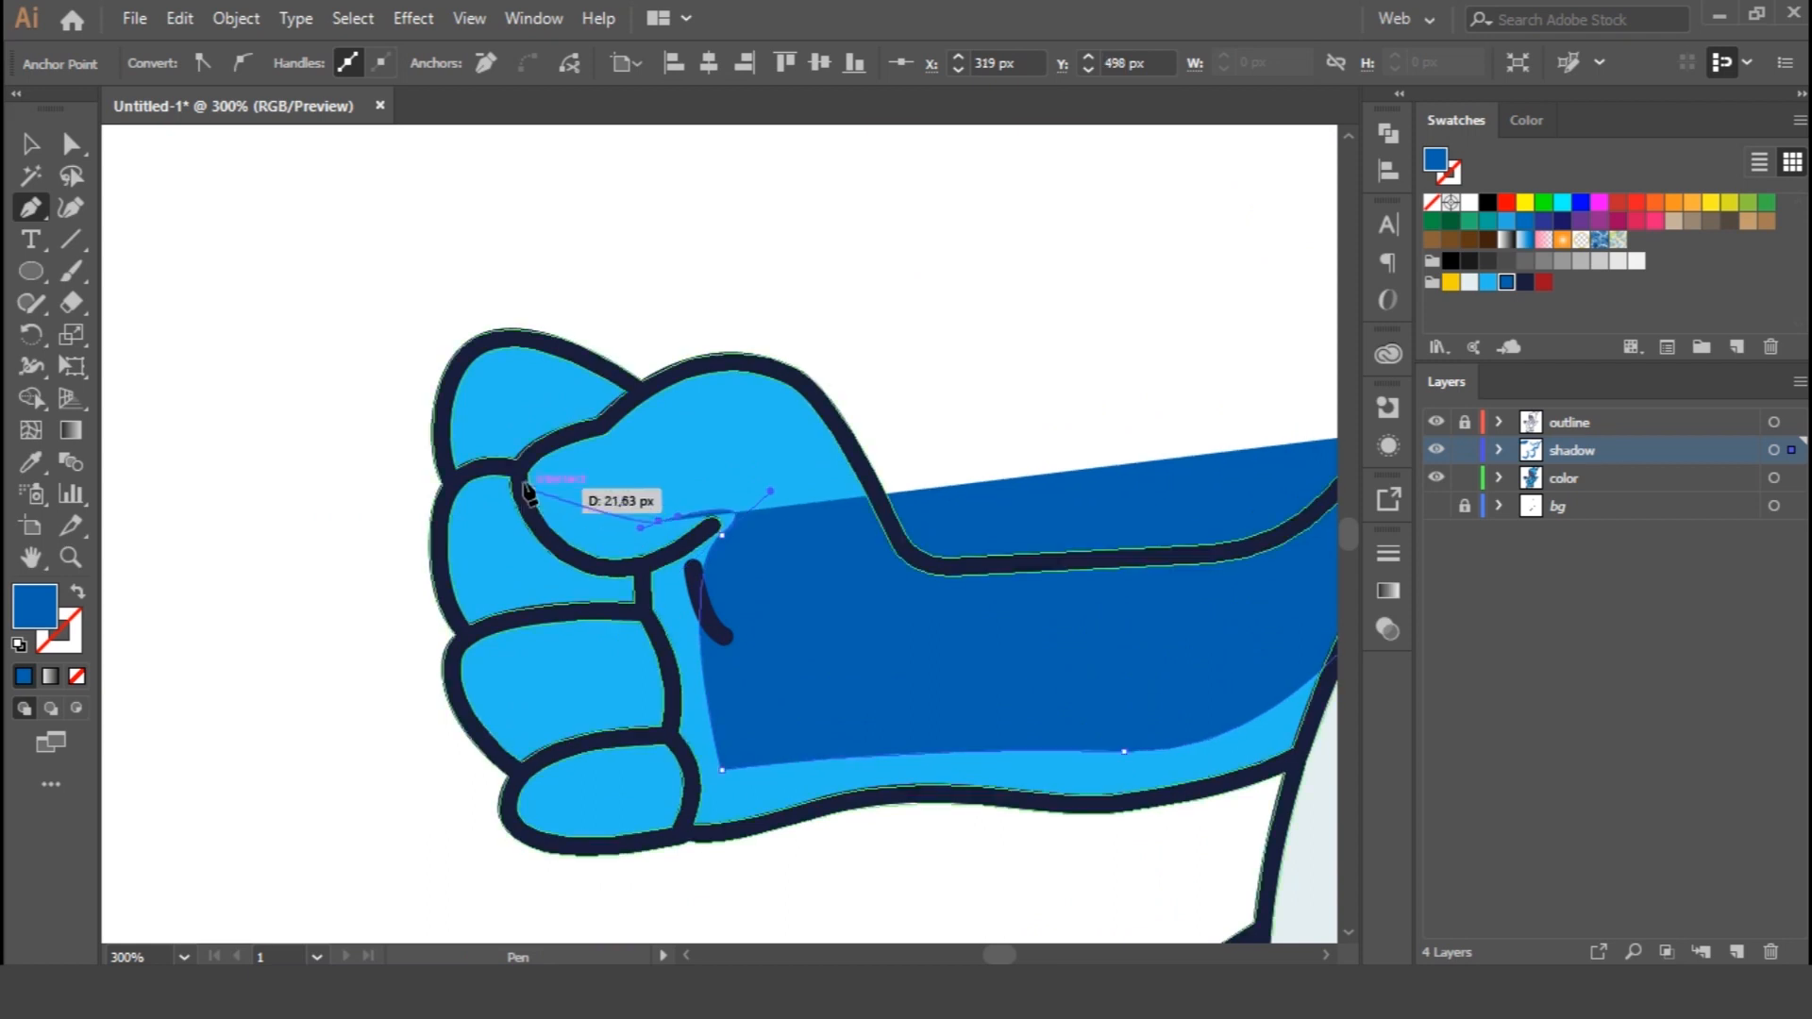
Close the outstretched arm's shadow path around the thumb's lower edge and below the forearm up to the shoulder
left_click_drag(522, 485, 511, 436)
left_click_drag(613, 573, 610, 572)
left_click(647, 565)
left_click(608, 838)
left_click(758, 919)
left_click_drag(1012, 919, 789, 849)
left_click(1001, 849)
left_click(1210, 689)
left_click(1291, 401)
left_click(1265, 351)
Trim the outstretched arm's shadow to the arm's blue fill with the Shape Builder
key("v")
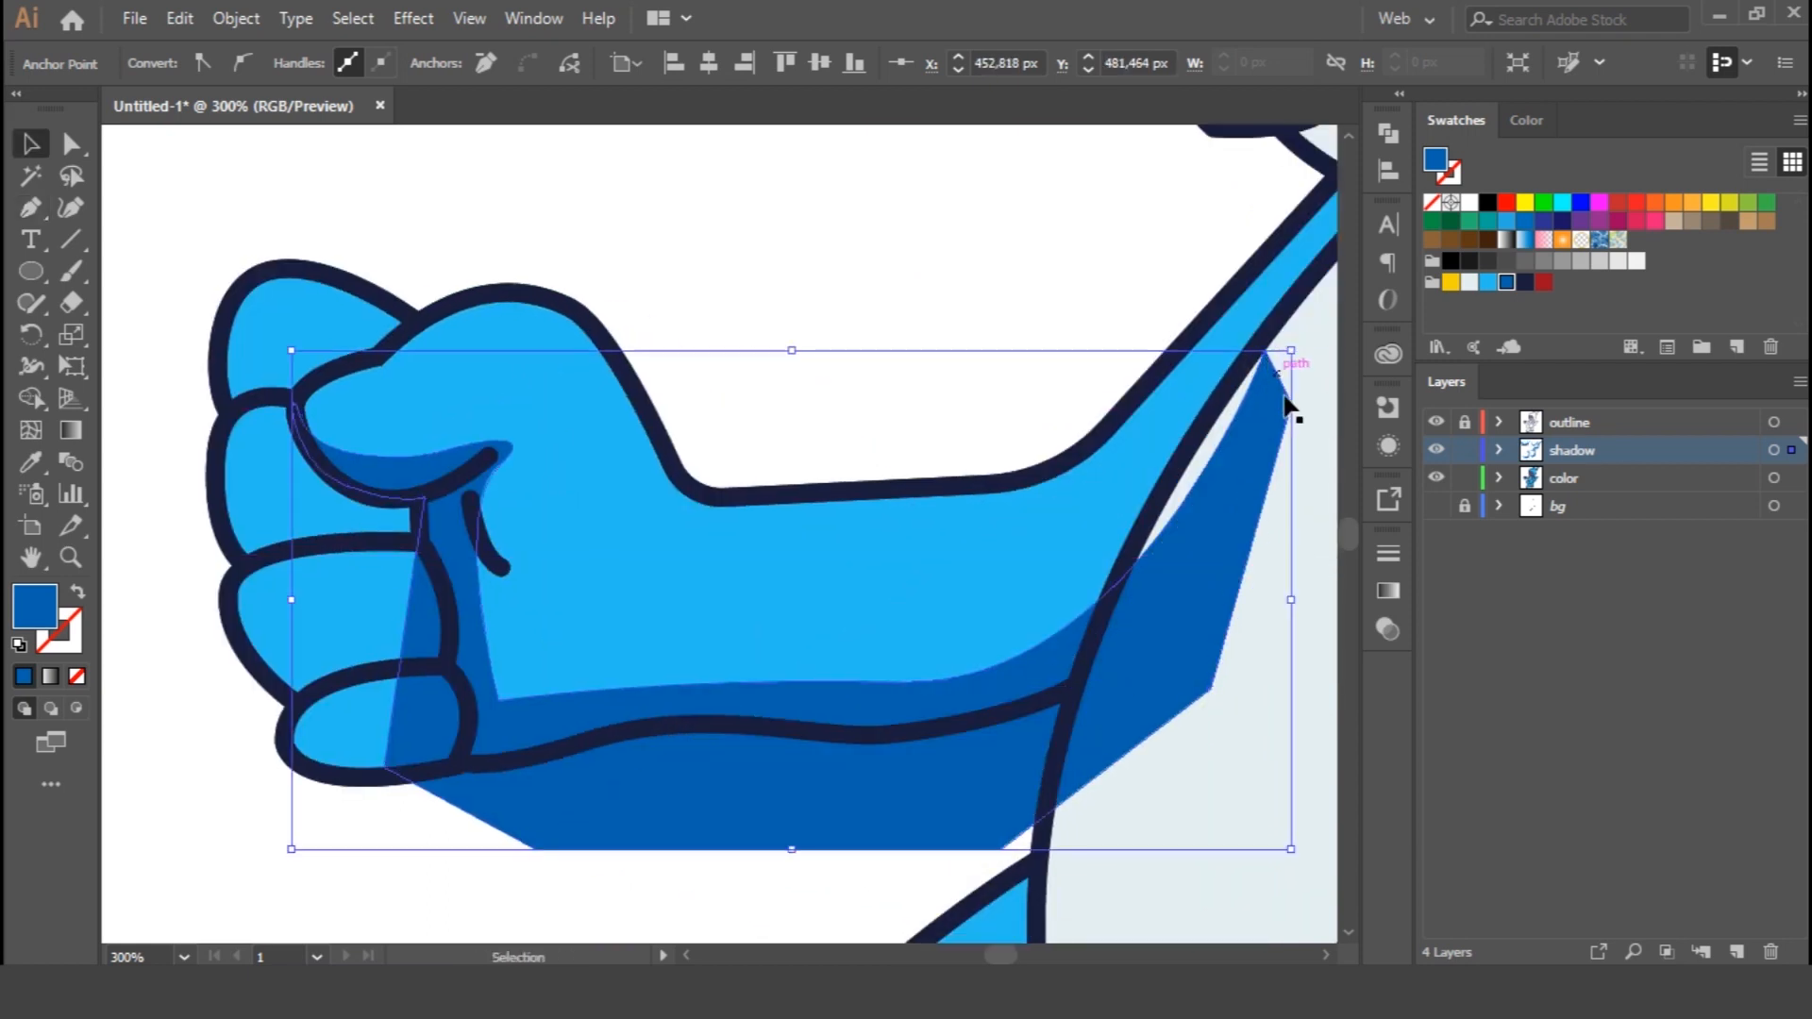
left_click(783, 618)
left_click(33, 403)
left_click(570, 830, "alt")
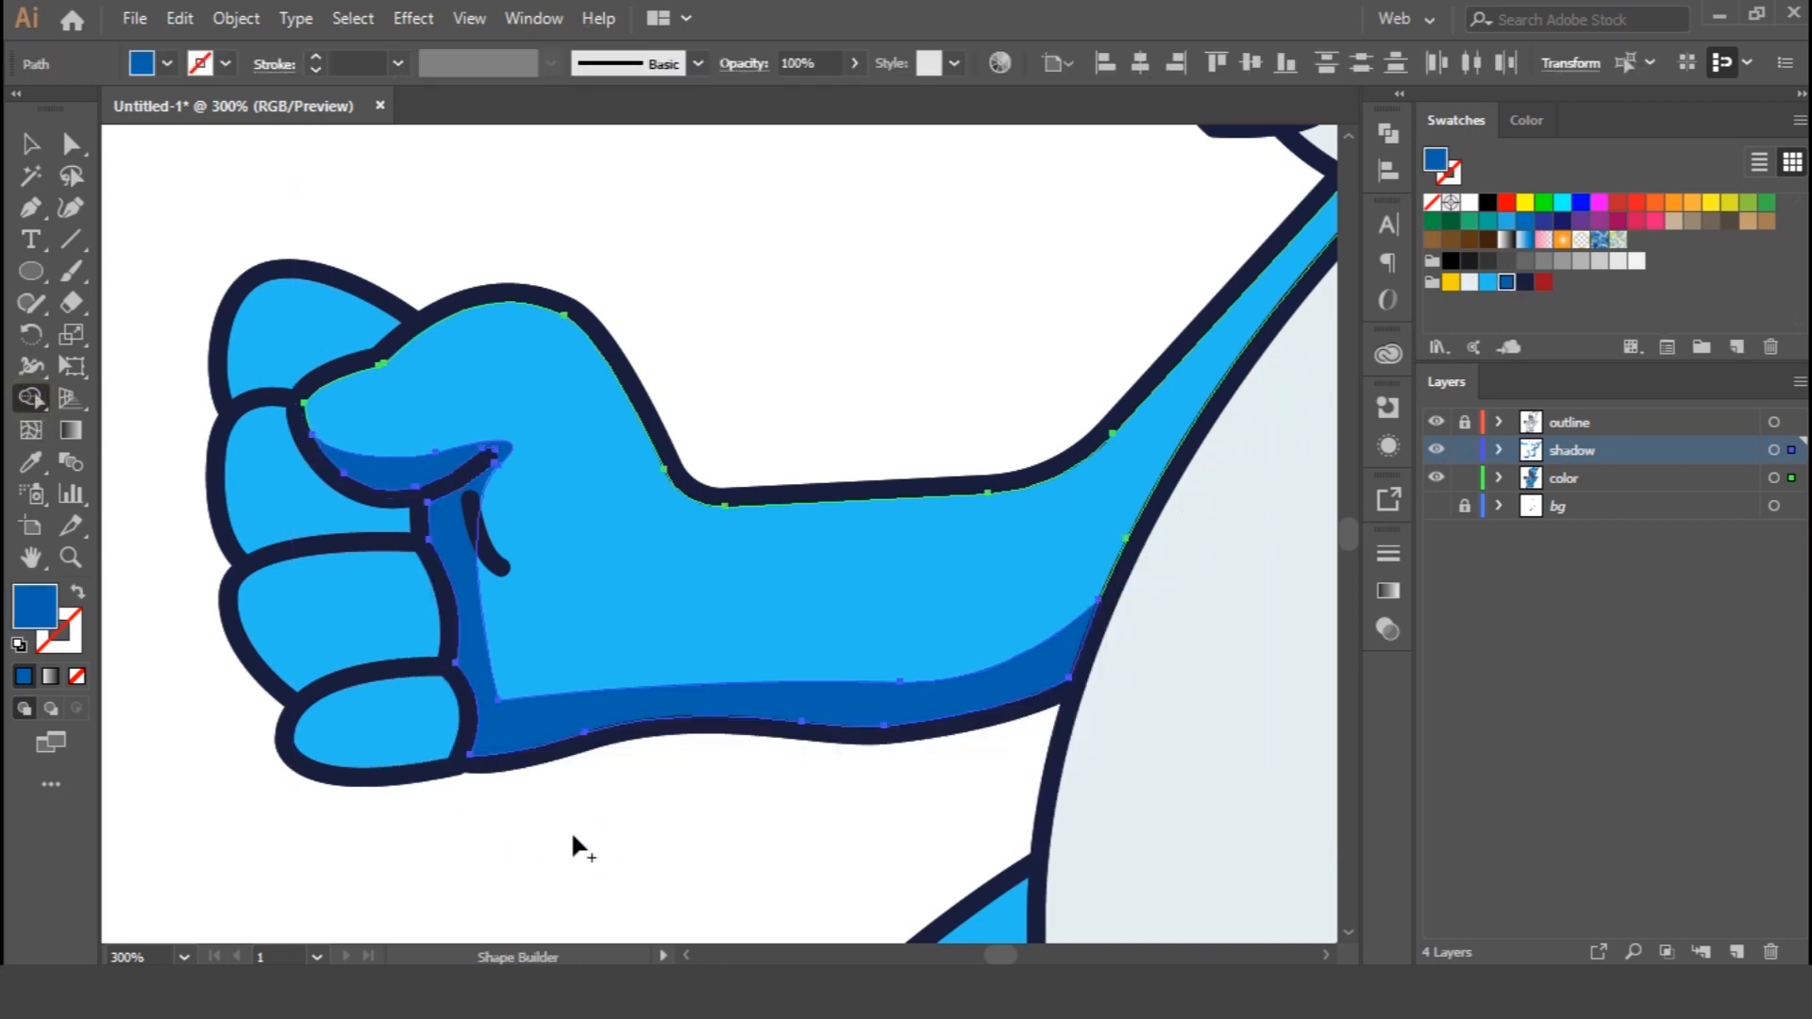
key("v")
left_click(524, 831)
Draw a dark blue shadow across the lower part of the outstretched fist's top finger and trim it to that finger's fill
left_click_drag(401, 632, 548, 722)
key("p")
left_click(564, 371)
left_click_drag(297, 494, 211, 512)
left_click_drag(589, 494, 647, 445)
left_click(564, 371)
key("v")
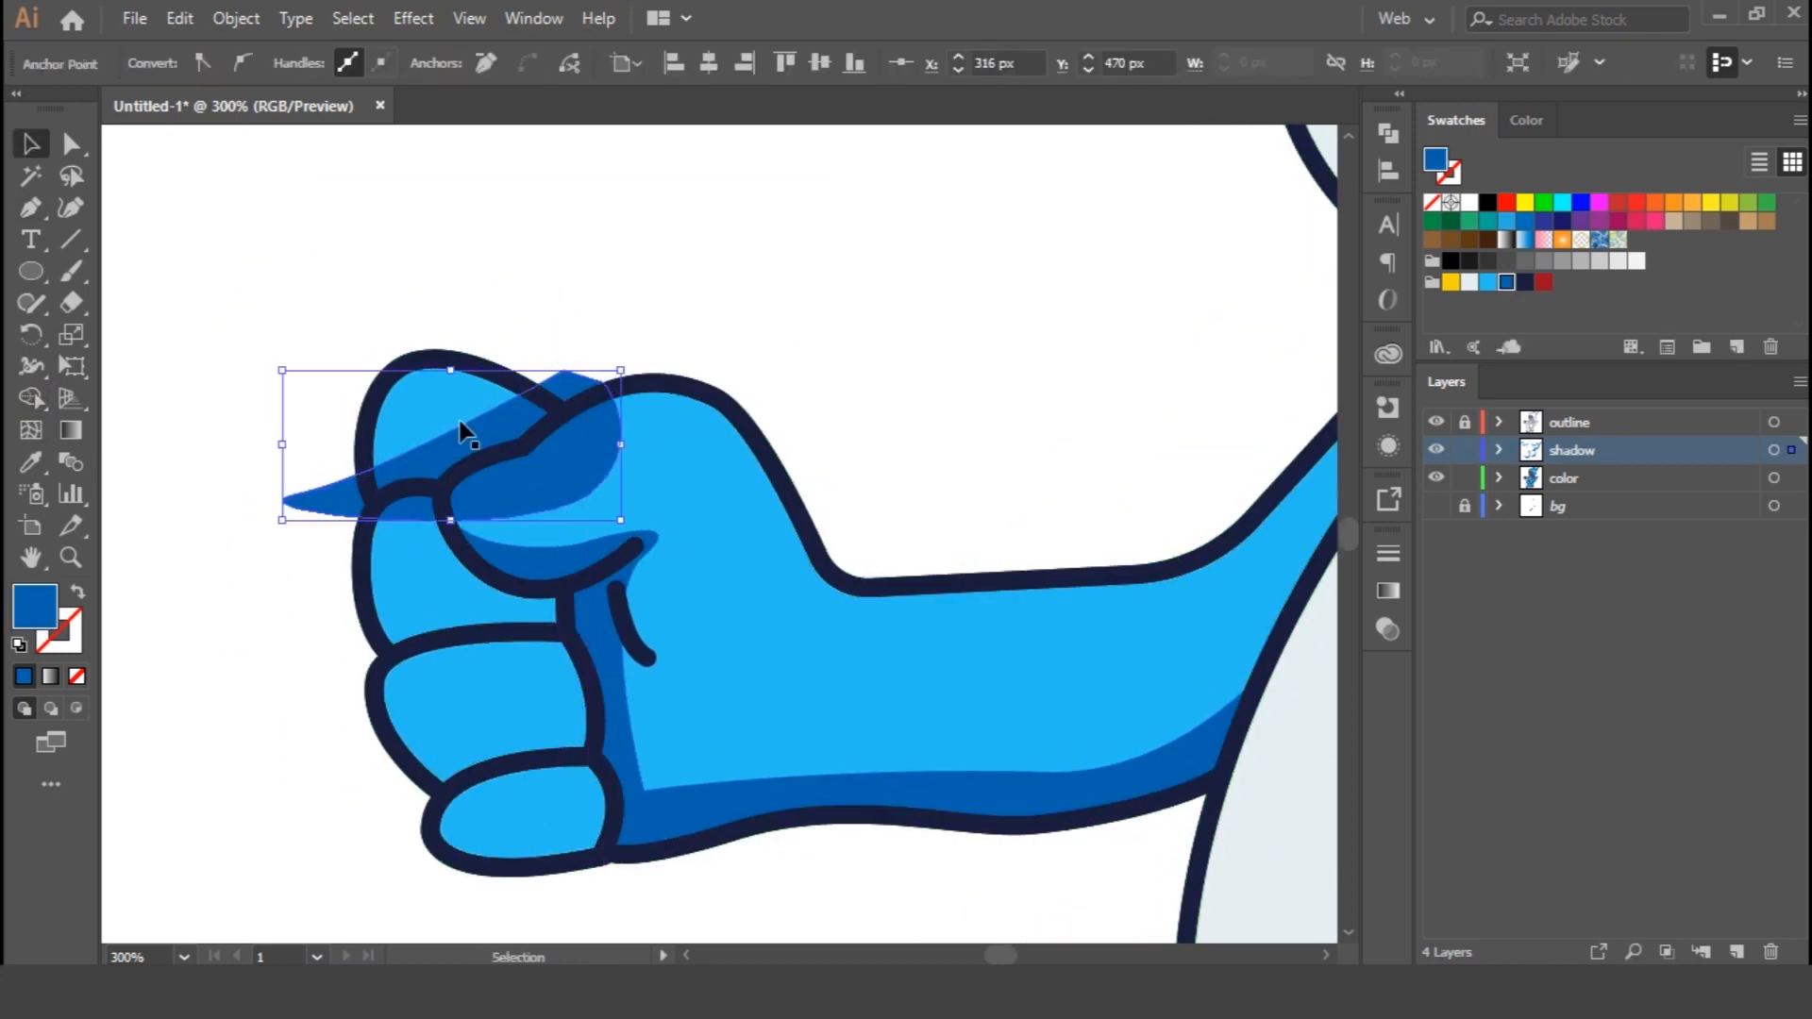
left_click(466, 425, "shift")
left_click(533, 515, "alt")
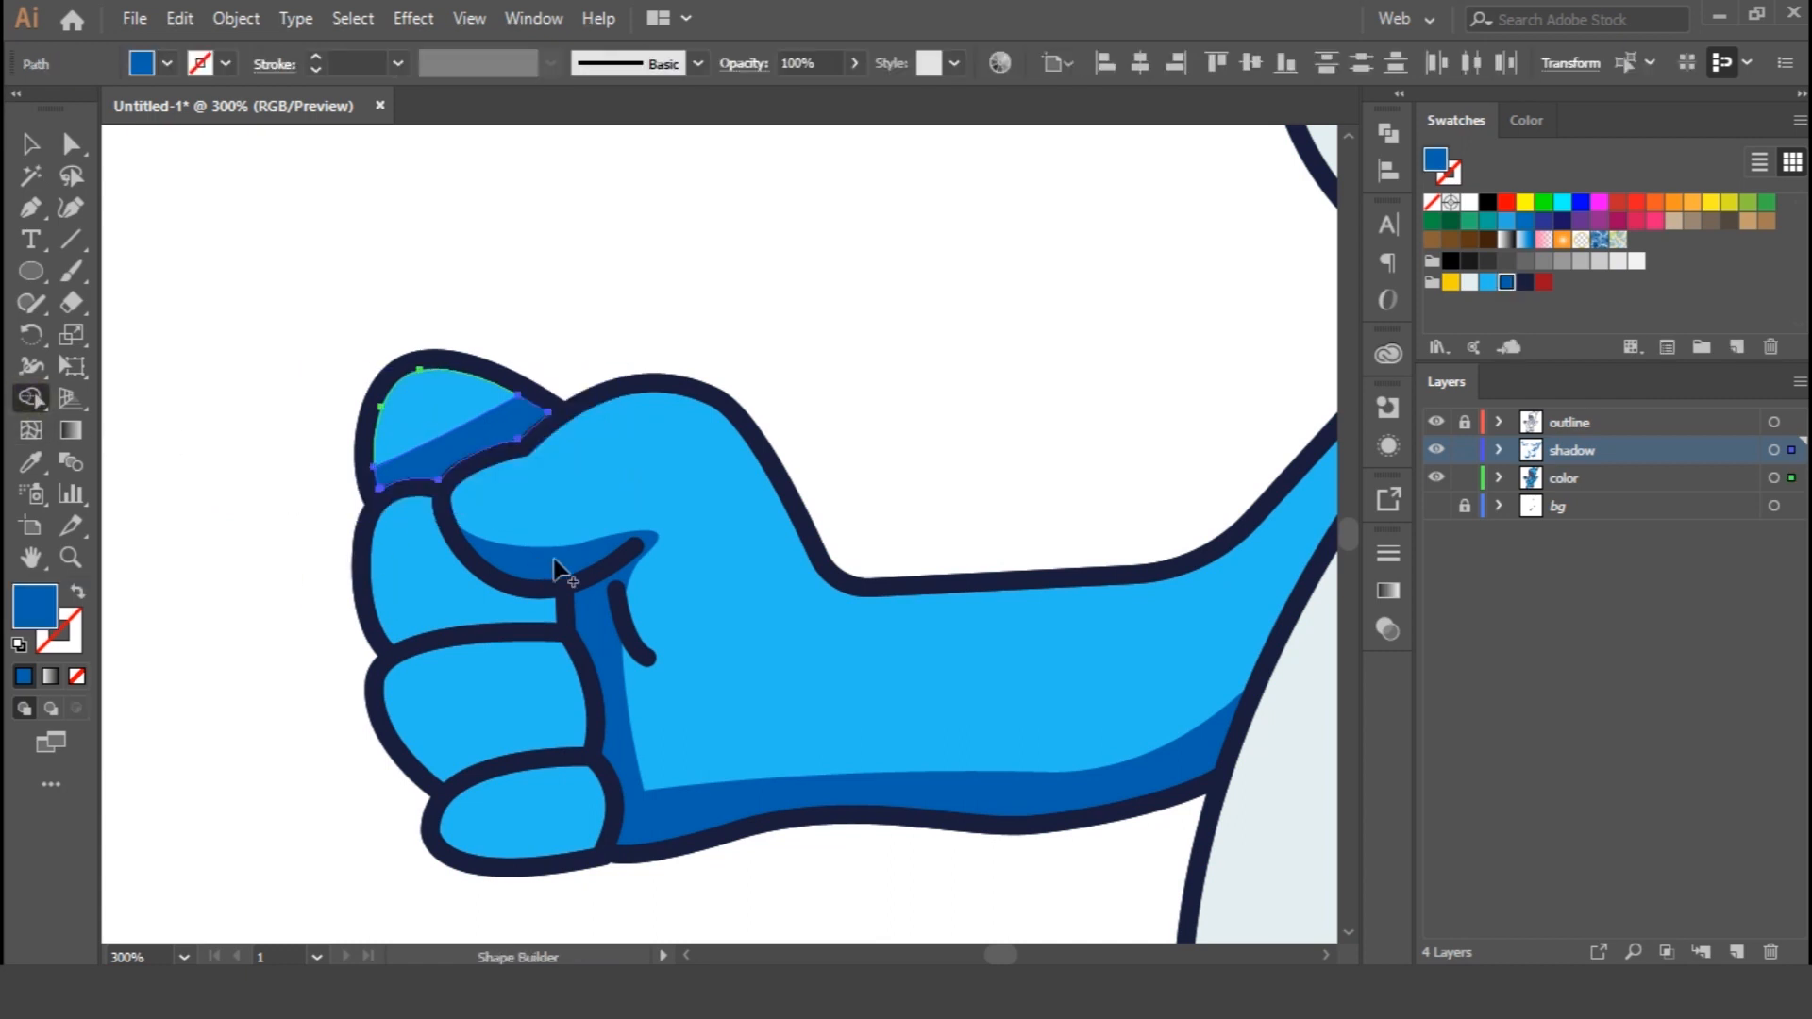
Draw a dark blue shadow across the lower part of the fist's second finger and trim it to that finger's fill
key("p")
left_click(564, 557)
left_click_drag(700, 649, 640, 583)
left_click(566, 562)
key("v")
left_click(406, 557, "shift")
key("shift+m")
left_click(343, 687, "alt")
Draw a dark blue shadow across the lower part of the fist's third finger and trim it to that finger's fill
key("p")
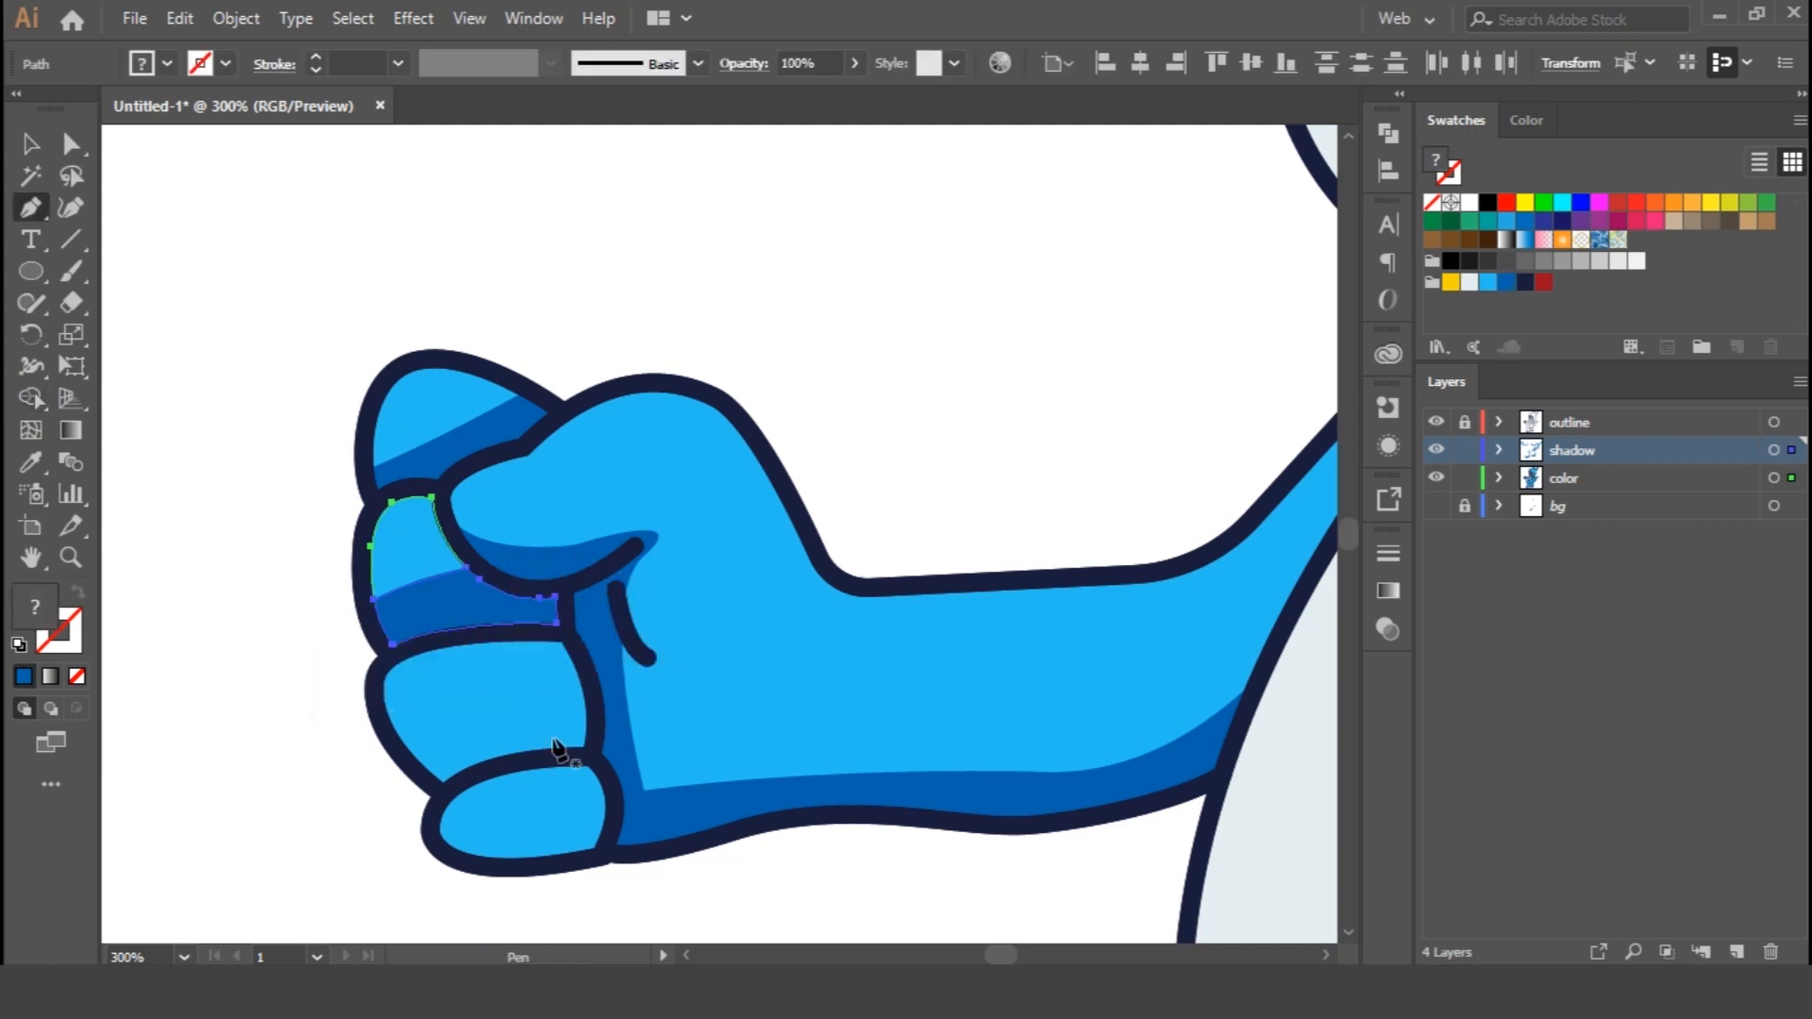
left_click_drag(384, 807, 358, 873)
left_click(706, 767)
left_click(645, 710)
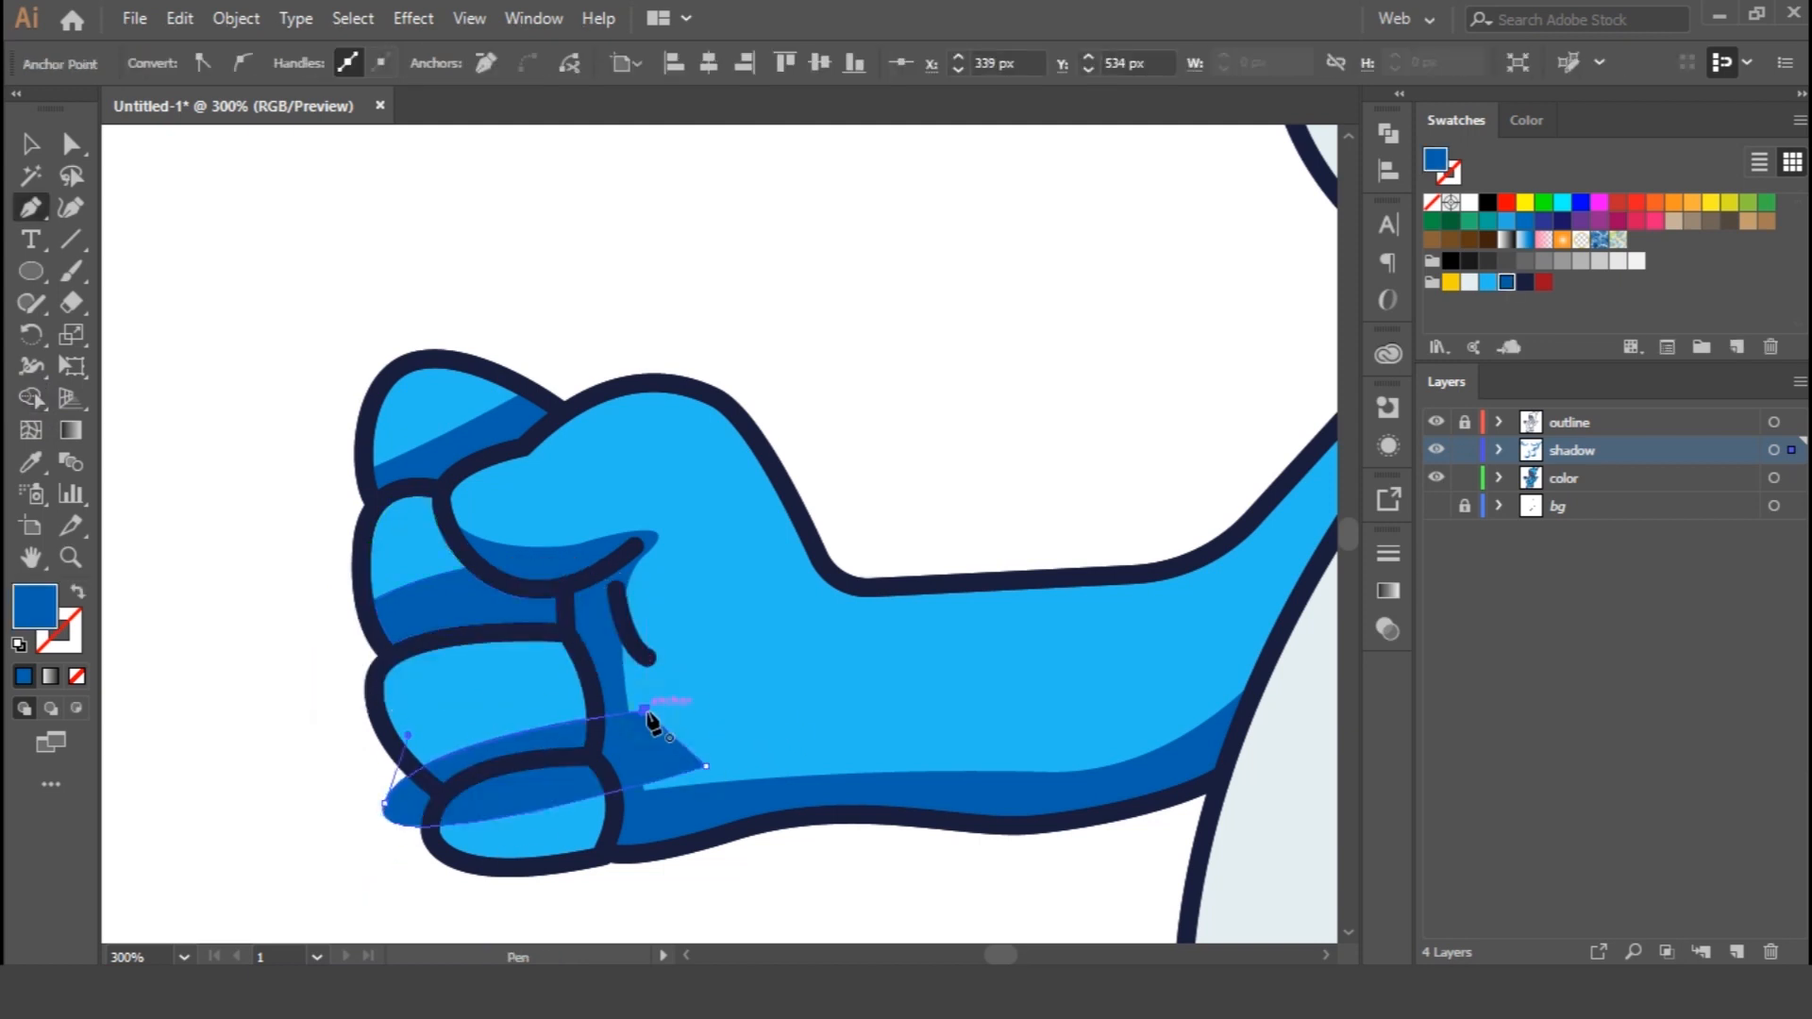
key("v")
left_click(509, 689, "shift")
key("shift+m")
left_click(478, 815, "alt")
Draw a dark blue shadow across the lower part of the fist's bottom finger and trim it to that finger's fill
key("p")
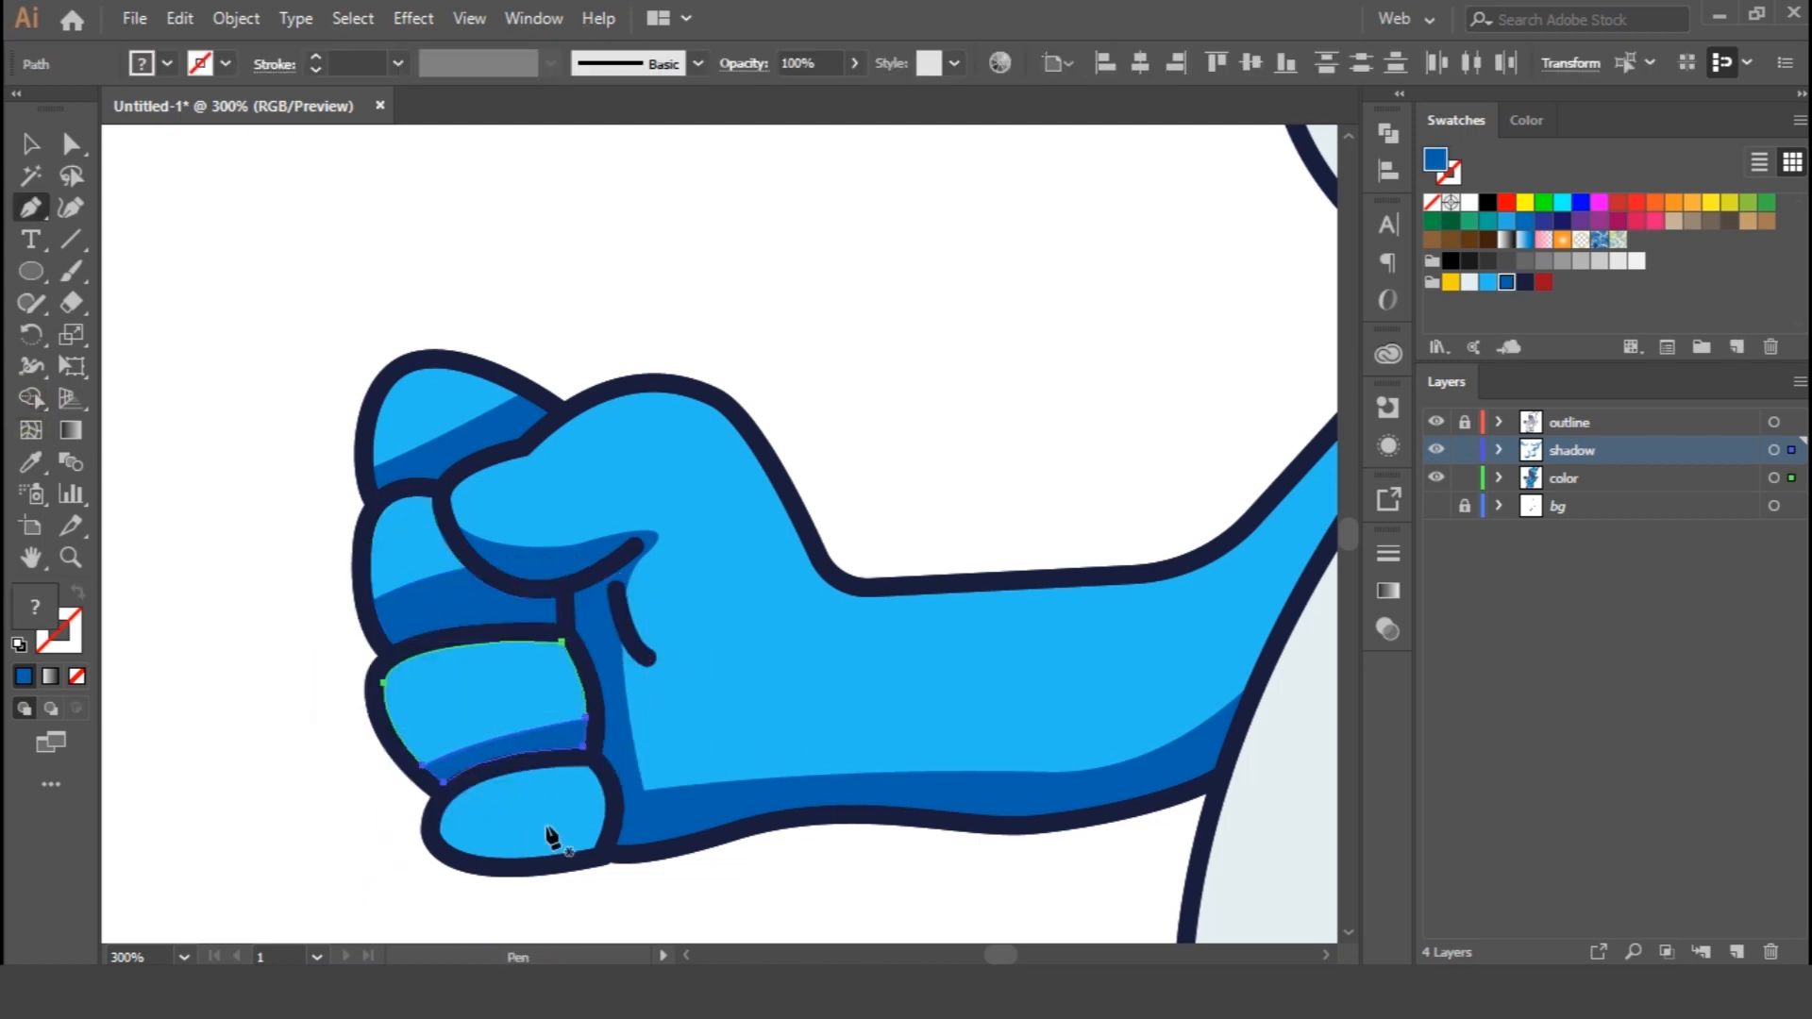
left_click_drag(360, 842, 246, 821)
left_click(680, 890)
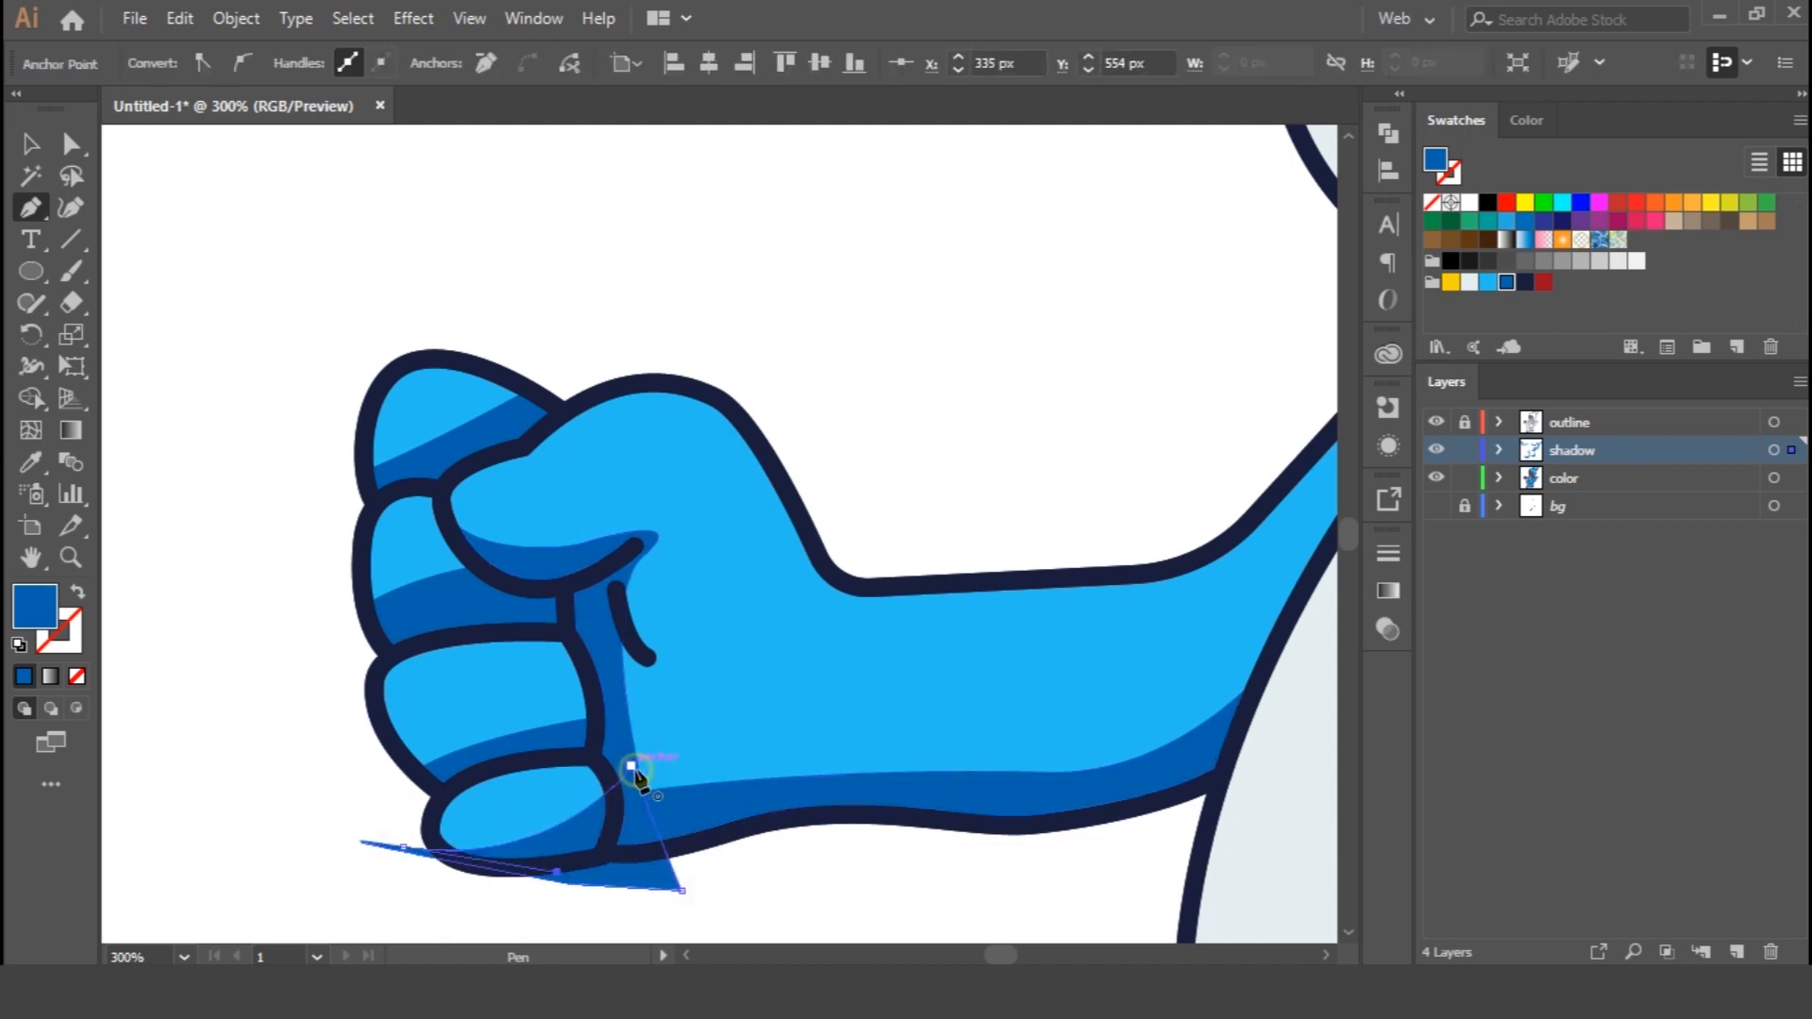
left_click(633, 765)
key("v")
left_click(535, 796, "shift")
key("shift+m")
left_click(646, 880, "alt")
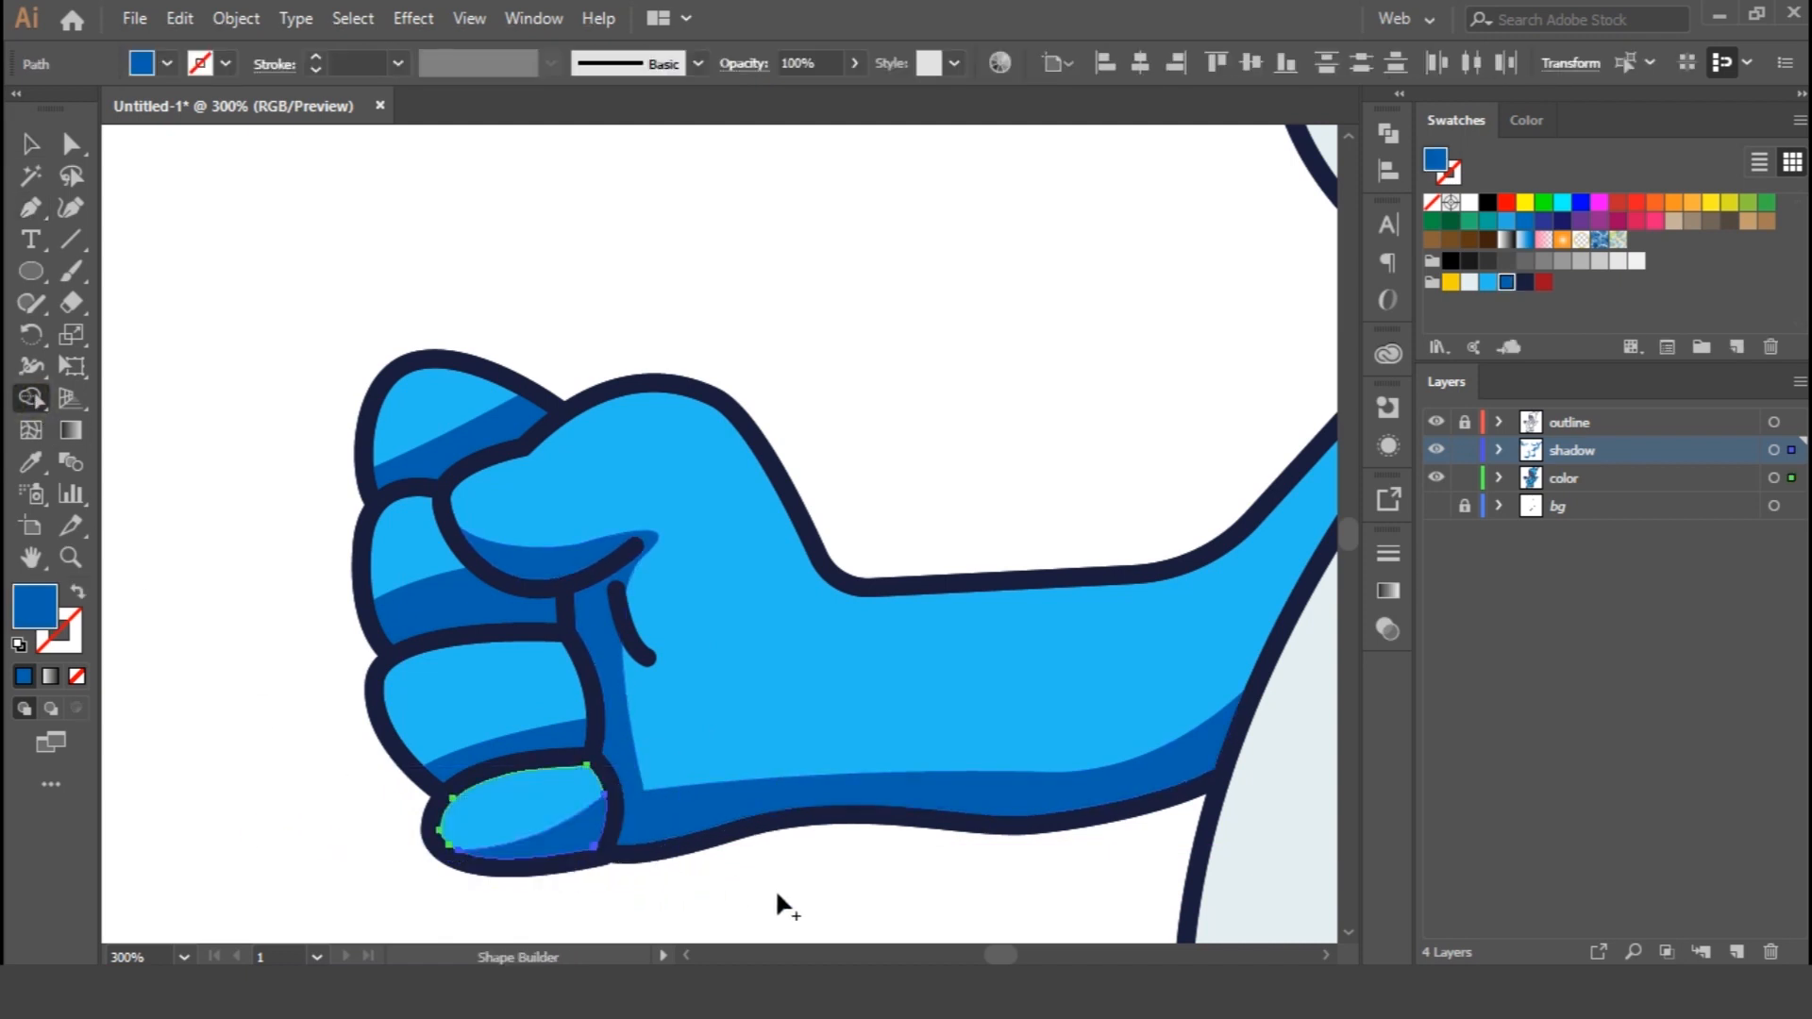
key("v")
left_click(929, 870)
Start the head's dark blue shadow path beyond the cheek spikes, inside their edge and across the muzzle to the front of the chin
left_click_drag(1185, 724, 833, 765)
key("ctrl+minus")
key("ctrl+minus")
key("ctrl+minus")
key("ctrl+plus")
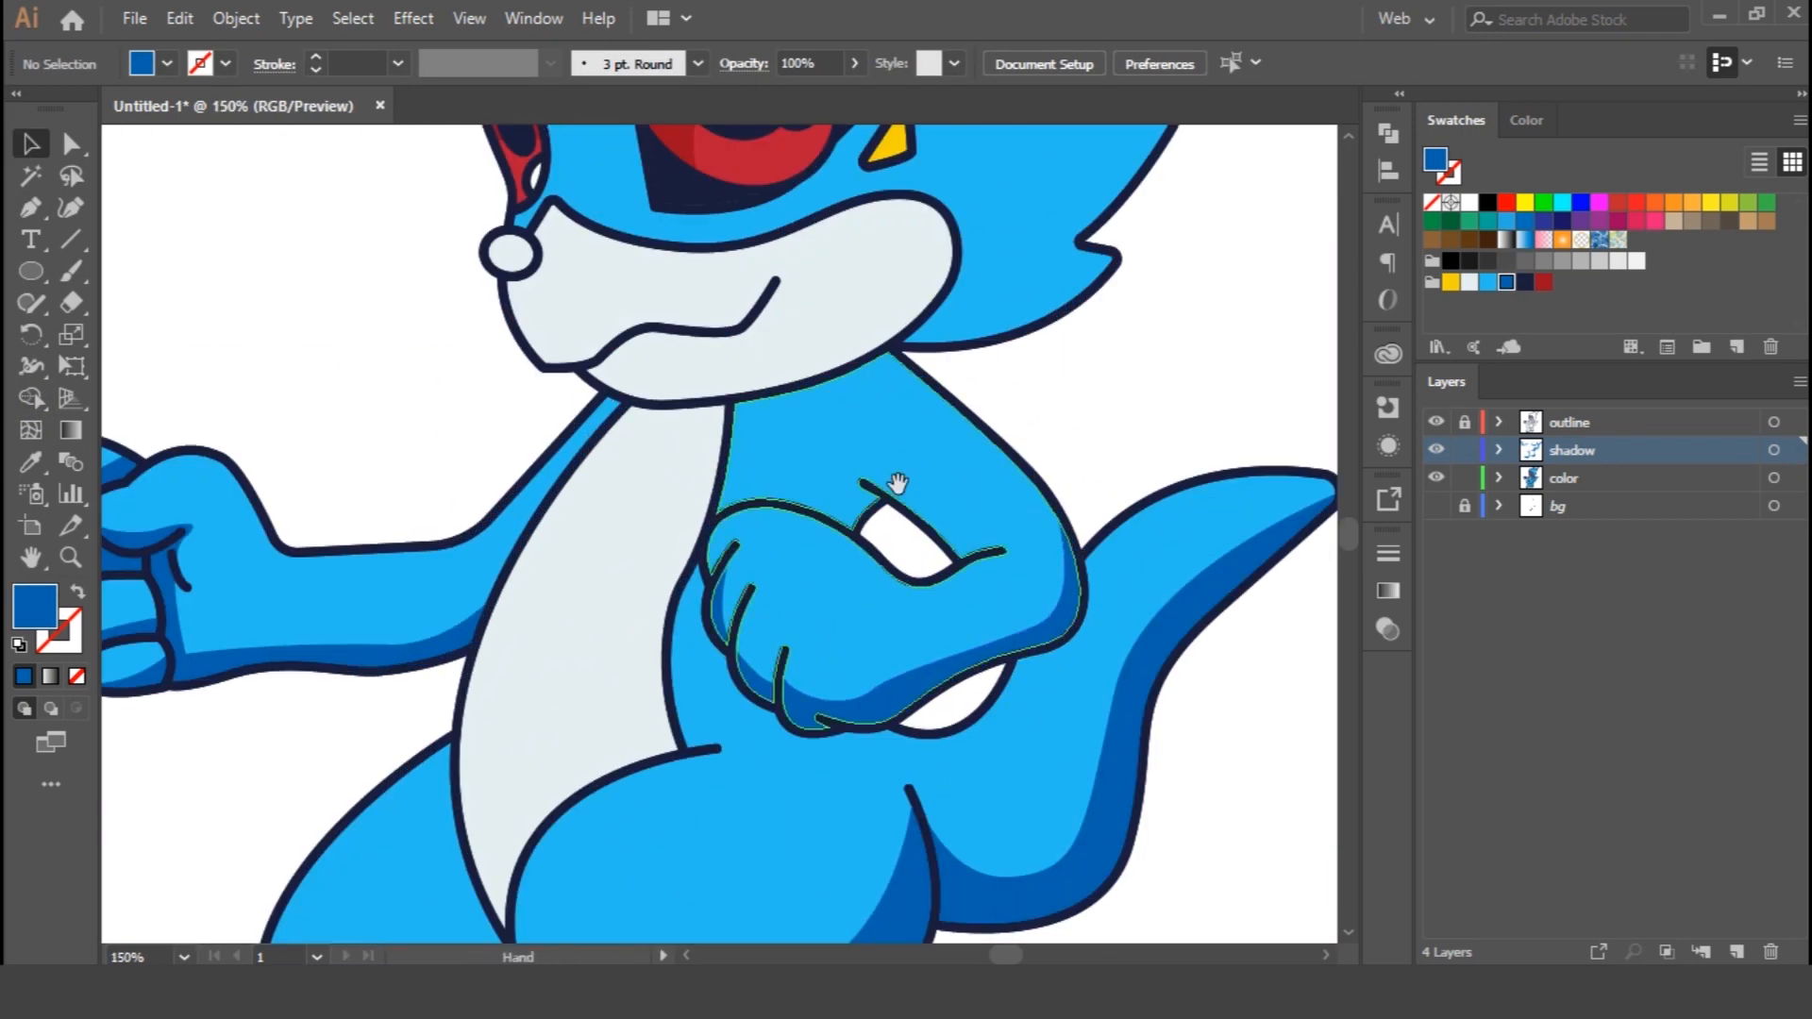
left_click_drag(882, 579, 740, 724)
key("p")
scroll(1020, 265, "up", 2)
left_click(1029, 302)
left_click_drag(852, 495, 777, 536)
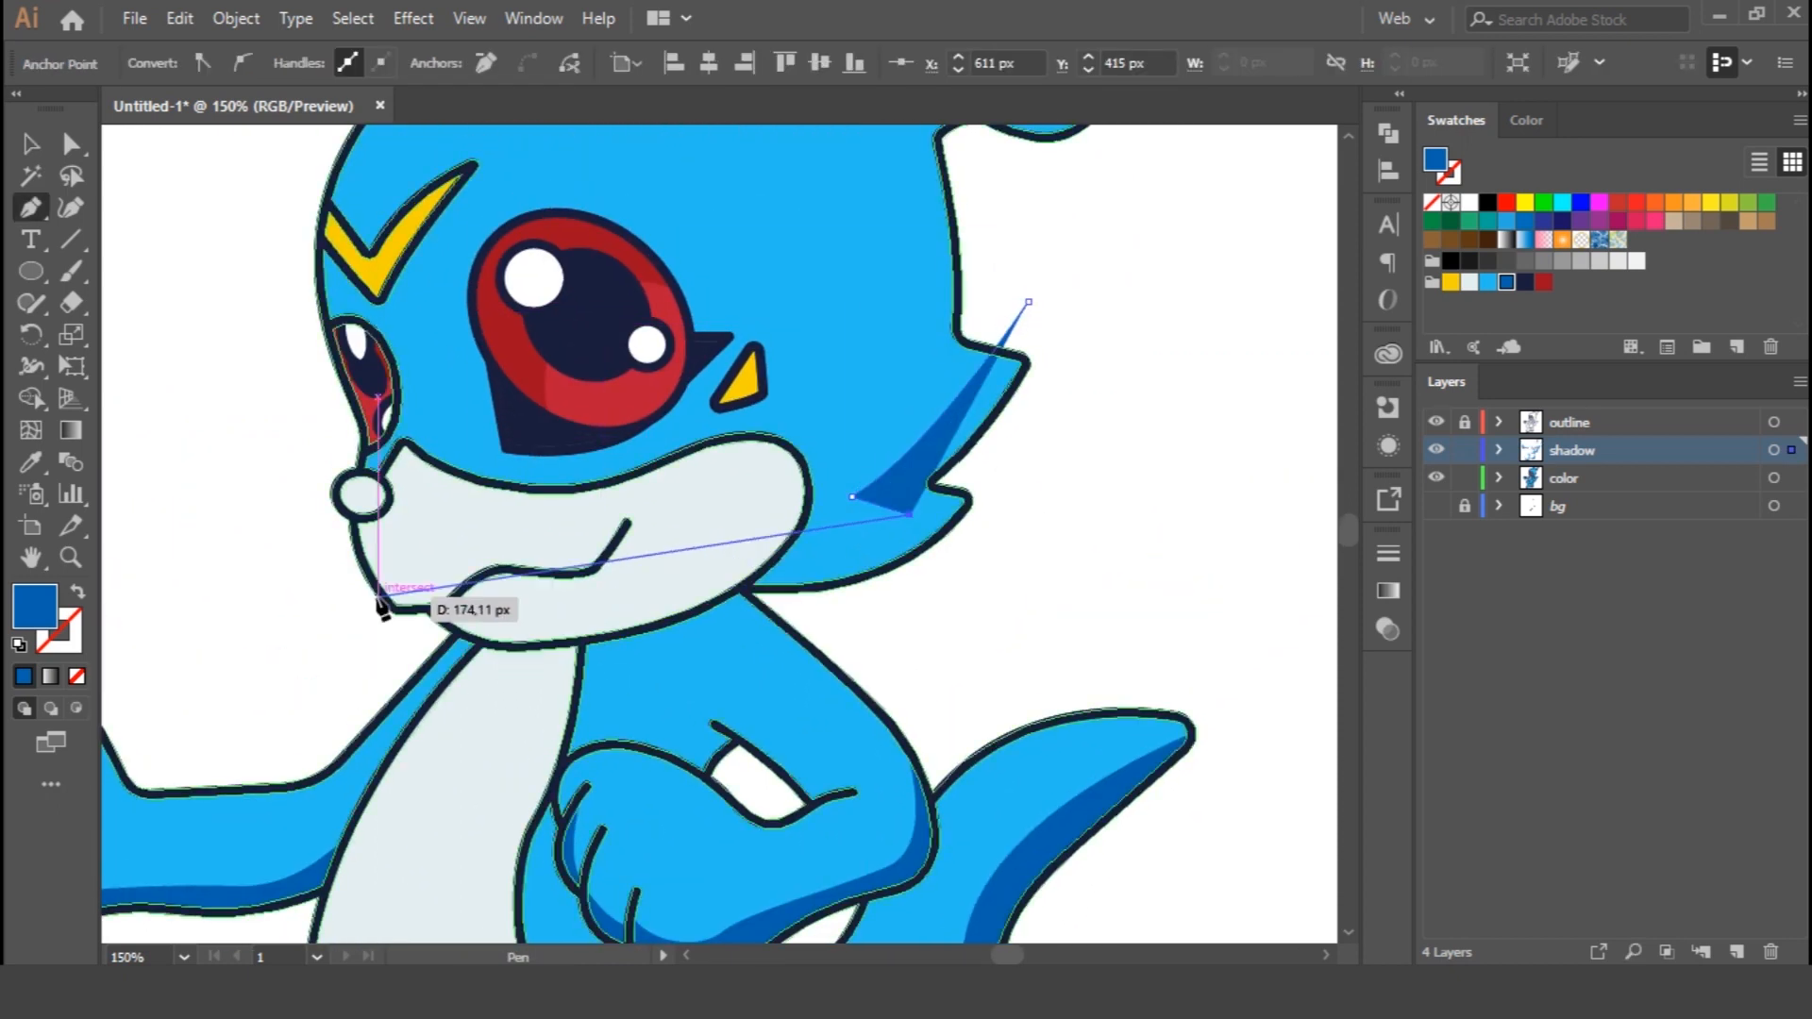
left_click(341, 611)
Close the head's shadow path below the chin and outside the cheek spikes, and round its inner corner between the spikes
left_click_drag(792, 593, 1100, 422)
left_click(794, 594)
left_click_drag(957, 564, 1037, 500)
left_click(1067, 437)
left_click(1066, 350)
left_click(1028, 301)
key("v")
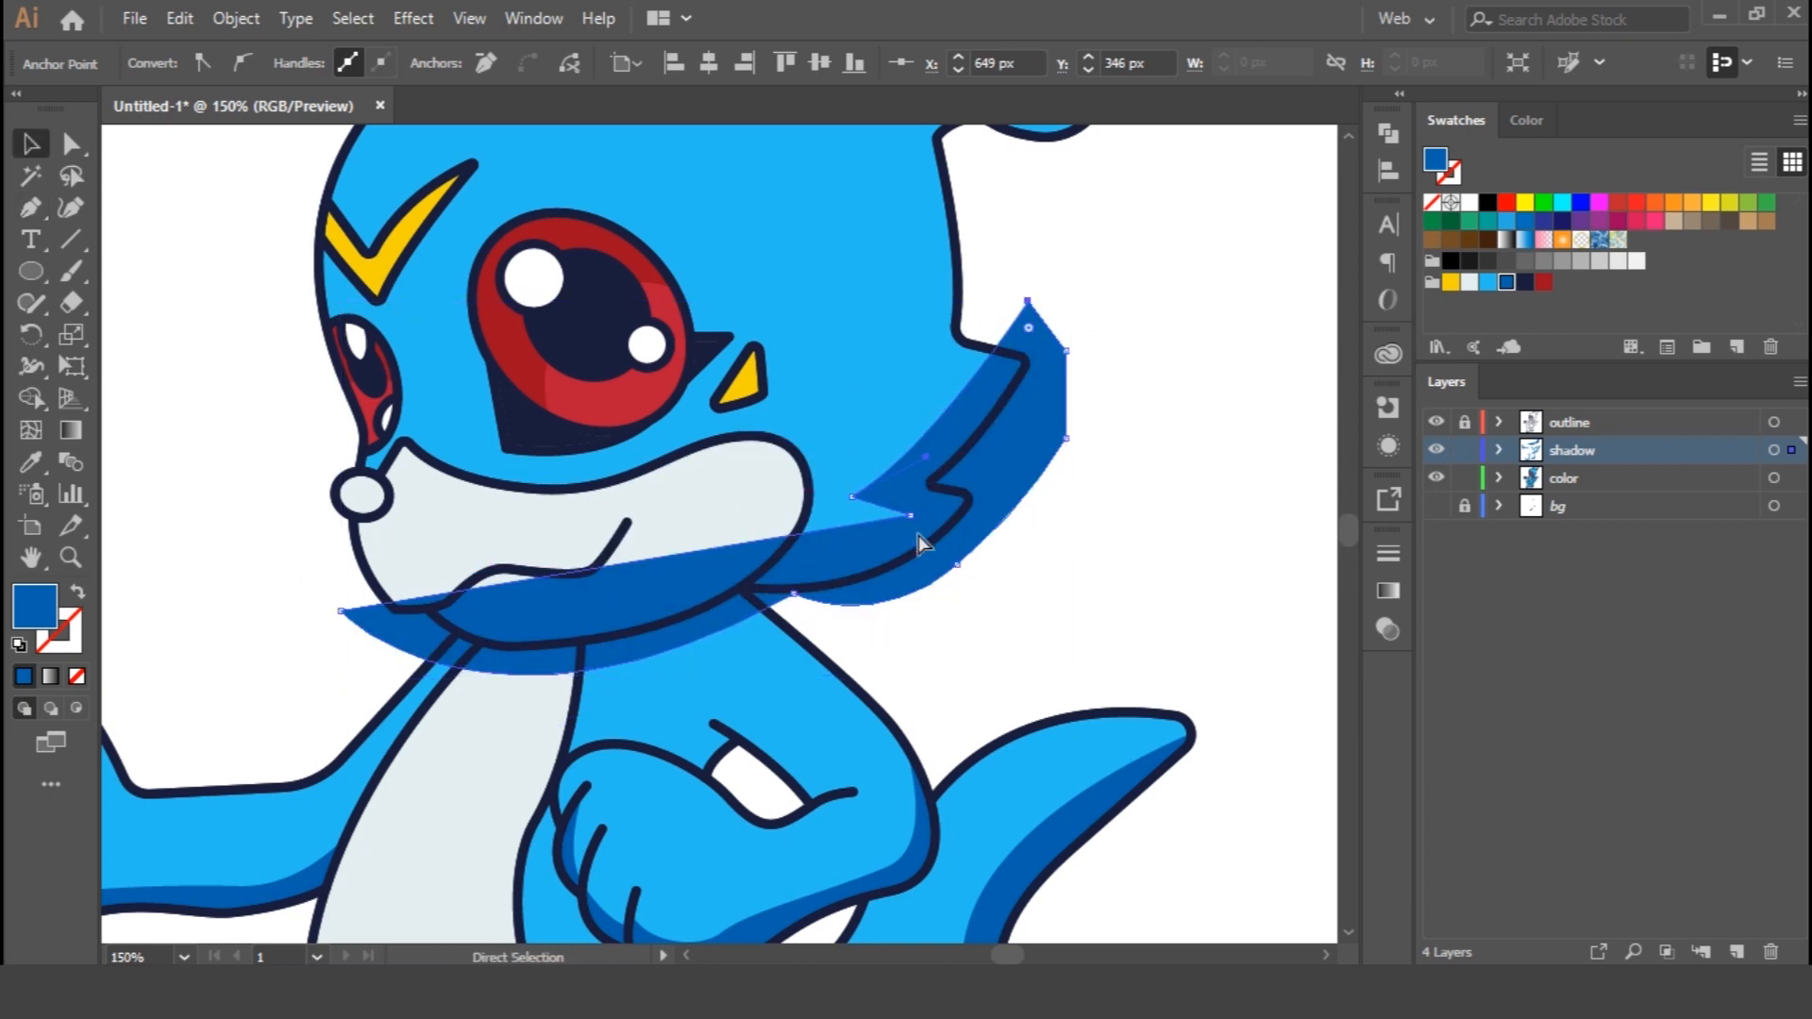
mouse_move(880, 495)
left_mouse_down()
mouse_move(914, 514)
mouse_move(892, 513)
left_mouse_up()
Trim the head's shadow to the head, muzzle and body fills with the Shape Builder
key("v")
left_click(757, 722, "shift")
left_click(487, 761, "shift")
left_click(28, 402)
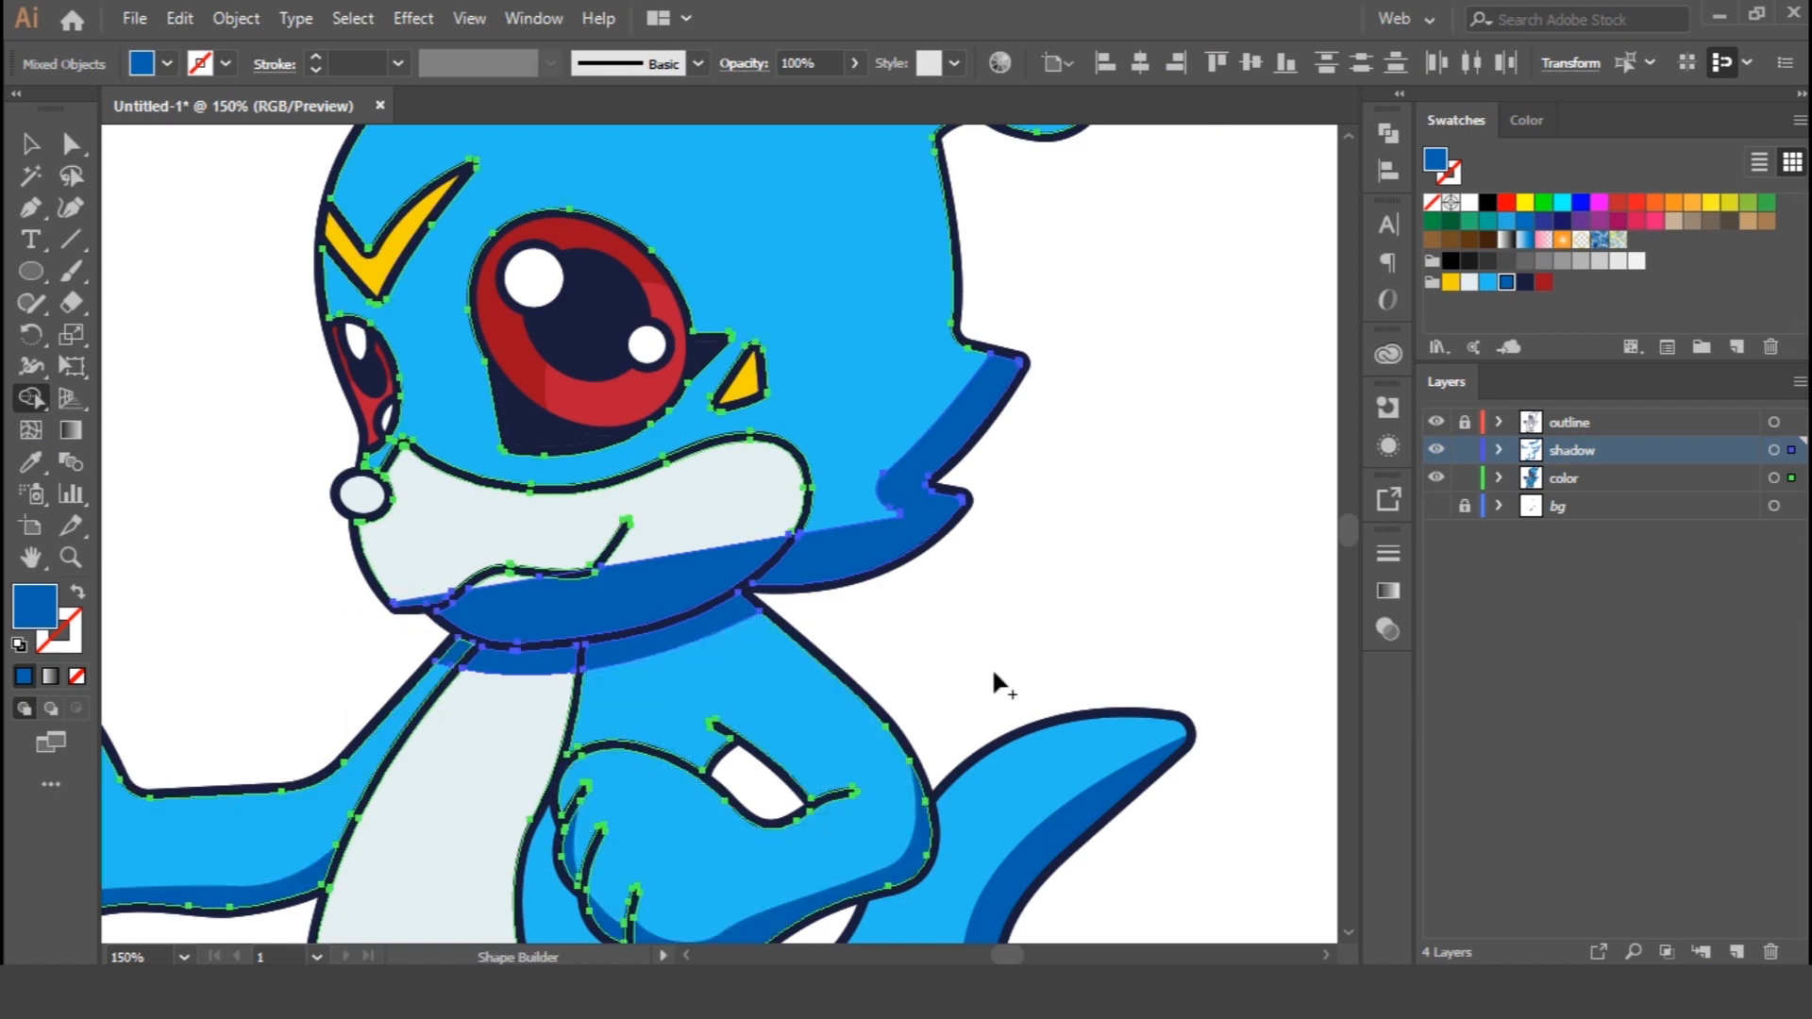
key("v")
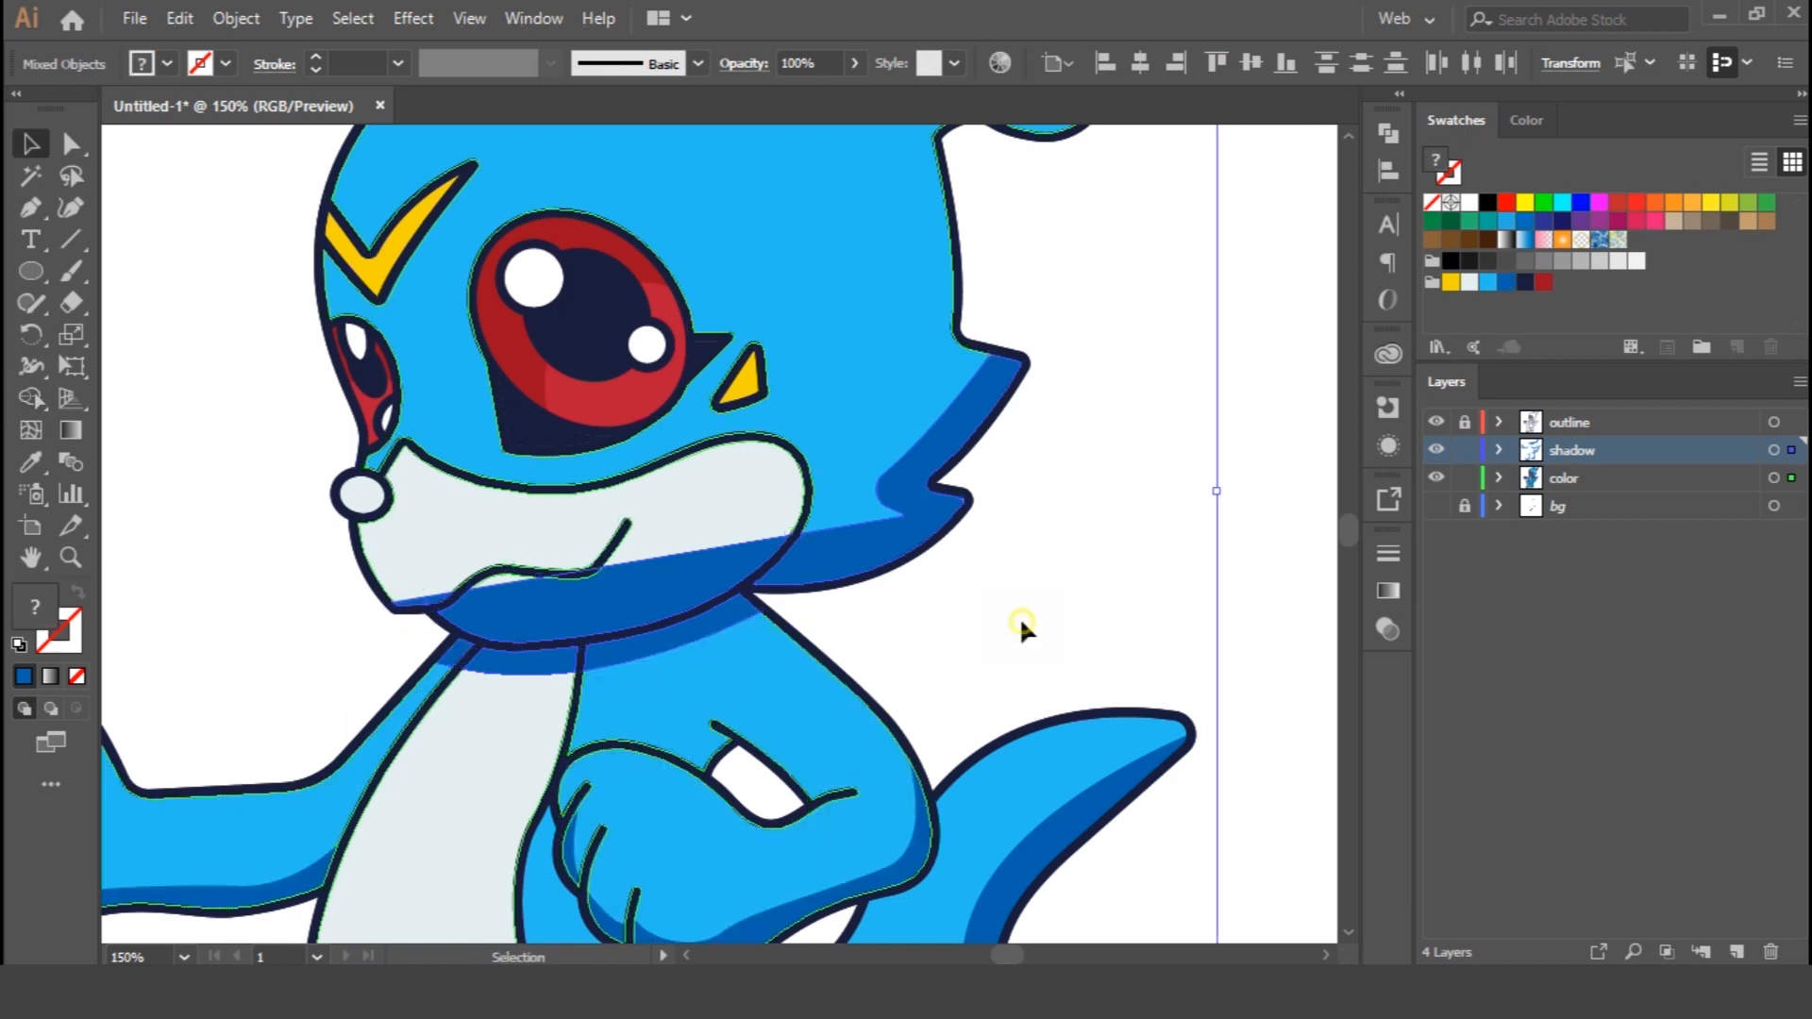
left_click(1019, 615)
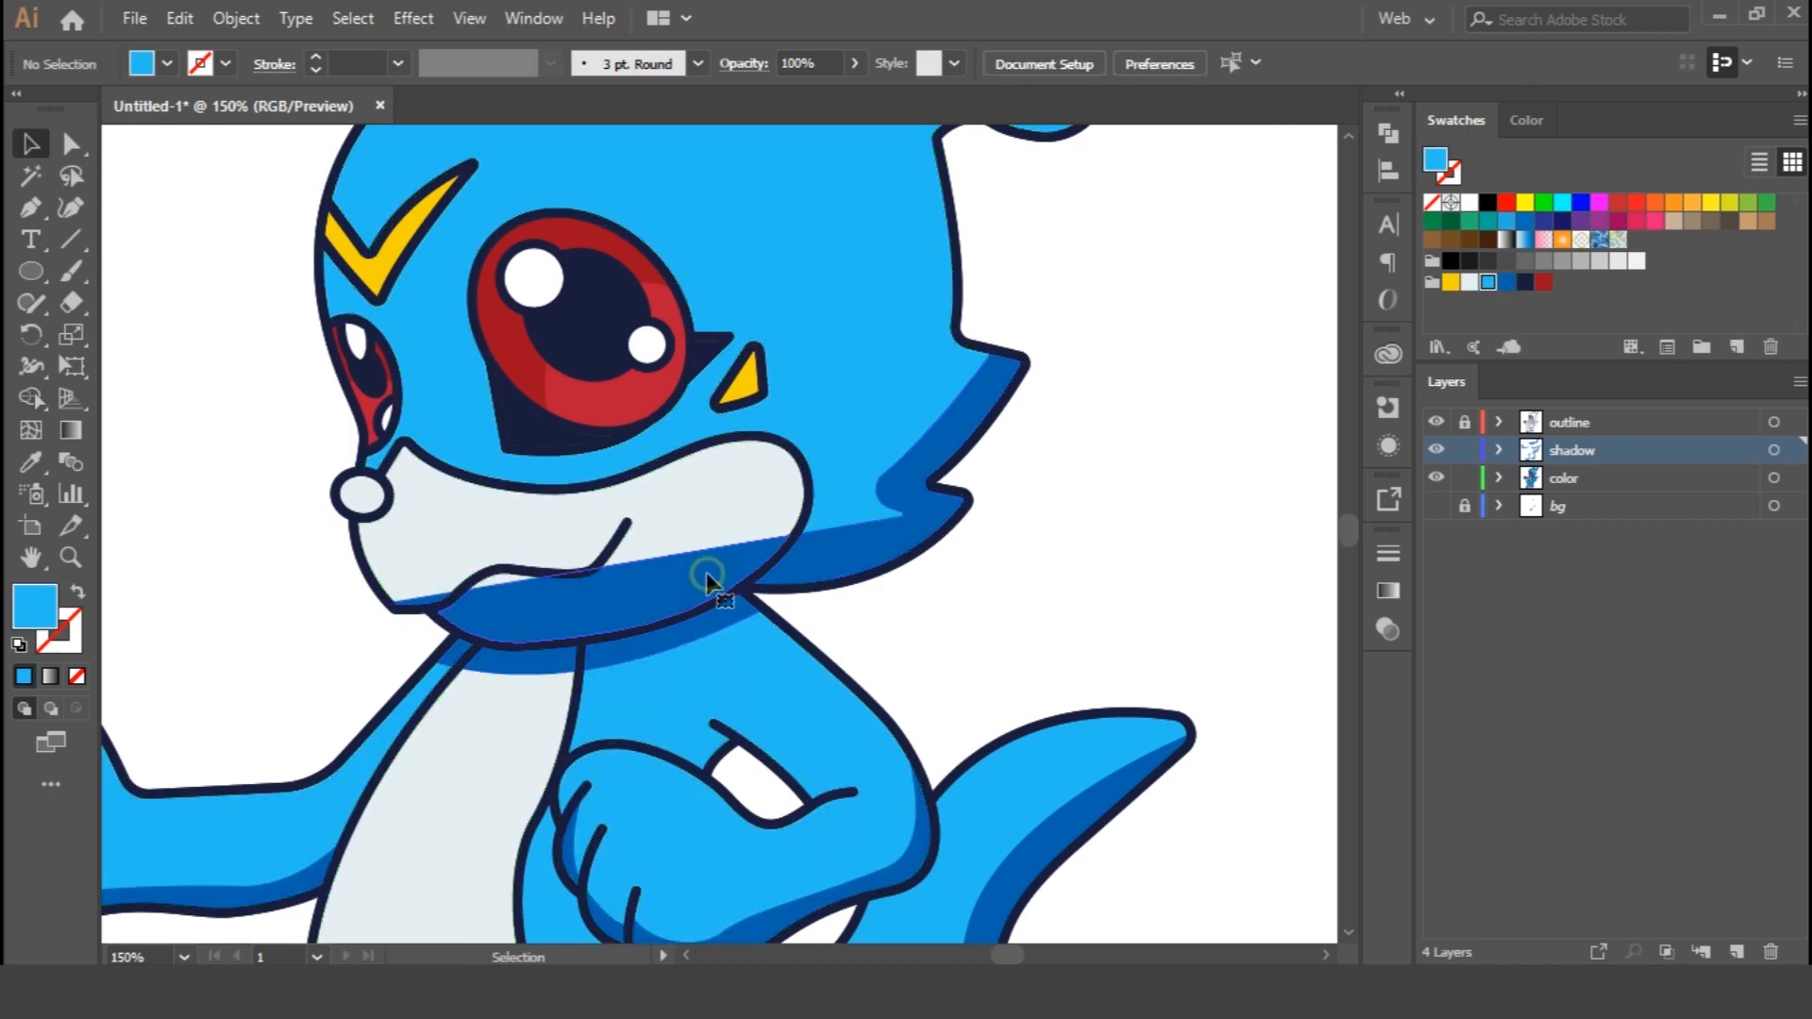
Remove the shadow piece over the muzzle and give the neck shadow a dark navy fill at 20% opacity
left_click(687, 651)
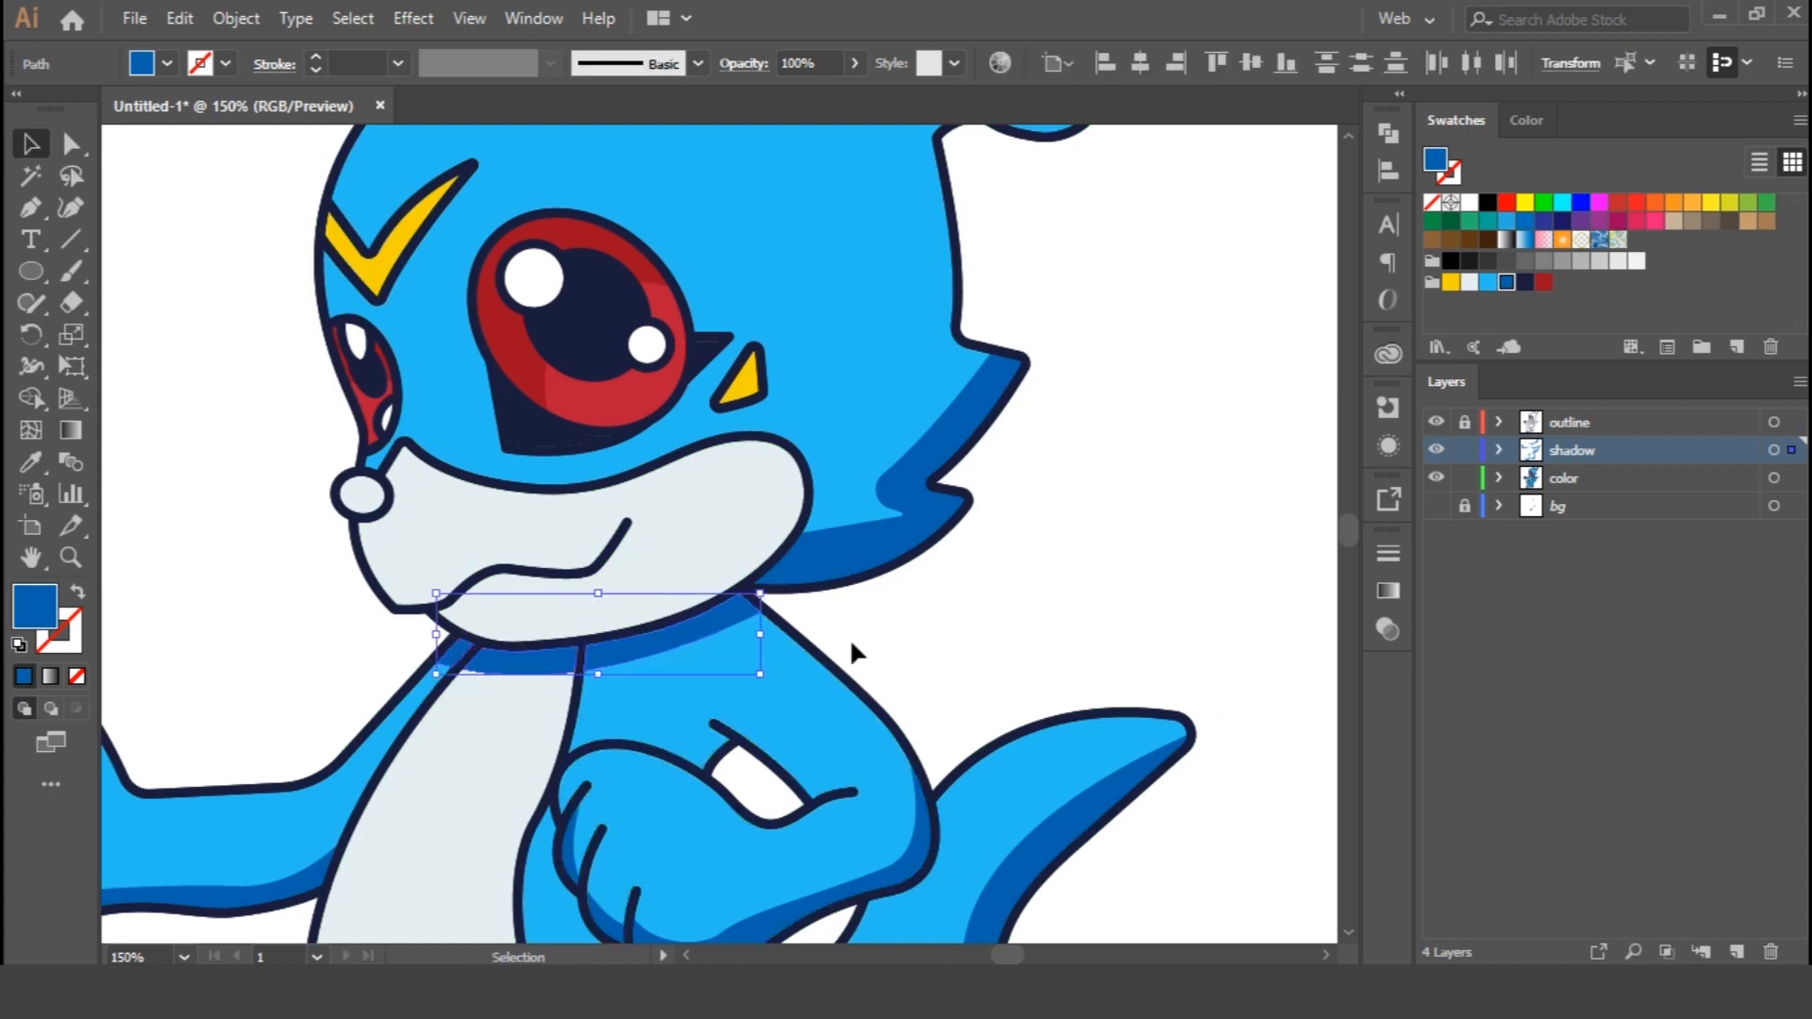
left_click(1525, 283)
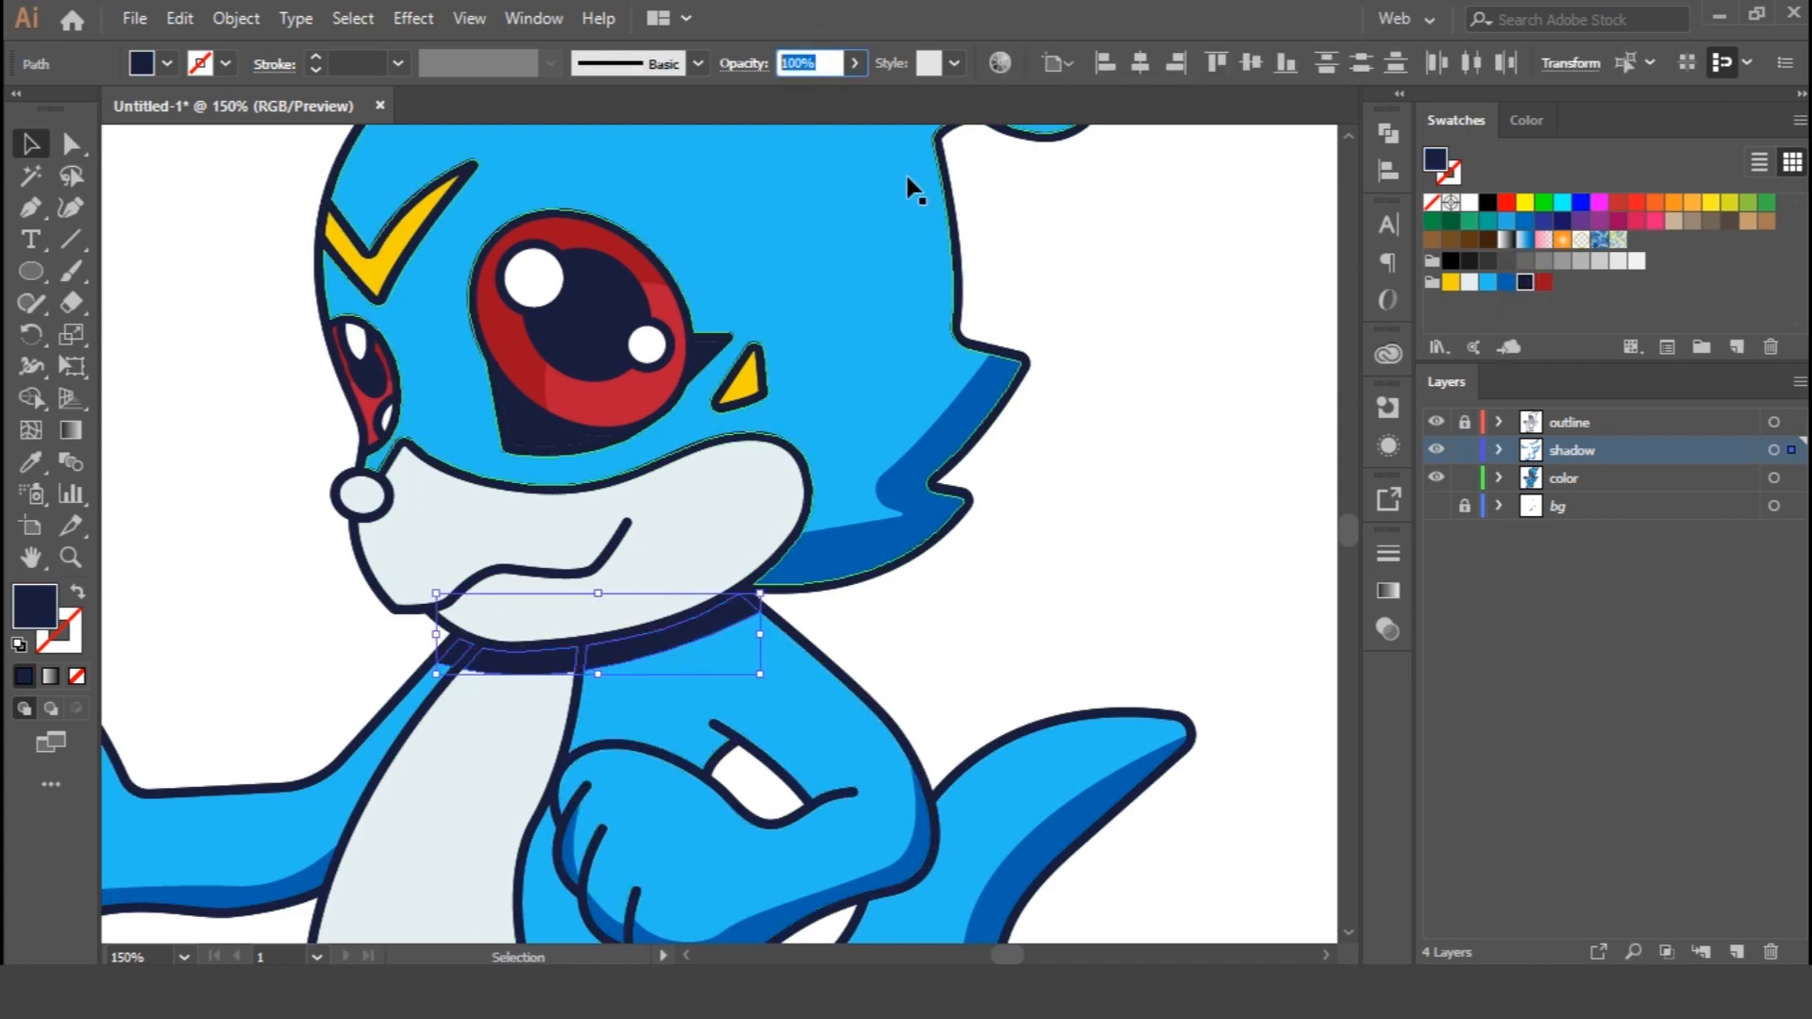
type("20")
key("Return")
left_click(1106, 522)
Start a highlight path just inside the upper front edge of the head with the Pen tool
key("ctrl+minus")
key("ctrl+minus")
key("ctrl+plus")
key("ctrl+plus")
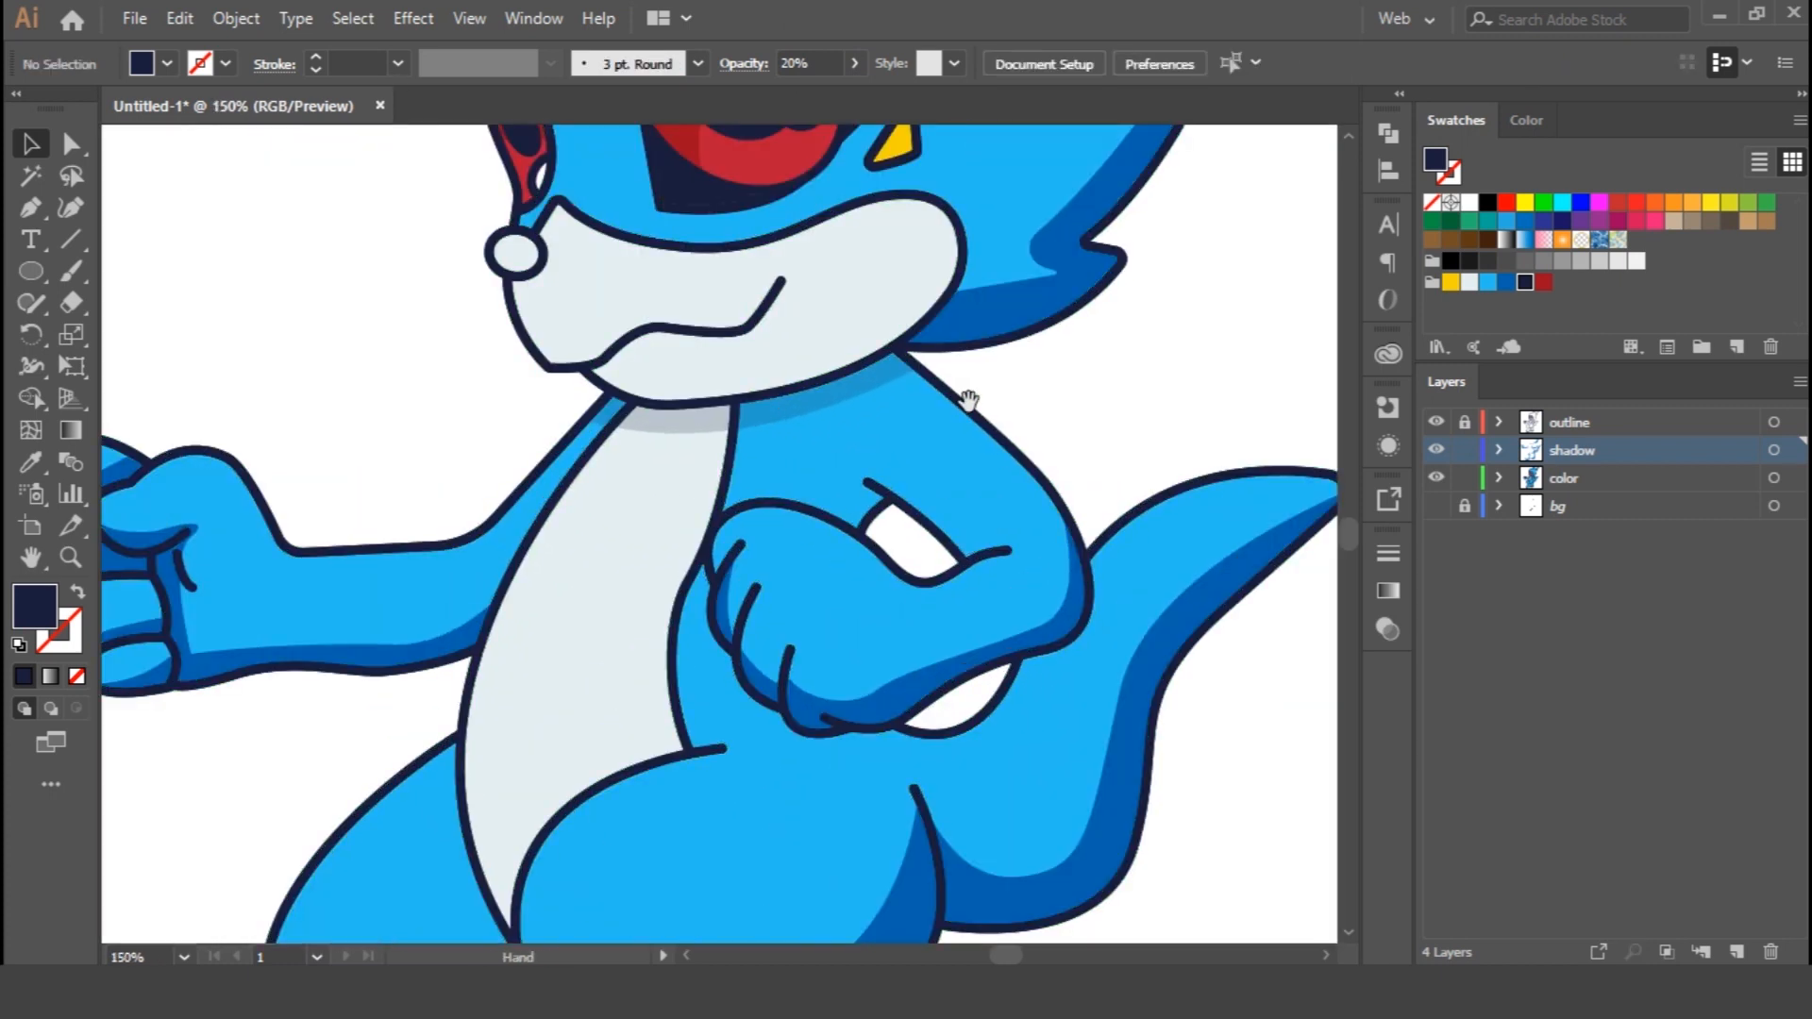
left_click_drag(966, 400, 885, 785)
left_click_drag(886, 349, 734, 555)
key("p")
left_click_drag(332, 399, 398, 353)
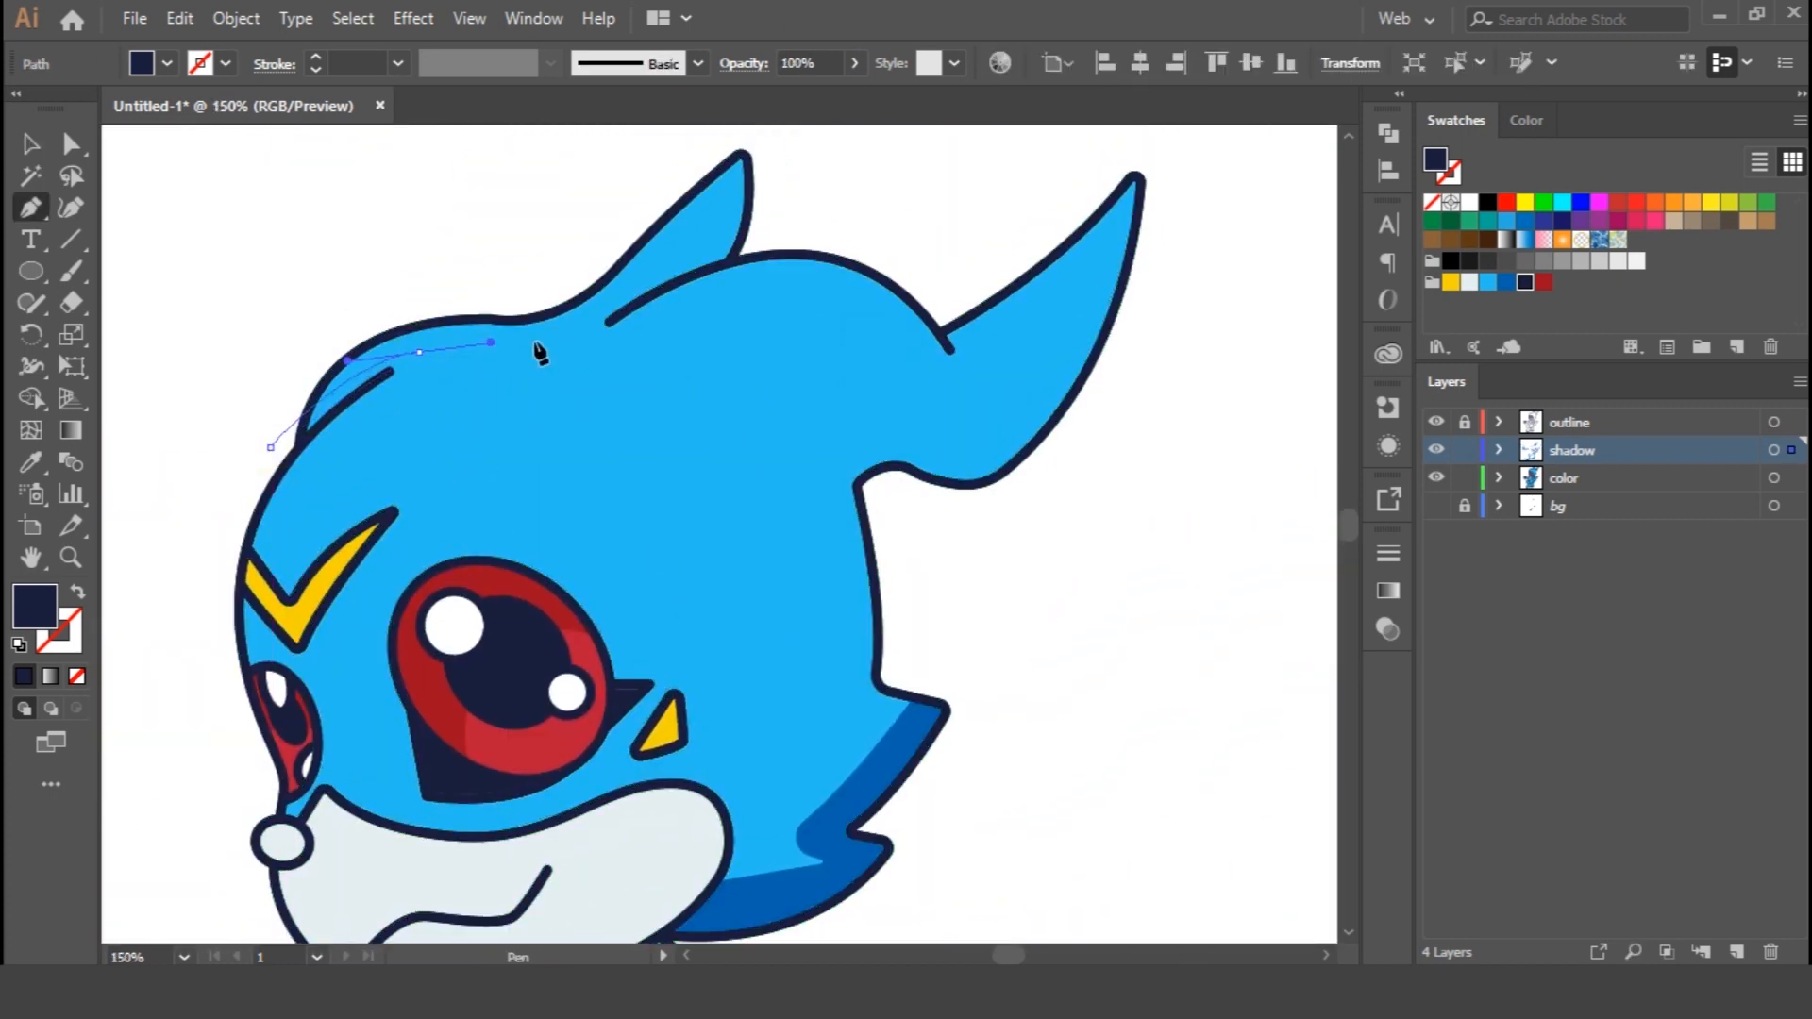
scroll(536, 351, "up", 2)
mouse_move(692, 339)
left_mouse_down()
mouse_move(728, 220)
mouse_move(809, 198)
left_mouse_up()
left_click_drag(694, 343, 653, 356)
key("ctrl+z")
key("ctrl+z")
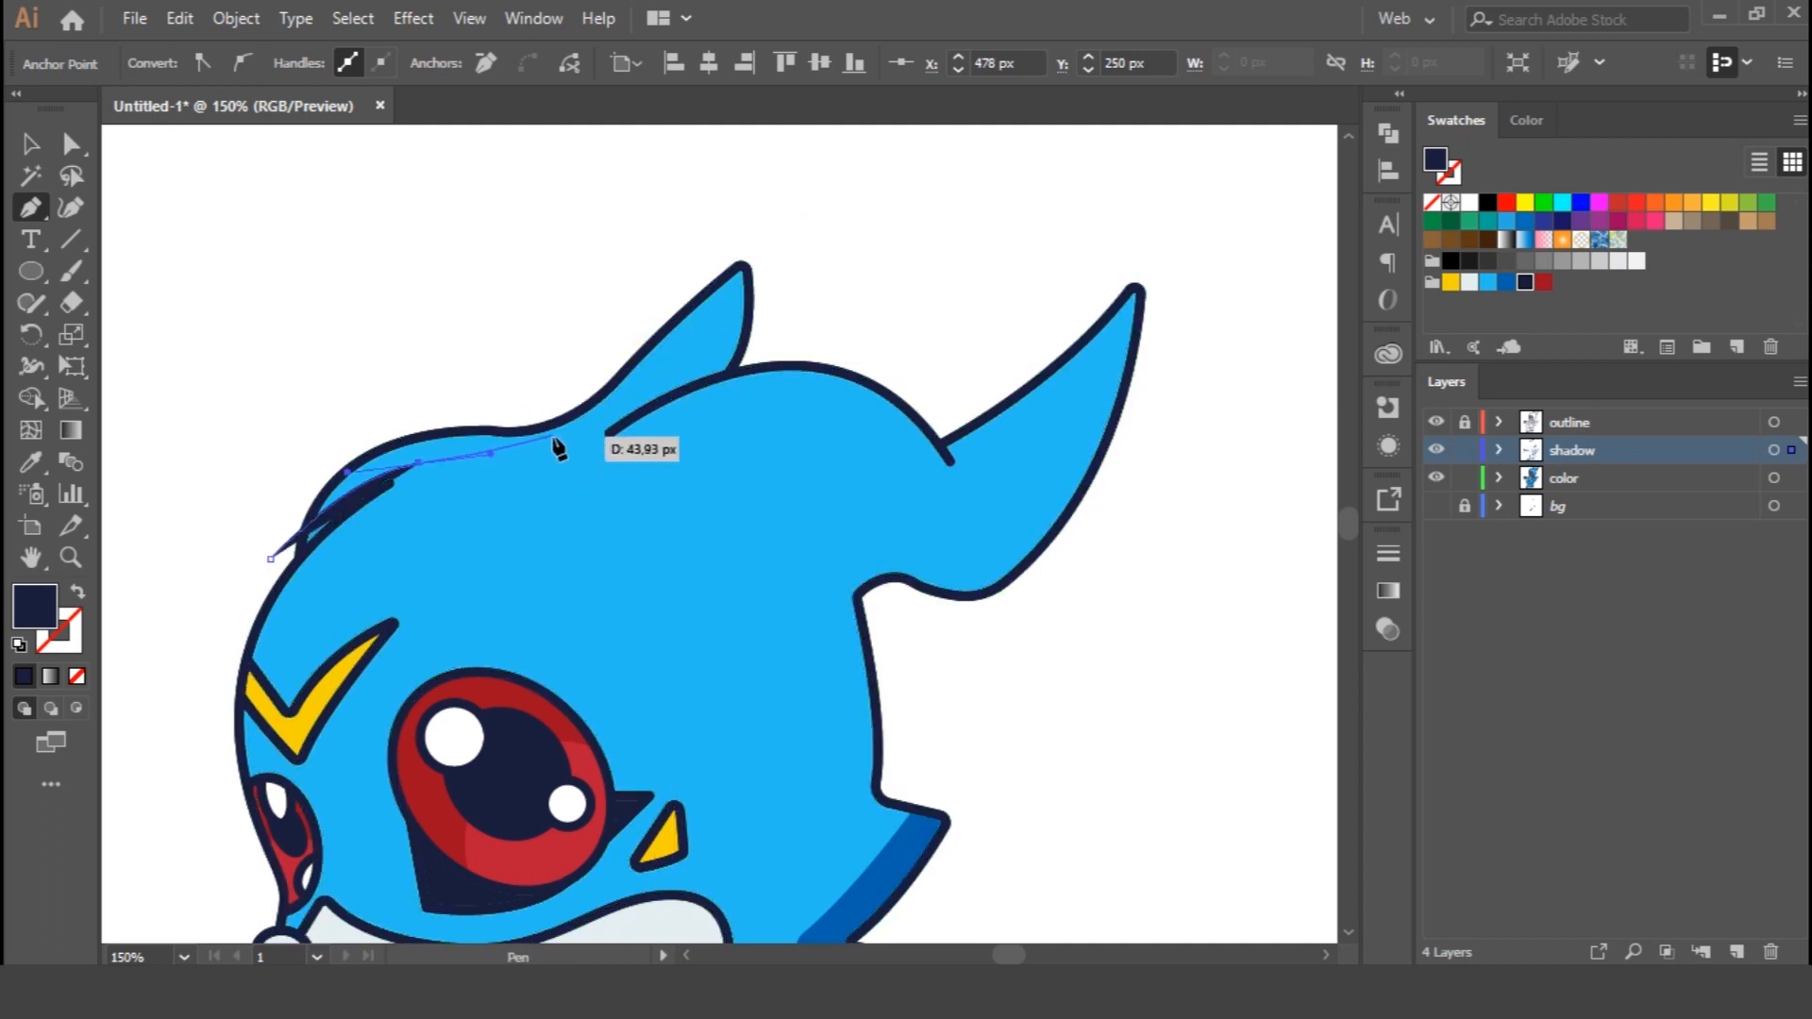
Continue the head's highlight path up along the far ear to its tip and close it outside the outline above the head
left_click_drag(567, 434, 597, 417)
left_click_drag(784, 270, 809, 270)
left_click(725, 198)
left_click(411, 285)
left_click(270, 382)
left_click(249, 518)
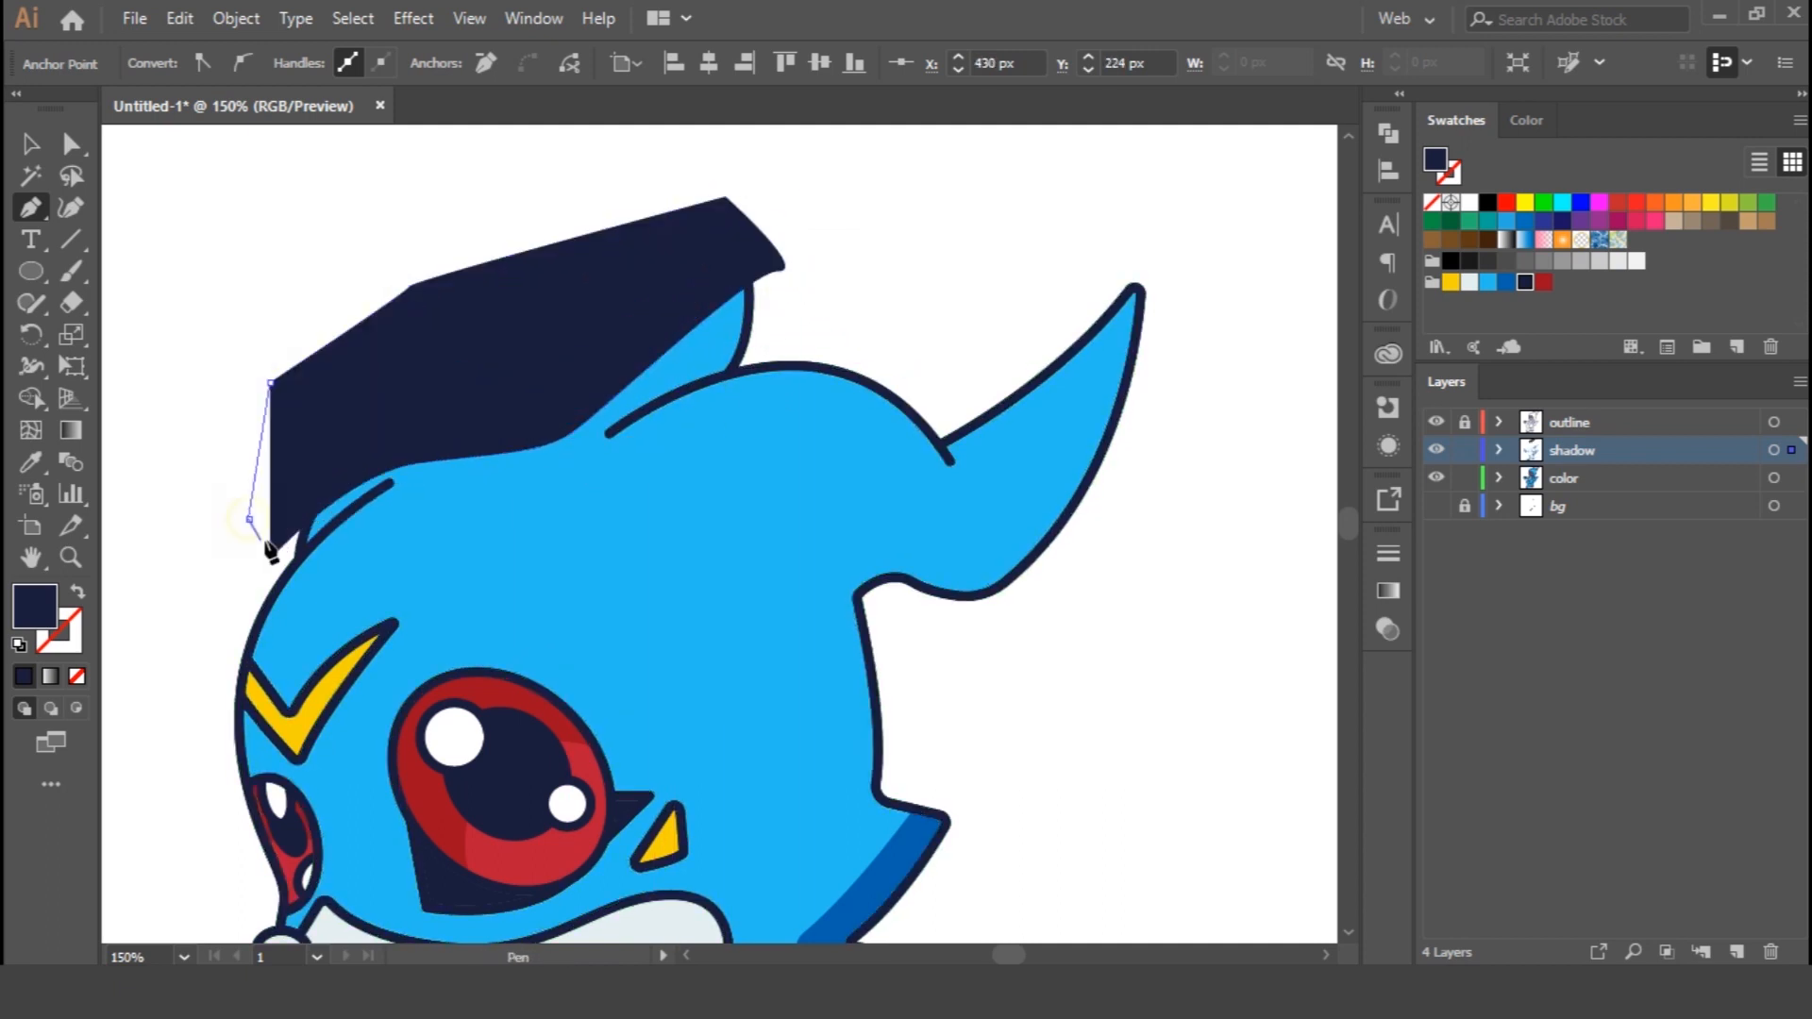
left_click(271, 559)
Trim the front head and far ear highlight to the head's fill with the Shape Builder and fill it white
key("v")
left_click(475, 566, "shift")
left_click(31, 399)
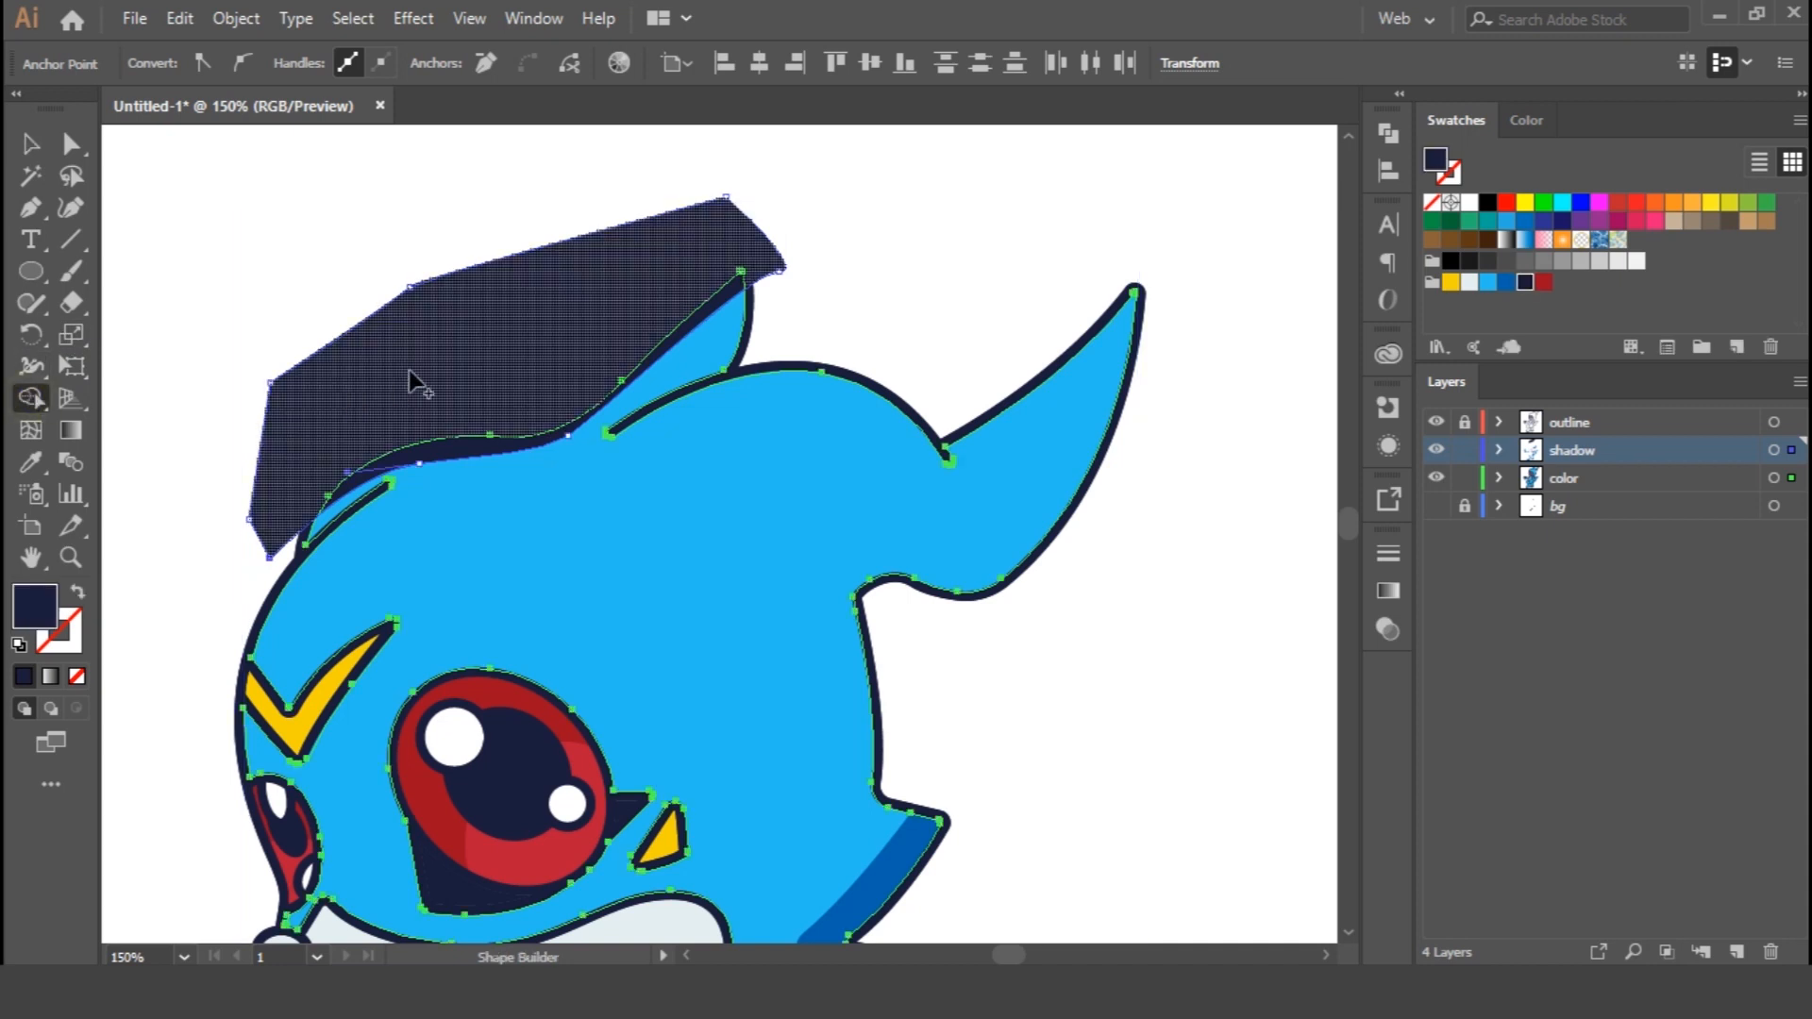
left_click(410, 375, "alt")
key("v")
left_click(468, 269)
left_click(467, 450)
left_click(1468, 202)
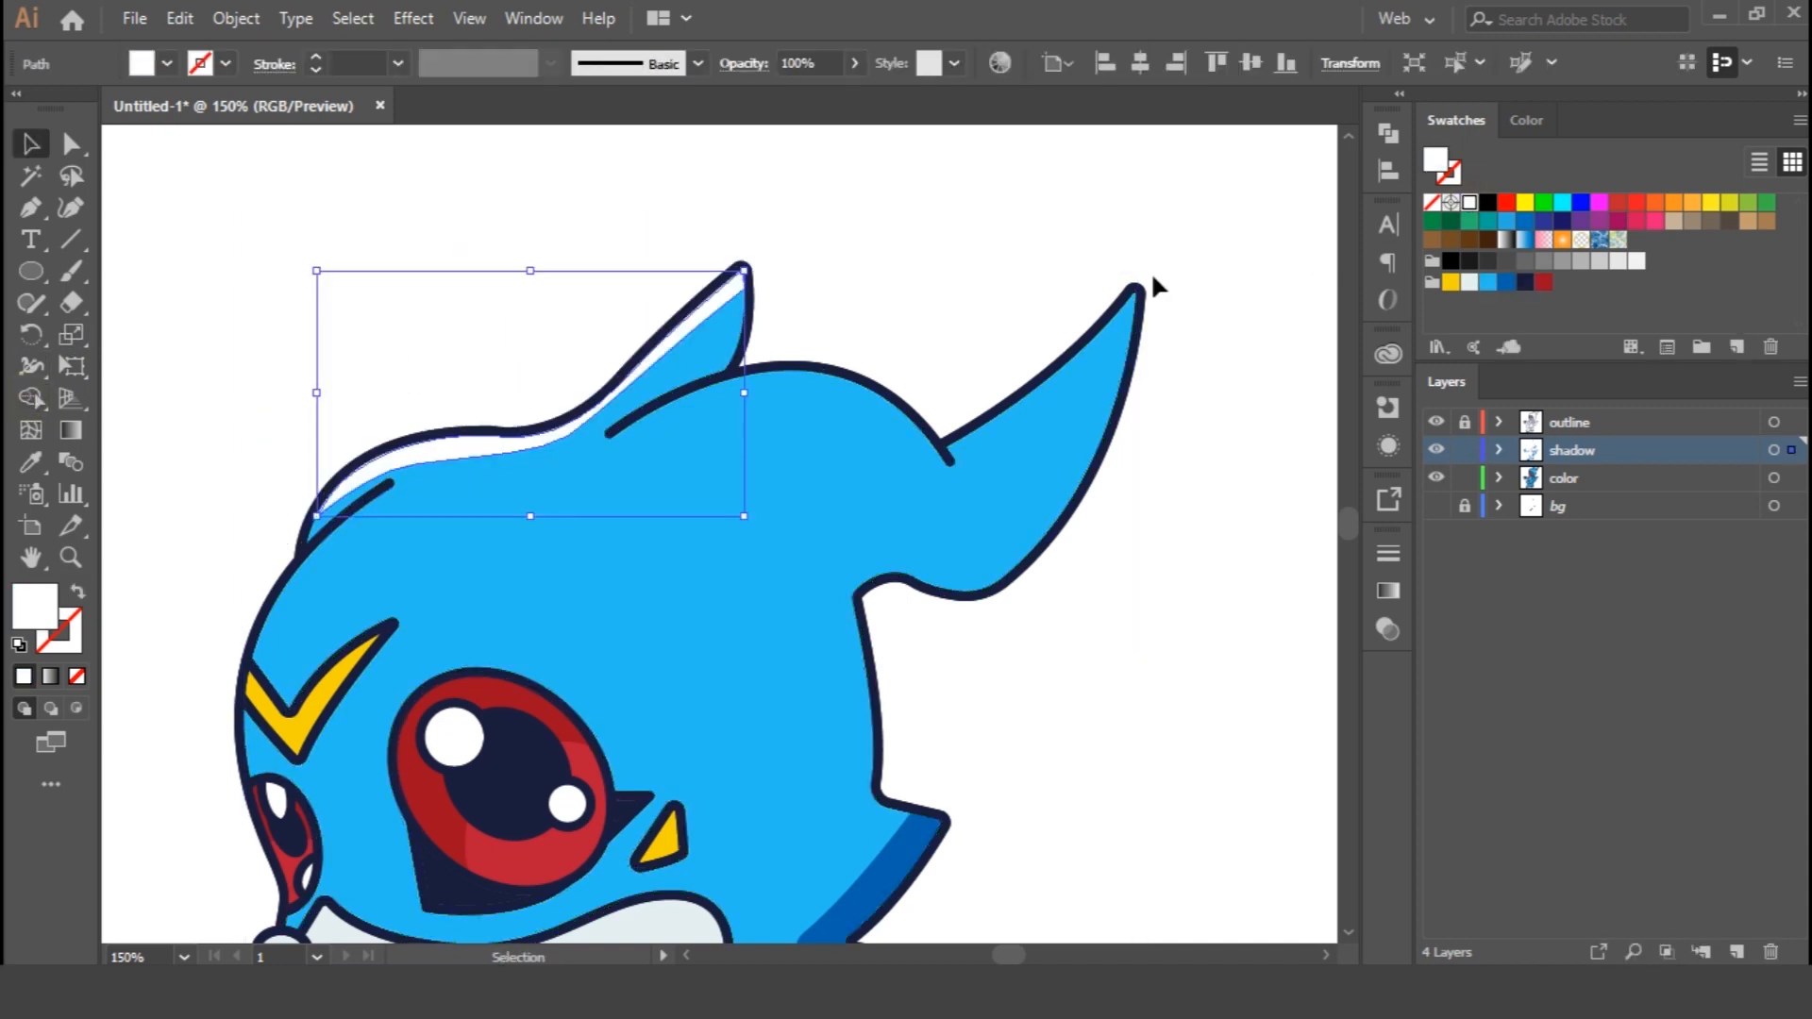
left_click(1469, 283)
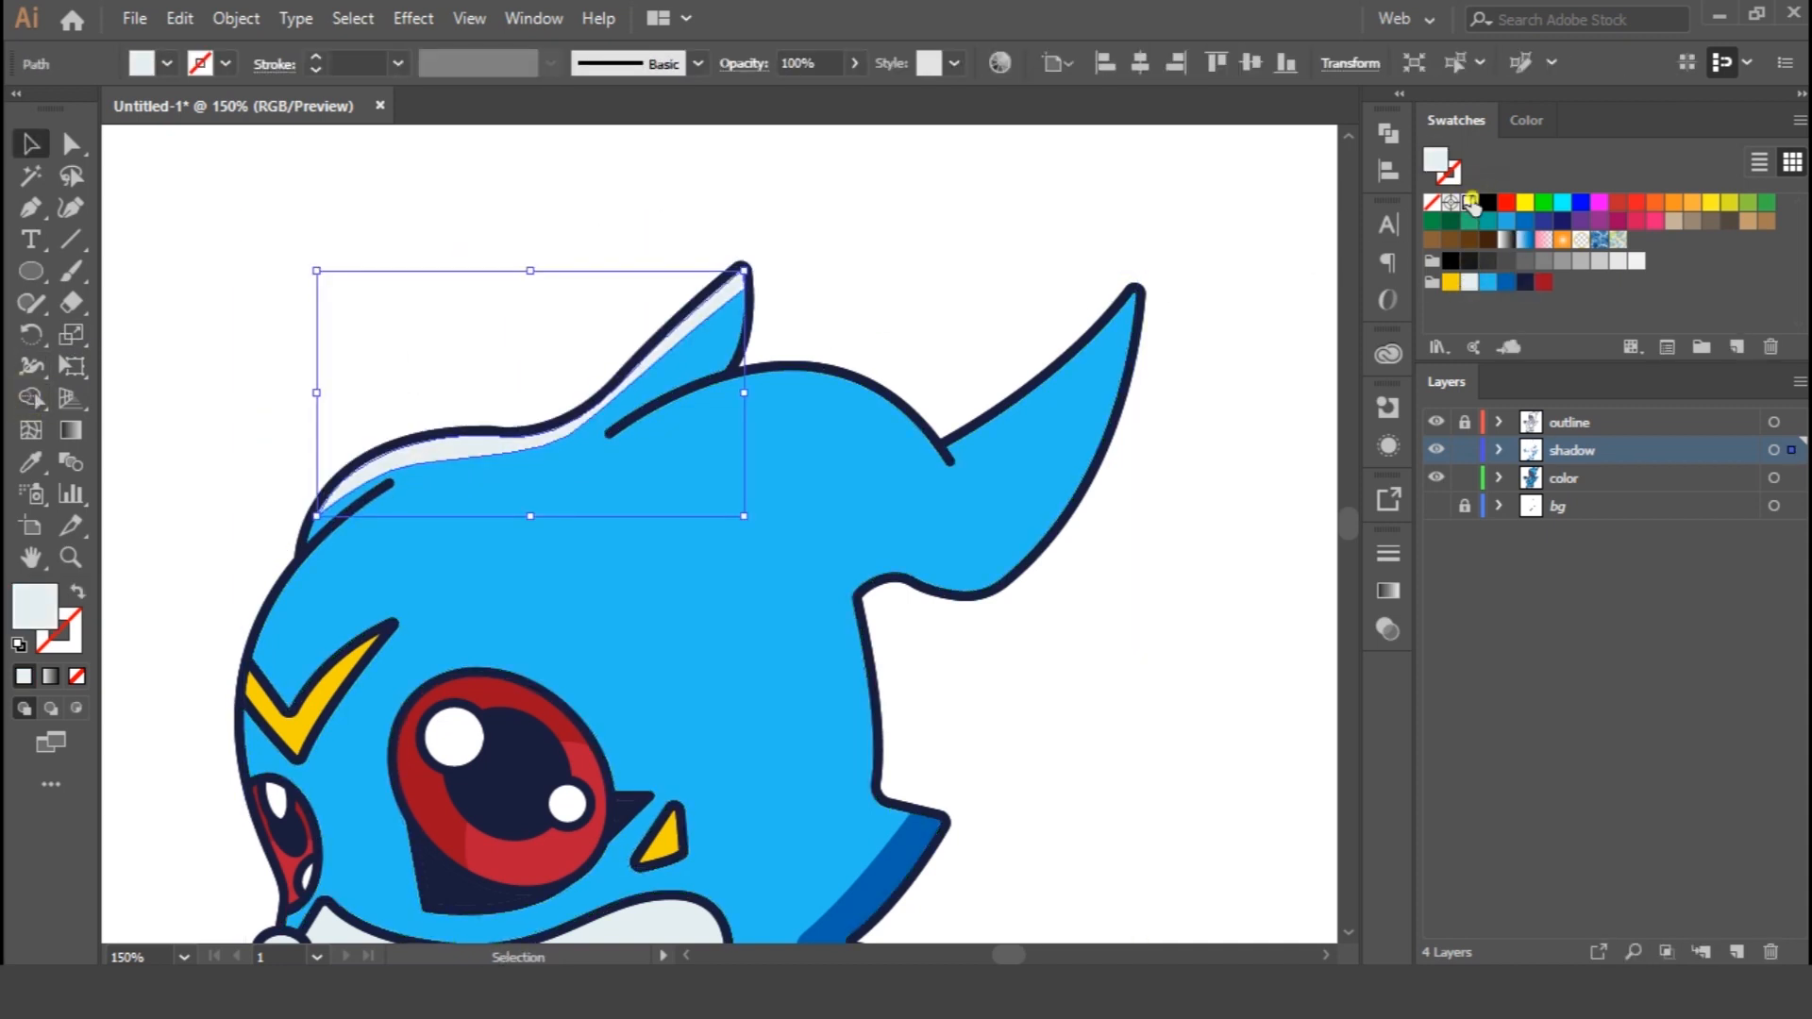
left_click(1470, 202)
Draw a closed white highlight path along the near ear's upper edge and the rounded top of the head
key("p")
left_click(937, 287)
left_click(1179, 230)
left_click_drag(949, 463, 807, 519)
left_click(949, 463)
left_click_drag(612, 437, 390, 572)
left_click(611, 437)
left_click_drag(779, 355, 791, 352)
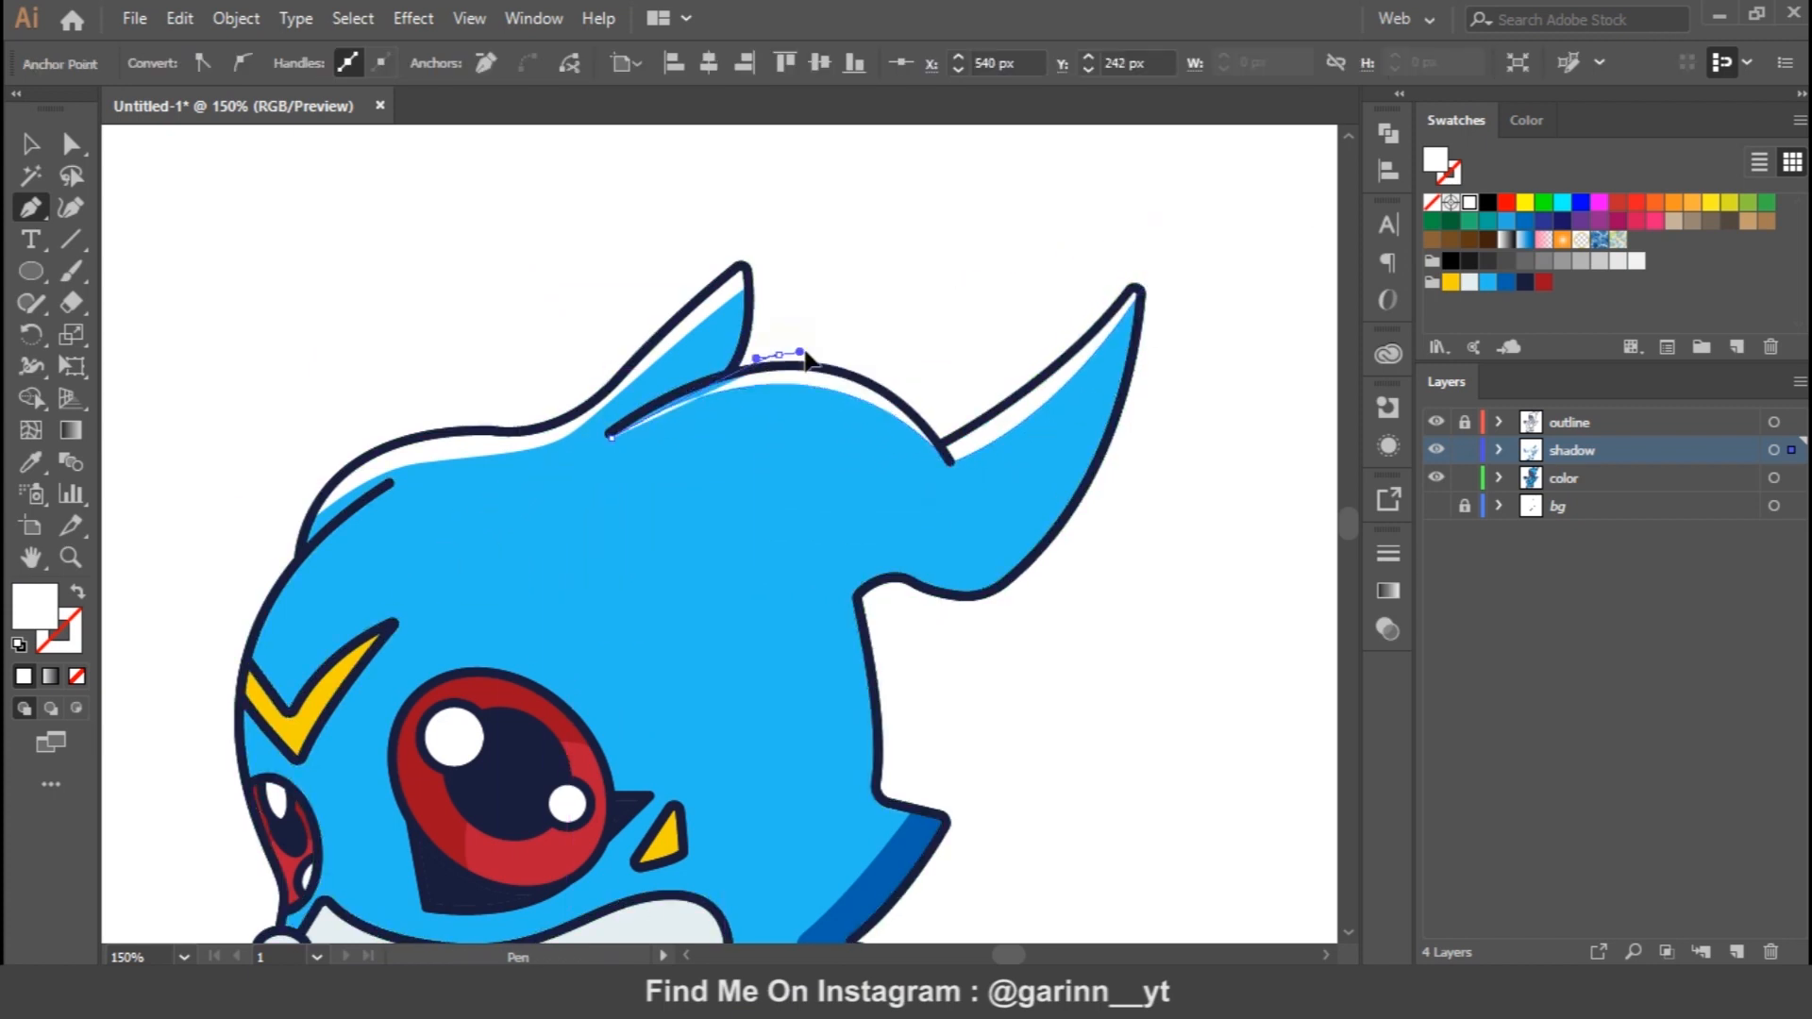
left_click_drag(905, 324, 904, 317)
left_click(936, 287)
Trim the near ear and head-top highlight to the head's blue fill with the Shape Builder
key("v")
left_click(727, 549, "shift")
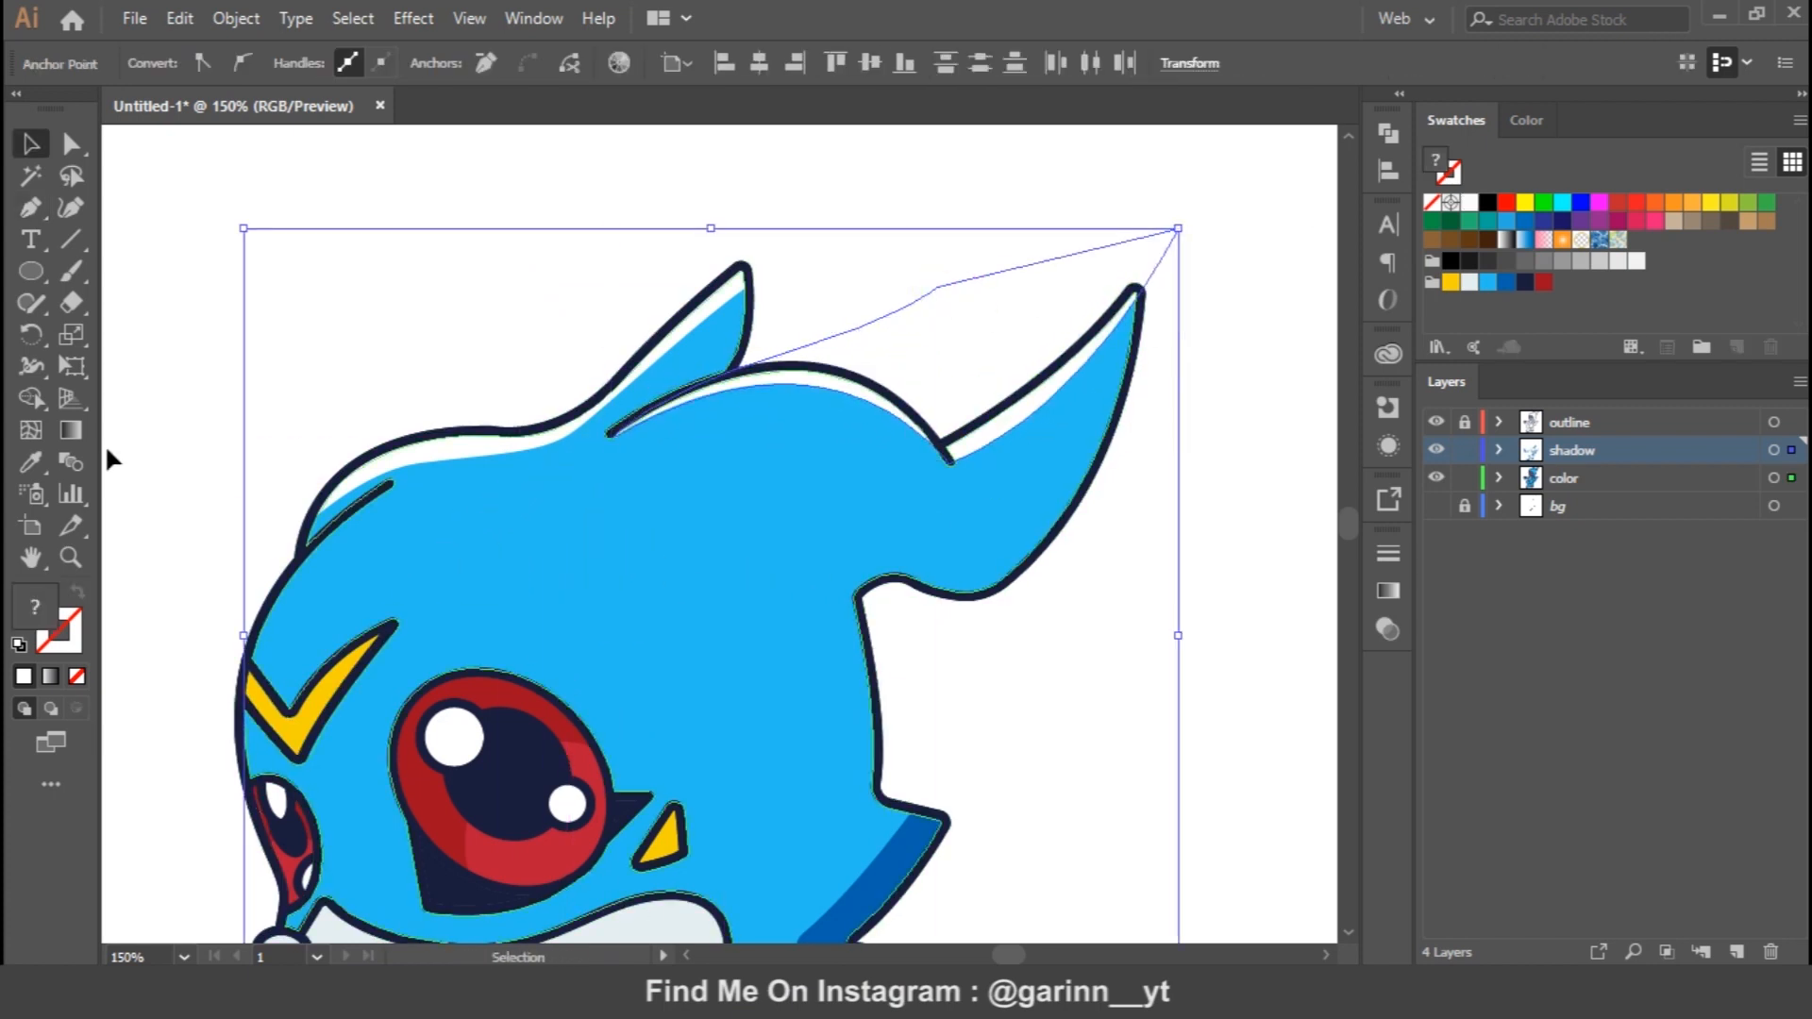
left_click(32, 398)
left_click(1021, 304, "alt")
key("v")
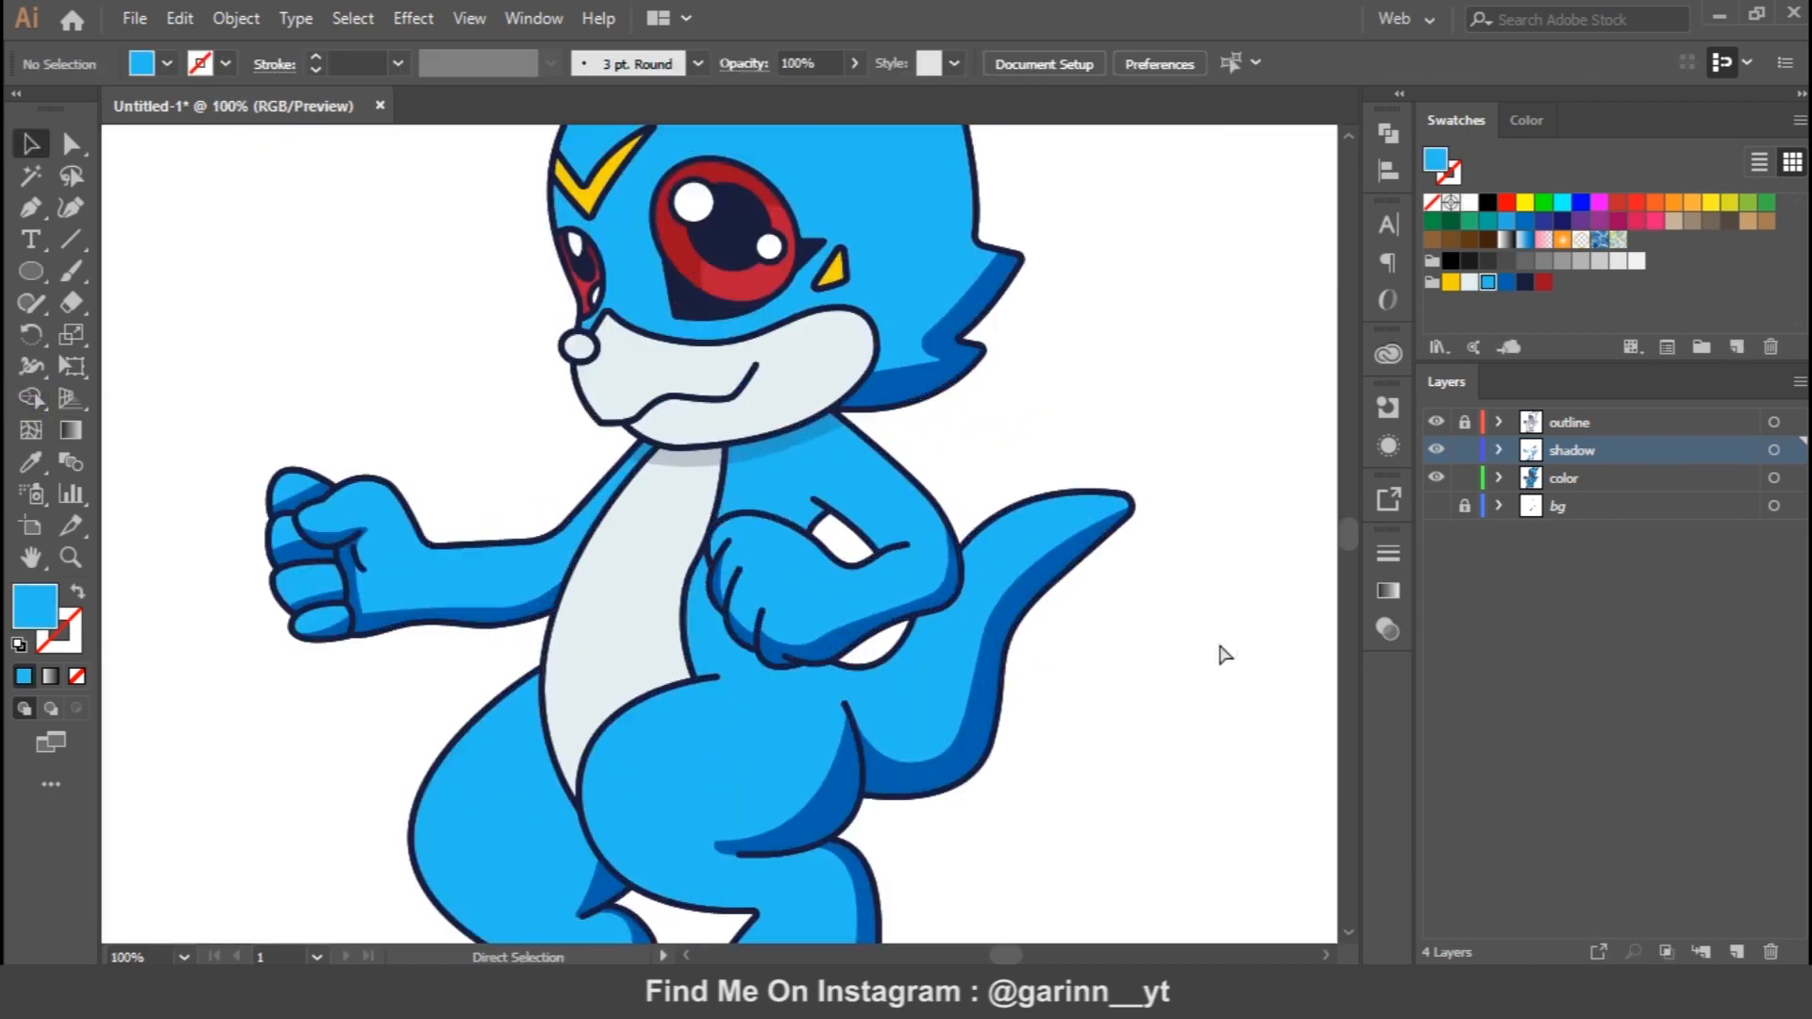
Draw a closed shadow path down the belly's inner side and along the near thigh to the belly's lower tip
left_click(688, 581)
left_click_drag(631, 700, 631, 757)
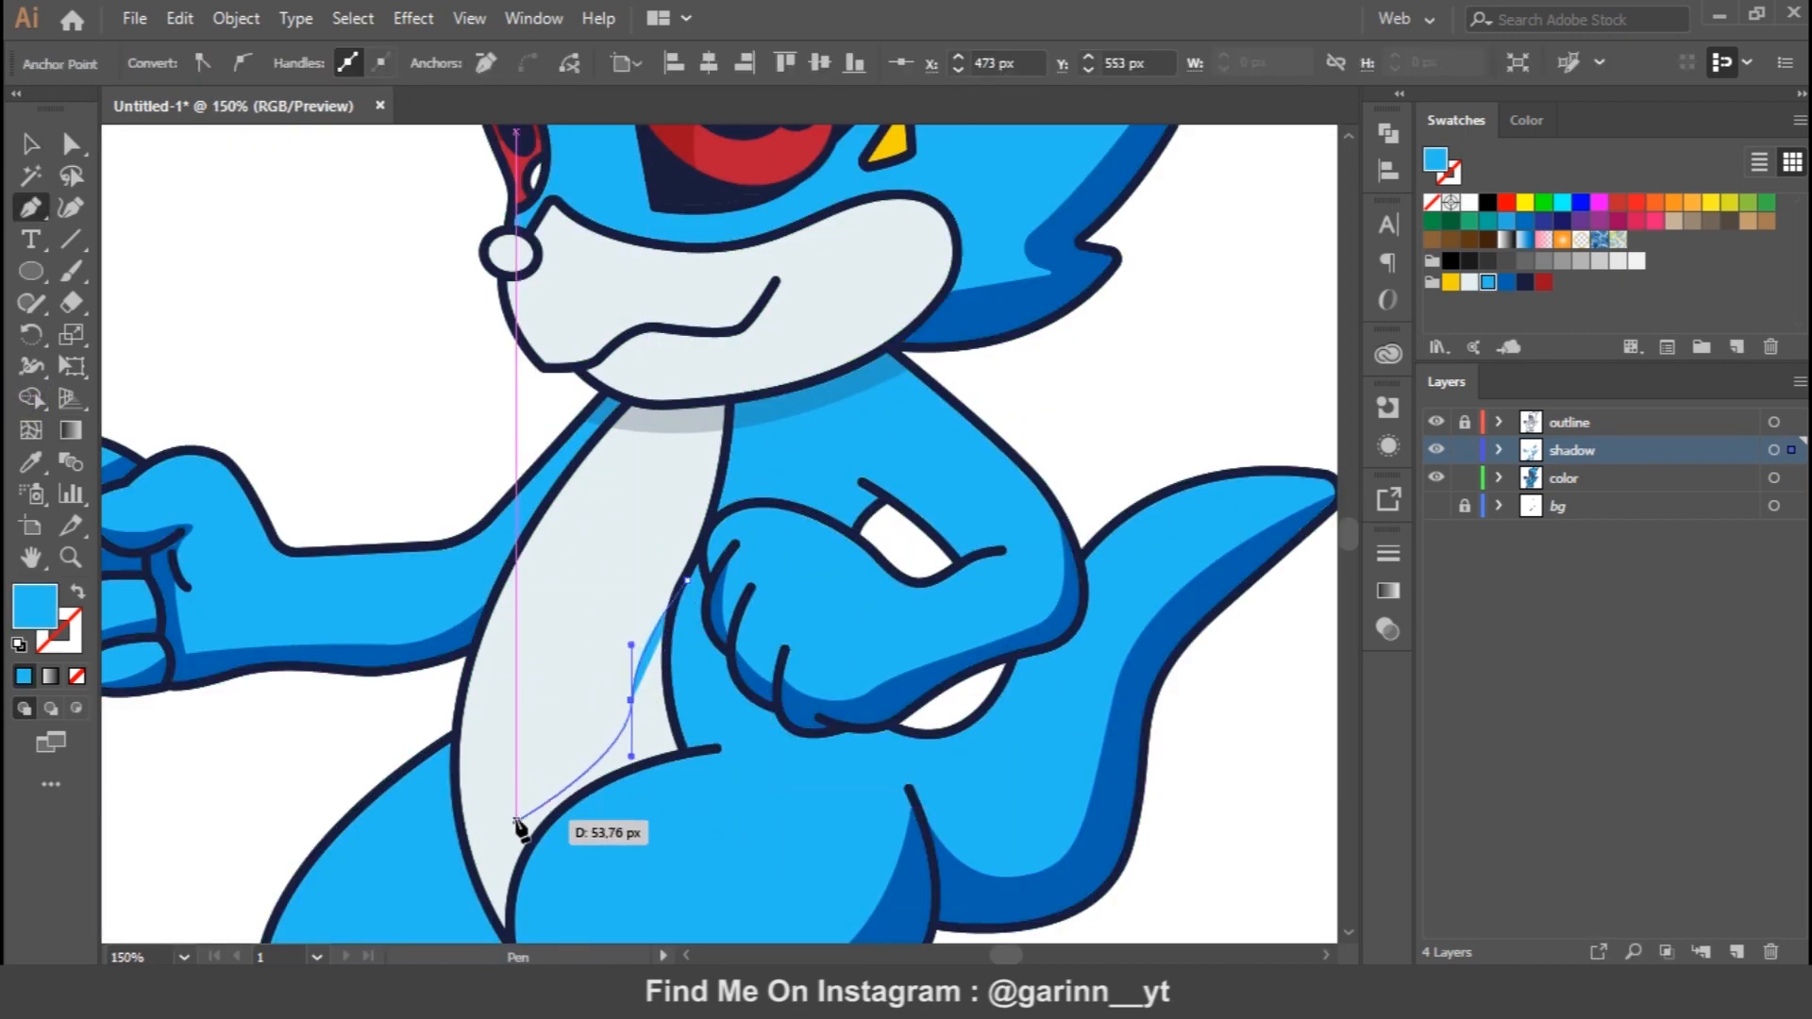
scroll(522, 830, "down", 2)
left_click_drag(489, 788, 492, 715)
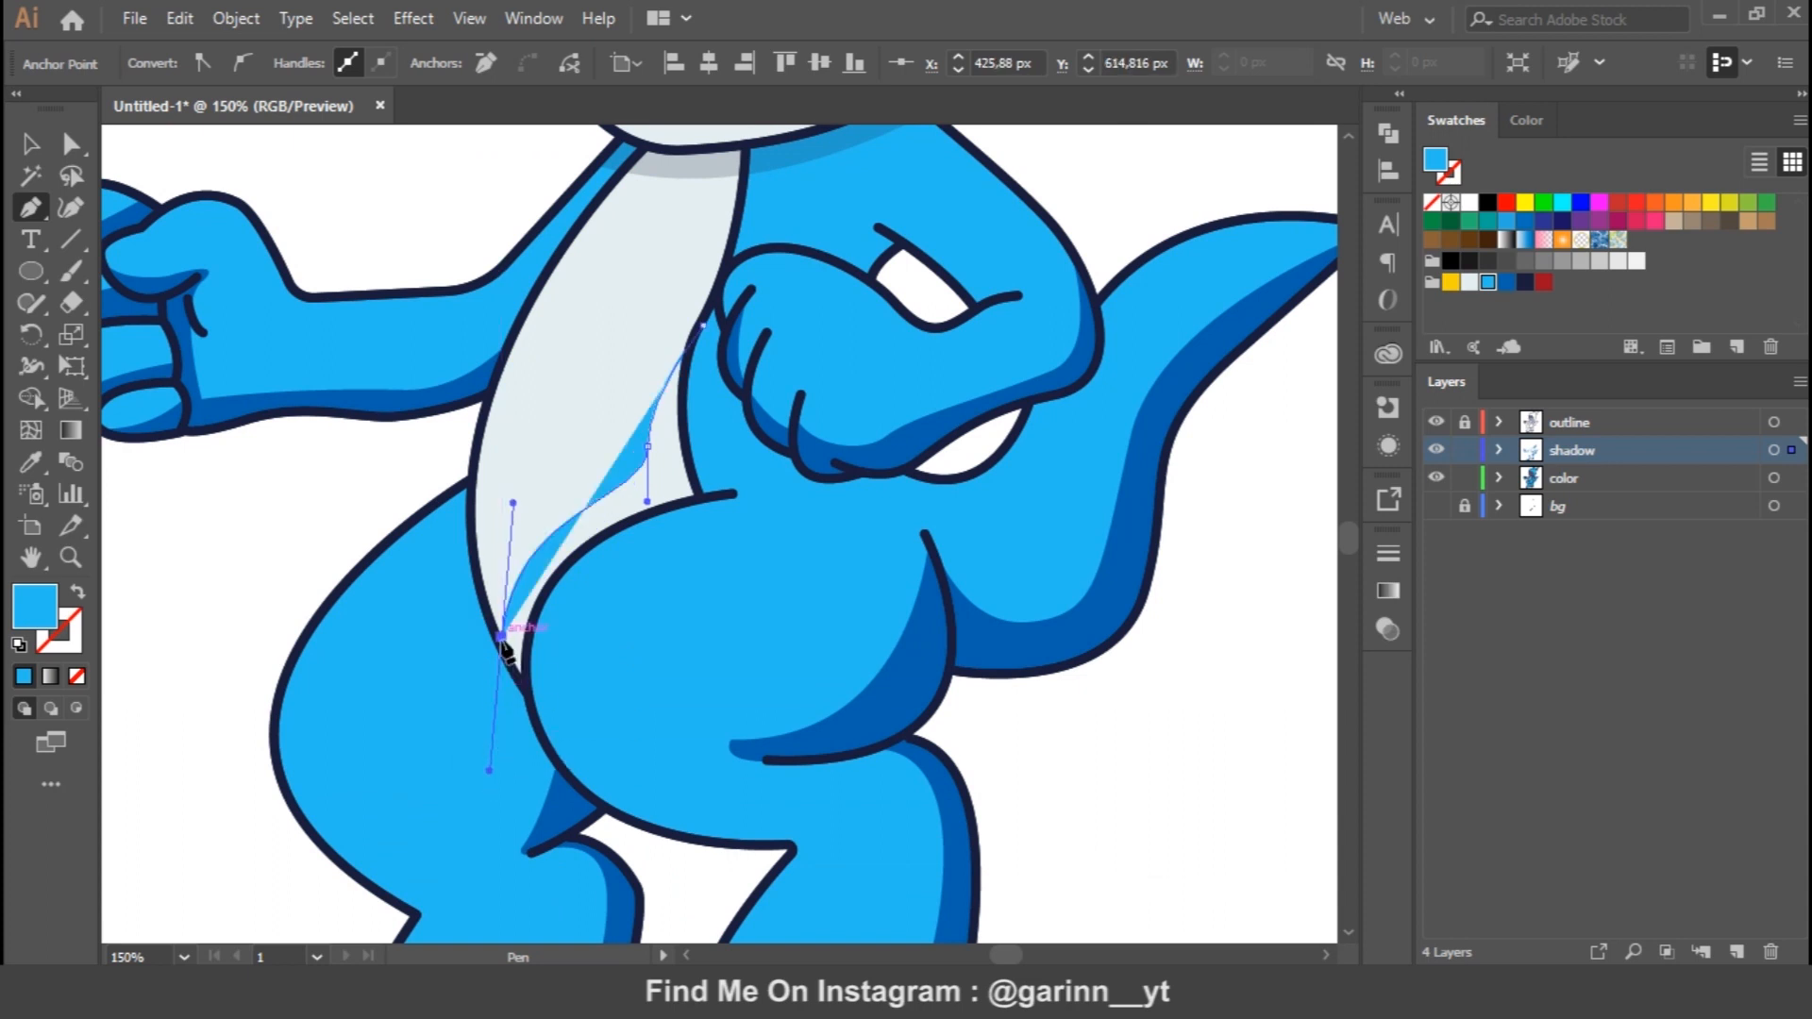
left_click(526, 697)
left_click(719, 429)
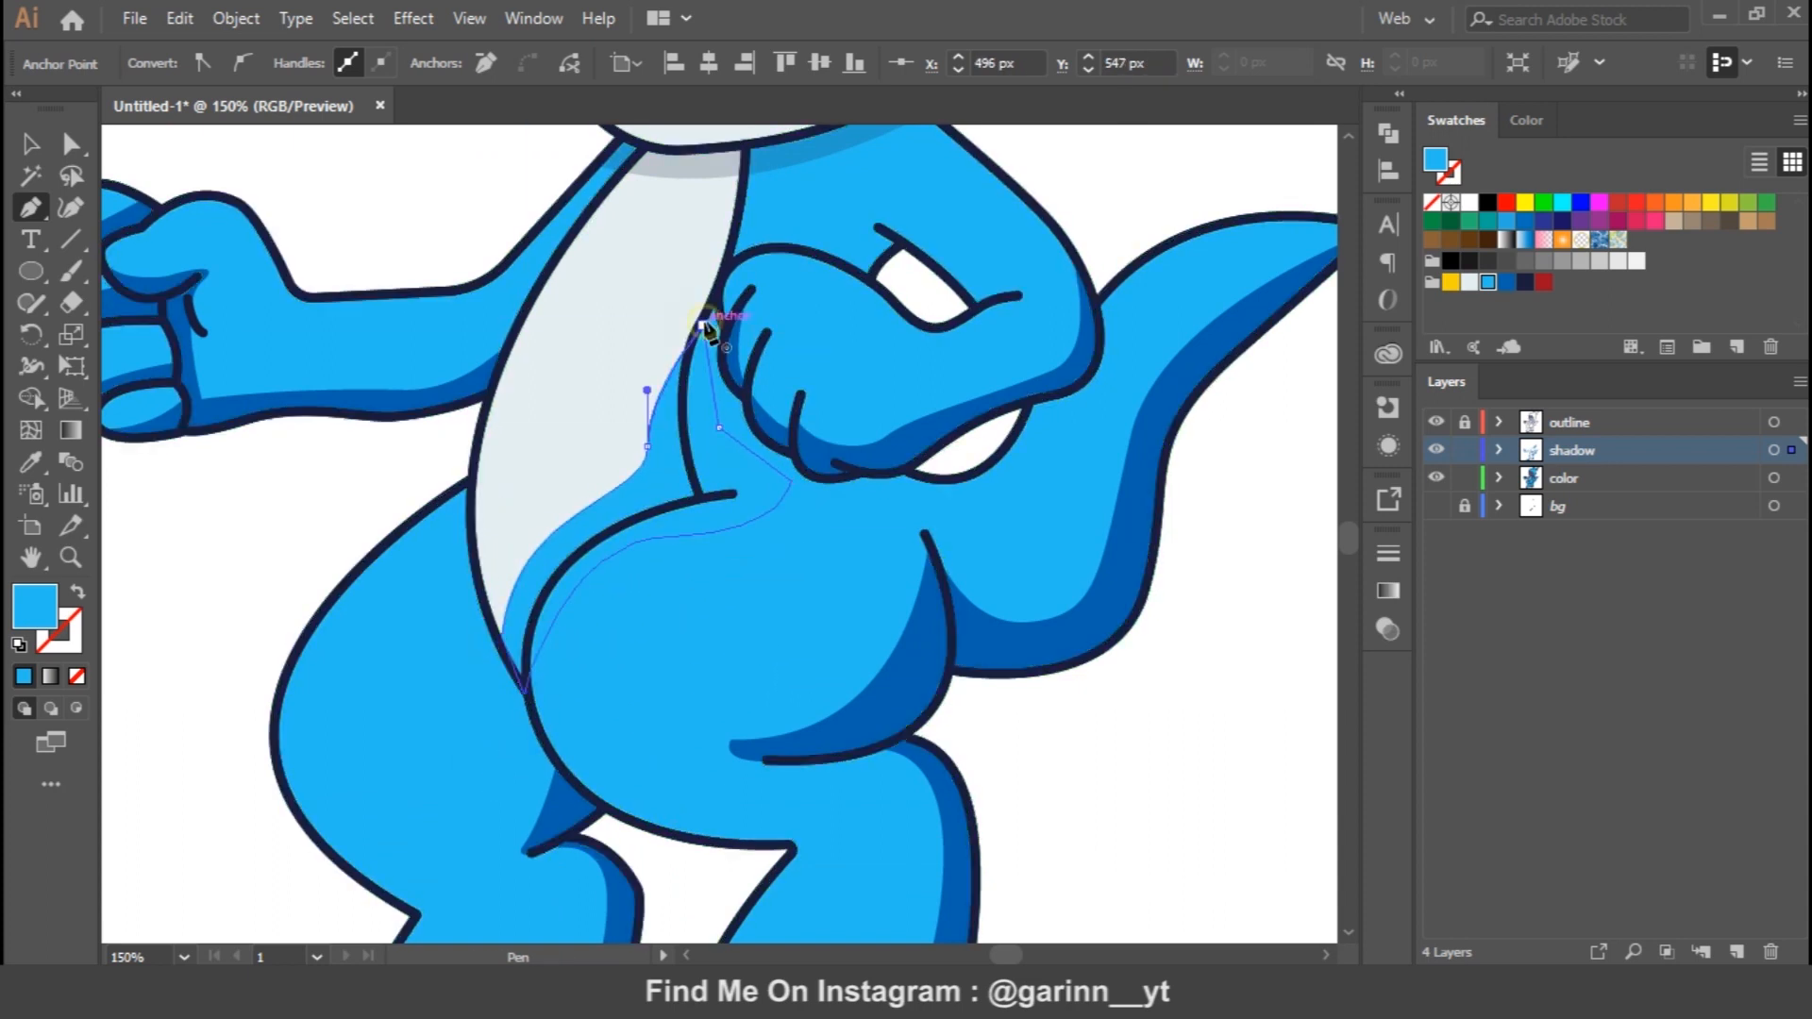
left_click(703, 325)
Trim the belly's shadow to the pale belly fill with the Shape Builder
key("v")
left_click(594, 416, "shift")
key("shift+m")
left_click(640, 505)
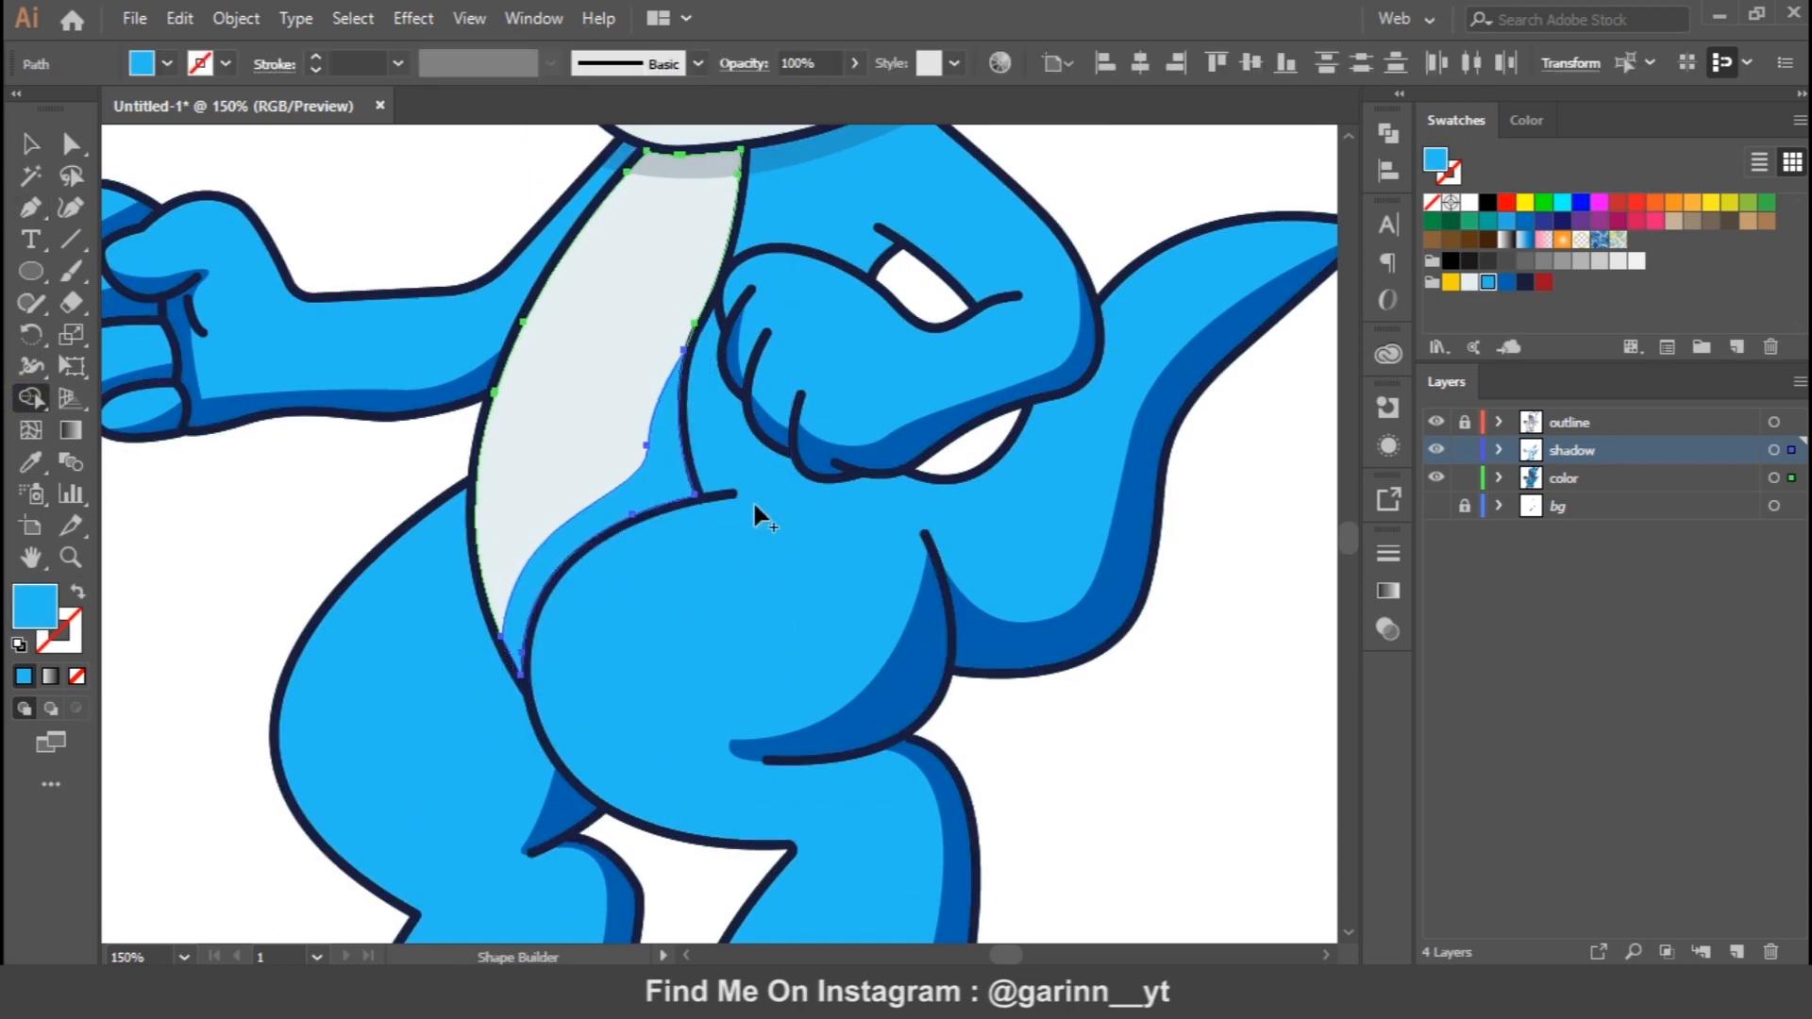
left_click(753, 502, "alt")
Copy the neck shadow's dark navy fill at 20% opacity to the belly shadow with the Eyedropper
key("v")
left_click(379, 485)
left_click(665, 498)
key("i")
left_click(720, 165)
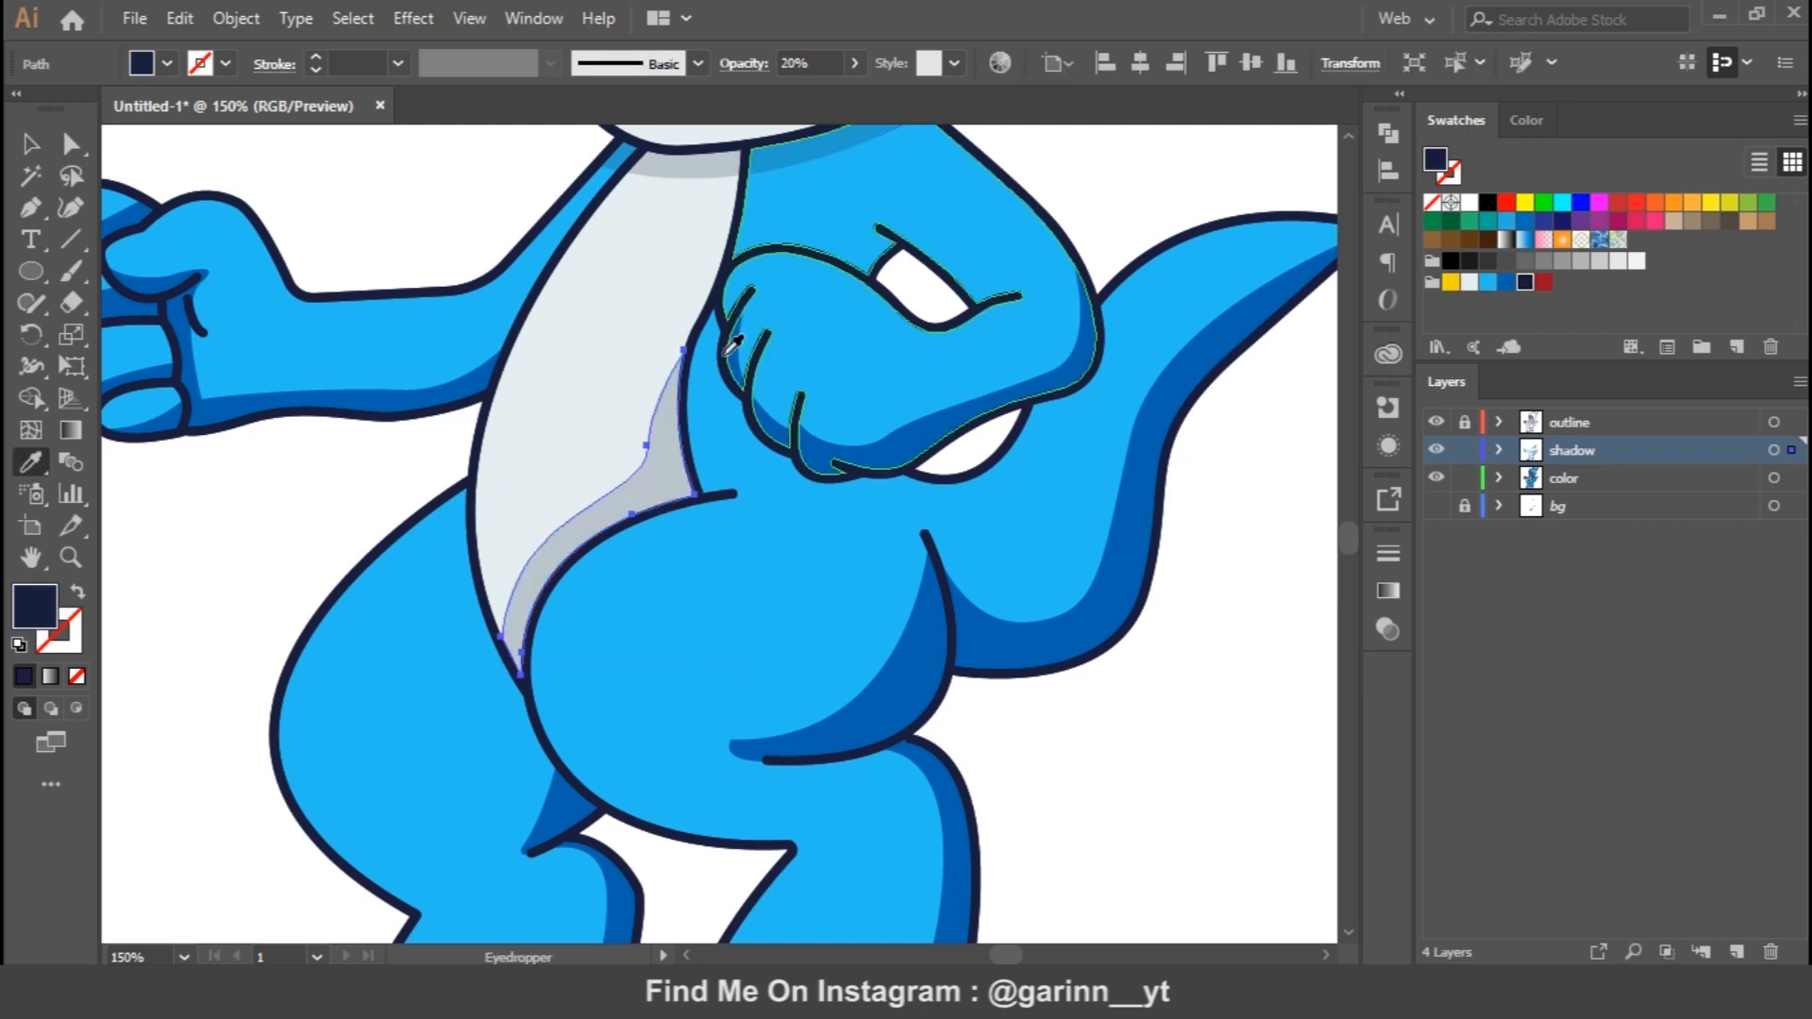
key("v")
left_click(442, 491)
Draw a closed light blue highlight path around the far thigh's outer edge on the color layer
key("ctrl+0")
key("ctrl+=")
key("ctrl+=")
key("ctrl+=")
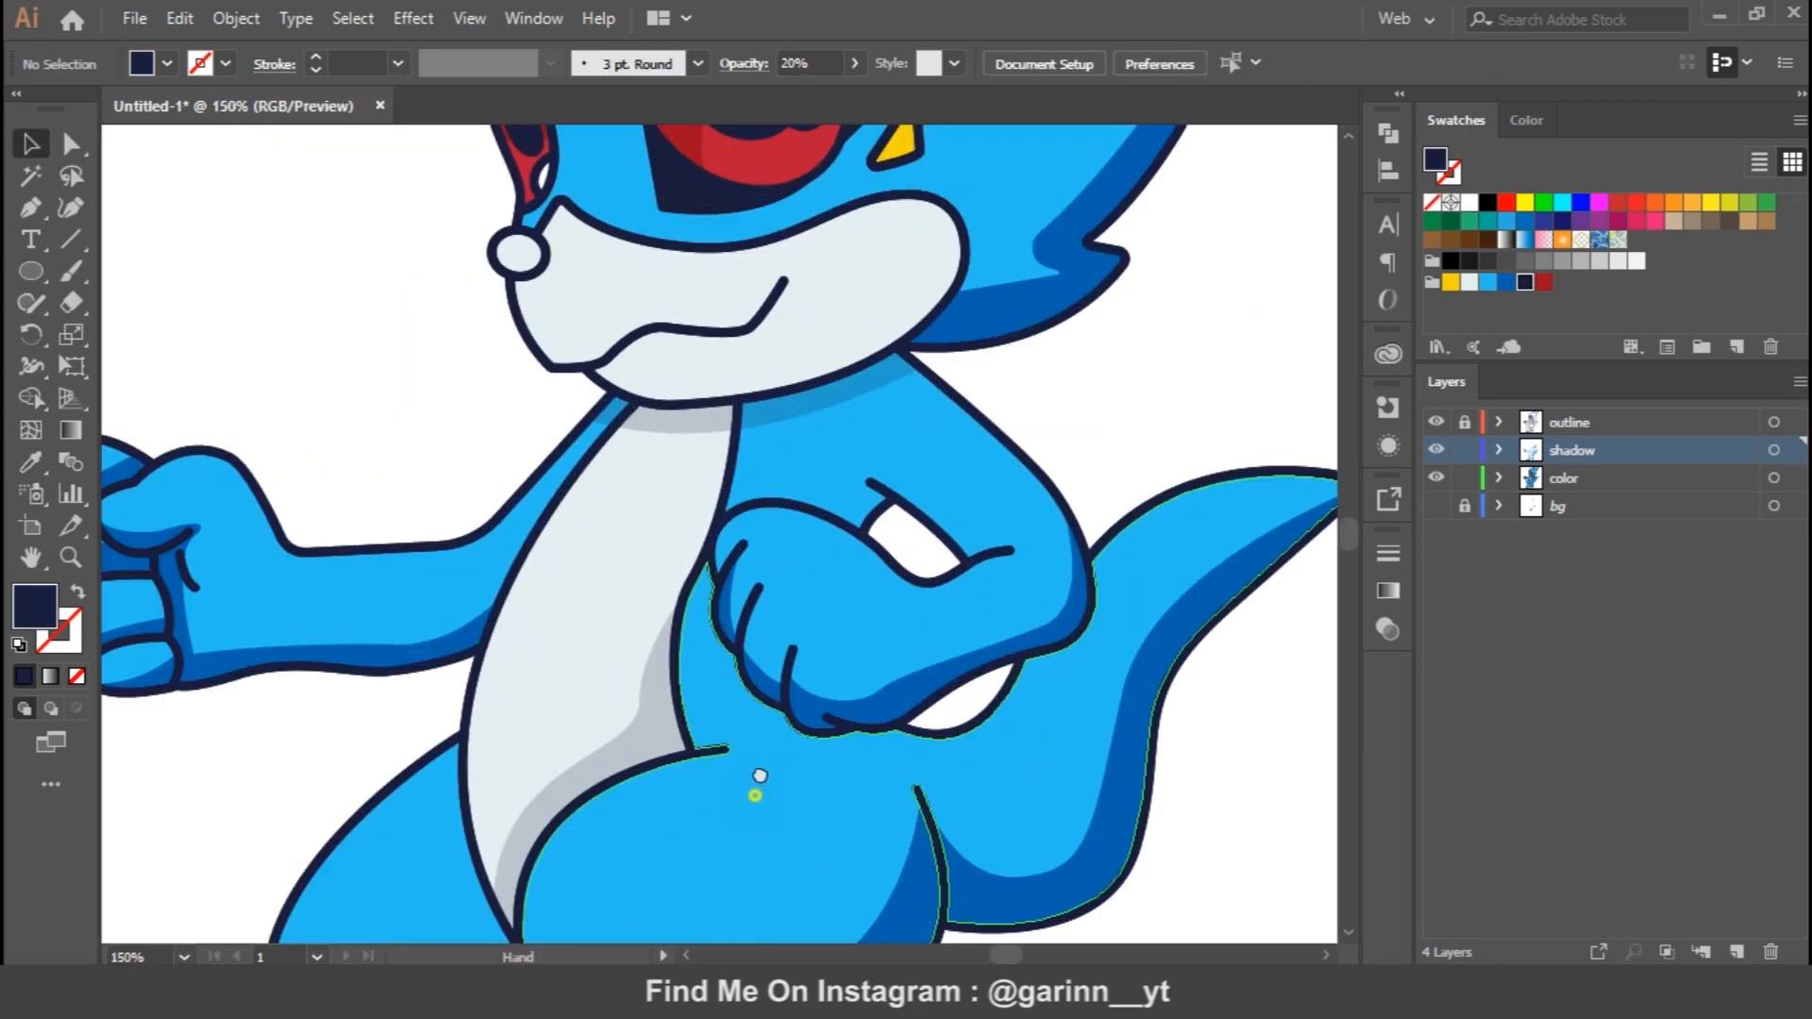
key("ctrl+=")
key("a")
left_click(553, 673)
left_click(517, 653)
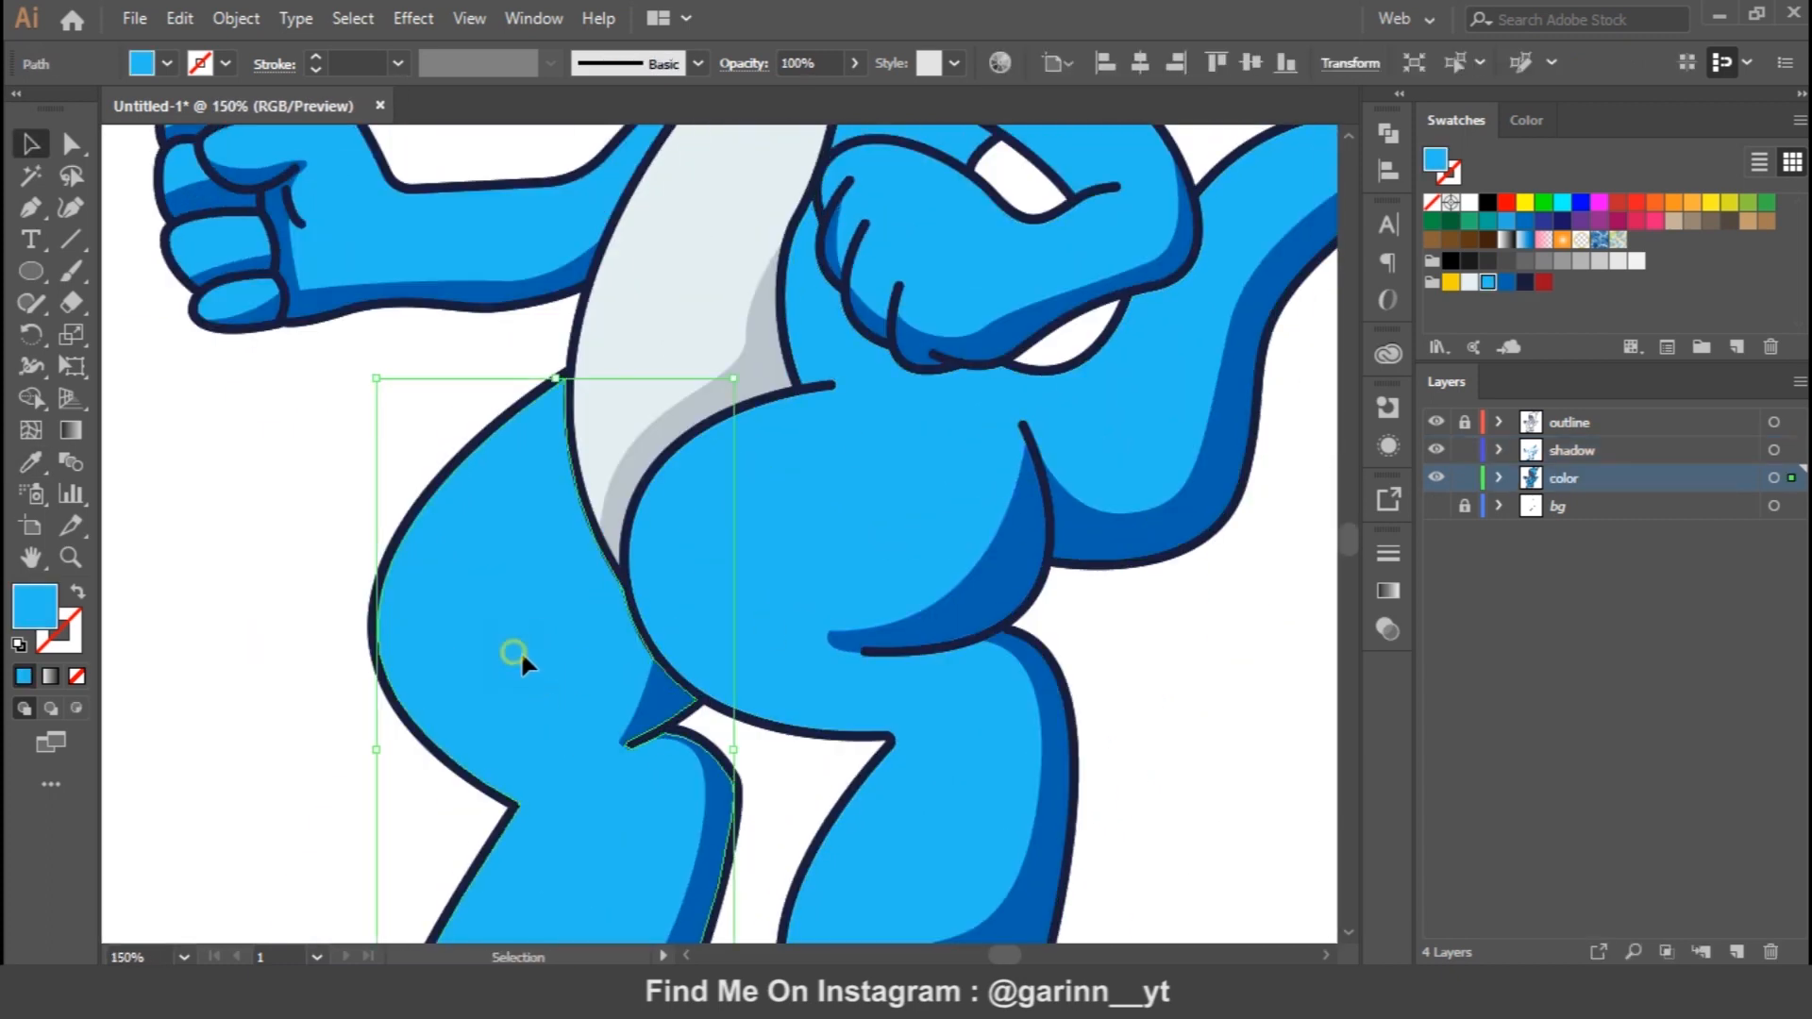
key("ctrl+shift+a")
left_click(33, 207)
left_click(402, 783)
left_click_drag(601, 359, 889, 170)
left_click(332, 437)
left_click(262, 576)
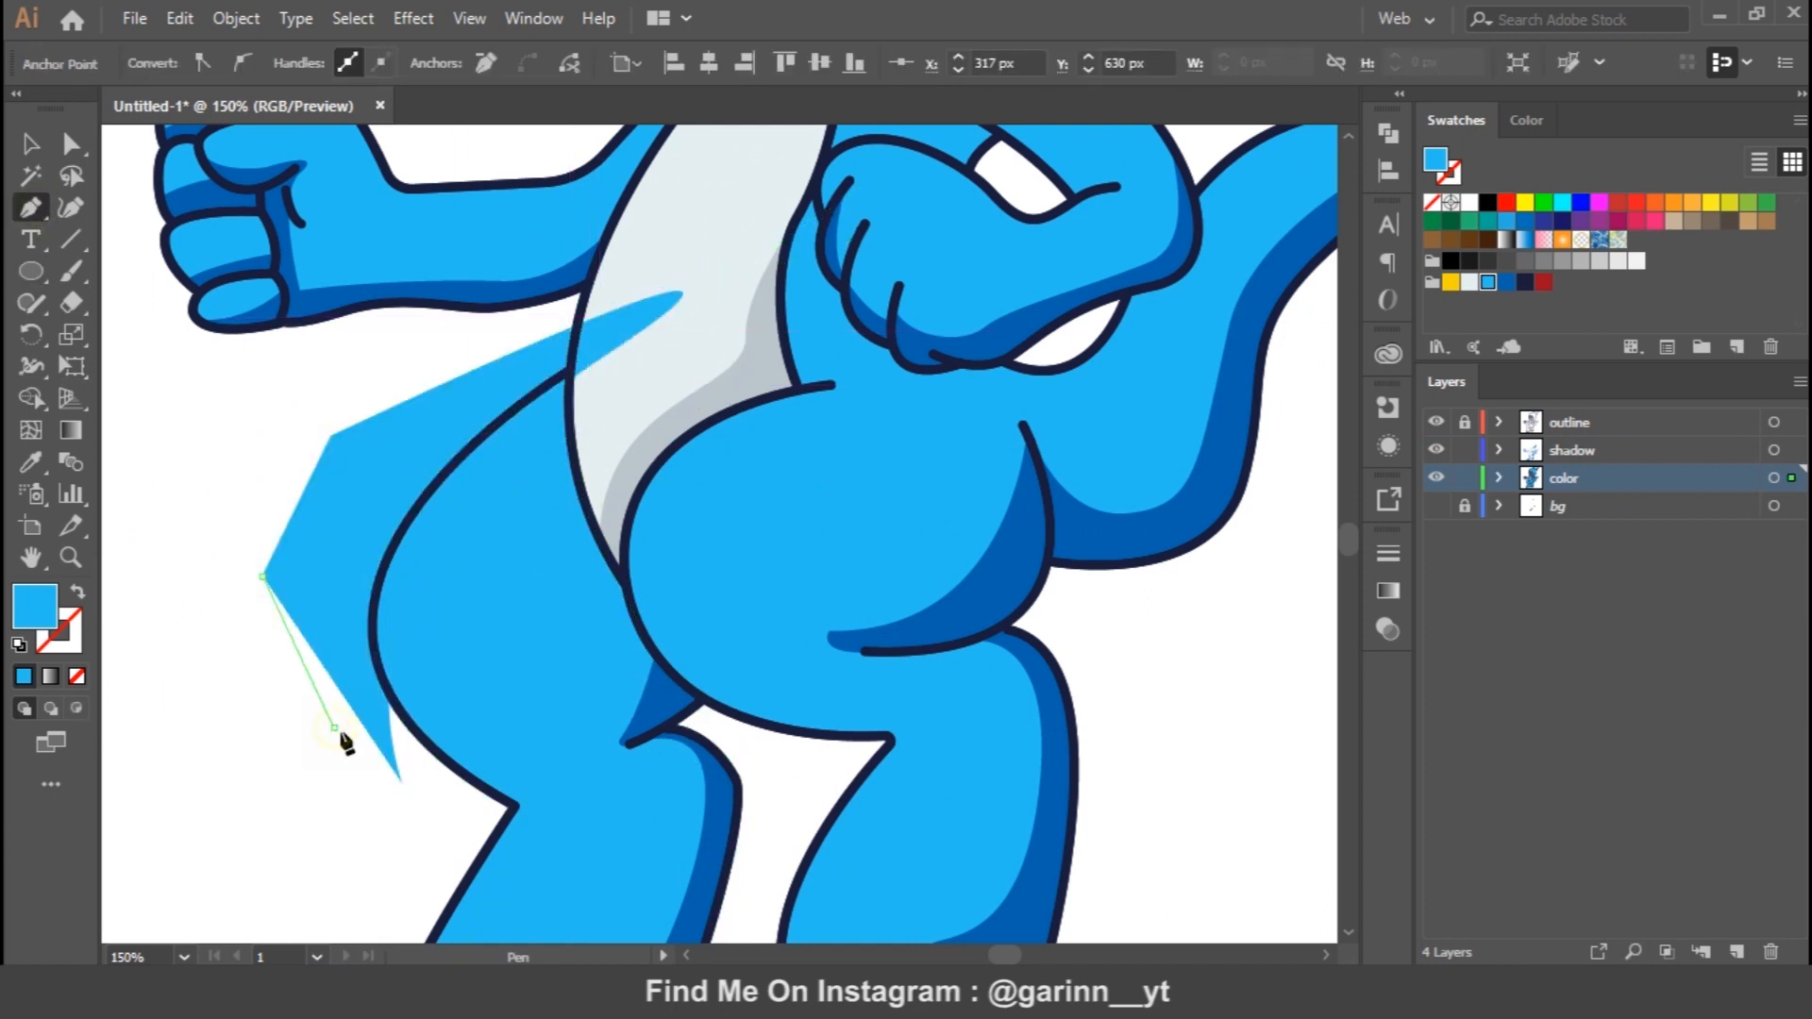
left_click(334, 728)
left_click(402, 784)
Trim the far thigh's highlight to the leg's fill with the Shape Builder and fill it white
key("v")
left_click(491, 717, "shift")
left_click(31, 398)
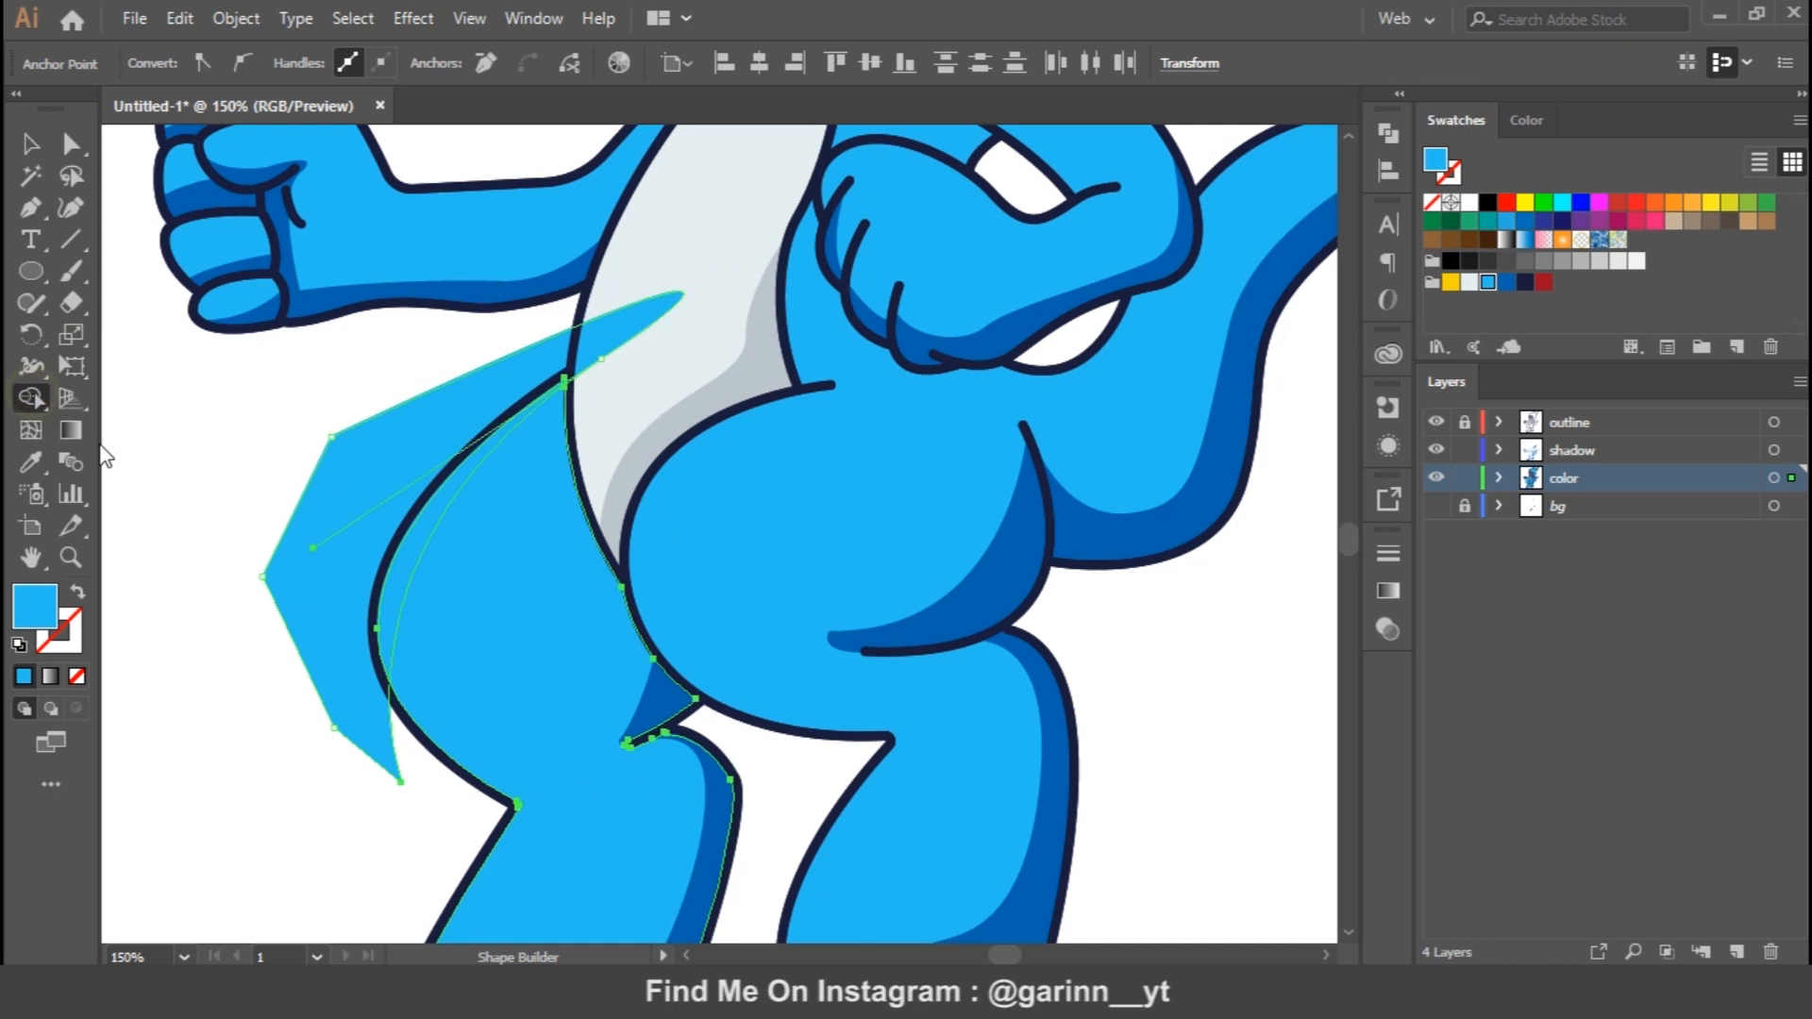
left_click(346, 518, "alt")
key("v")
left_click(358, 517)
left_click(404, 558)
left_click(1470, 202)
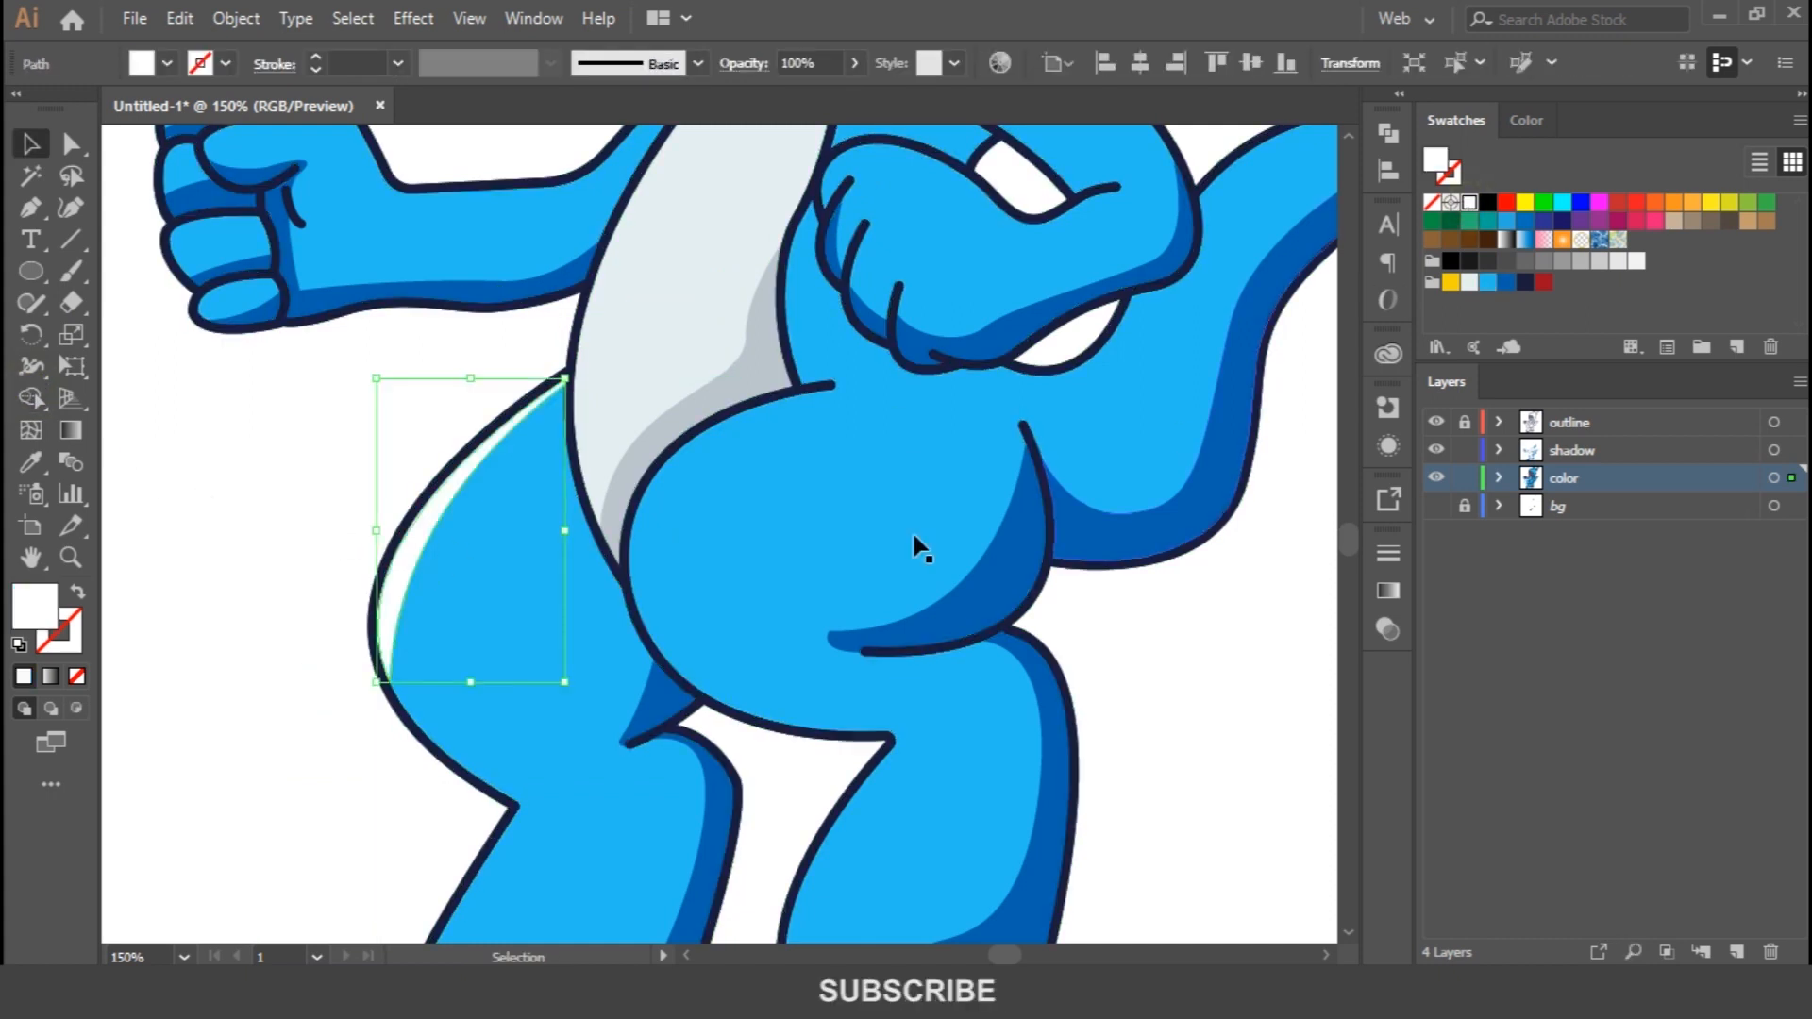
Draw a white highlight path along the near thigh's upper front edge and back outside it across the belly
key("p")
left_click(835, 384)
left_click_drag(641, 625, 692, 807)
left_click(515, 596)
left_click(611, 427)
left_click(738, 348)
left_click(834, 358)
left_click(835, 384)
key("ctrl+z")
key("ctrl+z")
Close the near thigh's highlight path at the hip line and select it together with the near leg's blue fill
left_click(780, 389)
left_click(835, 384)
key("v")
left_click(771, 503, "shift")
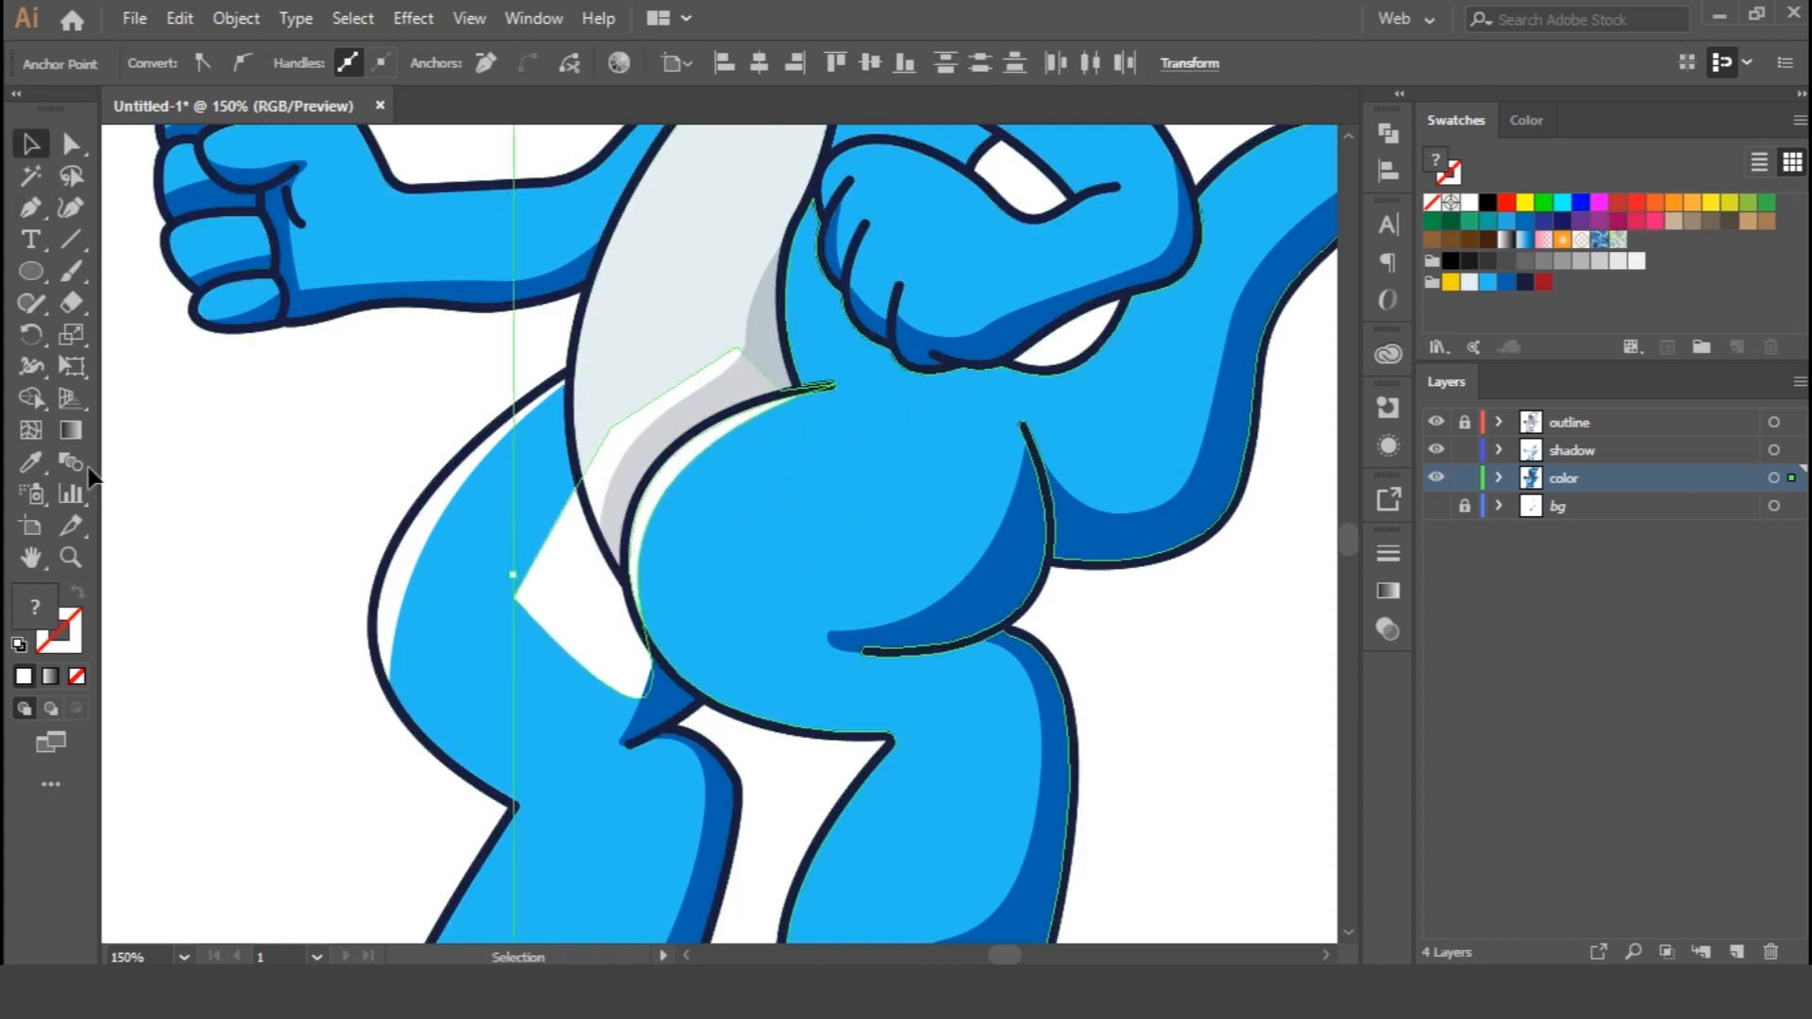
Trim the near thigh's white highlight to the leg's fill by removing its outer part with the Shape Builder
left_click(31, 399)
left_click(557, 576, "alt")
key("v")
left_click(269, 403)
left_click_drag(324, 408, 376, 494)
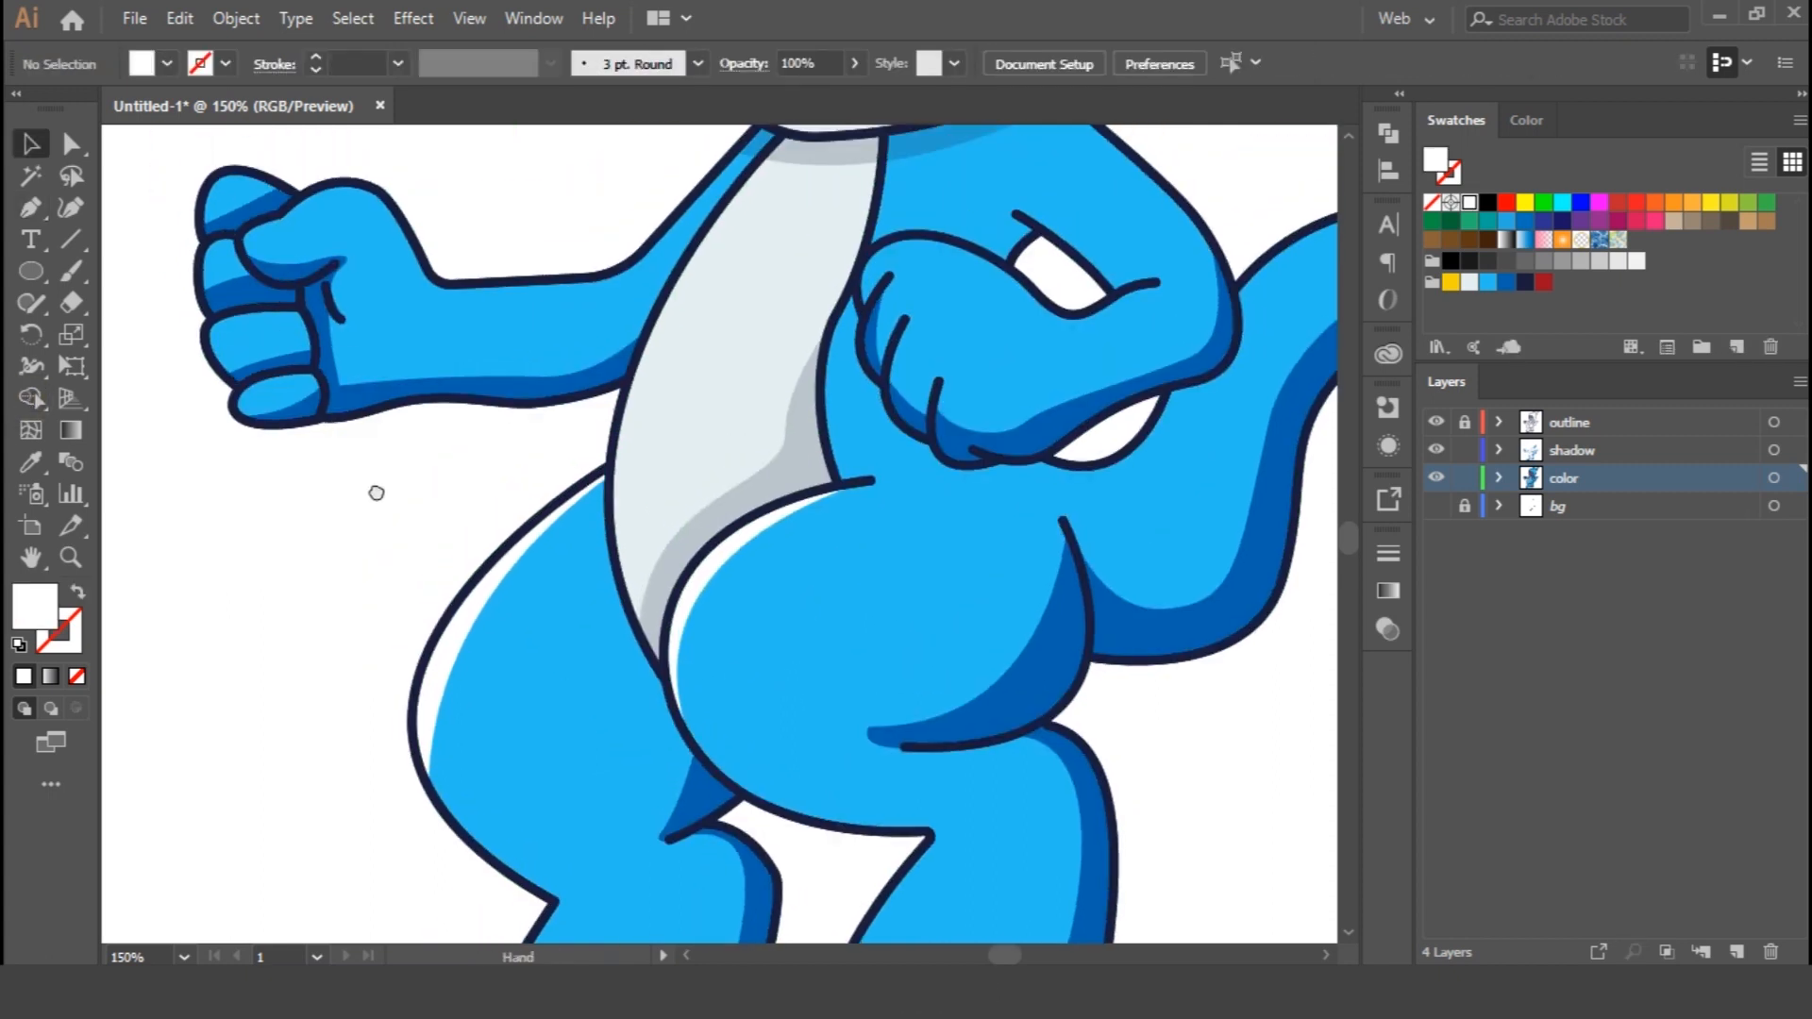
Select the creature's light blue fills together: head, far arm, torso, tail and far leg
key("ctrl+0")
left_click(794, 376)
key("ctrl+plus")
key("ctrl+plus")
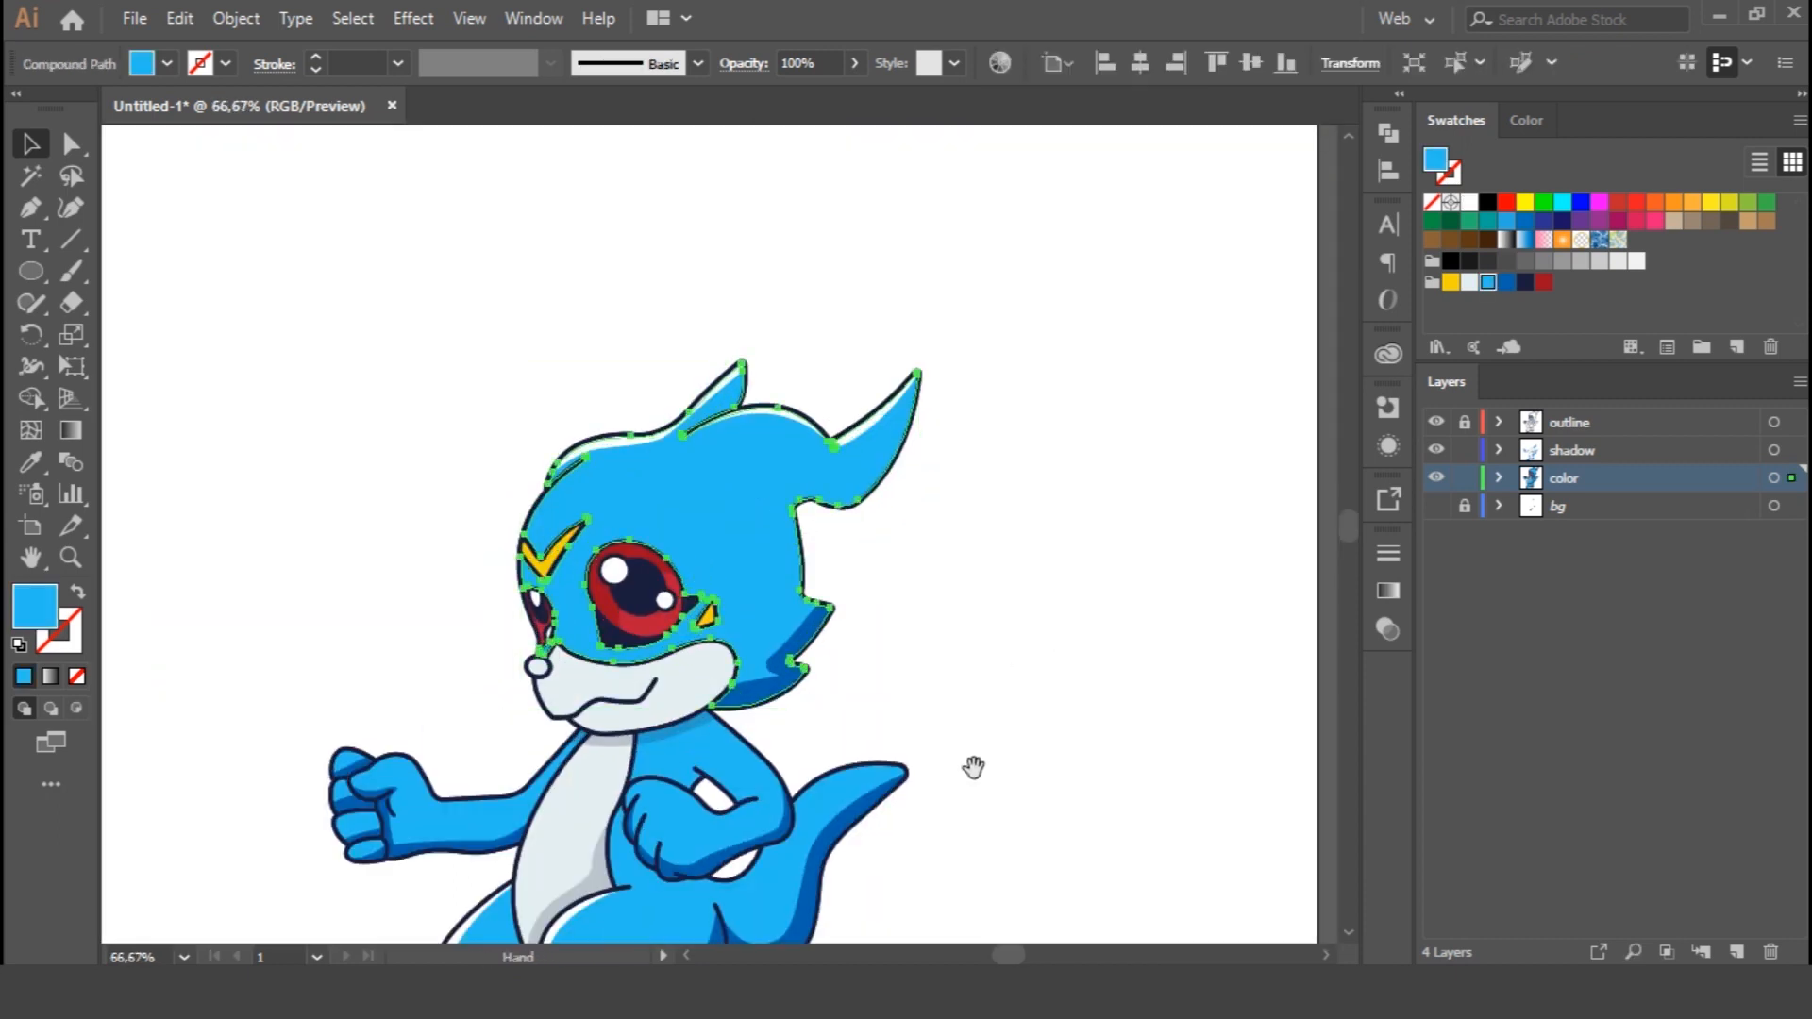
left_click_drag(975, 769, 1017, 493)
left_click(505, 552, "shift")
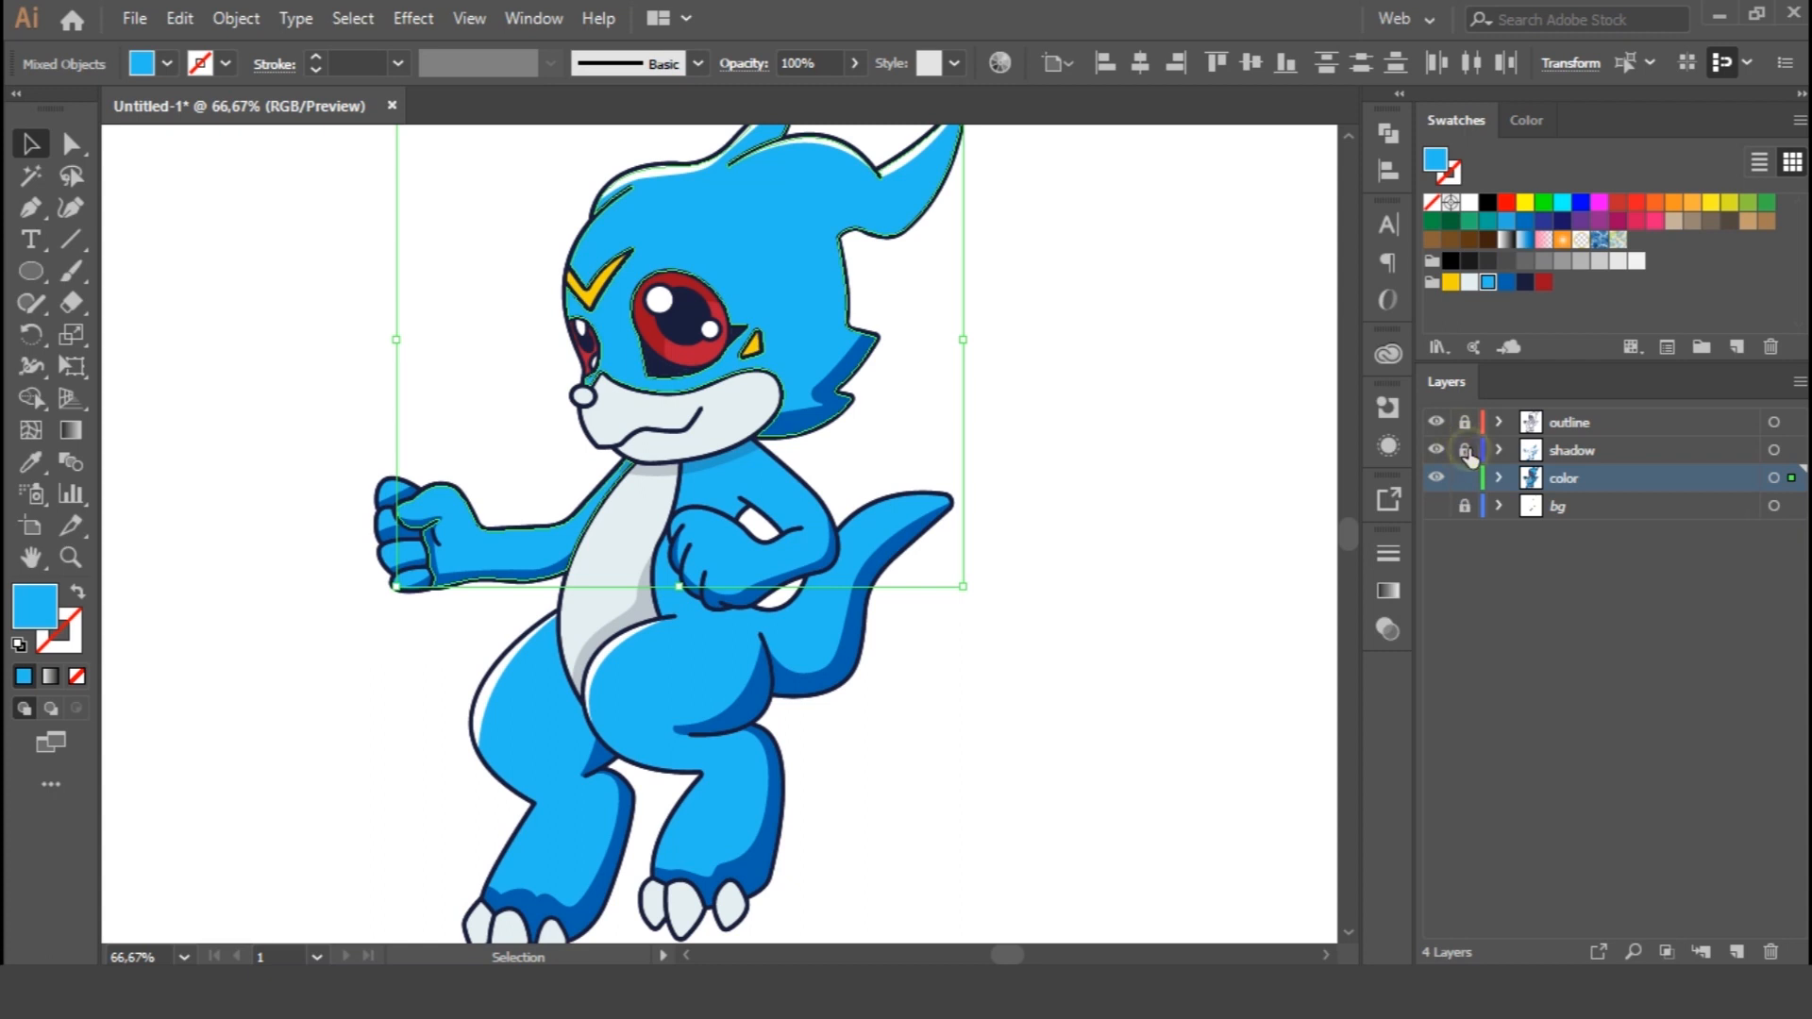
left_click(749, 482, "shift")
left_click(878, 524, "shift")
left_click(535, 734, "shift")
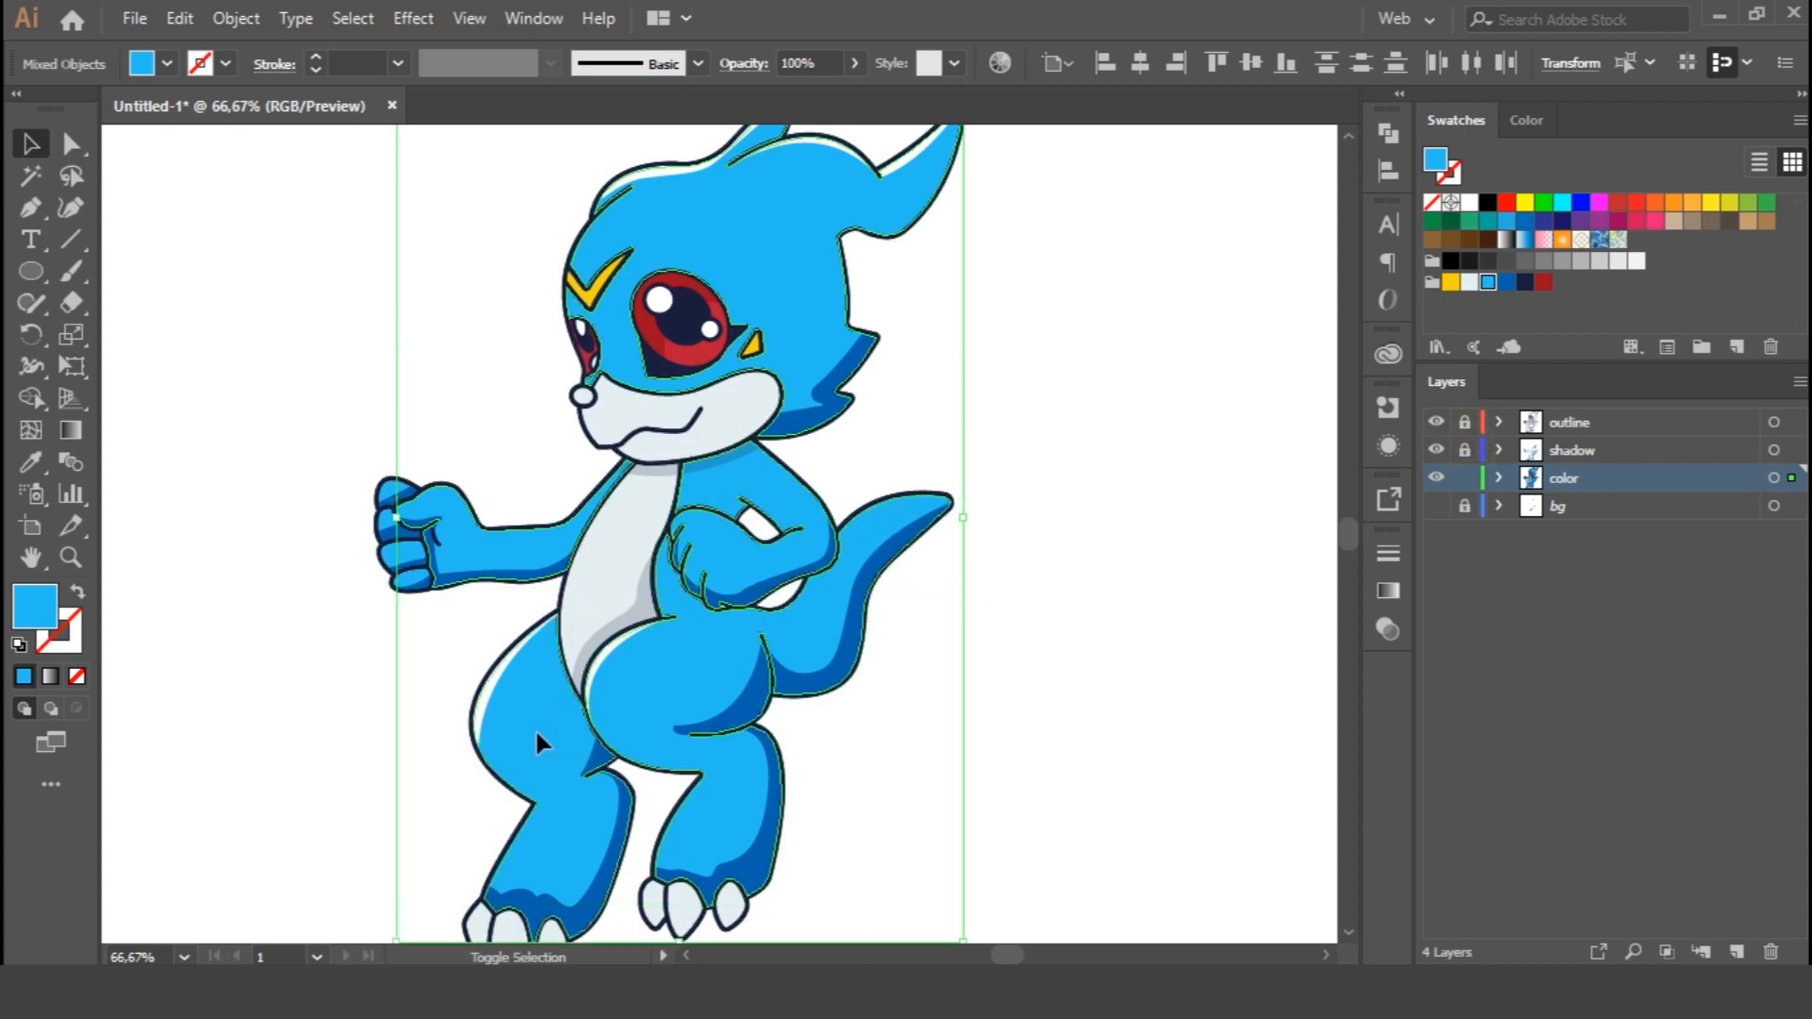
Add the far fist's finger fills to the selection and group all the light blue body parts
key("ctrl+plus")
key("ctrl+plus")
key("ctrl+plus")
left_click_drag(396, 710, 967, 524)
left_click(496, 529, "shift")
left_click(472, 447, "shift")
left_click(425, 356, "shift")
left_click(421, 255, "shift")
key("ctrl+minus")
key("ctrl+minus")
key("ctrl+minus")
key("ctrl+minus")
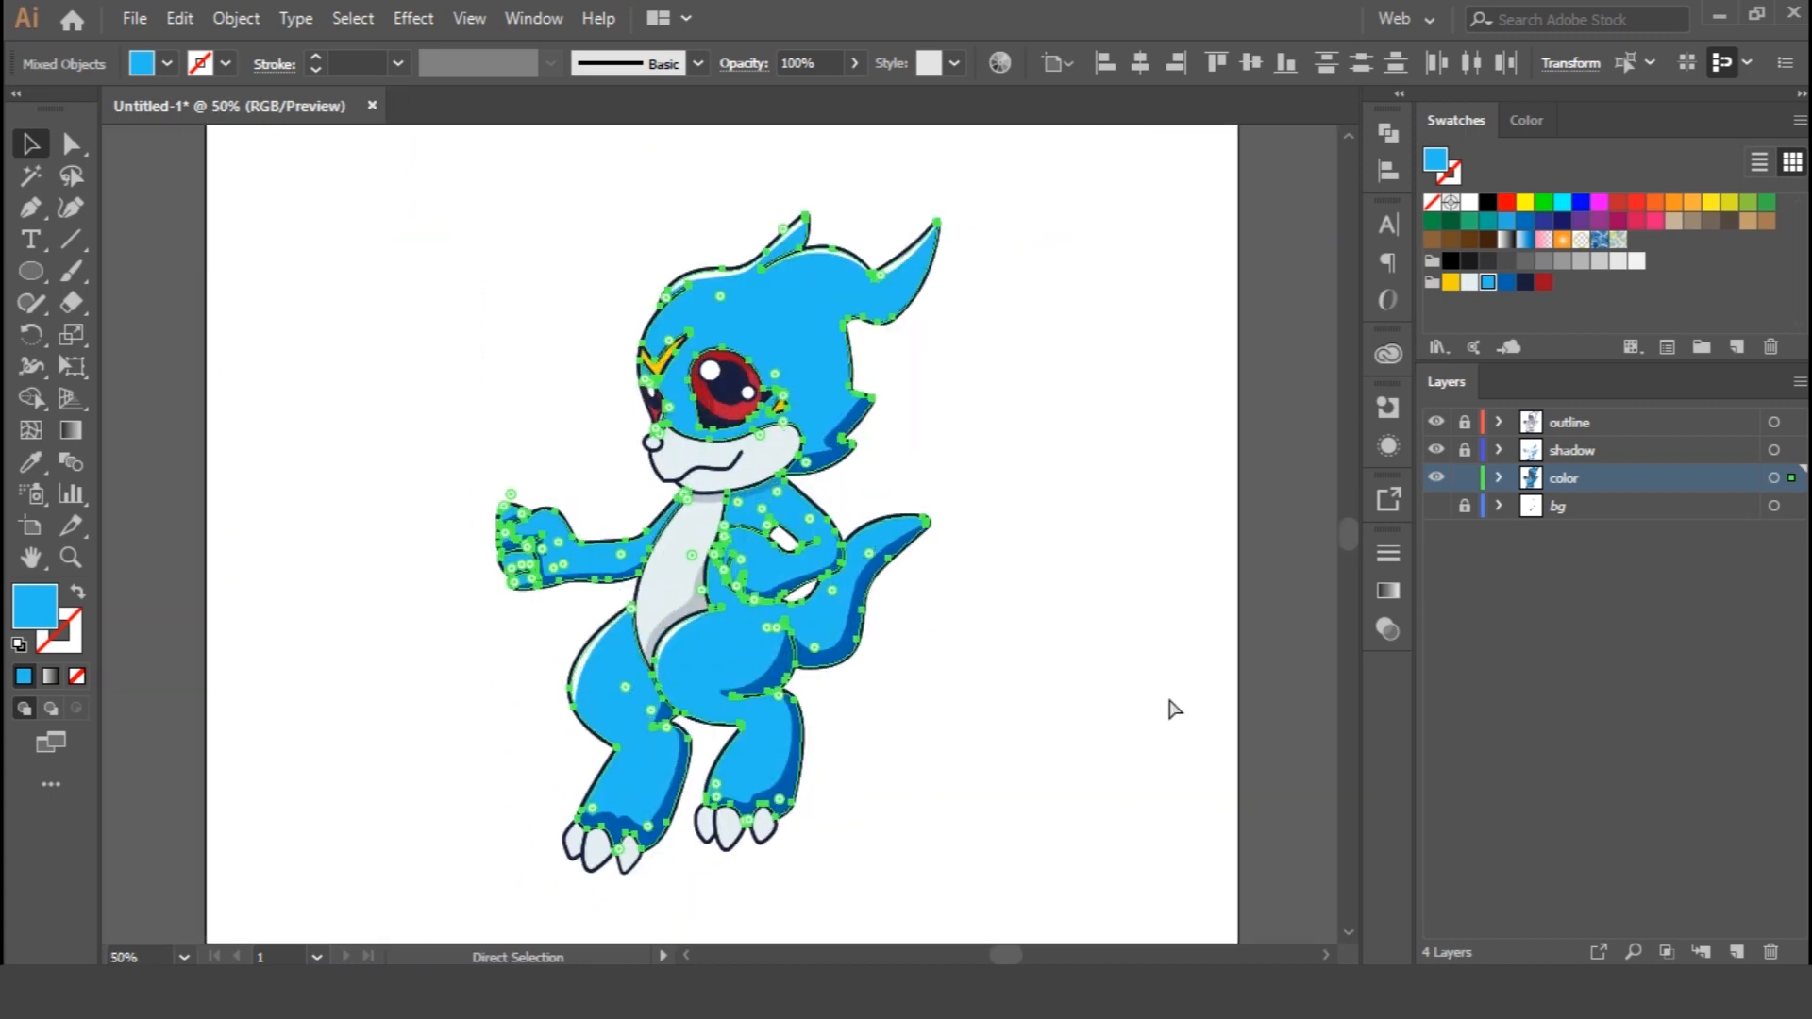
key("ctrl+g")
left_click(1385, 135)
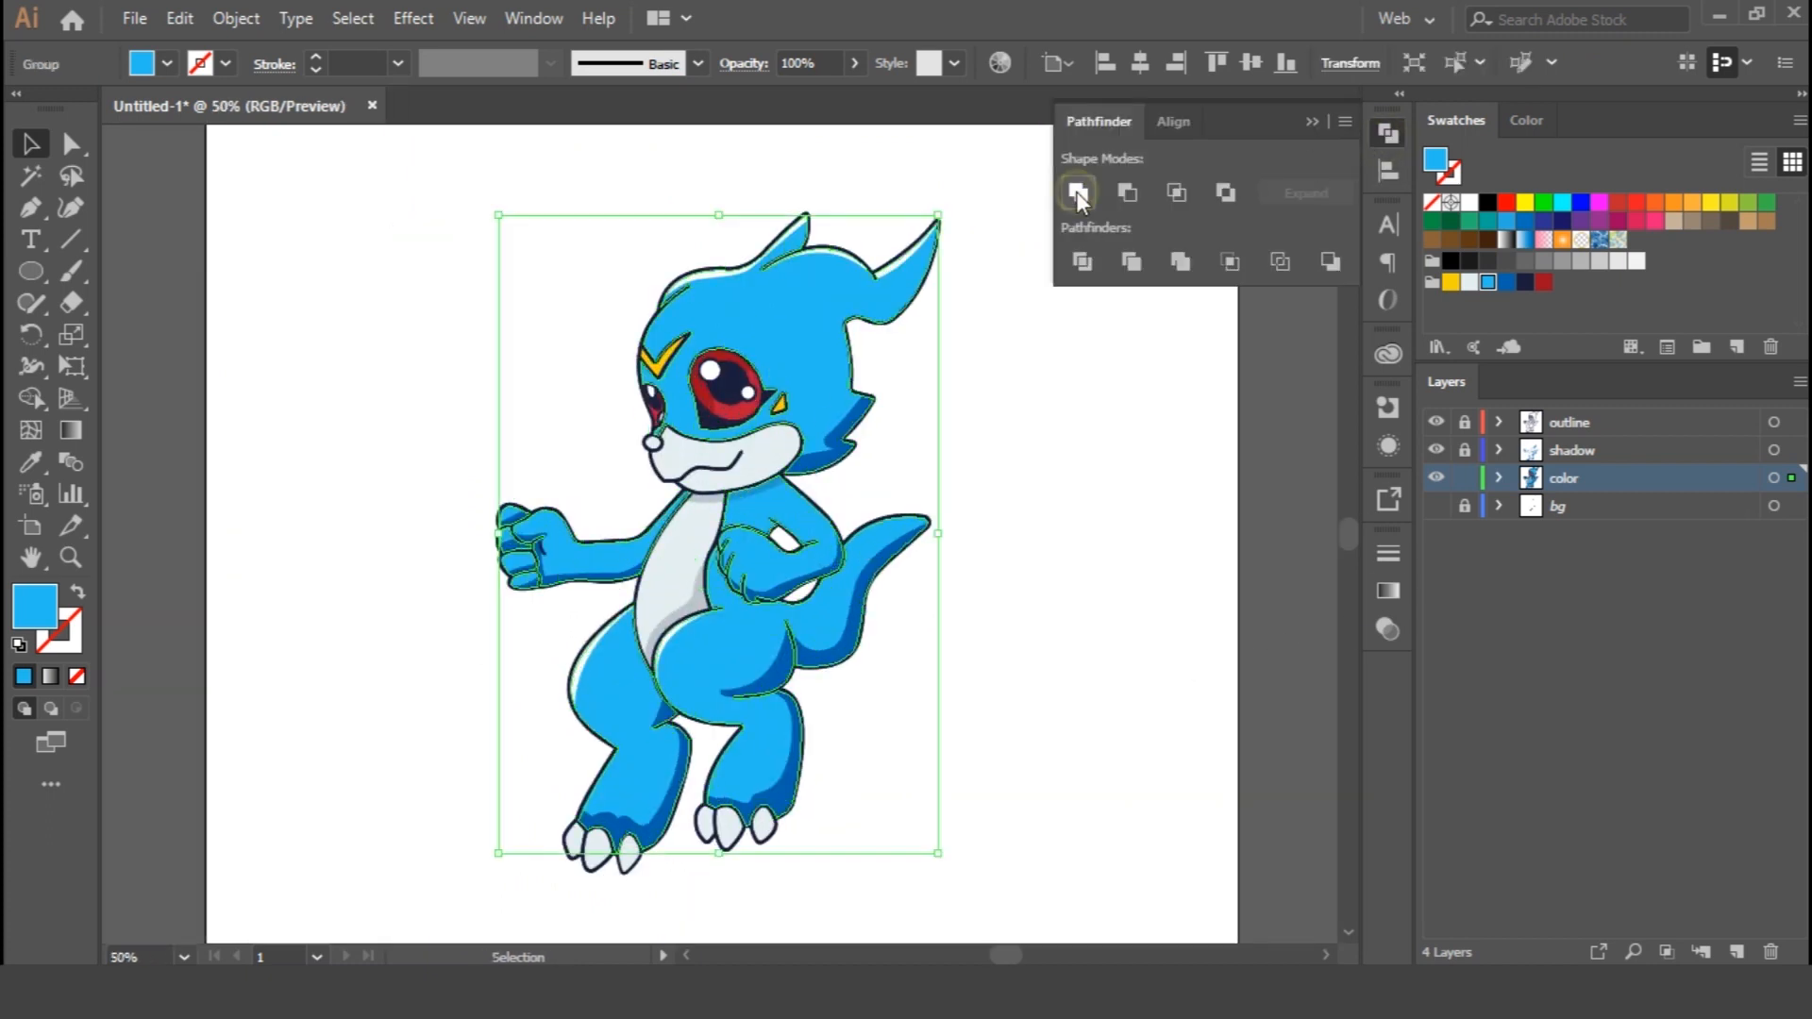
left_click(1386, 128)
Fill the grouped blue body parts with a linear gradient running from the light blue swatch to the dark blue swatch
left_click(71, 432)
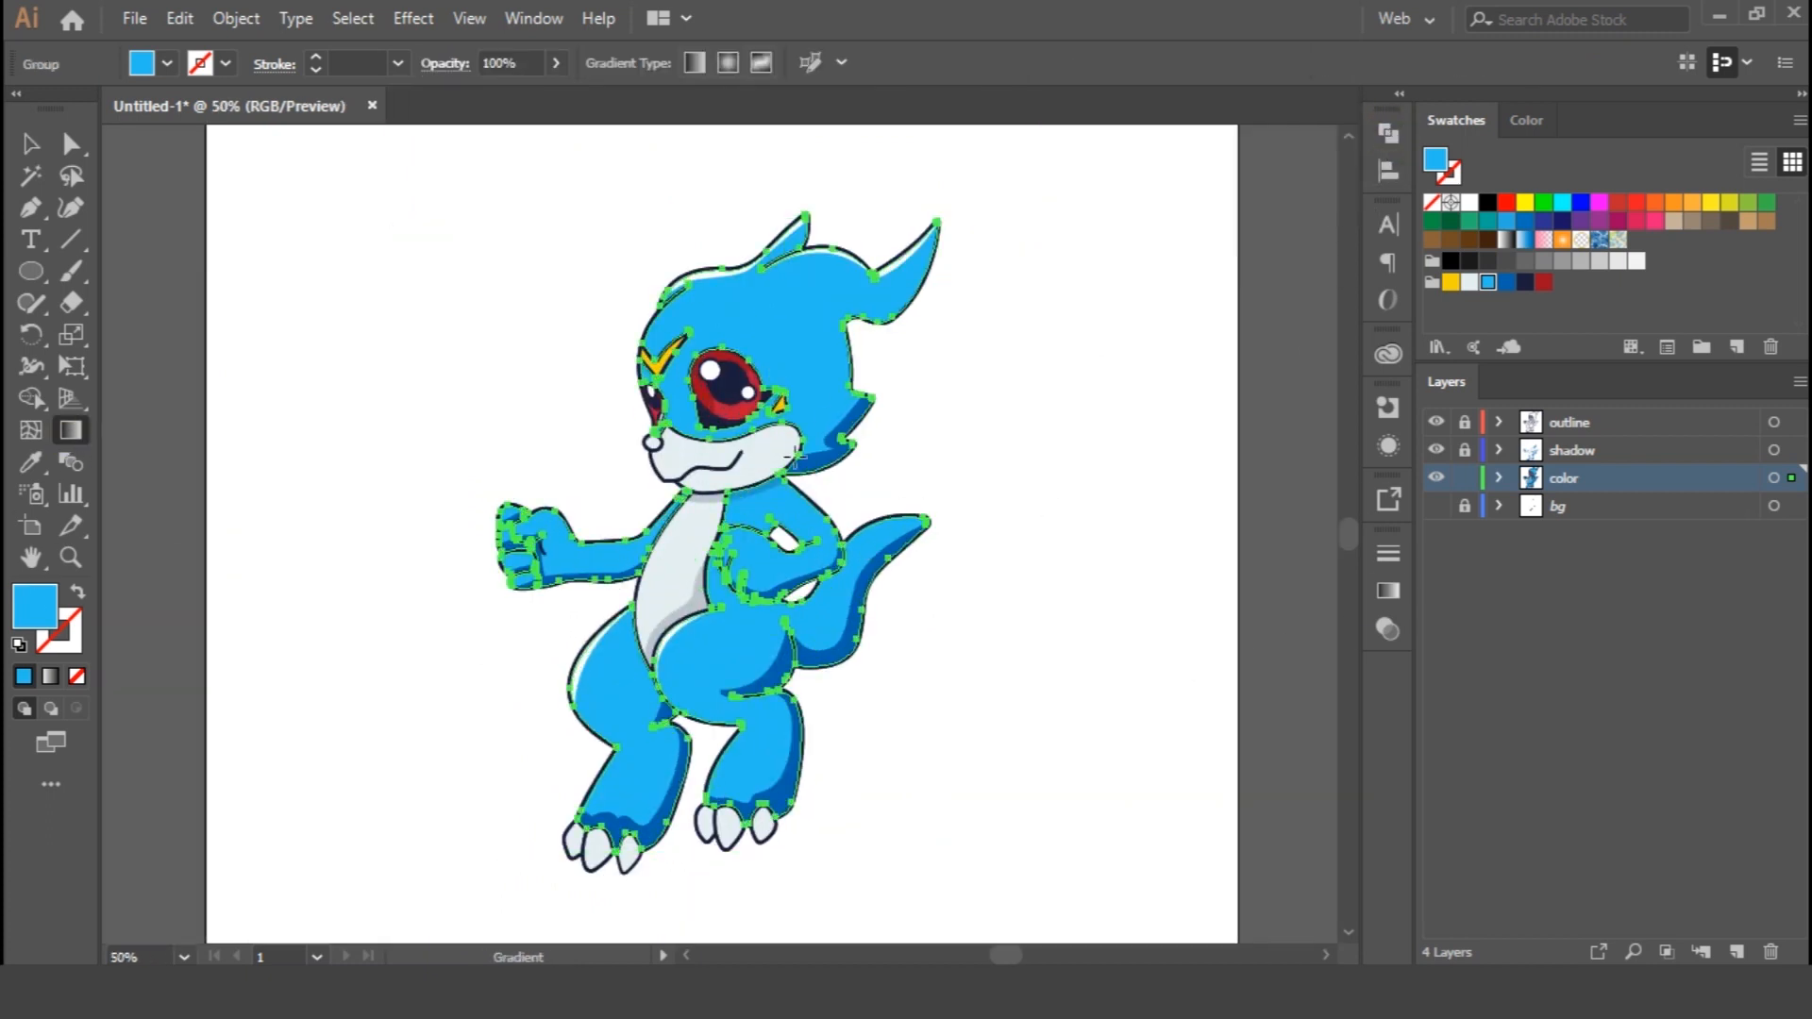
left_click(1391, 592)
left_click_drag(1388, 591, 1389, 214)
left_click(1388, 227)
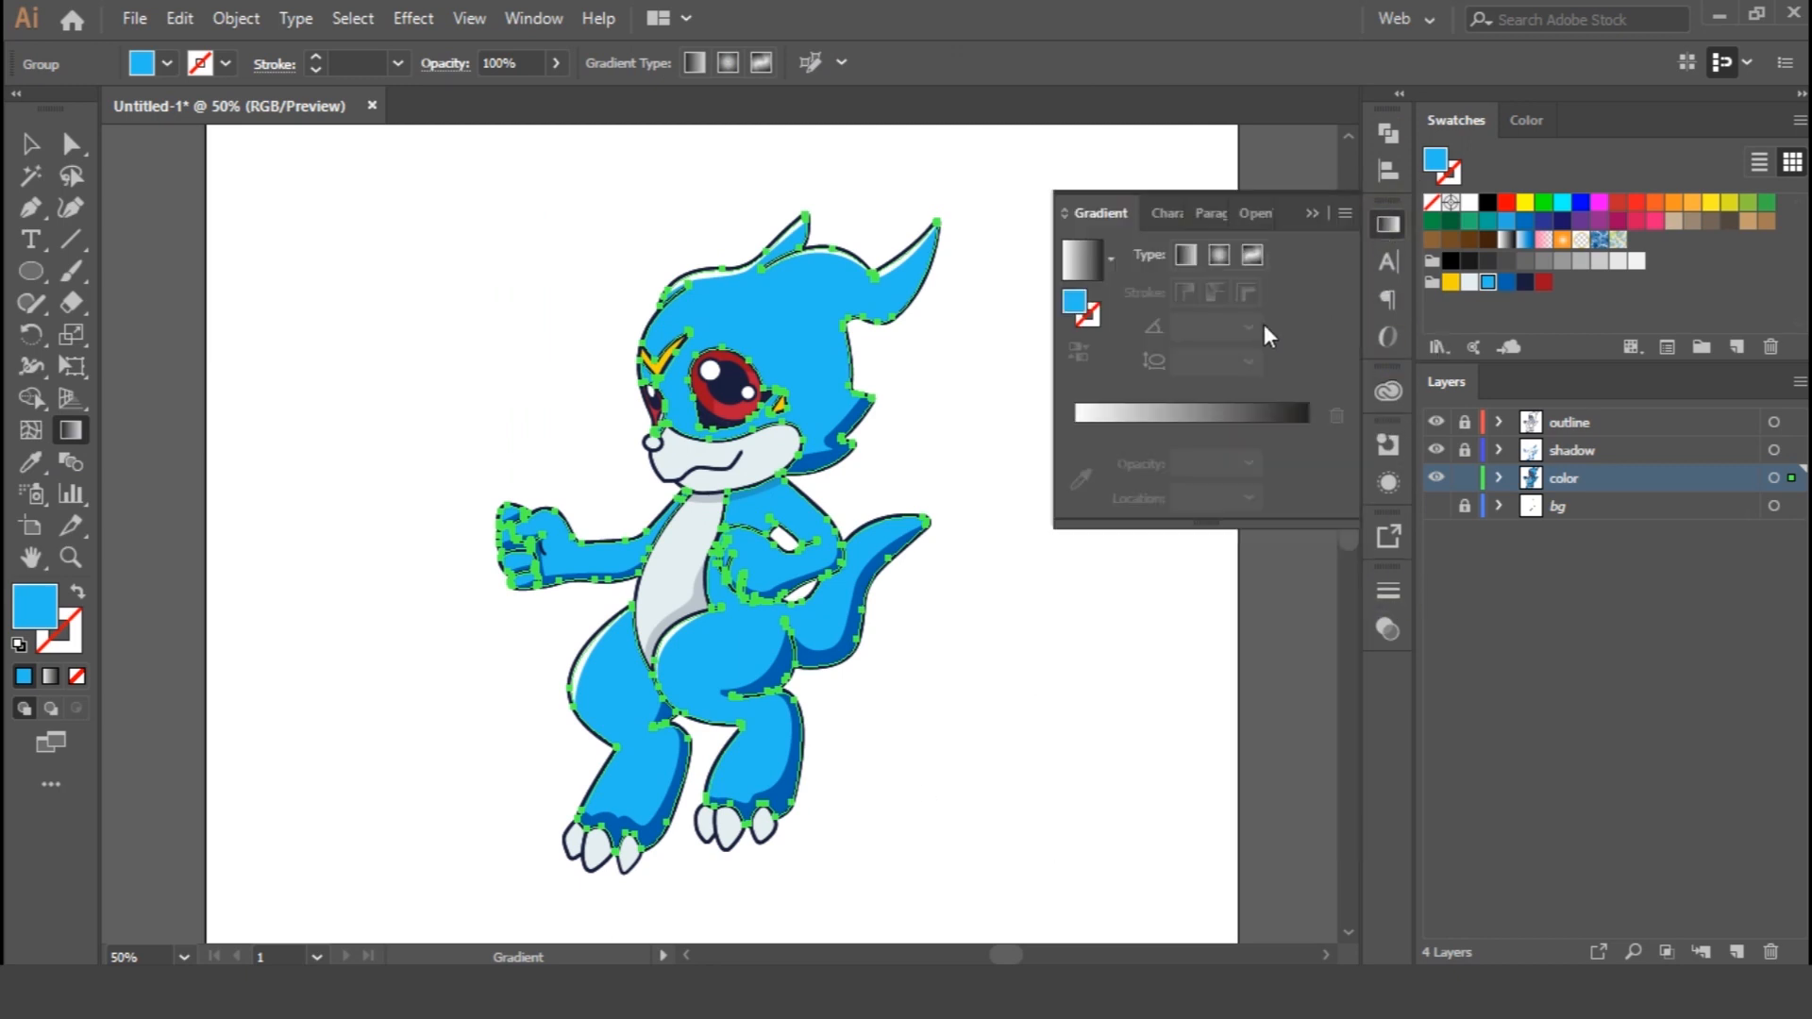
left_click(1082, 259)
left_click(1490, 287)
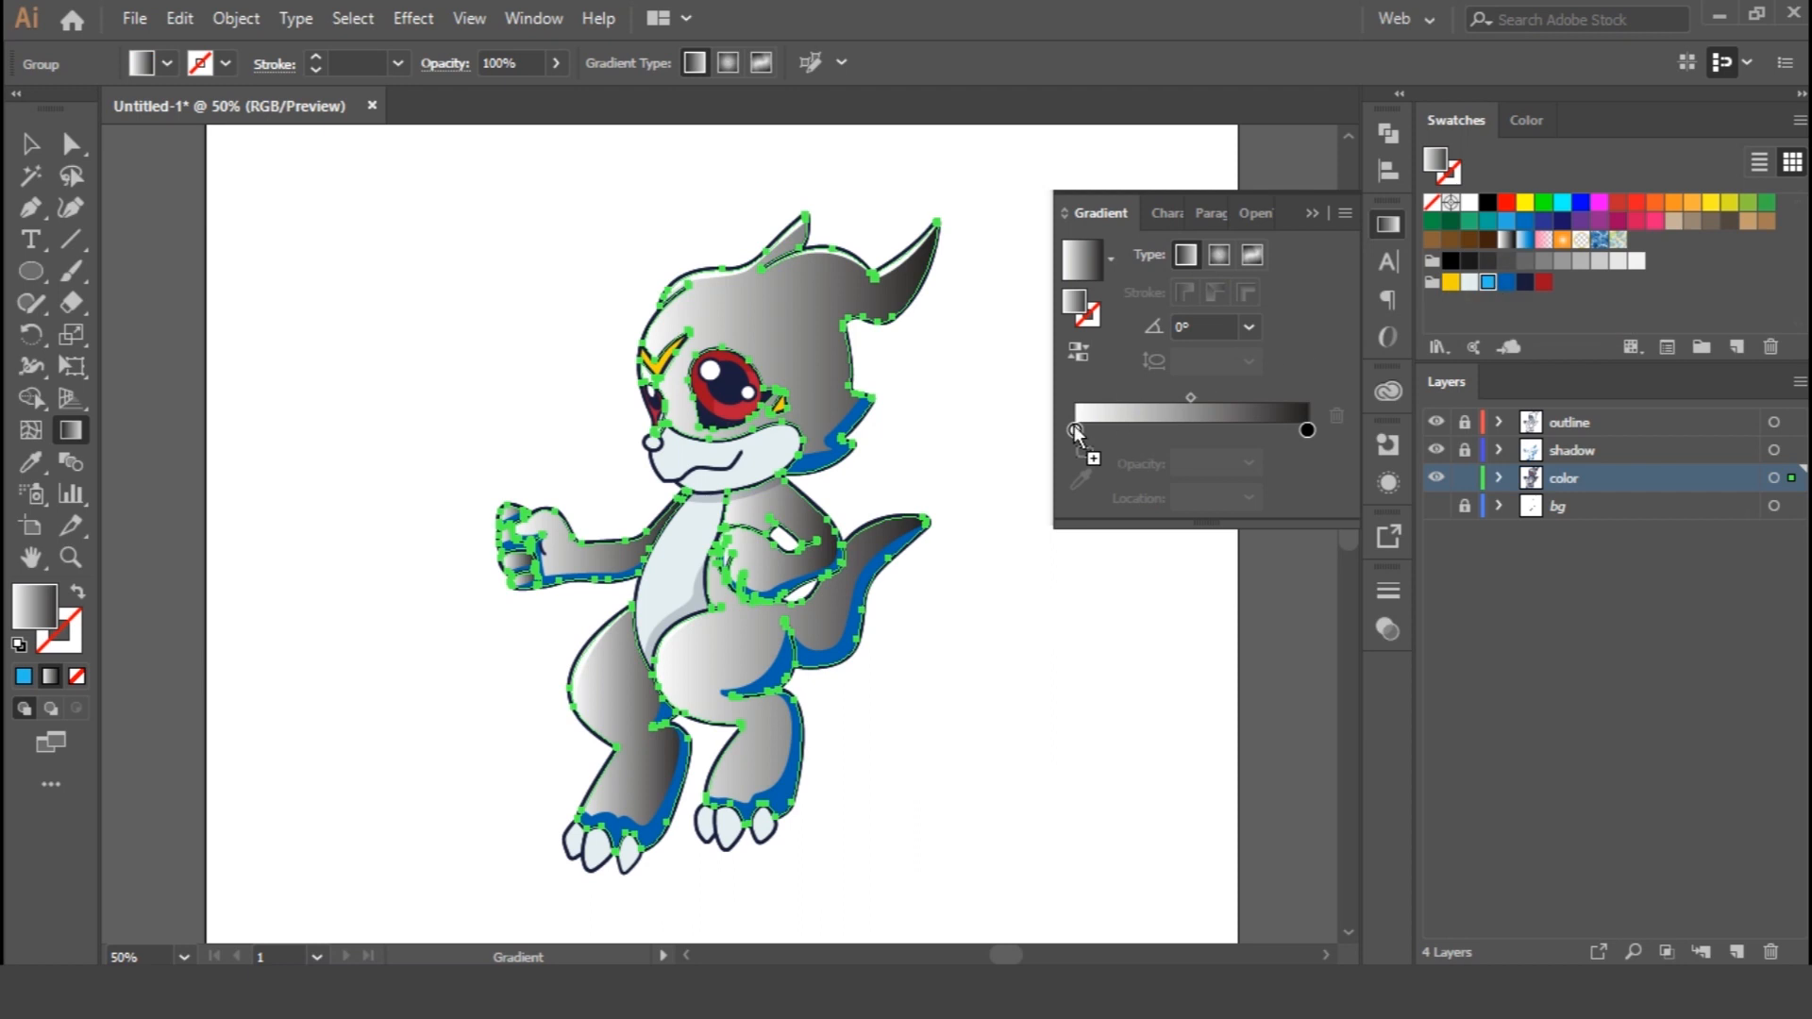
left_click_drag(1326, 431, 1308, 431)
left_click(1387, 227)
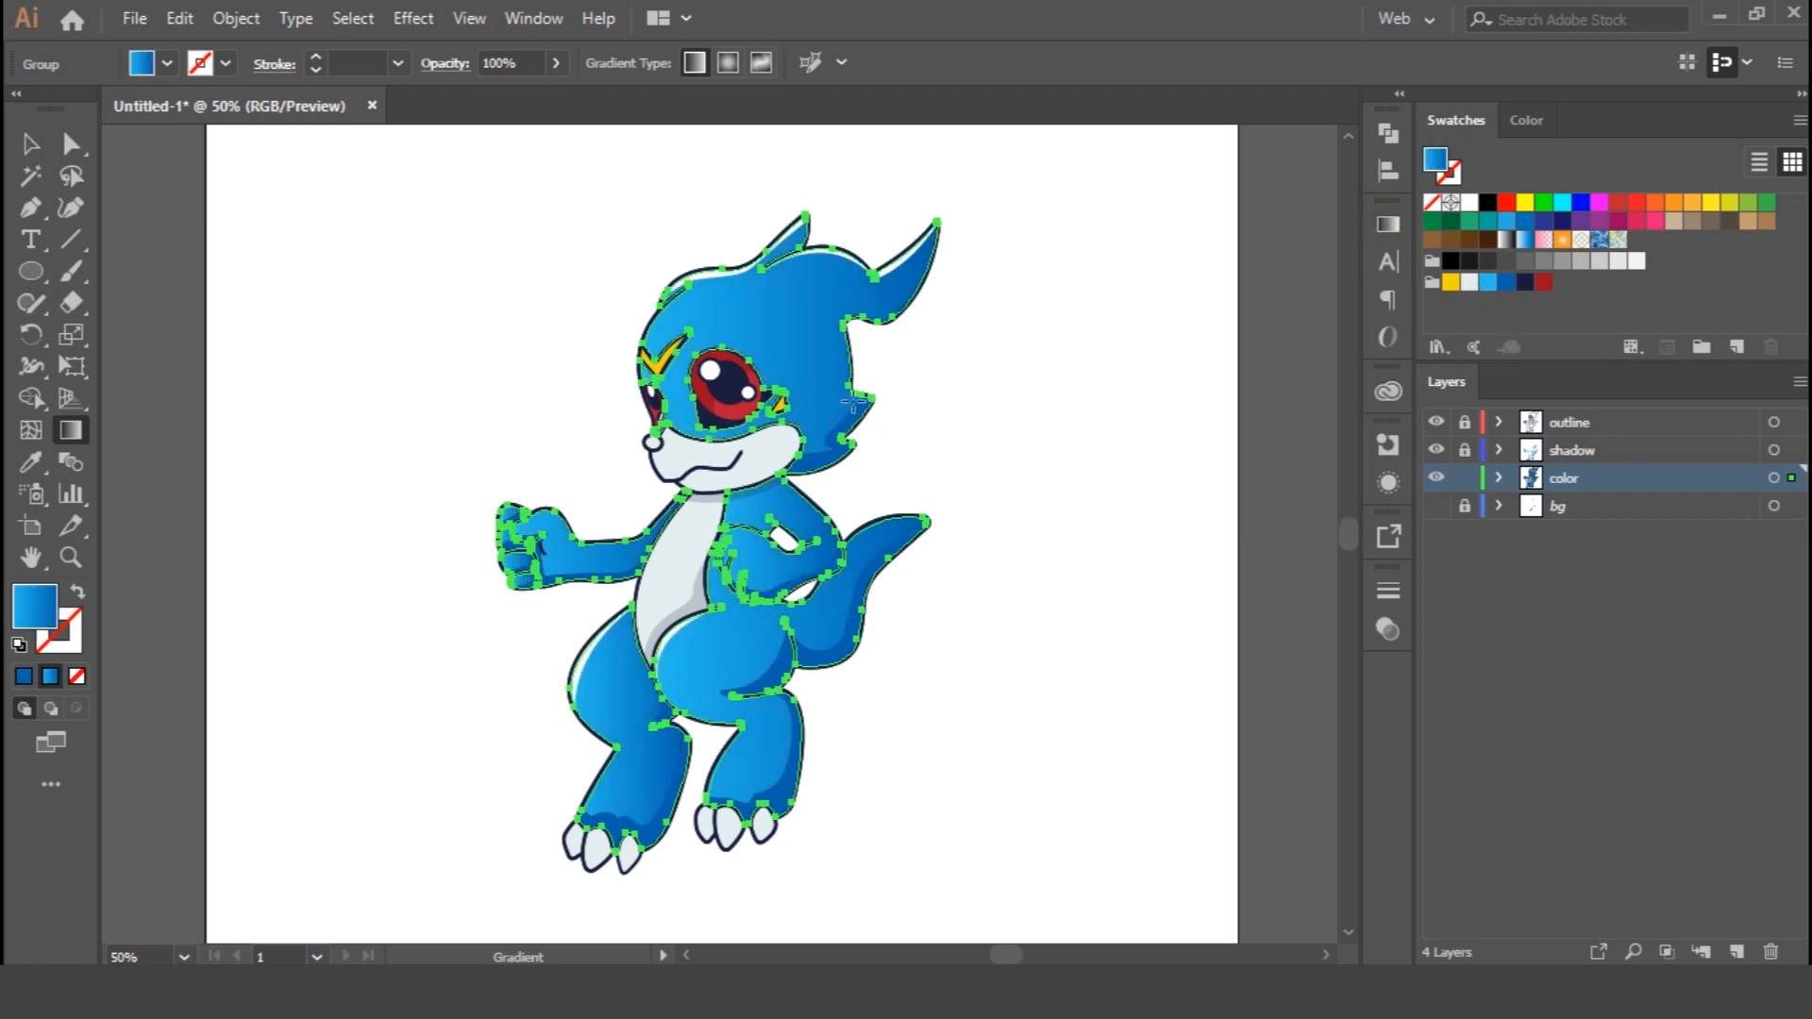
Try several diagonal gradient directions across the whole blue body group, running from the upper left down to the feet and tail
left_click_drag(598, 320, 821, 740)
left_click_drag(516, 349, 764, 698)
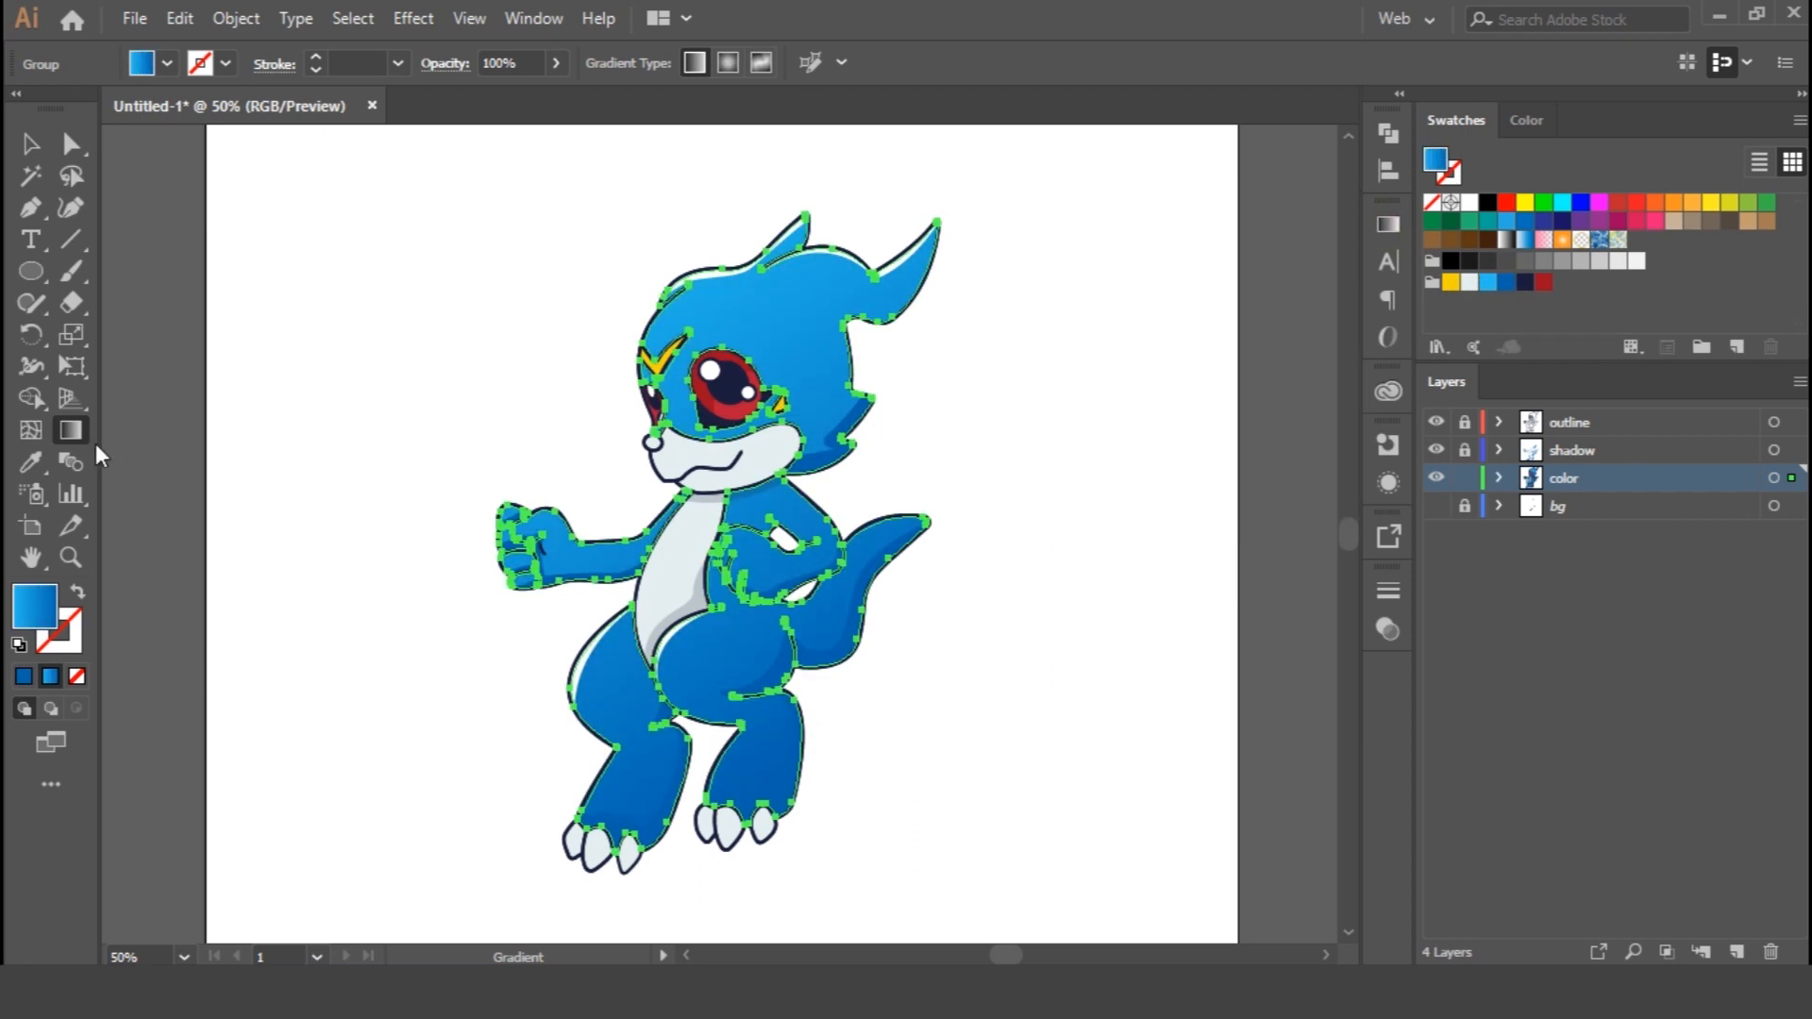
left_click_drag(529, 459, 1035, 835)
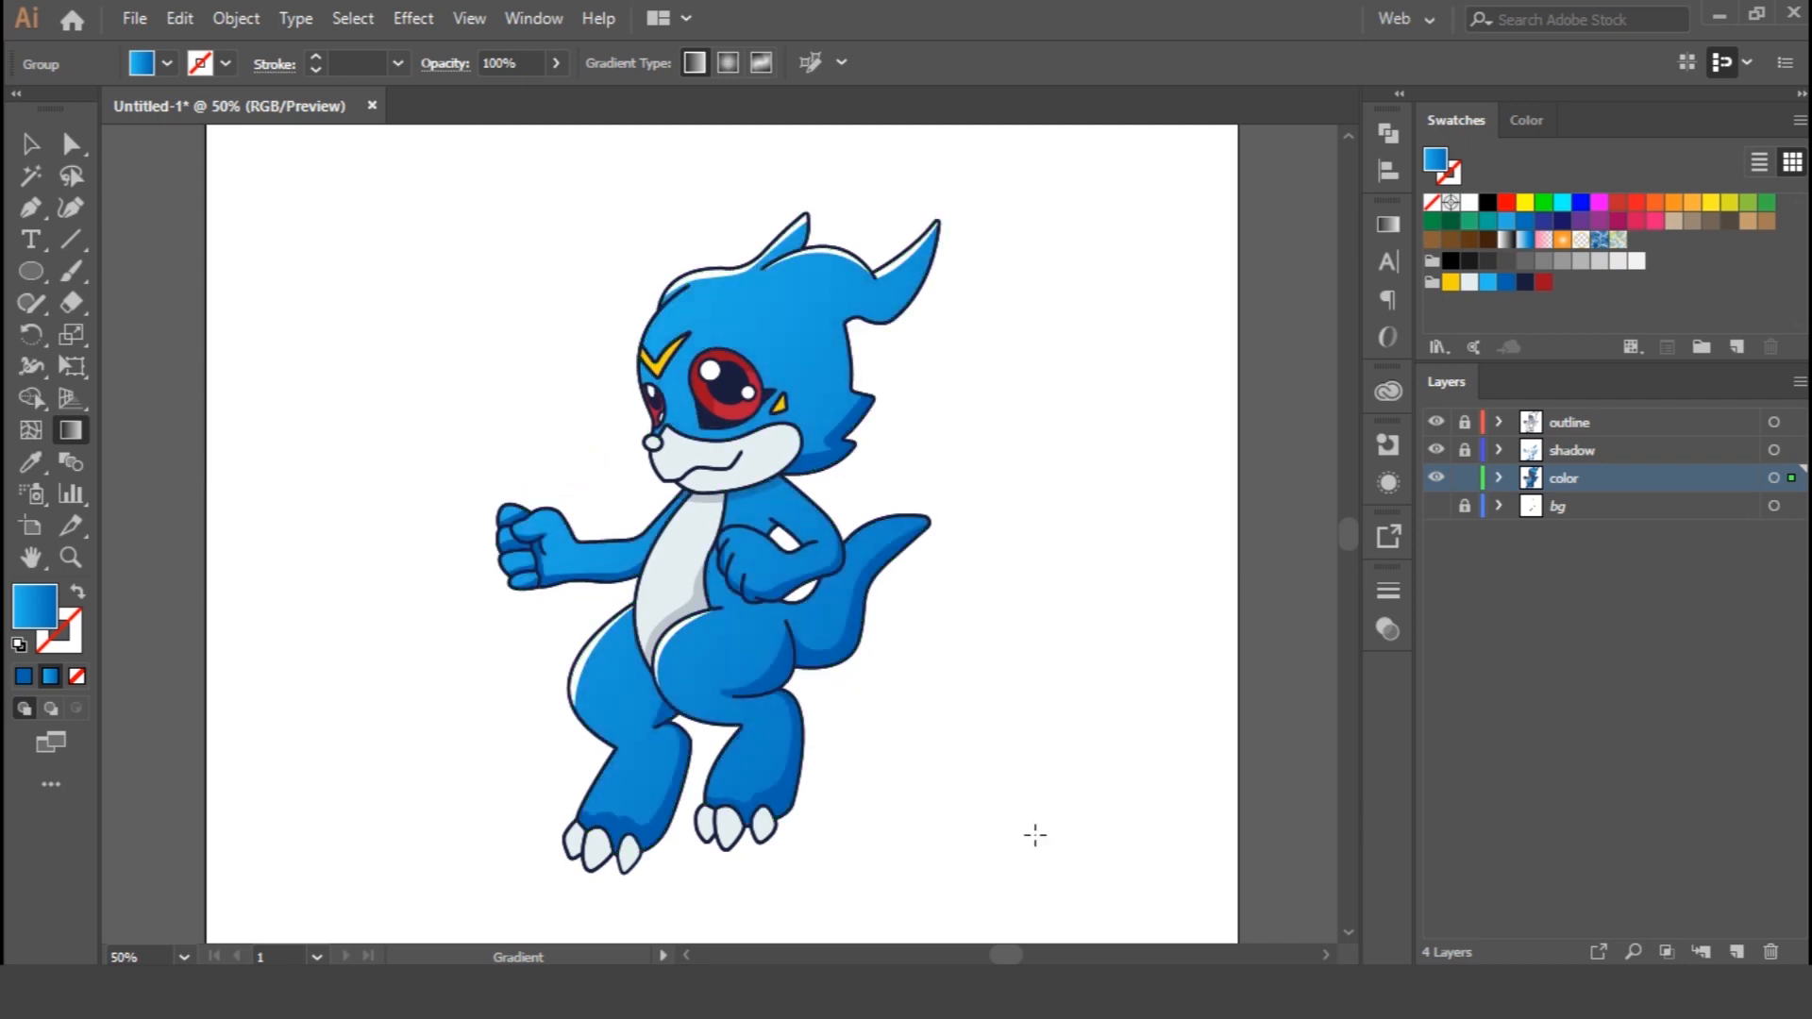
key("v")
left_click(428, 542)
left_click(31, 208)
left_click(77, 431)
left_click(817, 335, "ctrl")
left_click_drag(542, 349, 1031, 738)
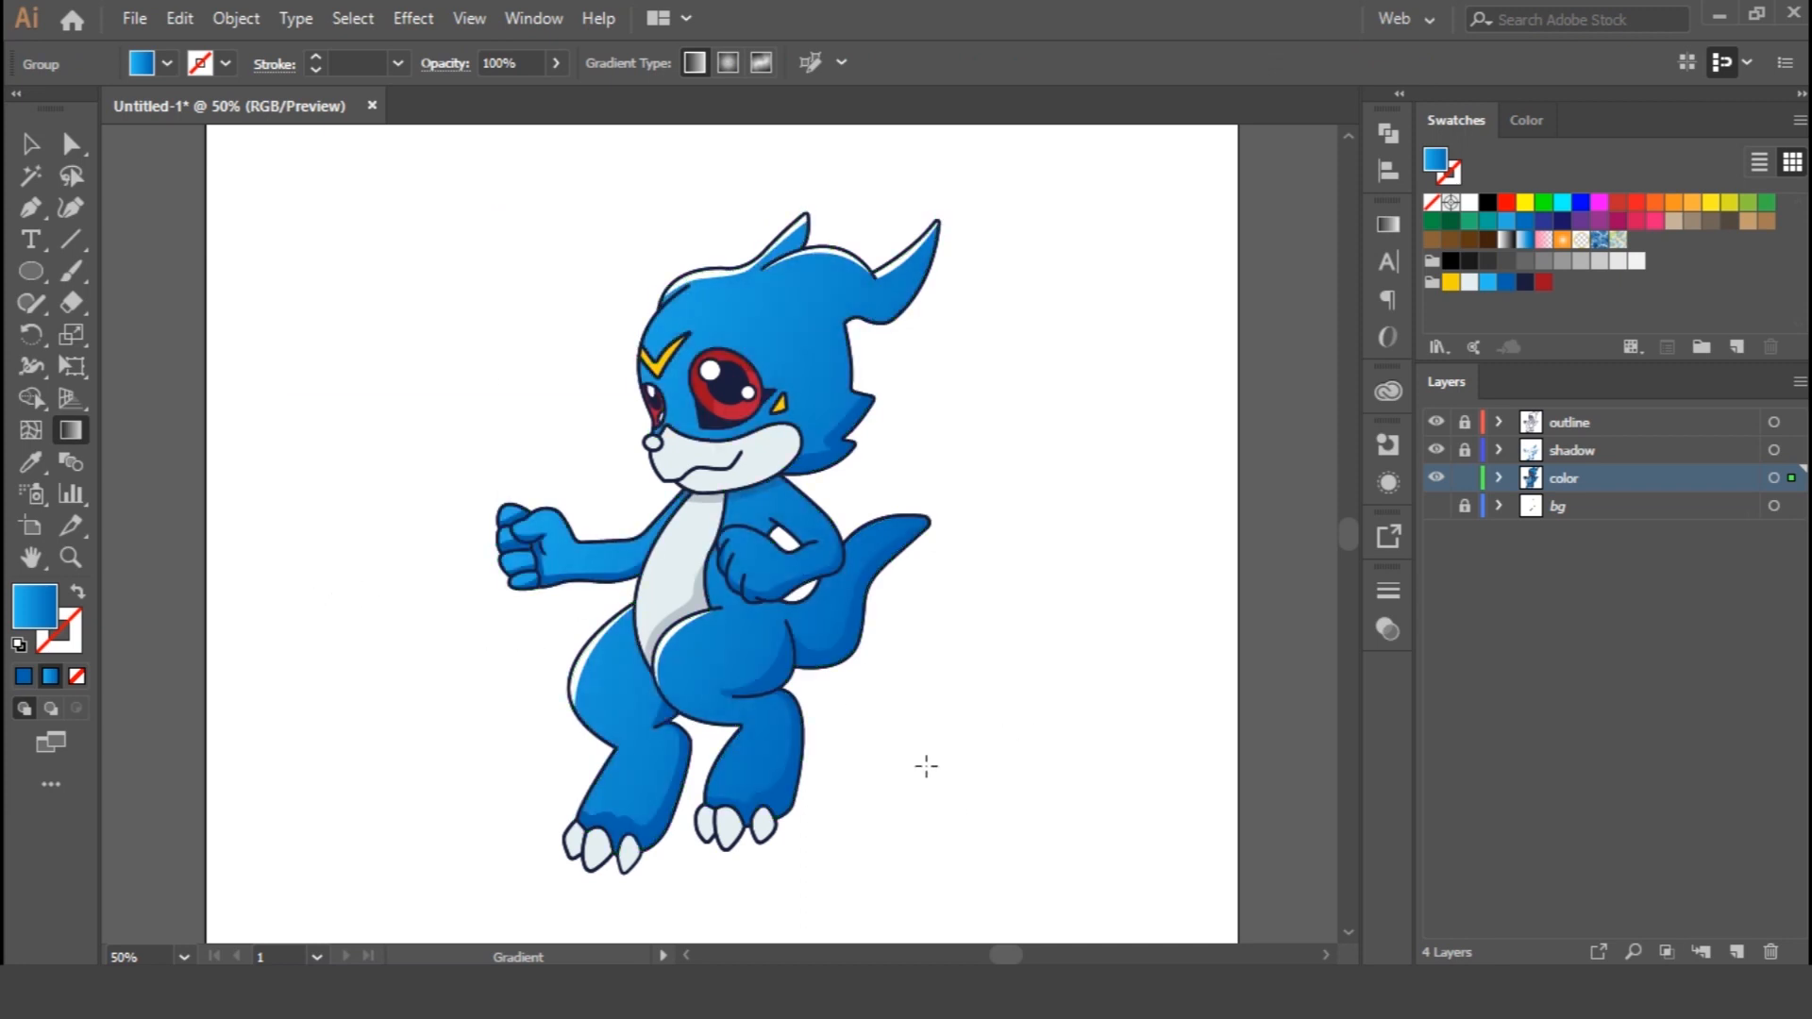
Redraw the body's gradient diagonally, starting well above the far fist and ending beside the near foot
left_click(810, 62)
key("Return")
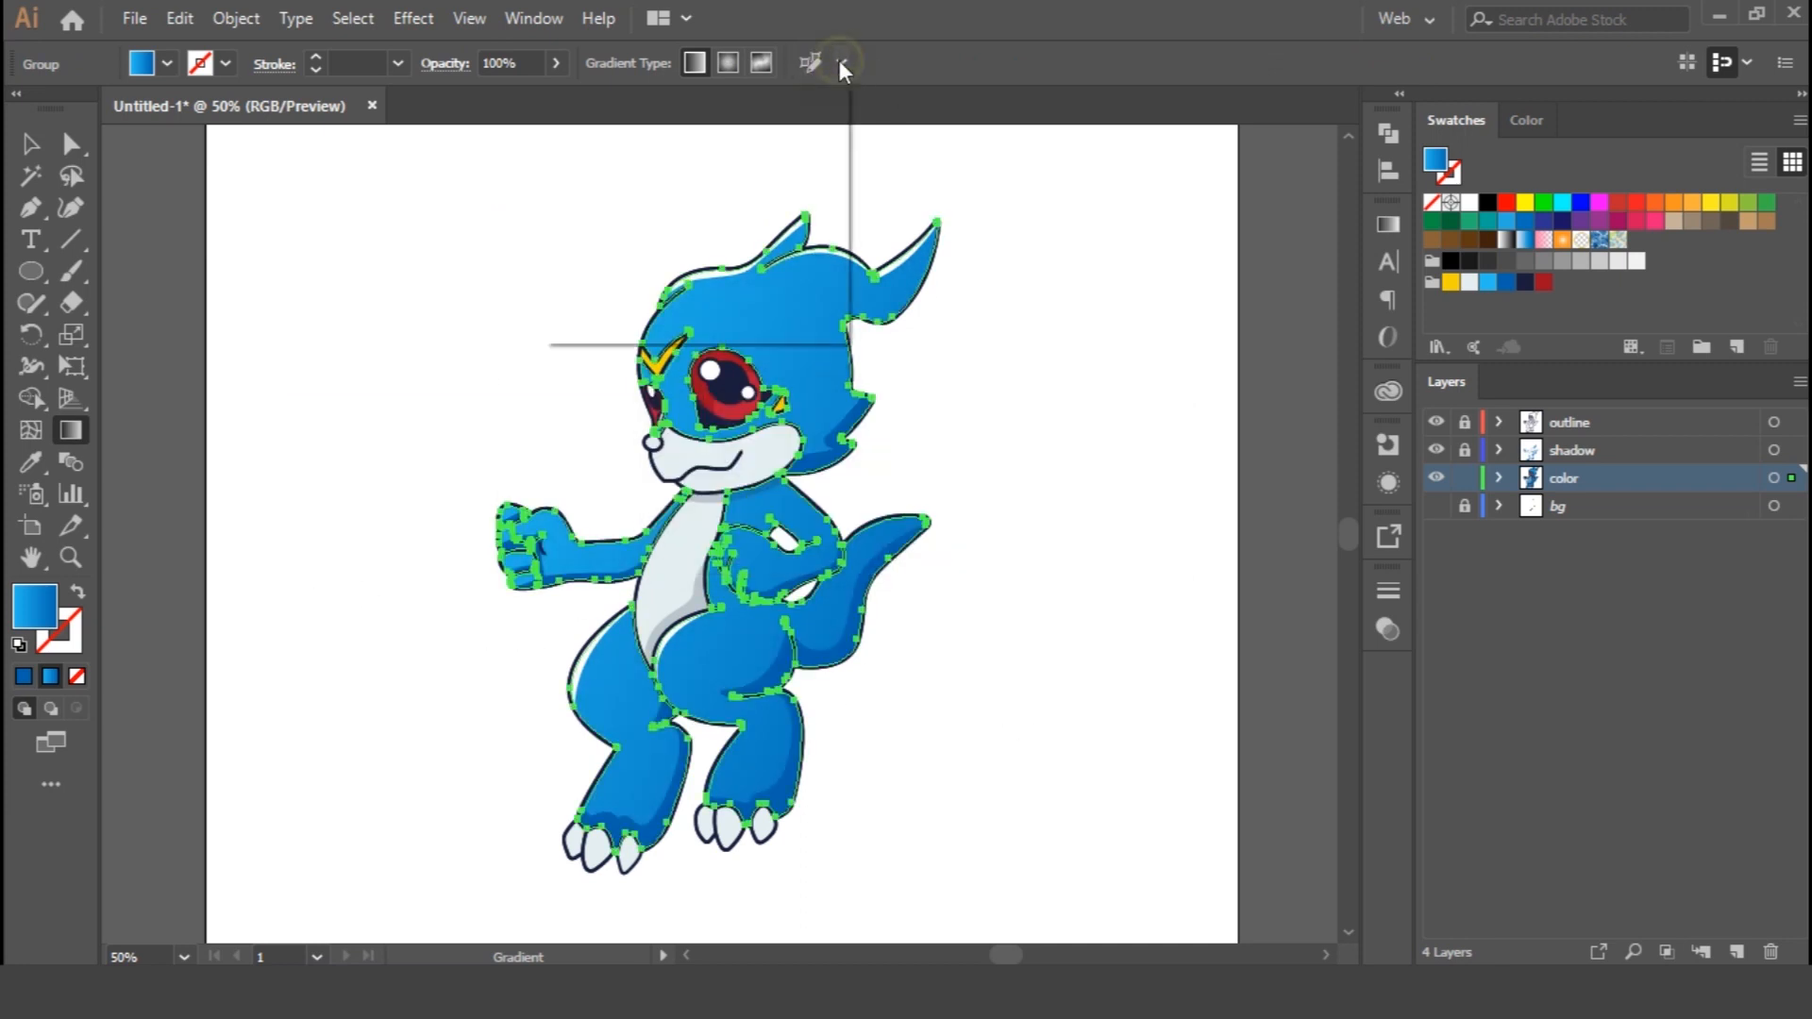
left_click(433, 274)
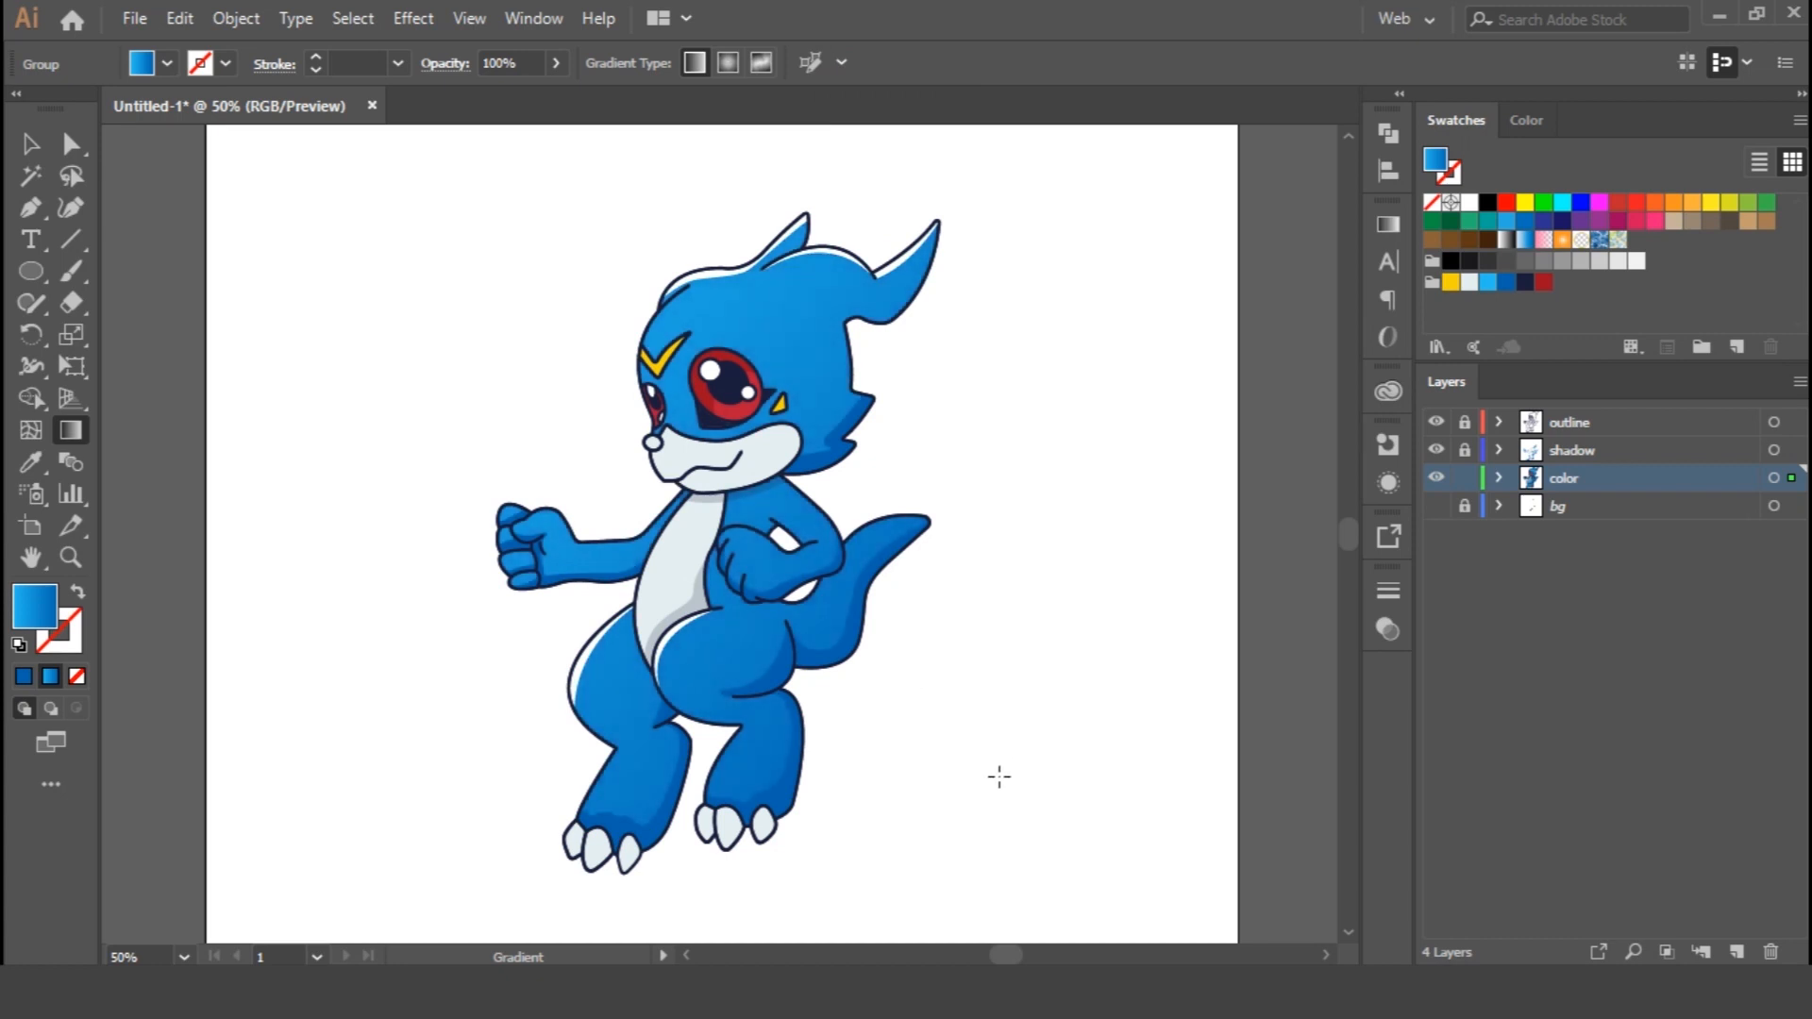
left_click_drag(1133, 869, 1193, 916)
left_click_drag(433, 258, 906, 735)
Add a light blue middle stop from the swatches to the body group's gradient
scroll(906, 735, "down", 2)
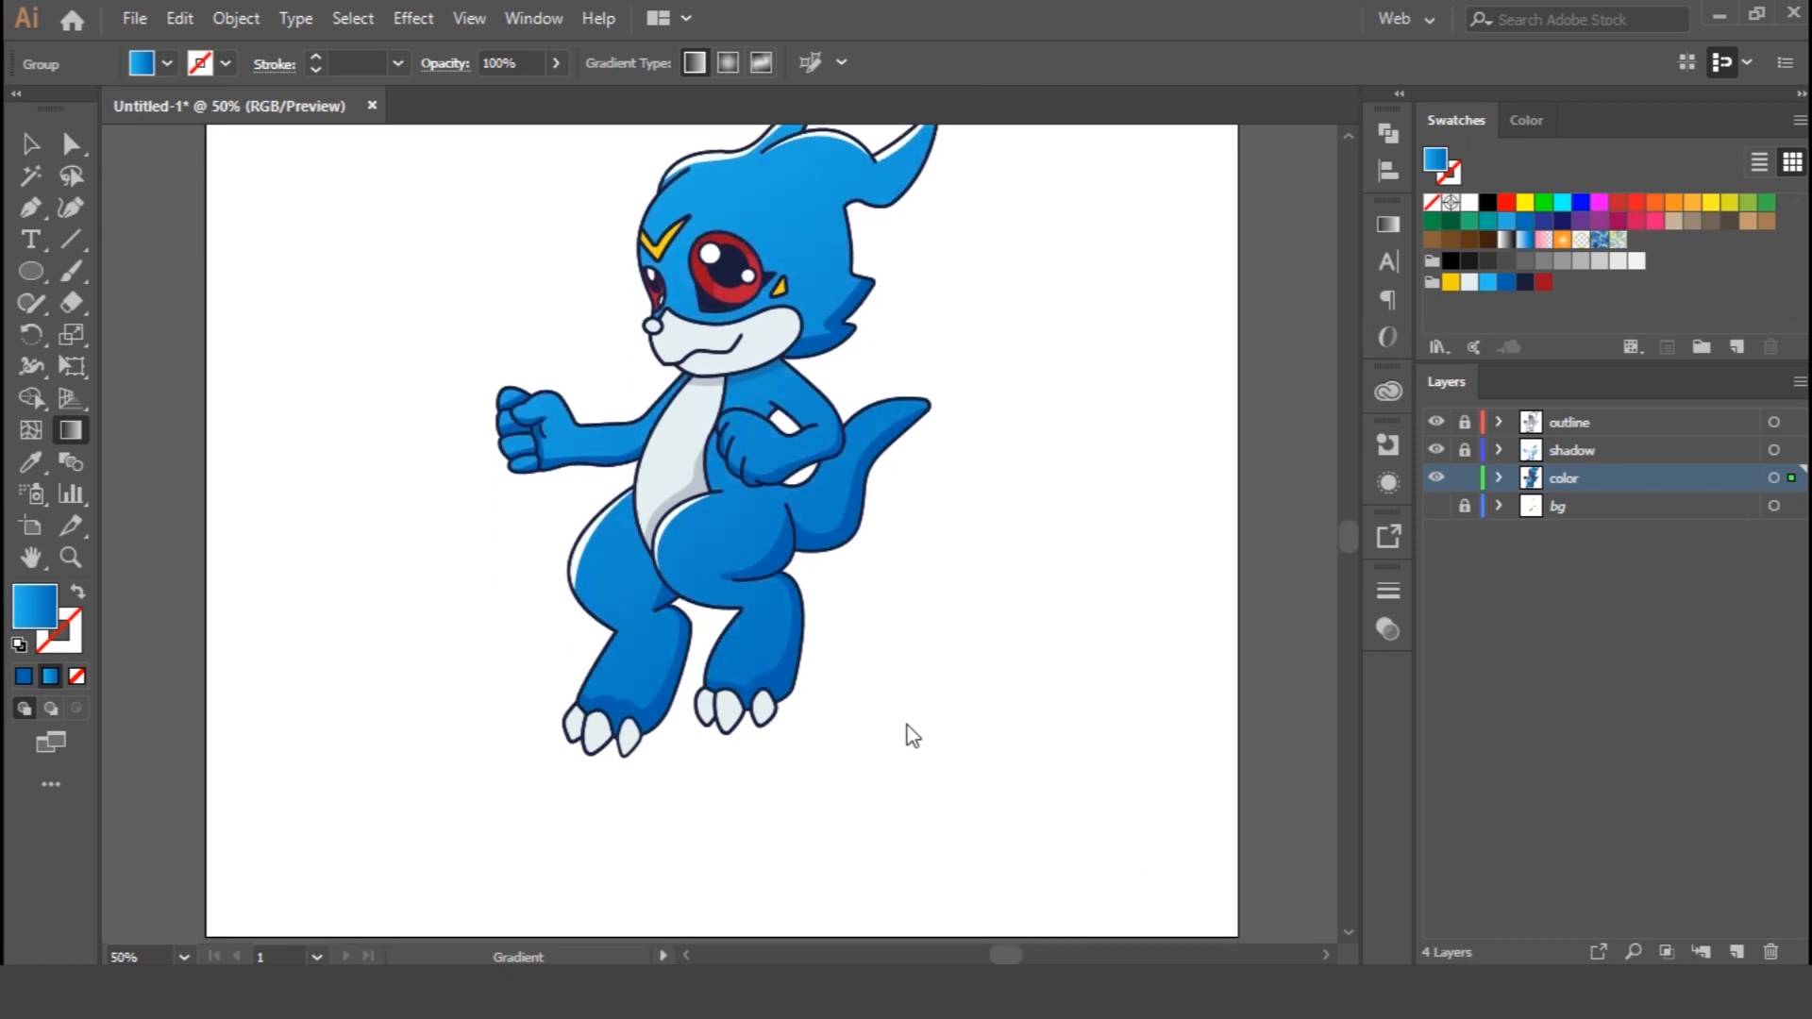
key("ctrl+a")
left_click(1395, 483)
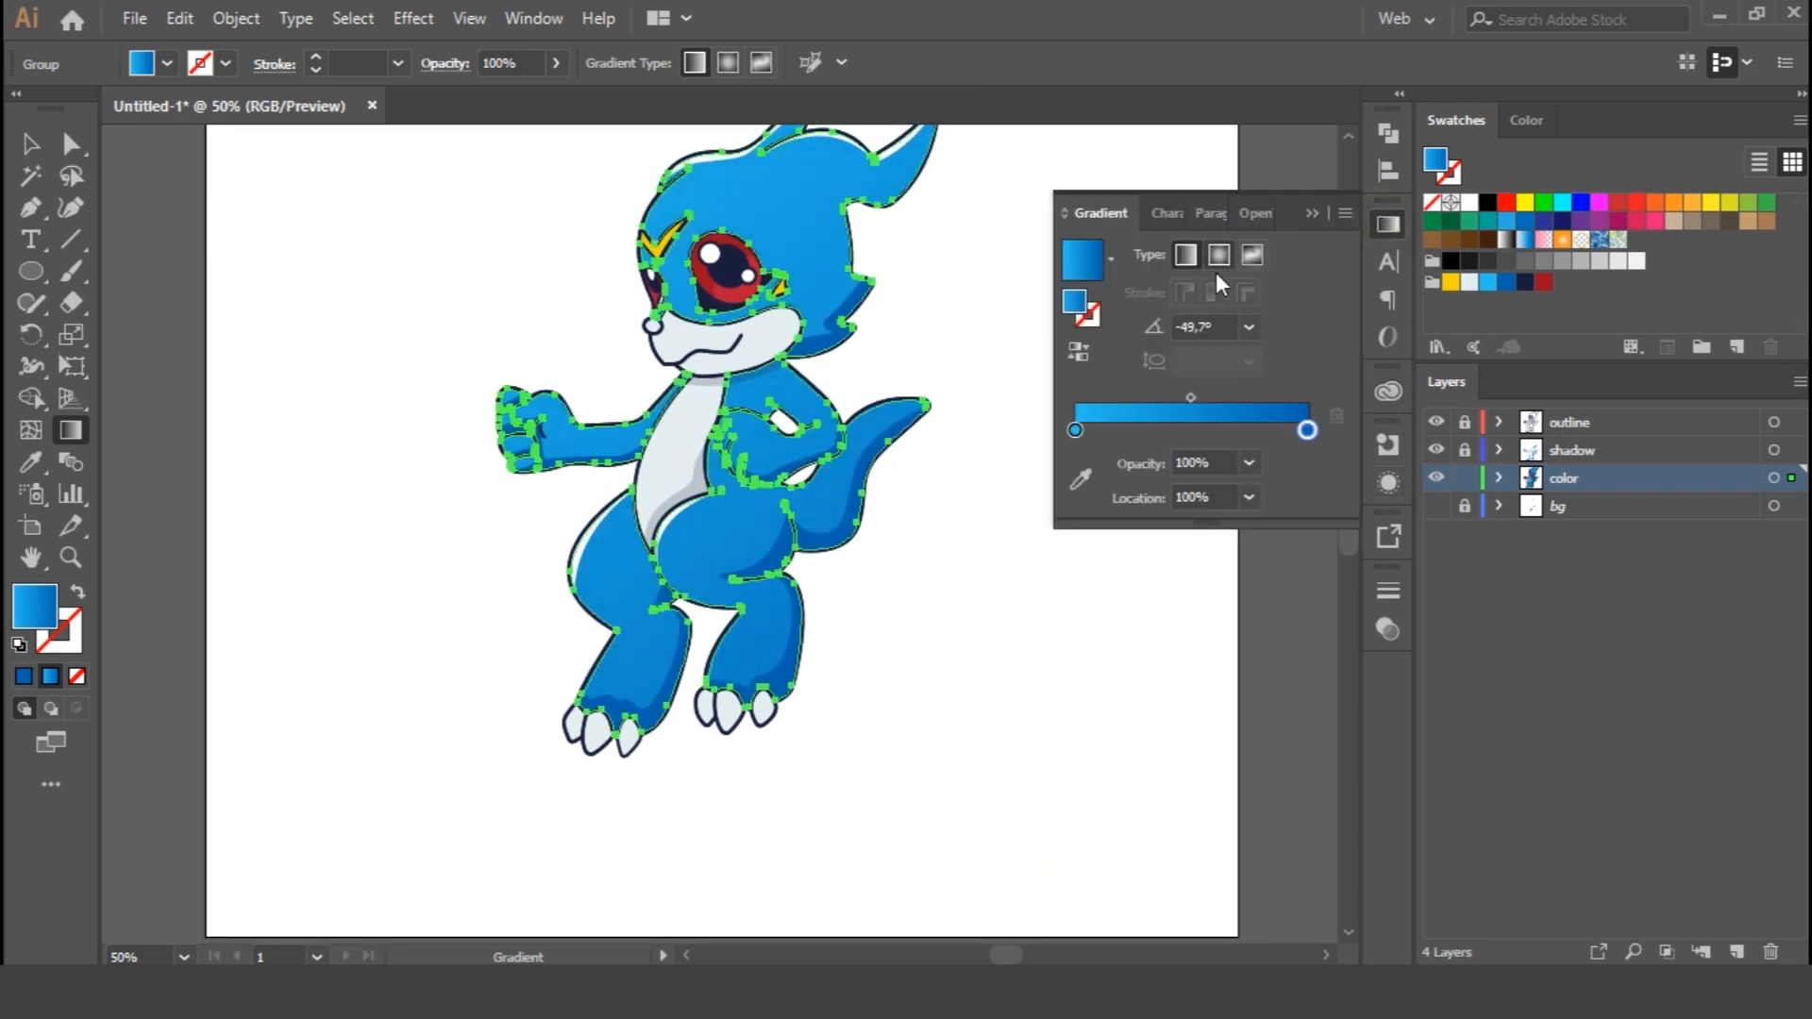
left_click(1187, 430)
left_click_drag(1490, 283, 1193, 426)
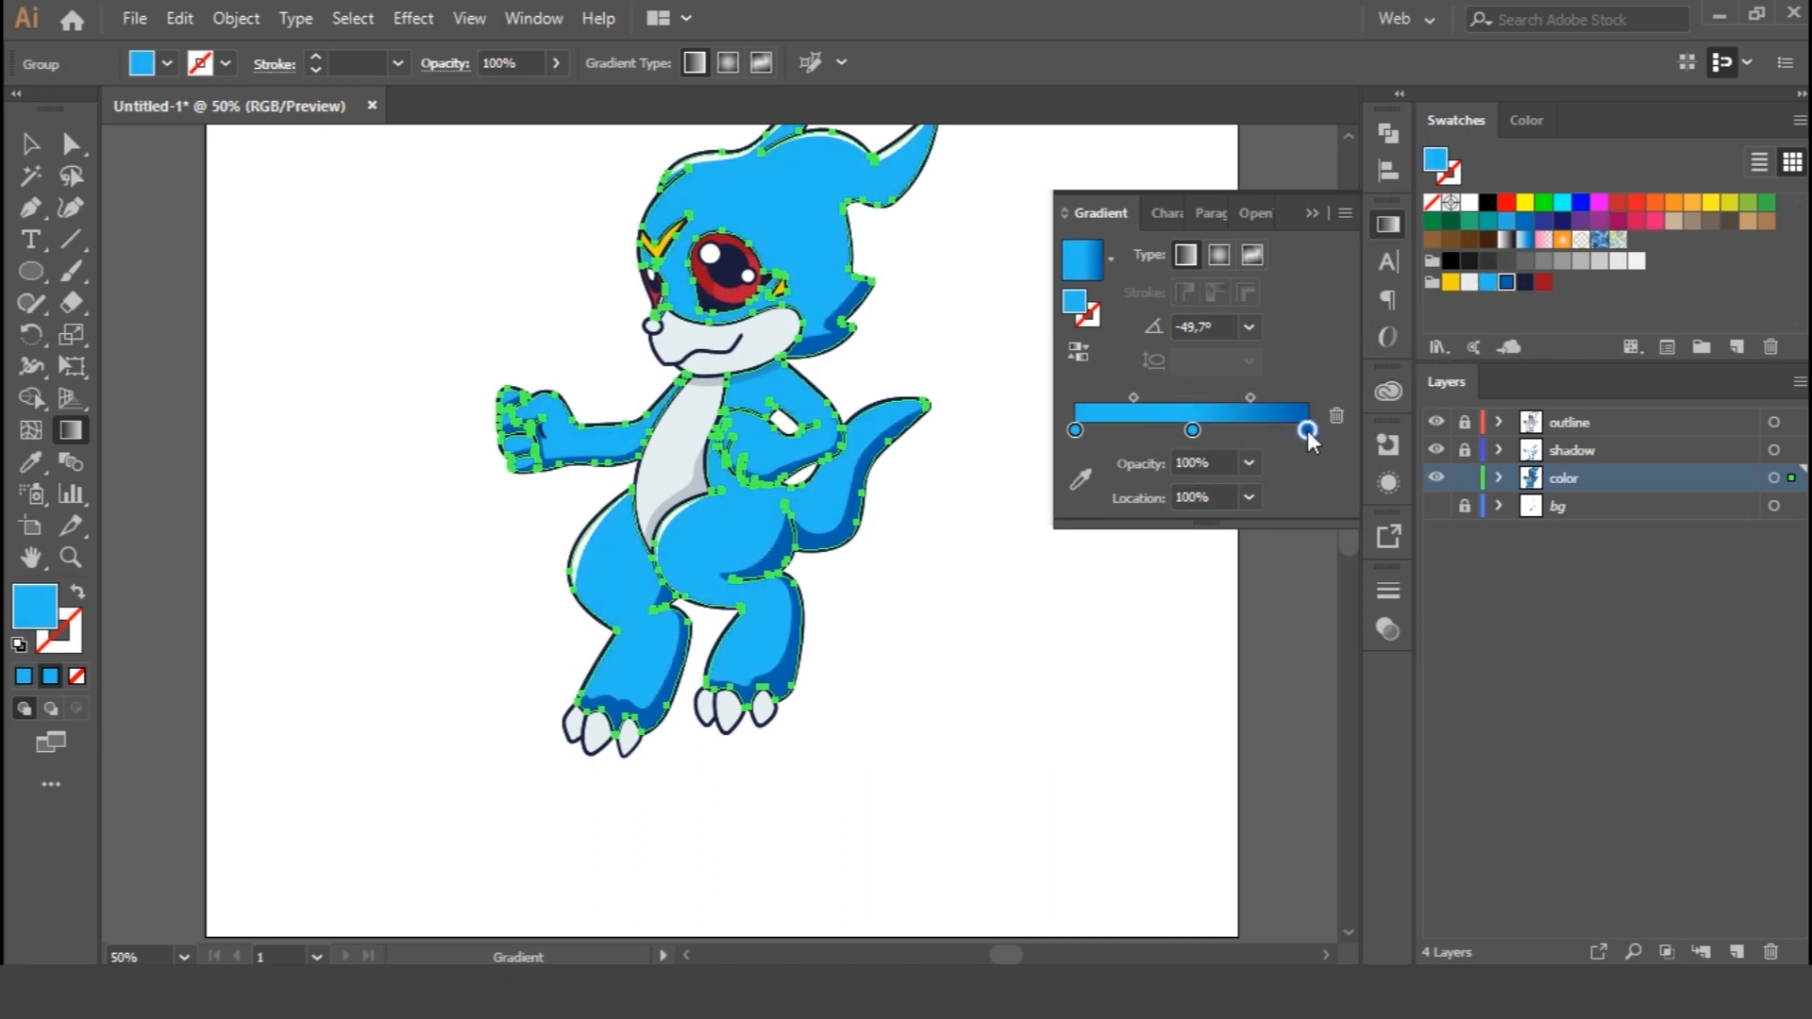
Lighten the gradient's first stop to hue 195.68°, saturation 69.02% and brightness 100%
double_click(1075, 431)
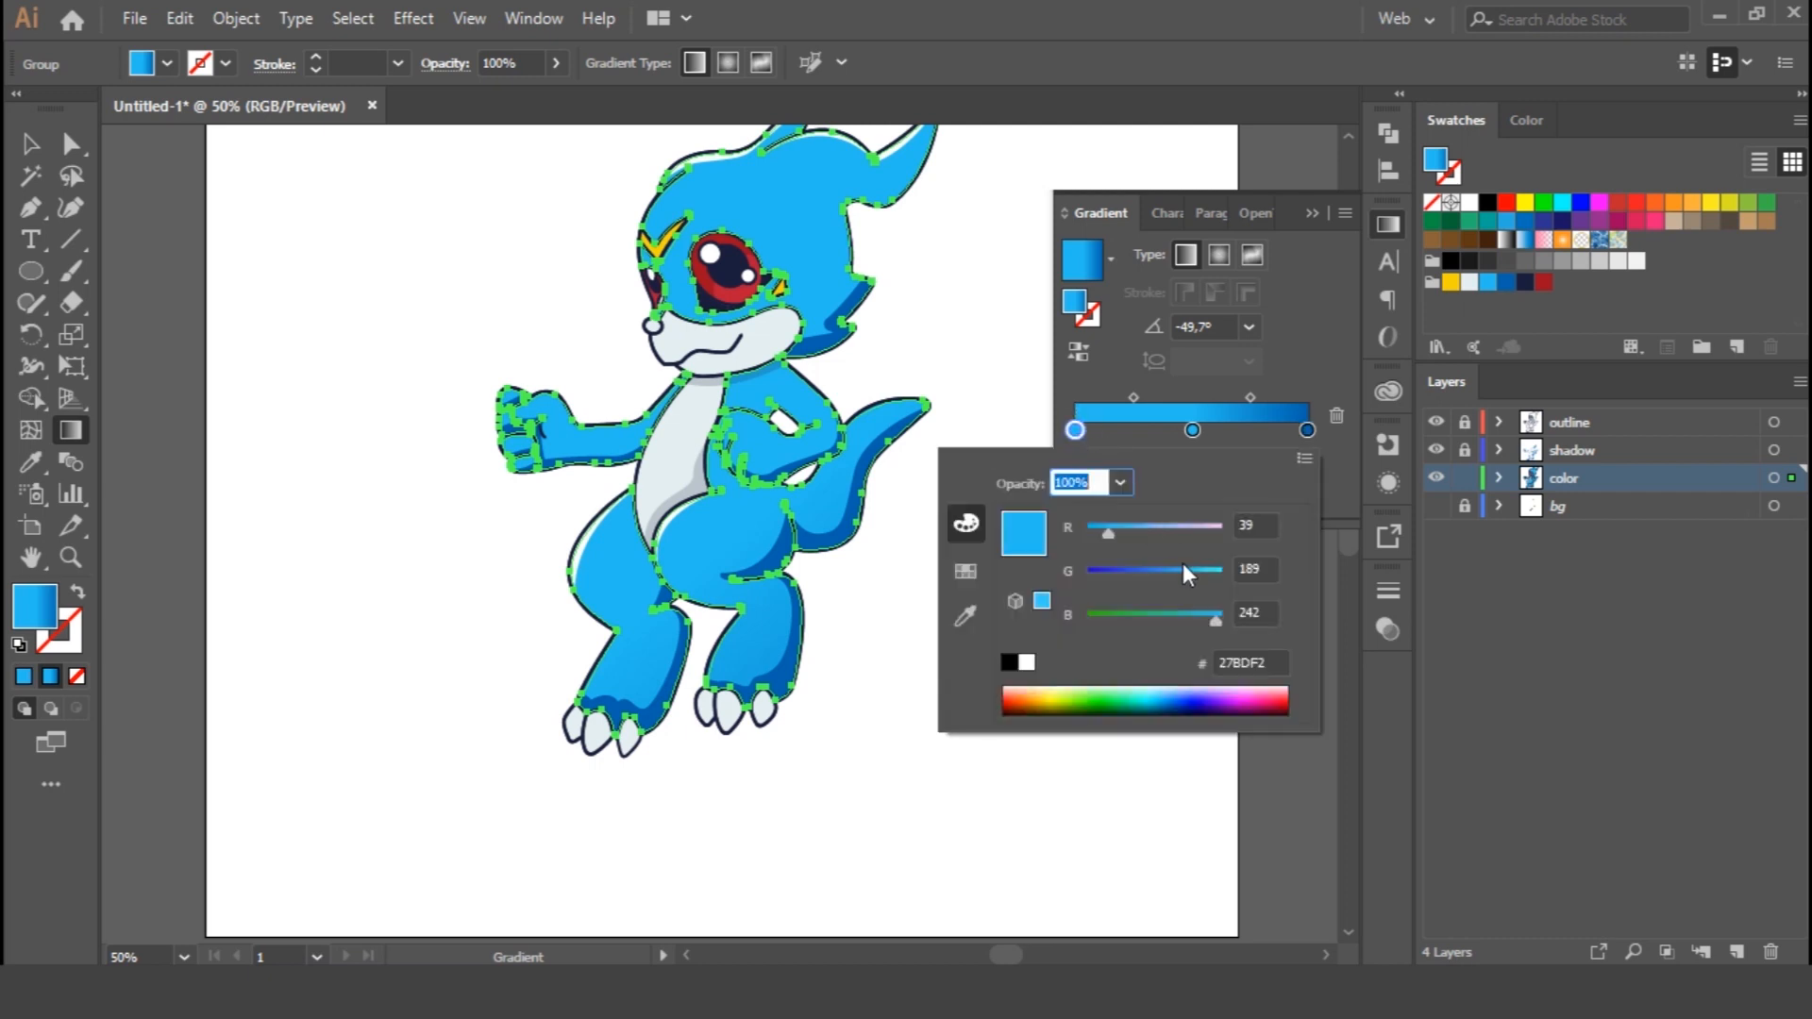
left_click(1305, 458)
left_click(1369, 518)
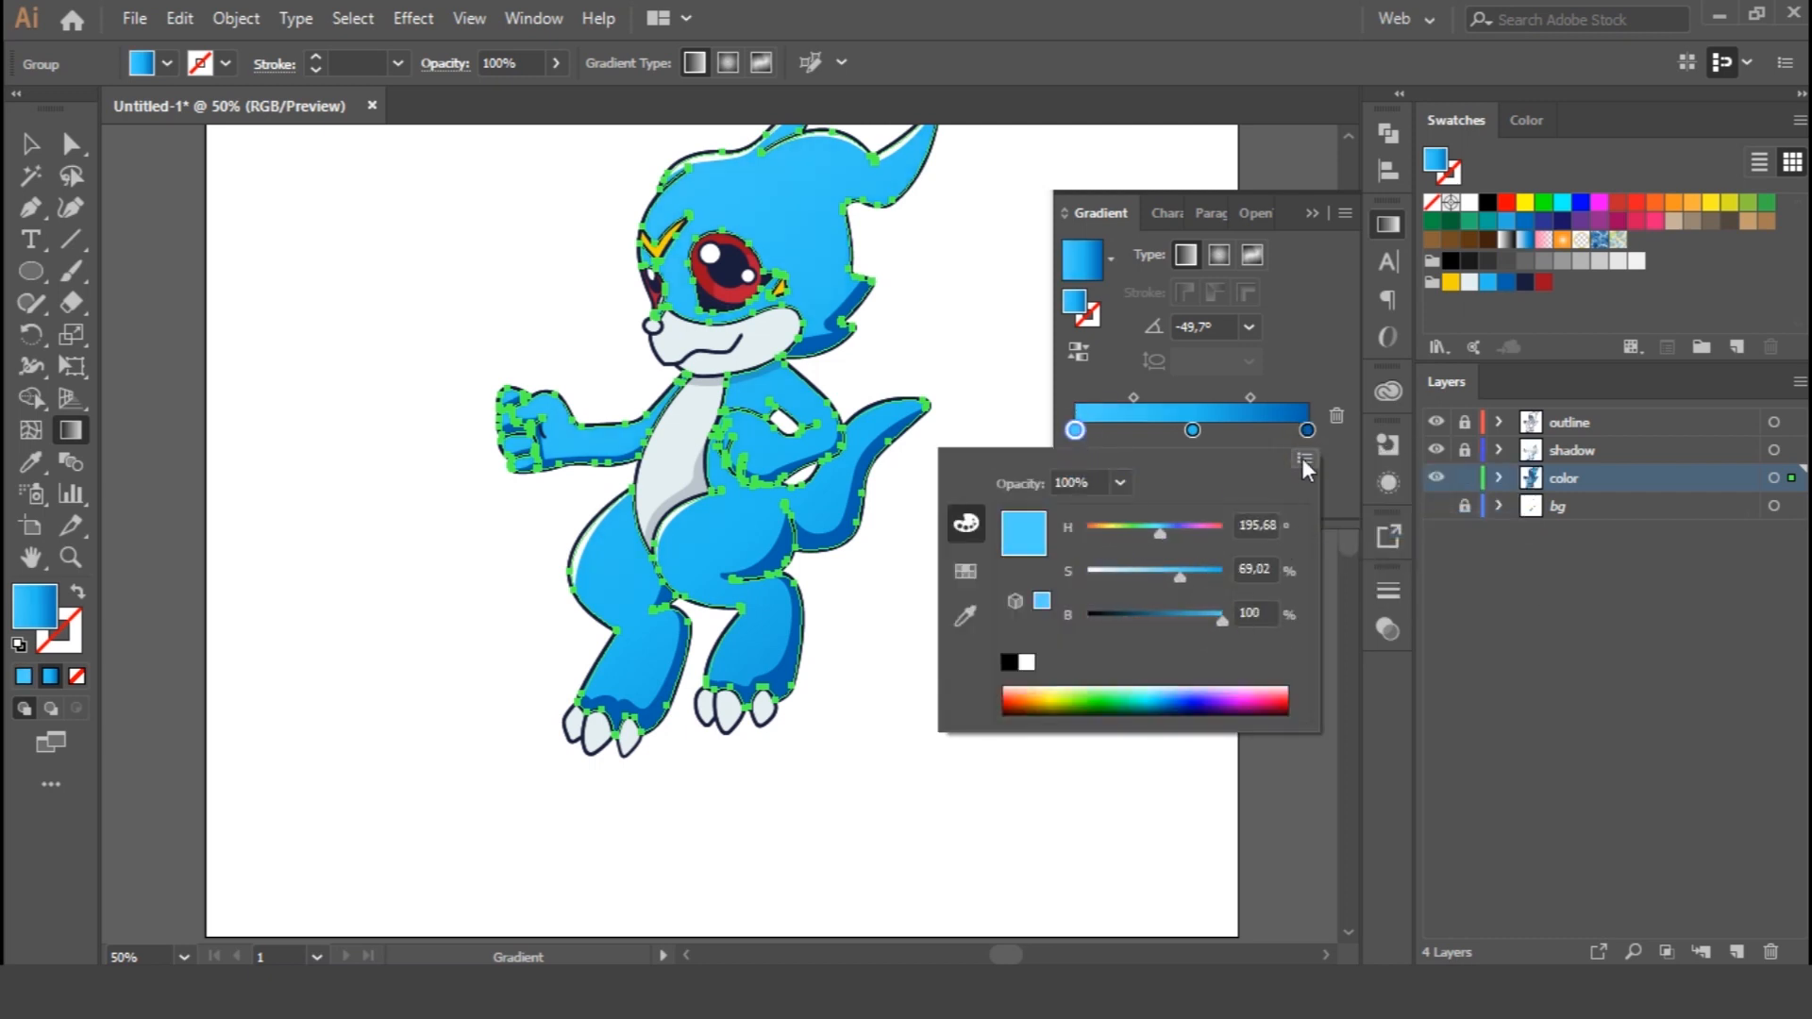
left_click(1311, 344)
left_click(1387, 221)
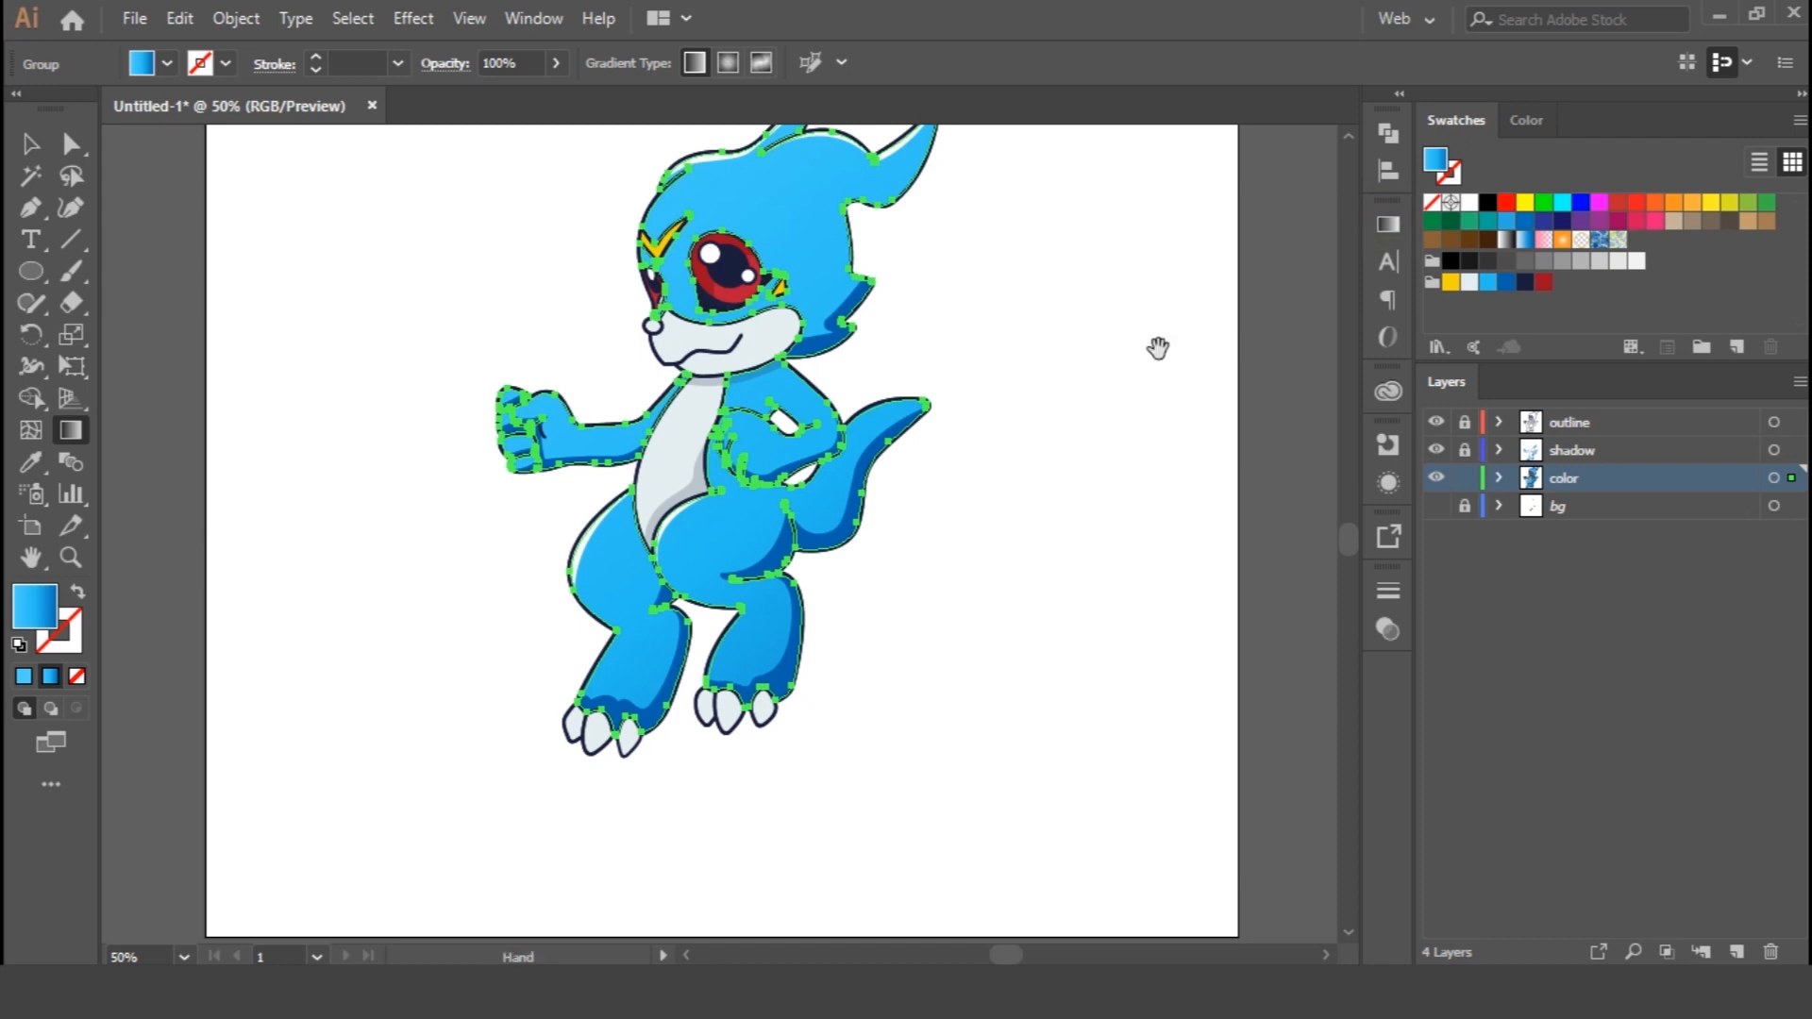
Stretch the three-stop gradient diagonally across the body from beyond the head's upper left to the lower right past the tail
left_click_drag(737, 278, 745, 360)
left_click_drag(415, 275, 911, 665)
left_click_drag(465, 186, 971, 696)
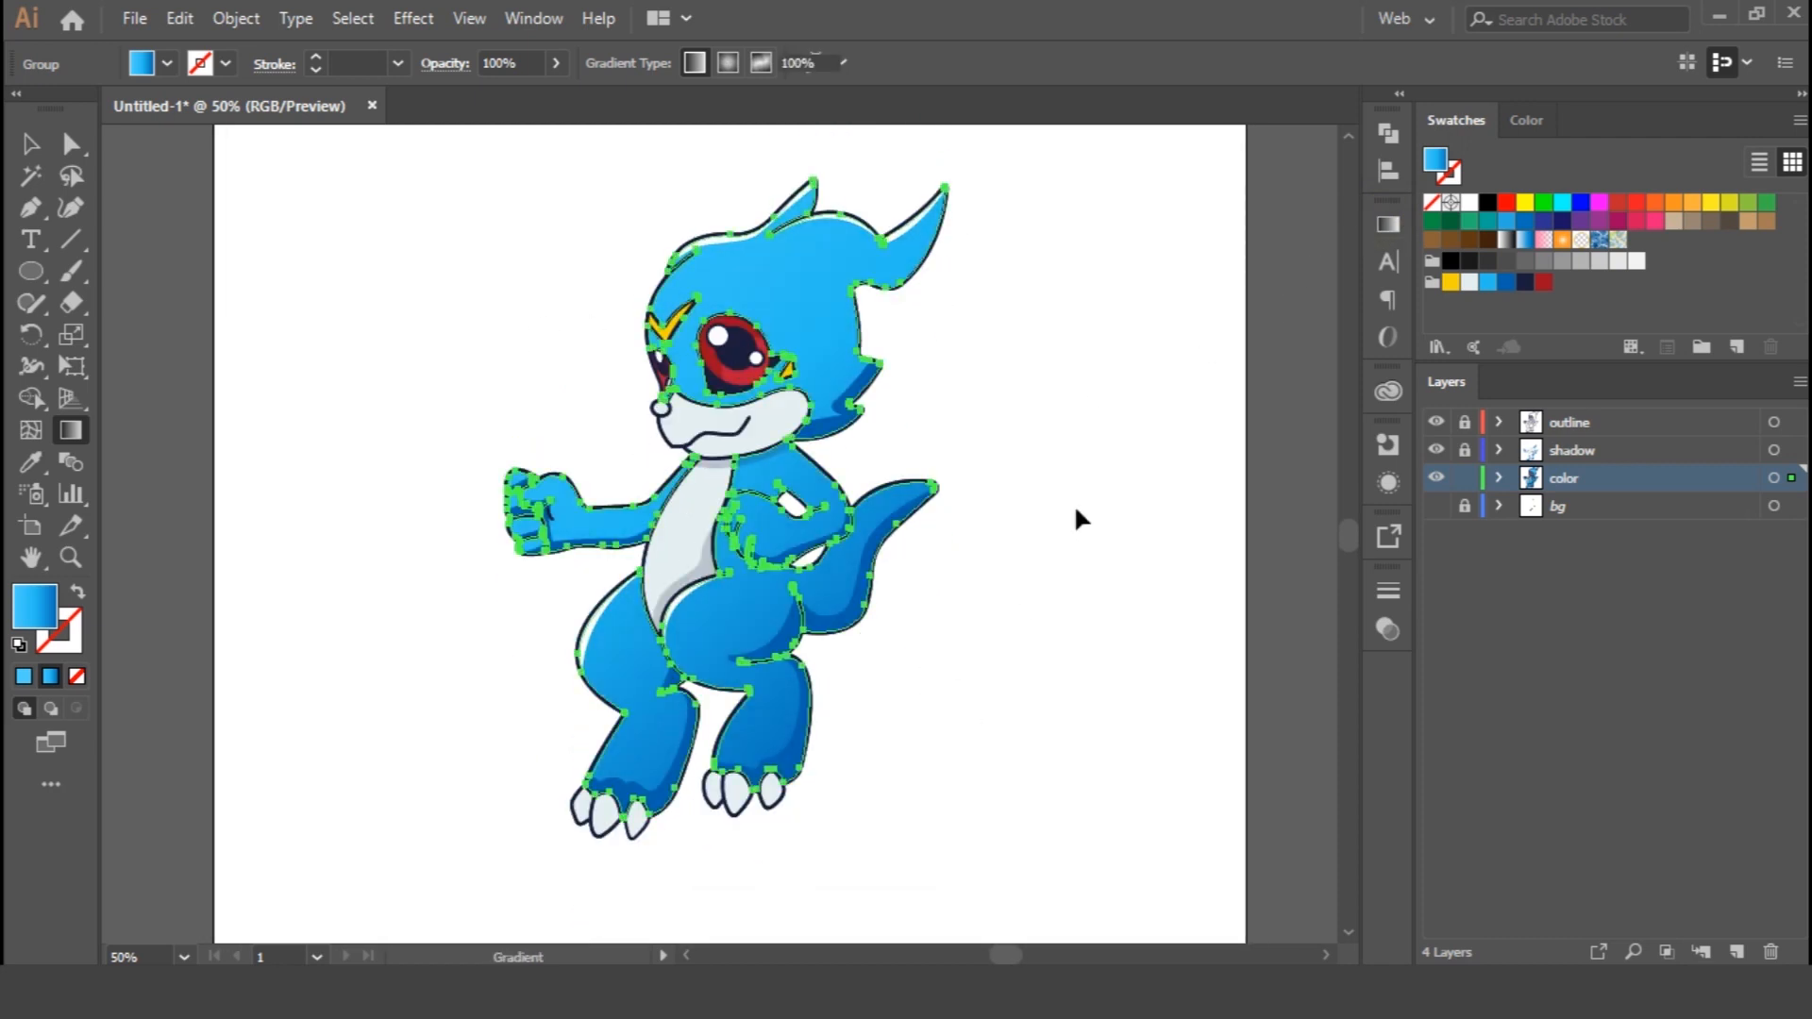
key("v")
left_click(1133, 433)
Create an artboard-sized square with the Rectangle tool on the color layer and send it to the back
key("ctrl+0")
left_click_drag(30, 268, 133, 272)
left_click(457, 389)
key("Return")
right_click(970, 563)
mouse_move(1133, 419)
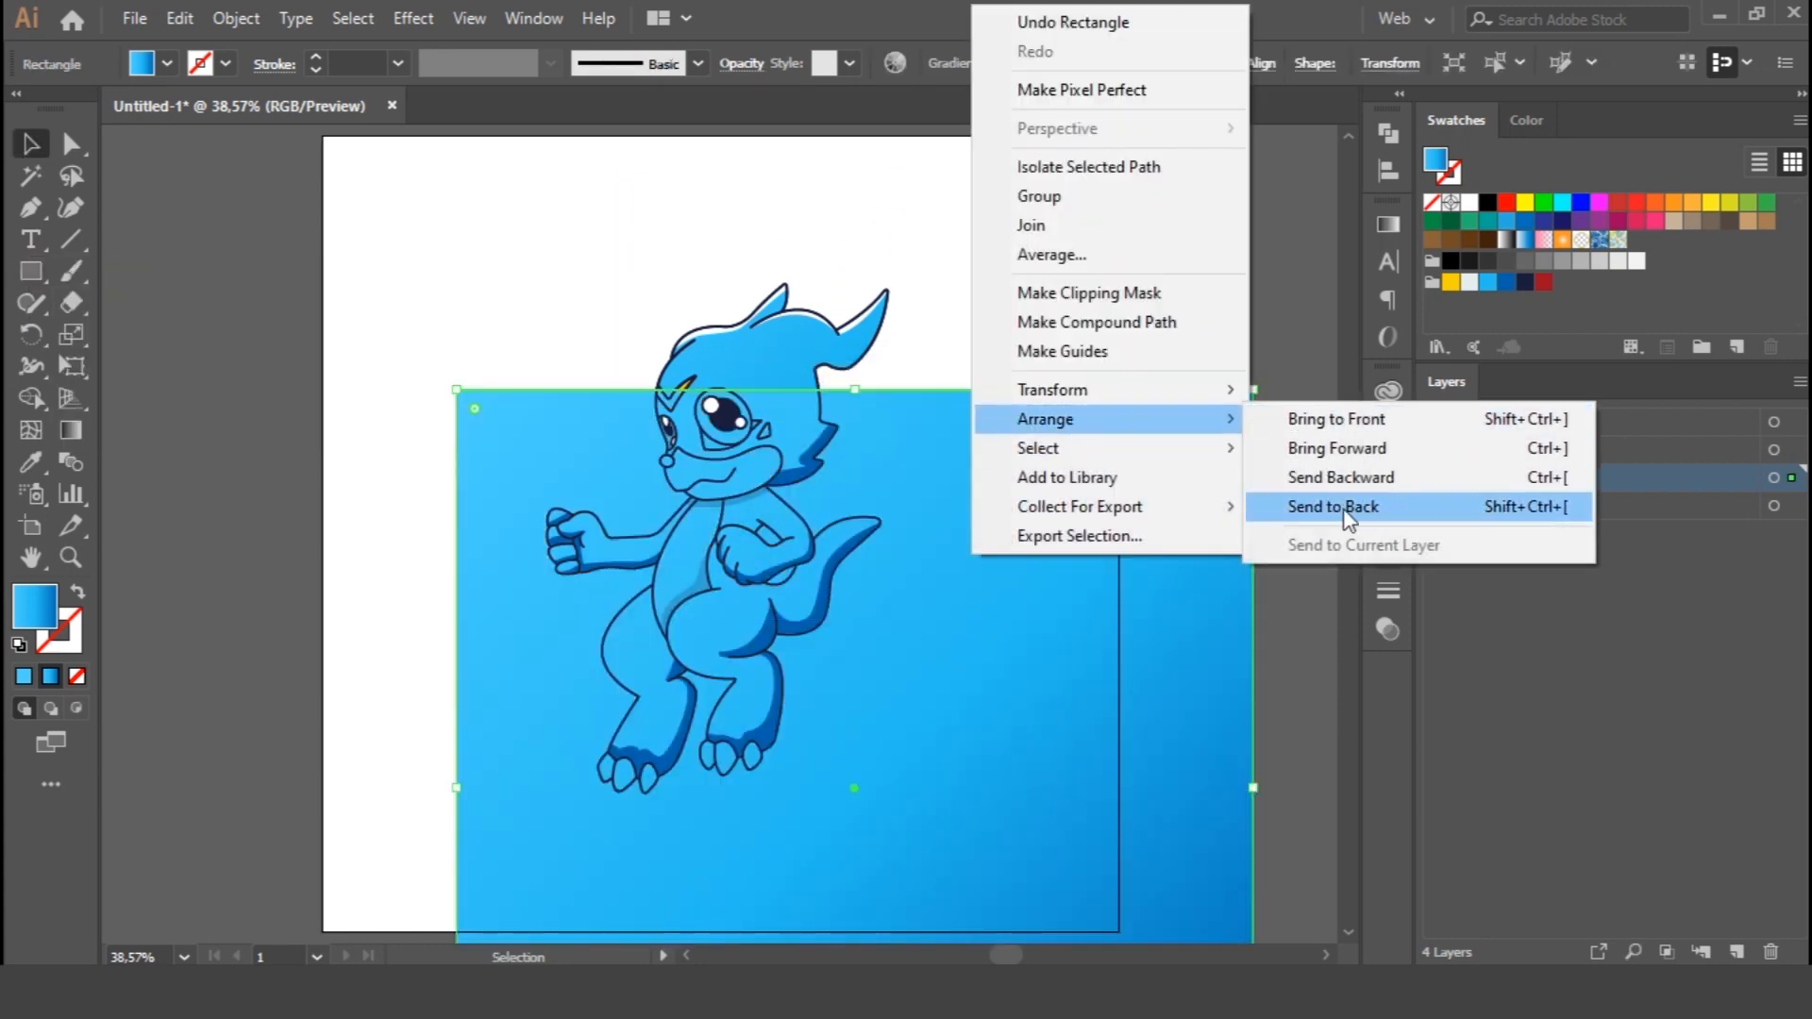
left_click(1345, 511)
right_click(1071, 412)
left_click(1106, 546)
left_click(1106, 546)
Centre the background square on the artboard both horizontally and vertically
left_click(1386, 171)
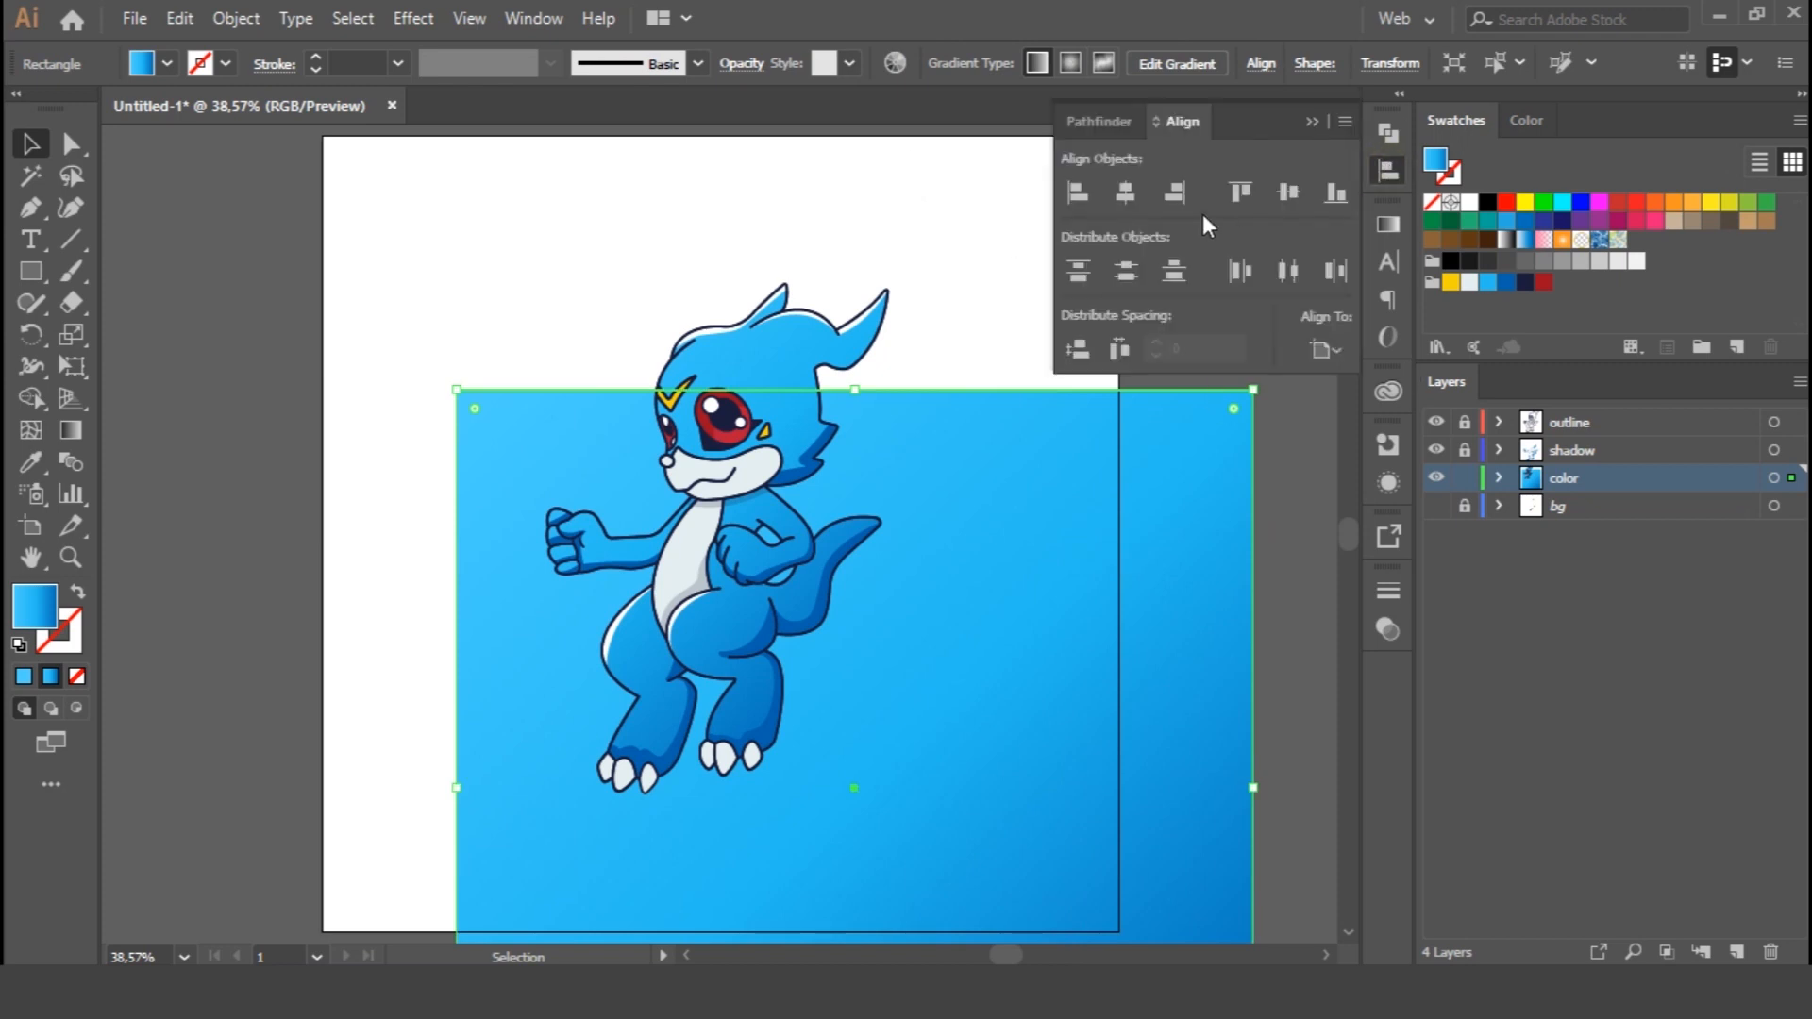
left_click(1125, 192)
left_click(1290, 193)
left_click(1385, 172)
left_click(1239, 524)
Try light blue, dark red and yellow swatches on the background square and fill it with light blue
key("ctrl+minus")
left_click(897, 587)
left_click(1487, 284)
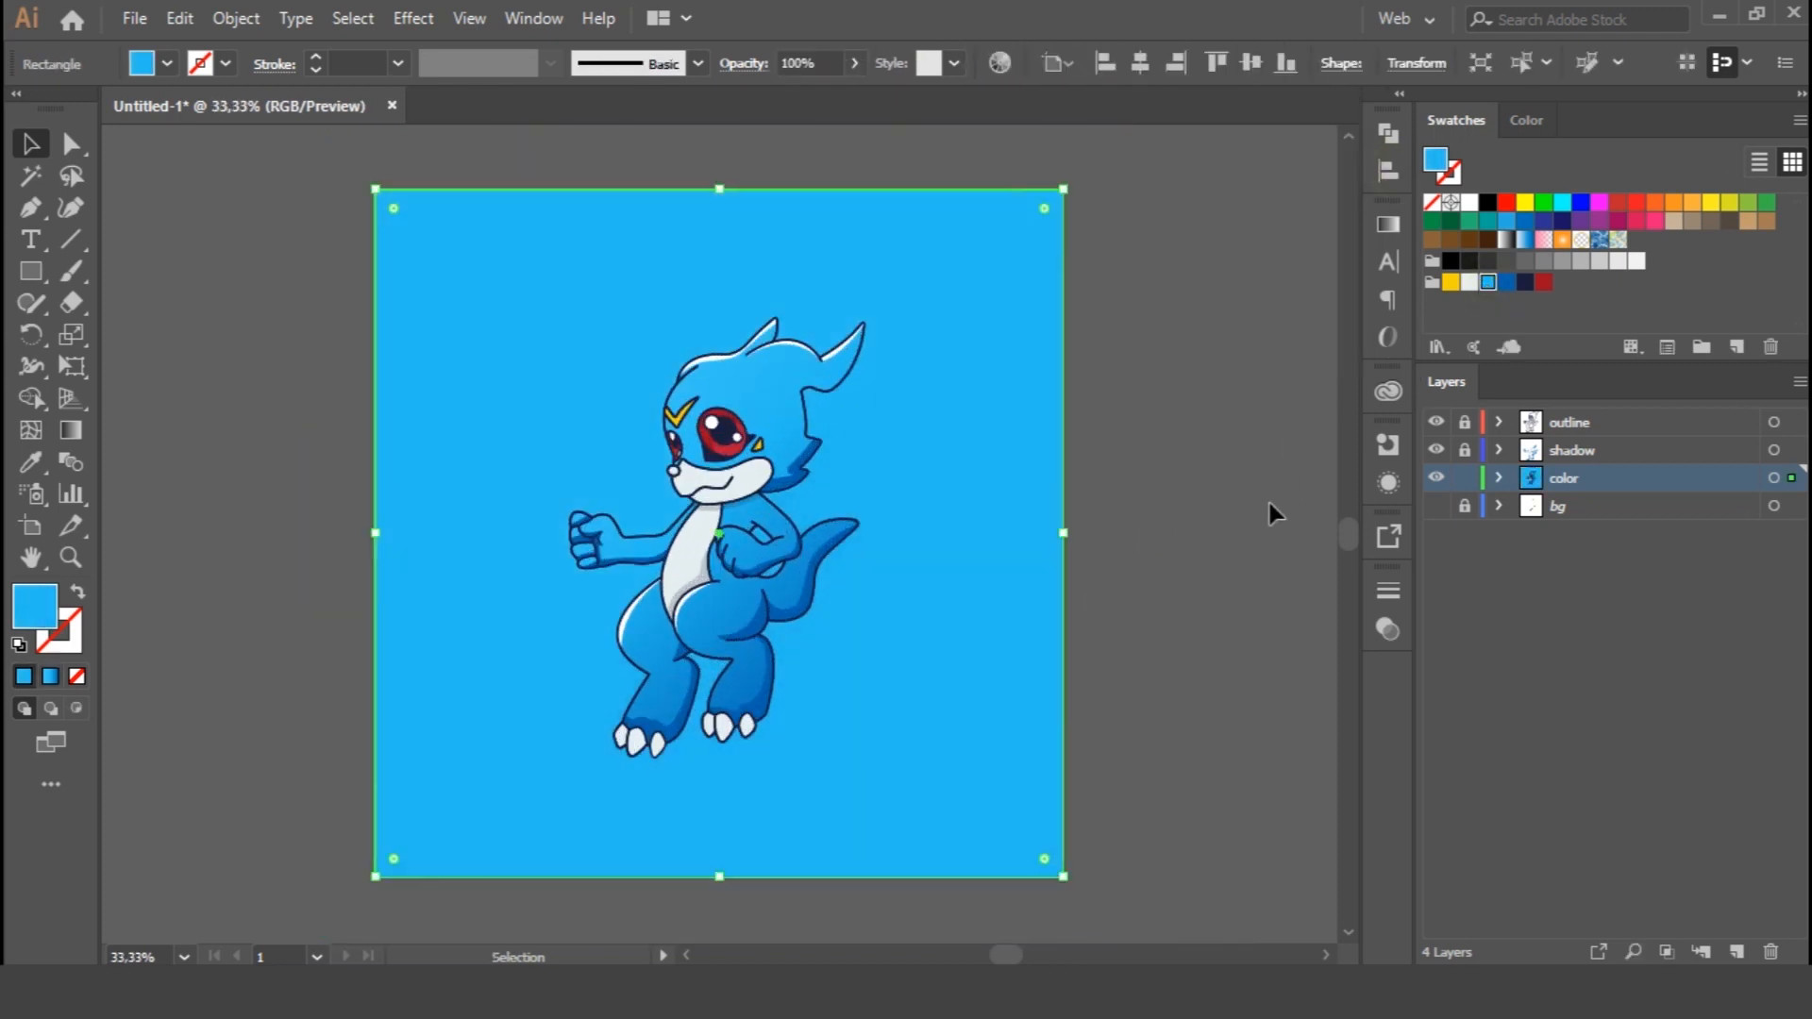
left_click(1543, 282)
left_click(1450, 283)
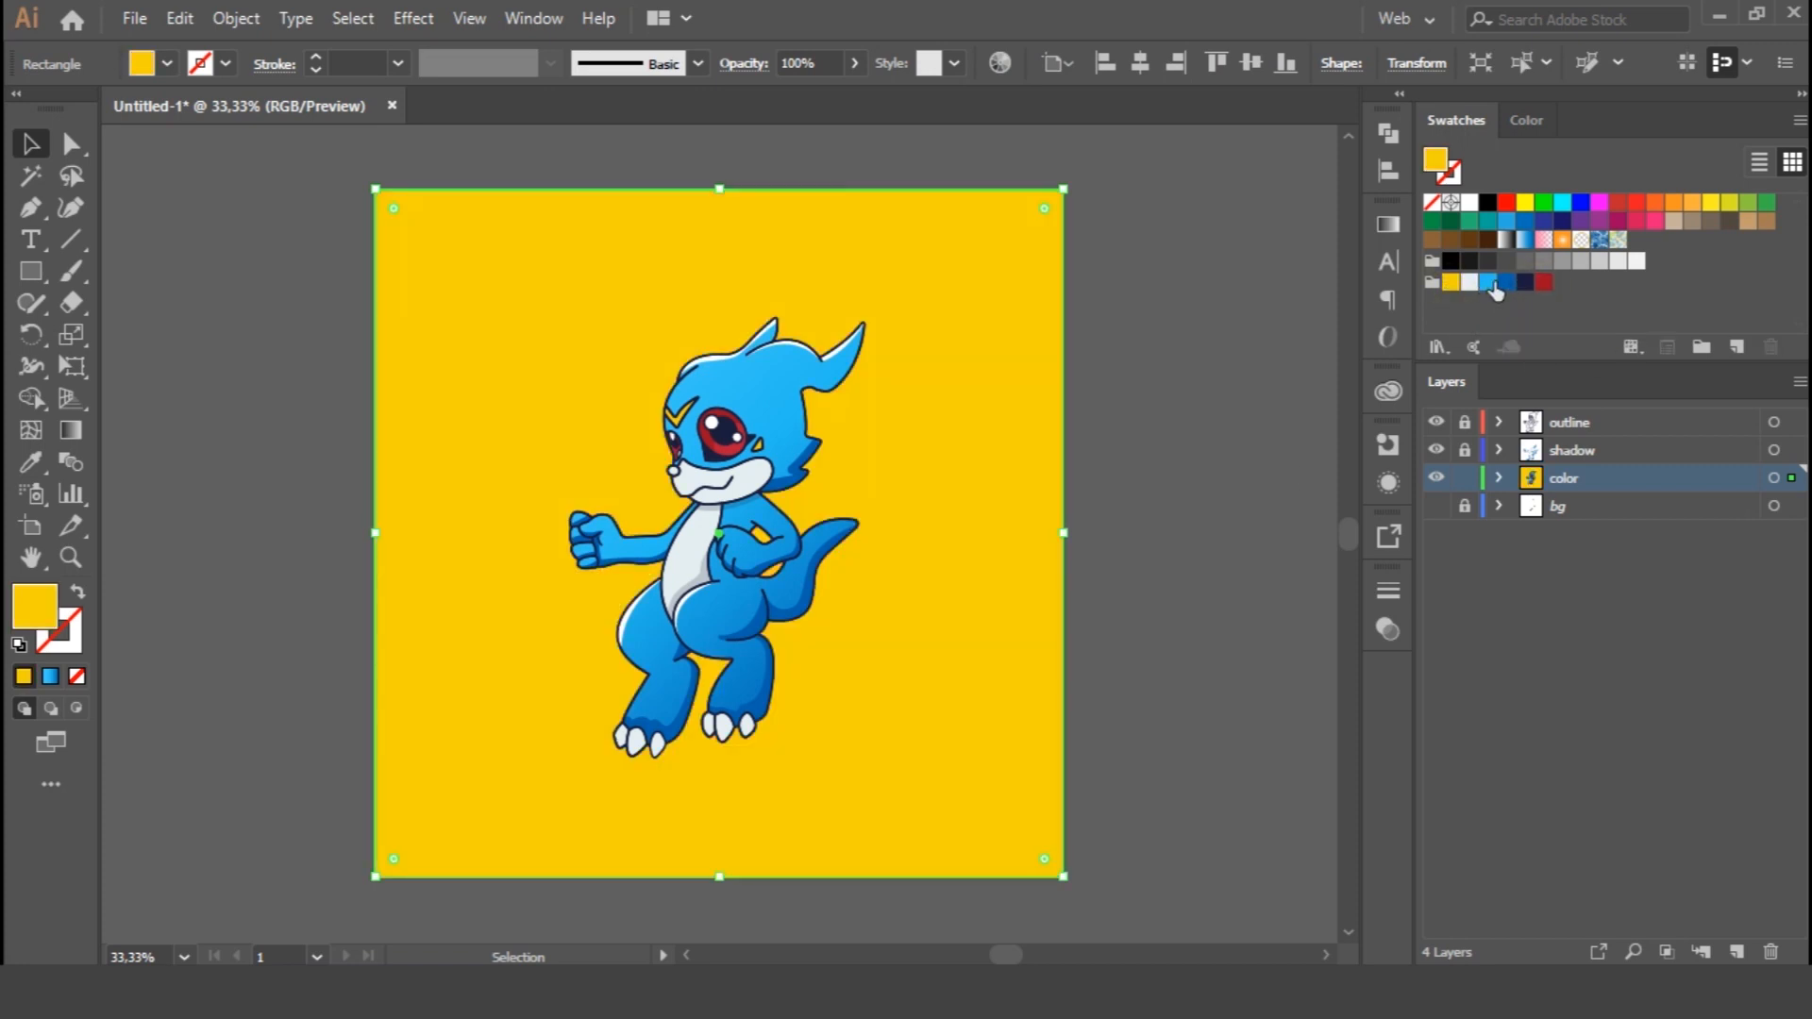
left_click(1487, 282)
left_click(1231, 557)
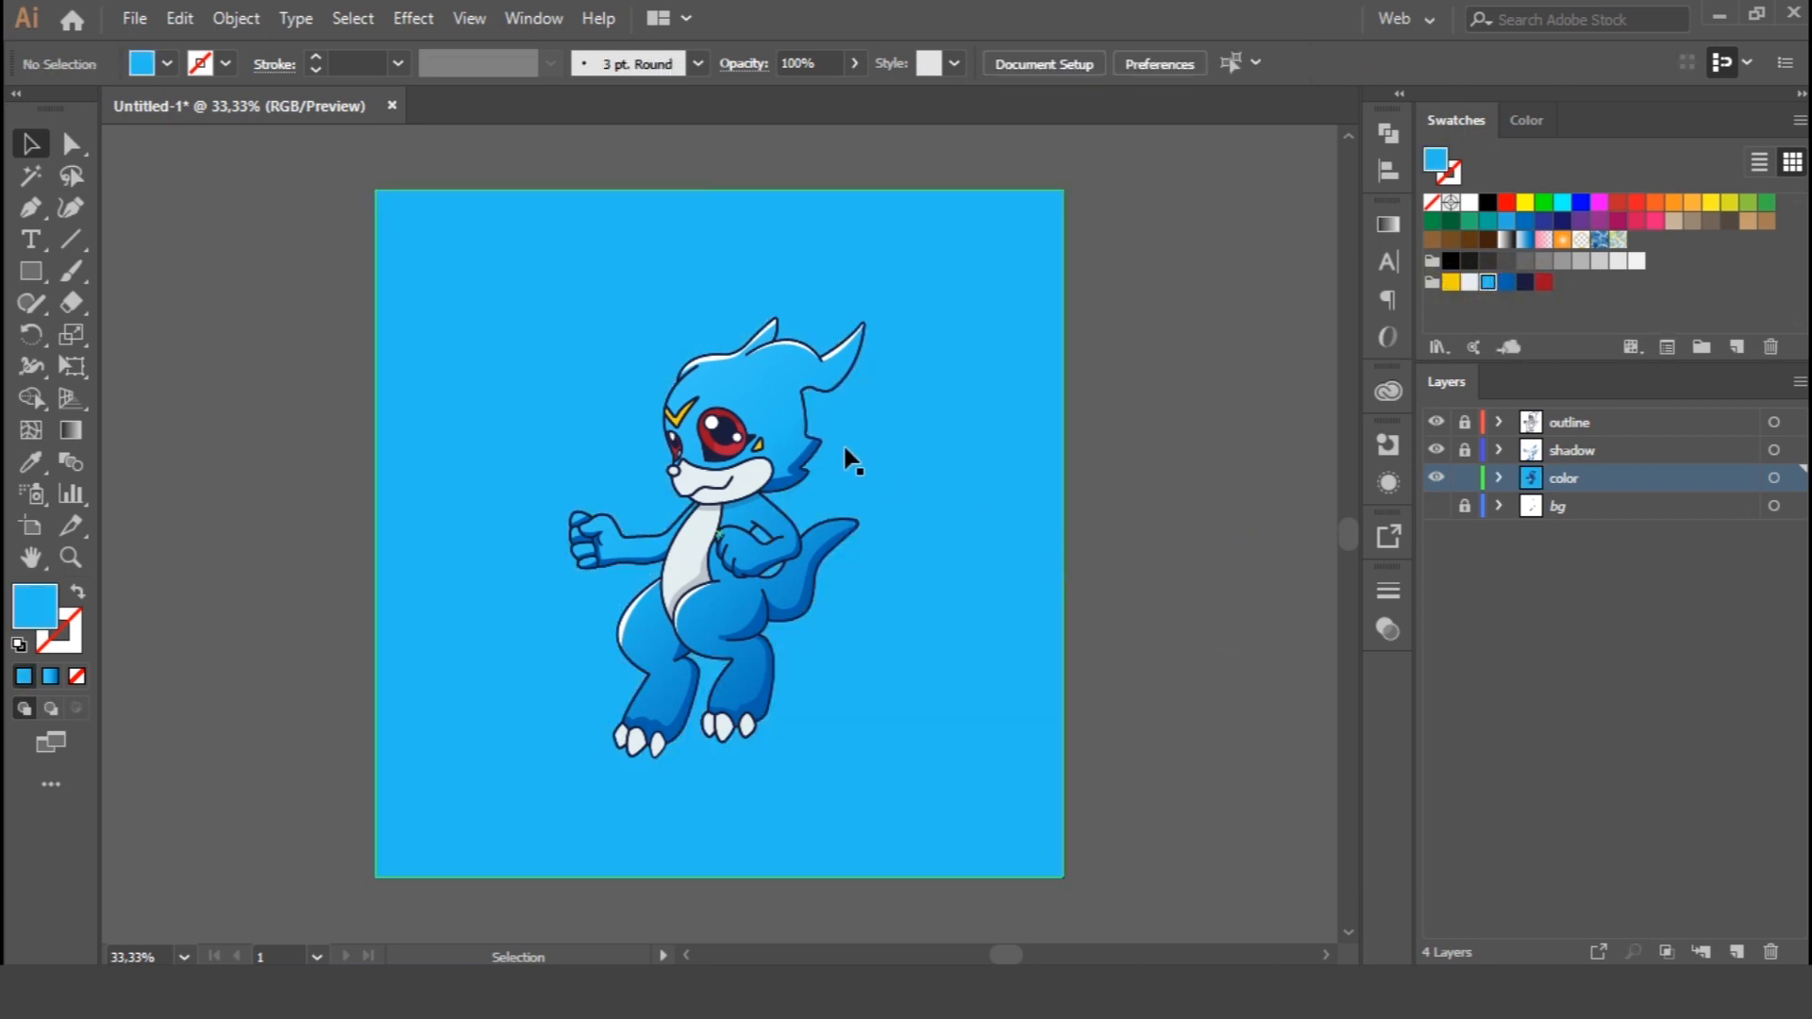
Redraw the body group's gradient diagonally from beside the face down to the area beyond the near foot
left_click(791, 448)
left_click(71, 430)
left_click_drag(457, 453, 870, 715)
left_click_drag(566, 384, 922, 756)
key("v")
left_click(1253, 808)
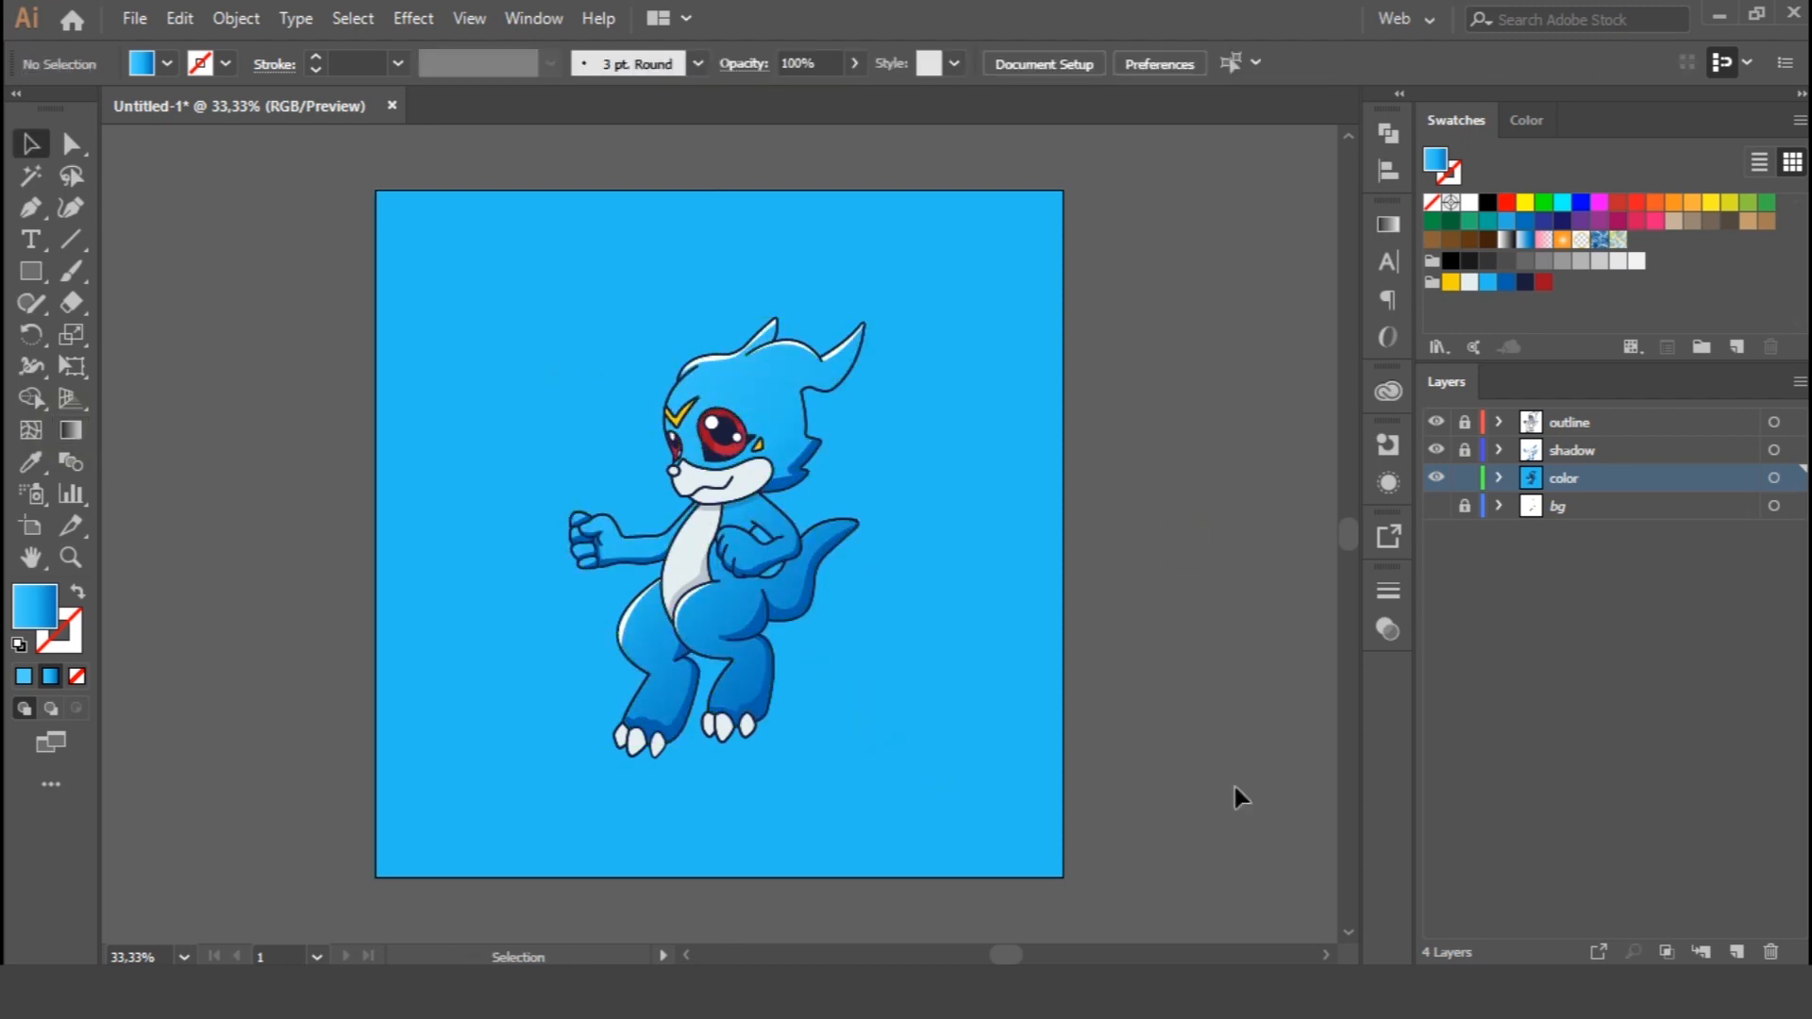
Try another custom fill colour on the background square and undo it
left_click(594, 609)
double_click(43, 606)
left_click_drag(1399, 621, 1421, 651)
left_click_drag(1431, 387, 1431, 213)
mouse_move(1427, 423)
left_mouse_down()
mouse_move(1425, 503)
mouse_move(1427, 332)
left_mouse_up()
left_click_drag(1289, 315, 1301, 317)
left_click(1649, 299)
key("ctrl+z")
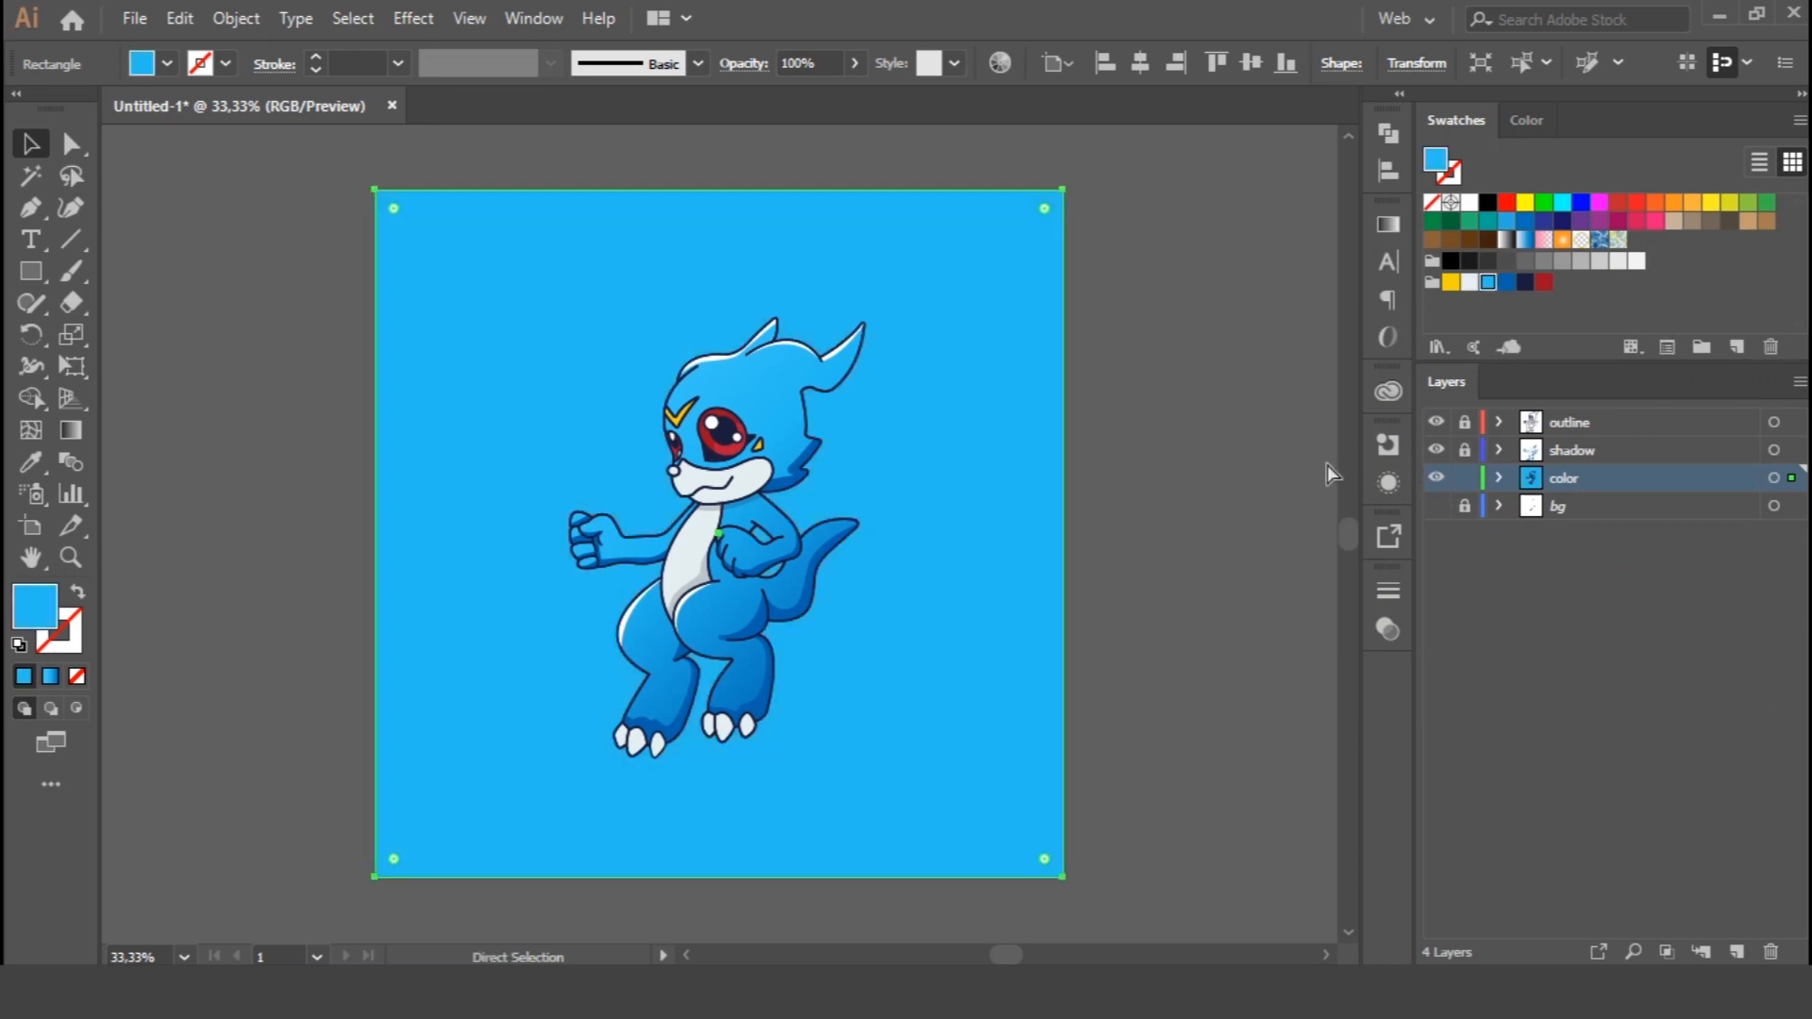
Set the background square's fill to a softer light blue, #49C8EA, in the Color Picker
double_click(30, 615)
left_click_drag(1319, 303, 1274, 312)
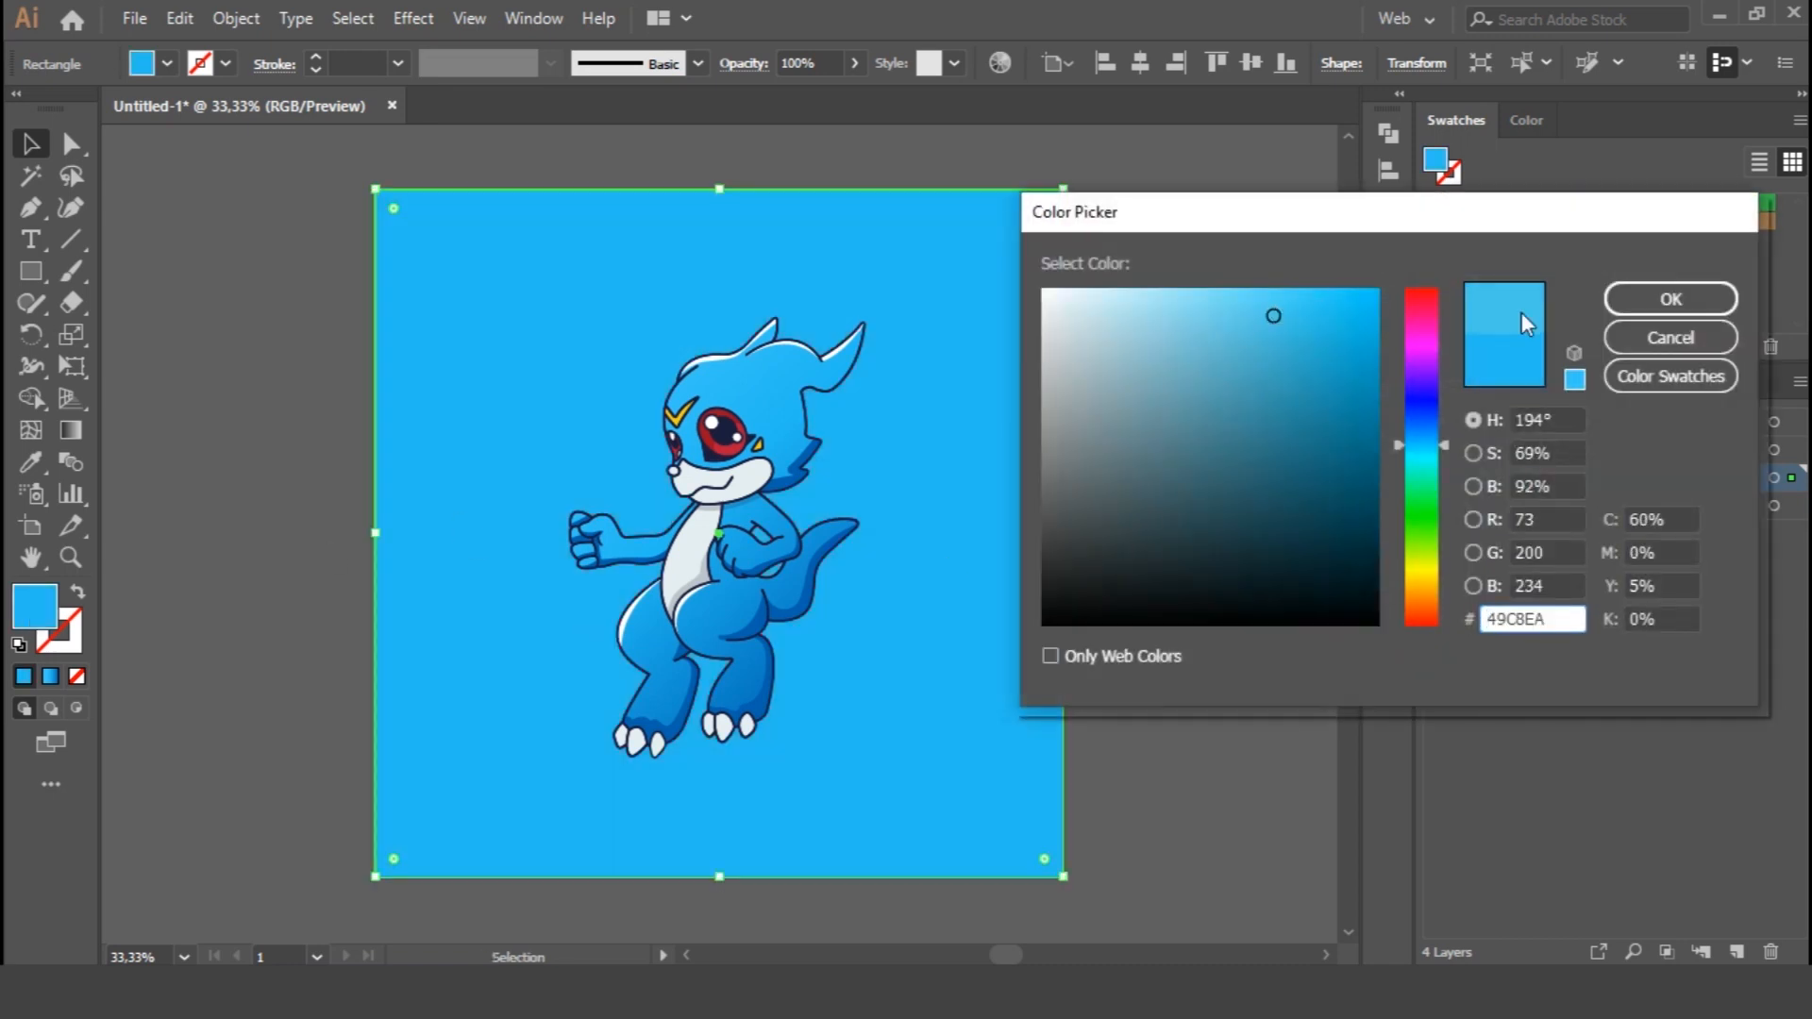
left_click(1671, 299)
left_click(1208, 750)
Adjust the body group's gradient so it runs diagonally from beside the face to the lower right of the near leg
left_click(72, 430)
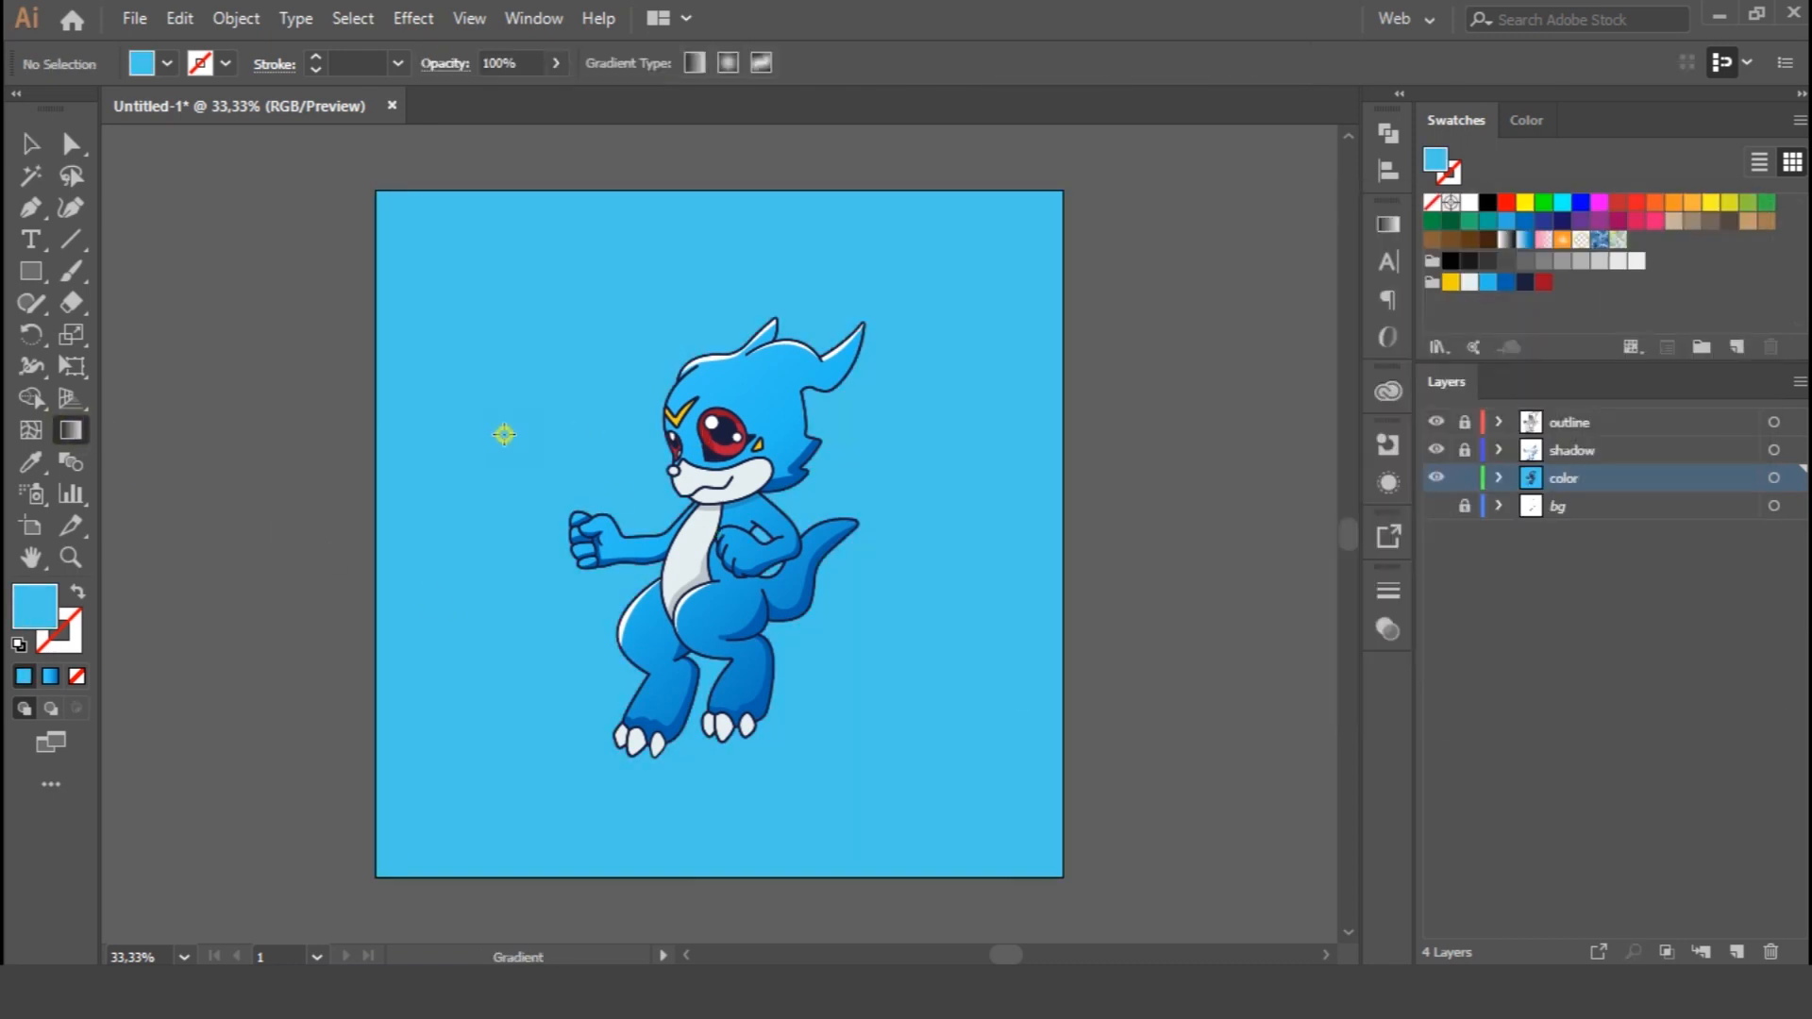
left_click(768, 404, "ctrl")
mouse_move(602, 444)
left_mouse_down()
mouse_move(881, 671)
mouse_move(954, 854)
mouse_move(759, 634)
mouse_move(938, 746)
mouse_move(889, 727)
left_mouse_up()
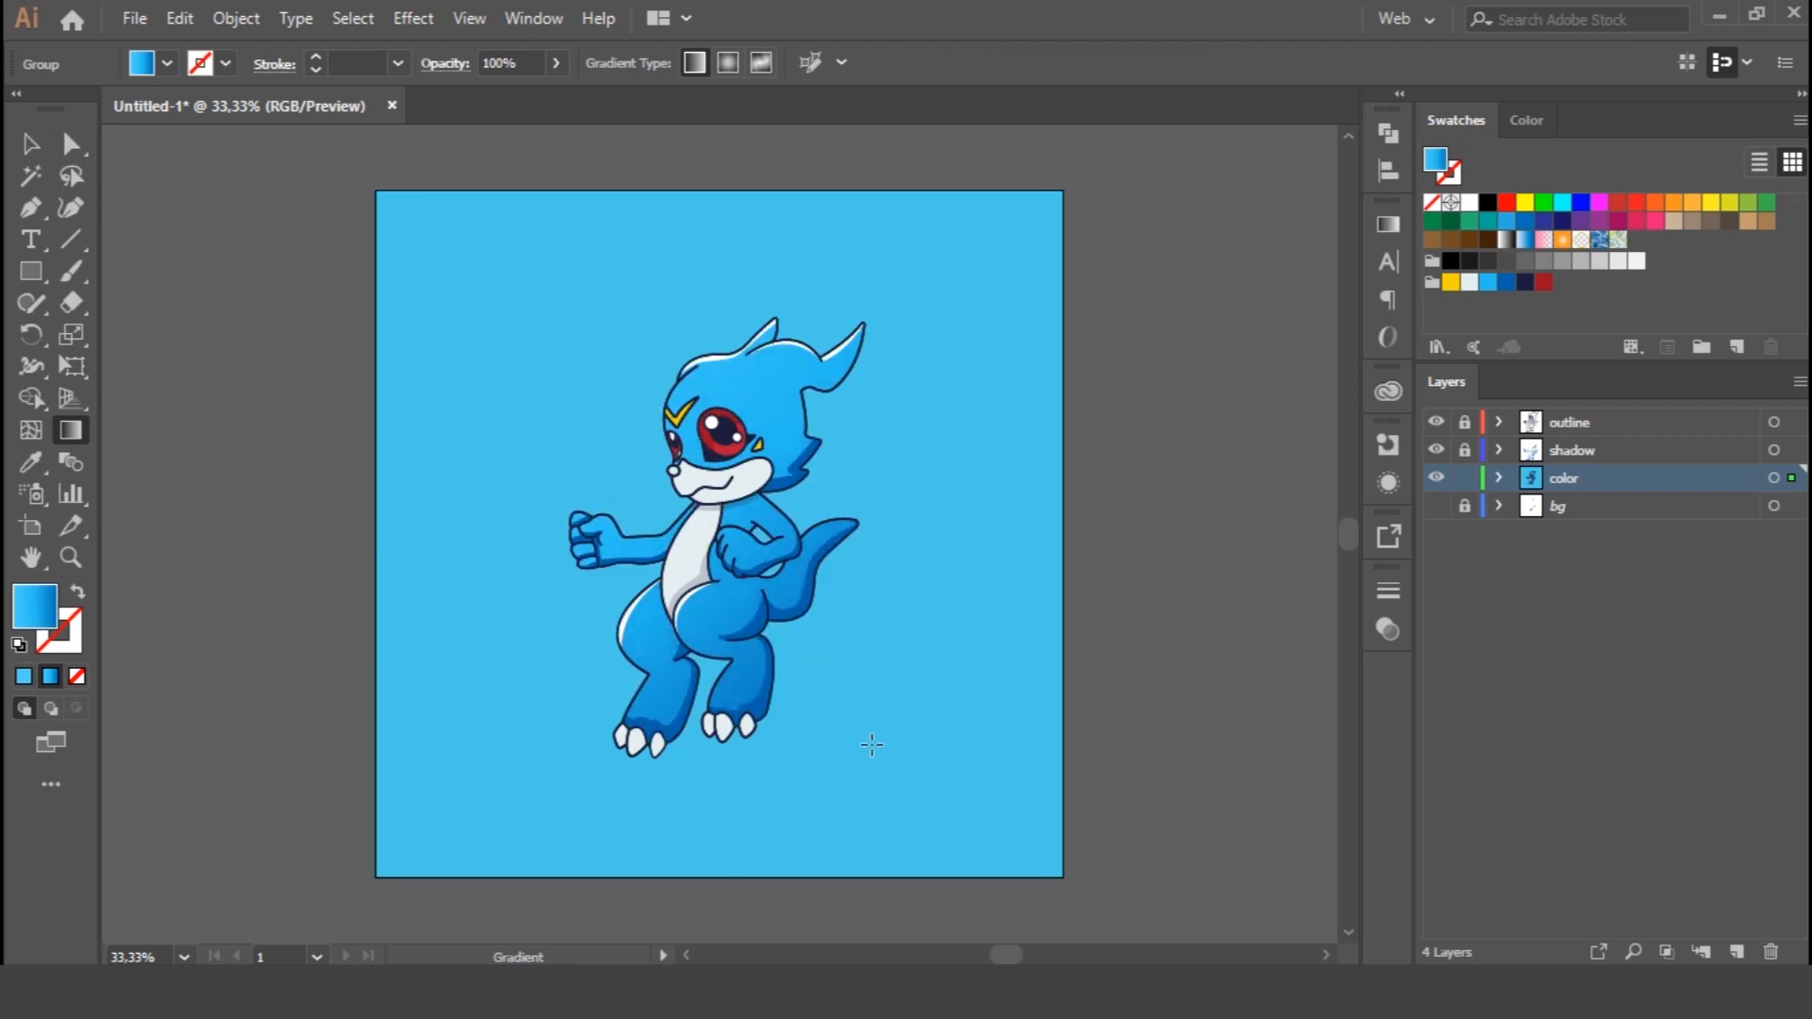
key("v")
left_click(1163, 609)
Unlock the shadow layer and select the dark blue shadows on the jaw, near arm, near fist and tail
key("ctrl+plus")
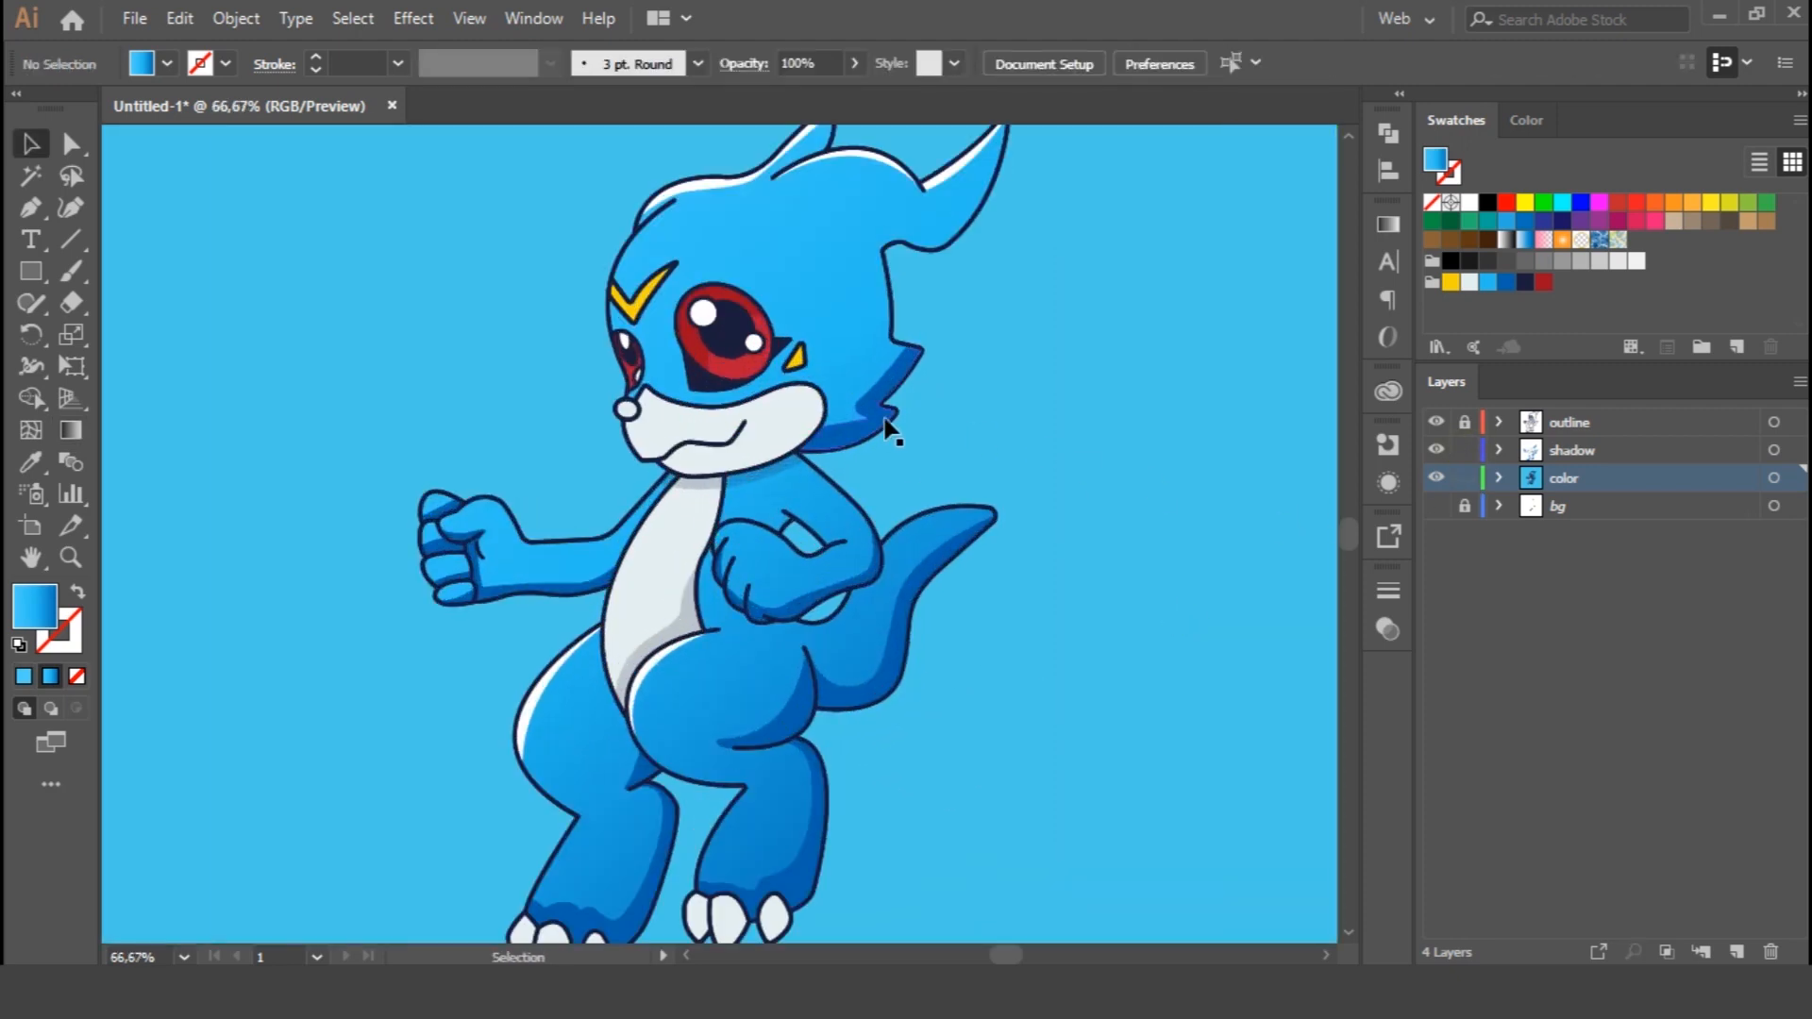
left_click(888, 420)
left_click(807, 602, "shift")
key("ctrl+plus")
key("ctrl+plus")
left_click(505, 802, "shift")
left_click(461, 718, "shift")
left_click(953, 706, "shift")
left_click_drag(1044, 850, 1177, 467)
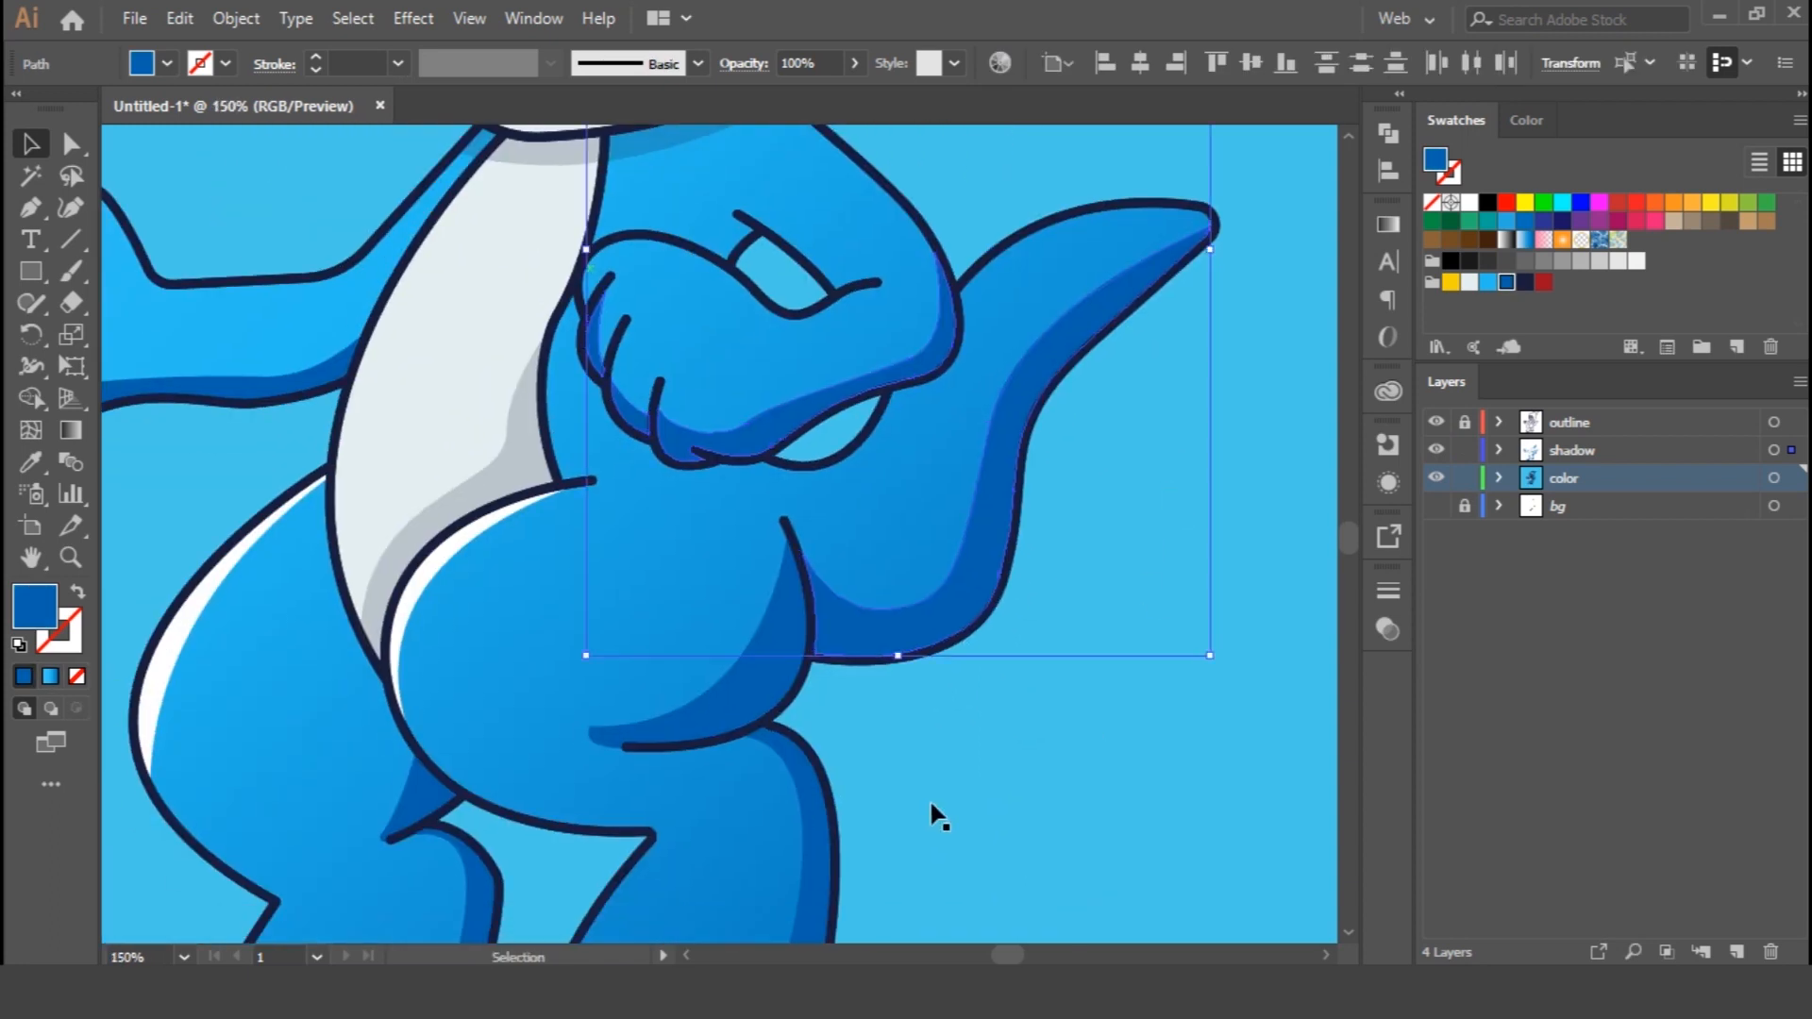
Add the far thigh, lower leg, far arm and far fist shadows, and match the selection to the translucent neck shadow with the Eyedropper
left_click(817, 805, "shift")
left_click(414, 803, "shift")
left_click(482, 882, "shift")
left_click_drag(894, 834, 1171, 936)
left_click(465, 504, "shift")
left_click(251, 377, "shift")
key("i")
left_click(972, 243)
Match the remaining dark blue shadows on the near arm, fist, tail and near thigh to the translucent shadow with the Eyedropper
key("v")
left_click(429, 611)
left_click(1054, 760)
key("i")
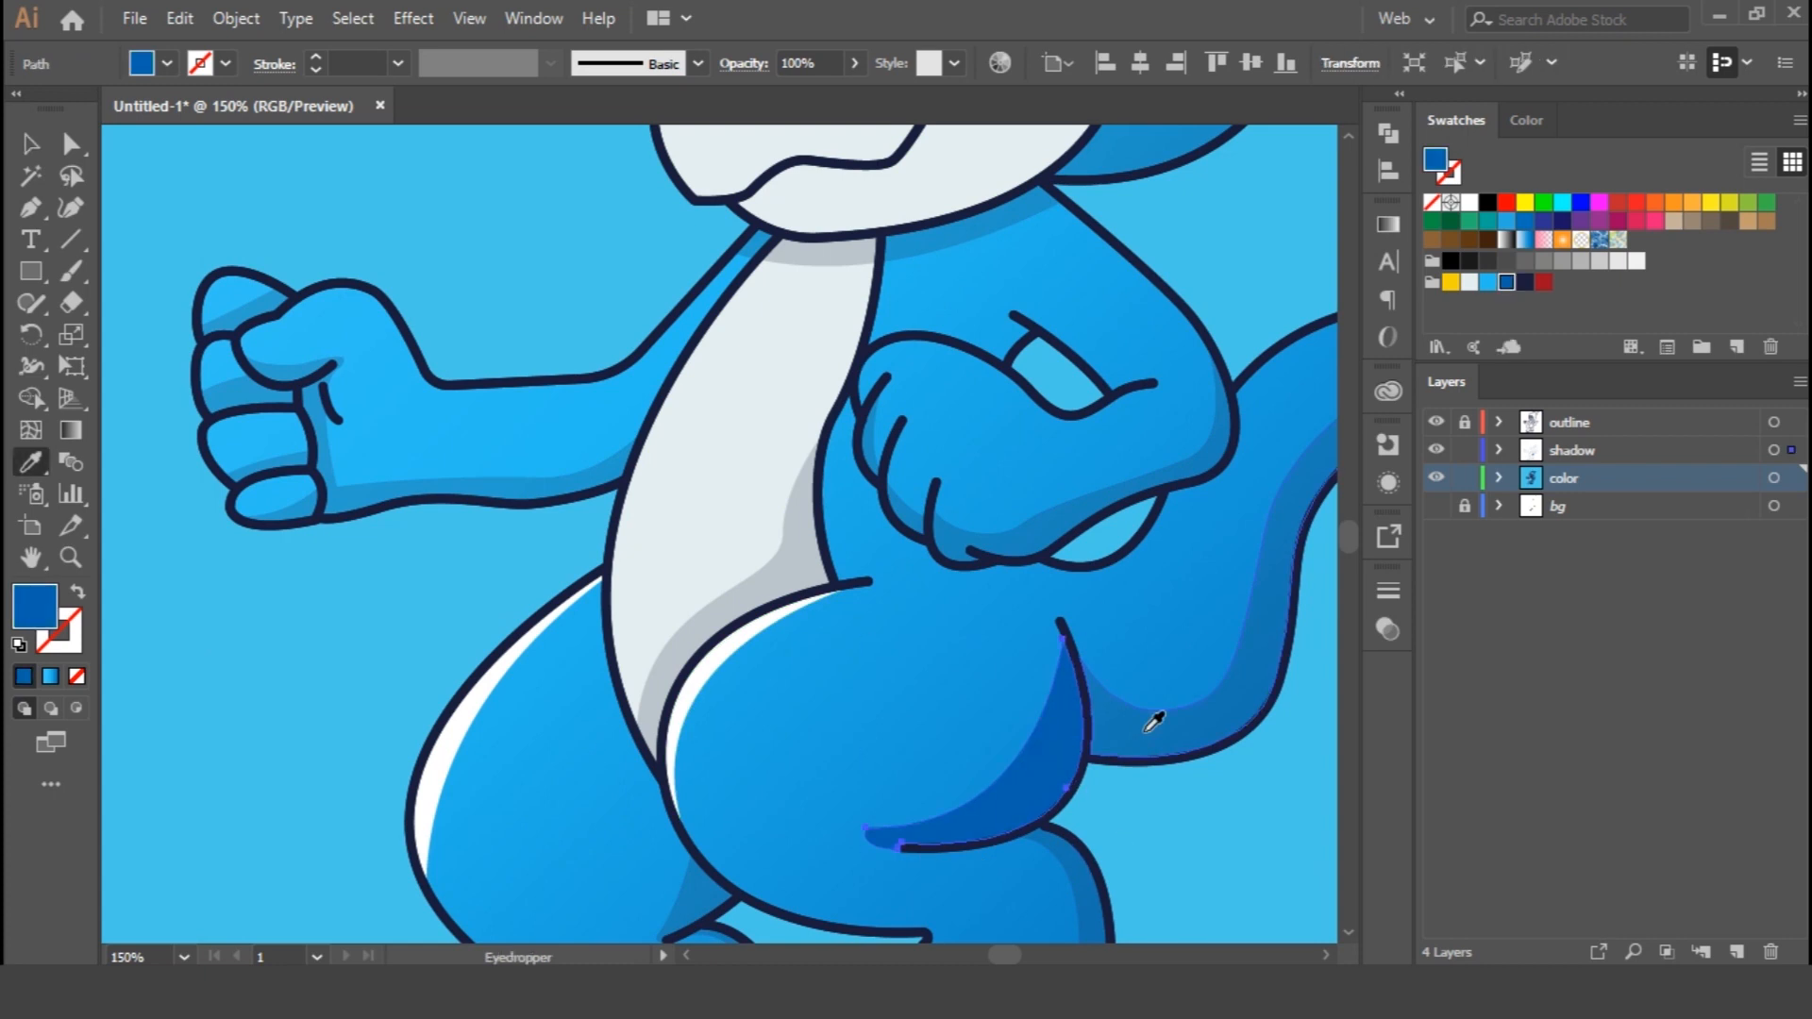
left_click(1146, 732)
Match the small shadow piece at the near thigh's lower edge to the translucent thigh shadow and deselect it
key("v")
left_click(1148, 808)
left_click(1030, 813)
key("i")
left_click(1058, 756)
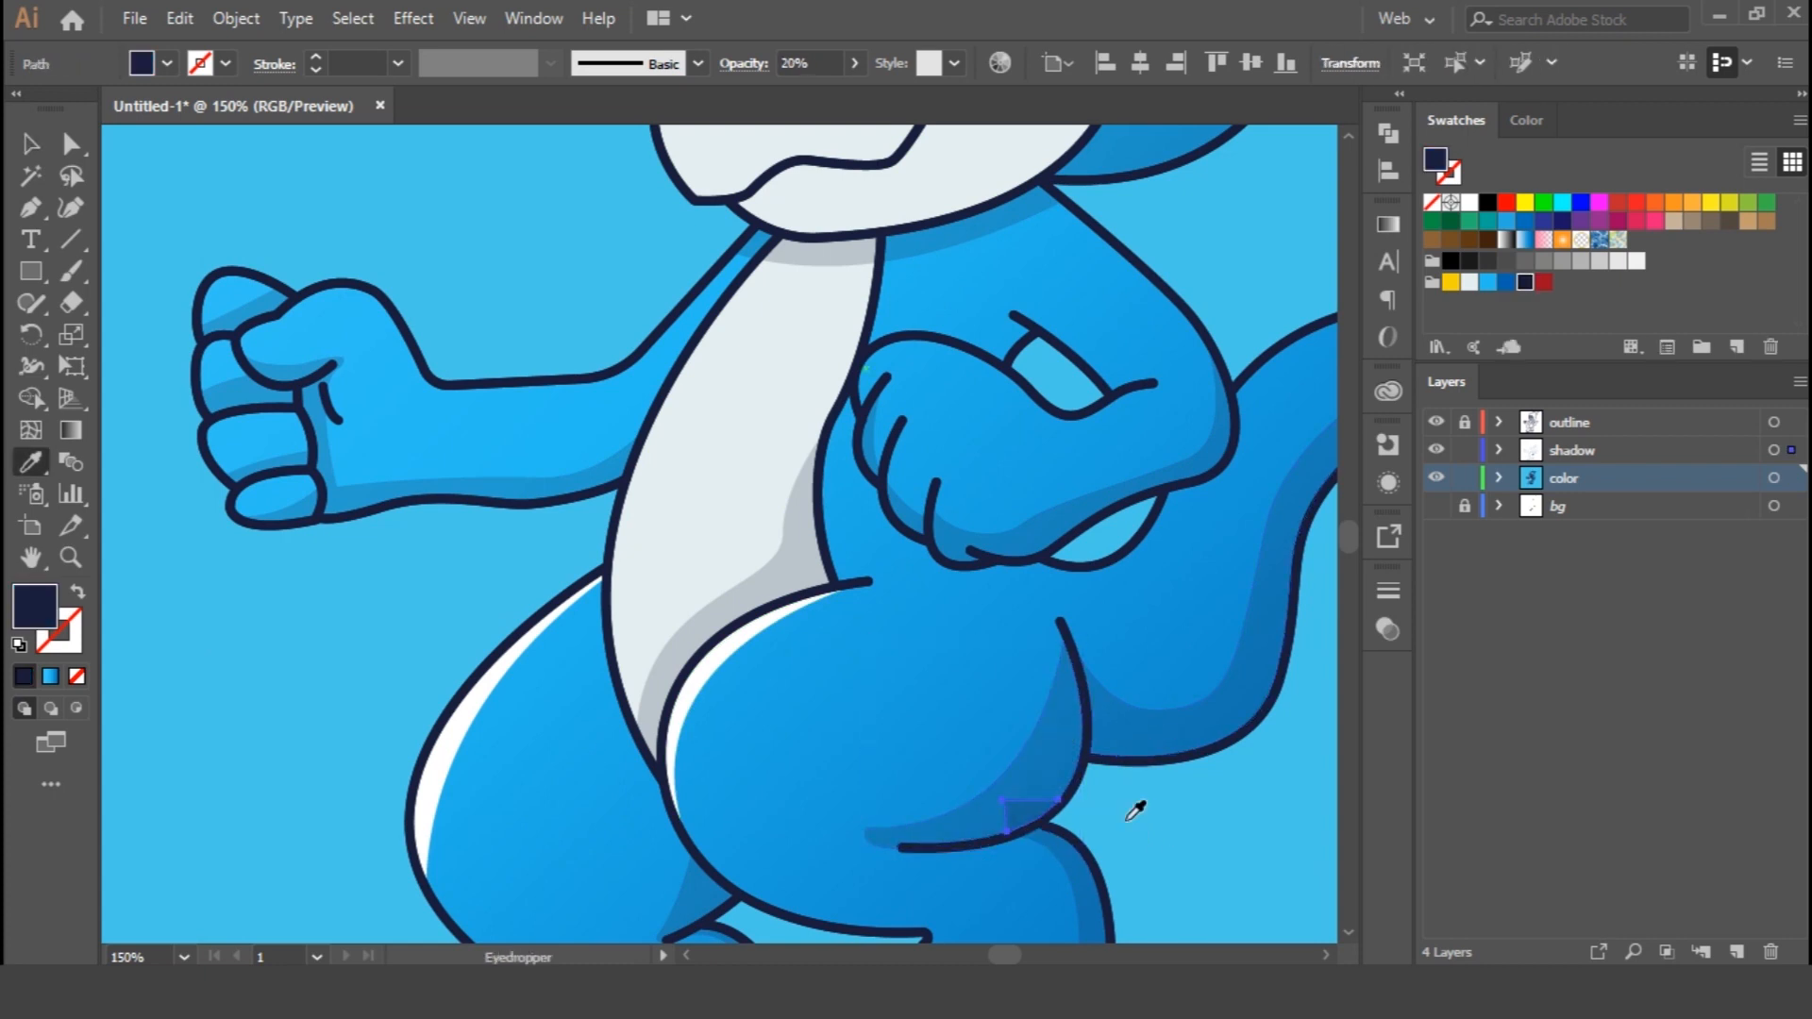
key("v")
key("ctrl+shift+a")
key("ctrl+minus")
key("ctrl+minus")
left_click(1142, 804)
key("ctrl+minus")
key("ctrl+minus")
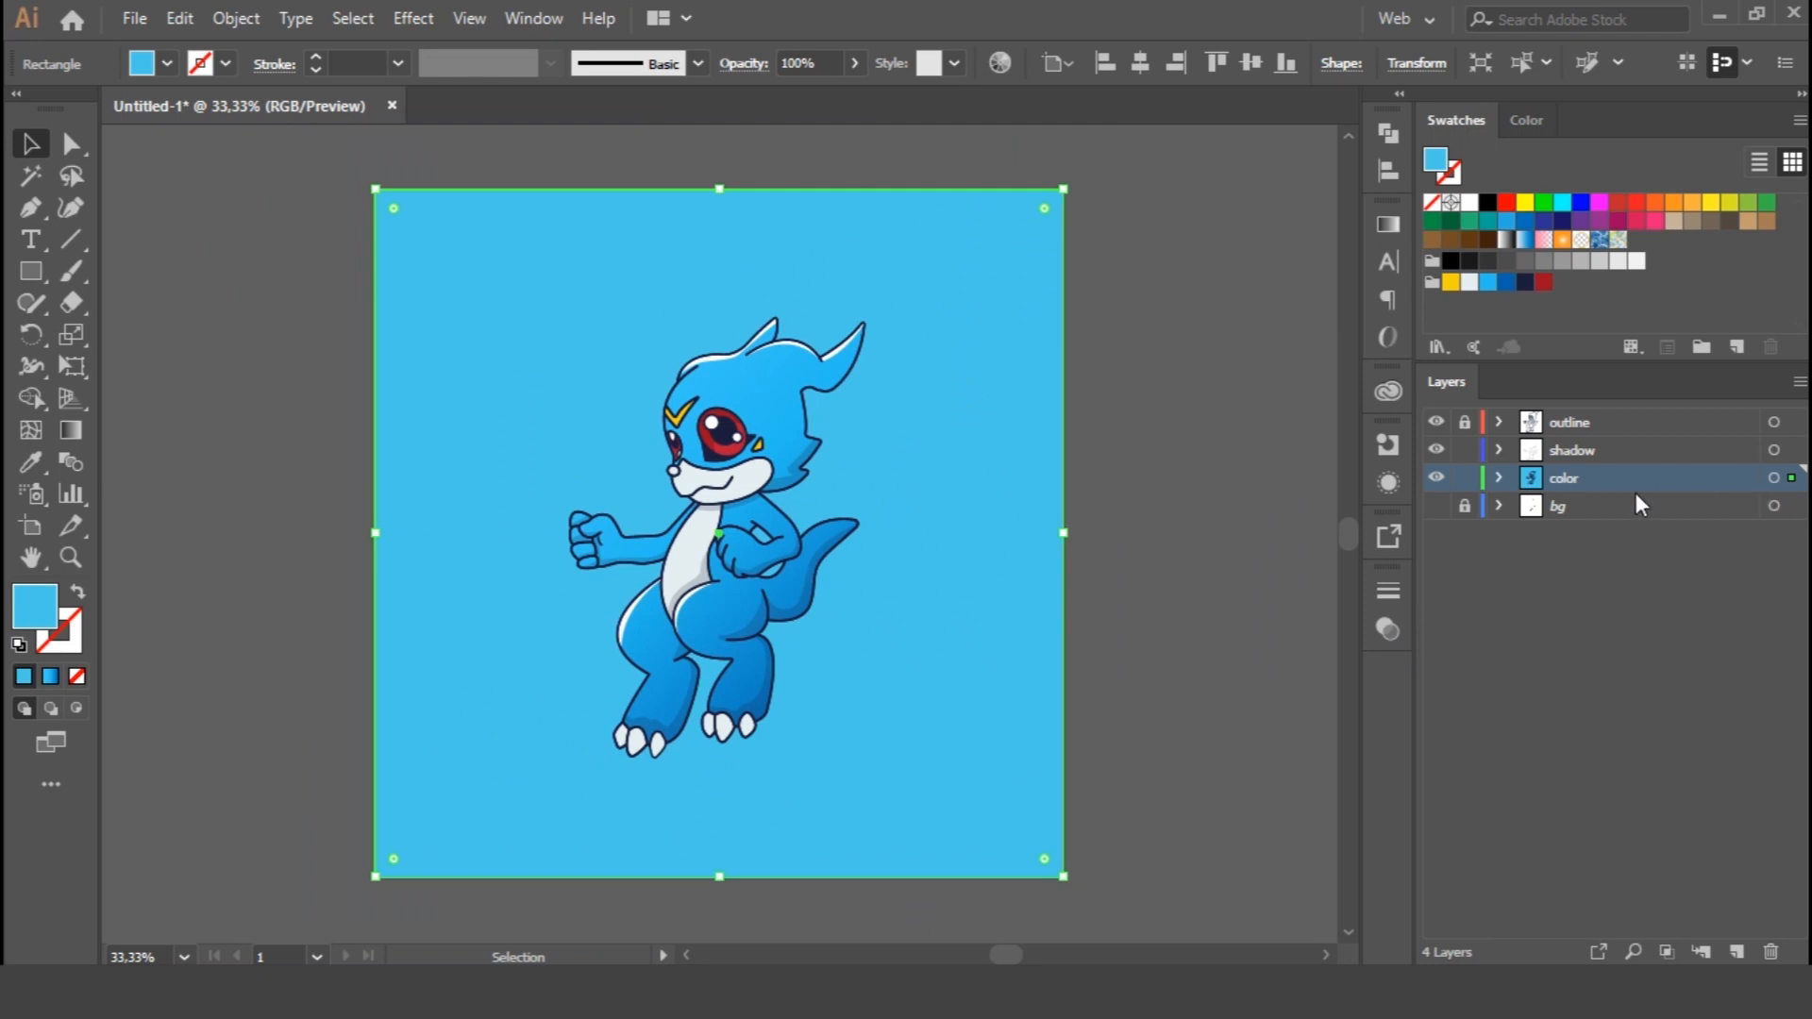
Add a new layer above the color layer and clear the selection
left_click(1737, 952)
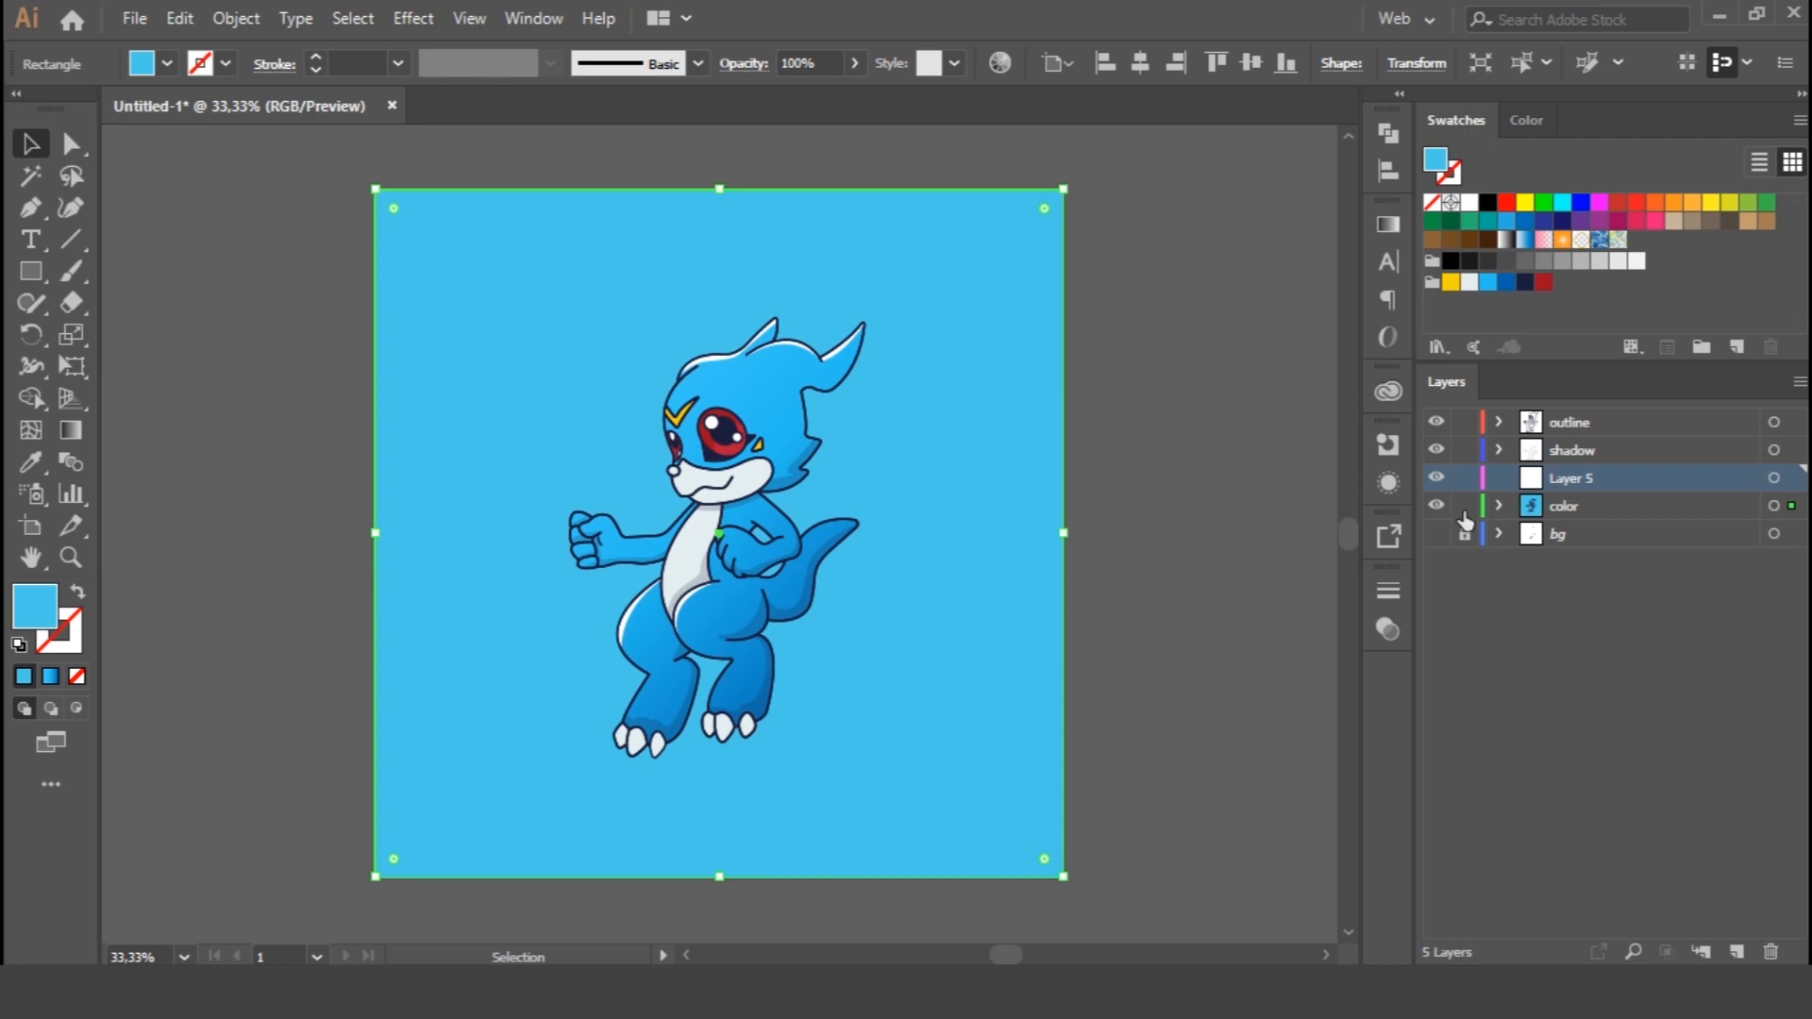
left_click(1525, 623)
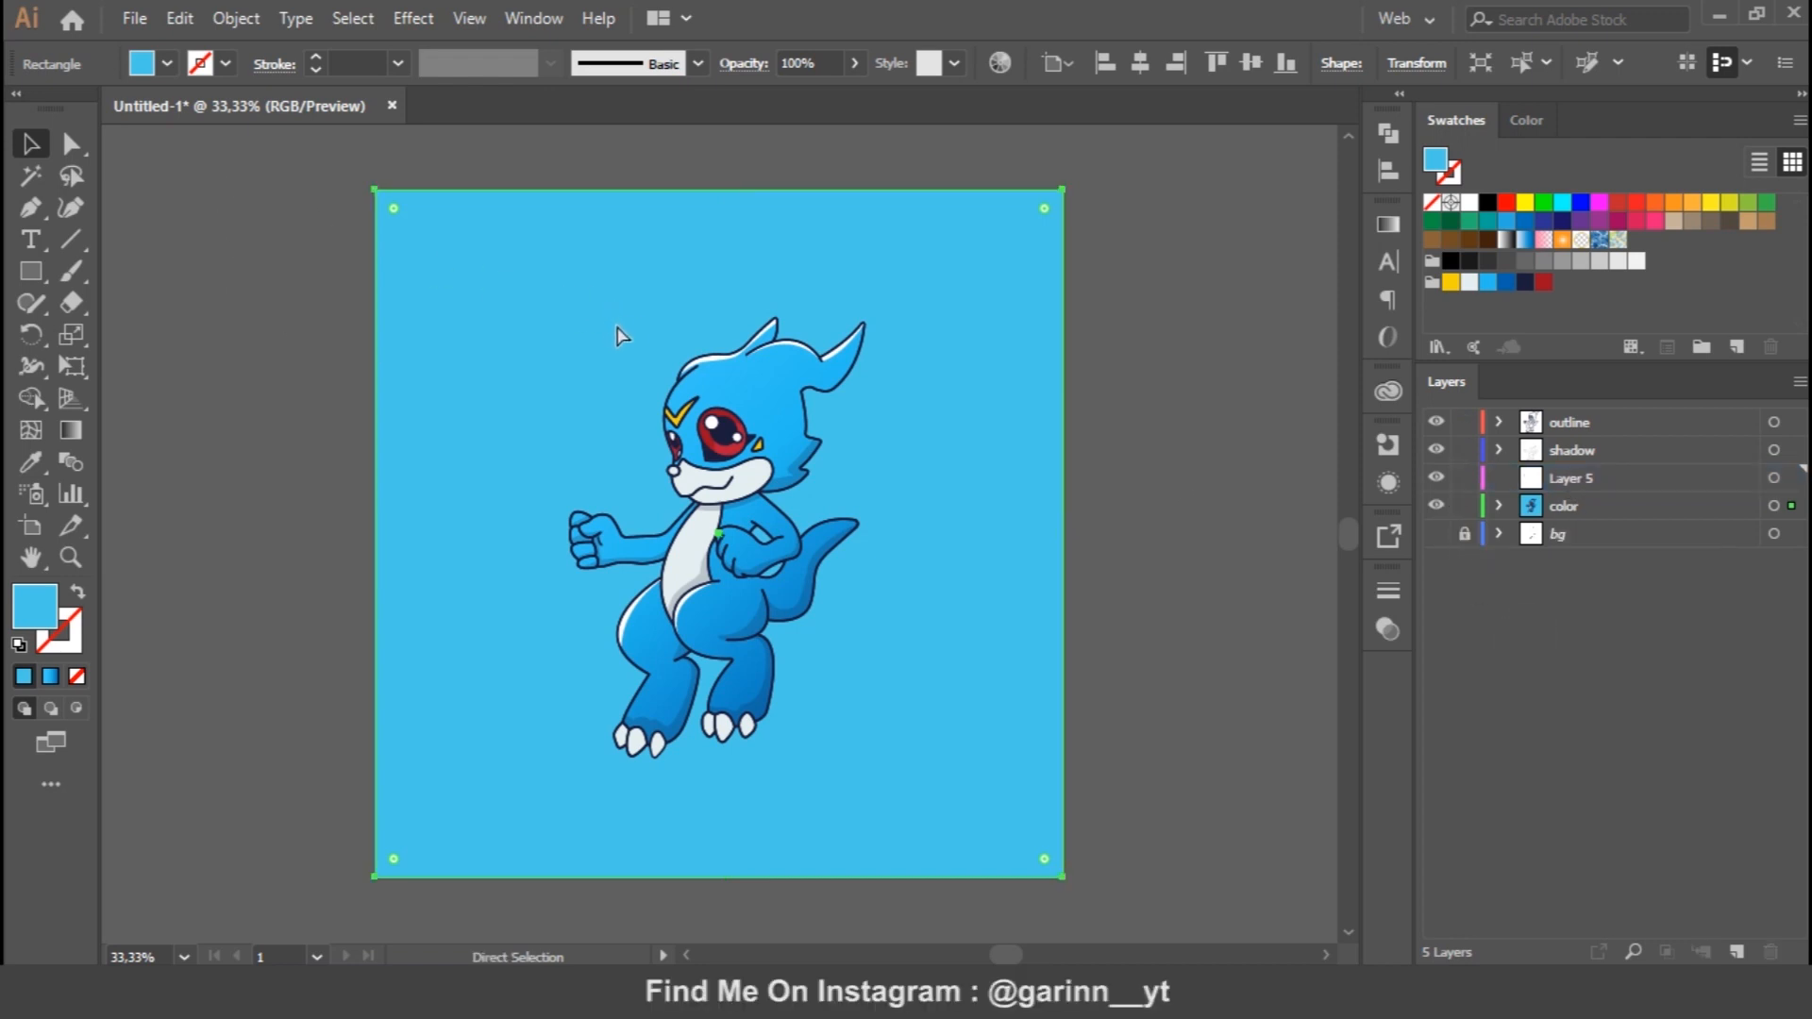
key("ctrl+shift+a")
Select the whole creature and copy its outline, shadow and color artwork to Layer 5
left_click_drag(948, 781, 949, 784)
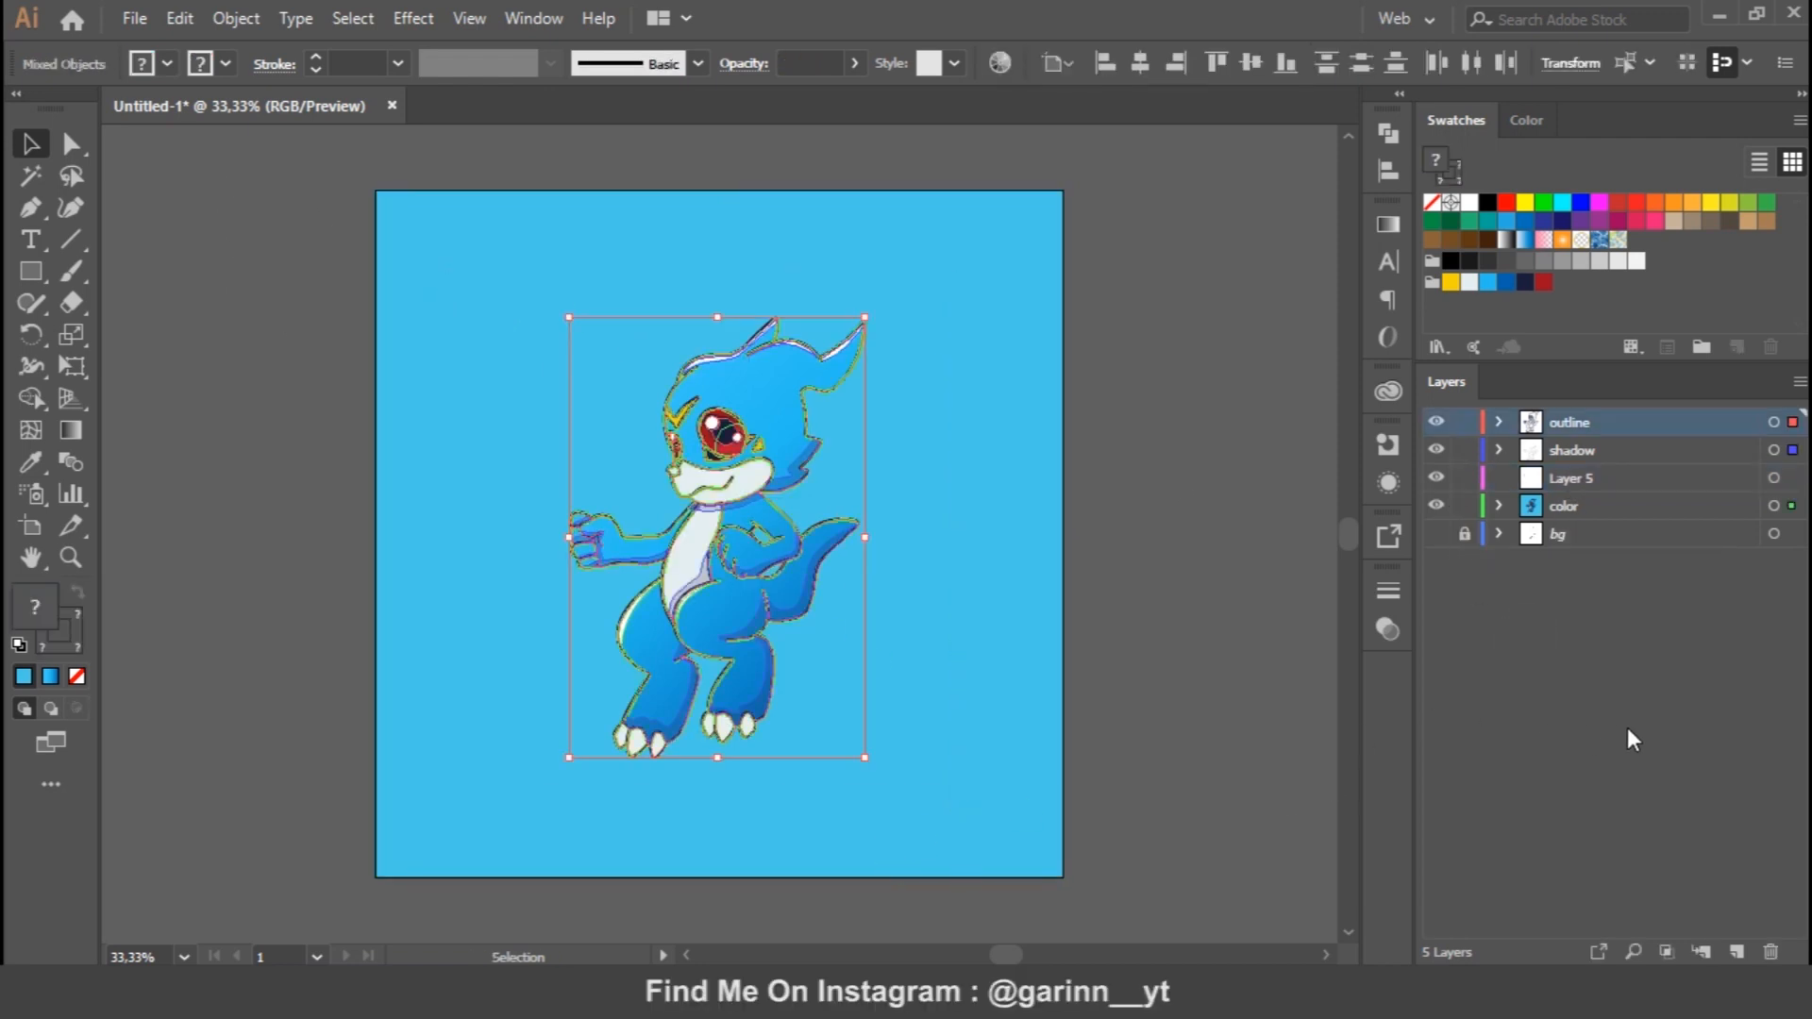
left_click_drag(1783, 535, 1792, 478)
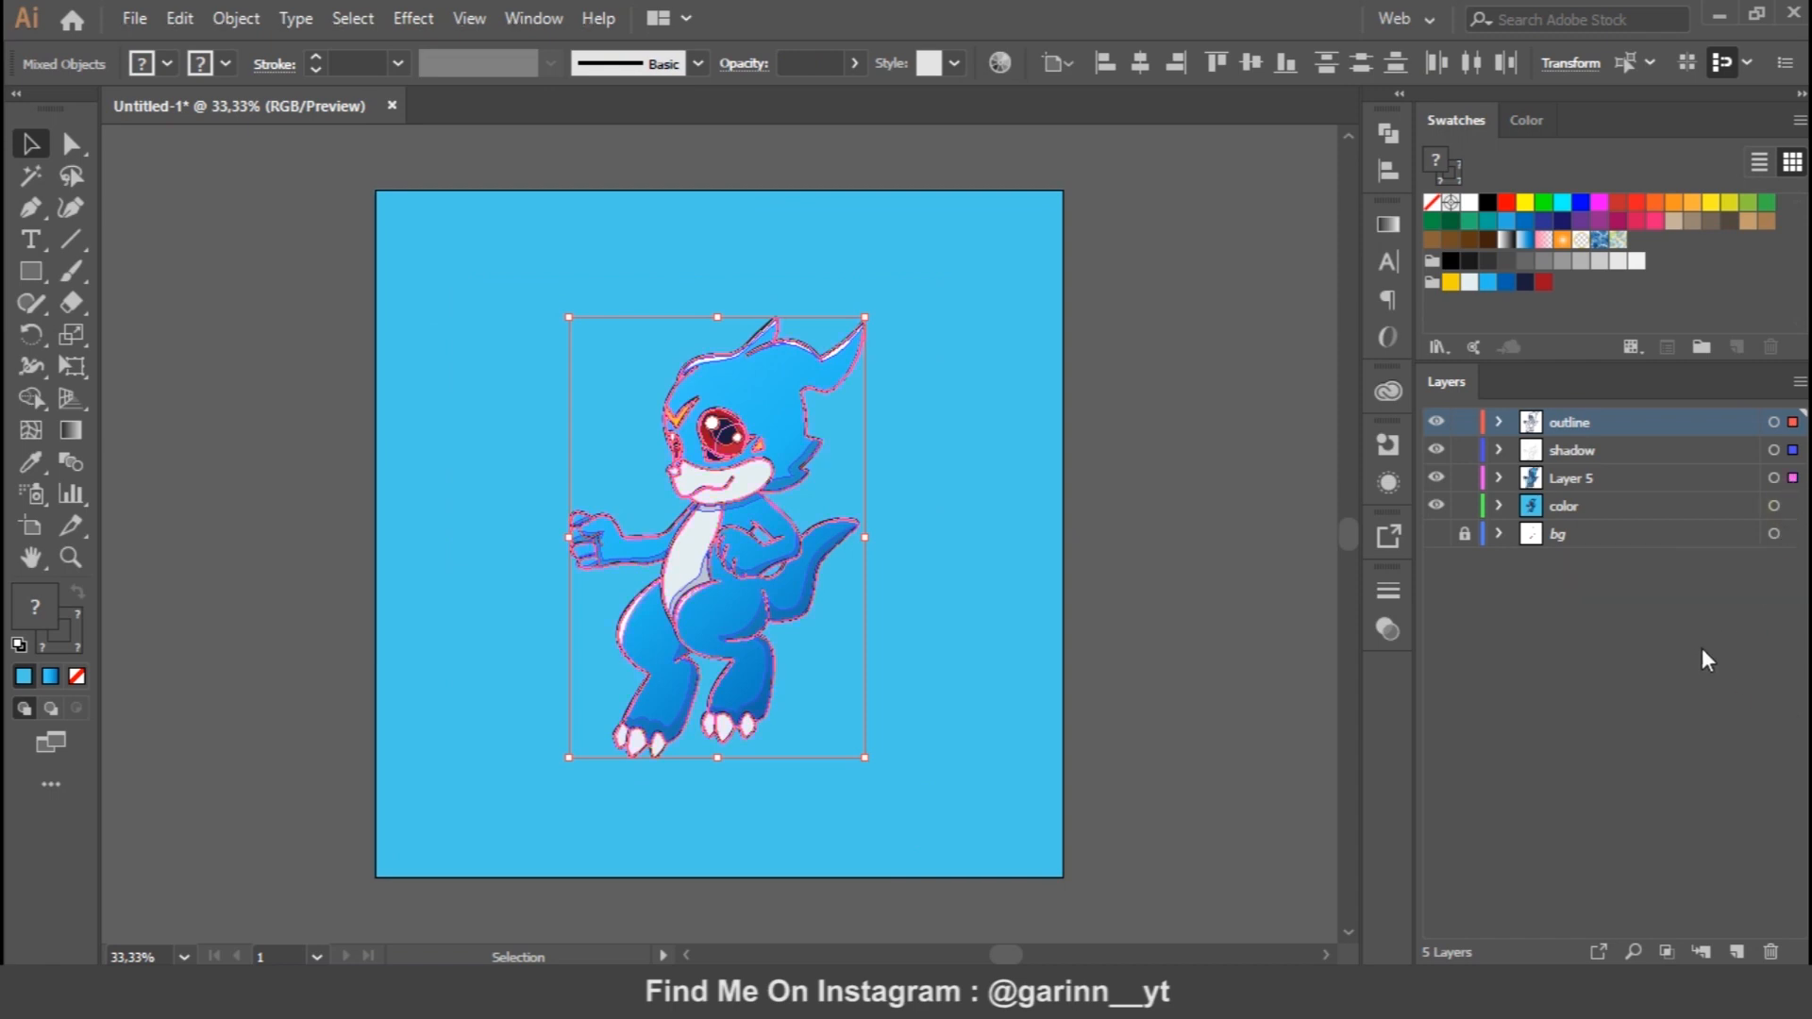
left_click(1791, 450)
key("ctrl+z")
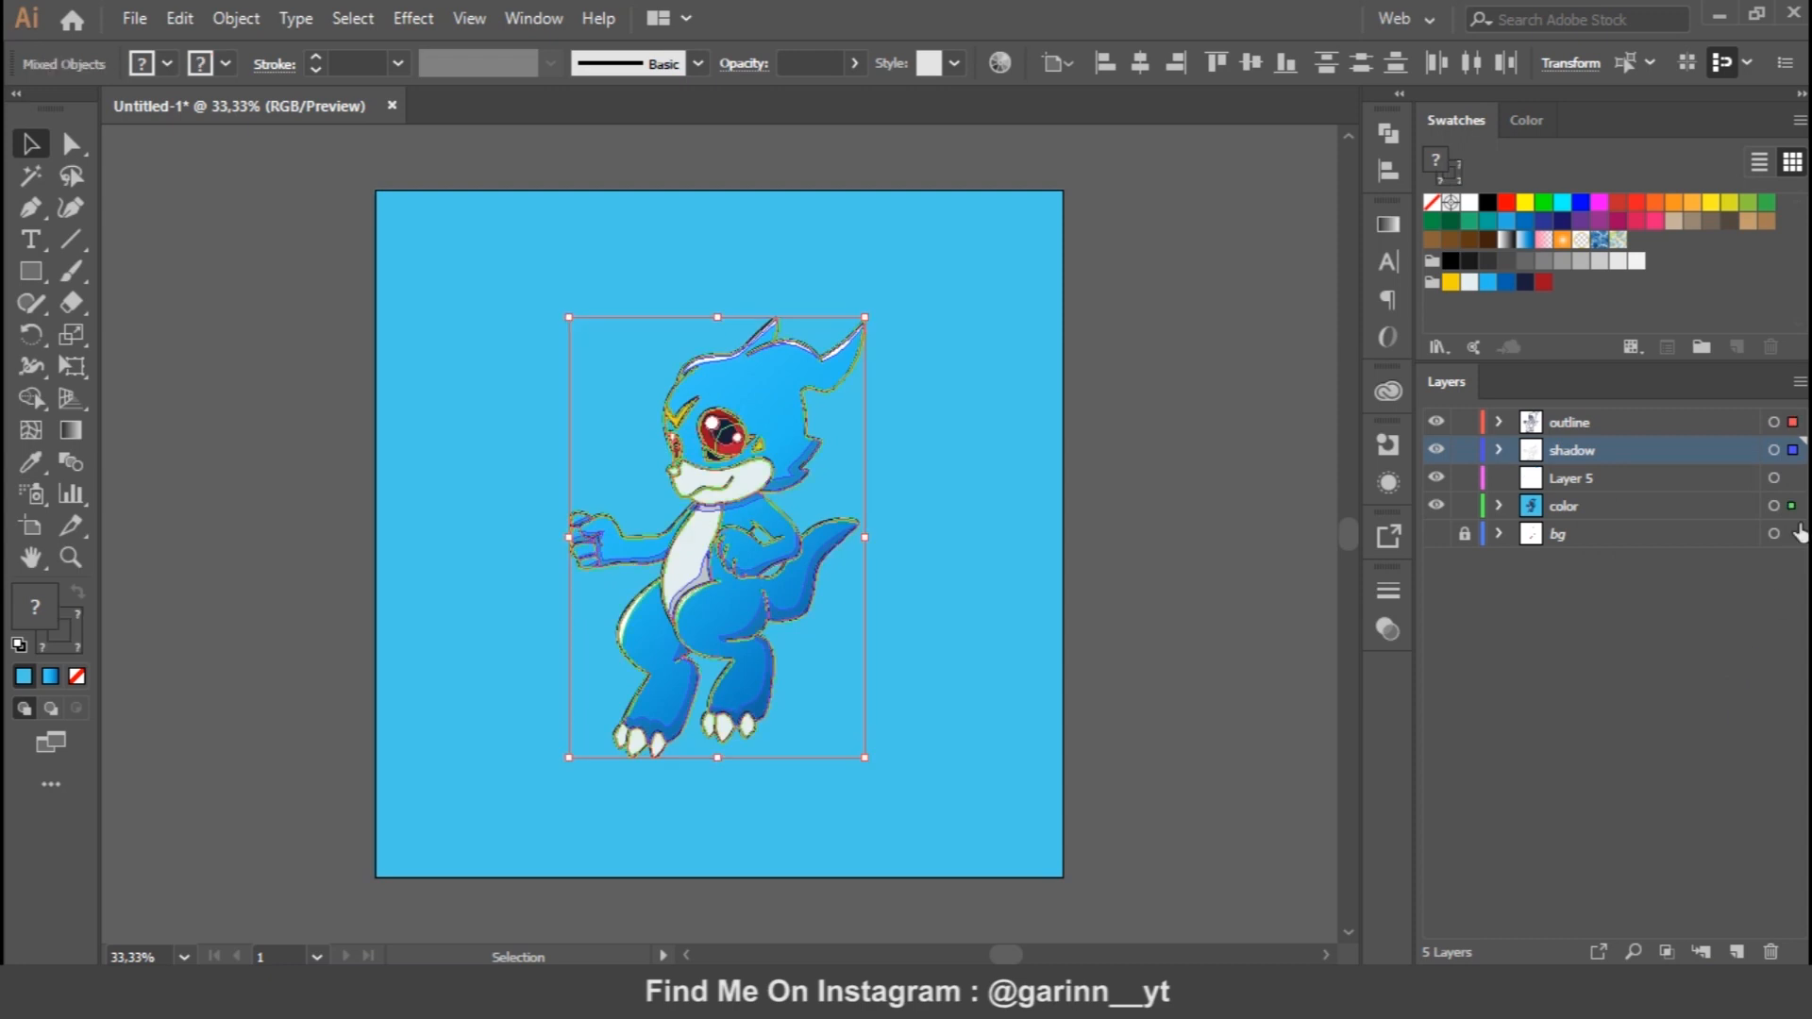
mouse_move(1792, 453)
left_mouse_down()
mouse_move(1794, 527)
mouse_move(1793, 479)
left_mouse_up()
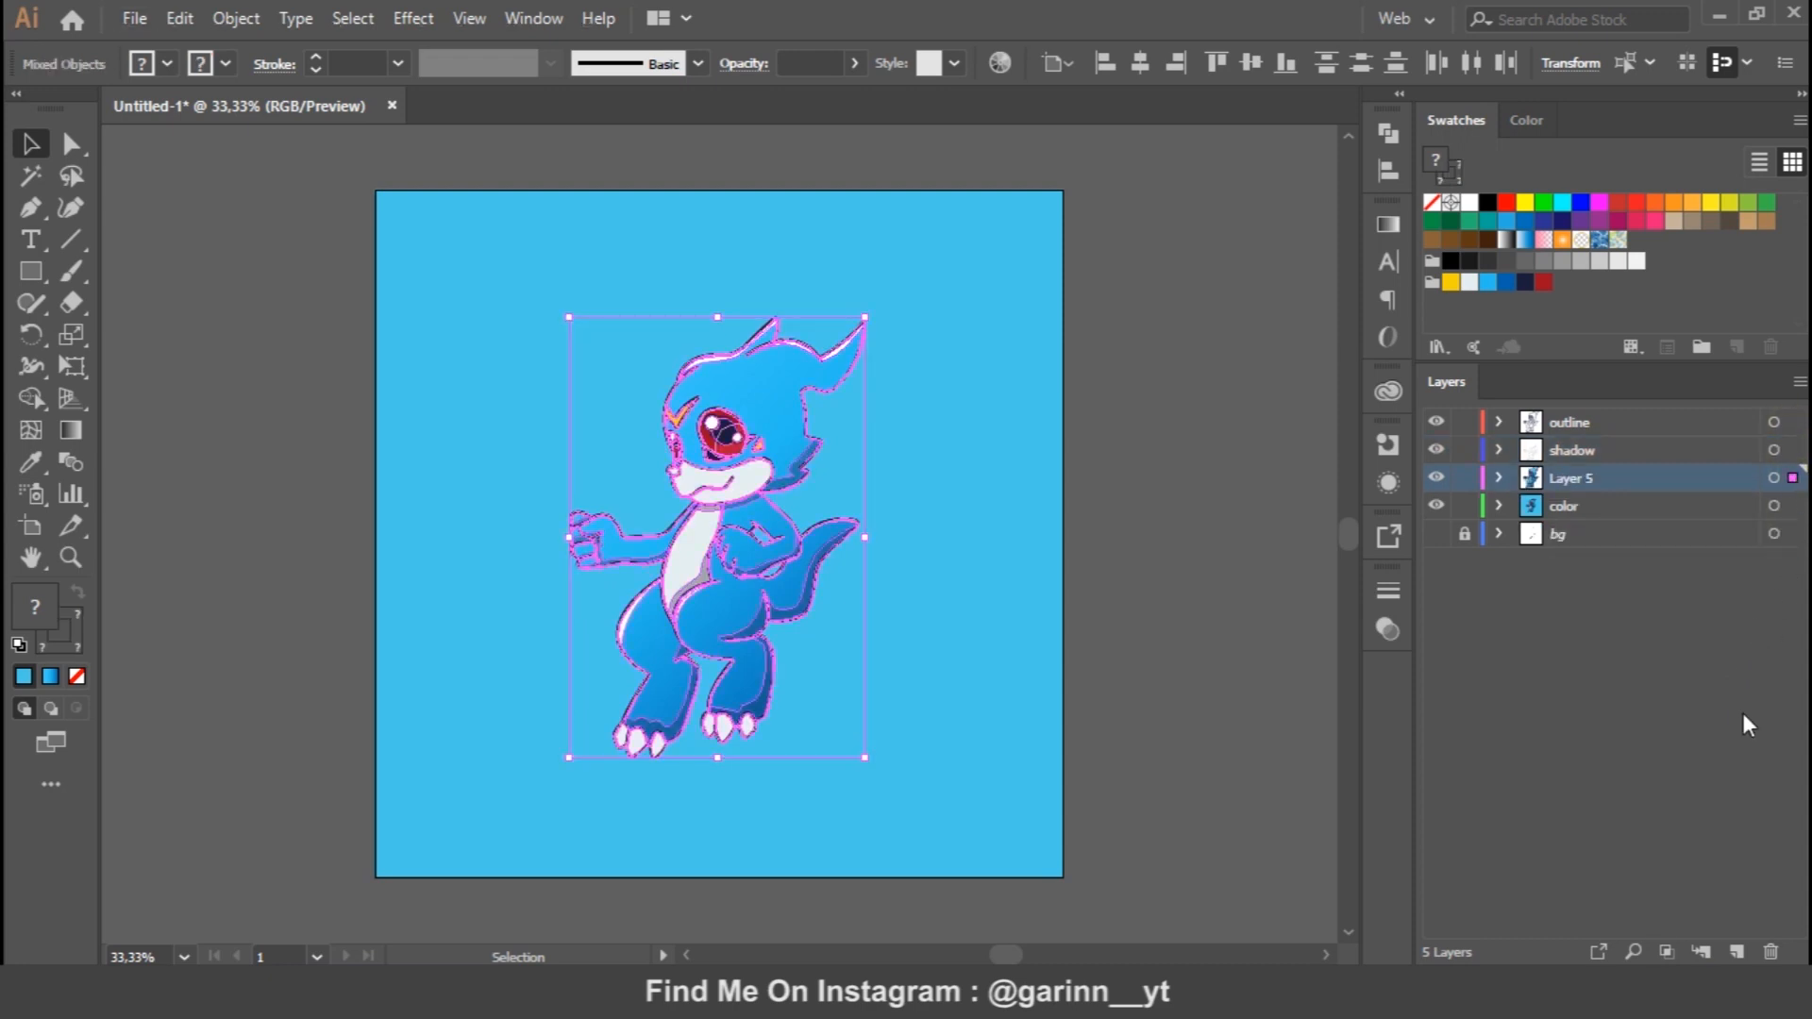
Hide and lock the outline and shadow layers, and expand the fills and strokes of the artwork copied to Layer 5
left_click(1436, 506)
left_click(1464, 506)
left_click(1435, 451)
left_click(1436, 424)
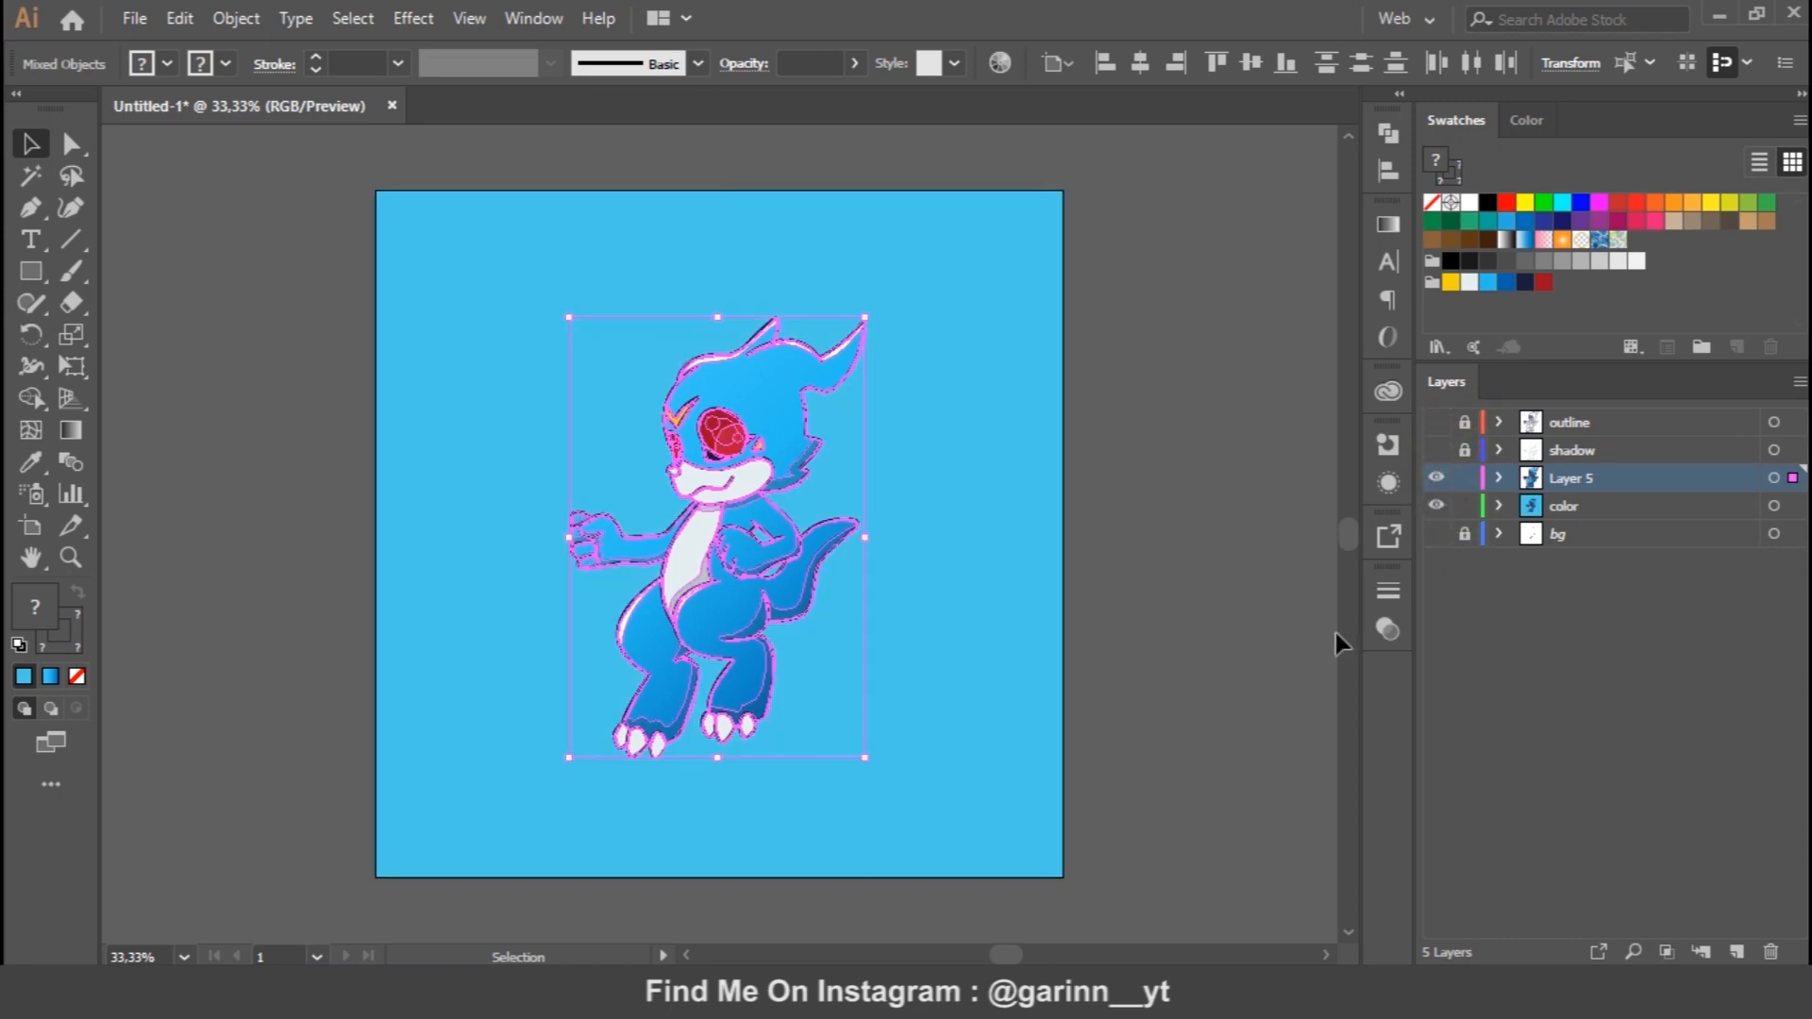
left_click(235, 18)
left_click(404, 298)
left_click(852, 642)
Try to unite the expanded artwork with the Pathfinder, and undo it
left_click(1384, 134)
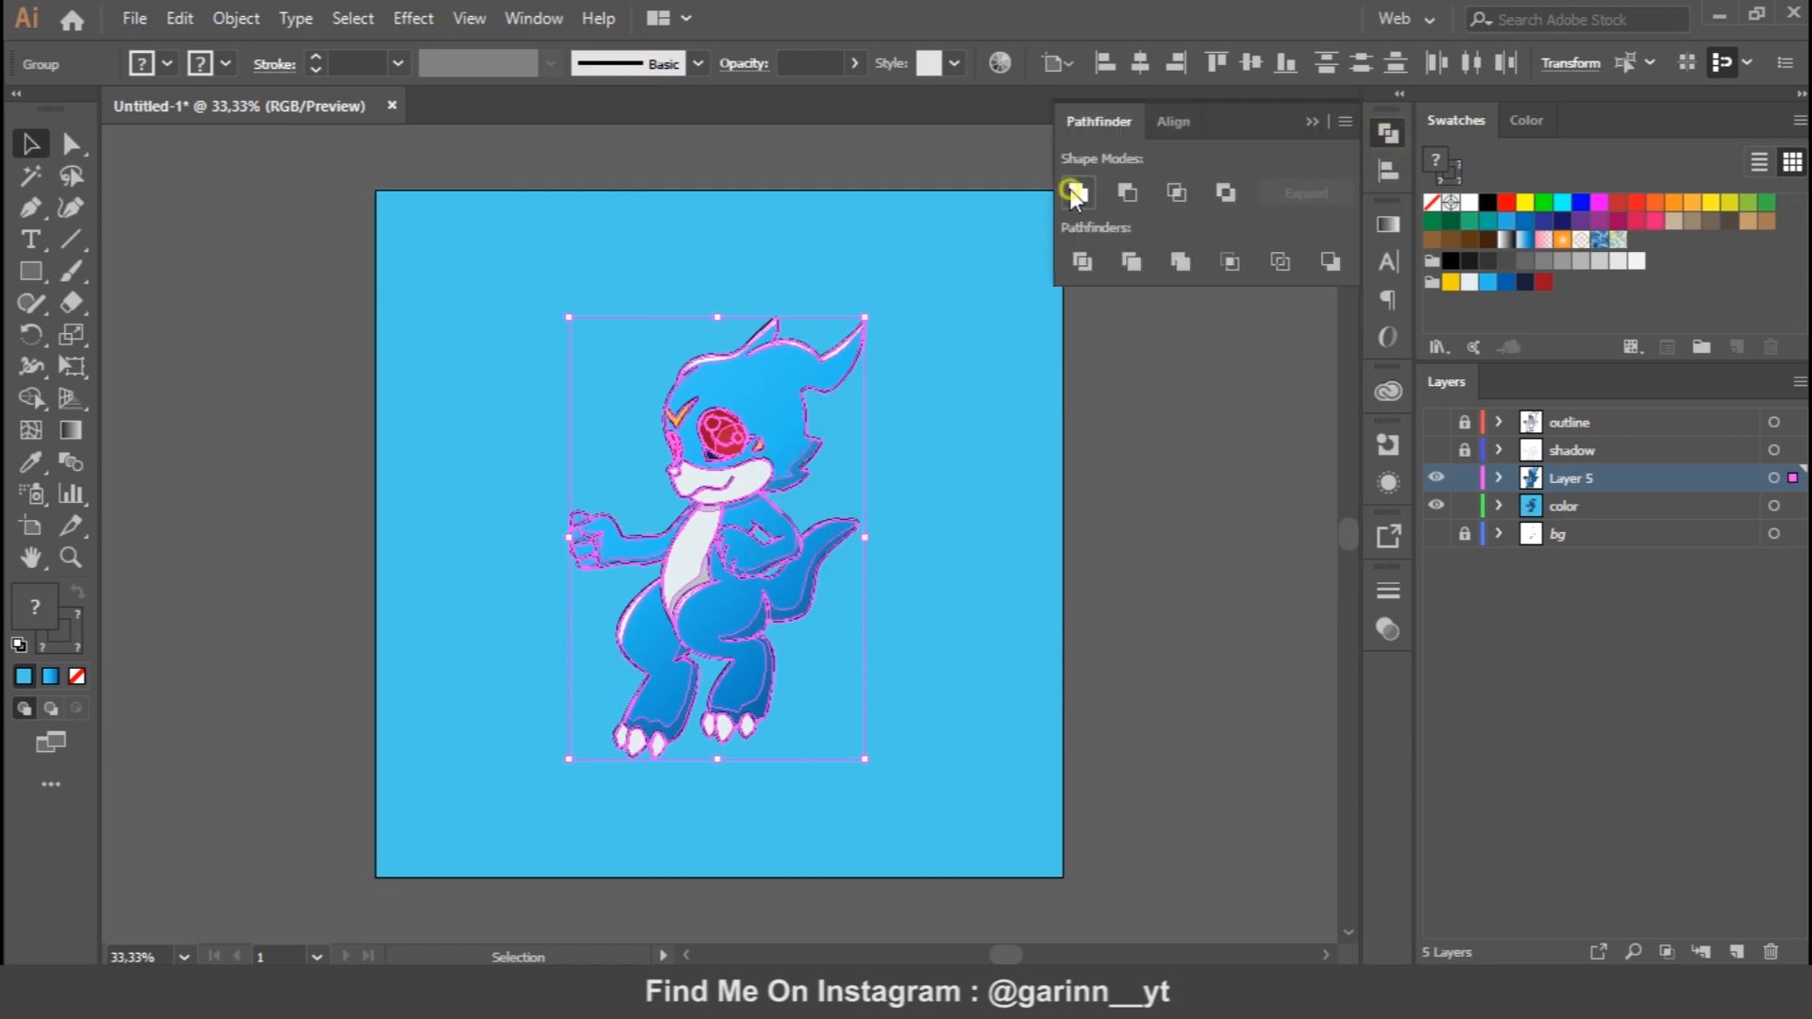
left_click(1082, 198)
key("ctrl+z")
left_click(1386, 134)
Ungroup the copied artwork on Layer 5 and expand its fills and strokes again
right_click(778, 418)
left_click(867, 616)
left_click(235, 19)
left_click(404, 298)
left_click(836, 640)
right_click(735, 470)
left_click(814, 655)
left_click(1389, 138)
left_click(1238, 228)
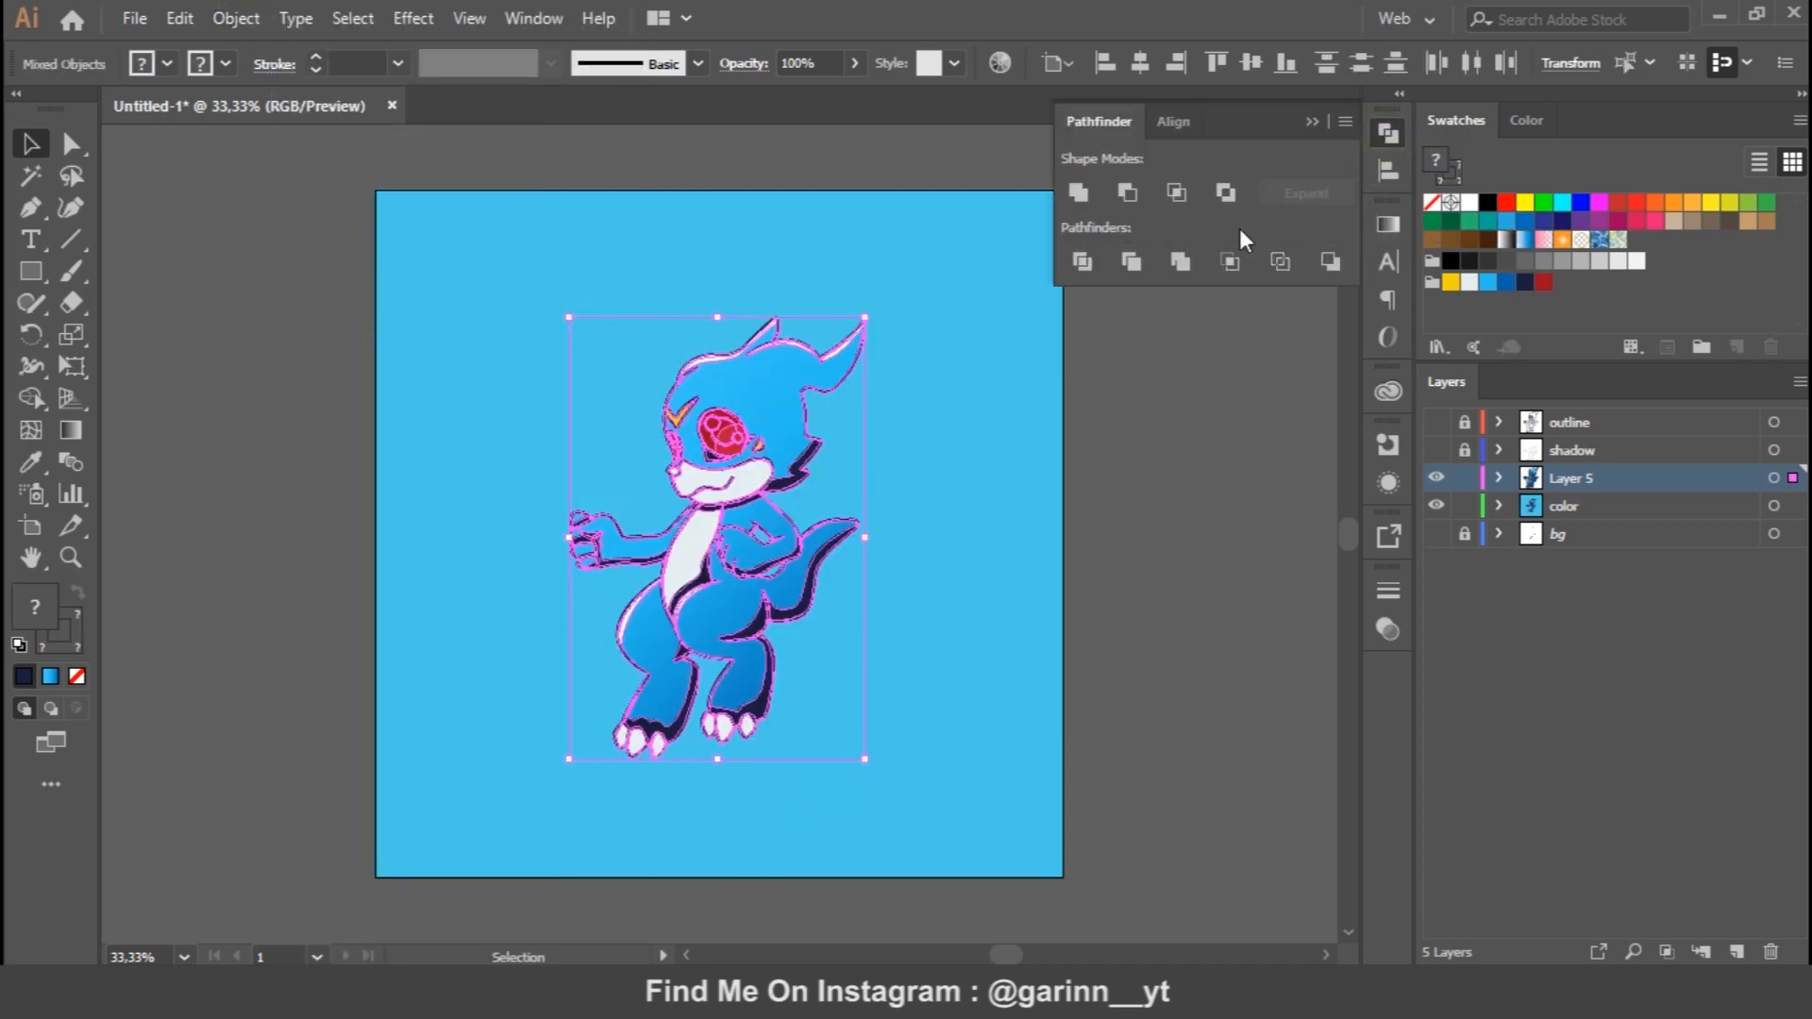
left_click(1391, 128)
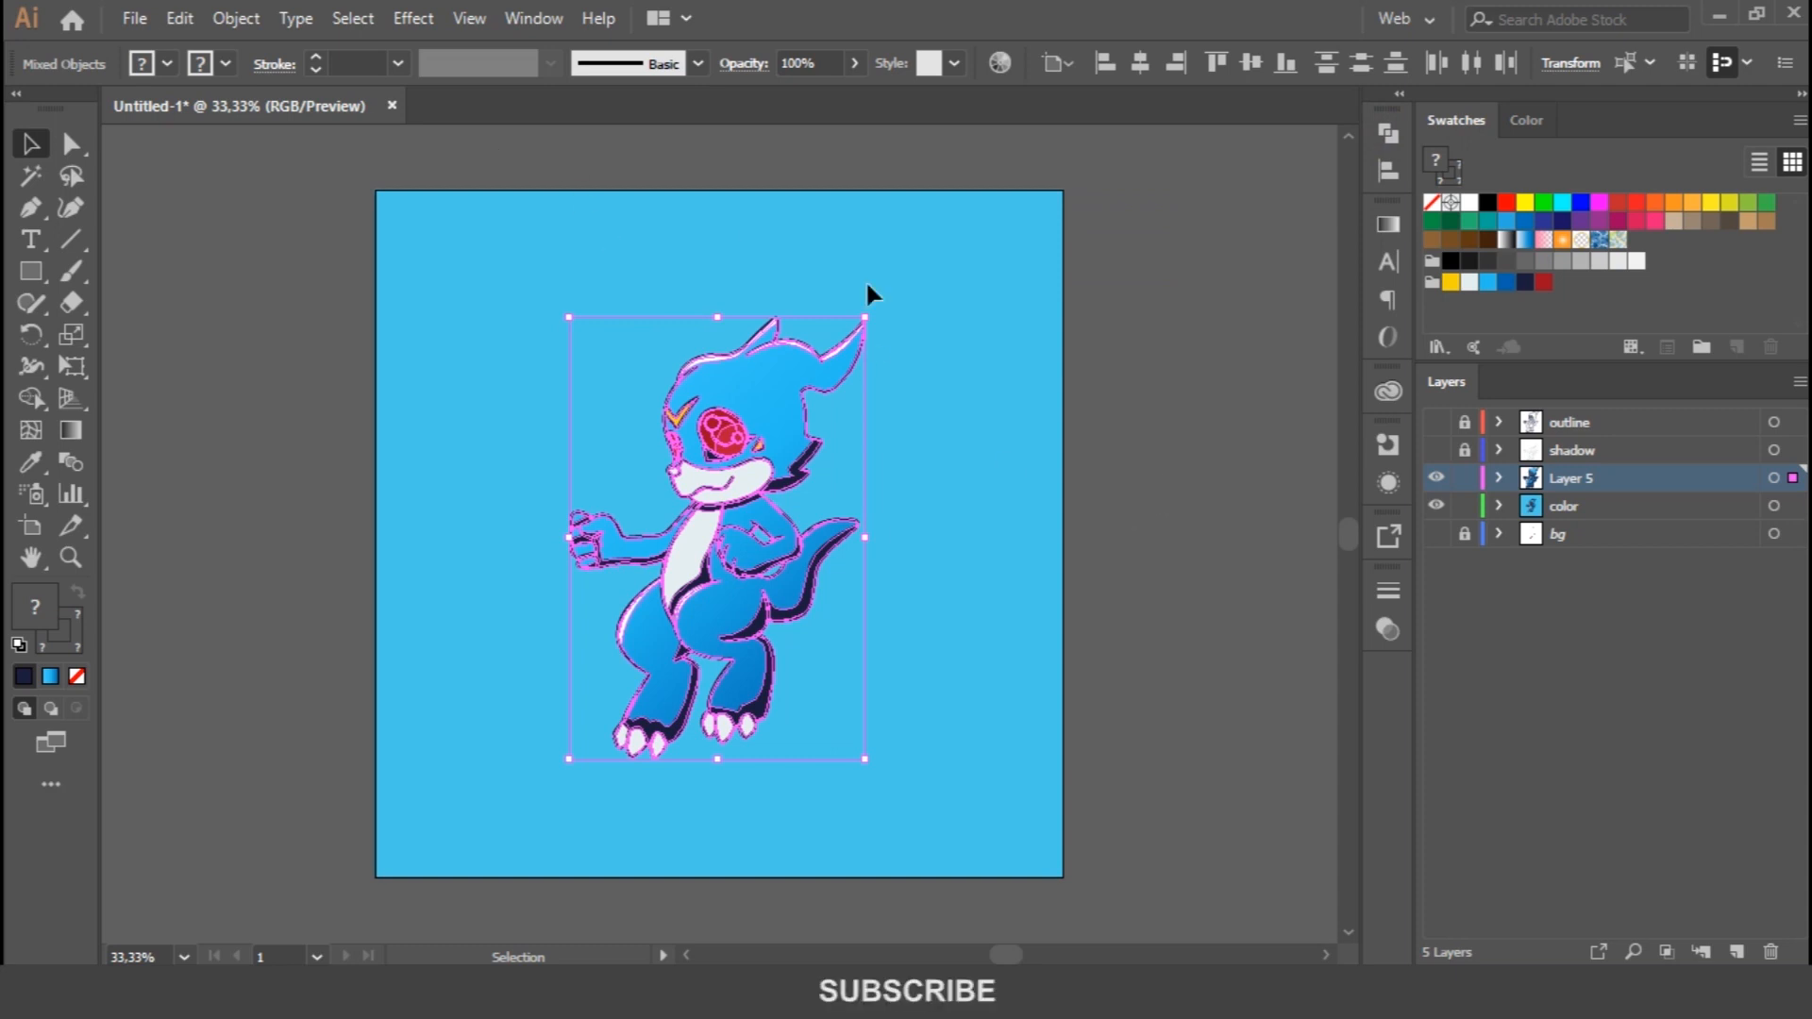
Select the creature and try moving it aside towards the artboard's right edge, and undo the move
left_click(1163, 342)
left_click_drag(482, 281, 915, 778)
left_click_drag(765, 661, 1120, 624)
key("ctrl+z")
Expand the fills and strokes of the whole selected creature twice in a row
left_click(236, 19)
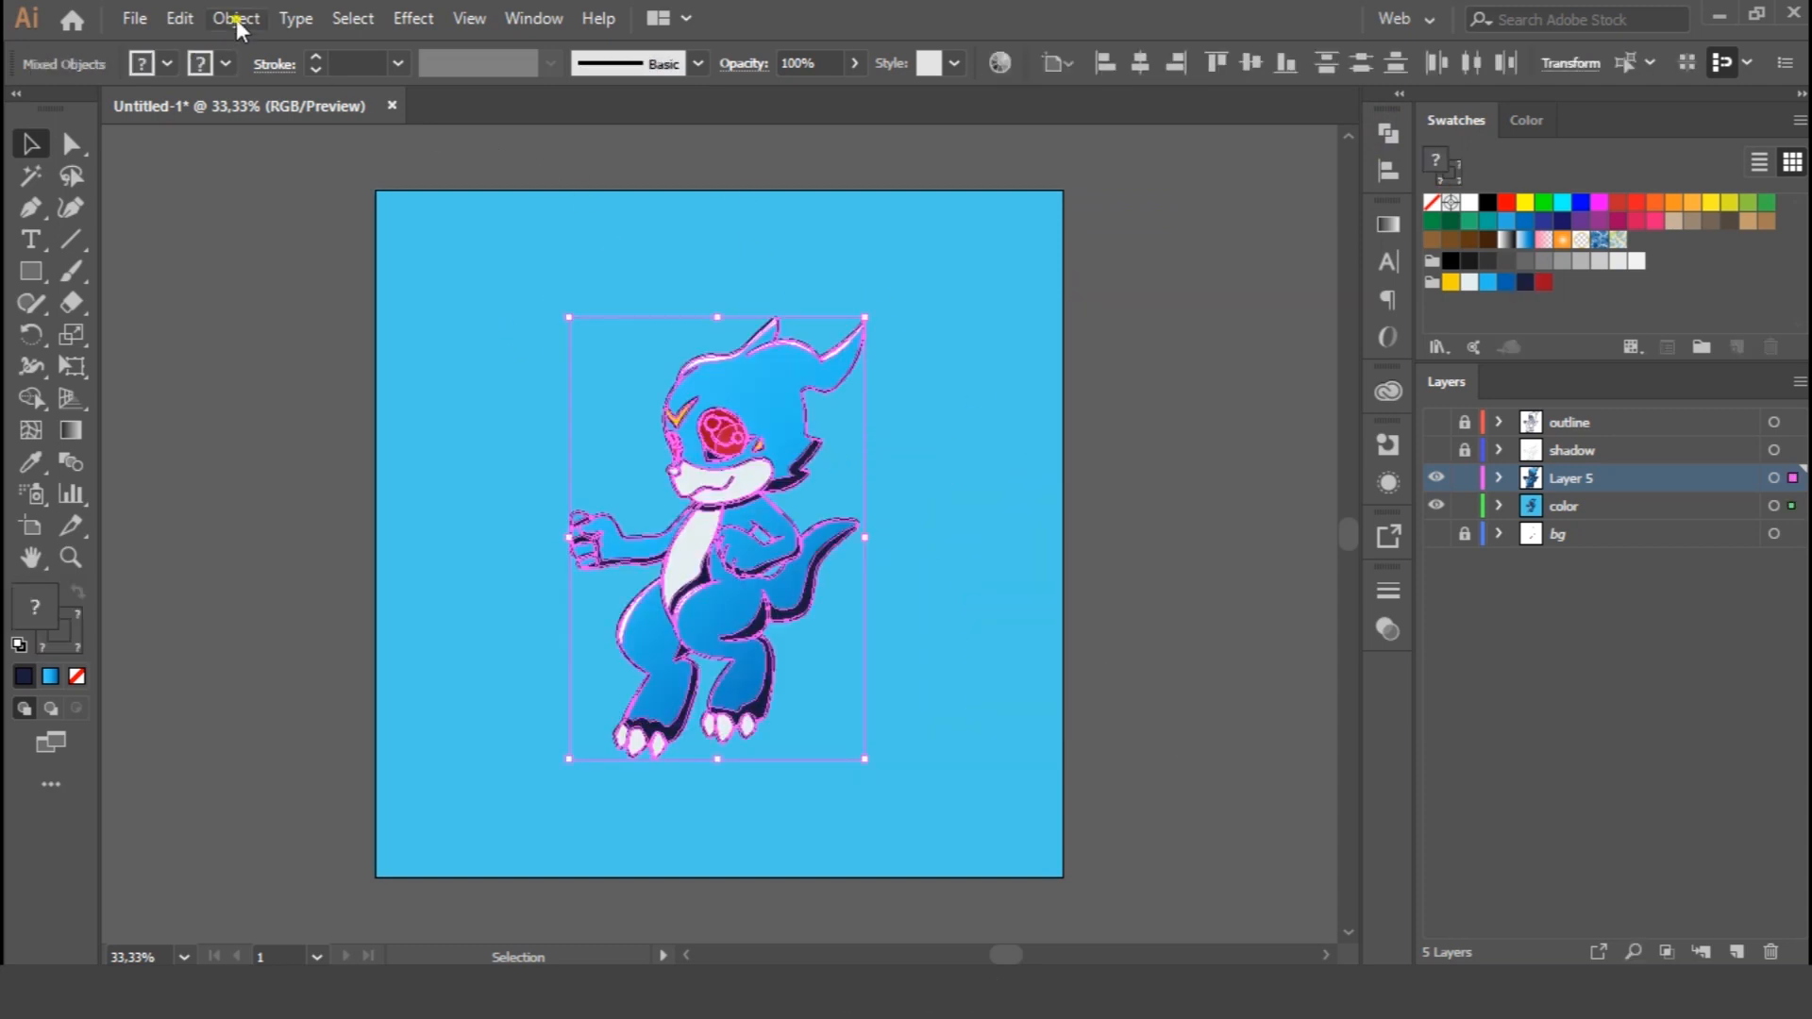
left_click(367, 291)
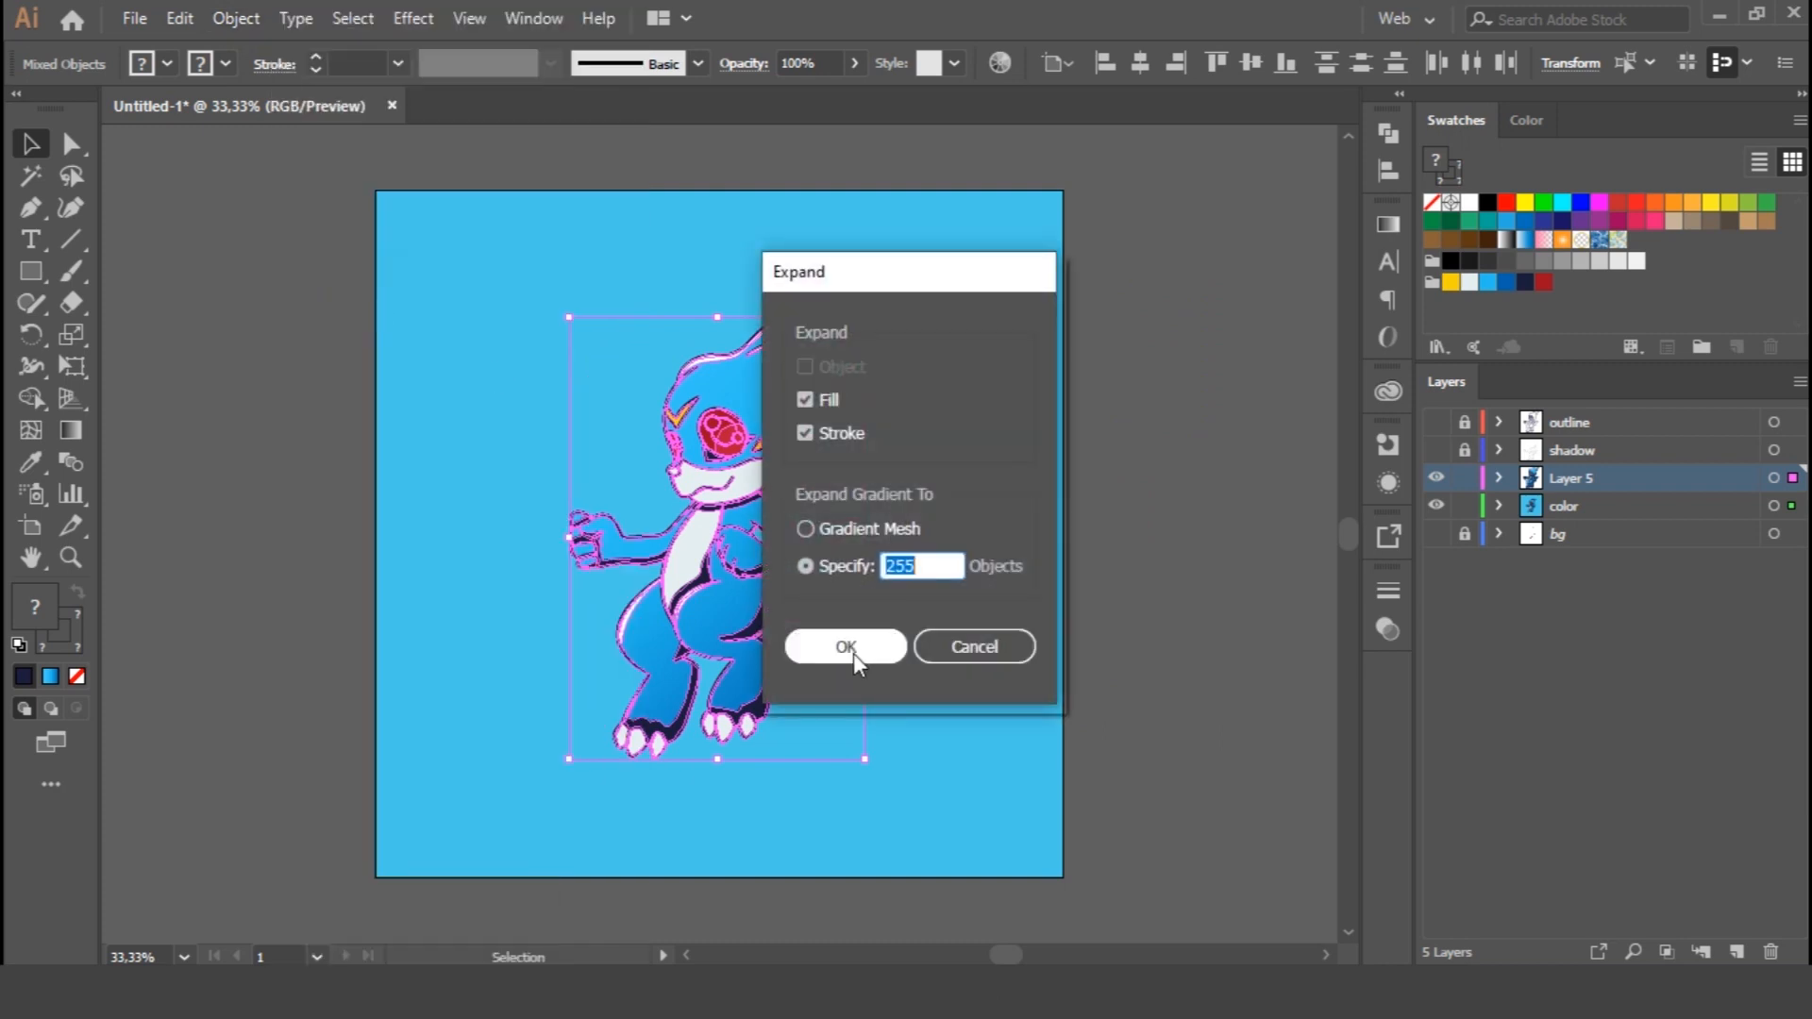
left_click(852, 649)
left_click(236, 19)
left_click(368, 290)
left_click(855, 649)
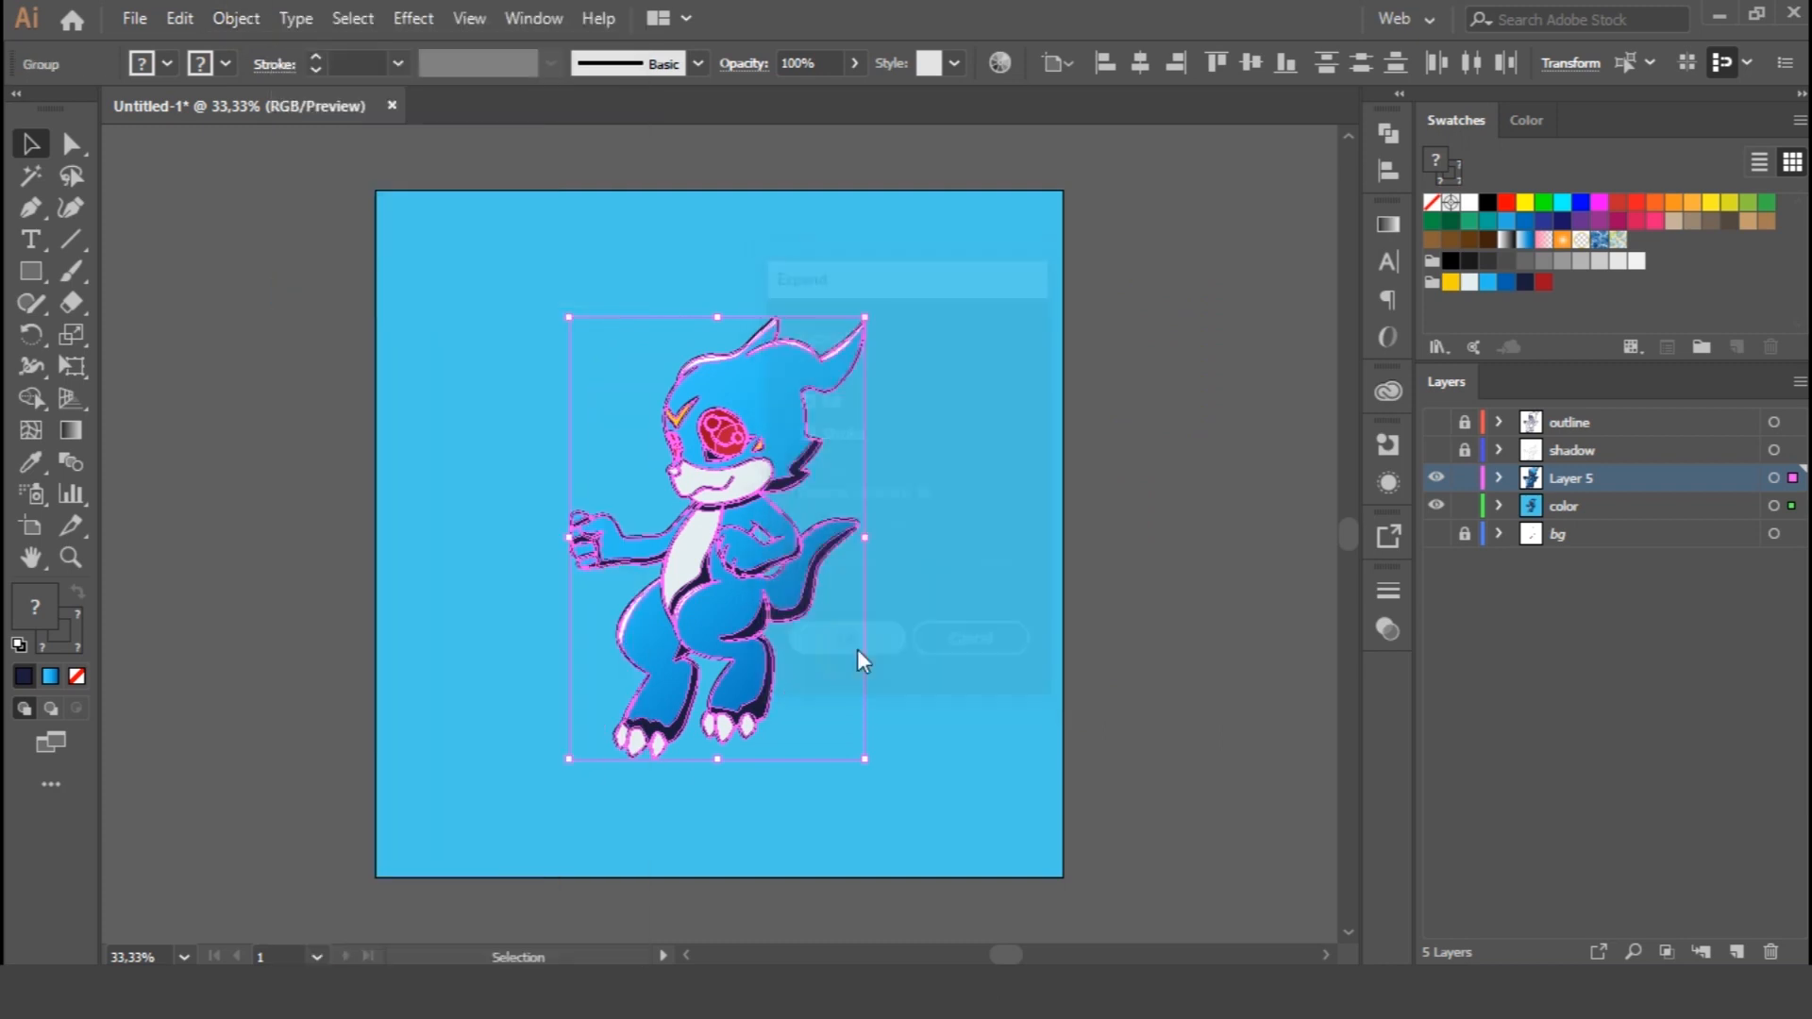
Unite the selected creature artwork into a single silhouette with the Pathfinder and make the color layer active
left_click(1395, 134)
left_click(1182, 264)
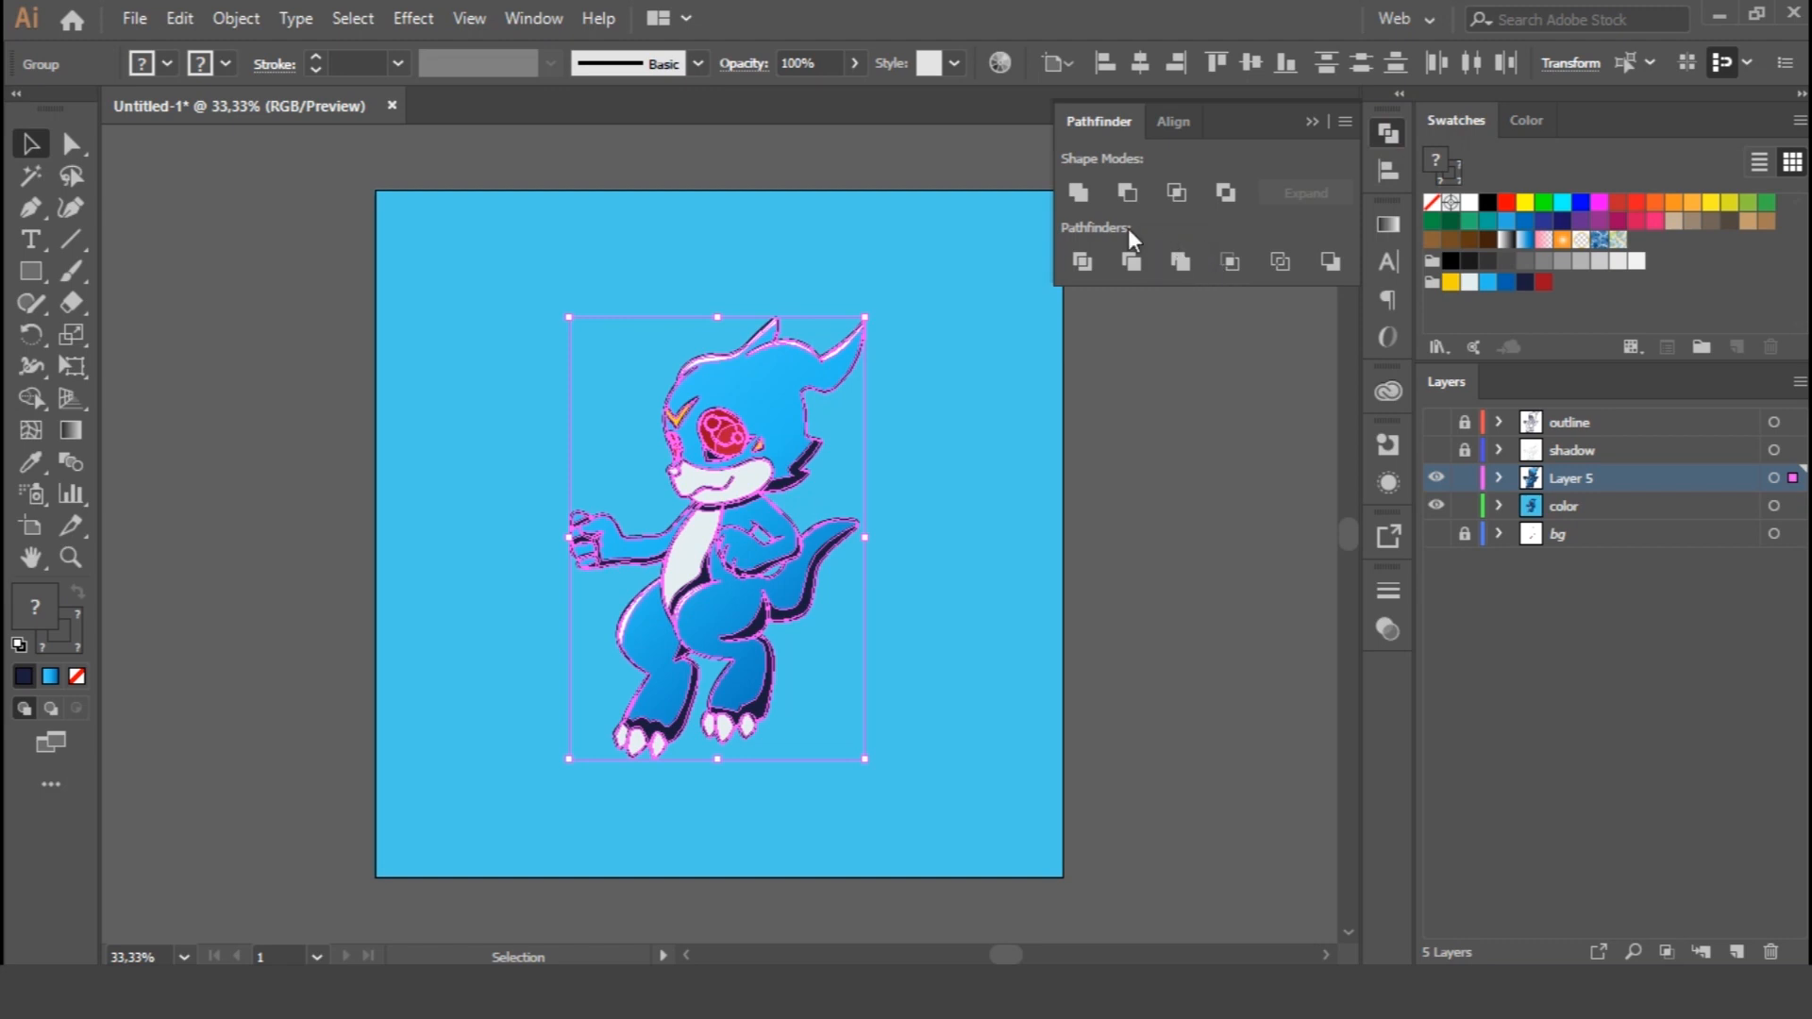
left_click(1384, 135)
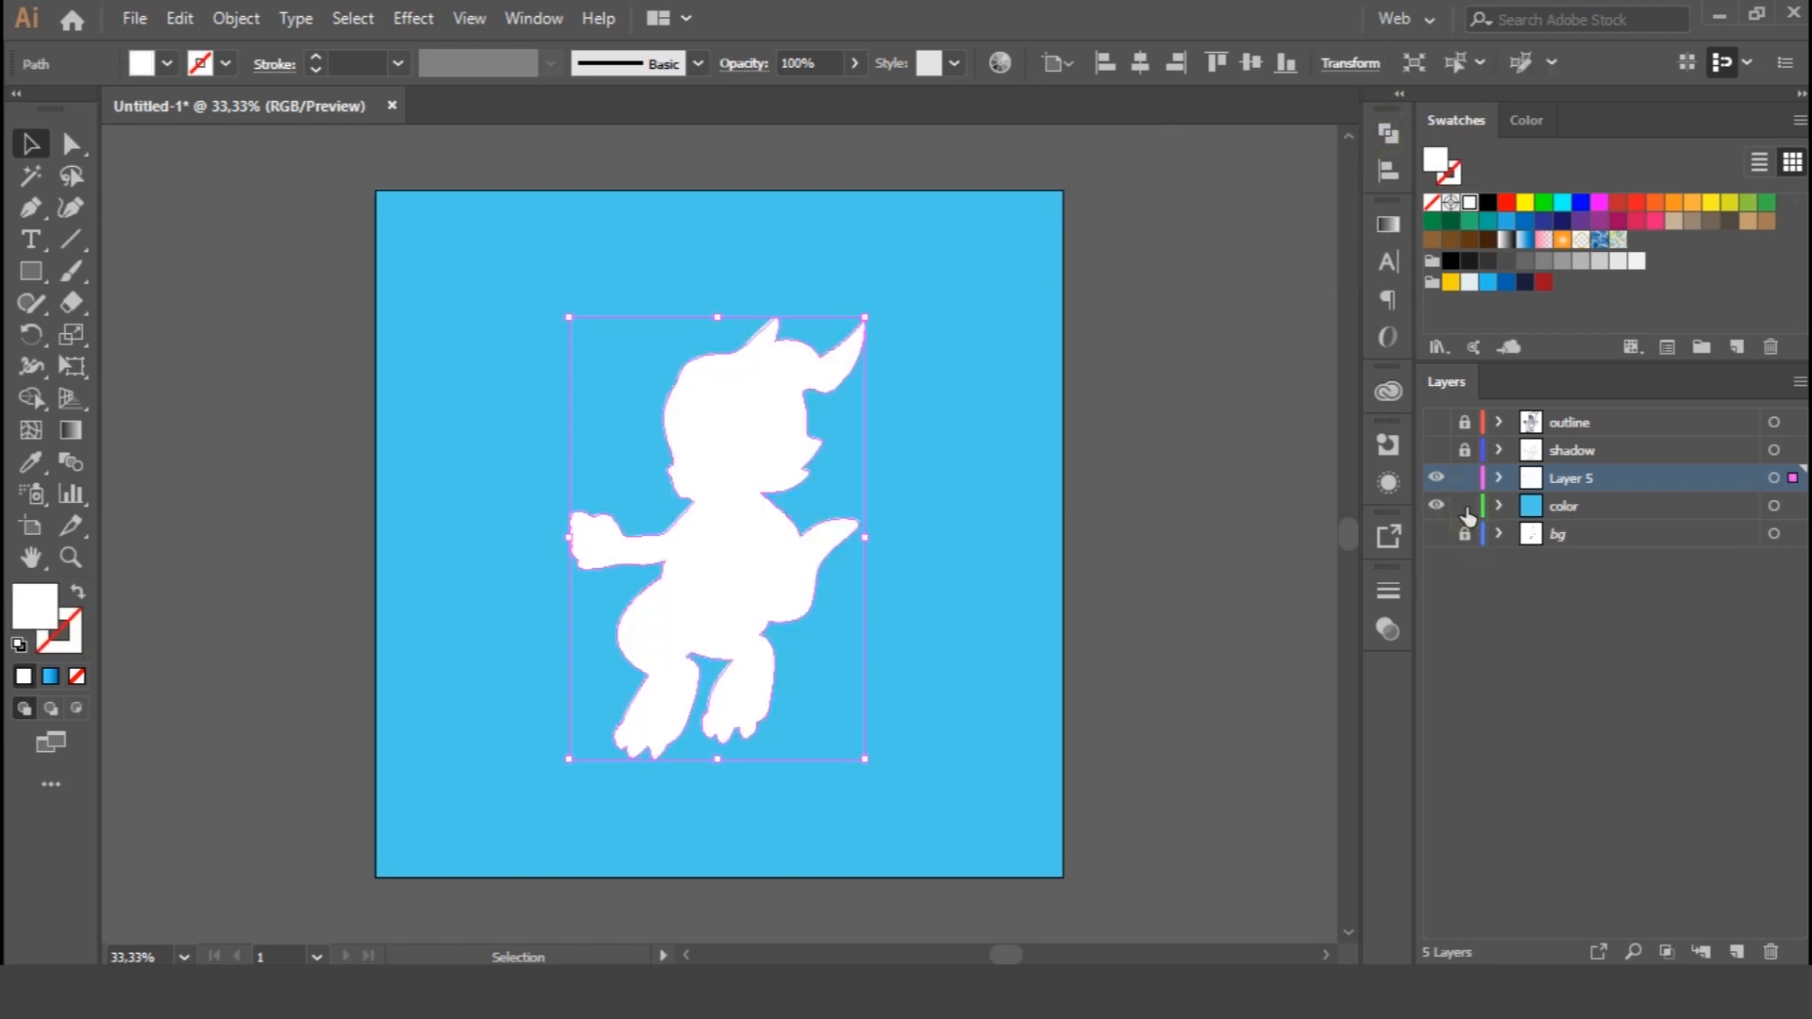
left_click(1600, 507)
left_click(1638, 714)
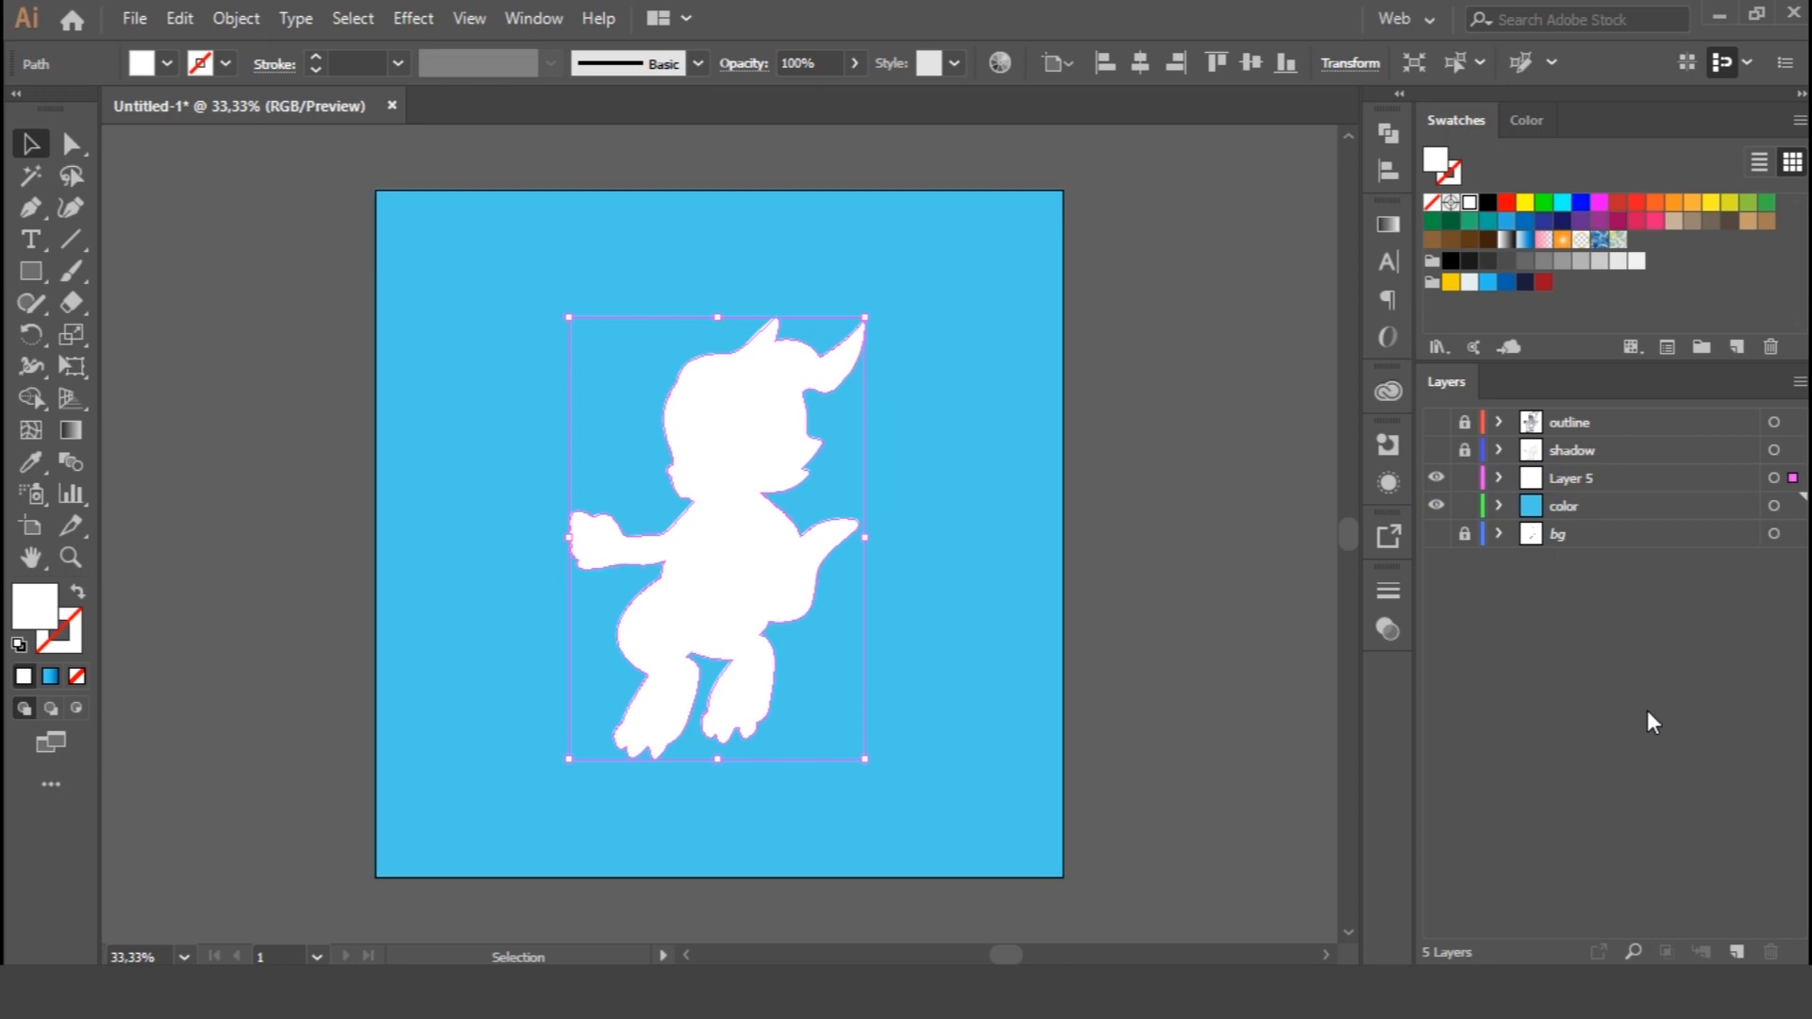
Undo the silhouette, the expansions and the copying, back to the intact creature with an empty Layer 5
key("ctrl+z")
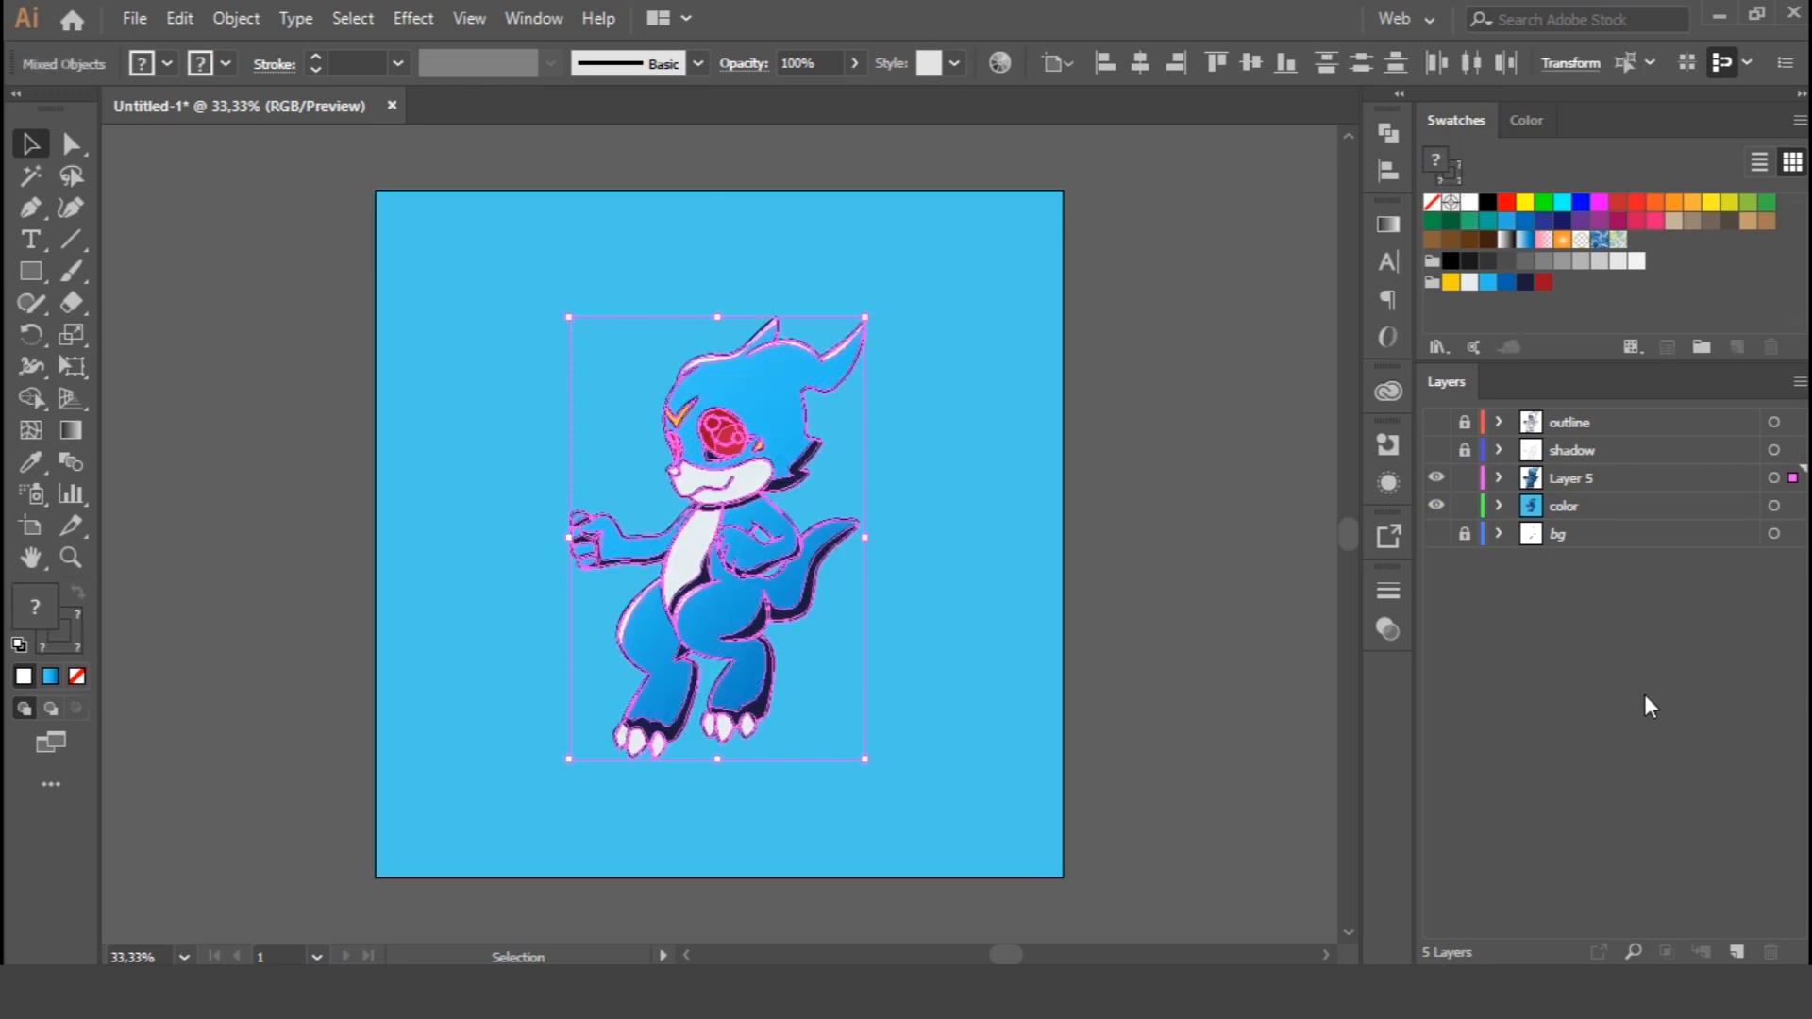
key("ctrl+z")
key("ctrl+z")
key("ctrl+z")
key("ctrl+z")
key("ctrl+z")
left_click(1206, 643)
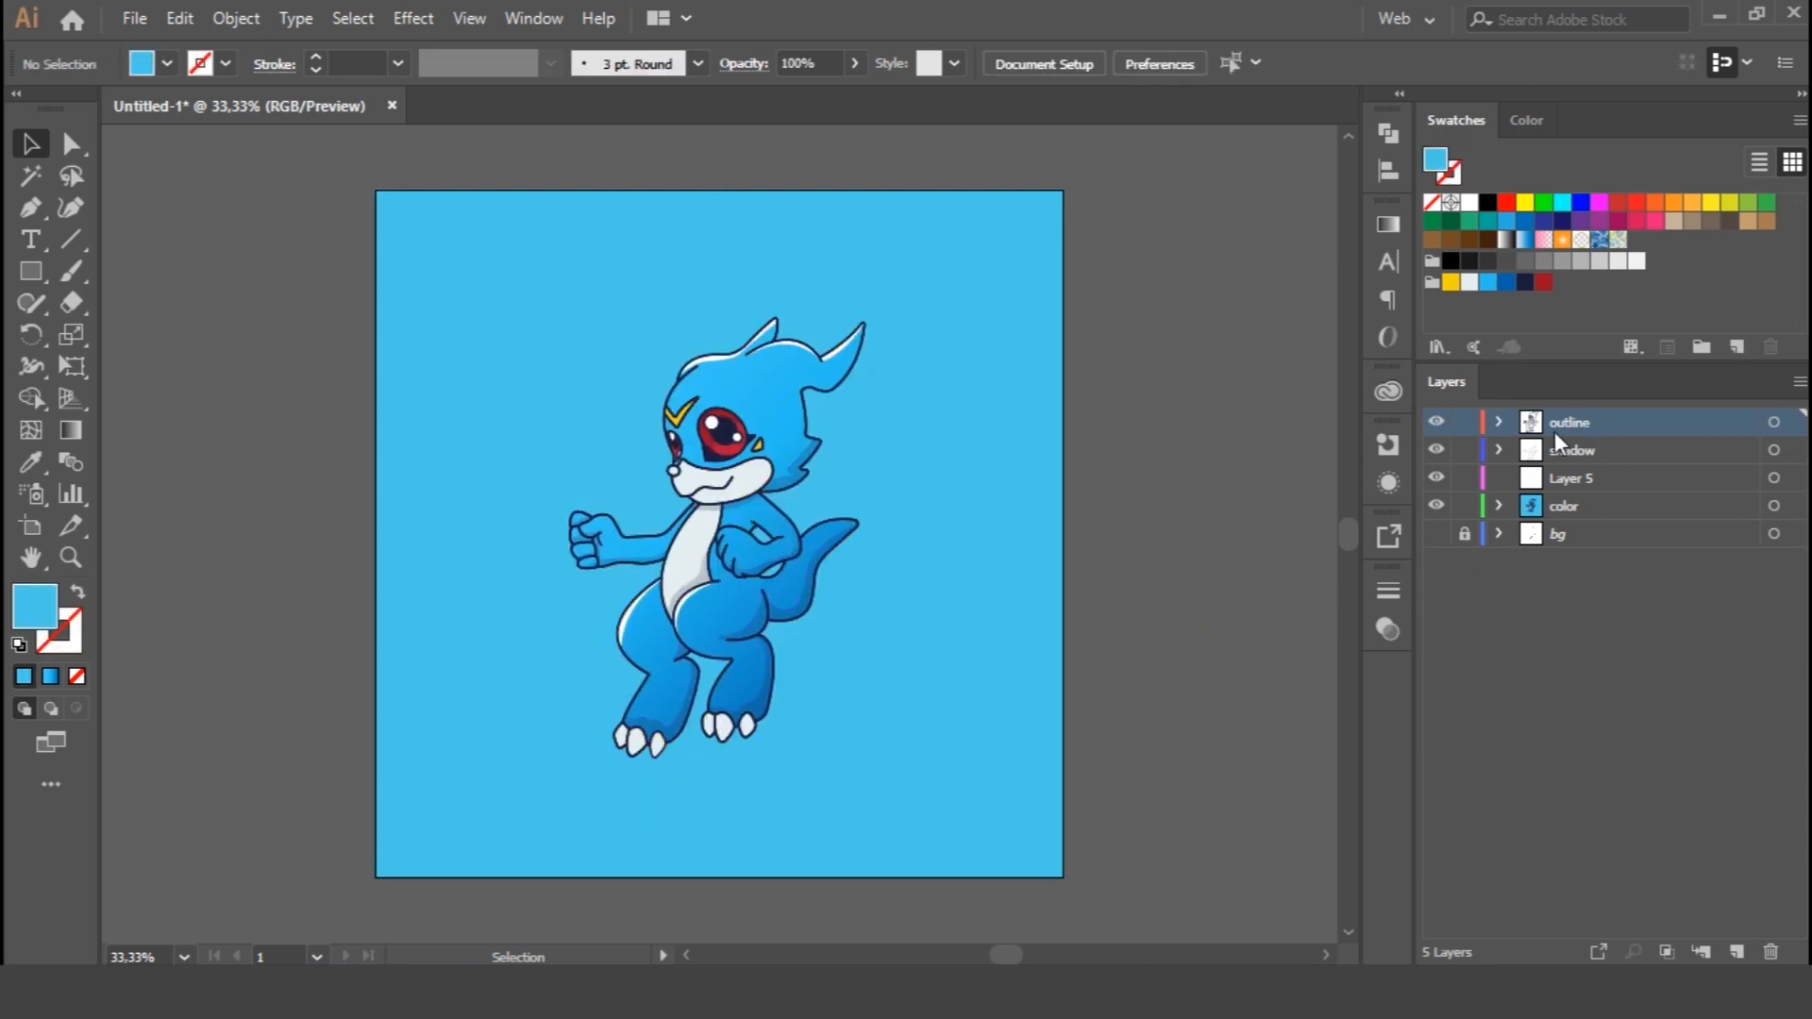
Hide the outline, shadow and Layer 5 layers, and copy the creature's color artwork to Layer 5
left_click(1589, 507)
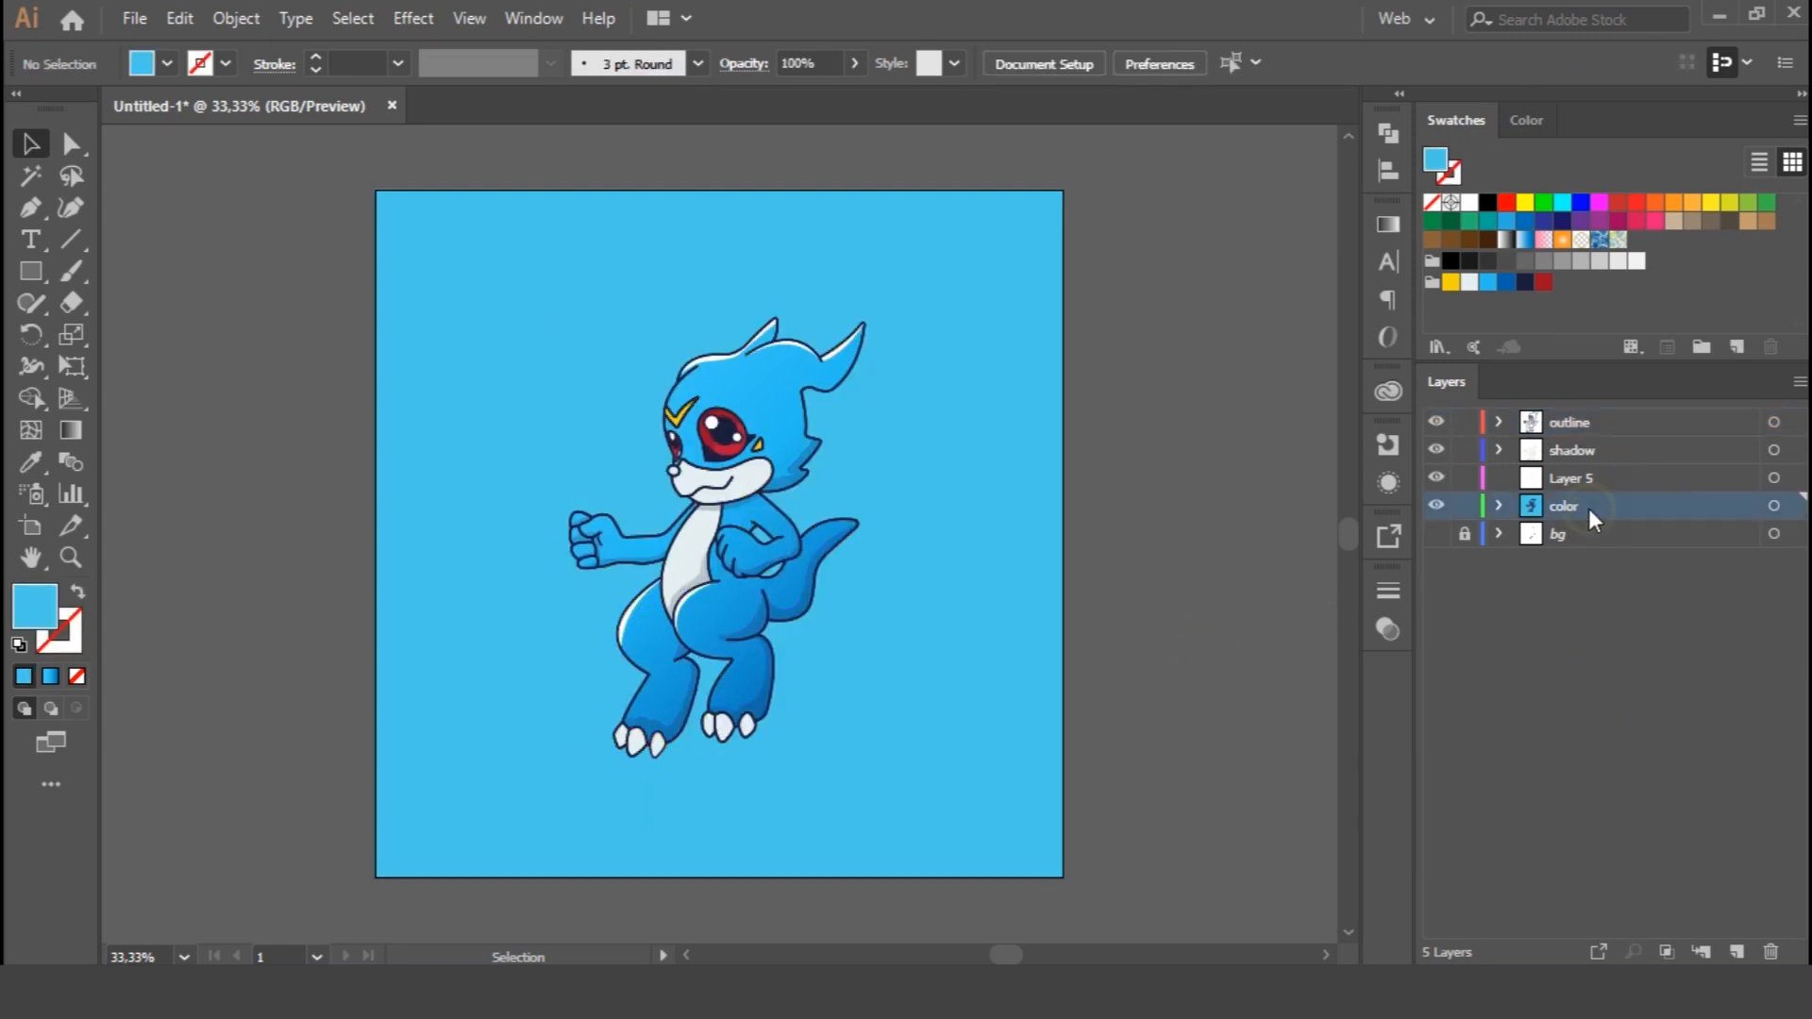
left_click_drag(1437, 422, 1434, 495)
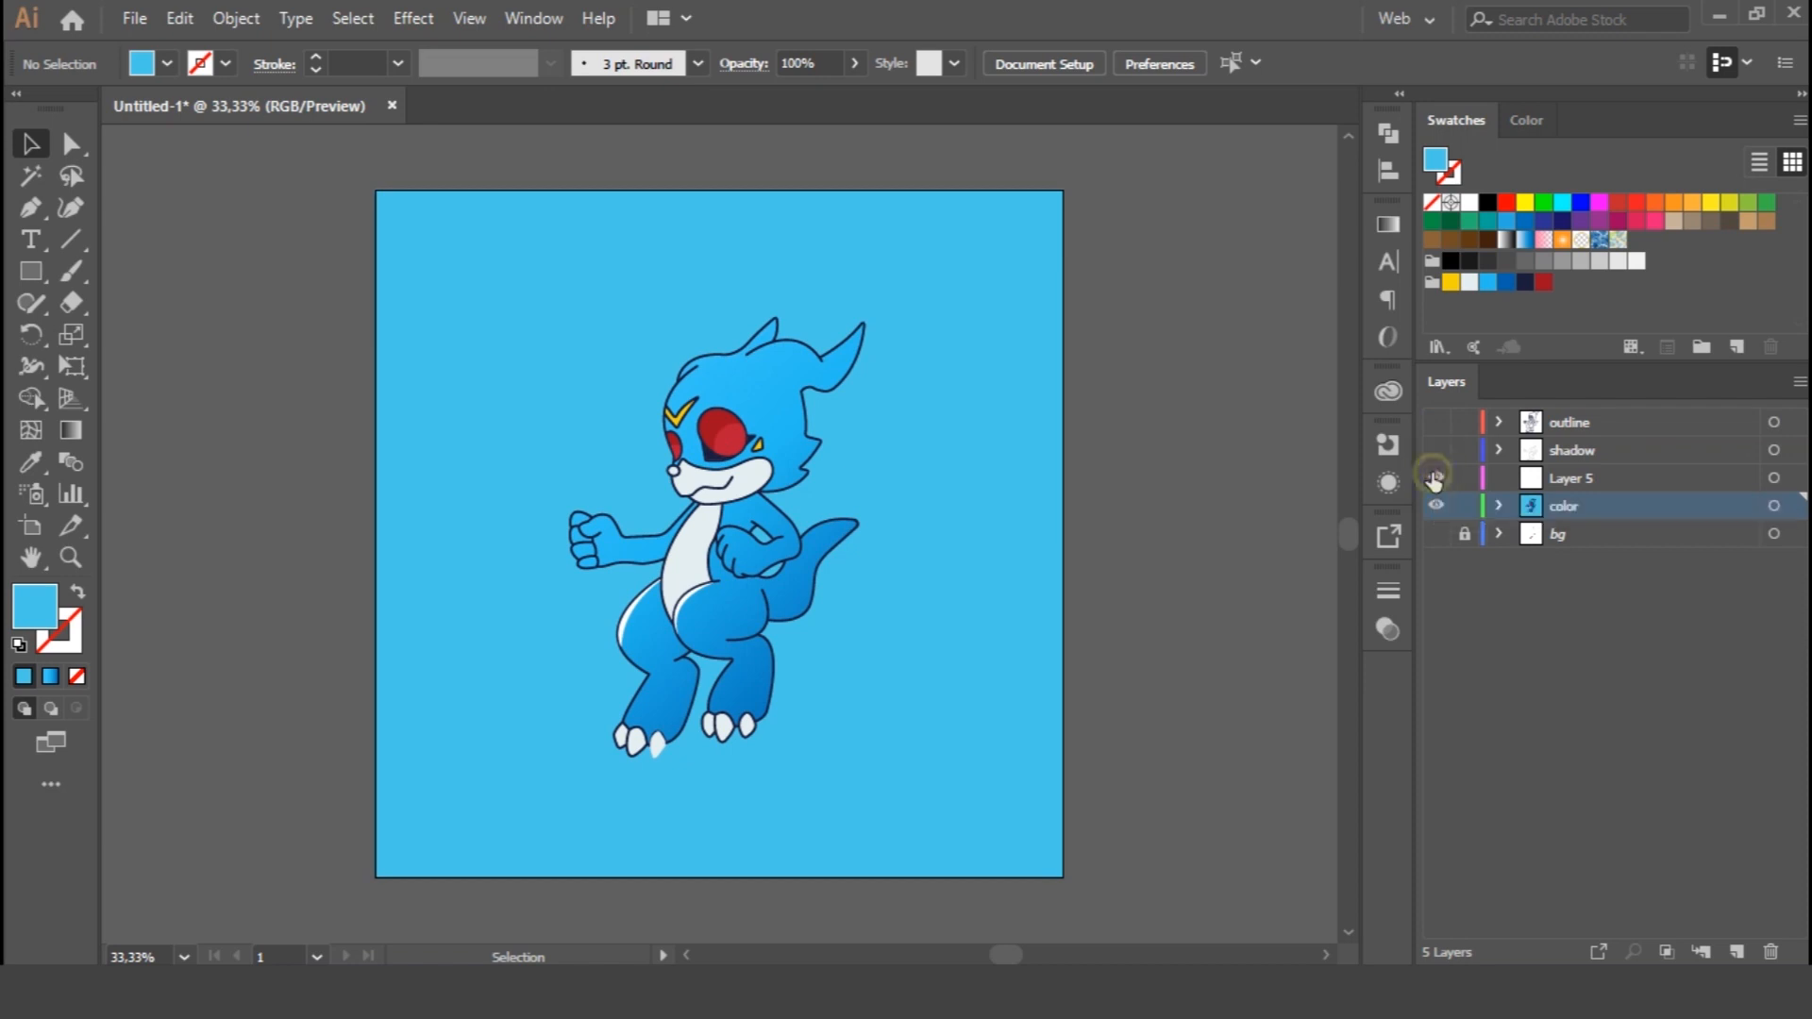
left_click_drag(506, 311, 945, 766)
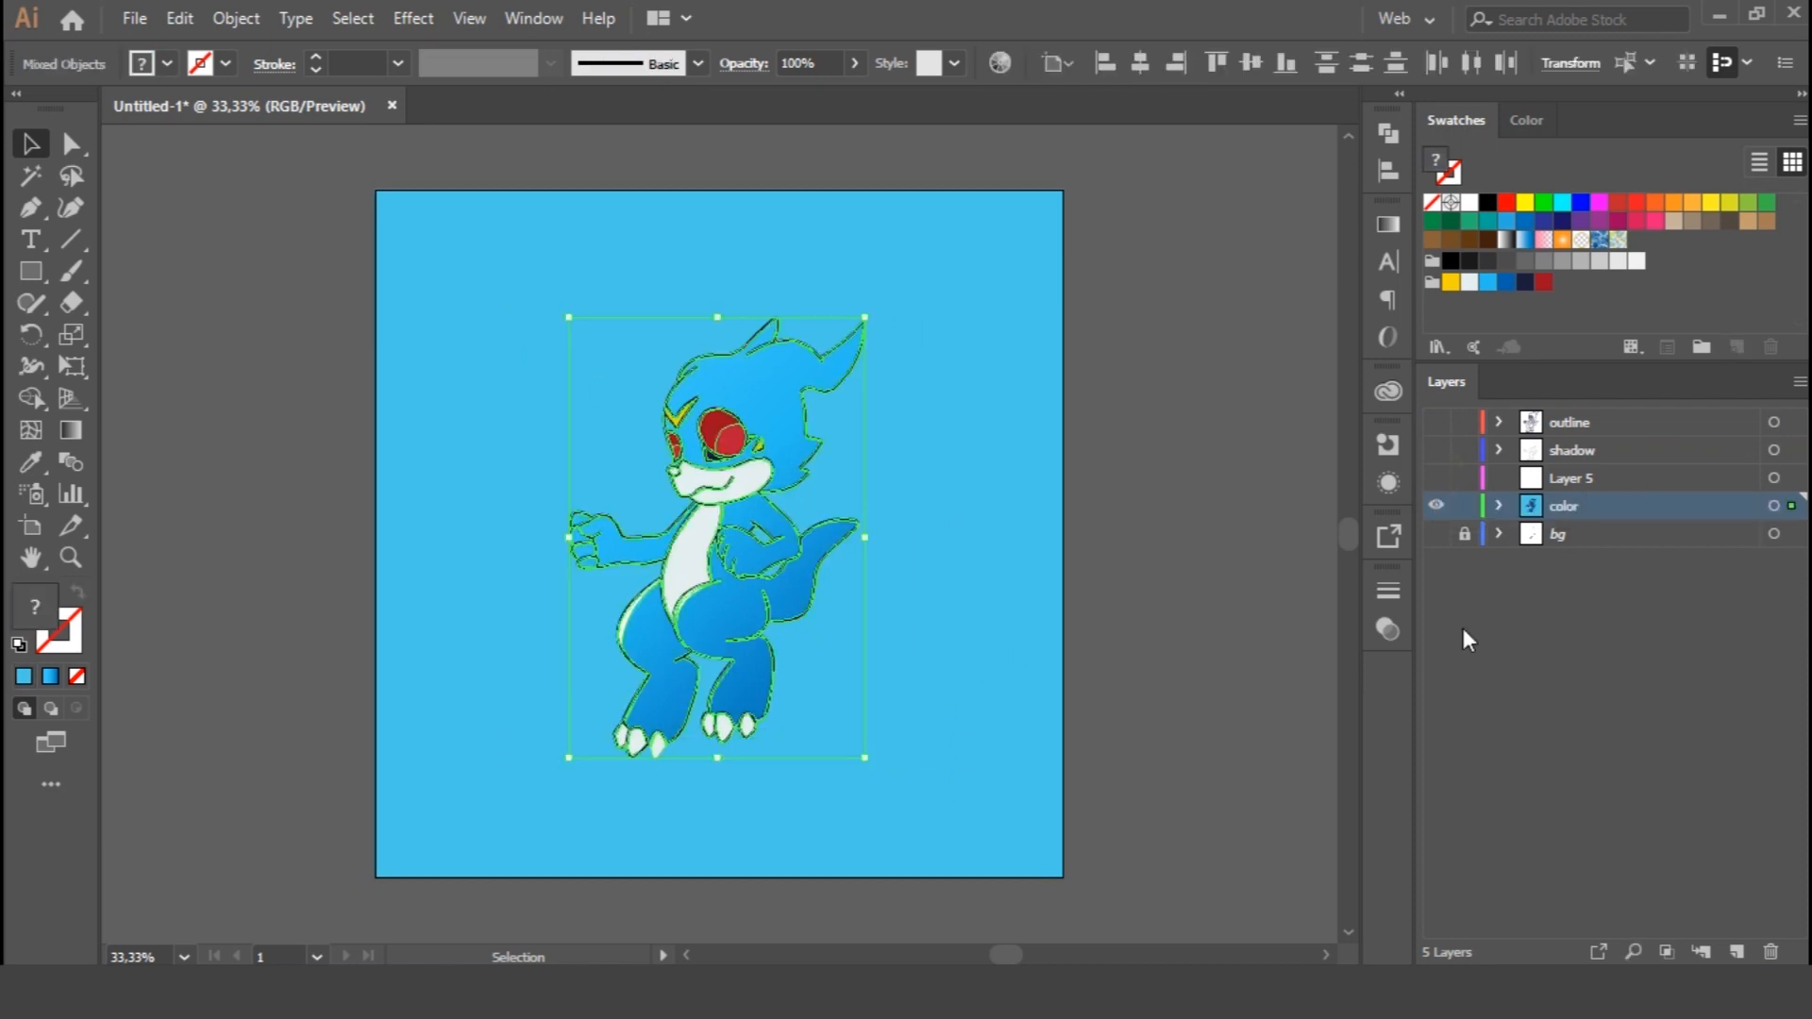
left_click_drag(1792, 506, 1791, 478)
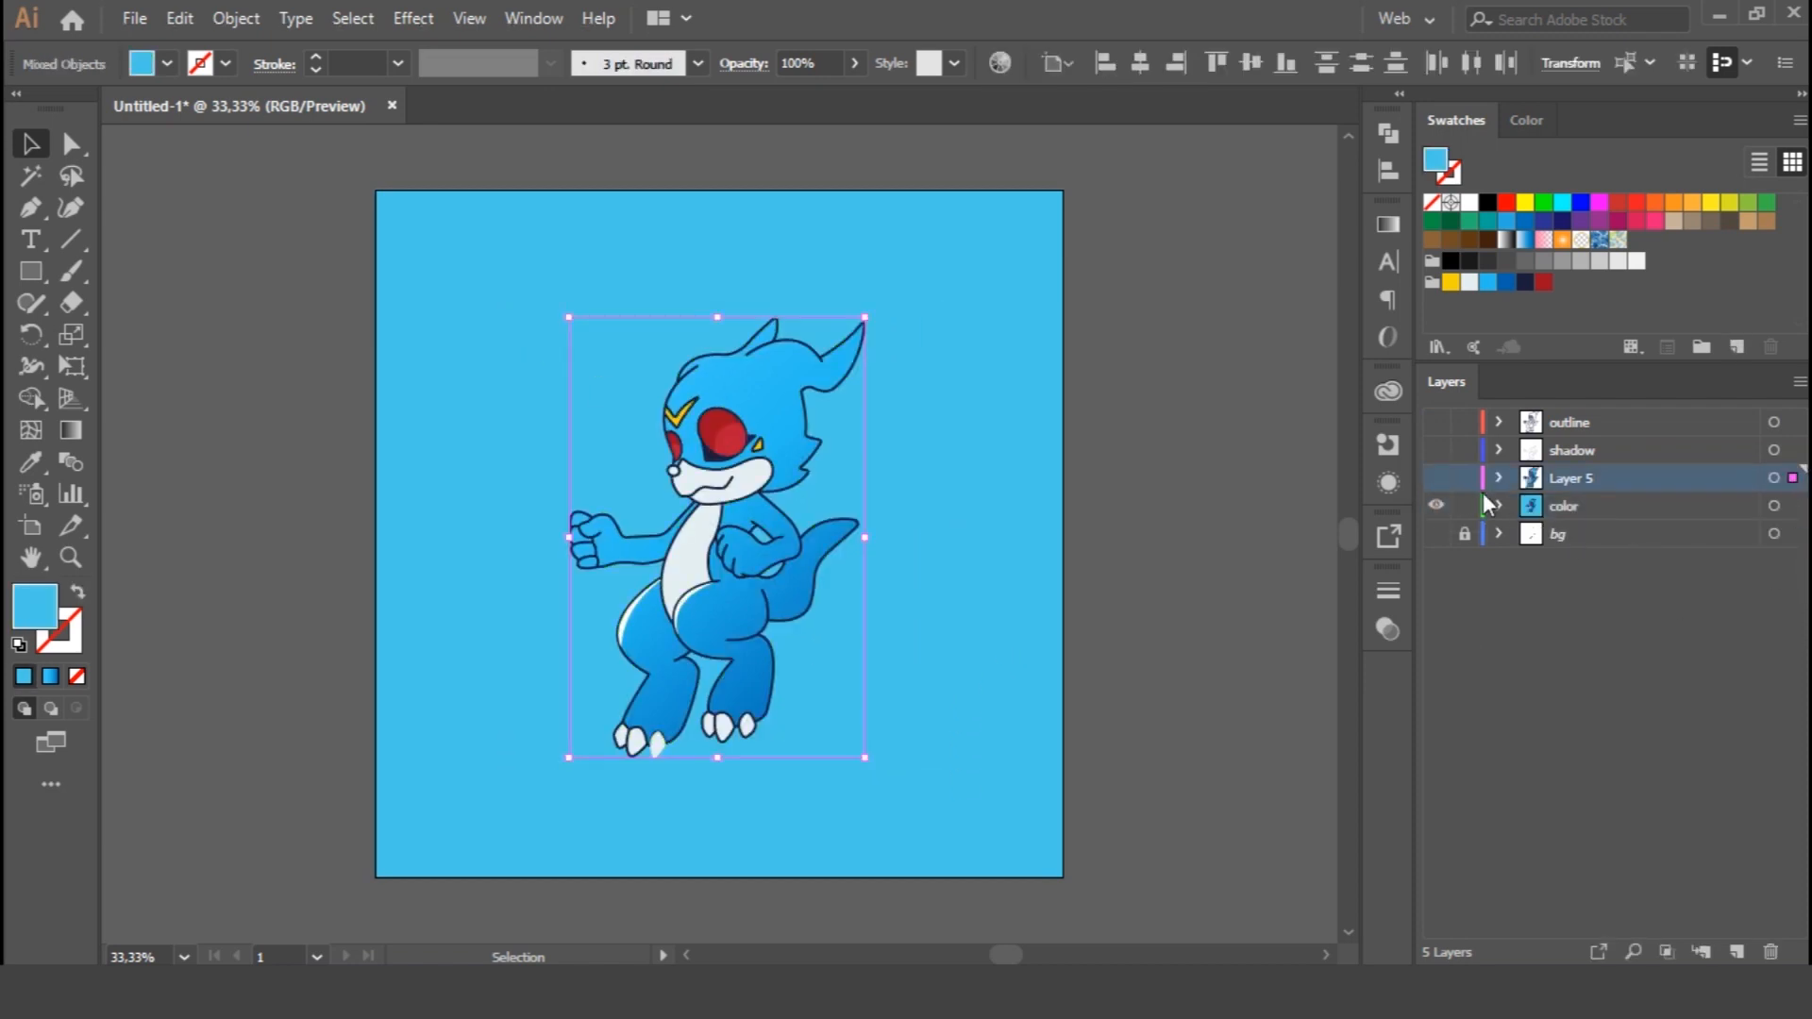
Copy the outline layer's artwork to Layer 5 with the color layer locked, and lock and hide the outline layer
left_click(1436, 422)
left_click(1464, 506)
left_click_drag(485, 266, 982, 822)
key("ctrl+shift+a")
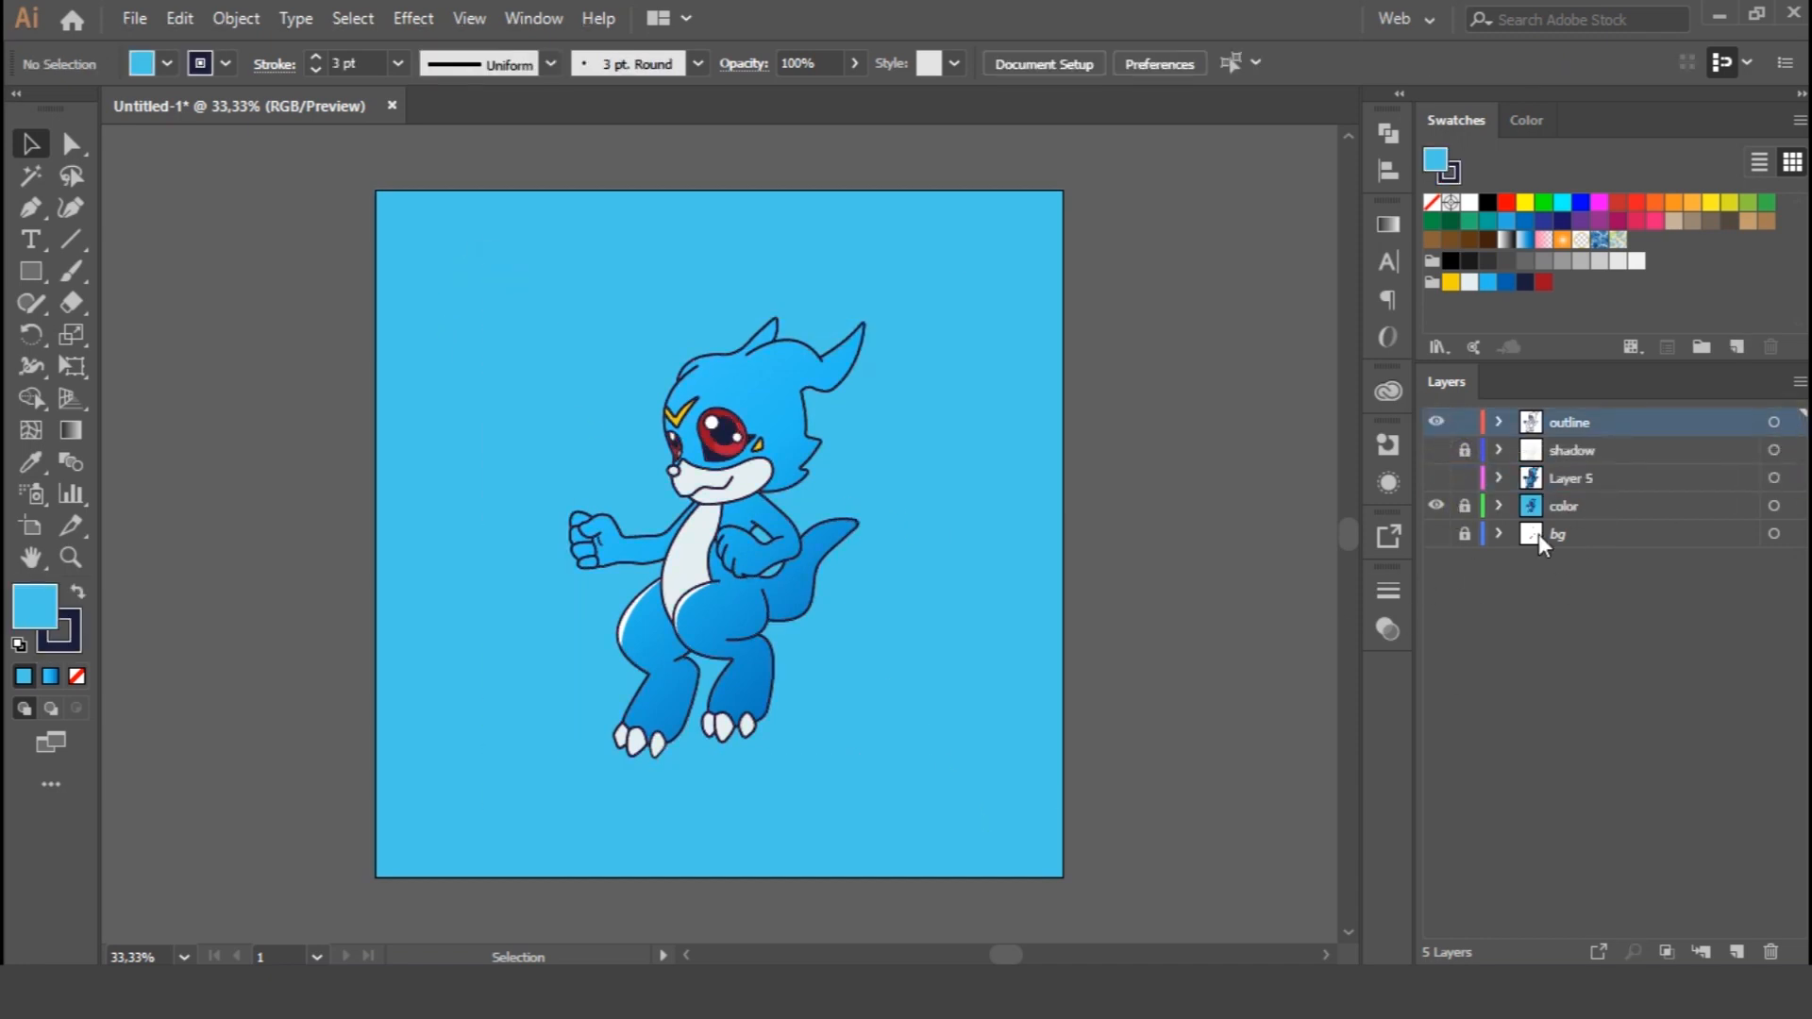
left_click(1464, 422)
left_click(1436, 422)
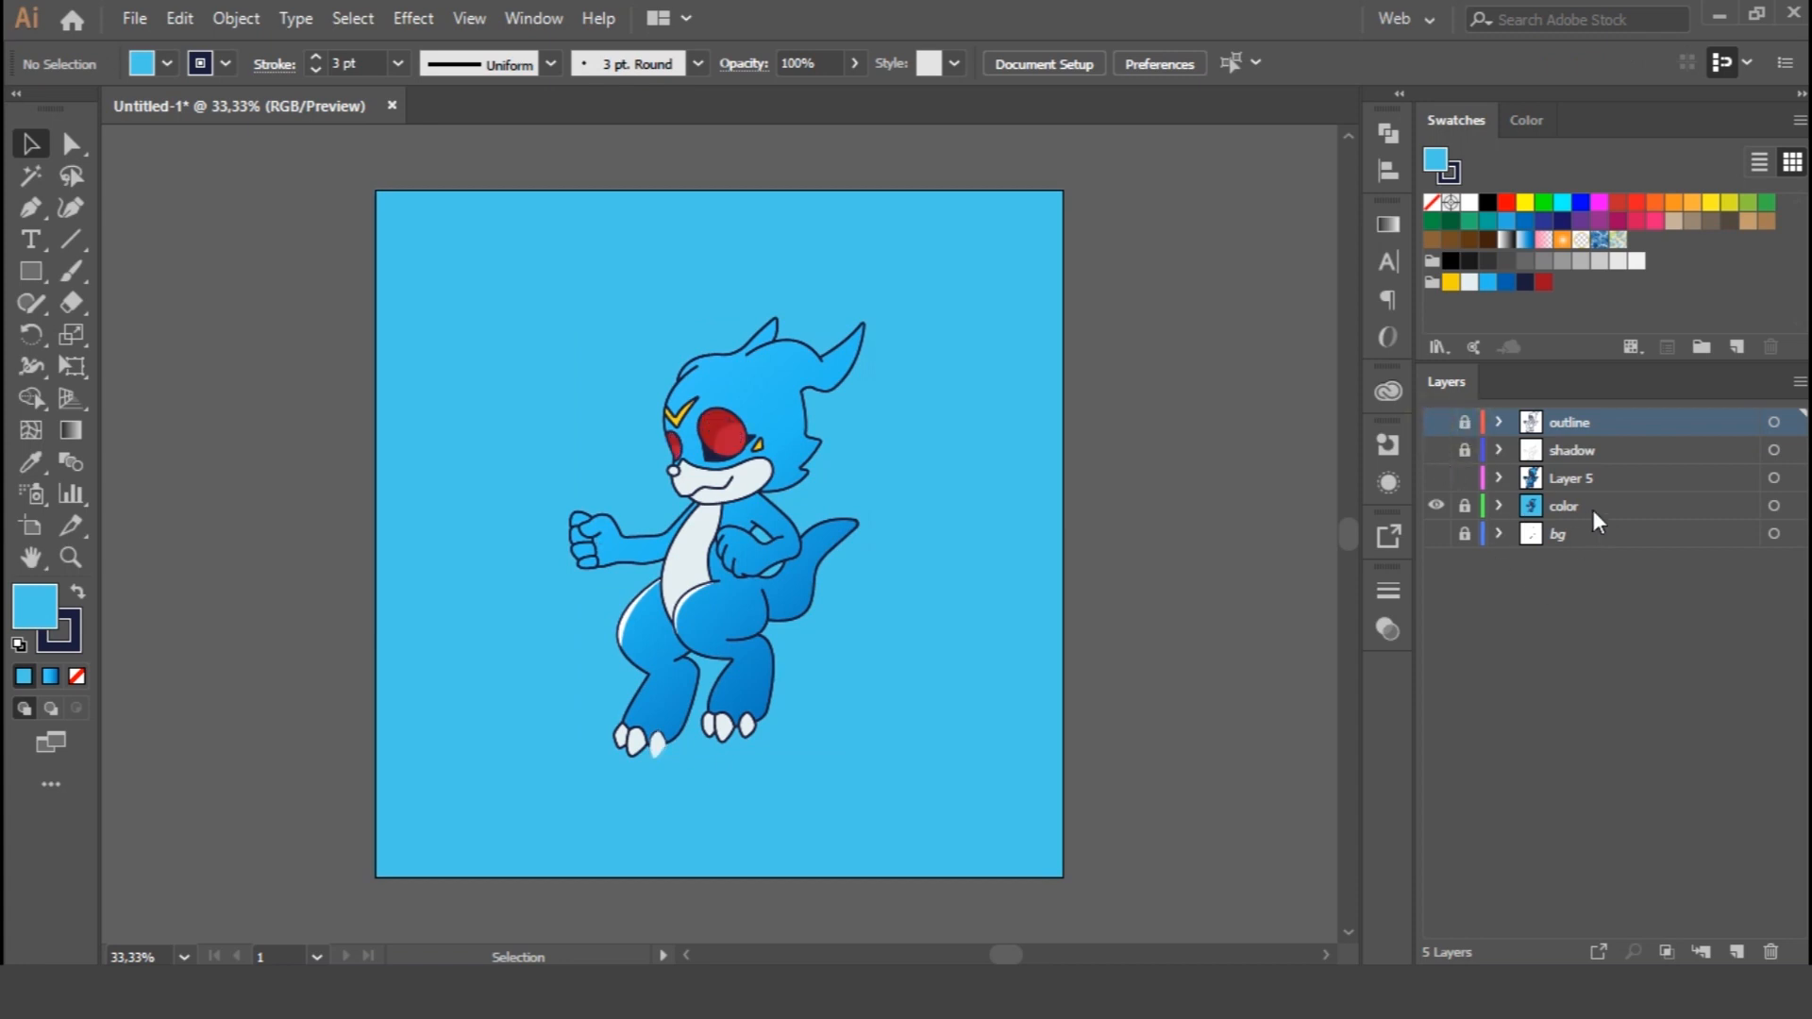
Show only Layer 5, select all of its artwork and expand the fills and strokes
left_click(1436, 478)
left_click(1435, 505)
left_click(1773, 478)
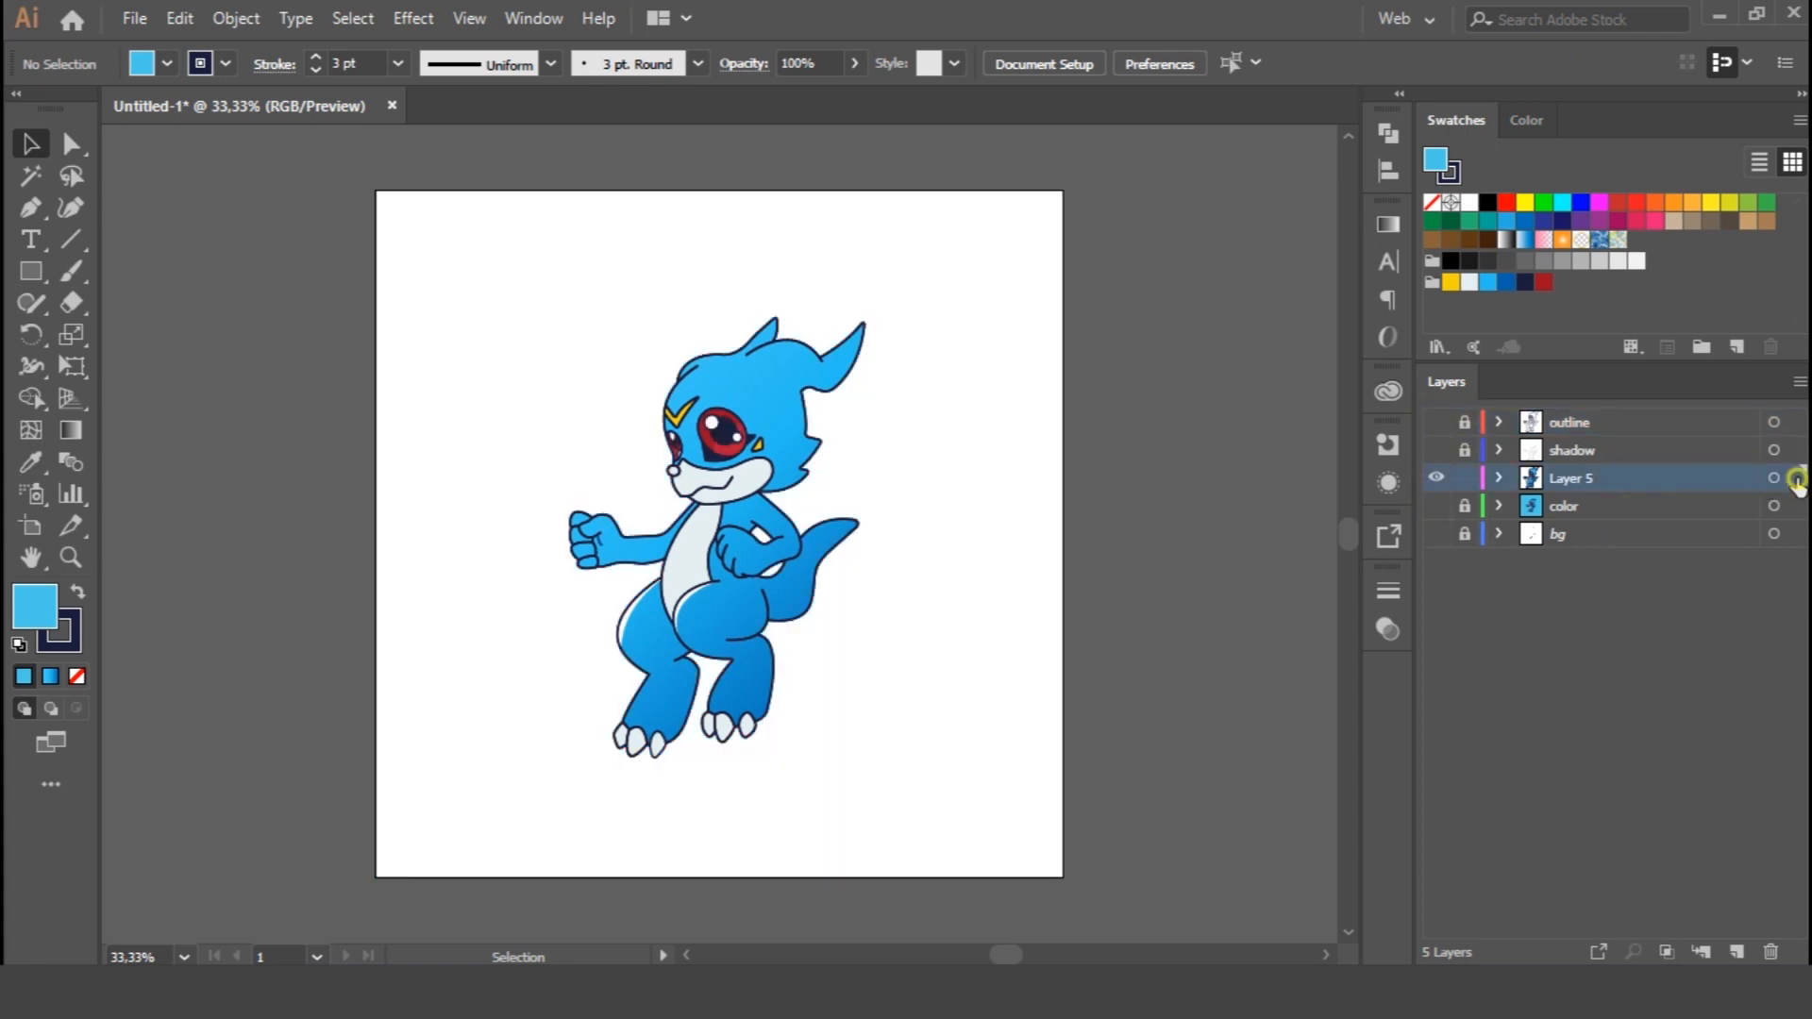
left_click(237, 18)
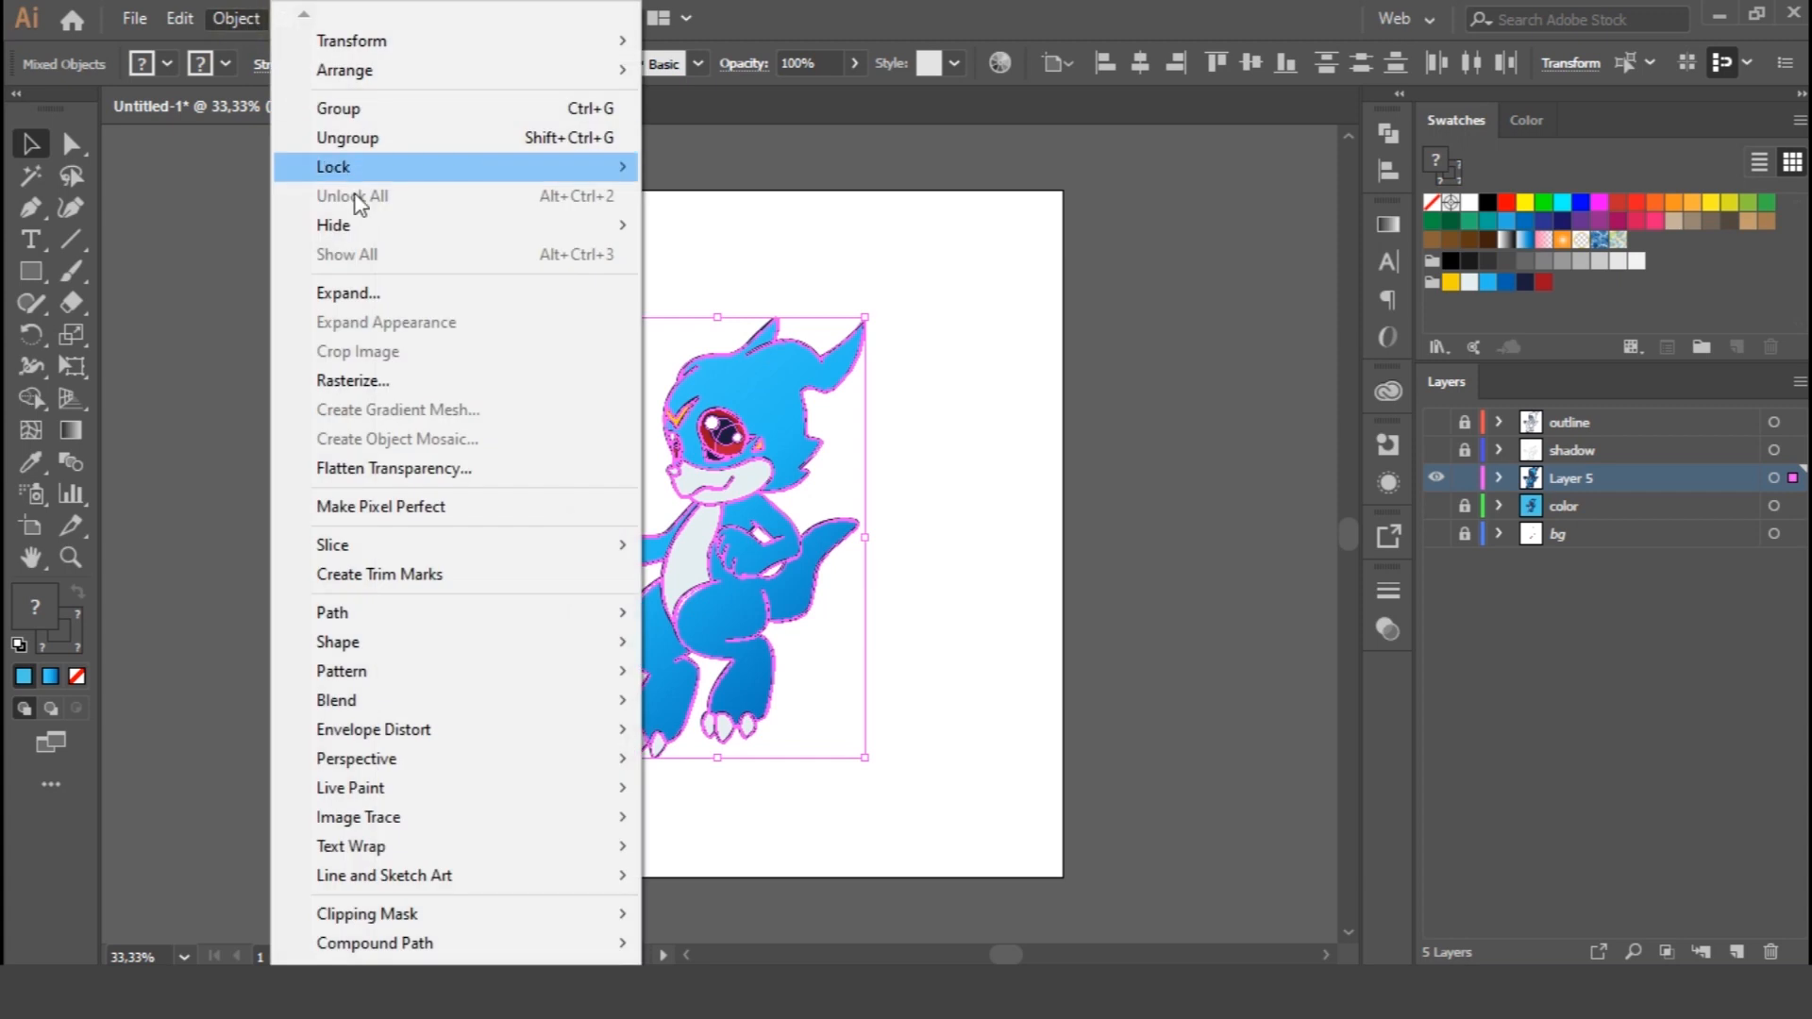
left_click(315, 292)
left_click(855, 643)
Unite the expanded artwork on Layer 5 into a single silhouette with the Pathfinder
left_click(1388, 170)
left_click(1386, 137)
left_click(1079, 194)
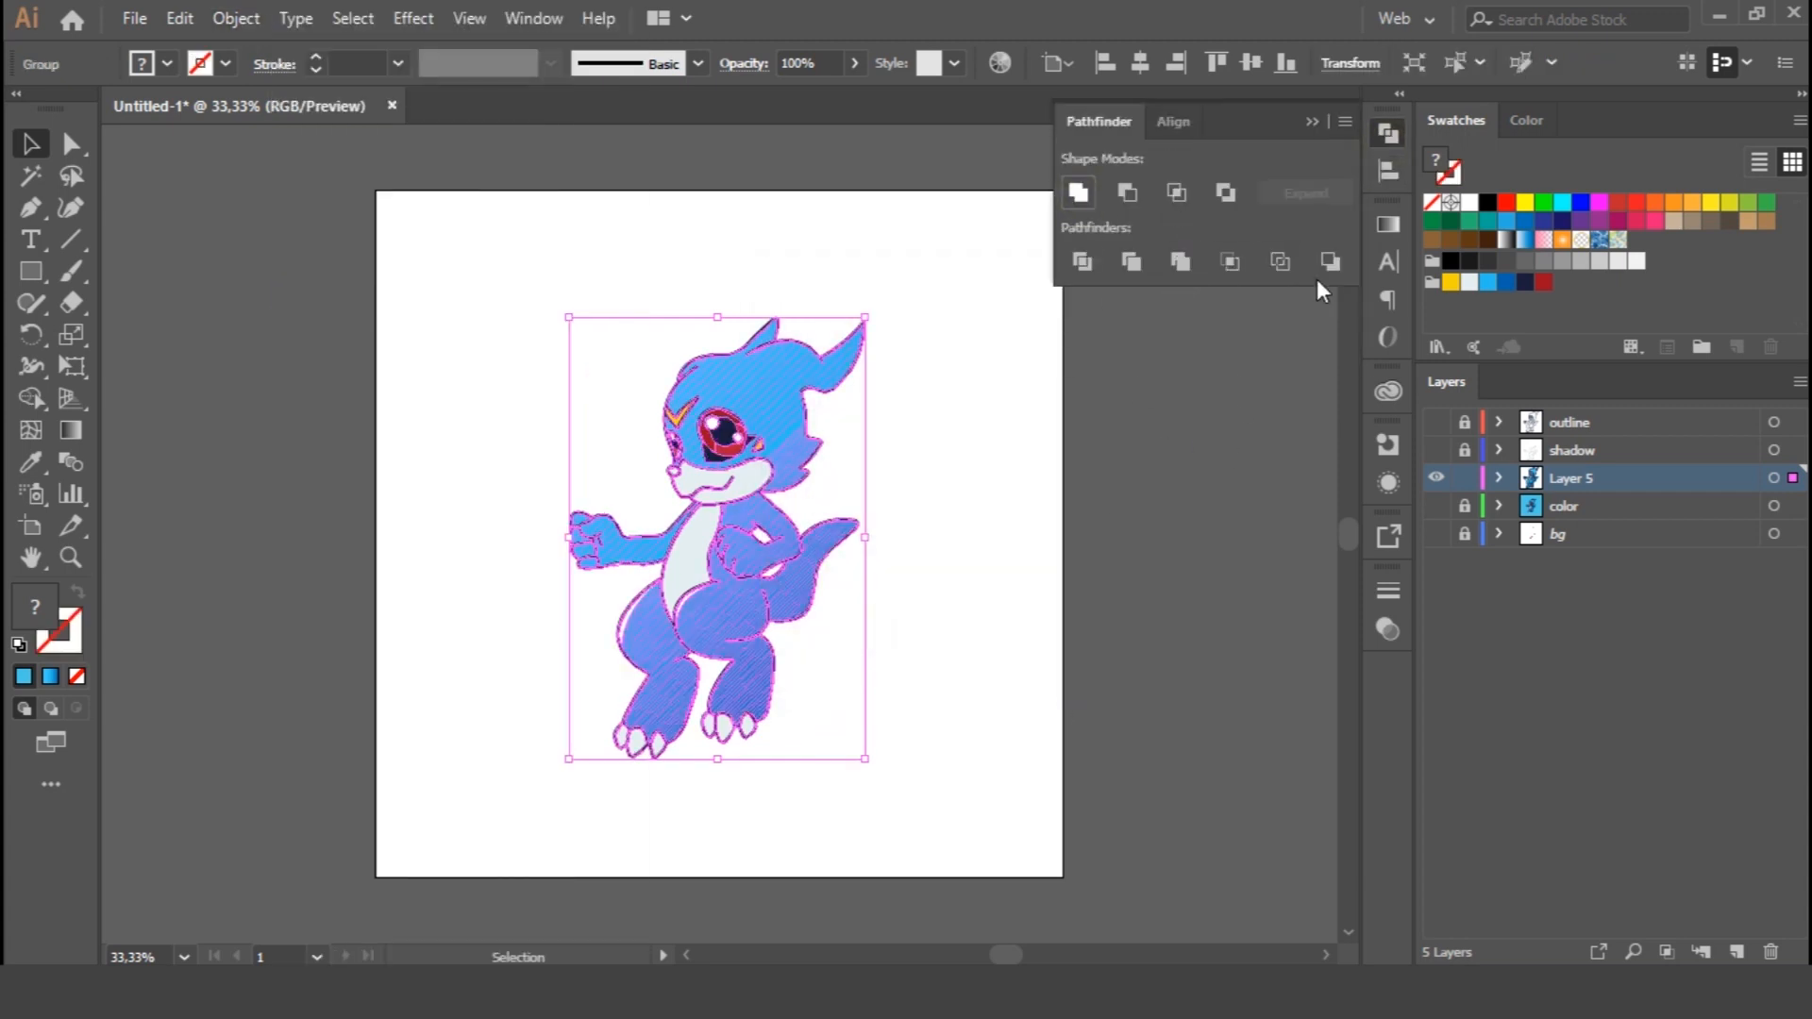
left_click(1388, 134)
Show and unlock the outline, shadow and color layers, trying and undoing a move of Layer 5 below the color layer
left_click(1436, 422)
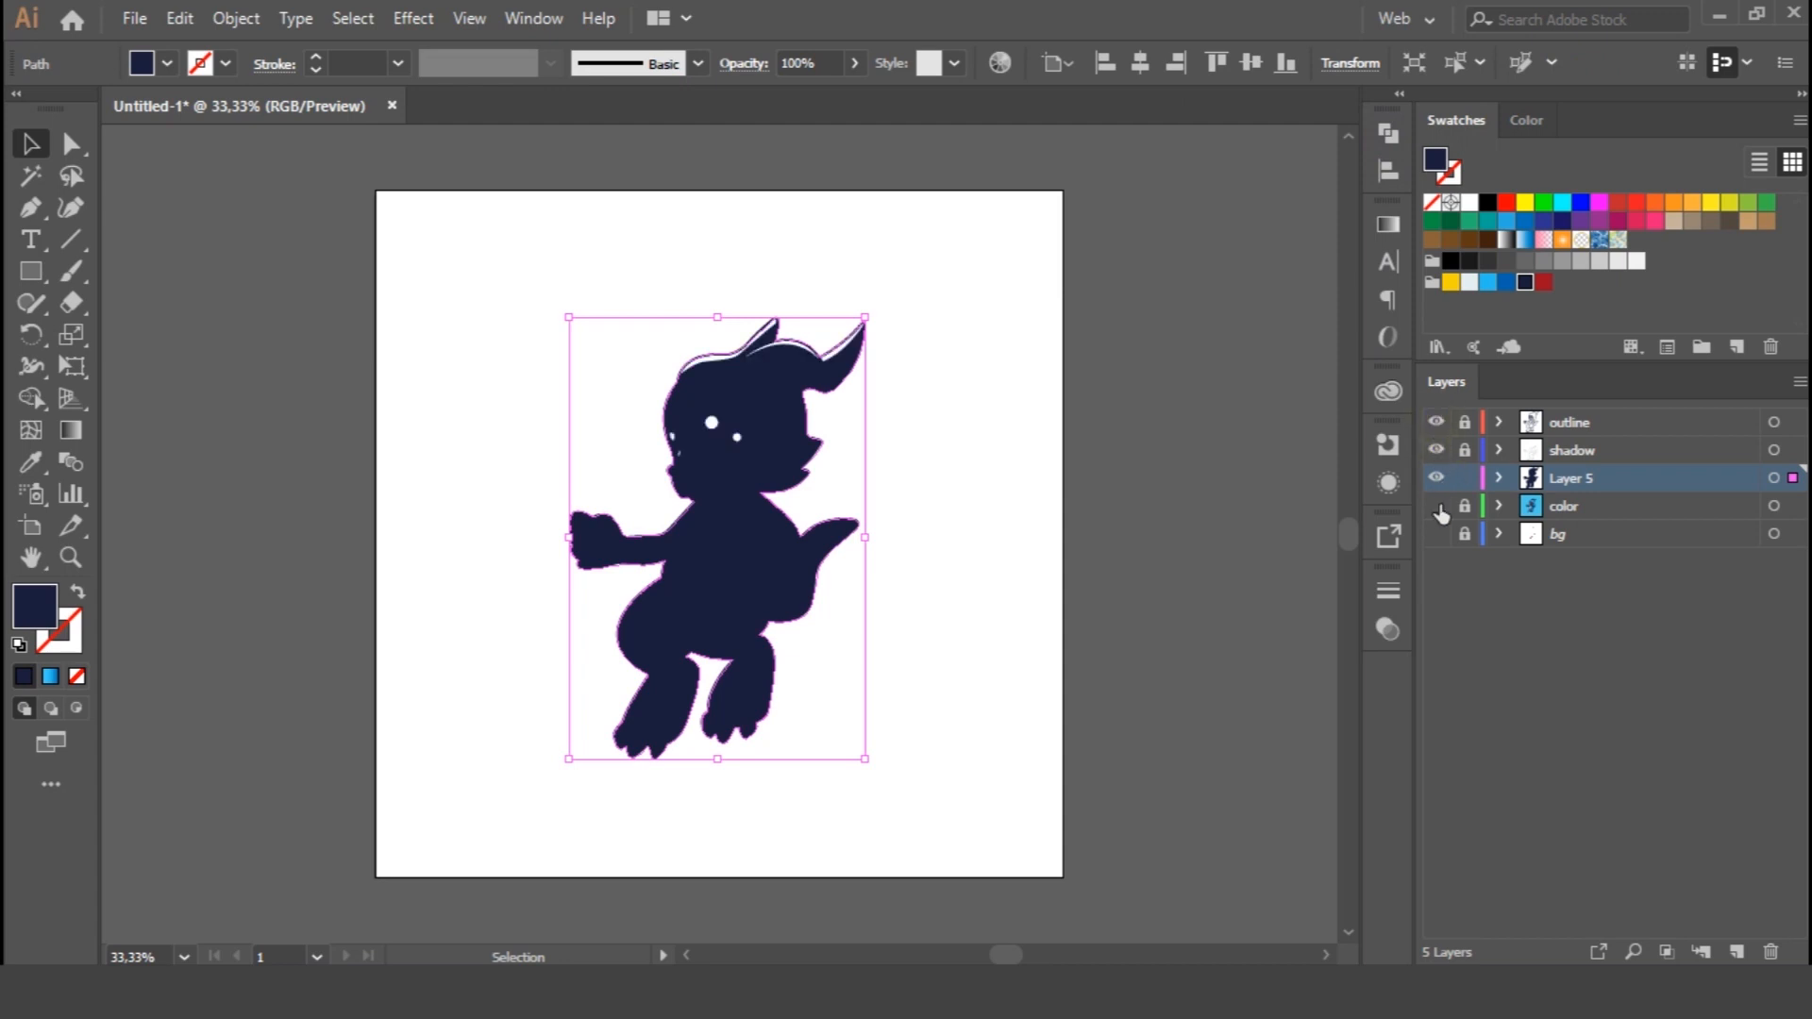
left_click(1436, 505)
left_click_drag(1591, 478, 1581, 521)
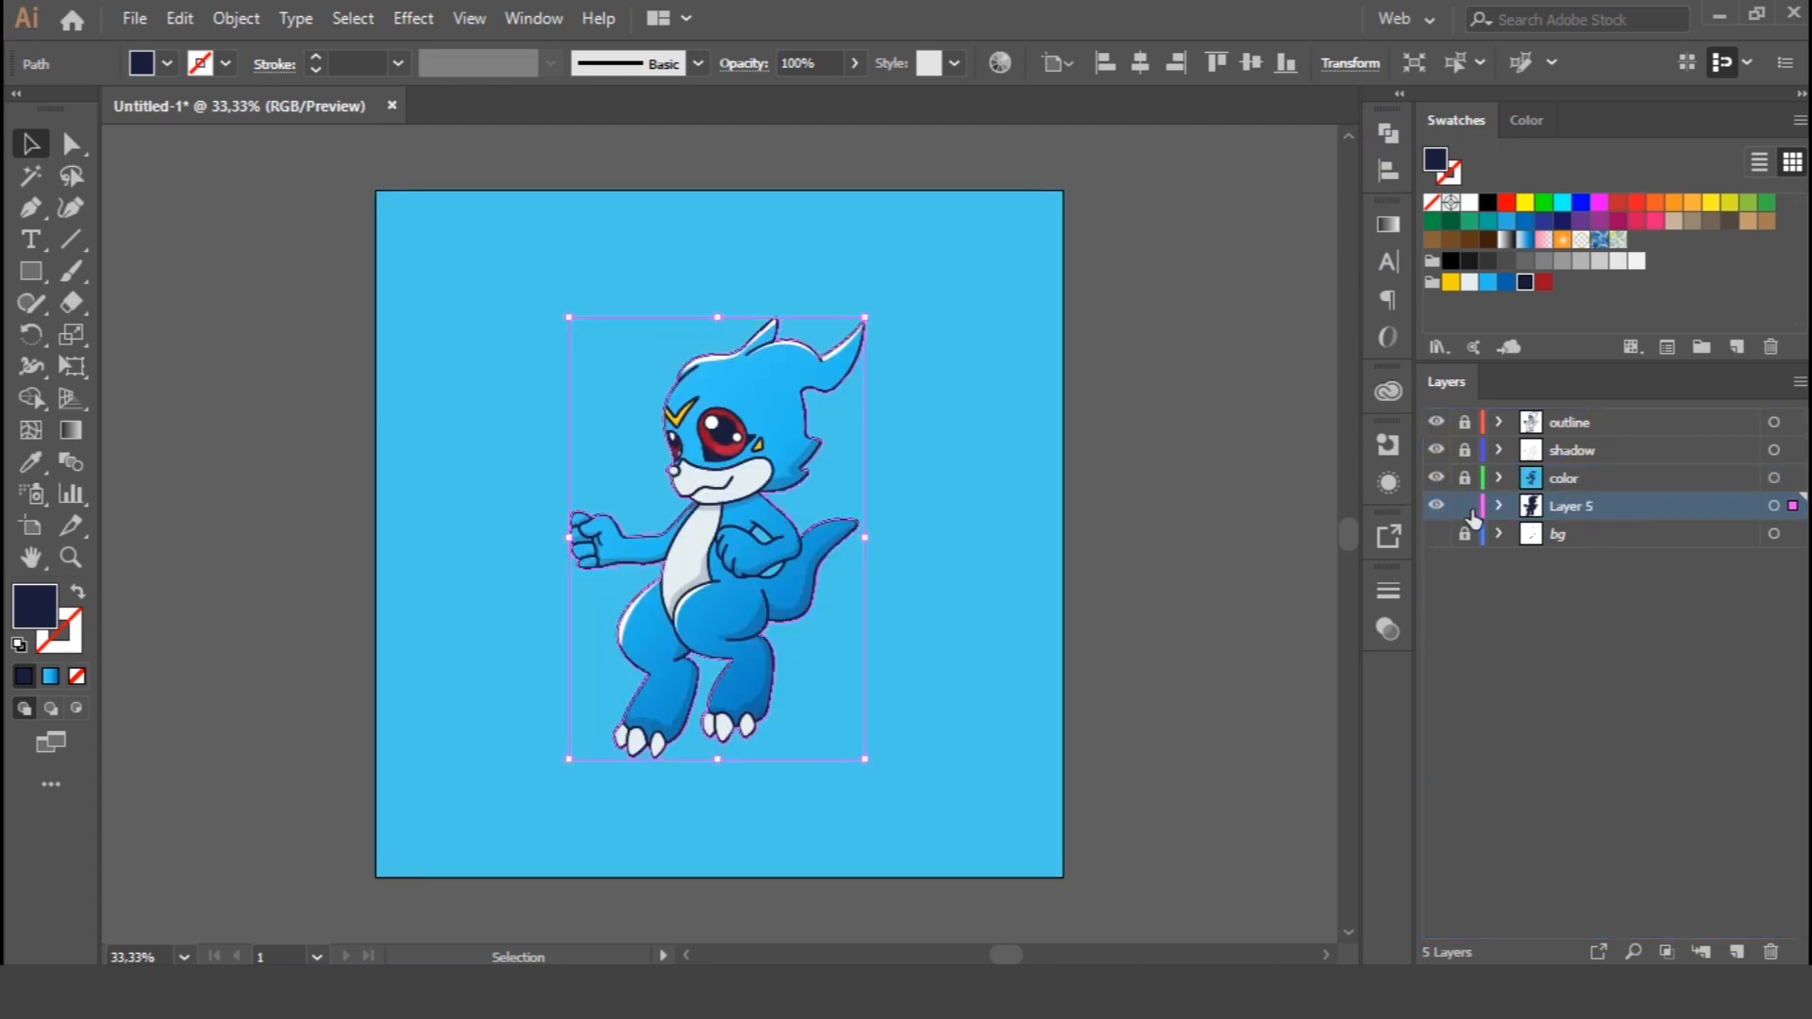
key("ctrl+z")
left_click(1465, 505)
left_click(1463, 449)
left_click(1465, 422)
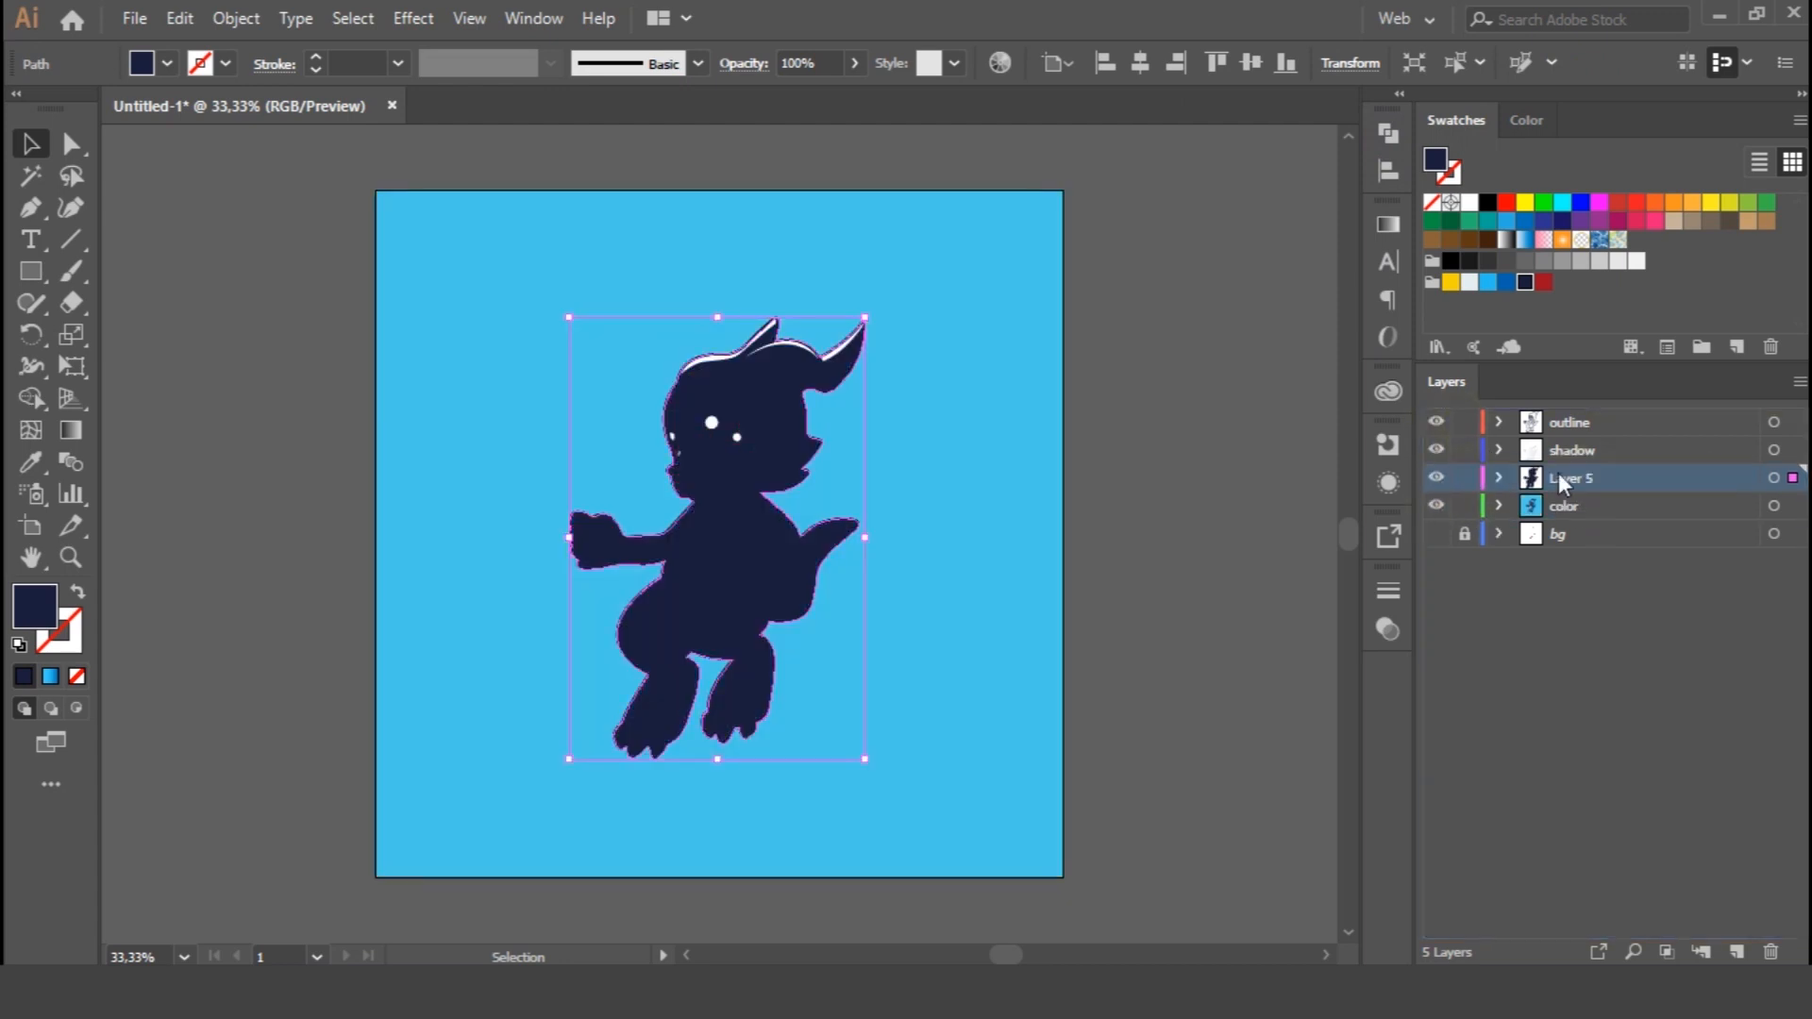
Move the silhouette from Layer 5 into the color layer, behind the creature's coloured shapes
left_click_drag(1561, 477, 1597, 515)
key("ctrl+z")
right_click(733, 564)
mouse_move(821, 430)
left_click(1118, 488)
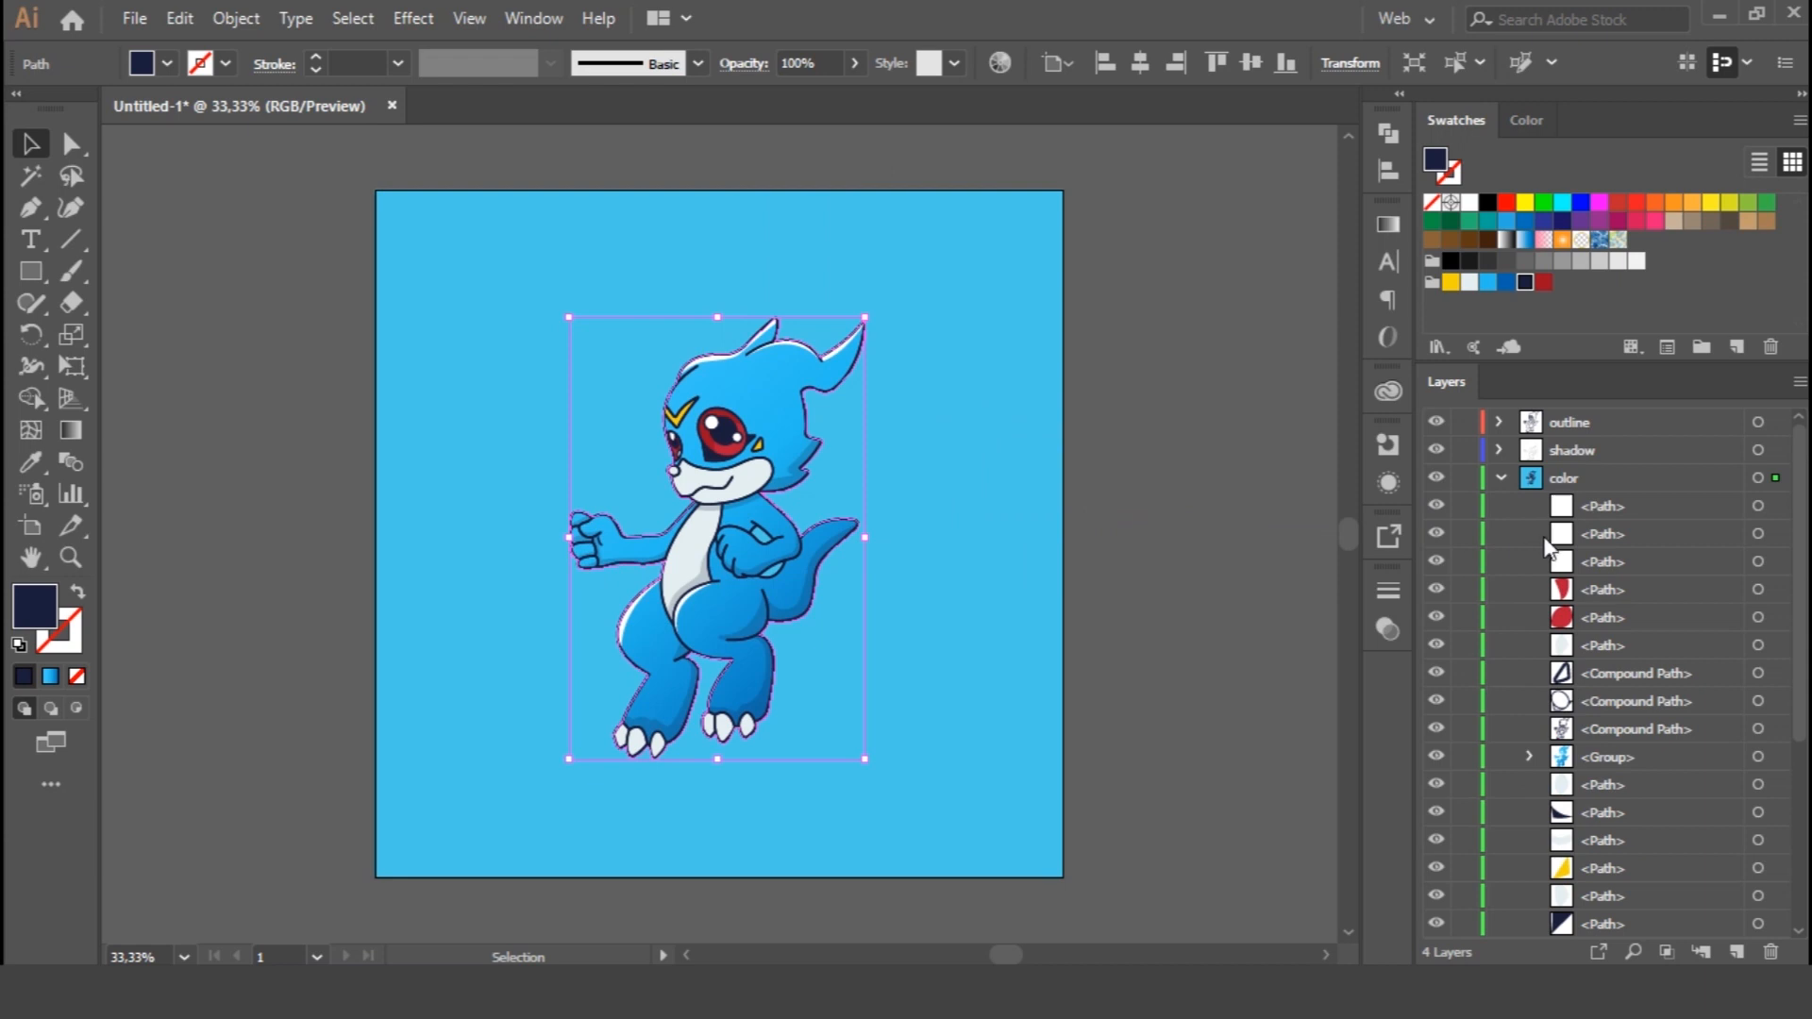
Collapse the color layer's contents and undo the silhouette's last rearrangement
left_click(1501, 478)
left_click(1199, 504)
key("ctrl+z")
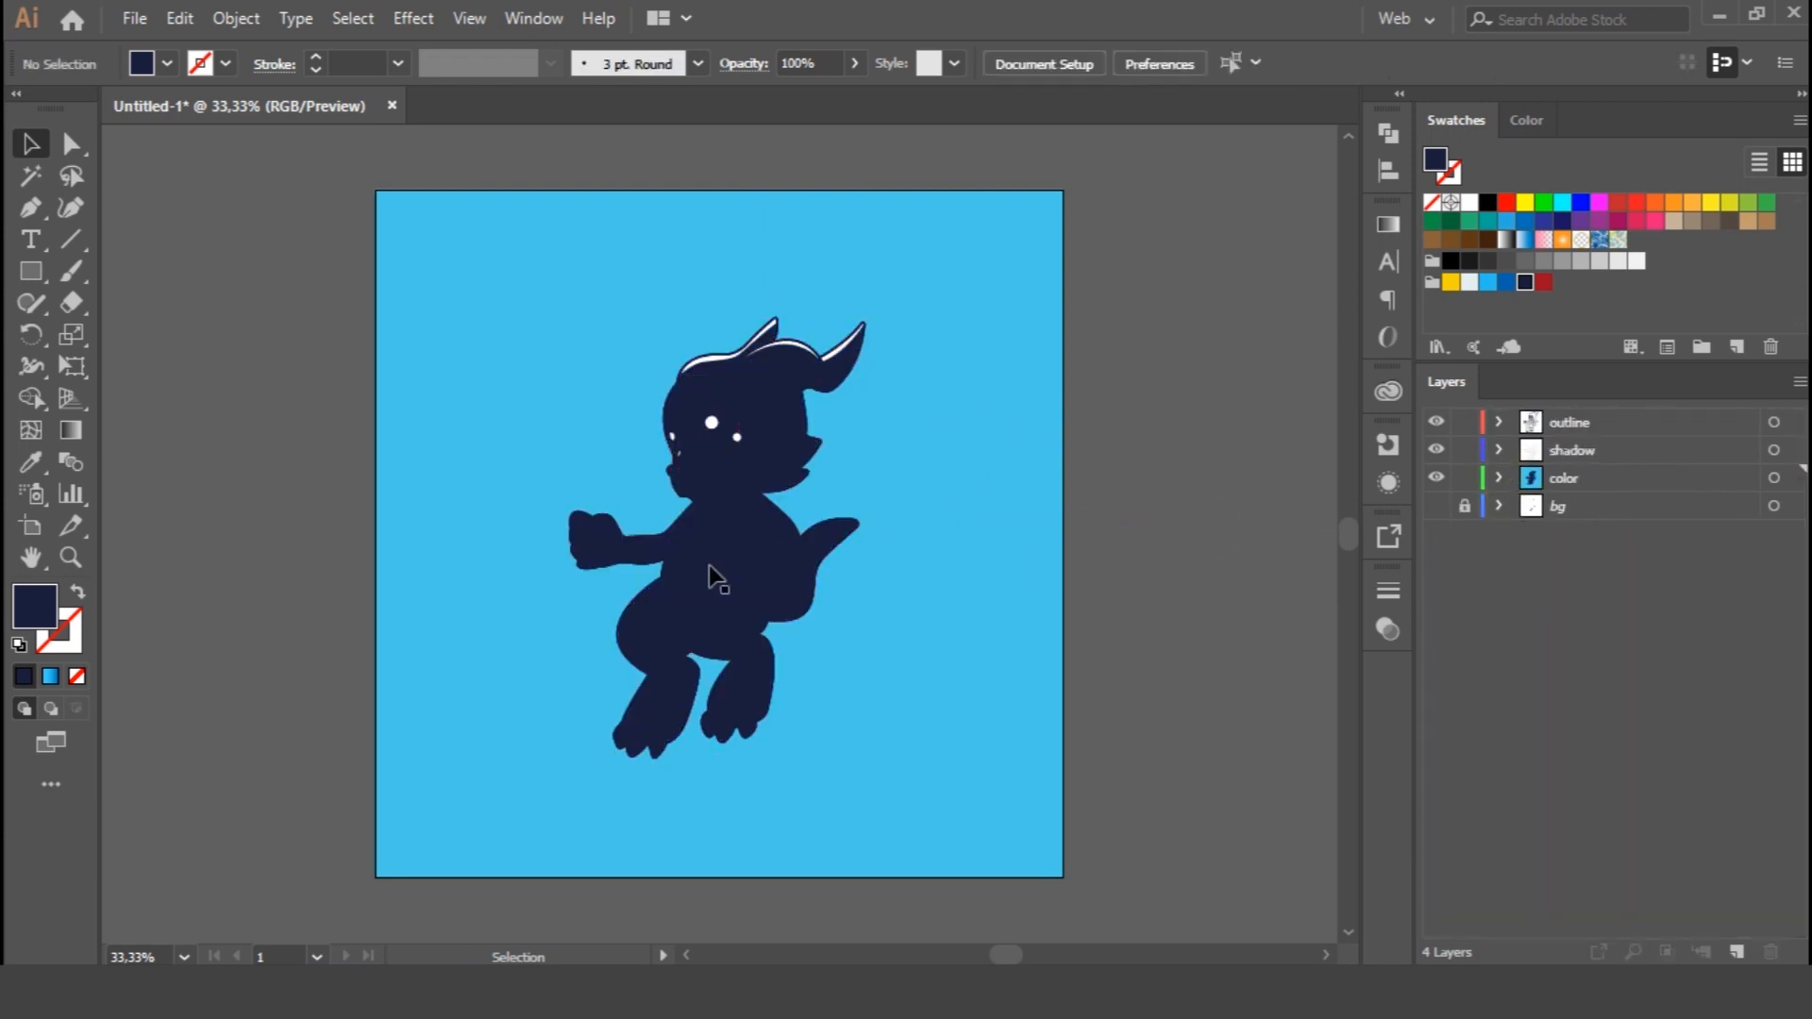
Send the dark silhouette behind the creature's coloured shapes
right_click(750, 556)
mouse_move(866, 432)
left_click(1140, 479)
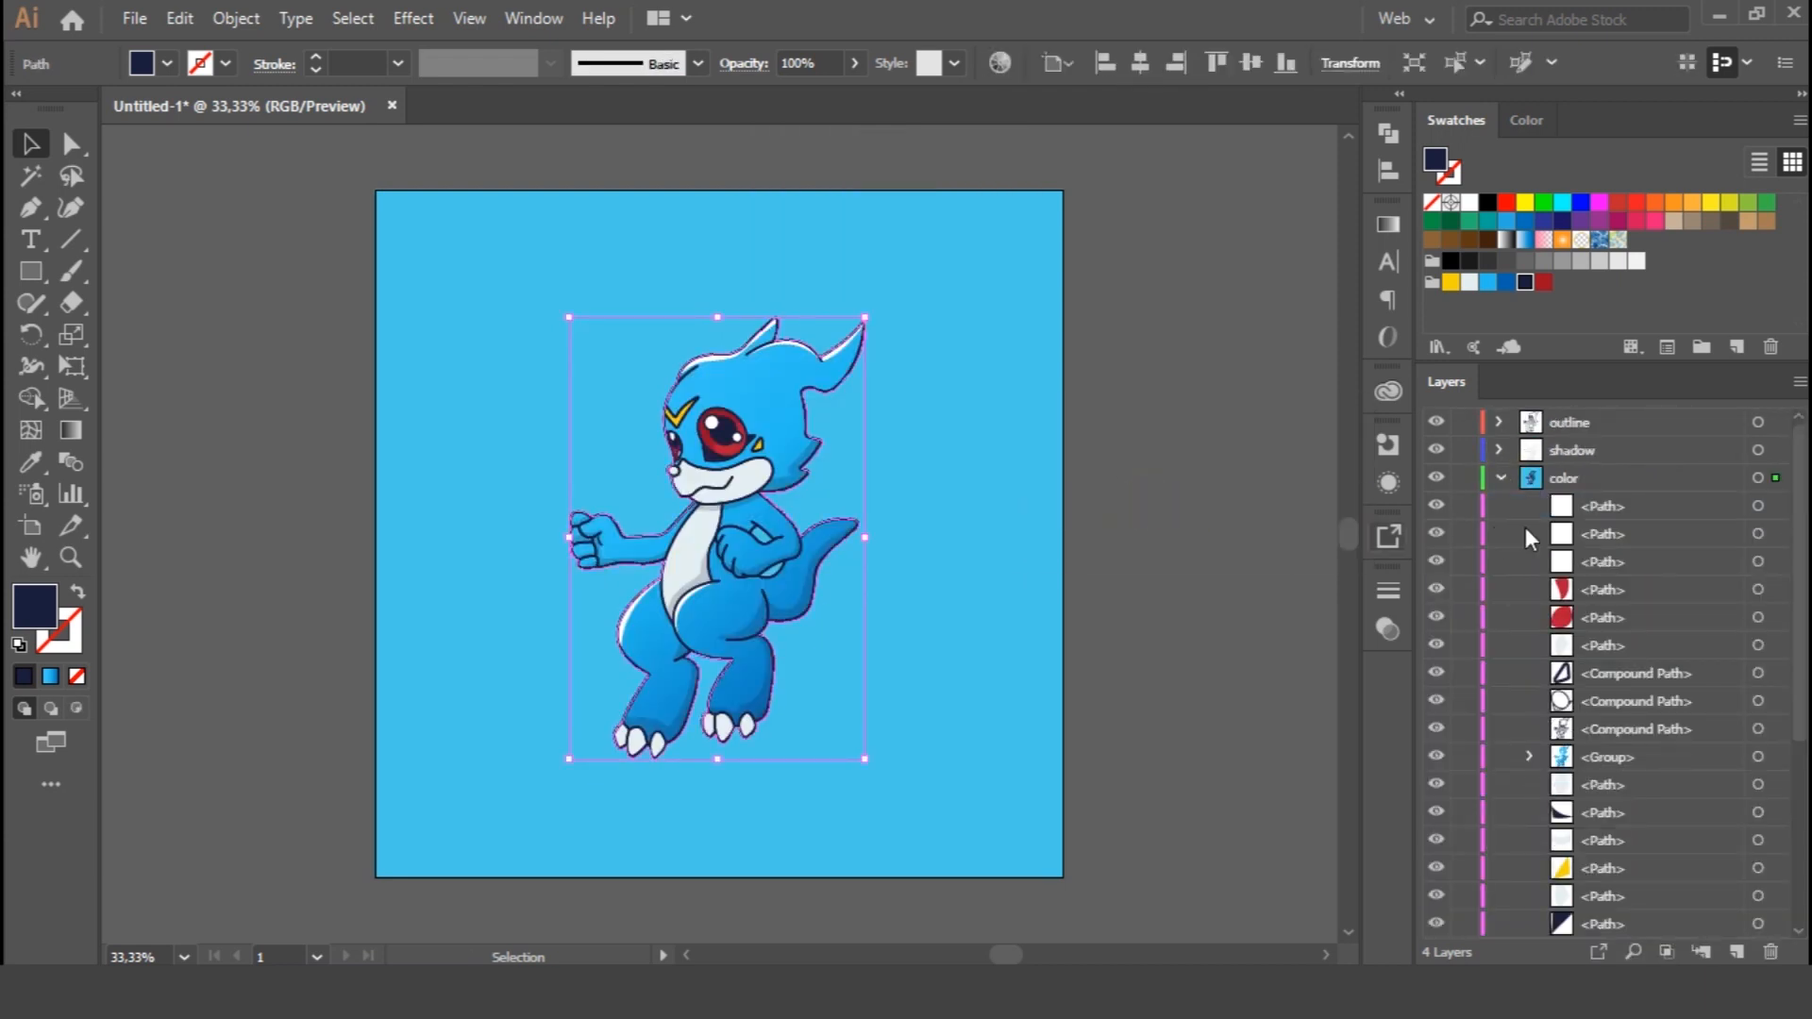
Fill the silhouette behind the creature with white
left_click(1501, 477)
left_click(1470, 202)
left_click(1500, 477)
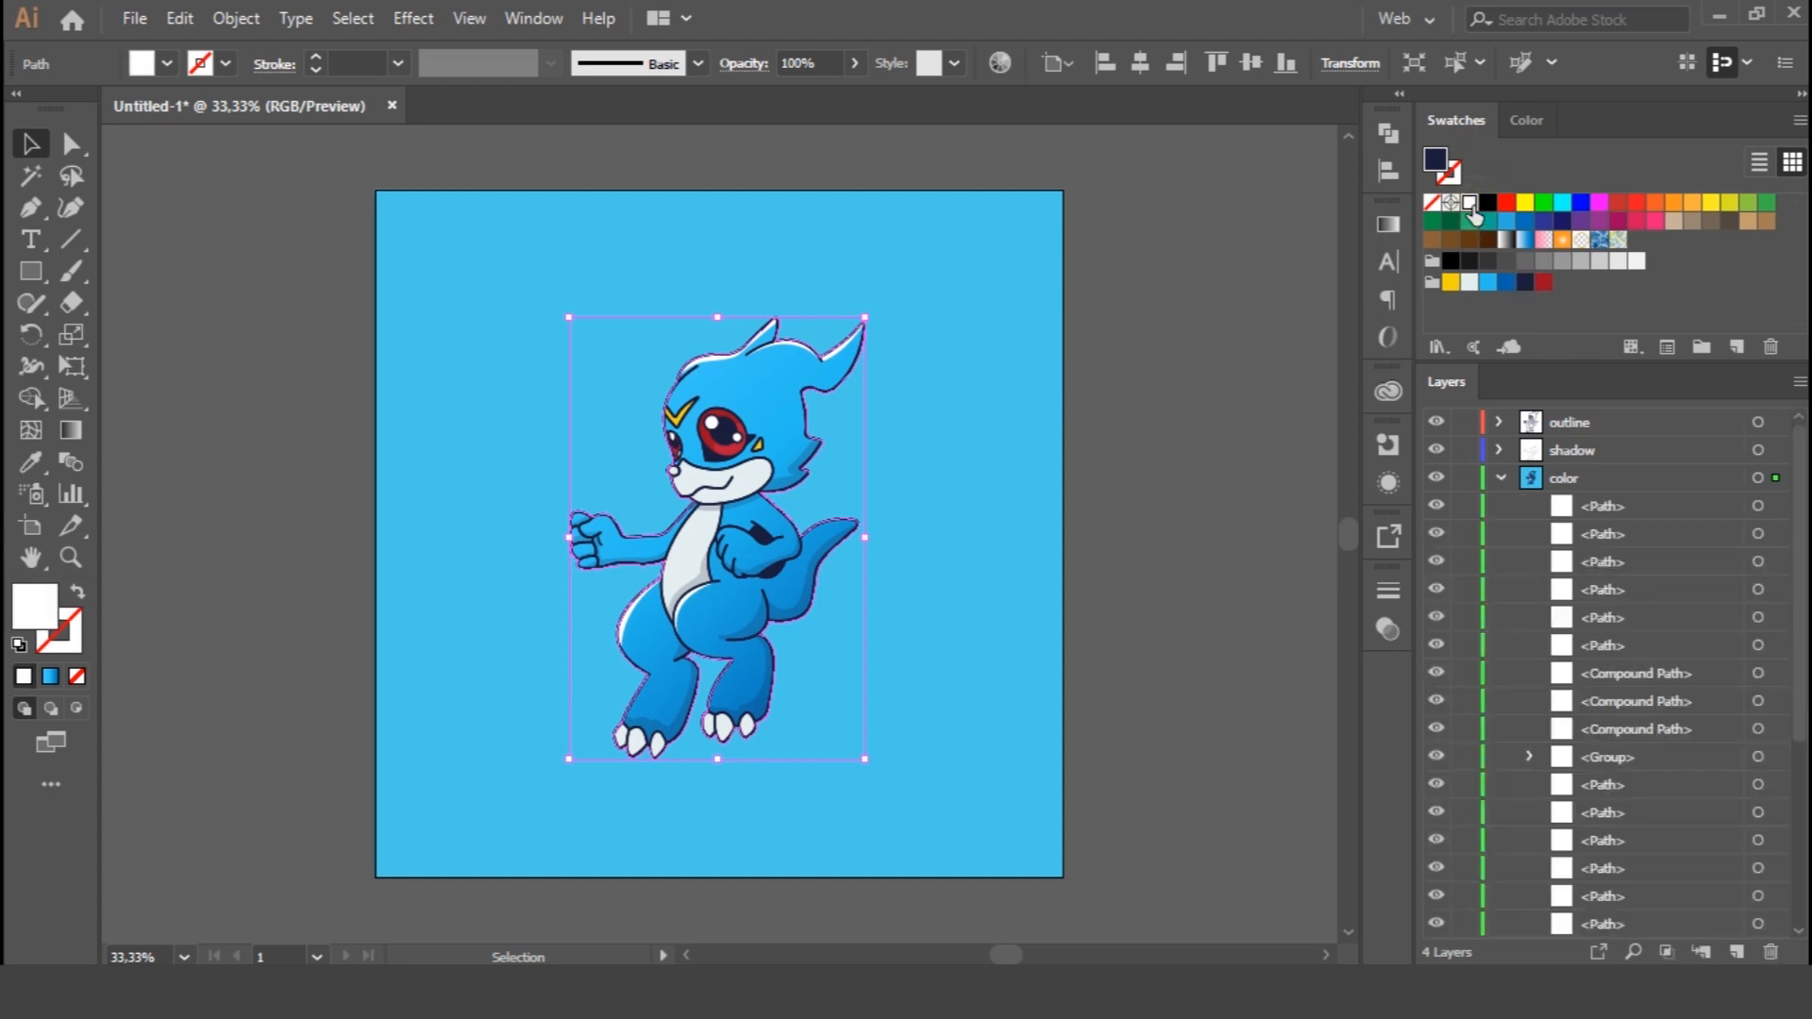
left_click(1501, 478)
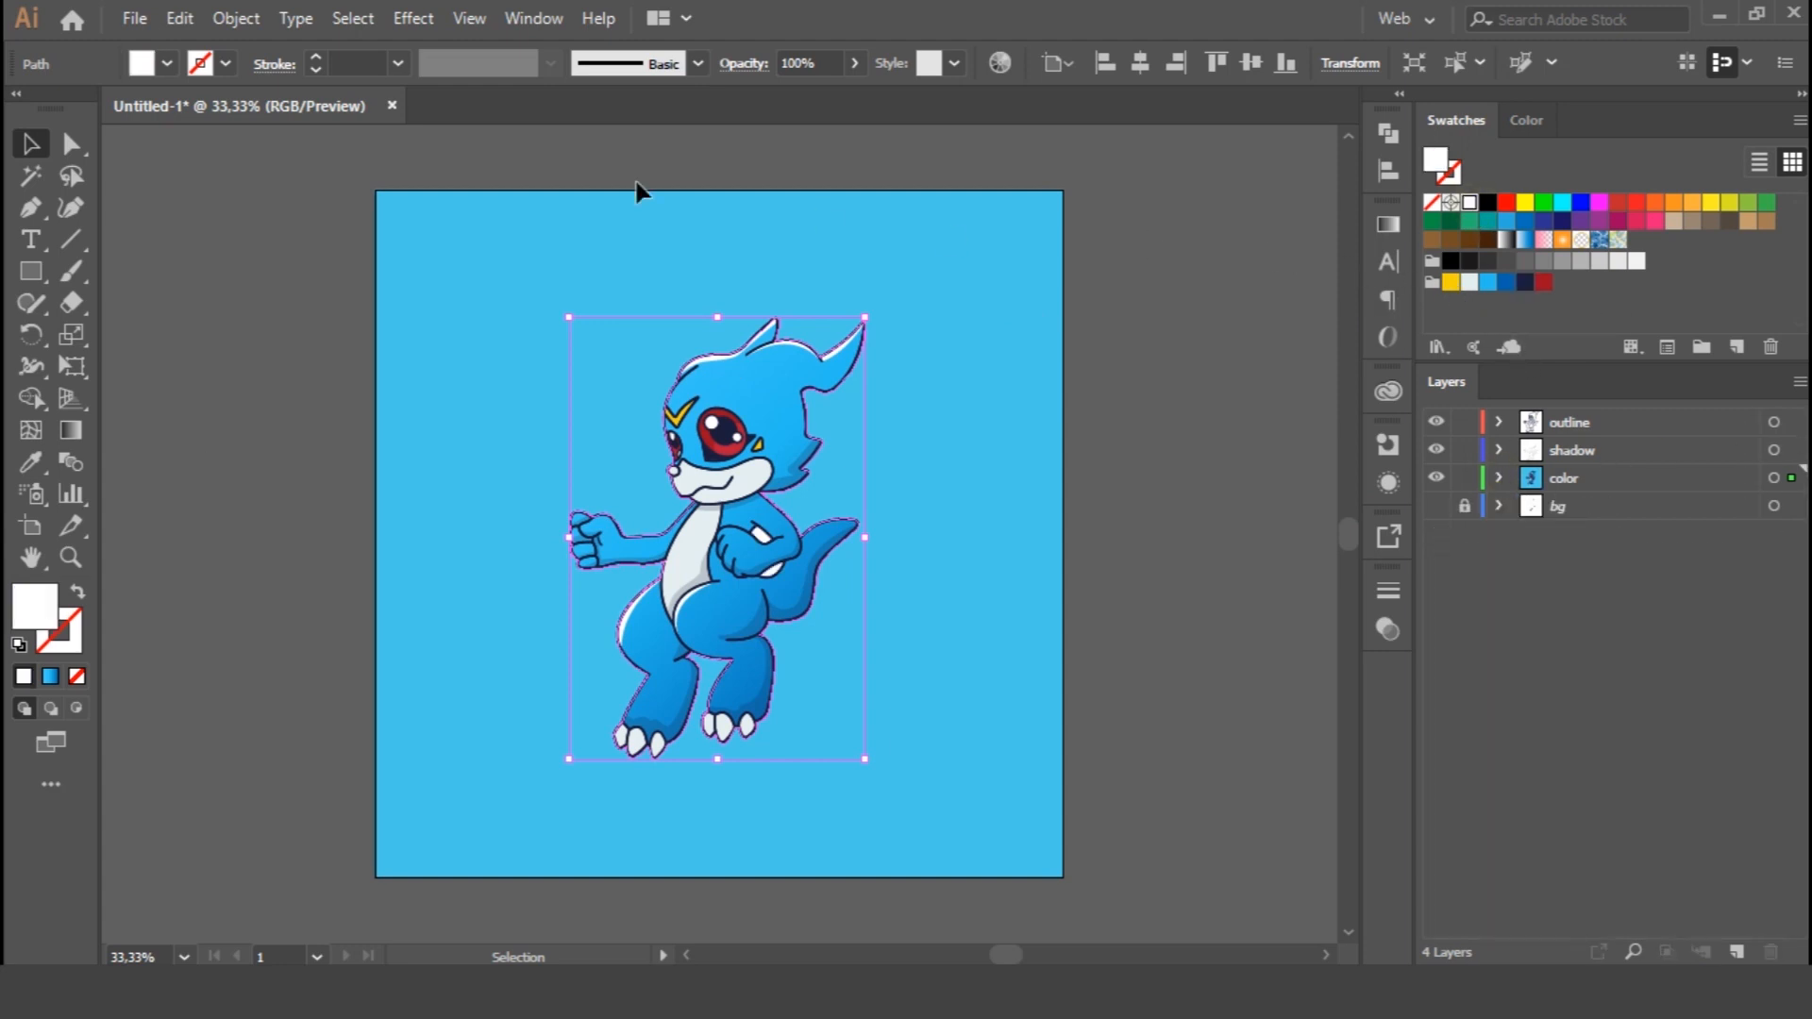
left_click(77, 592)
left_click(78, 592)
scroll(1782, 601, "up", 1)
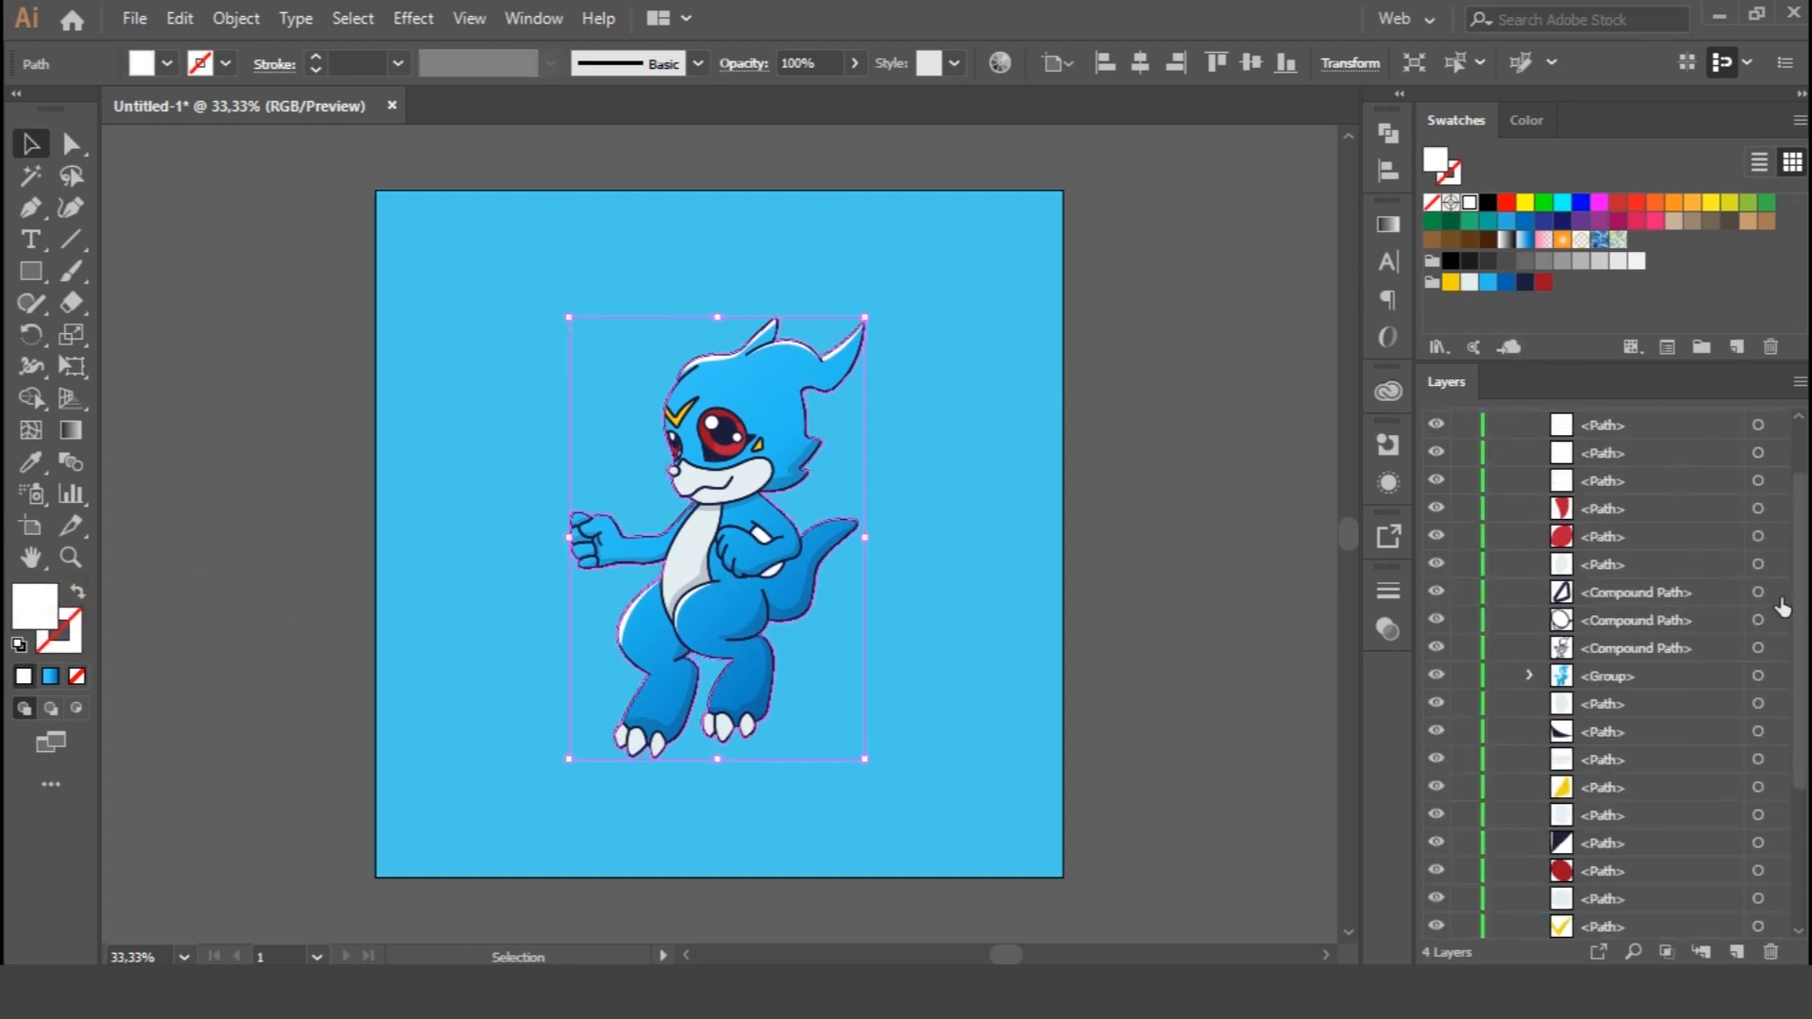
scroll(1787, 612, "up", 5)
left_click(1498, 477)
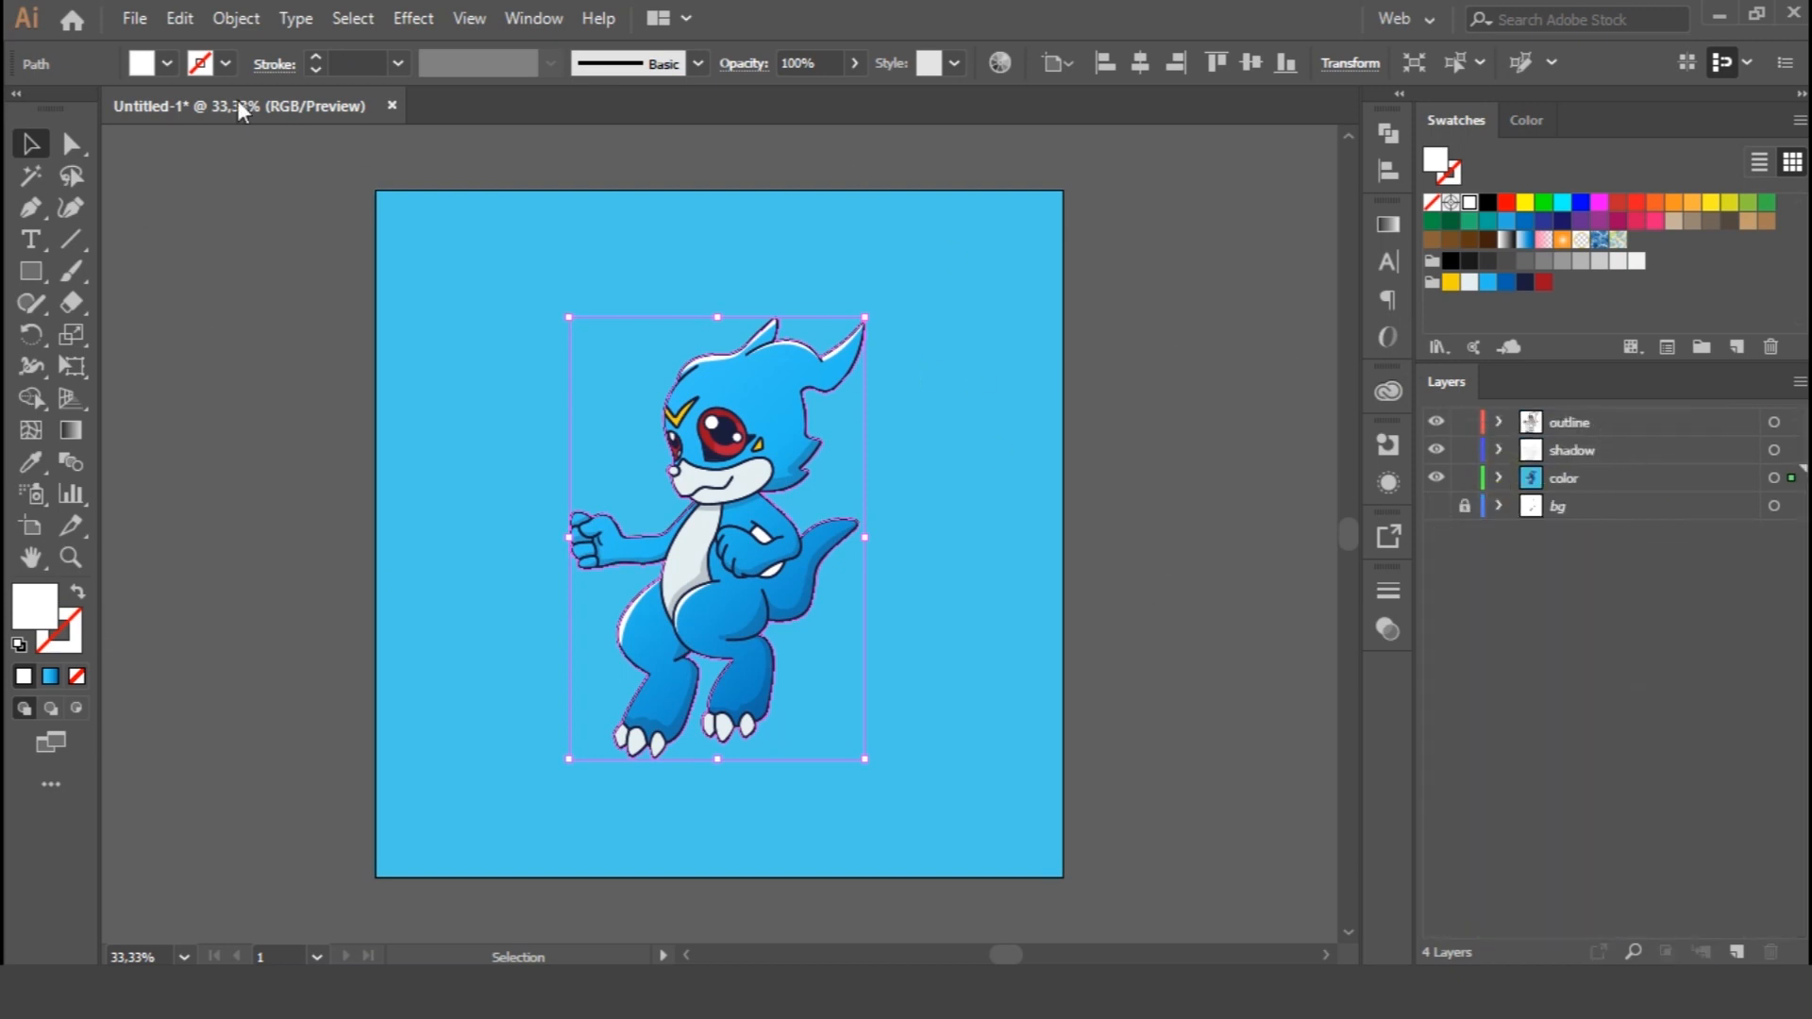
Give the white silhouette a white stroke of 10 pt
left_click(58, 630)
left_click(1457, 120)
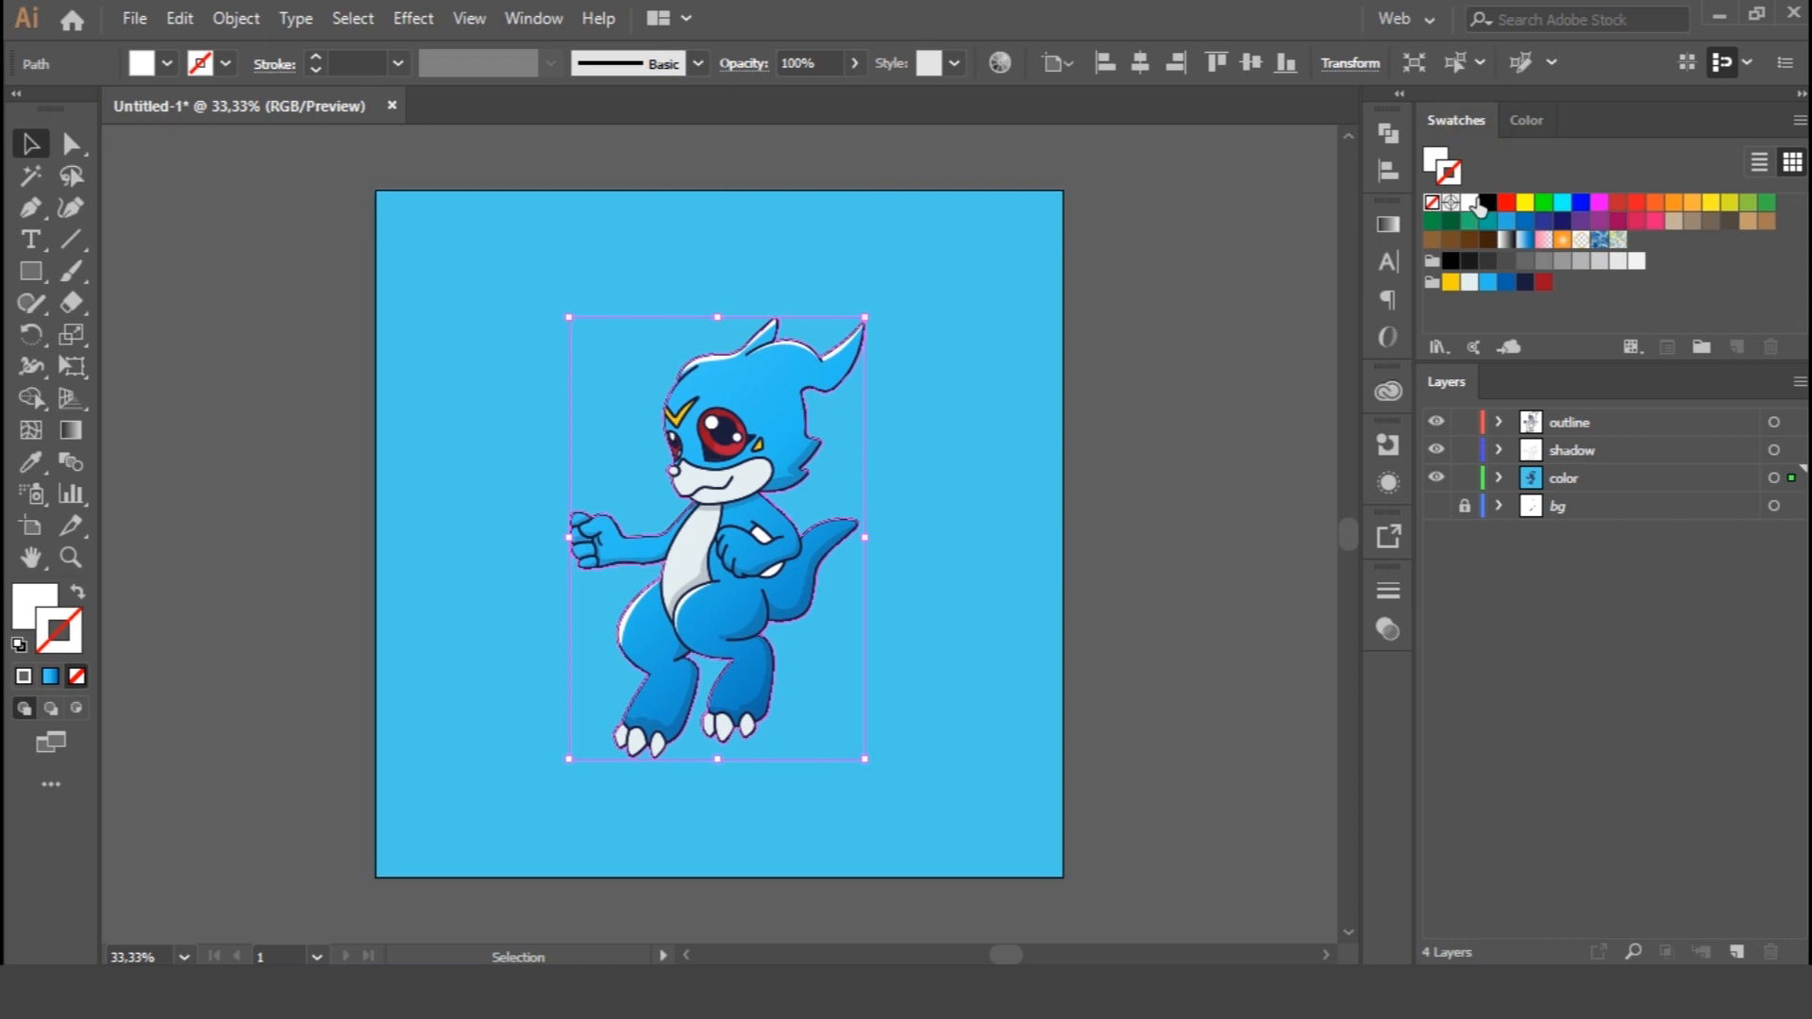
left_click(1470, 202)
left_click(398, 63)
left_click(430, 427)
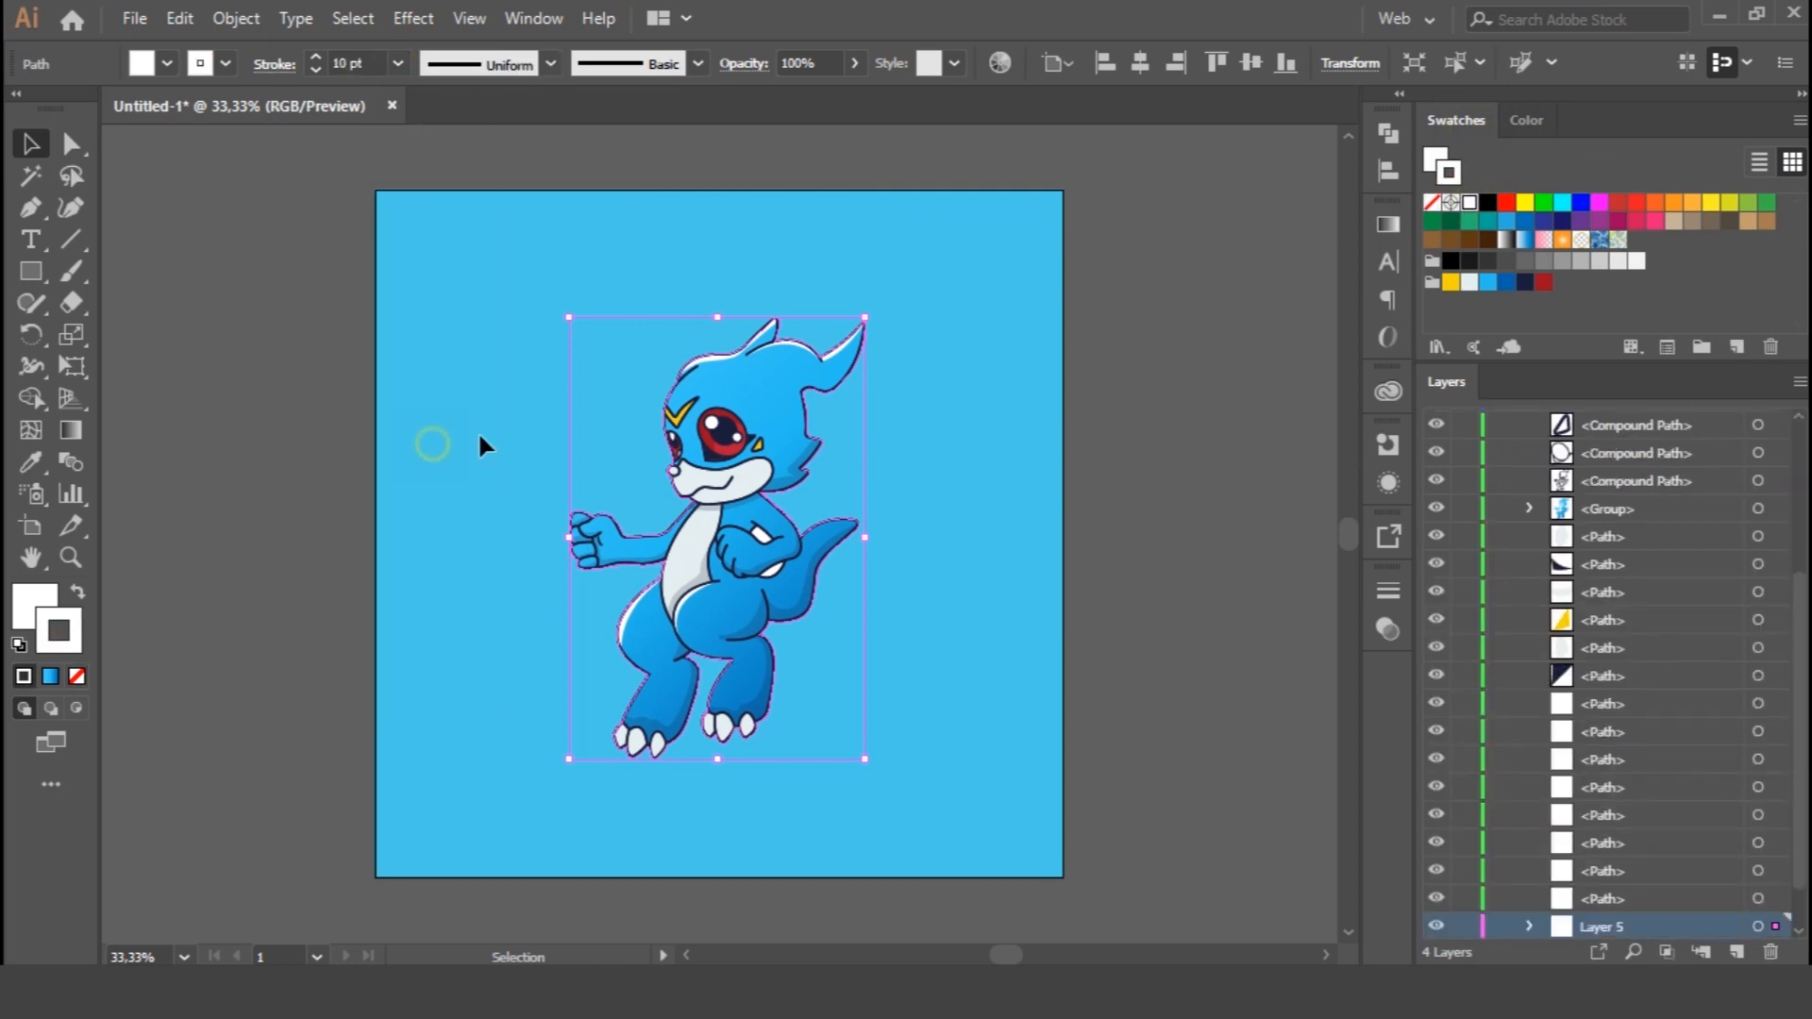
Rearrange the bottom of the color layer, placing the light blue background rectangle inside Layer 5, and deselect the artwork
scroll(1536, 661, "down", 2)
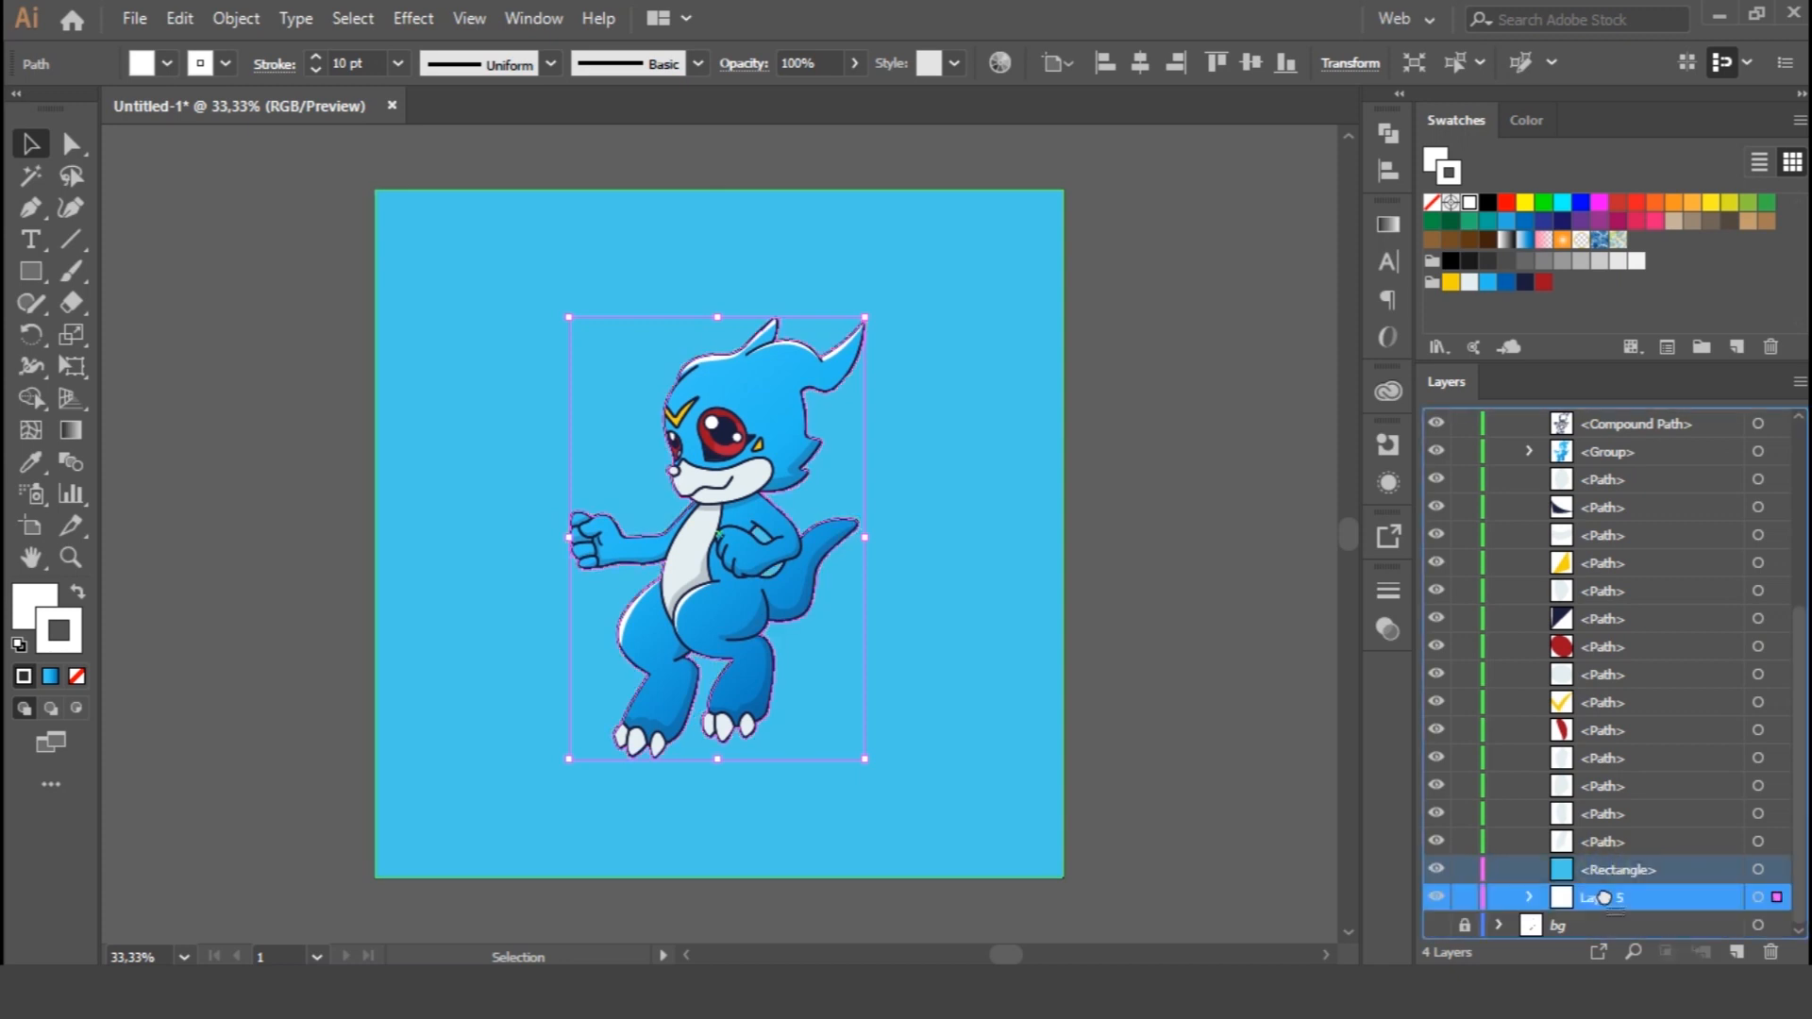
scroll(1678, 568, "up", 5)
left_click(1500, 479)
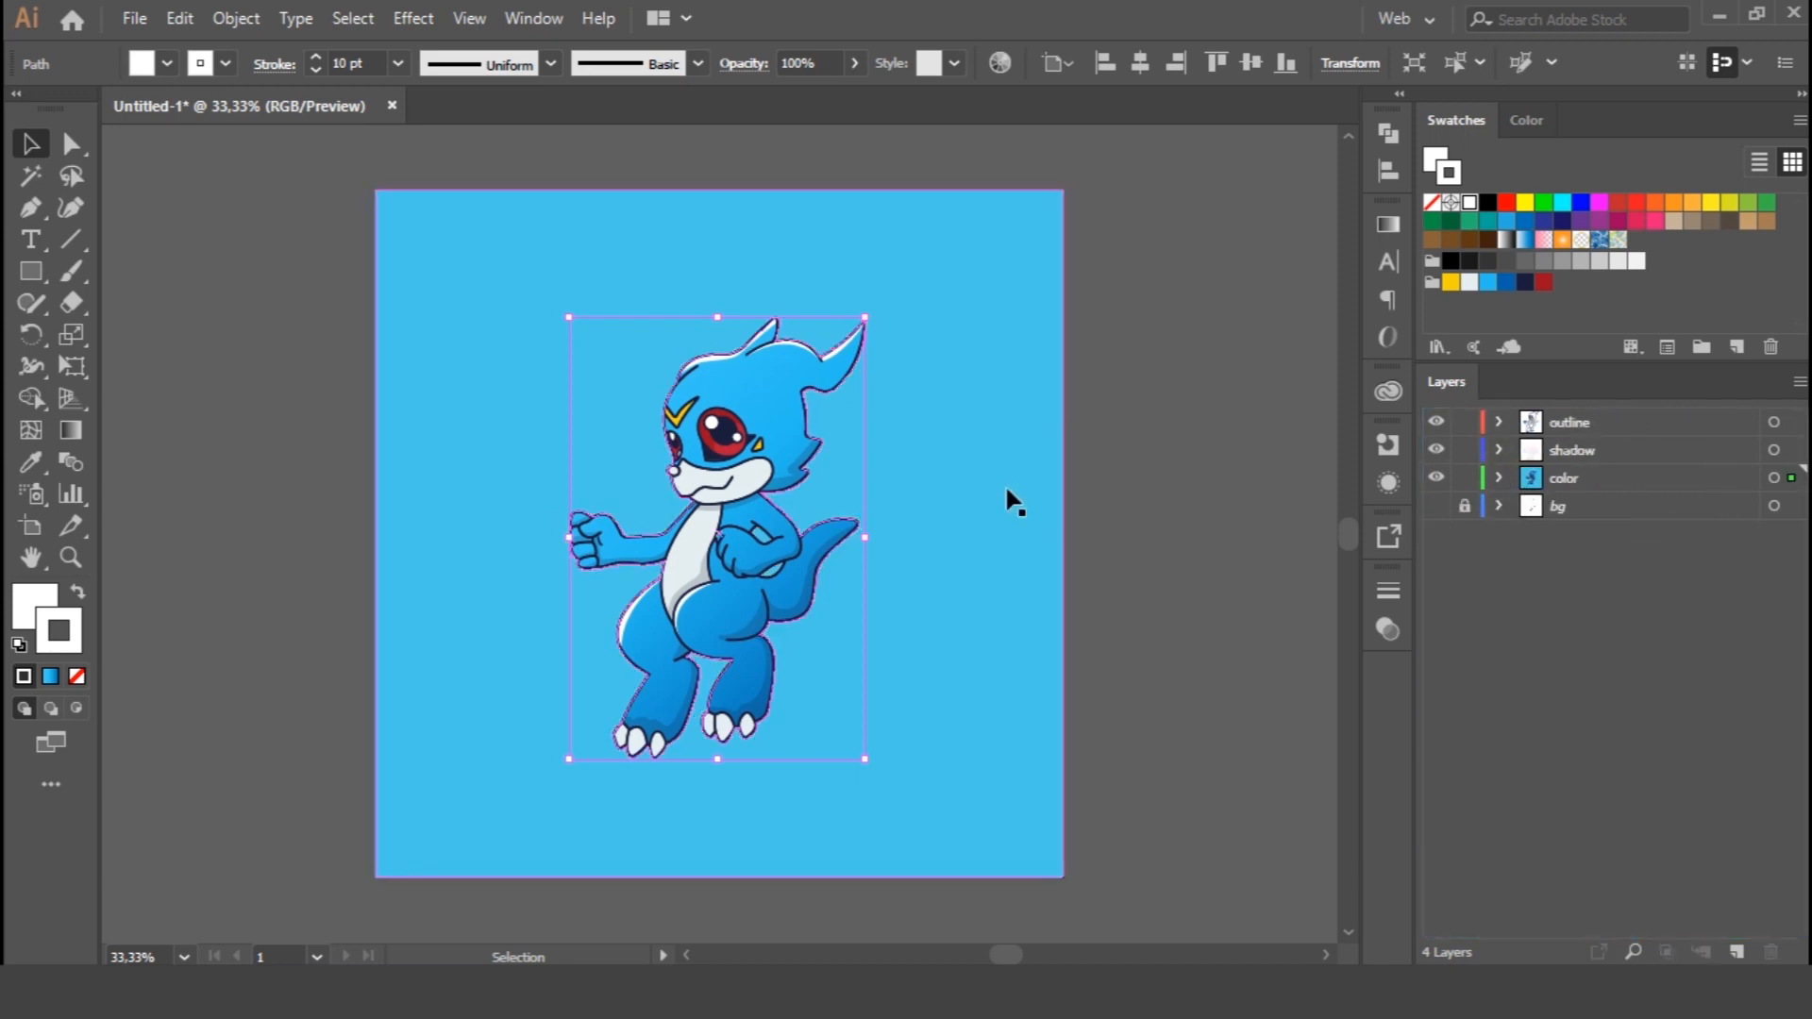
left_click(1500, 479)
scroll(1667, 619, "down", 4)
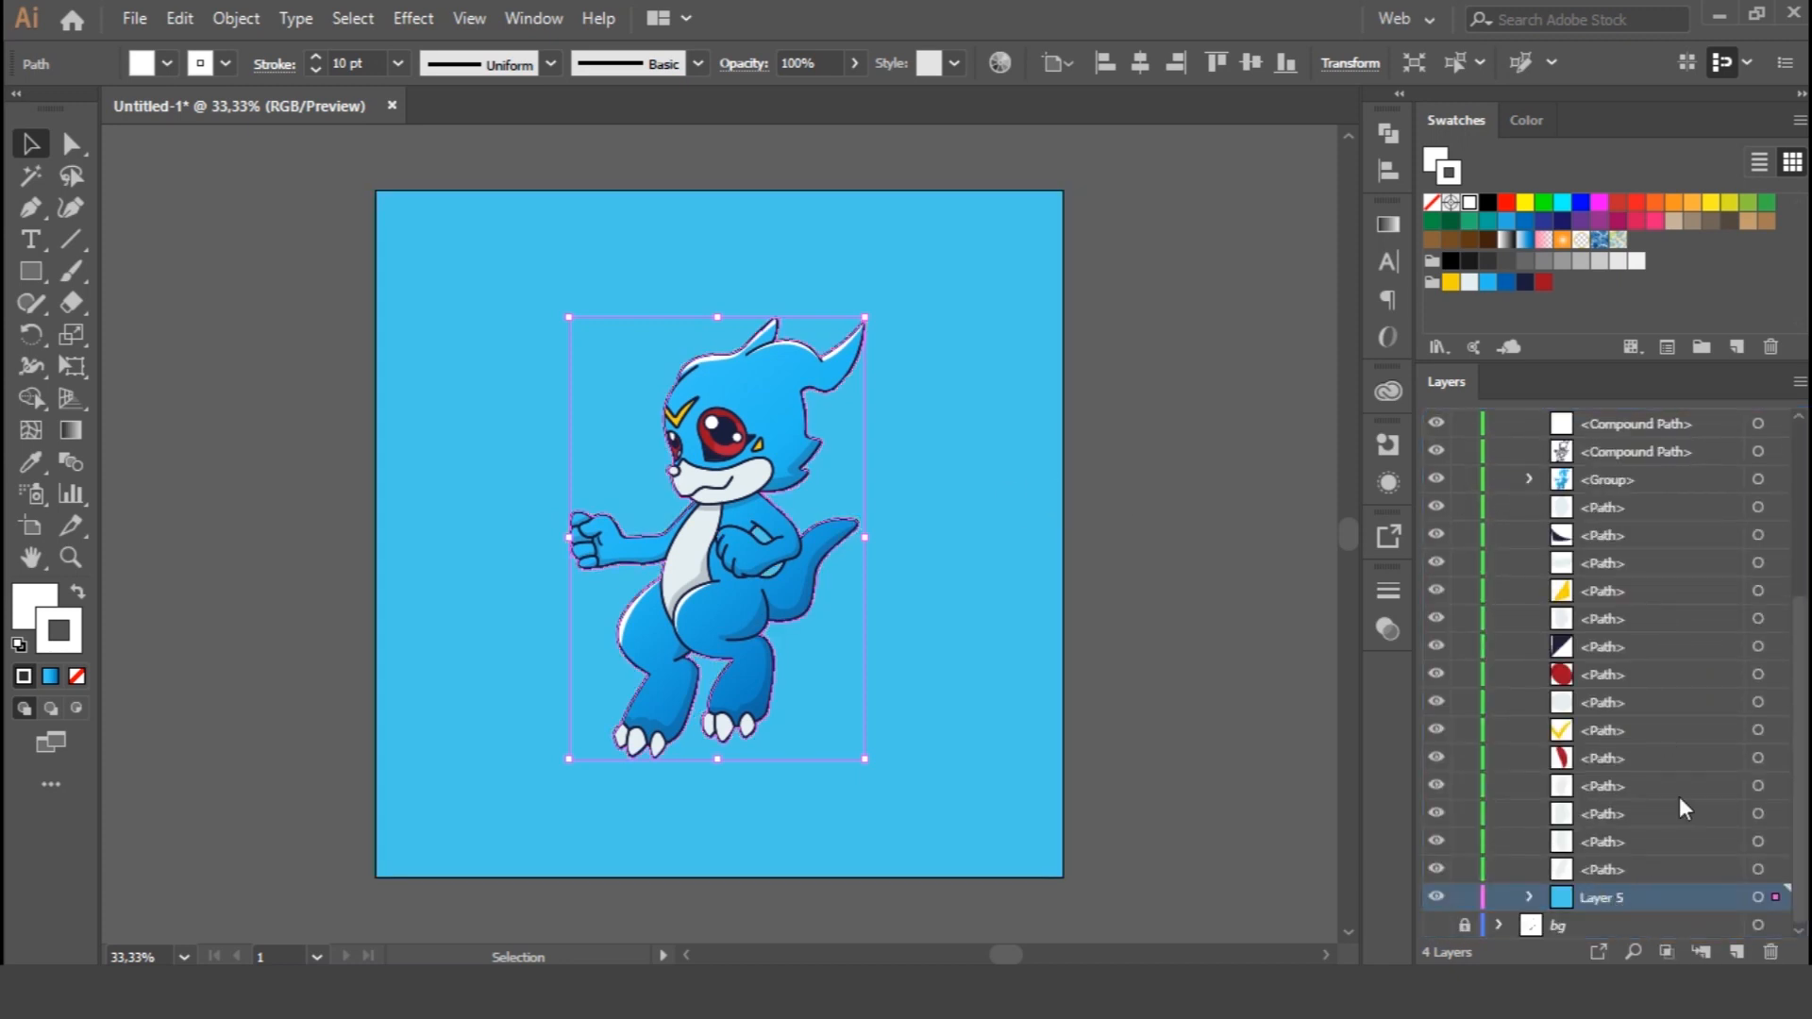
scroll(1514, 473, "up", 5)
left_click(1501, 479)
left_click(1254, 445)
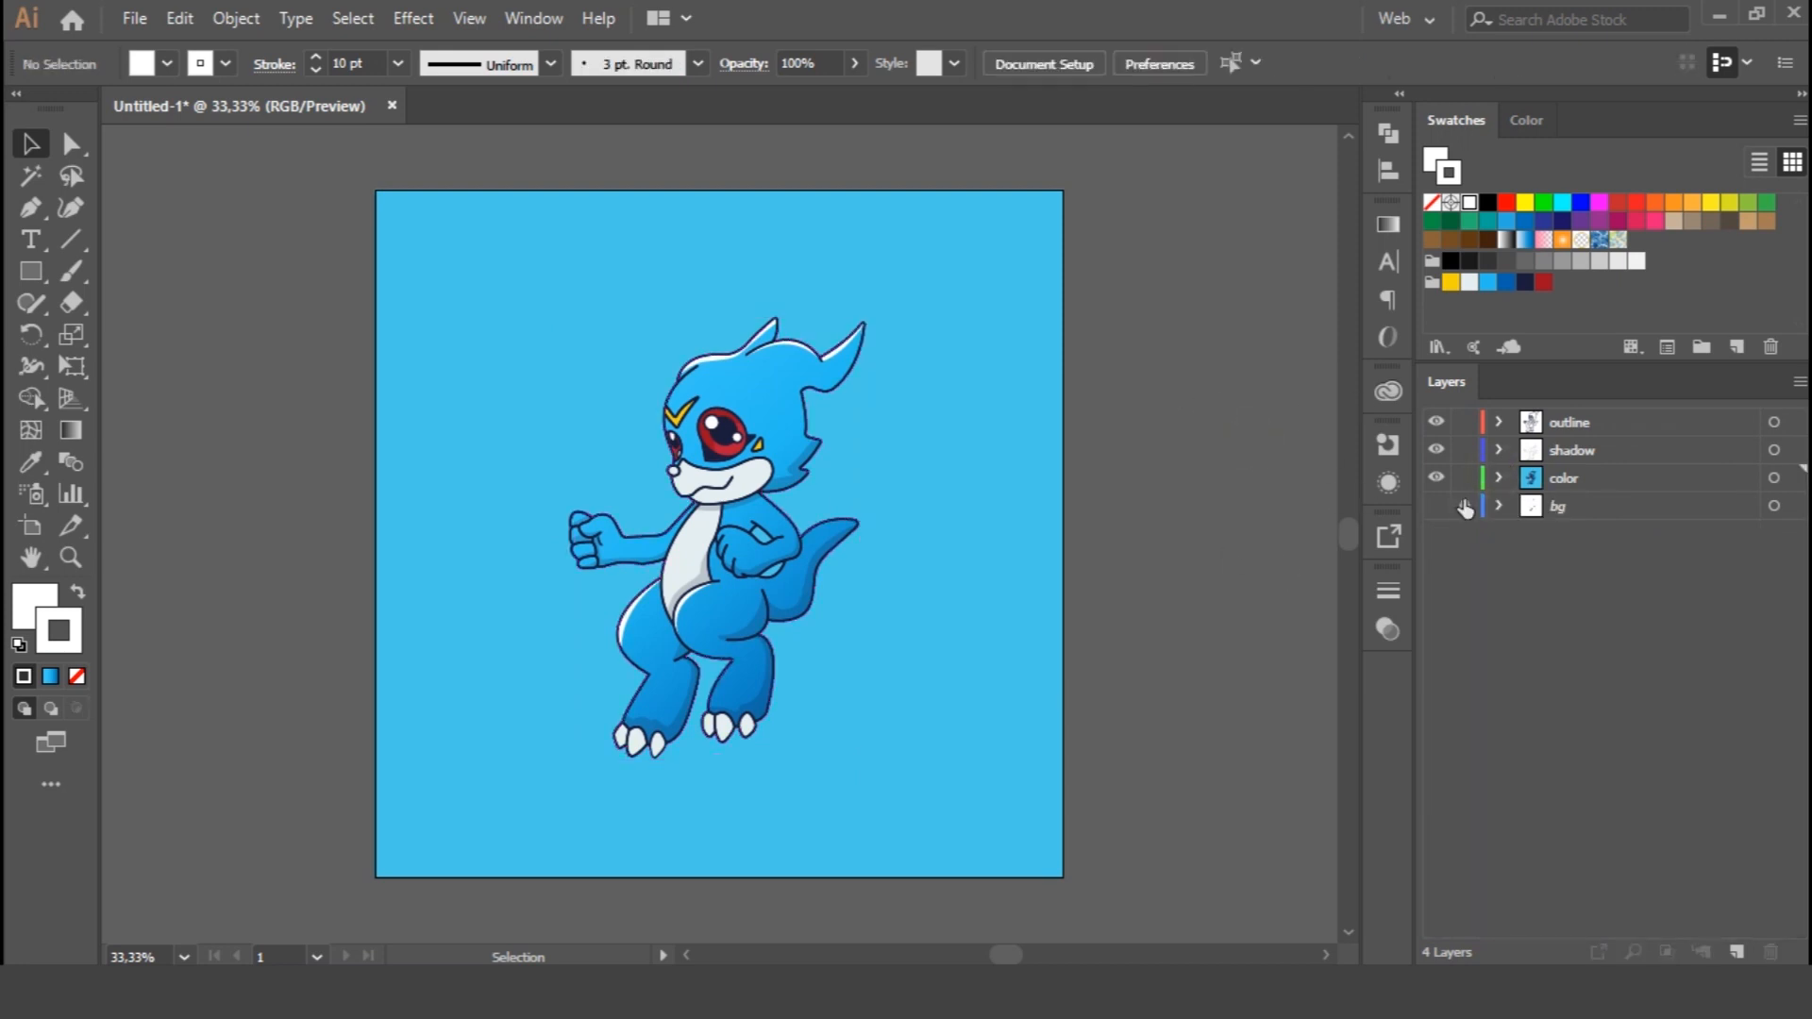